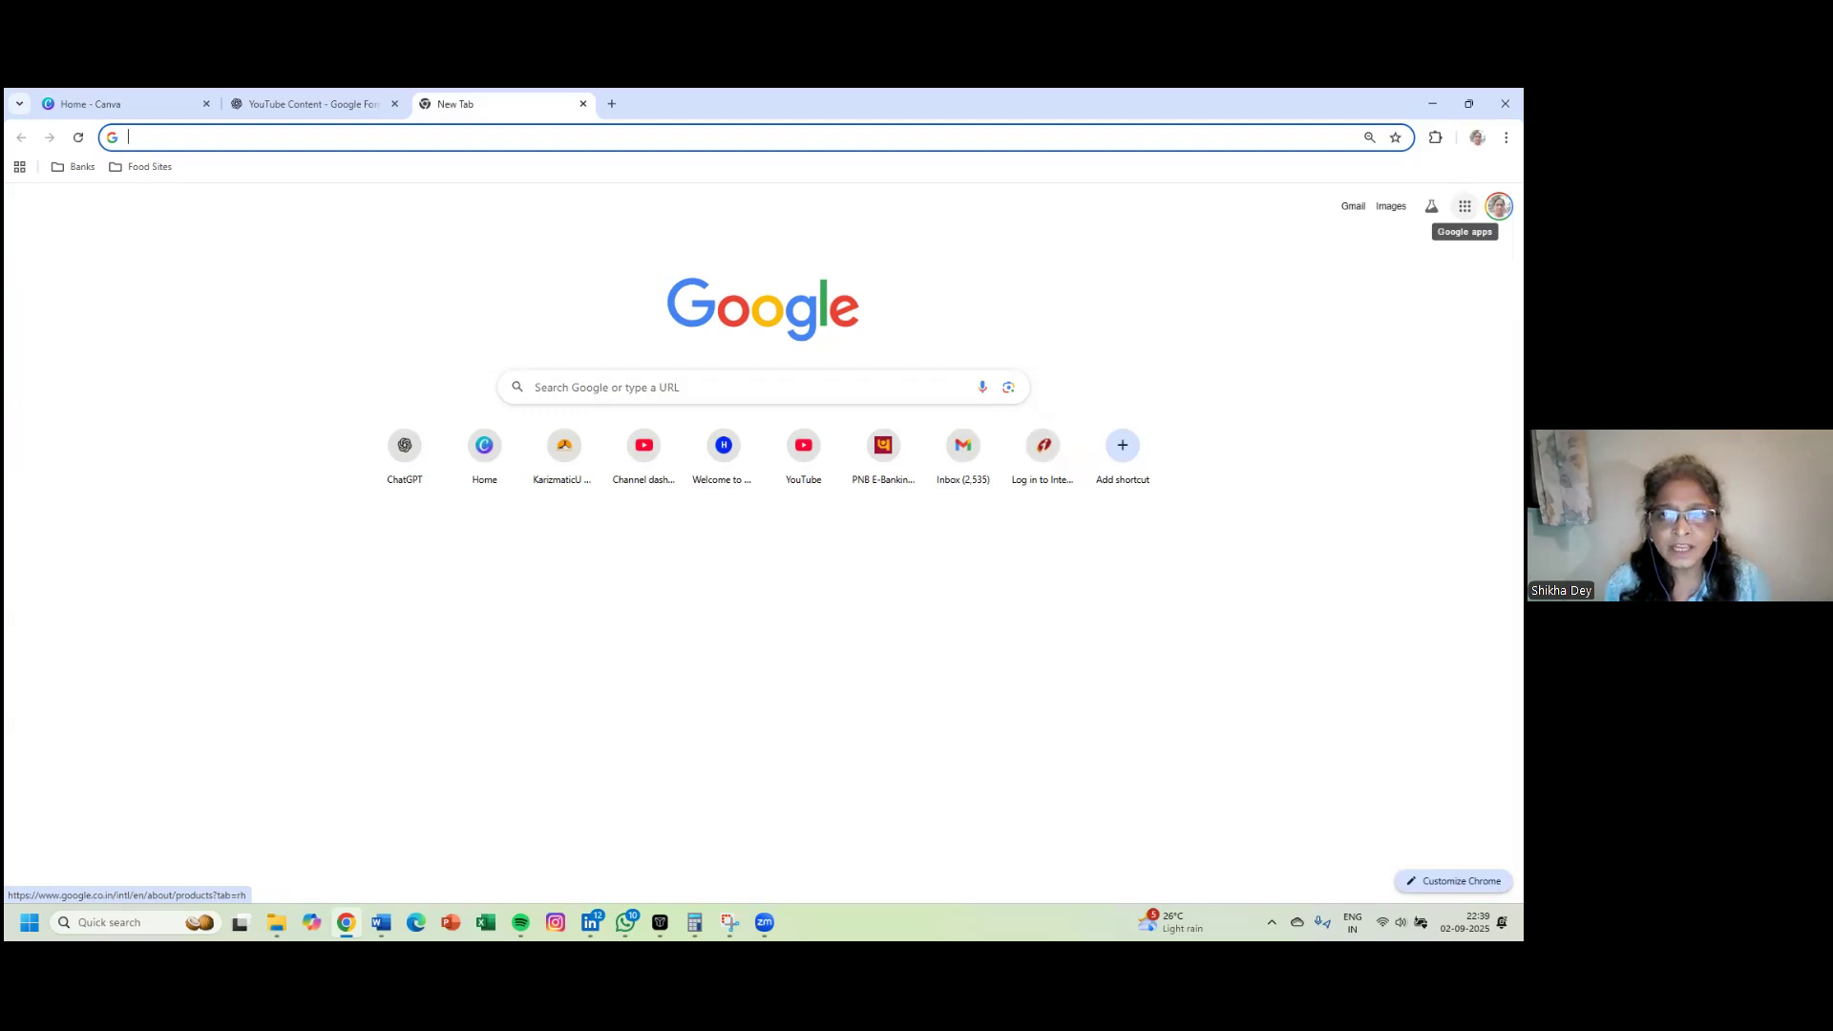
- Go to forms.google.com by typing 'form' in Chrome's address bar and accepting the suggestion
click(1464, 206)
scroll(1388, 401, down, 5)
scroll(1321, 439, down, 3)
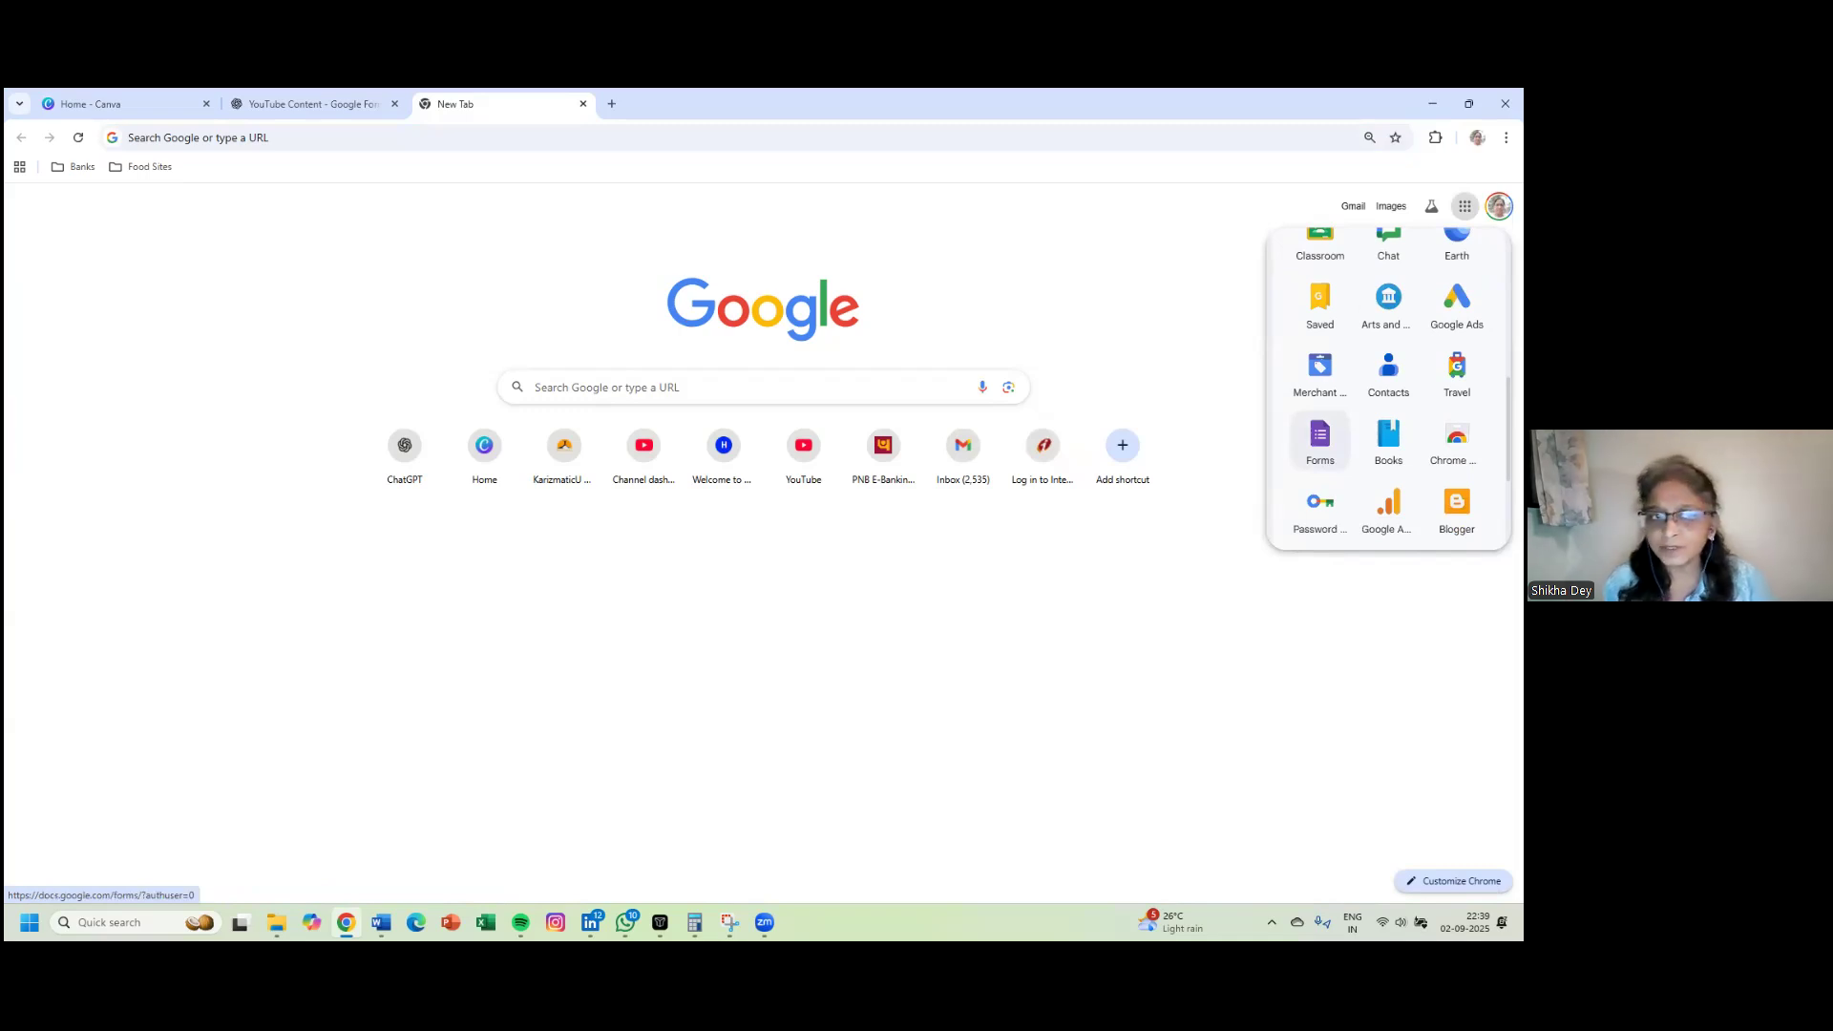
click(212, 139)
text(for)
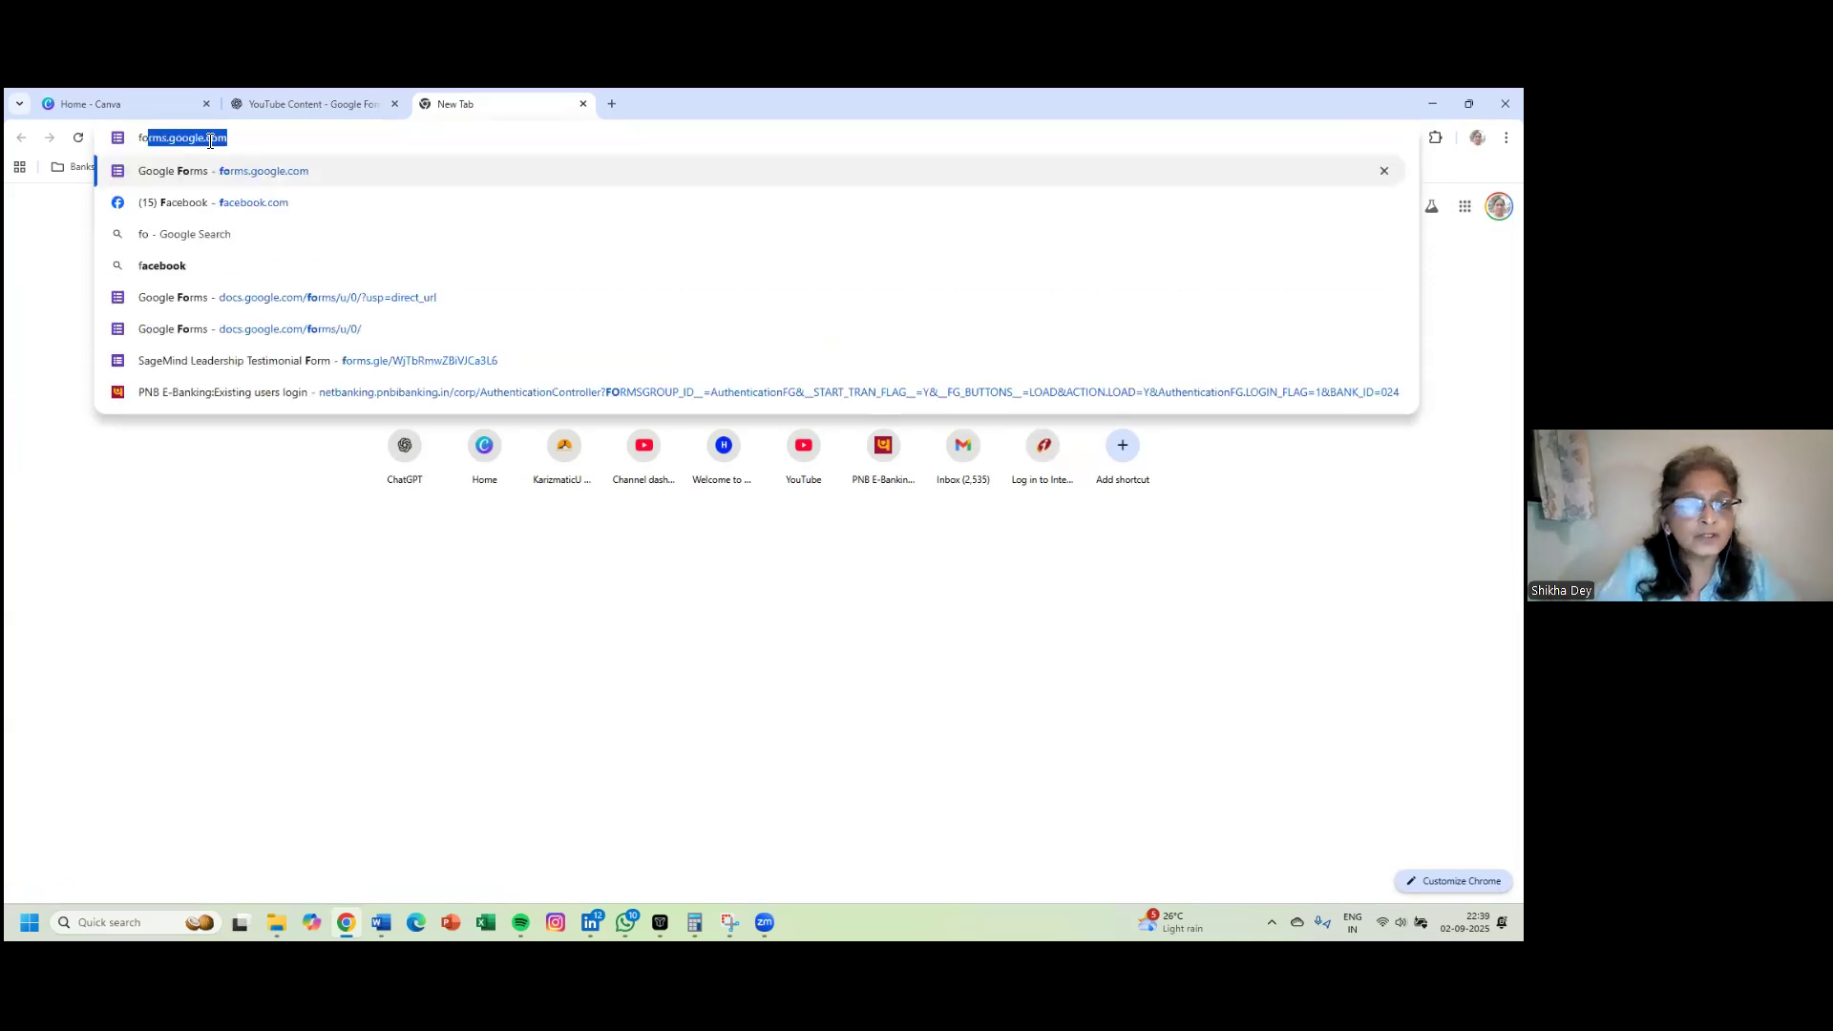
text(m)
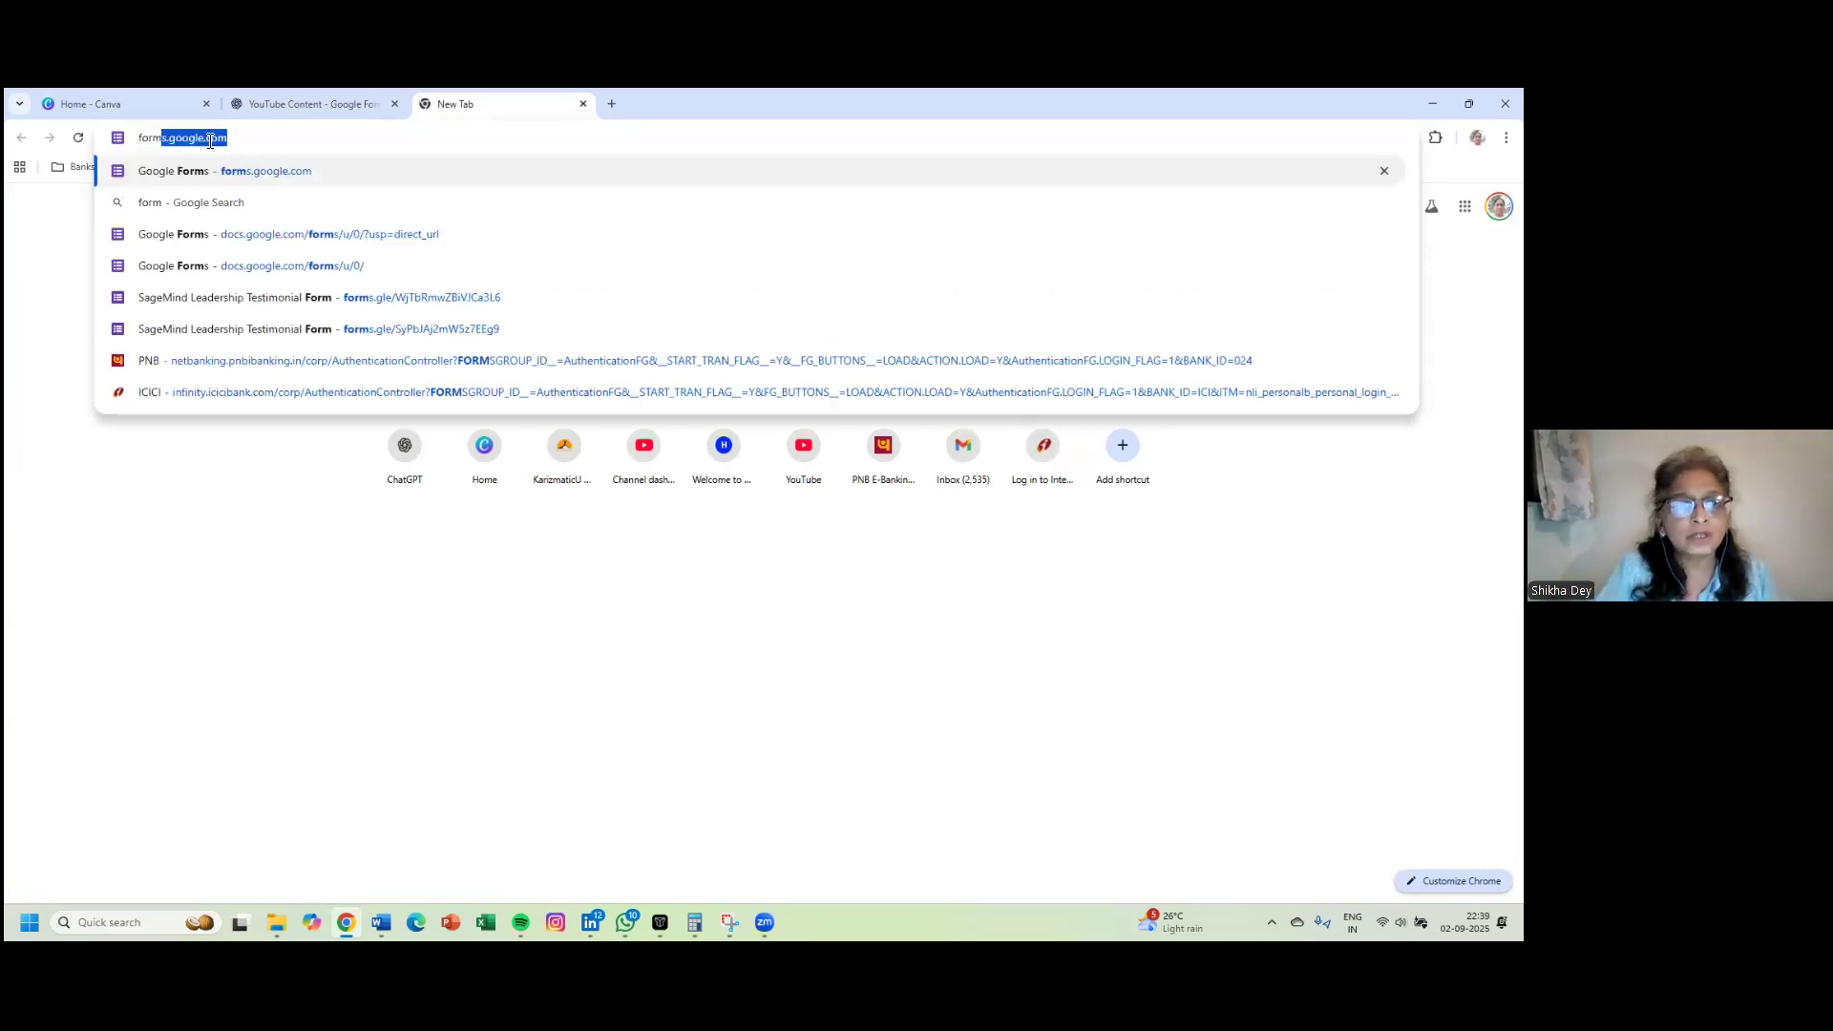
key(Return)
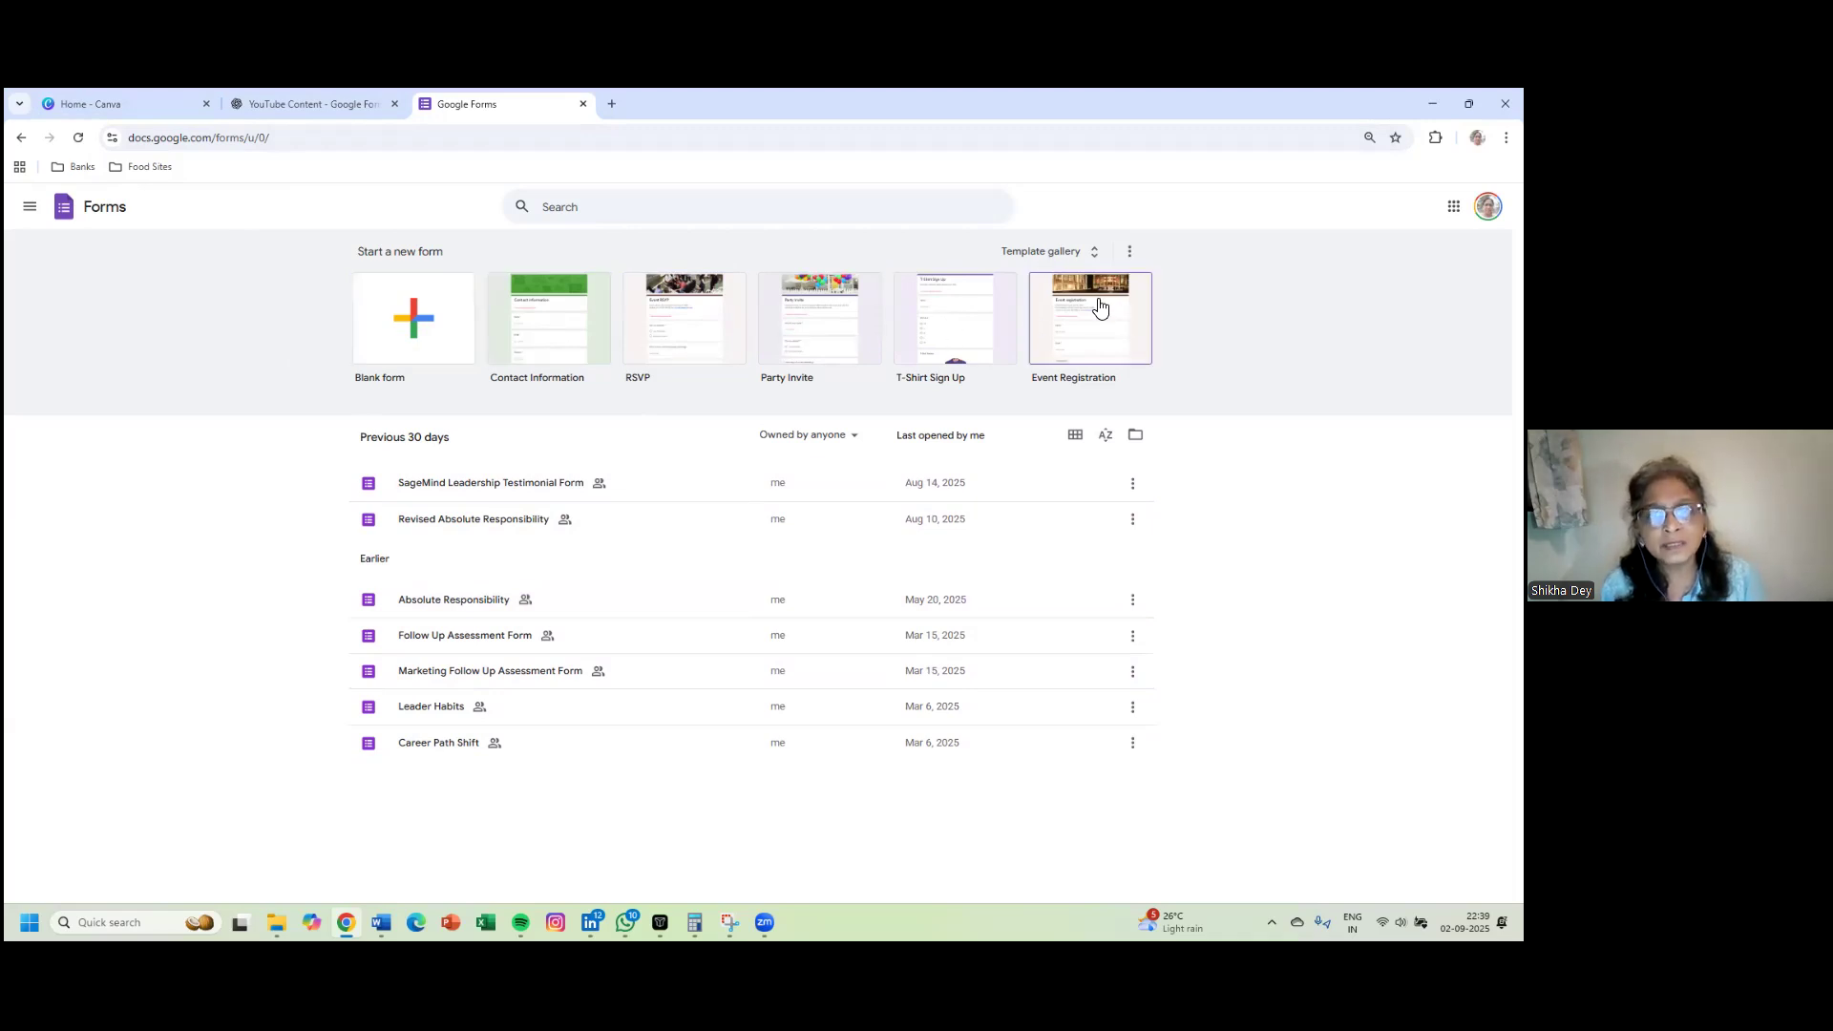
click(1042, 252)
scroll(835, 364, down, 4)
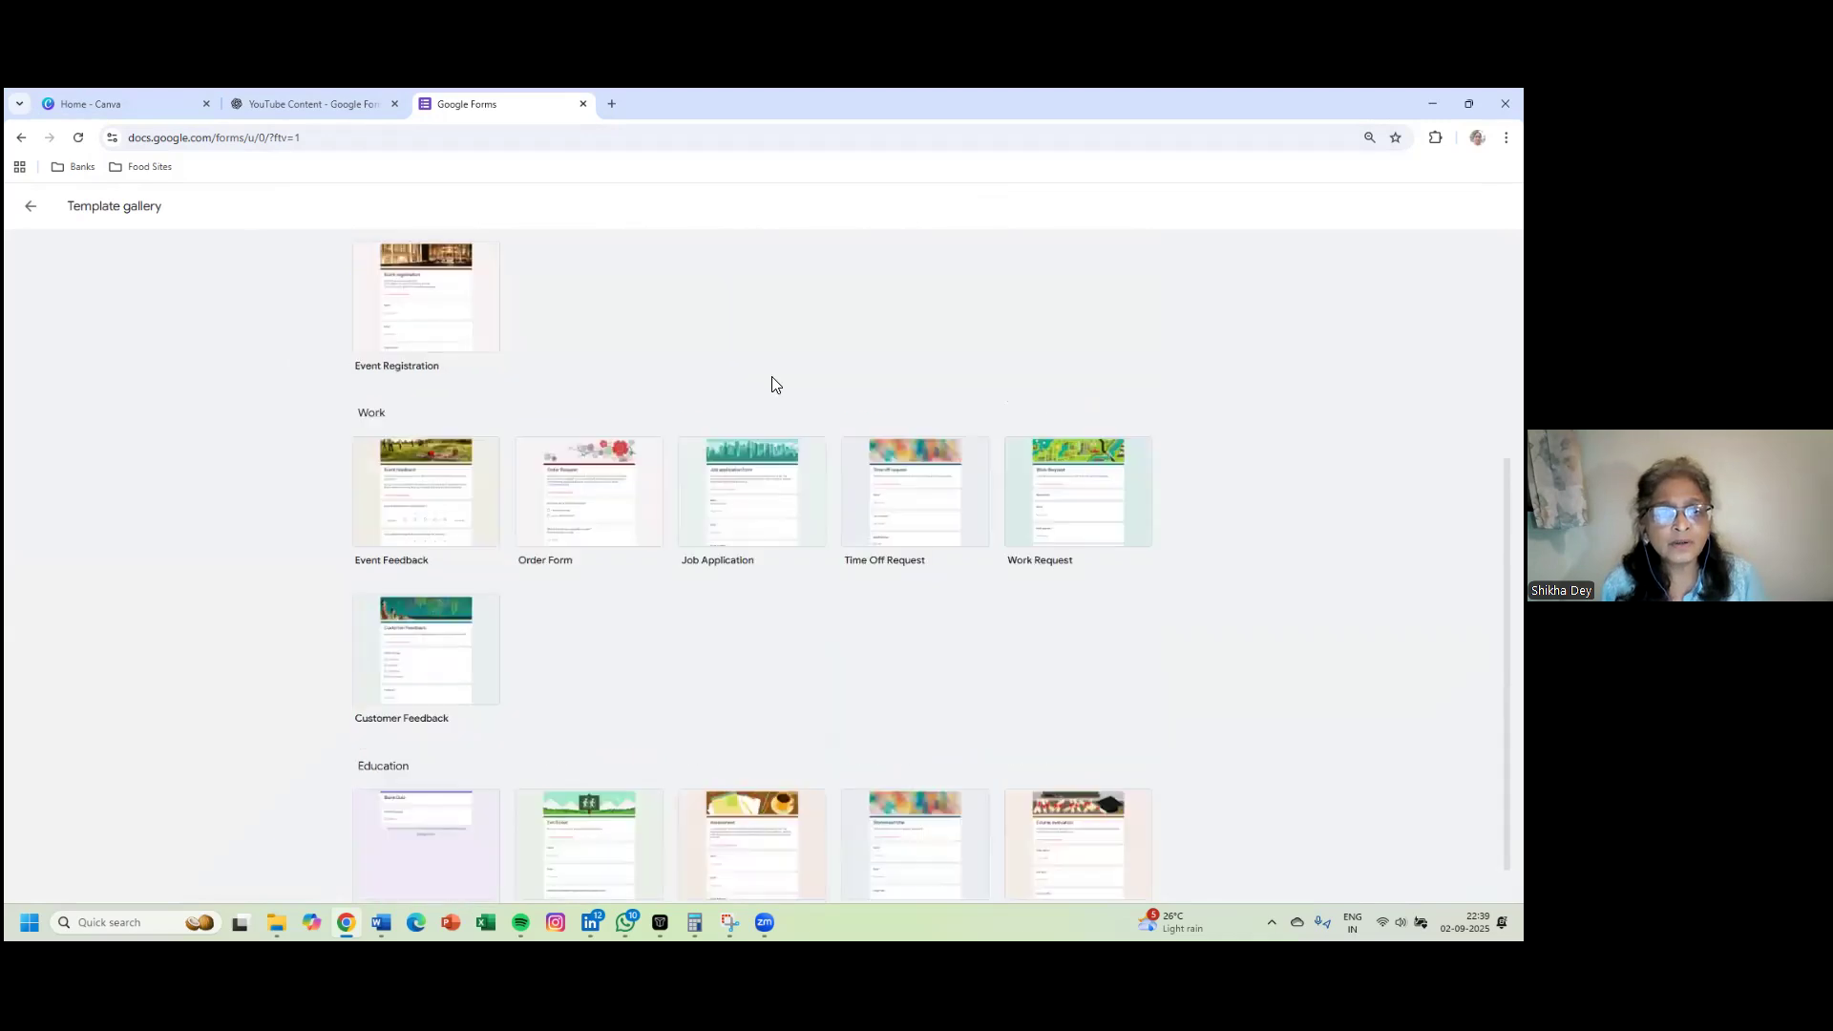
scroll(771, 382, up, 3)
scroll(771, 377, up, 1)
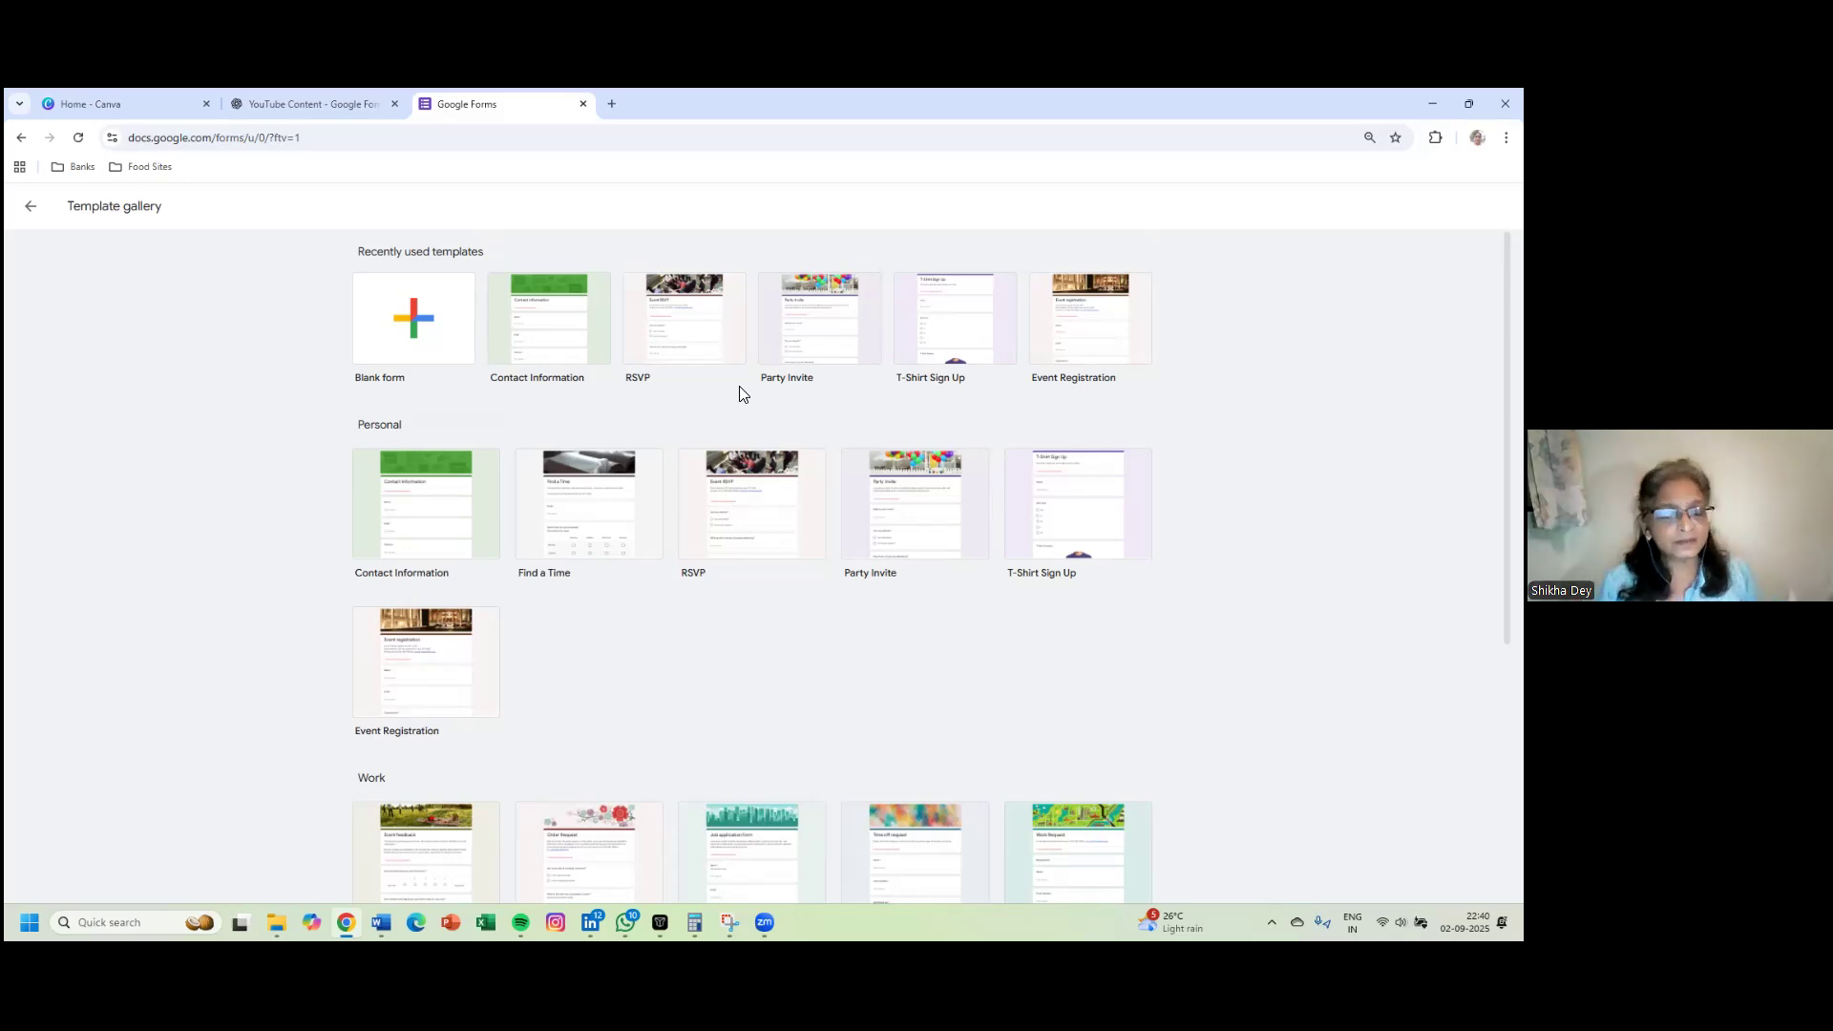
click(699, 351)
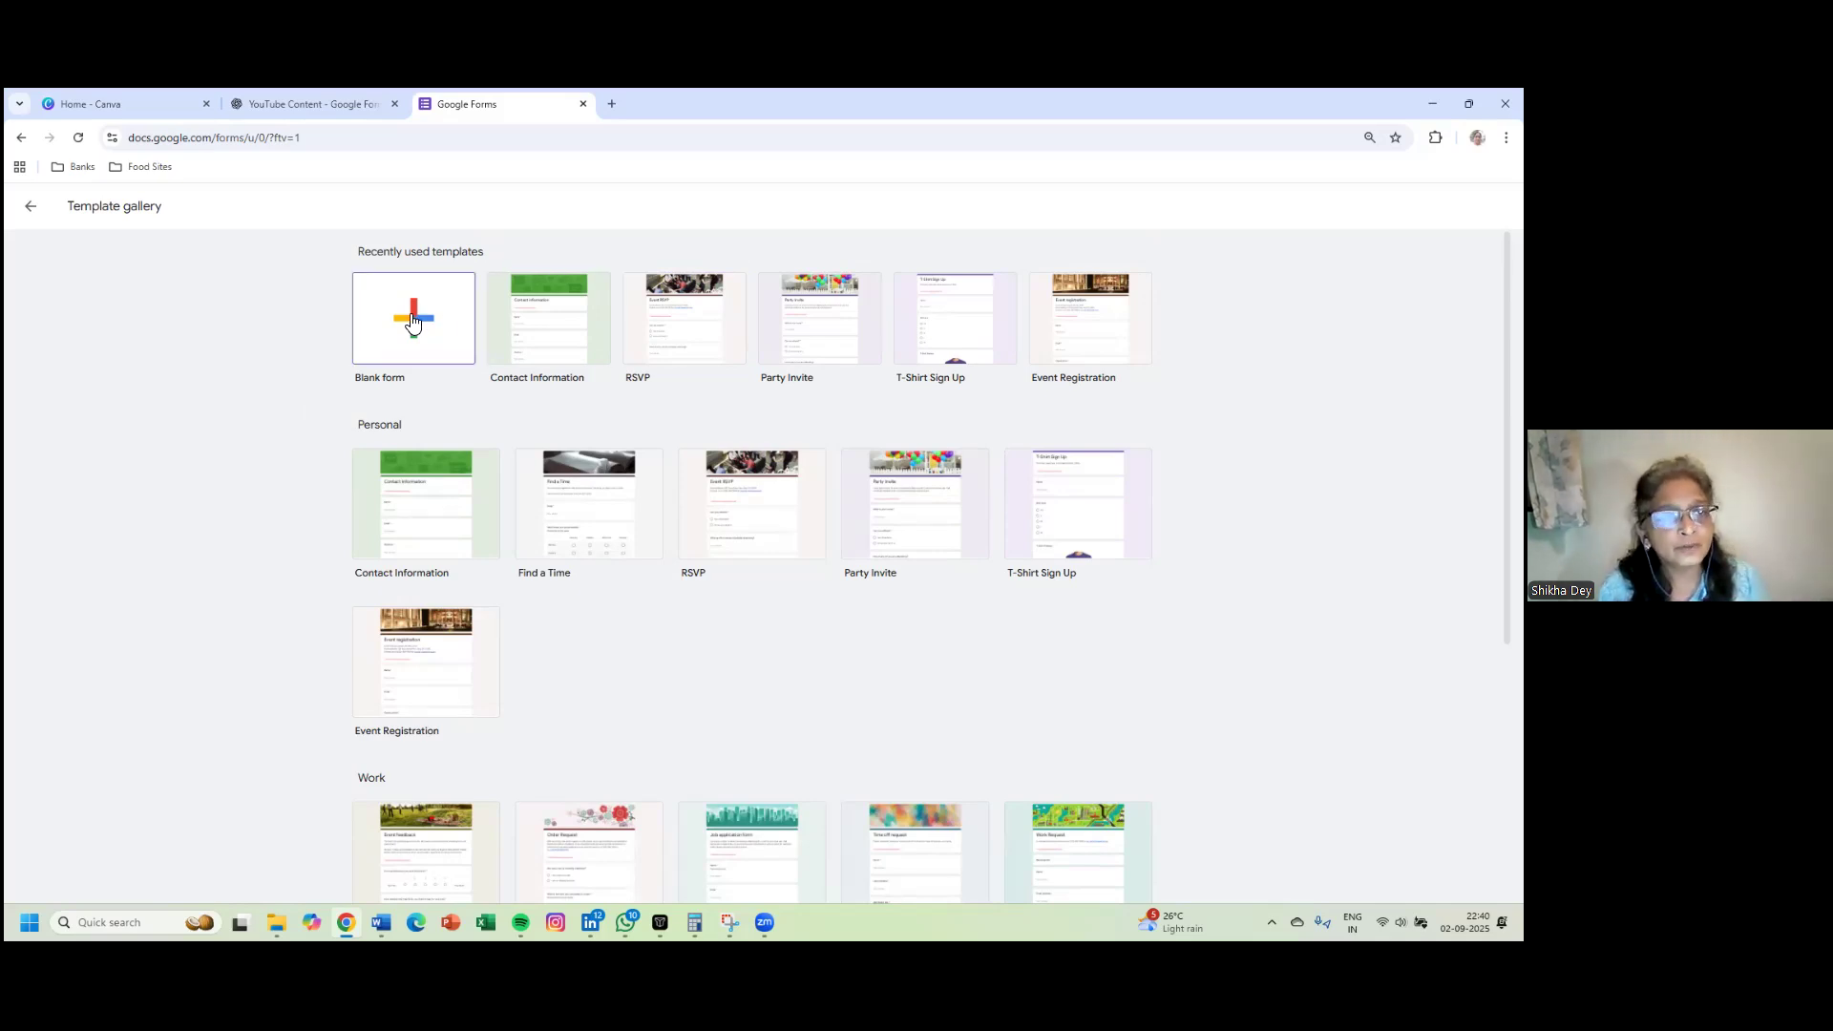
click(31, 211)
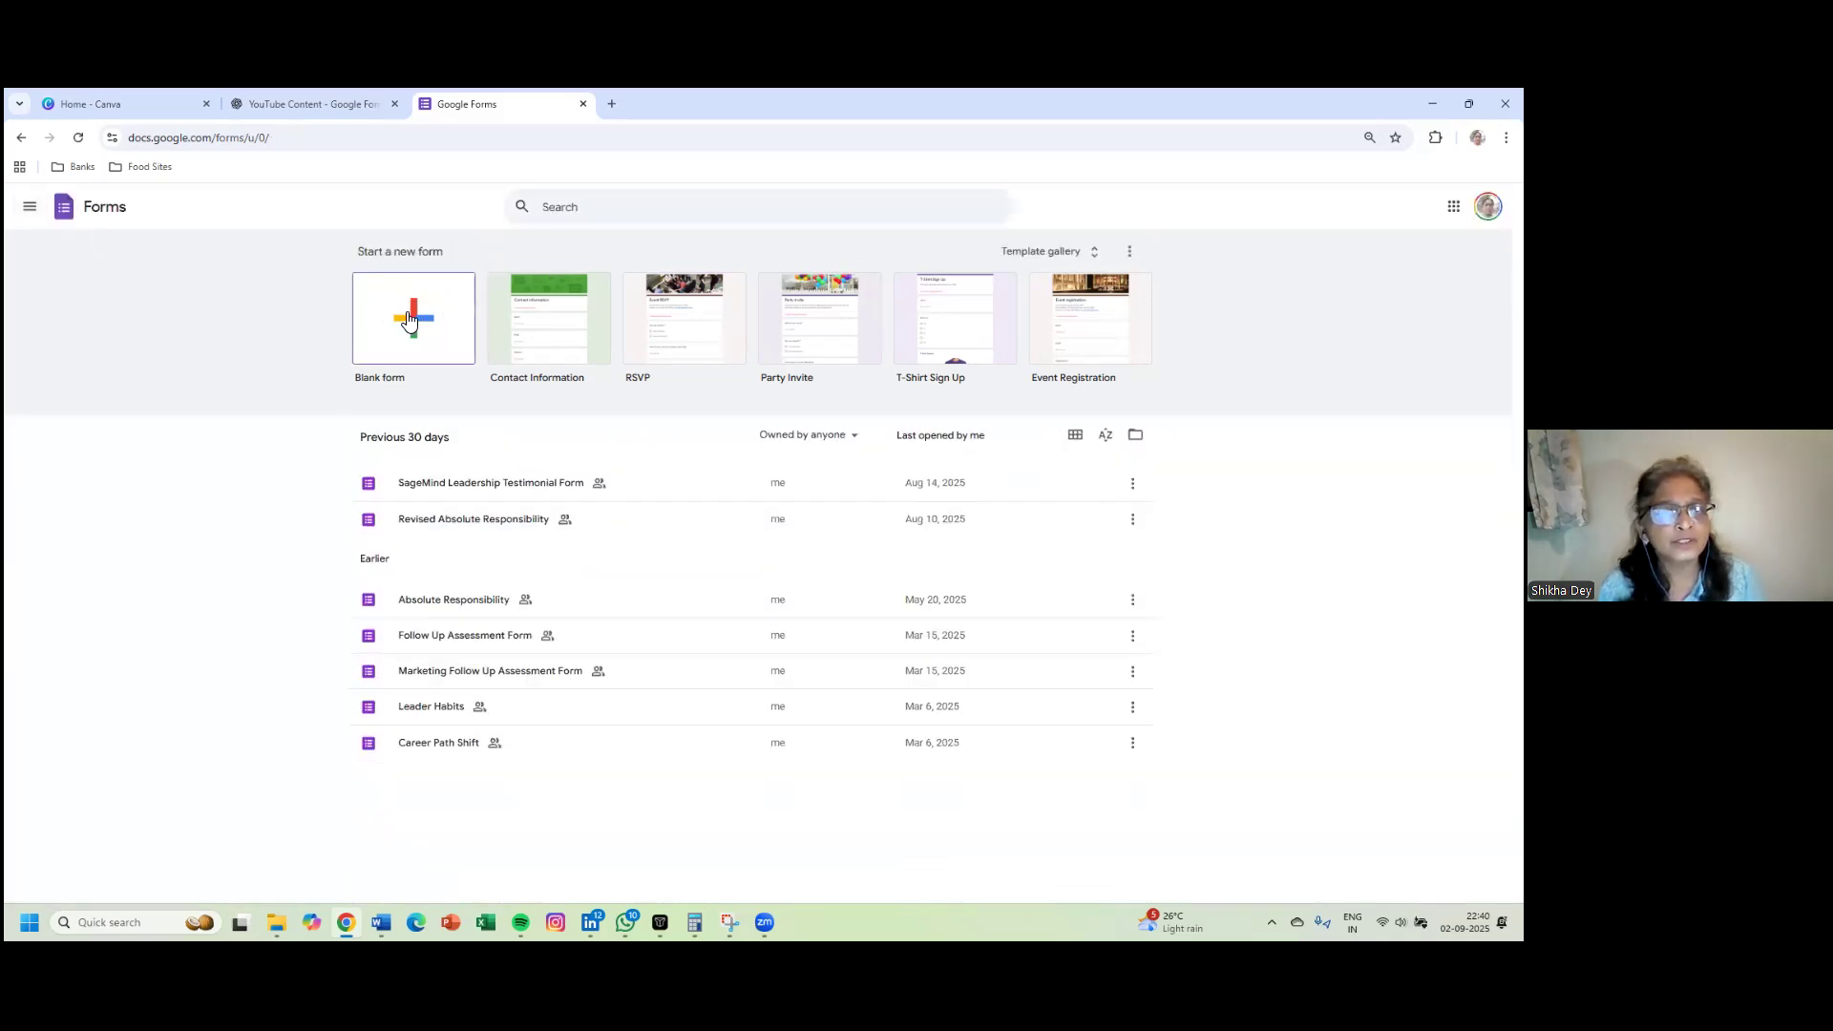
click(418, 317)
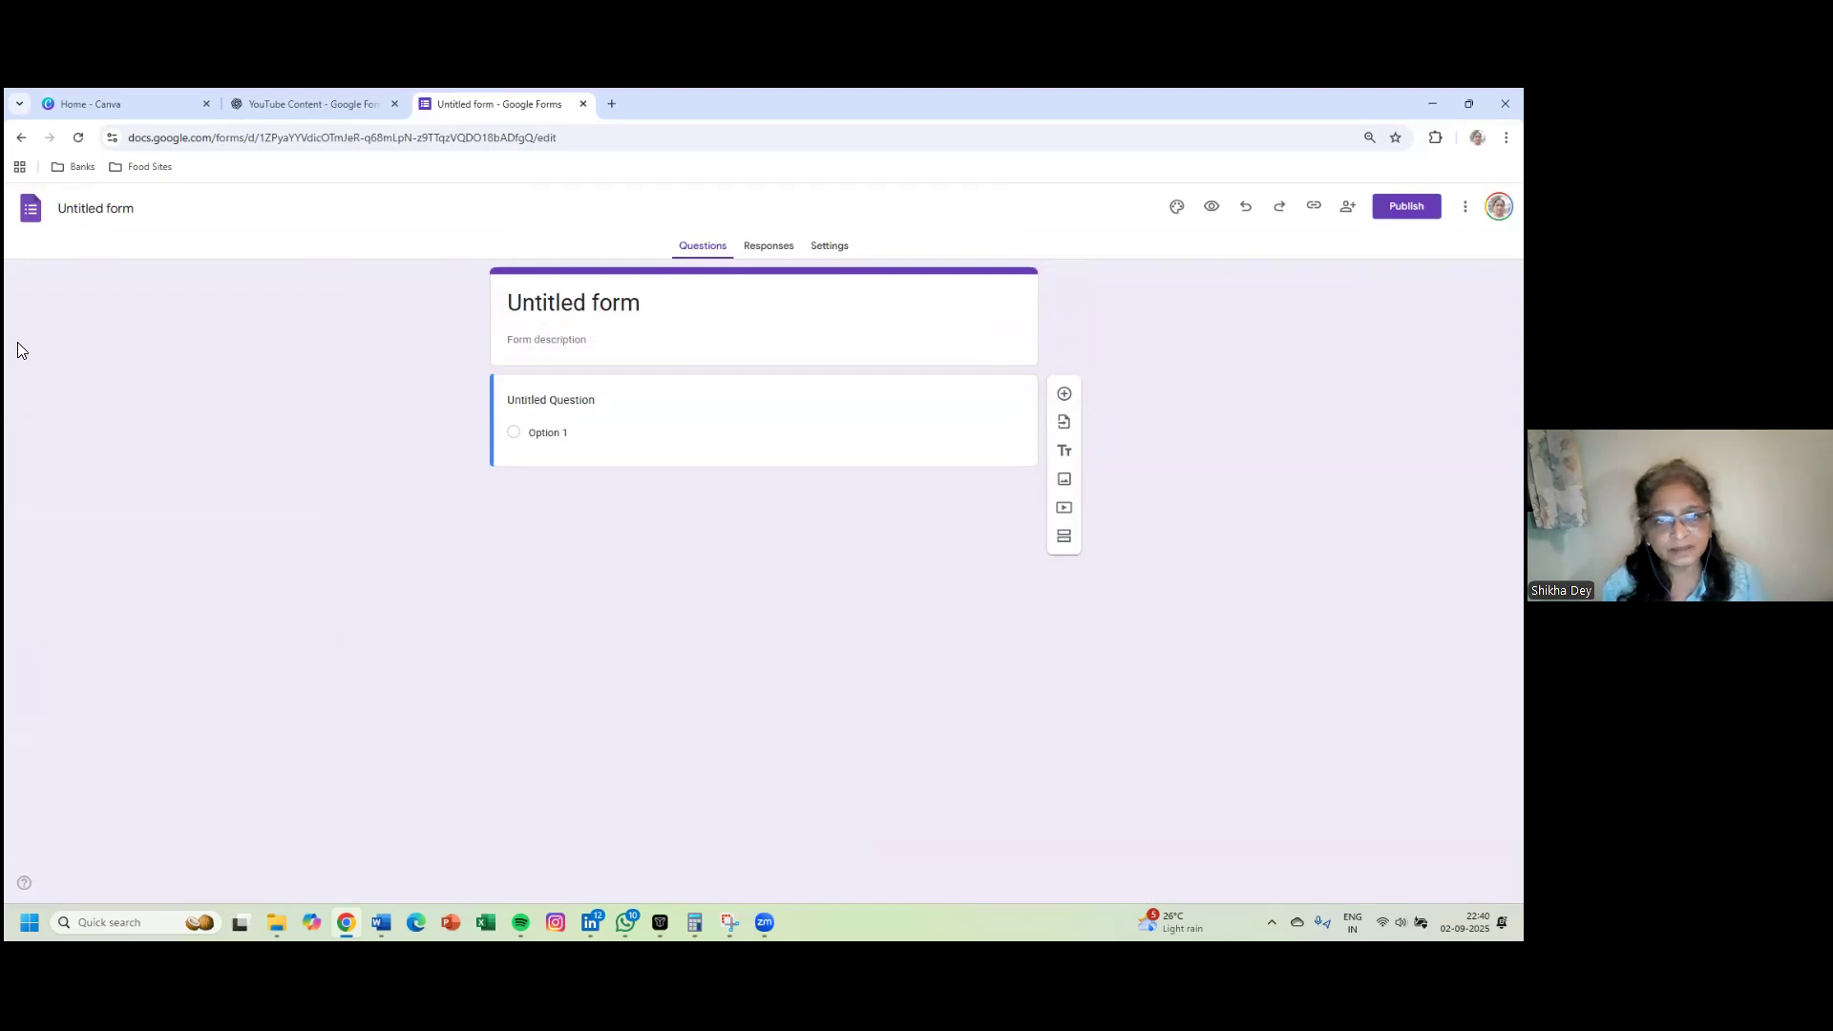
click(32, 214)
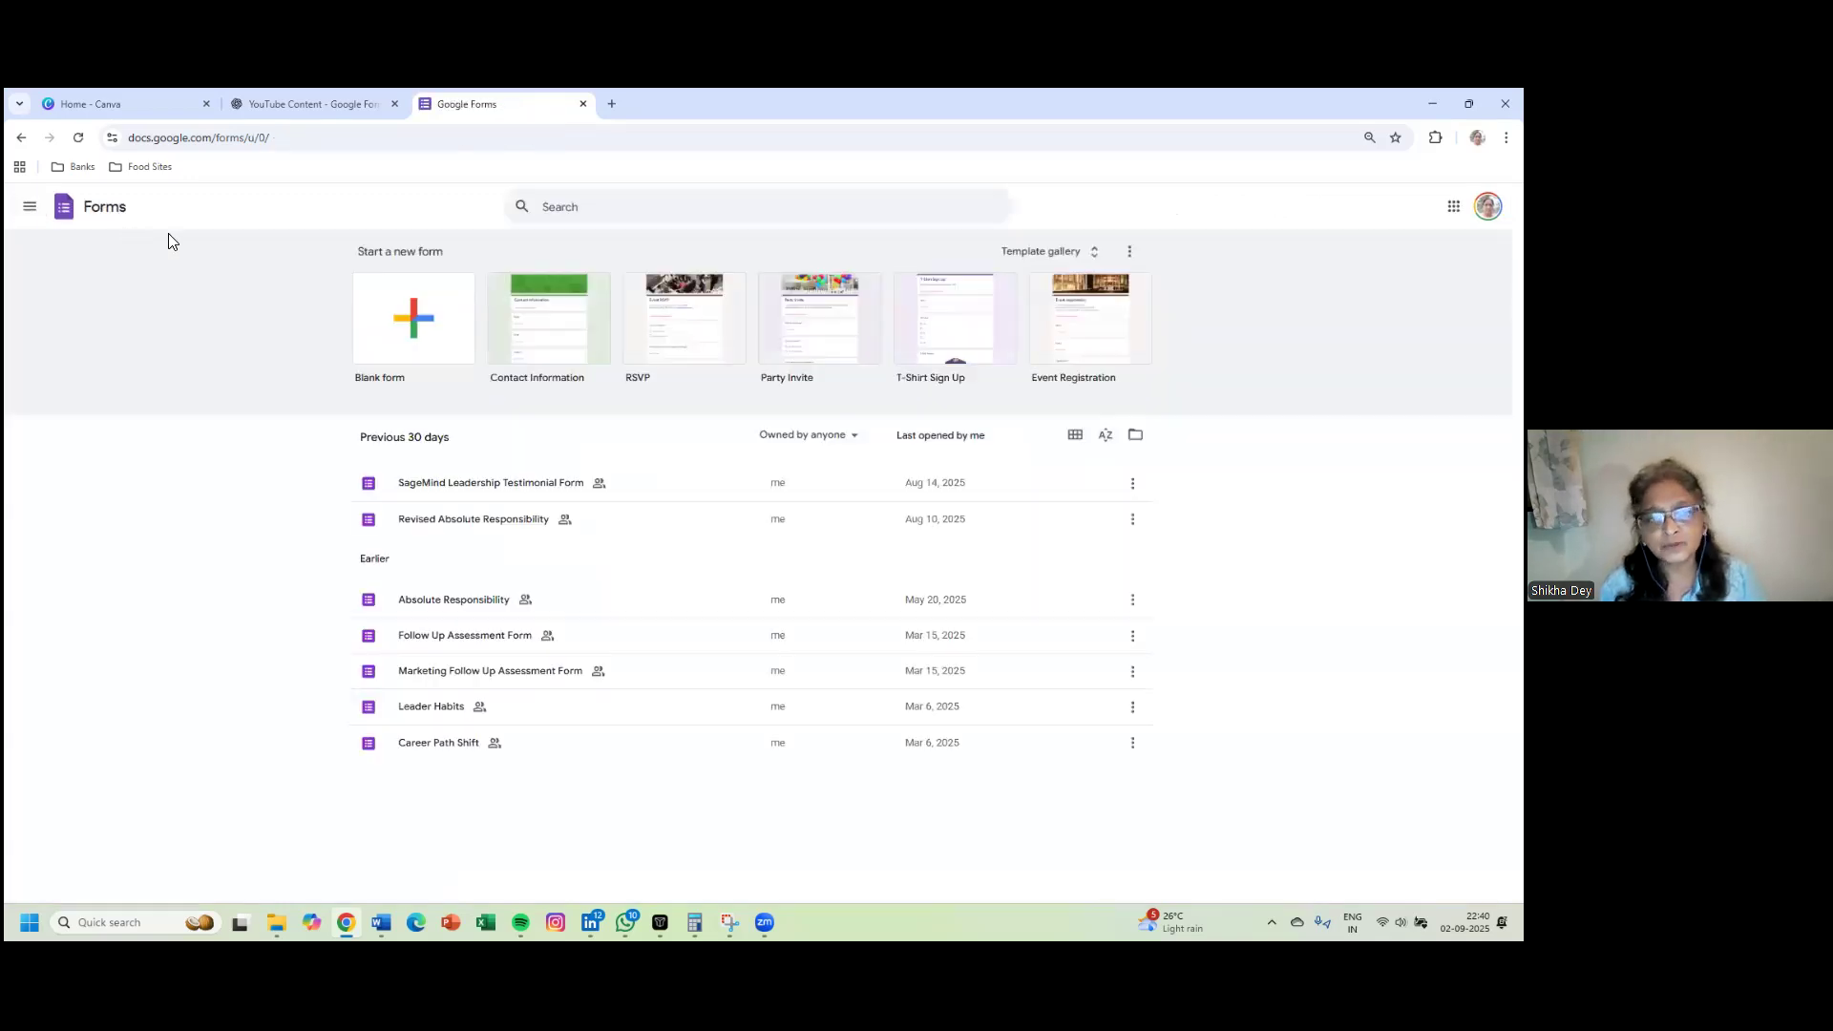
- Create a blank form and name the file 'Testimonial Form - SageMind'
click(413, 315)
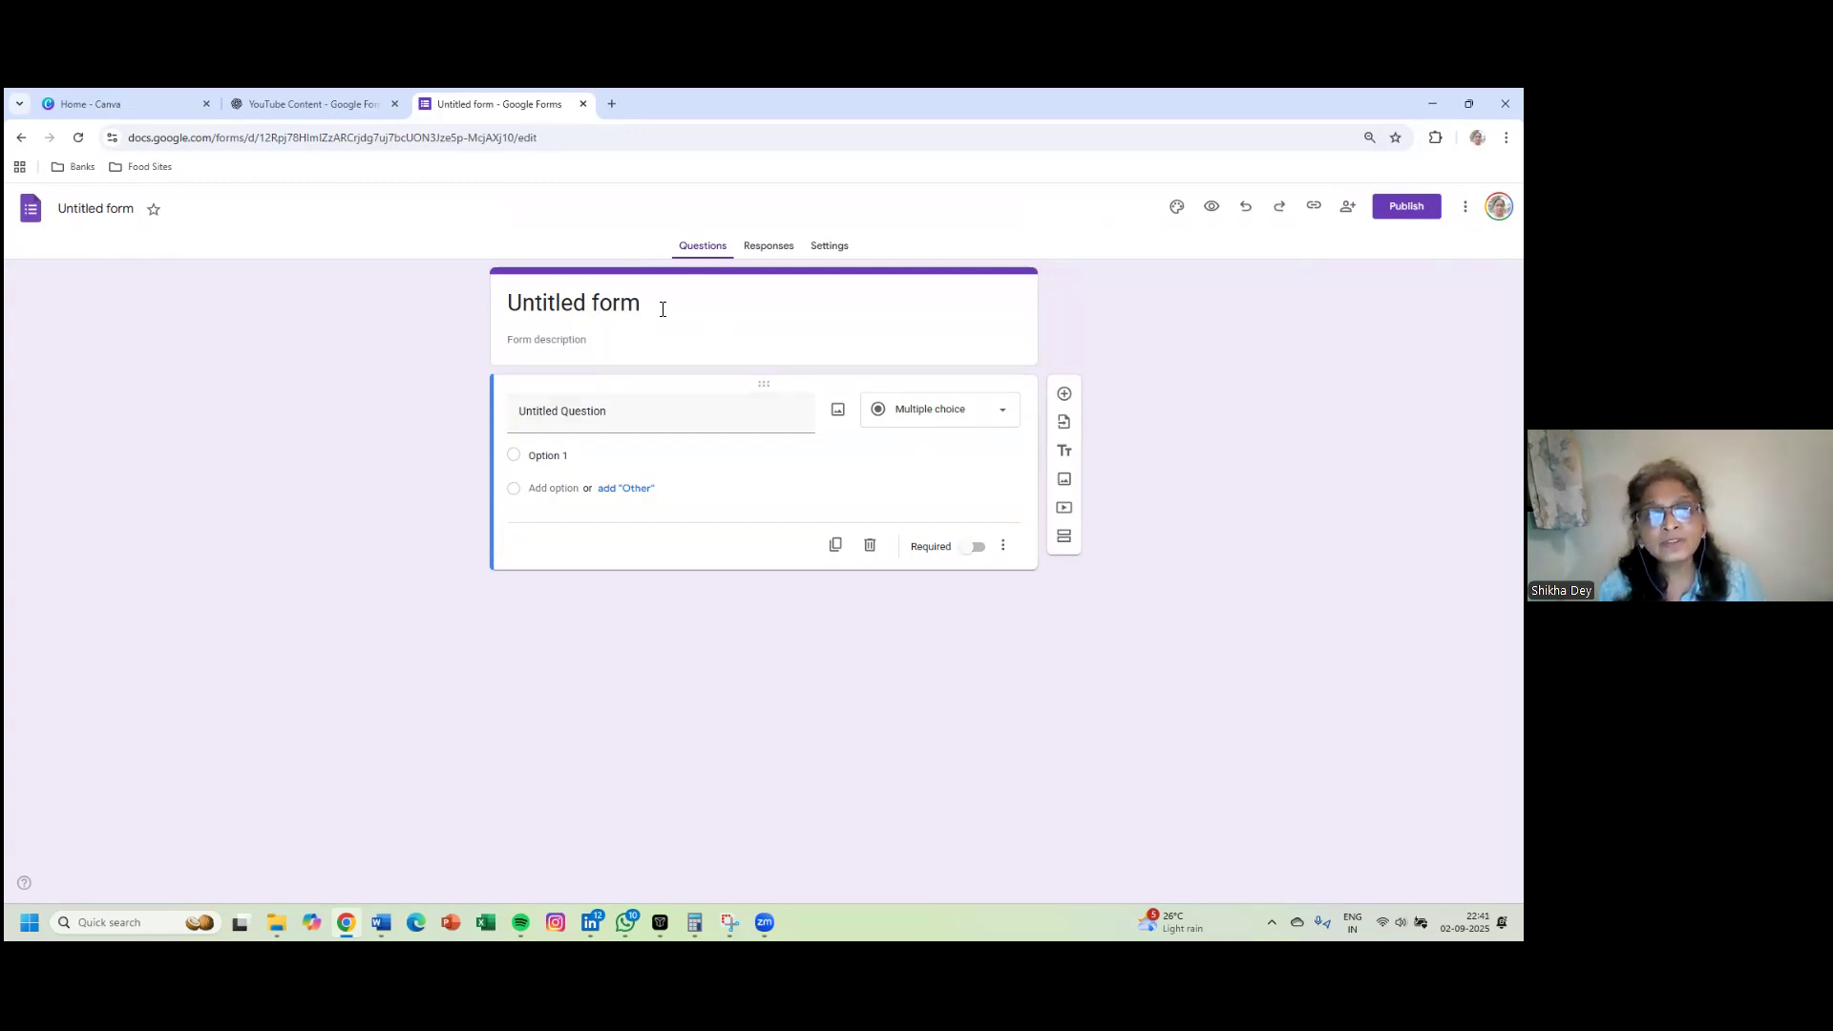
drag(651, 303, 524, 302)
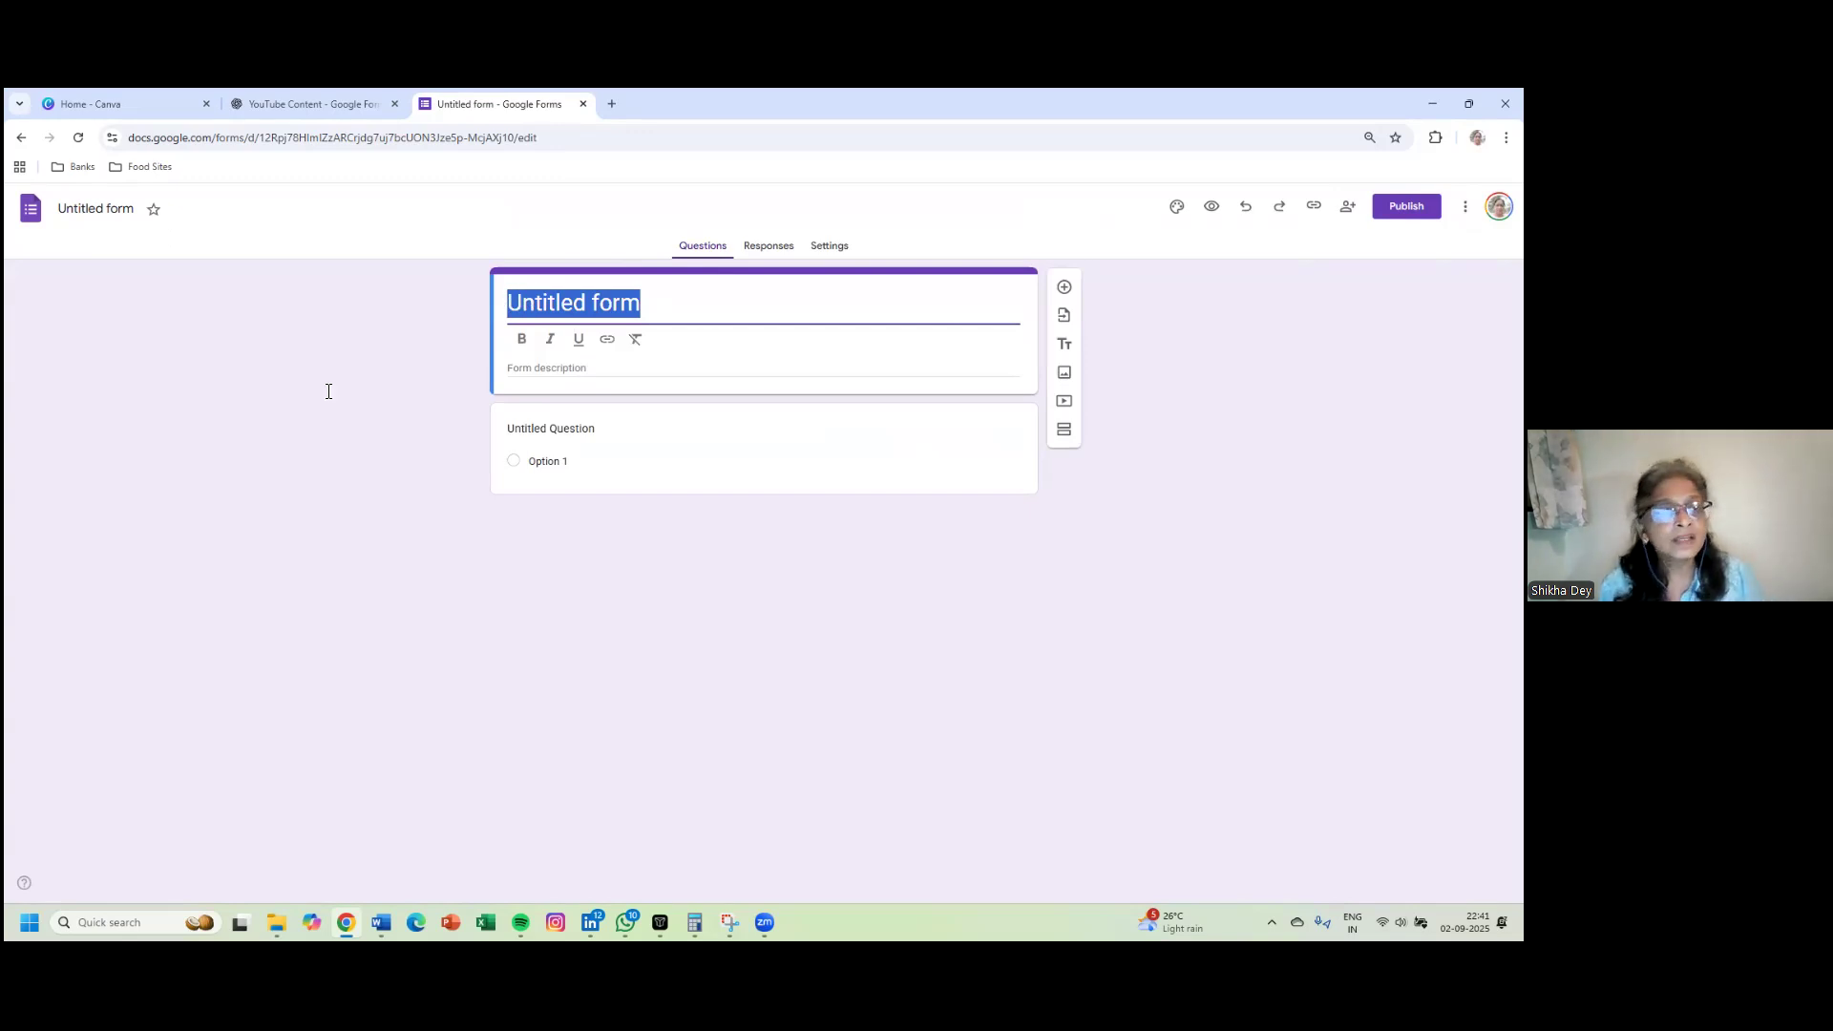
click(133, 211)
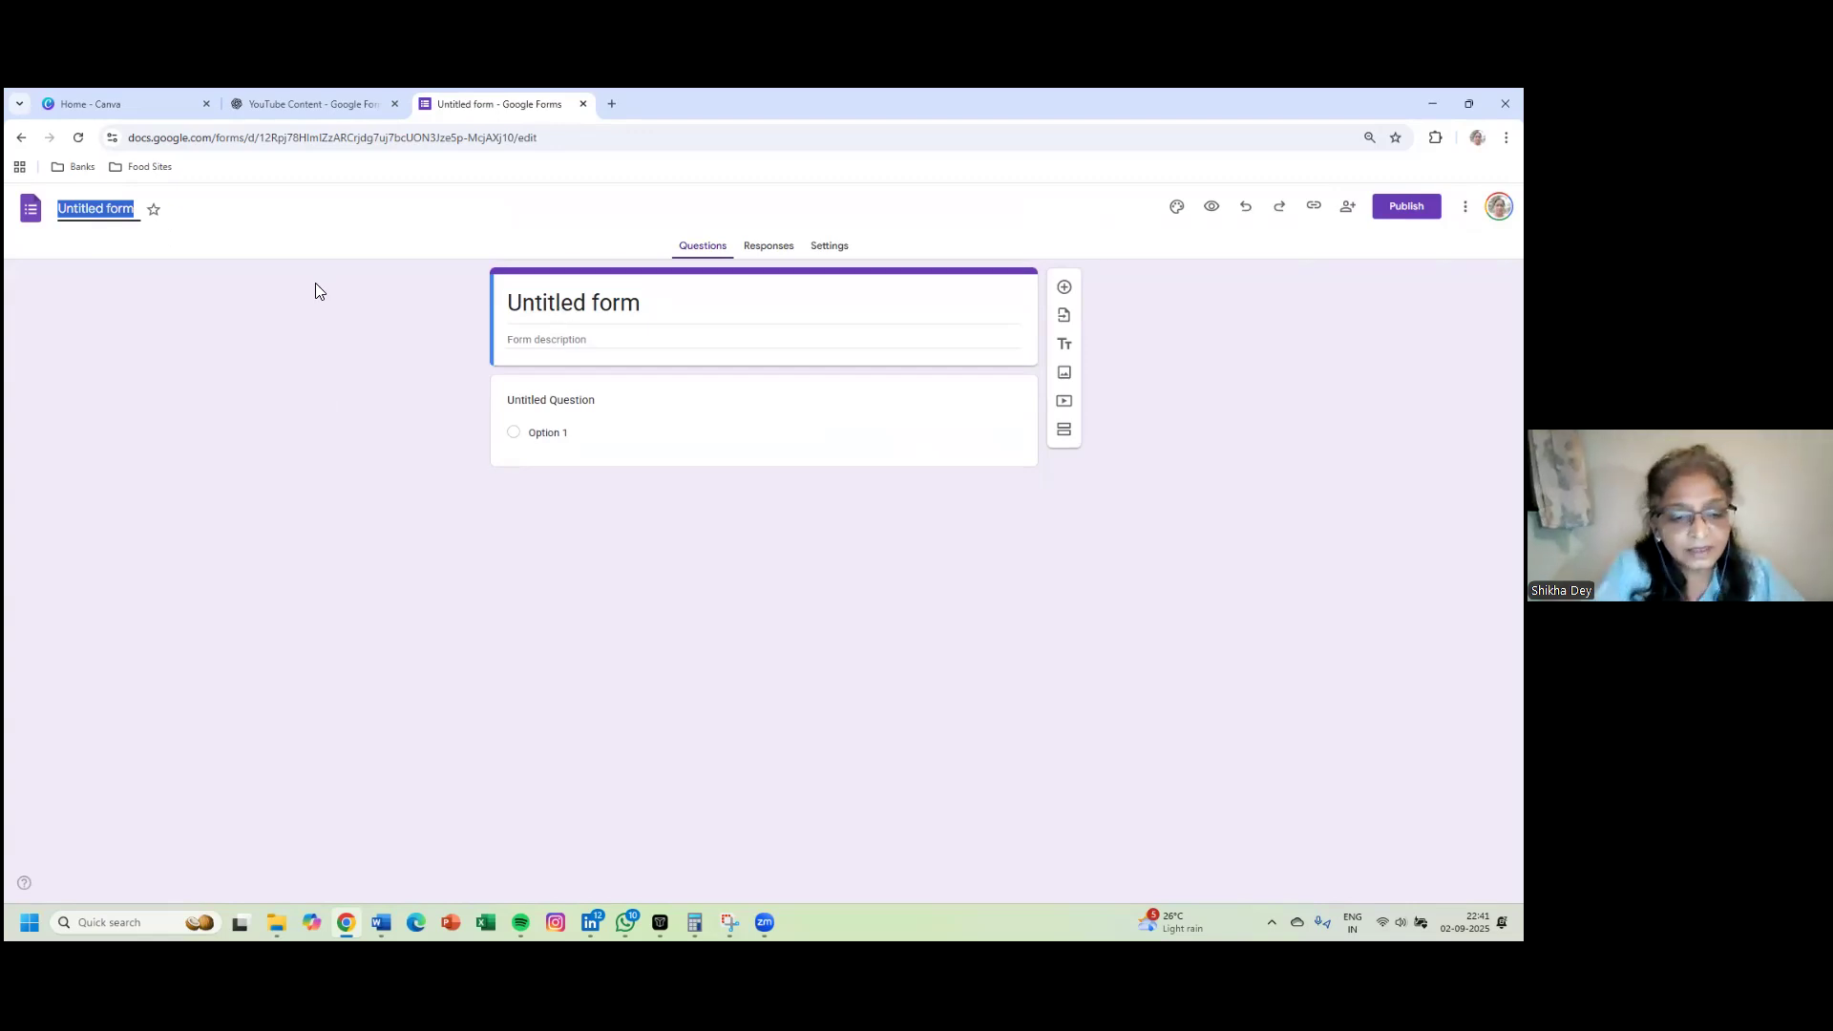
text(Test)
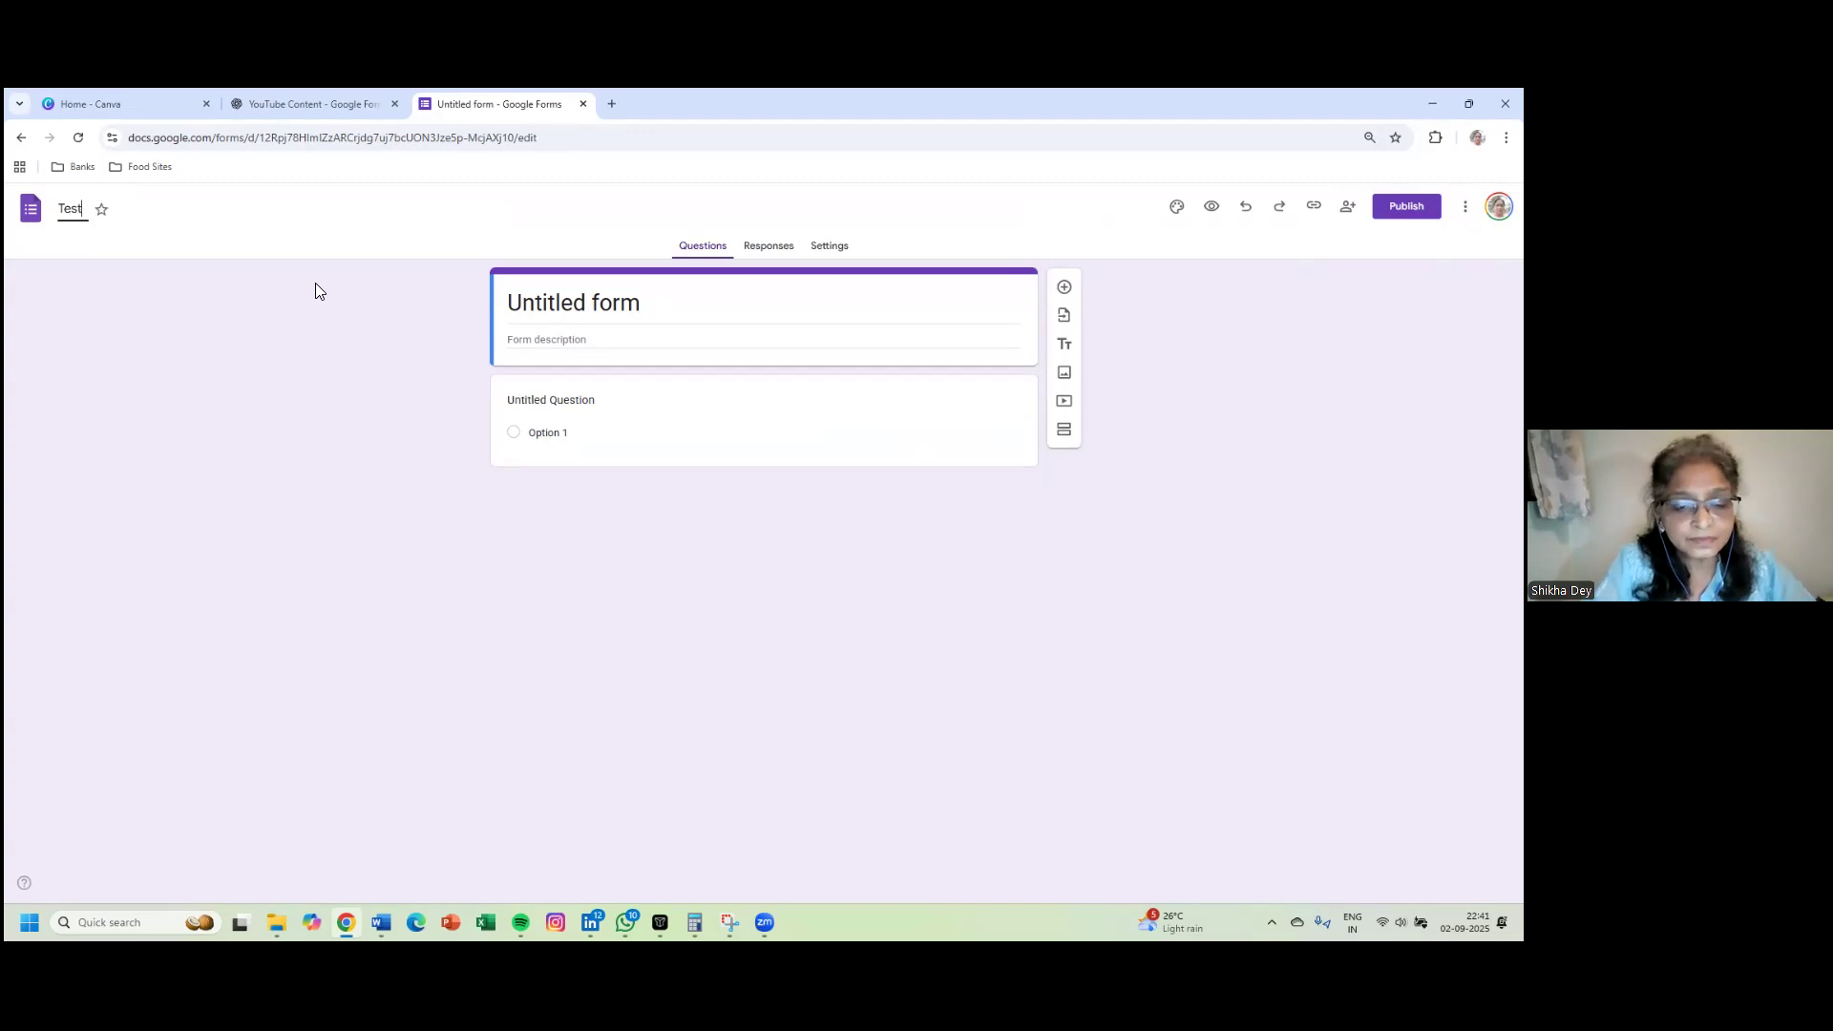
text(imon)
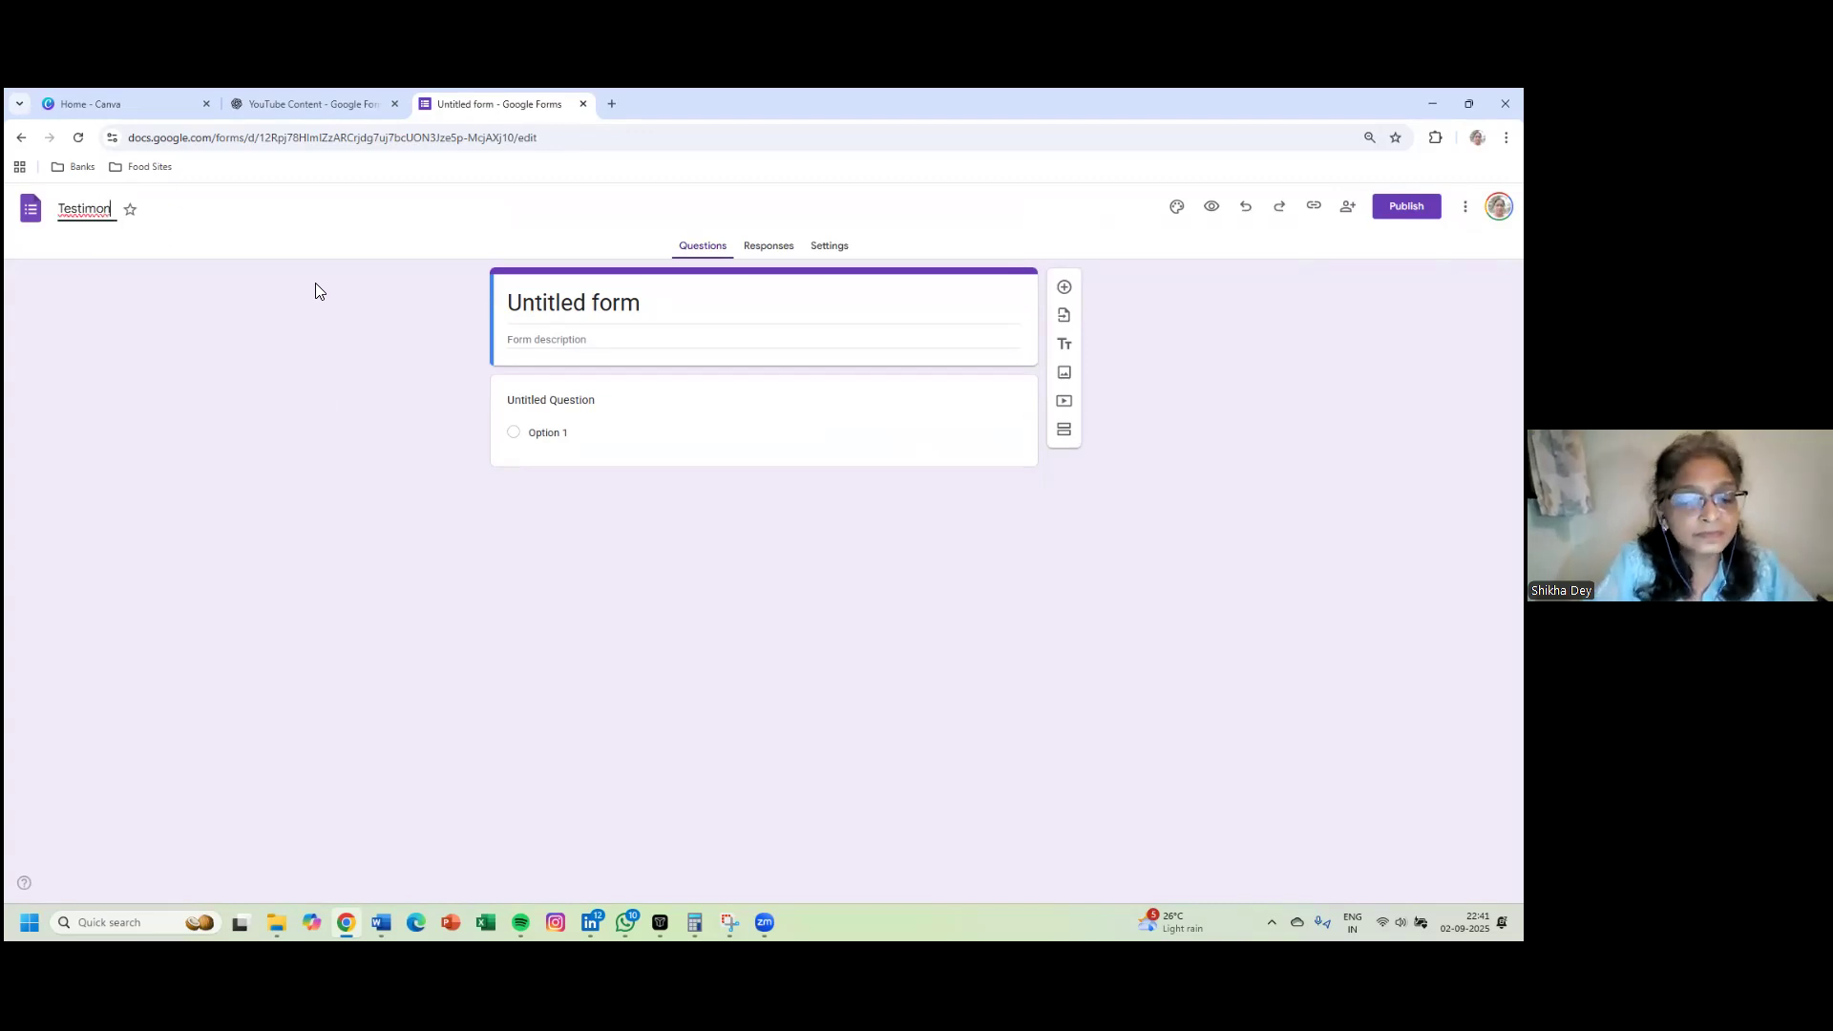
text(ial Form - D)
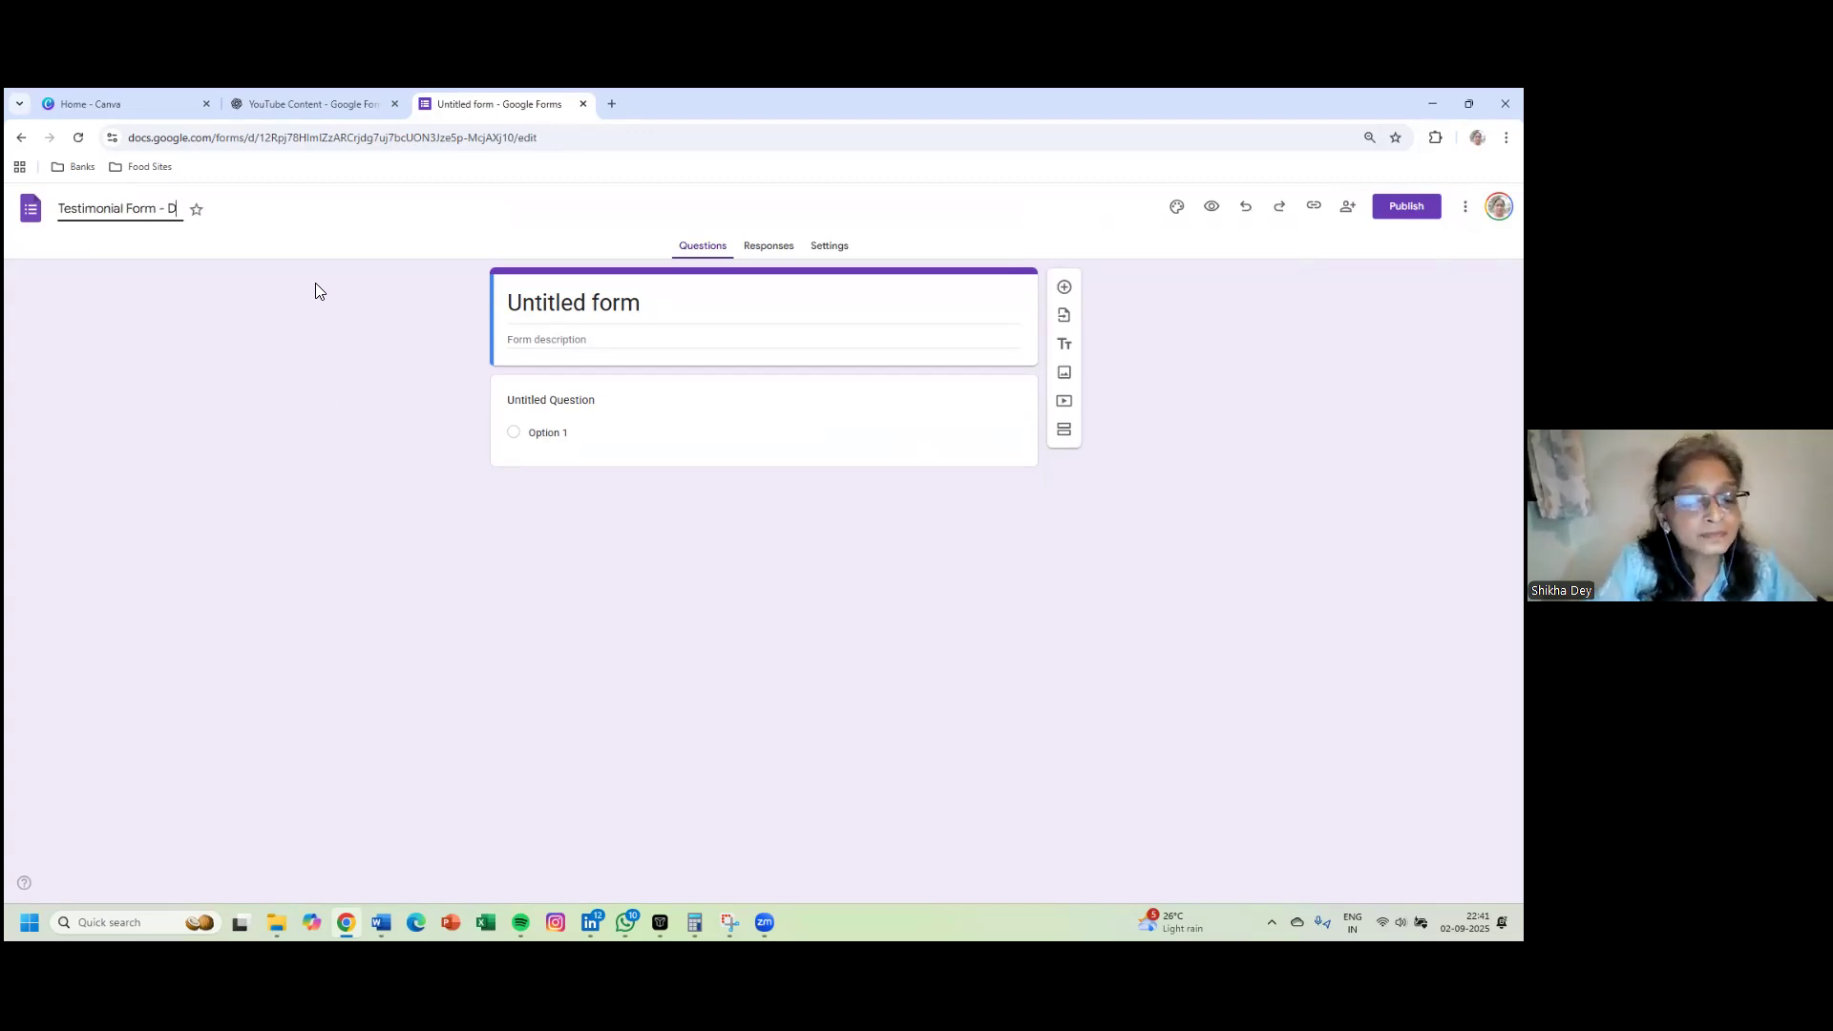
key(BackSpace)
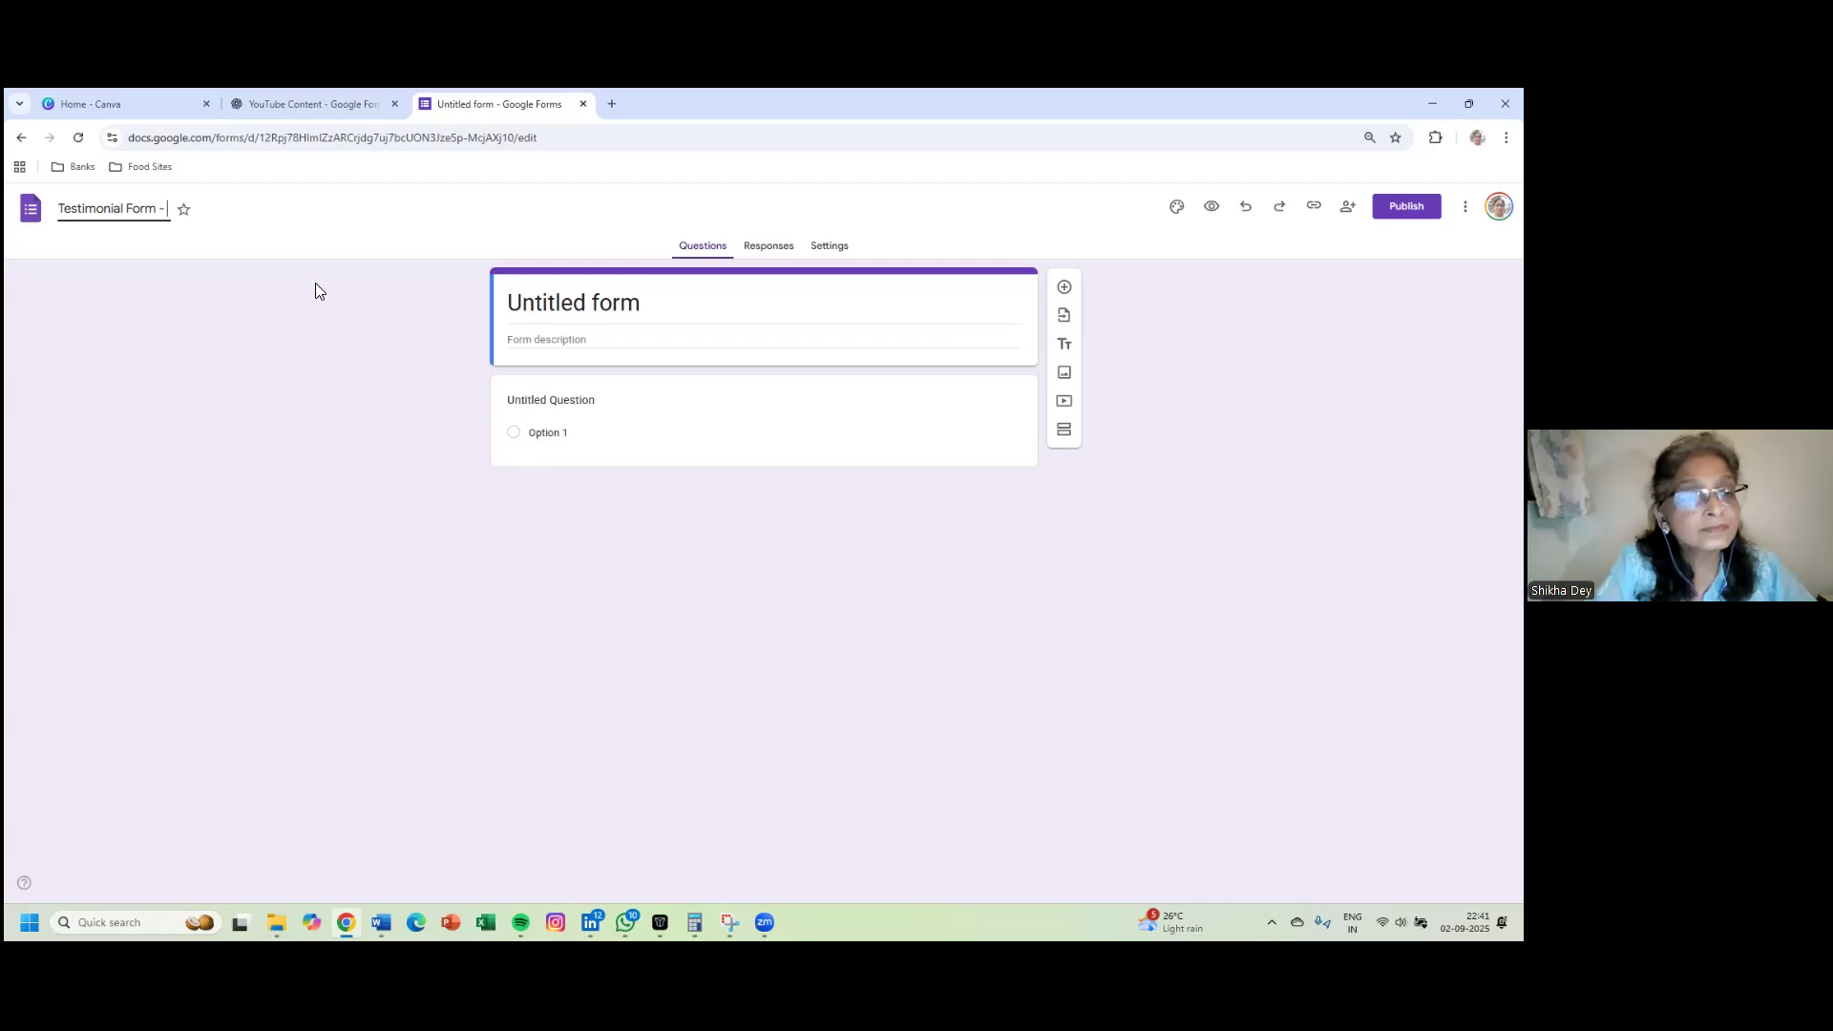
text(SageMind)
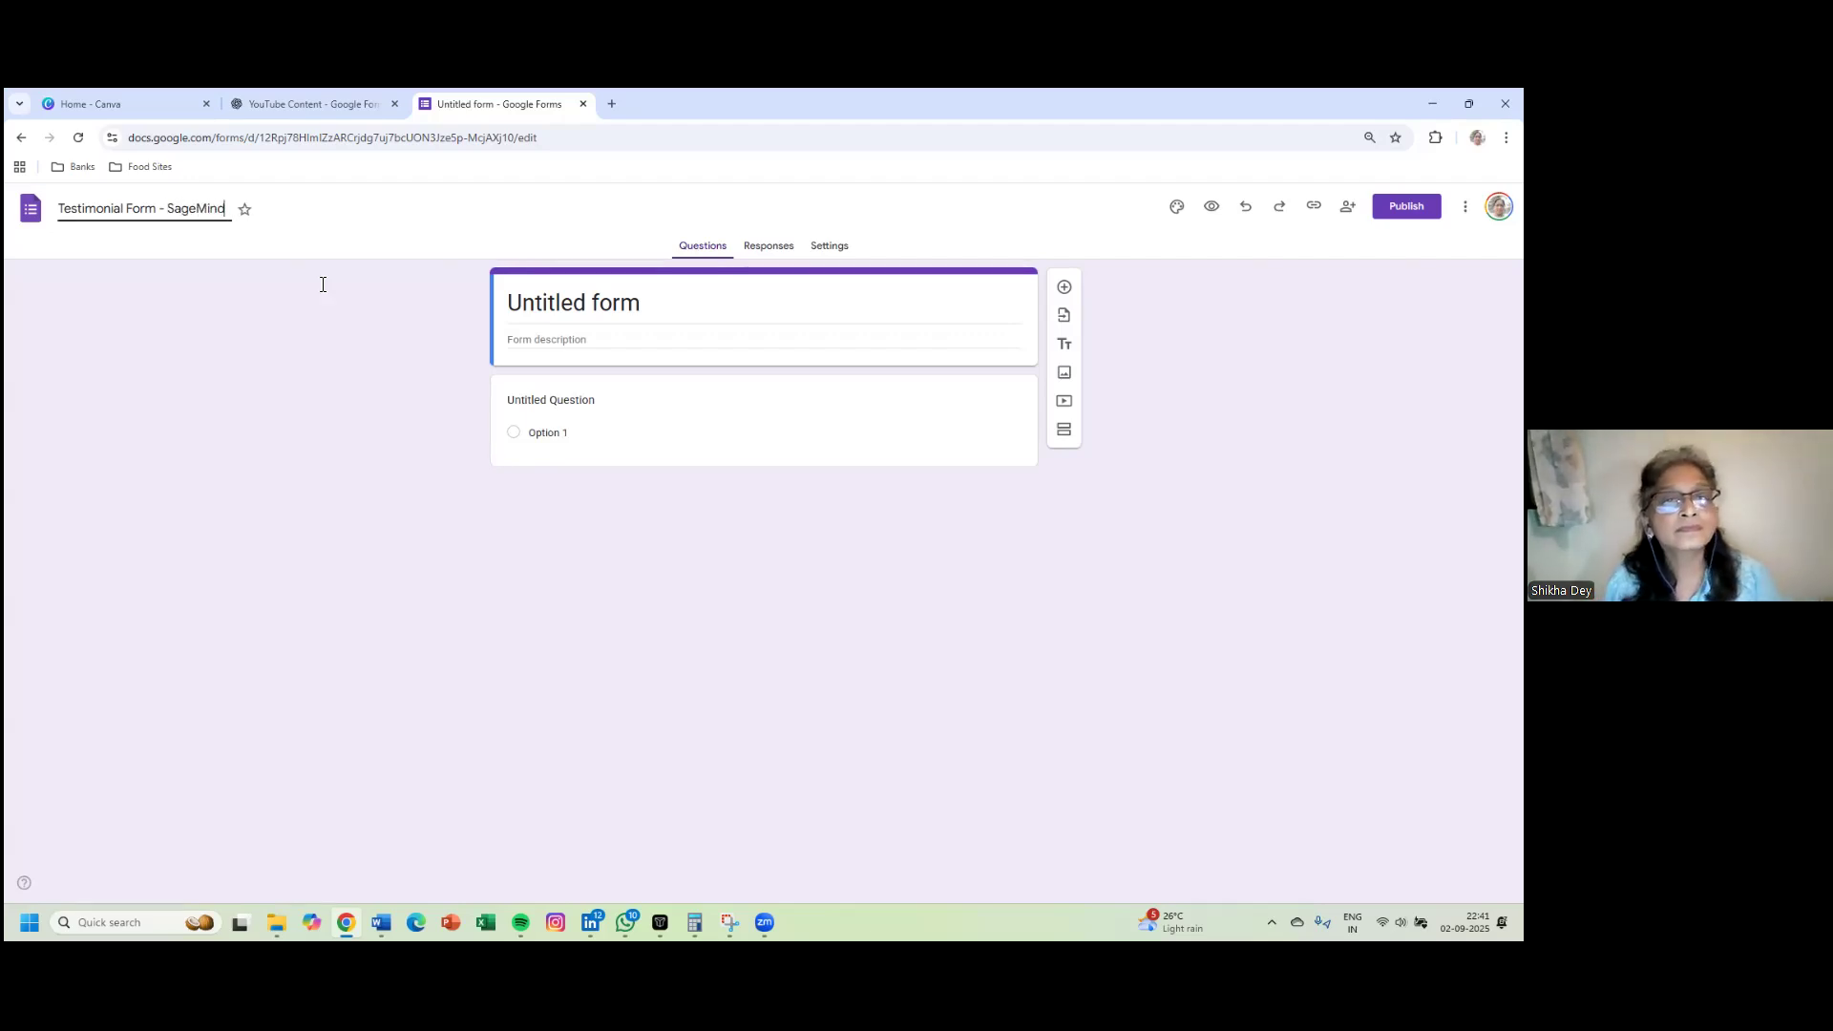
- Write 'Feedback from Clients Form' as the form description
click(687, 347)
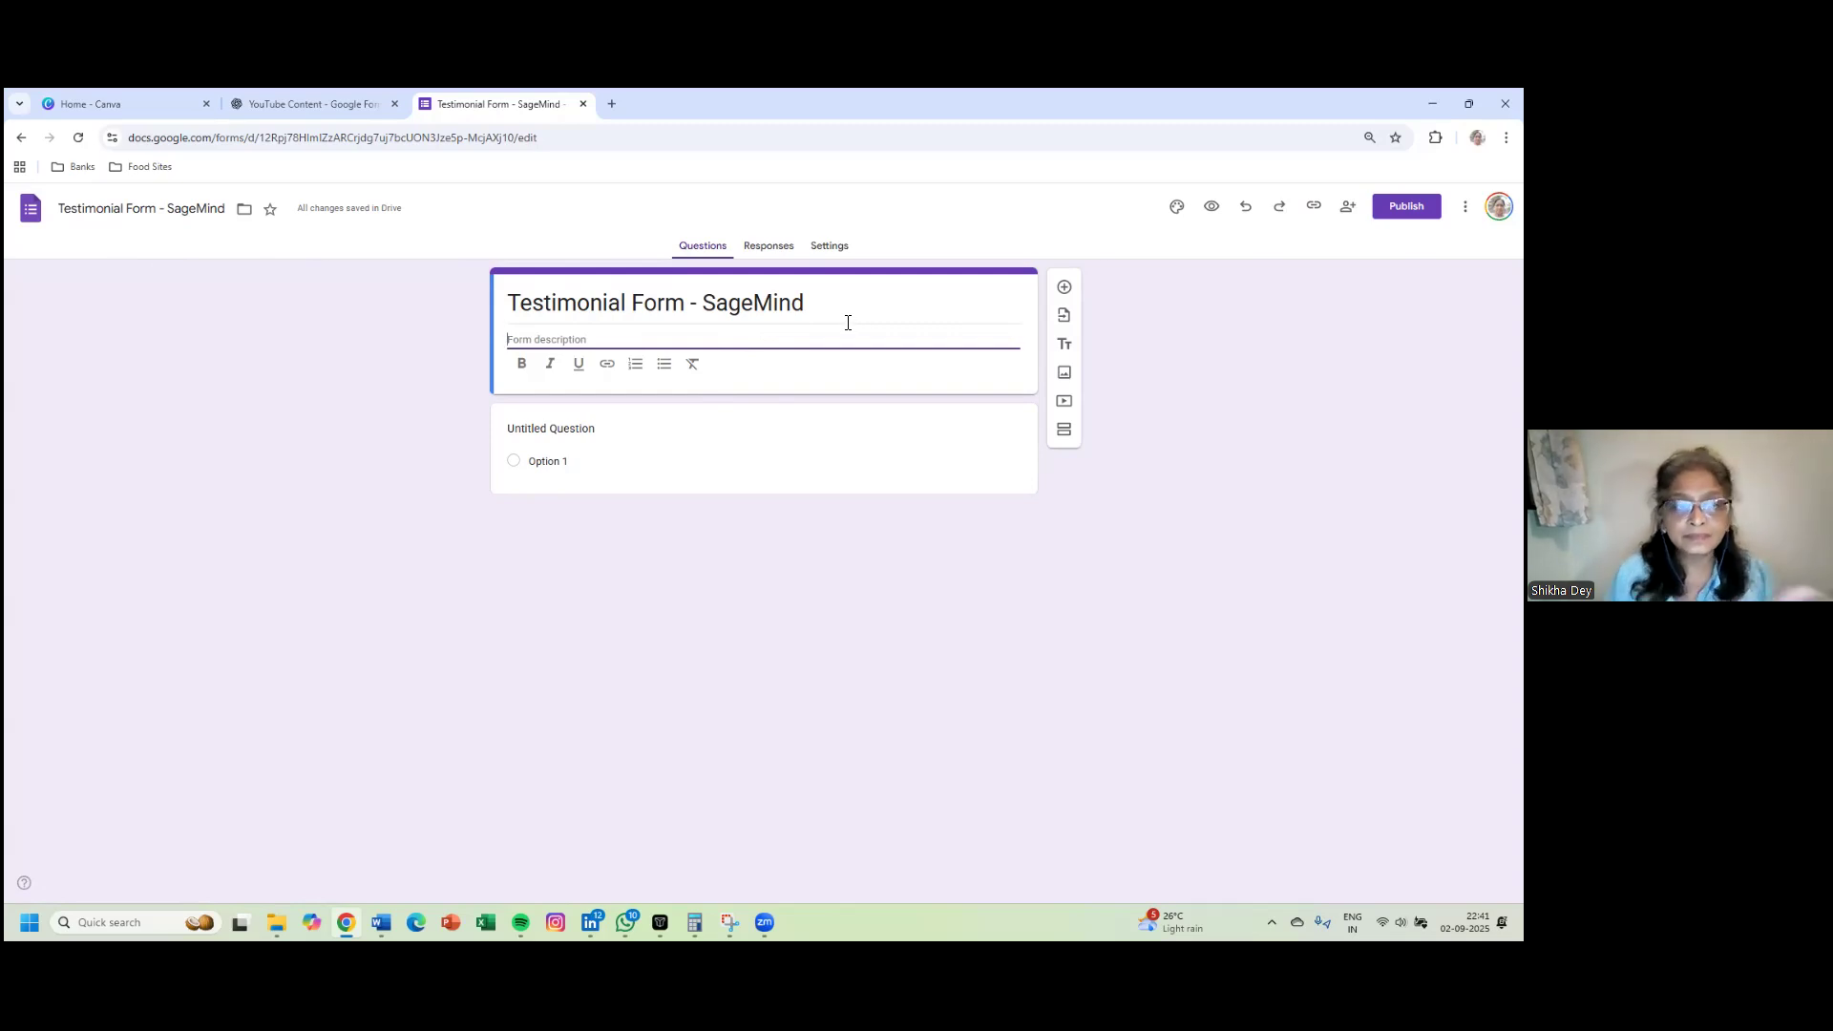
text(Frr)
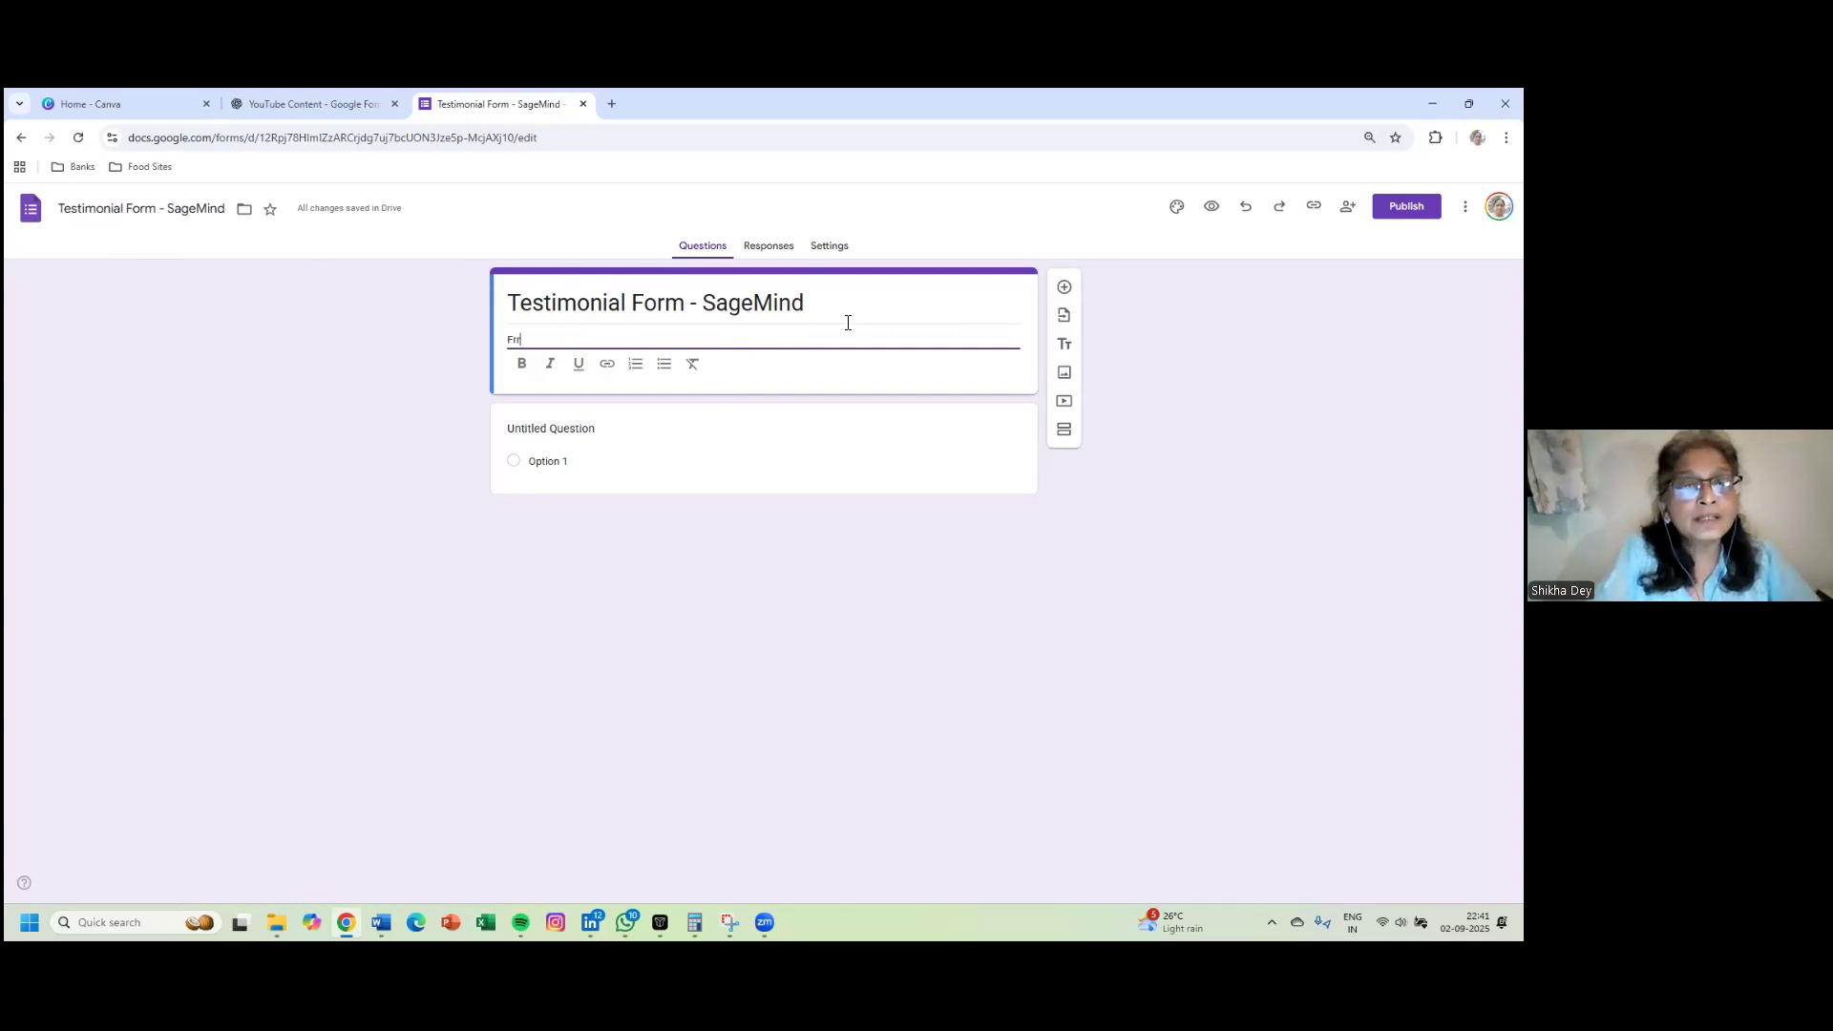
key(BackSpace)
text(eed)
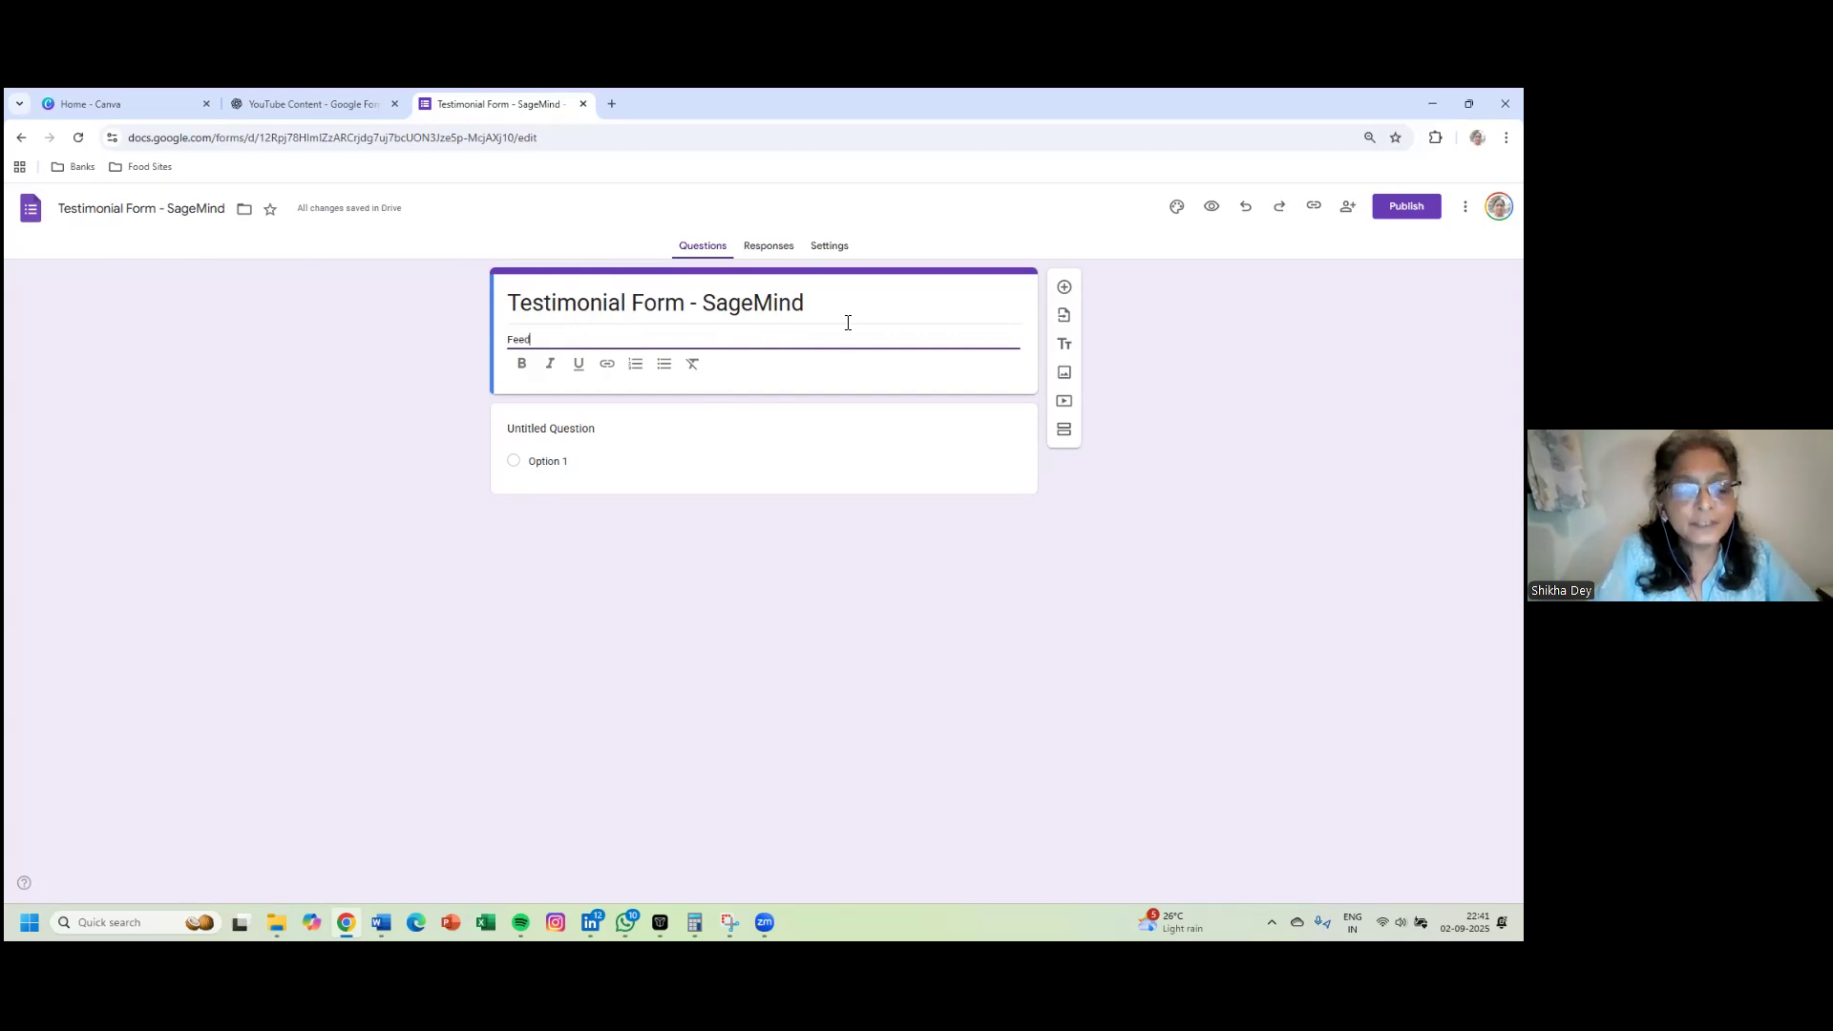
text(back from)
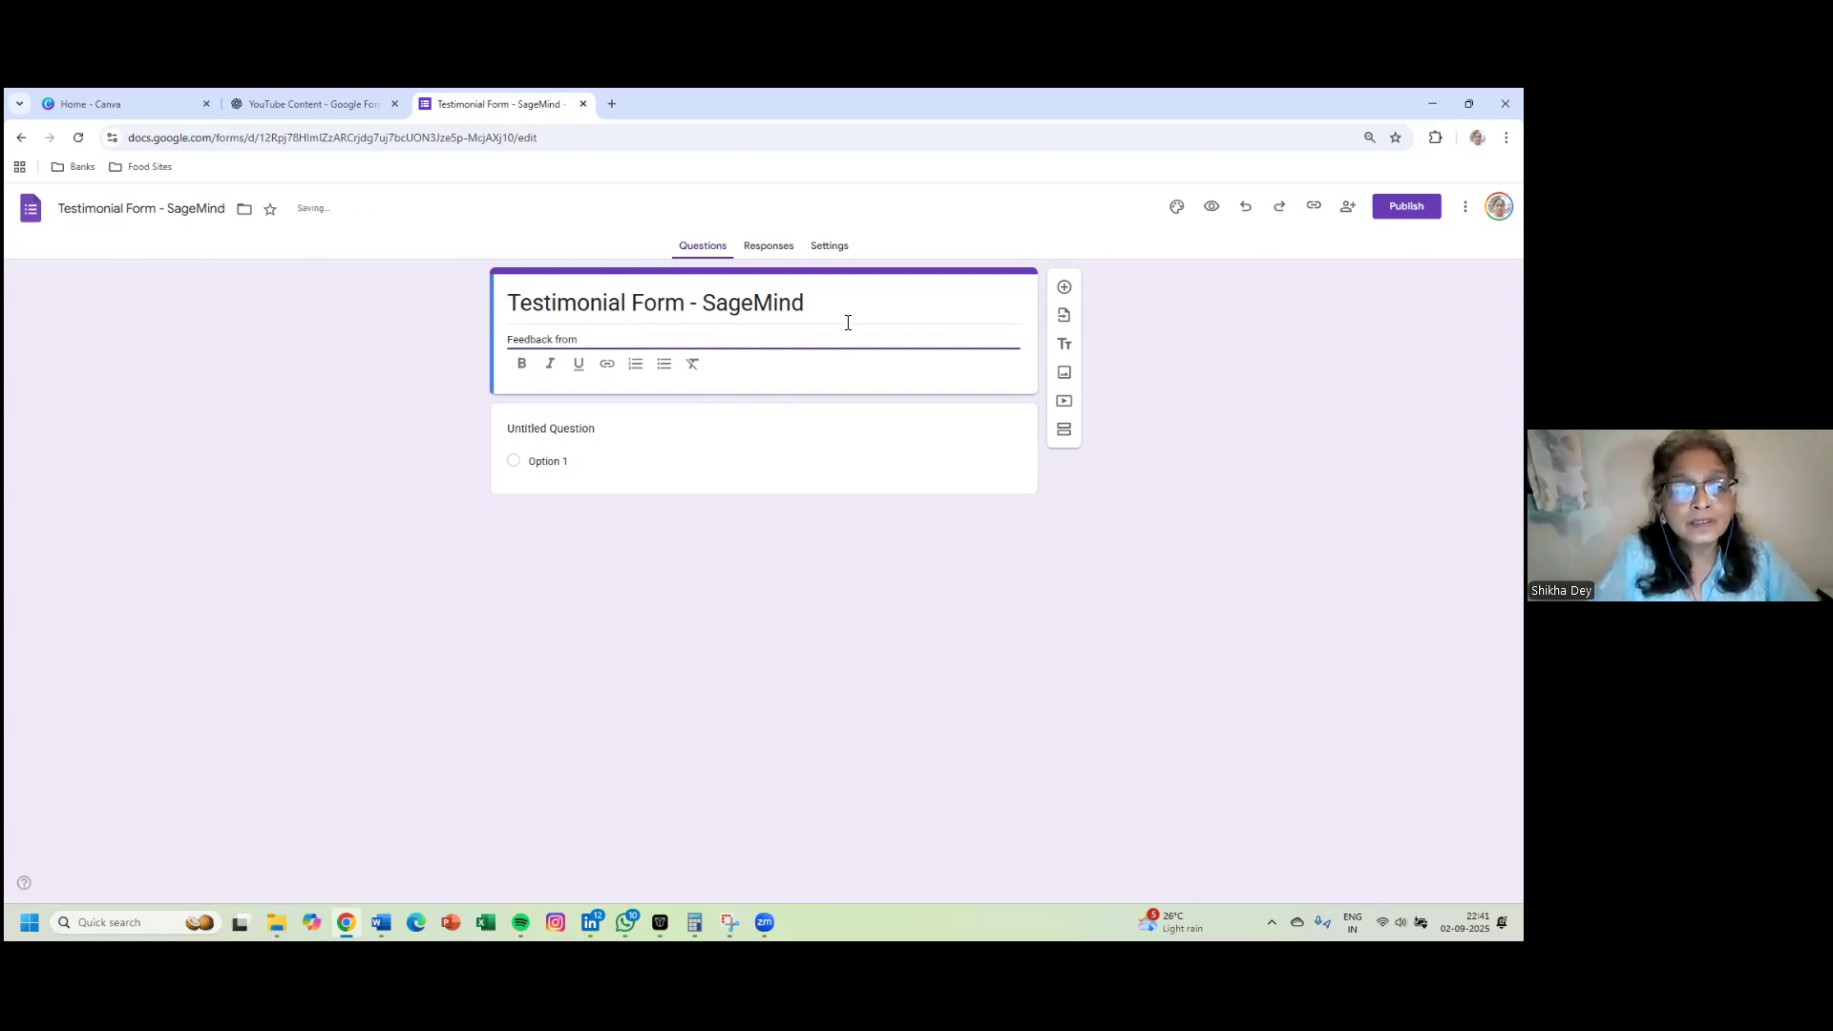
text( Client)
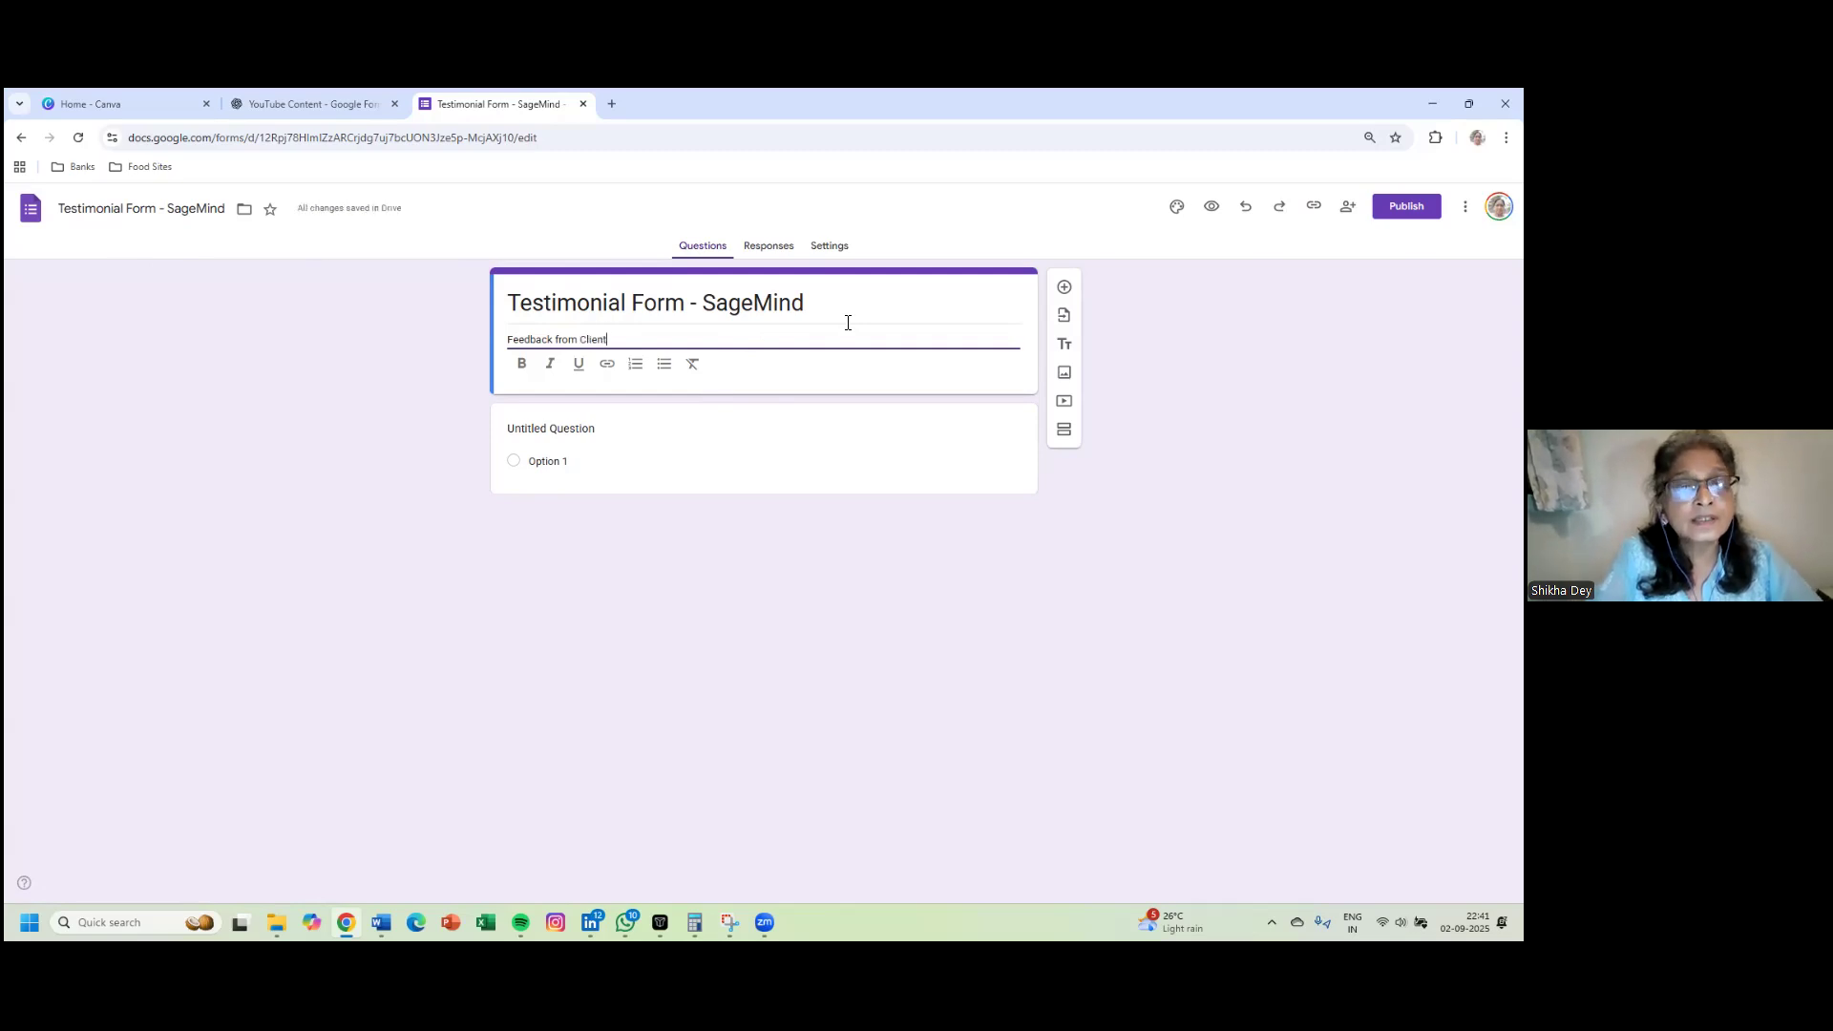
text(s)
key(BackSpace)
text(s Form)
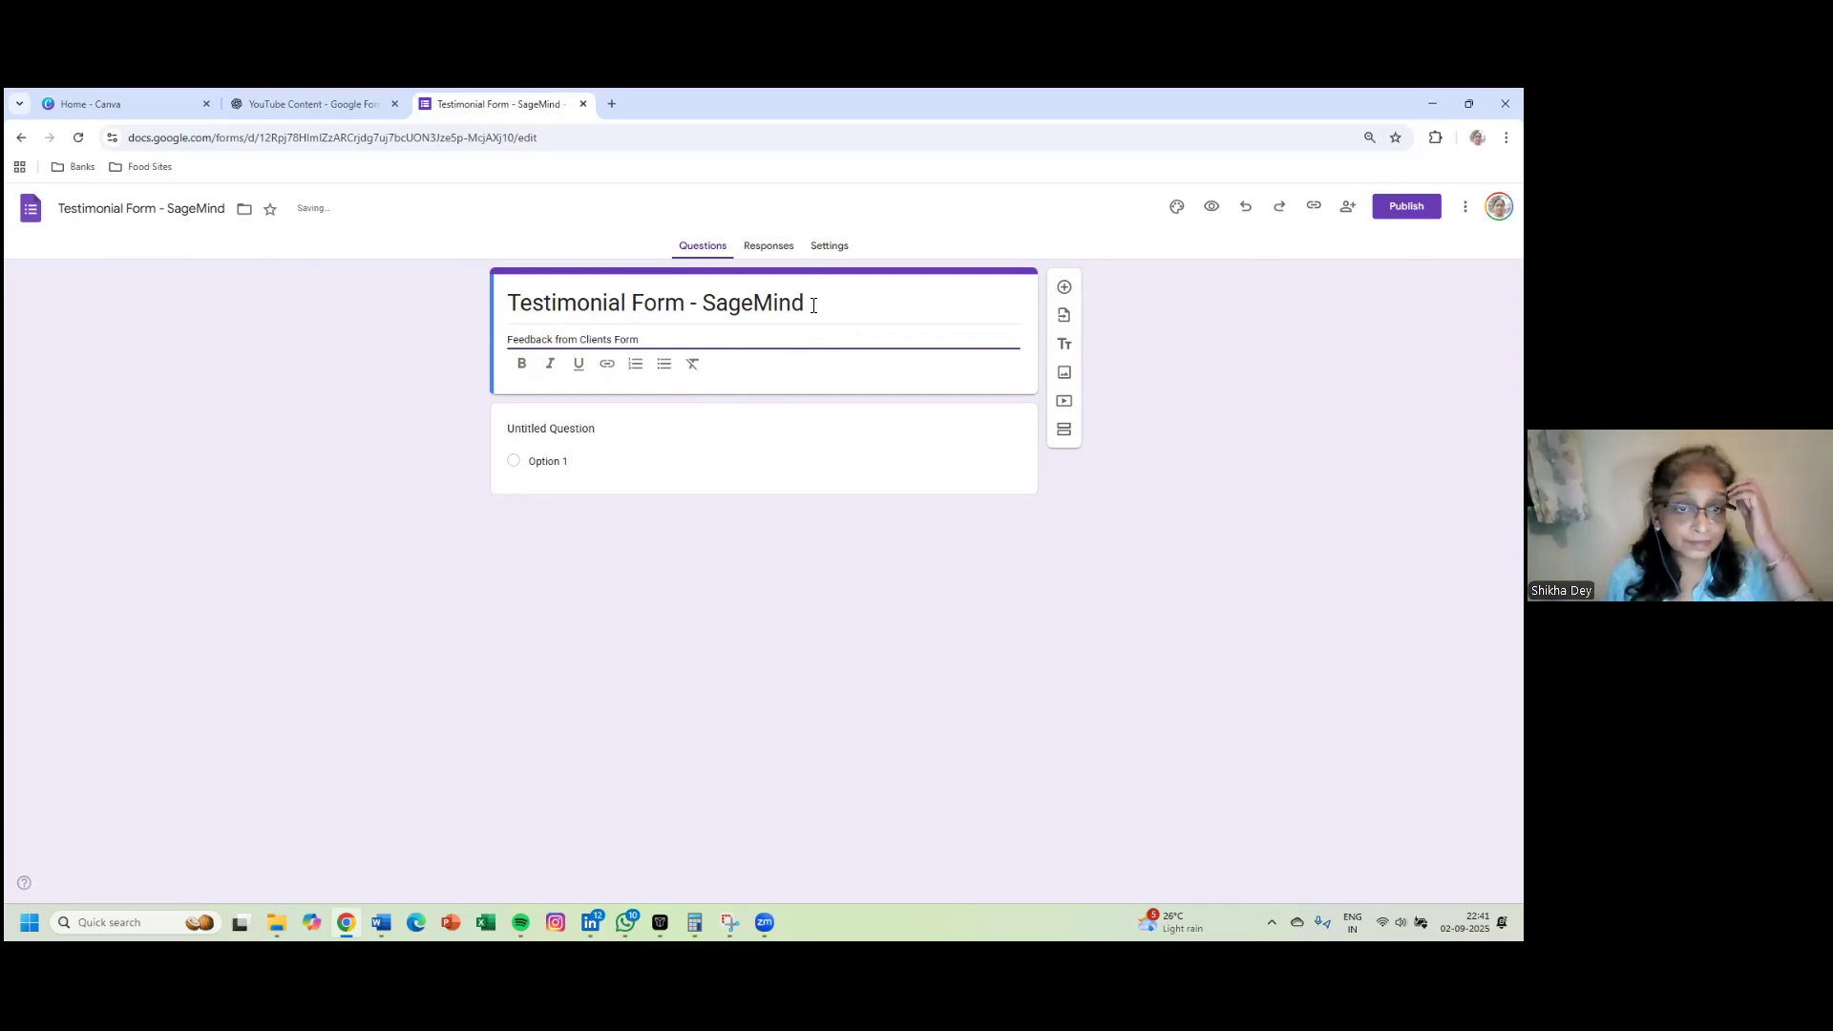
- Add bullets 'Contact Information' and 'Testimonial', then a plain 'Confidential' line below
click(637, 294)
triple_click(606, 369)
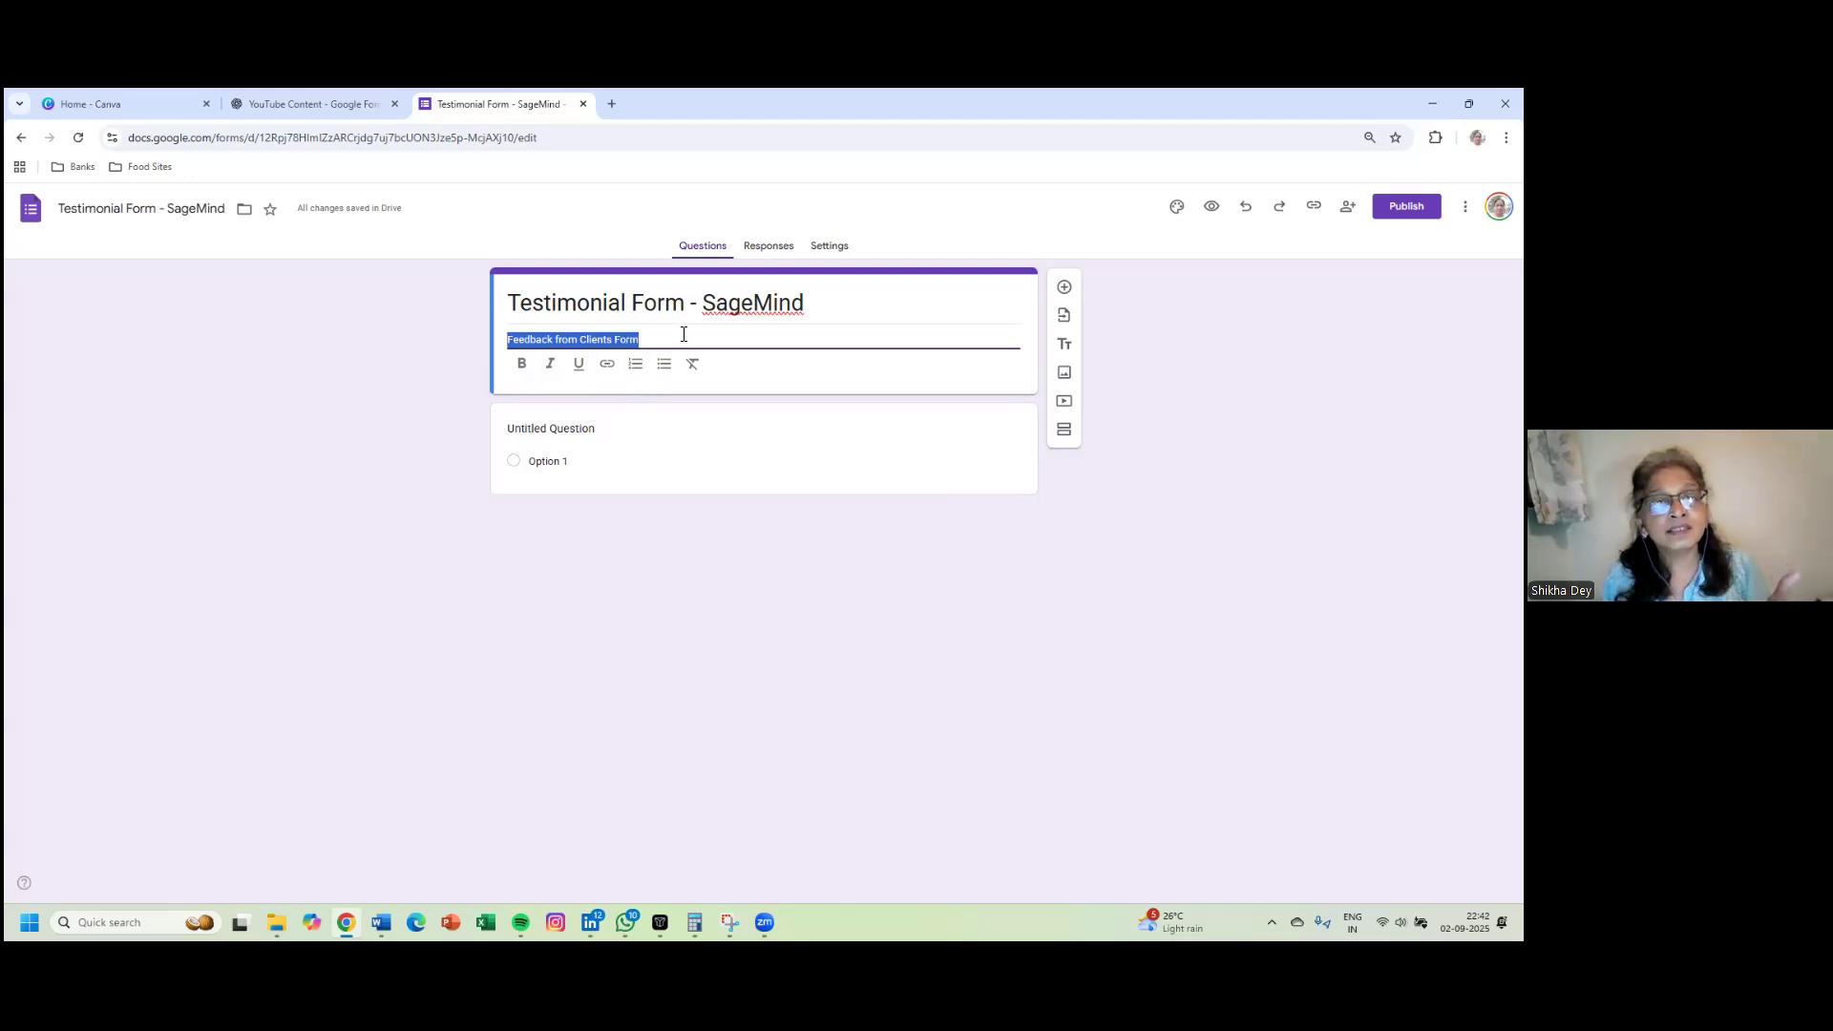
click(670, 340)
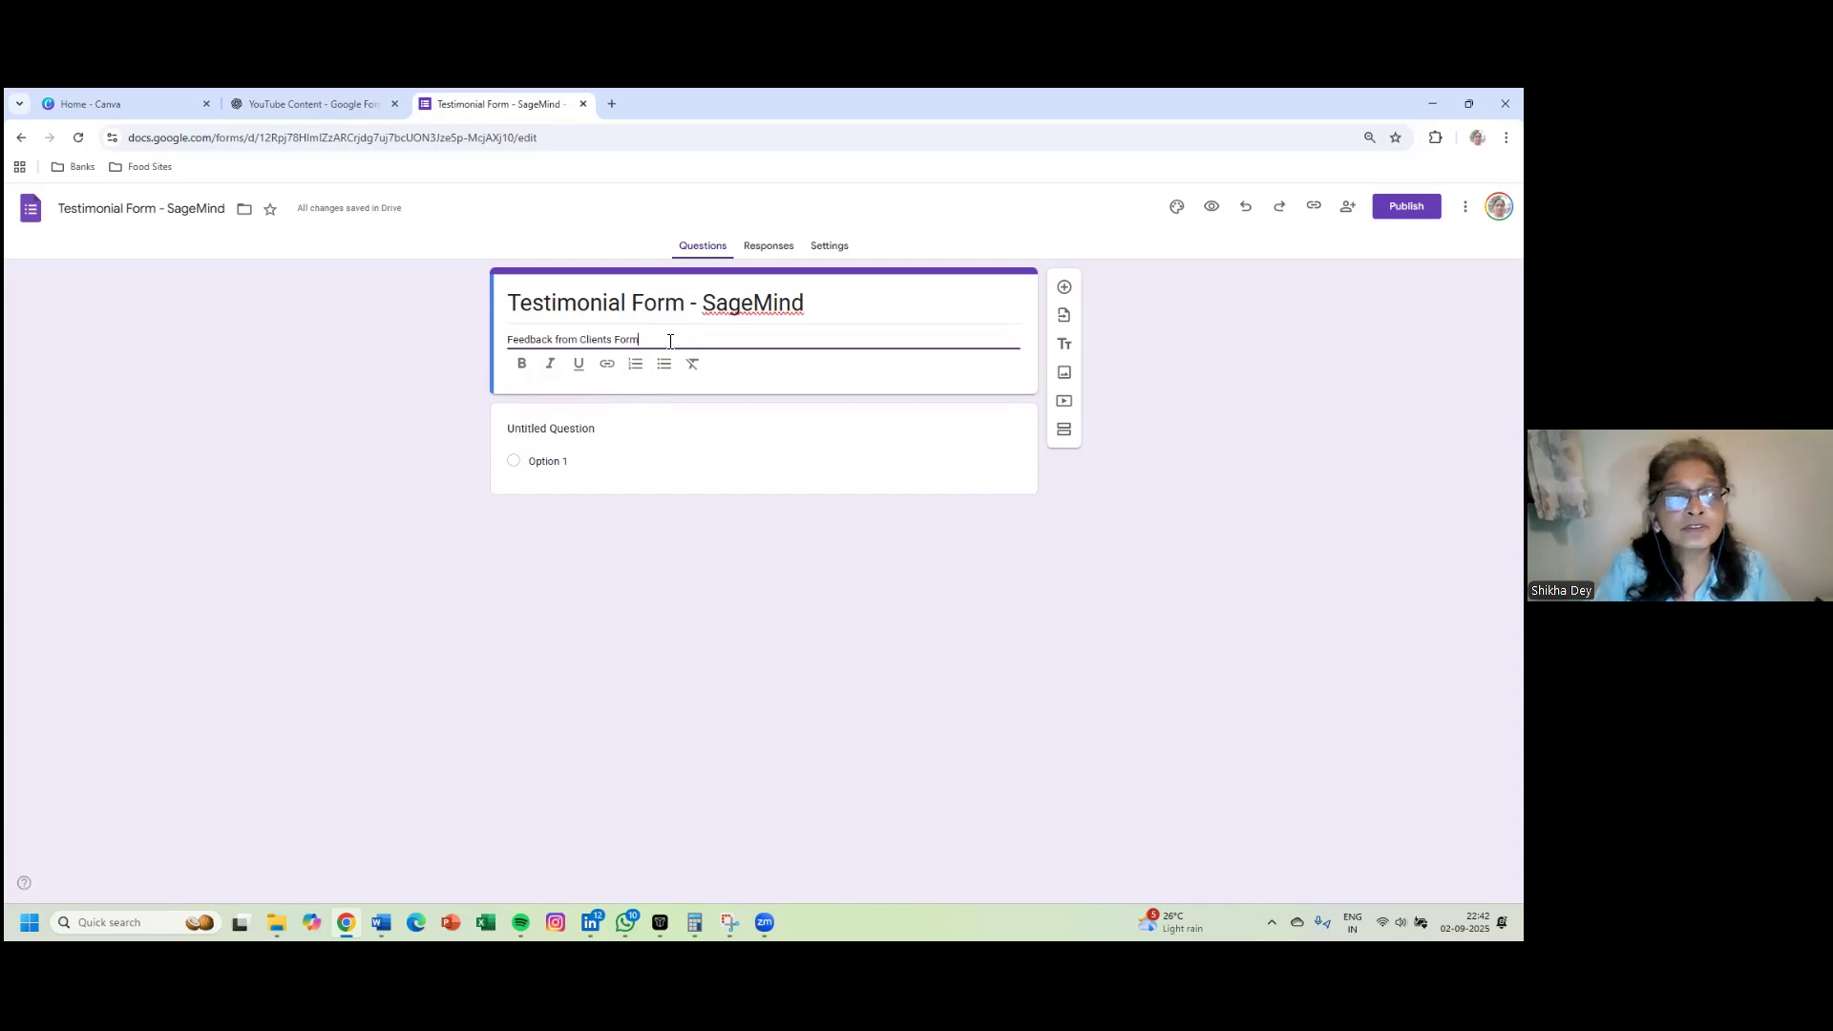
key(Return)
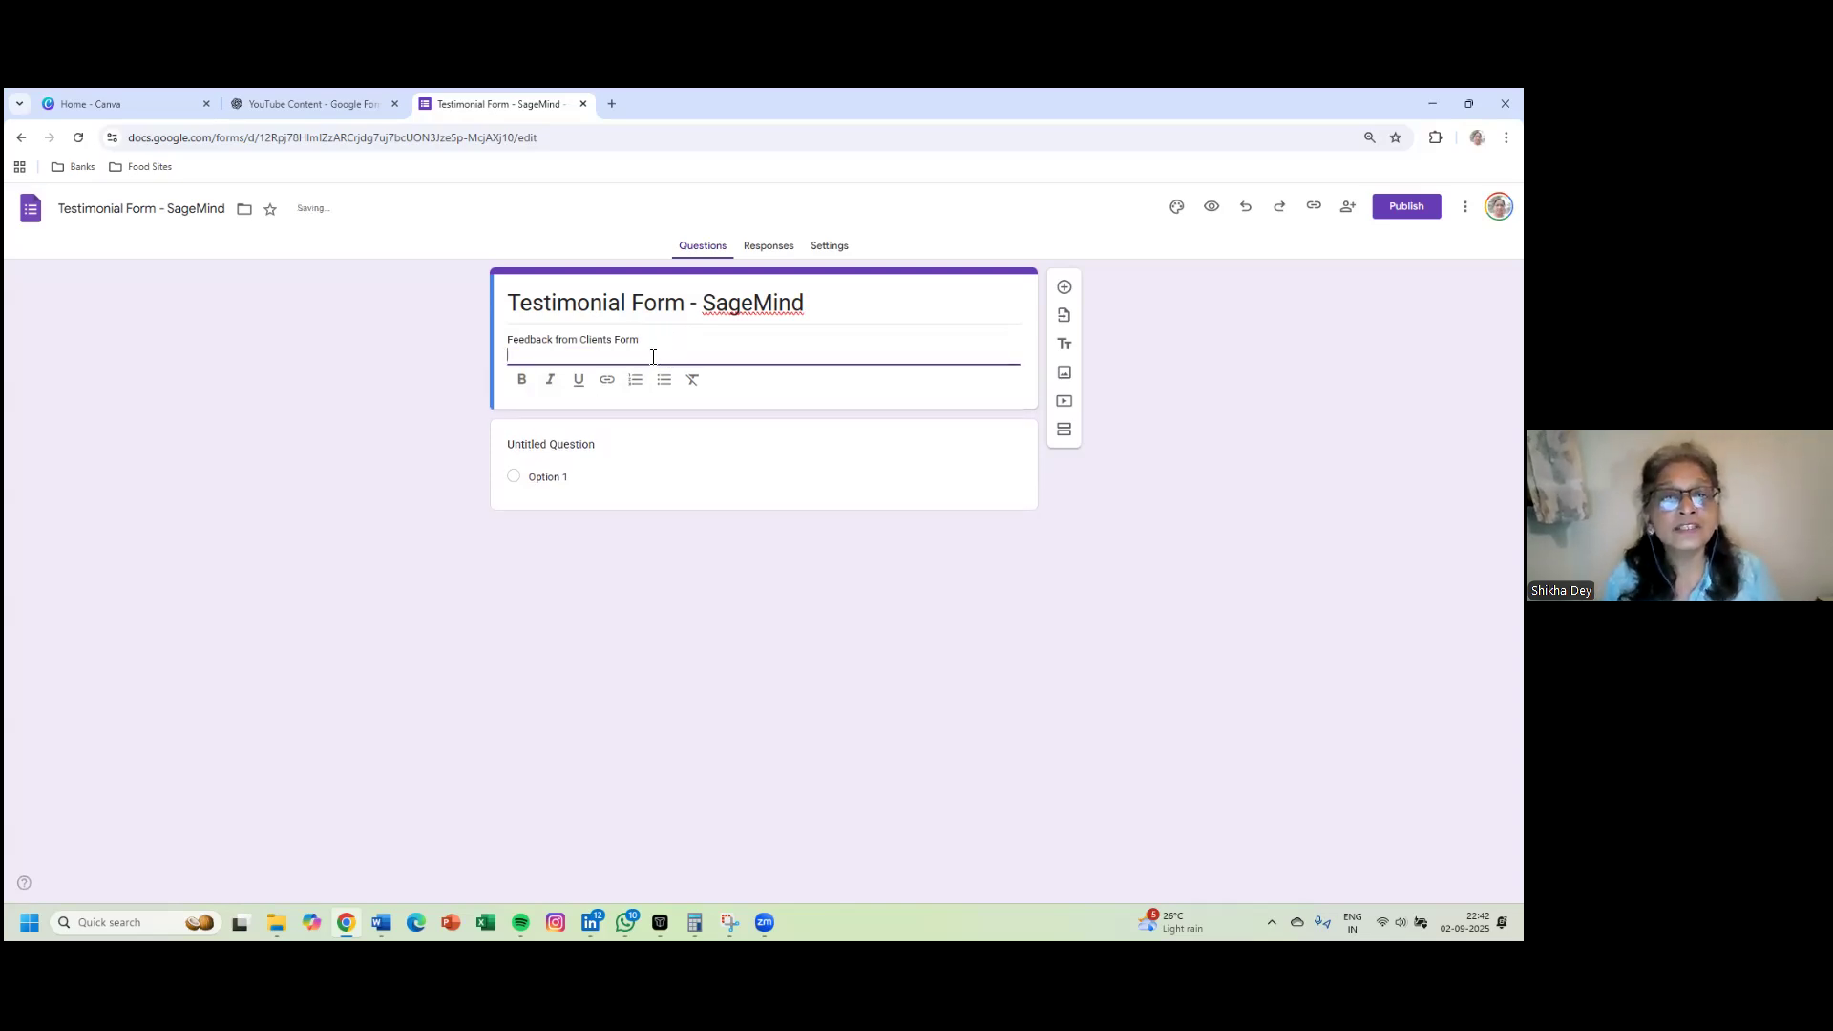
click(663, 382)
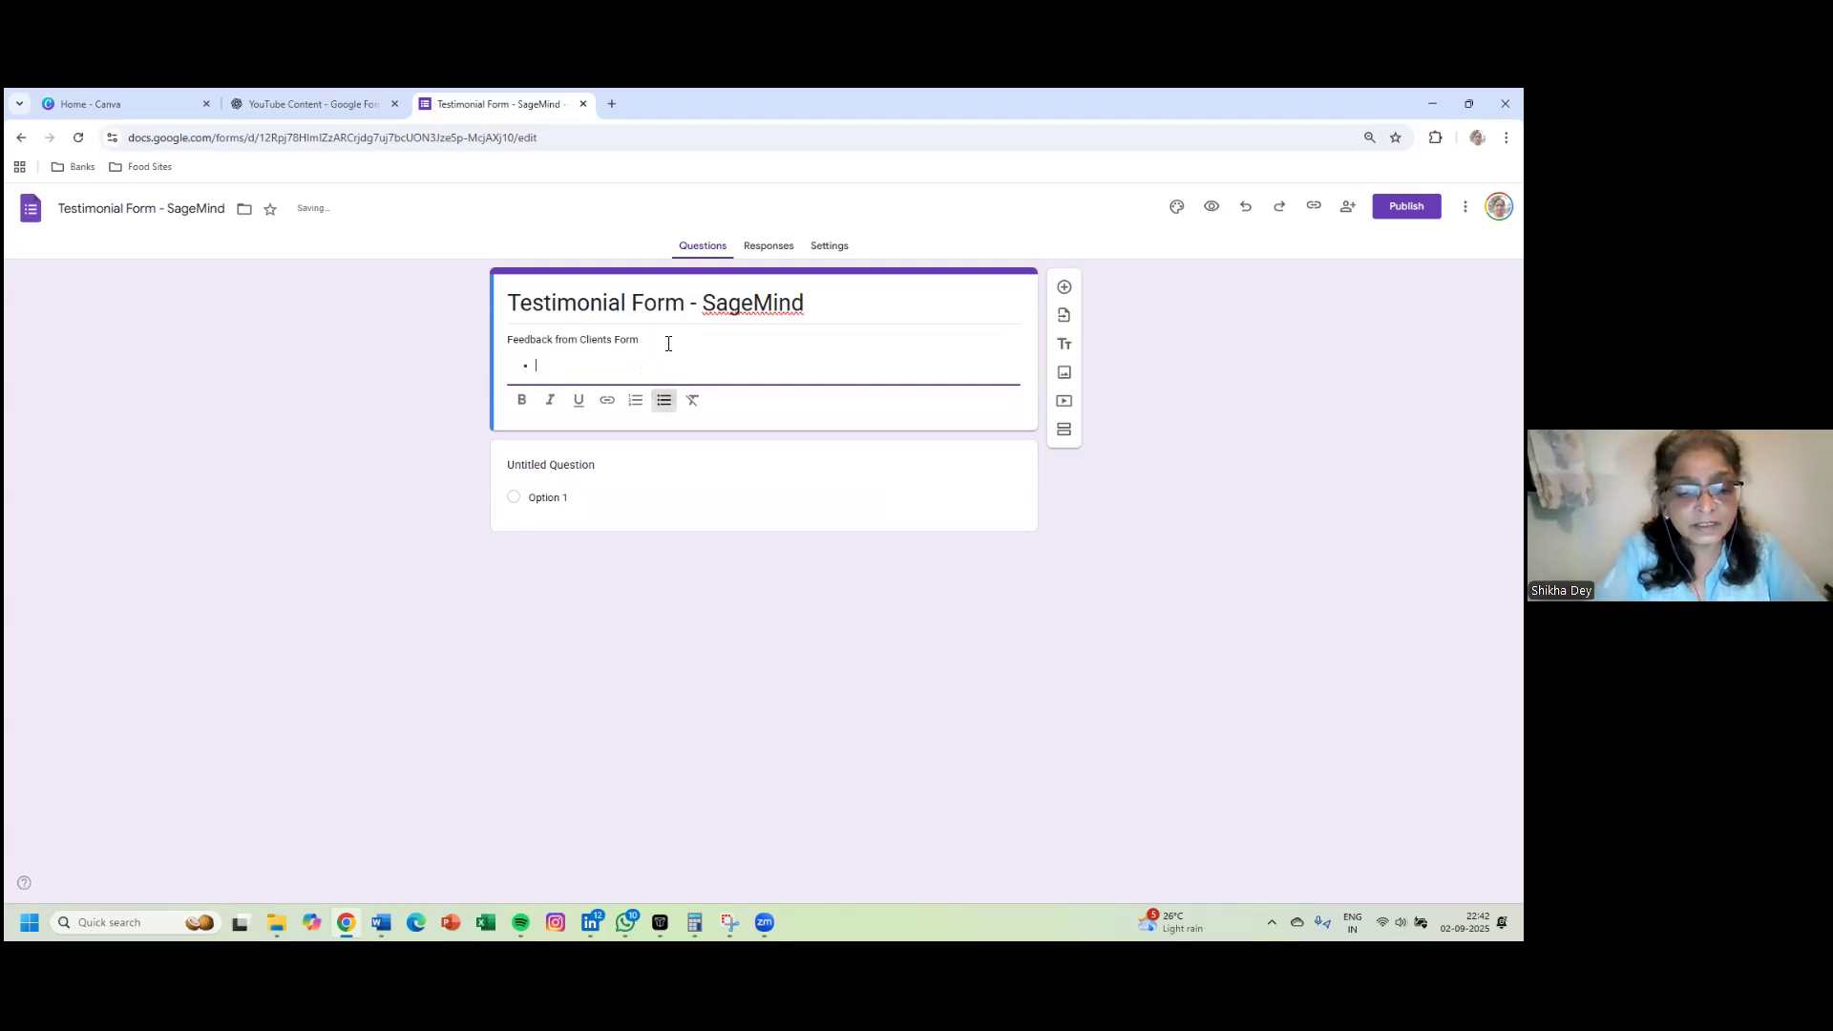
text(Cont)
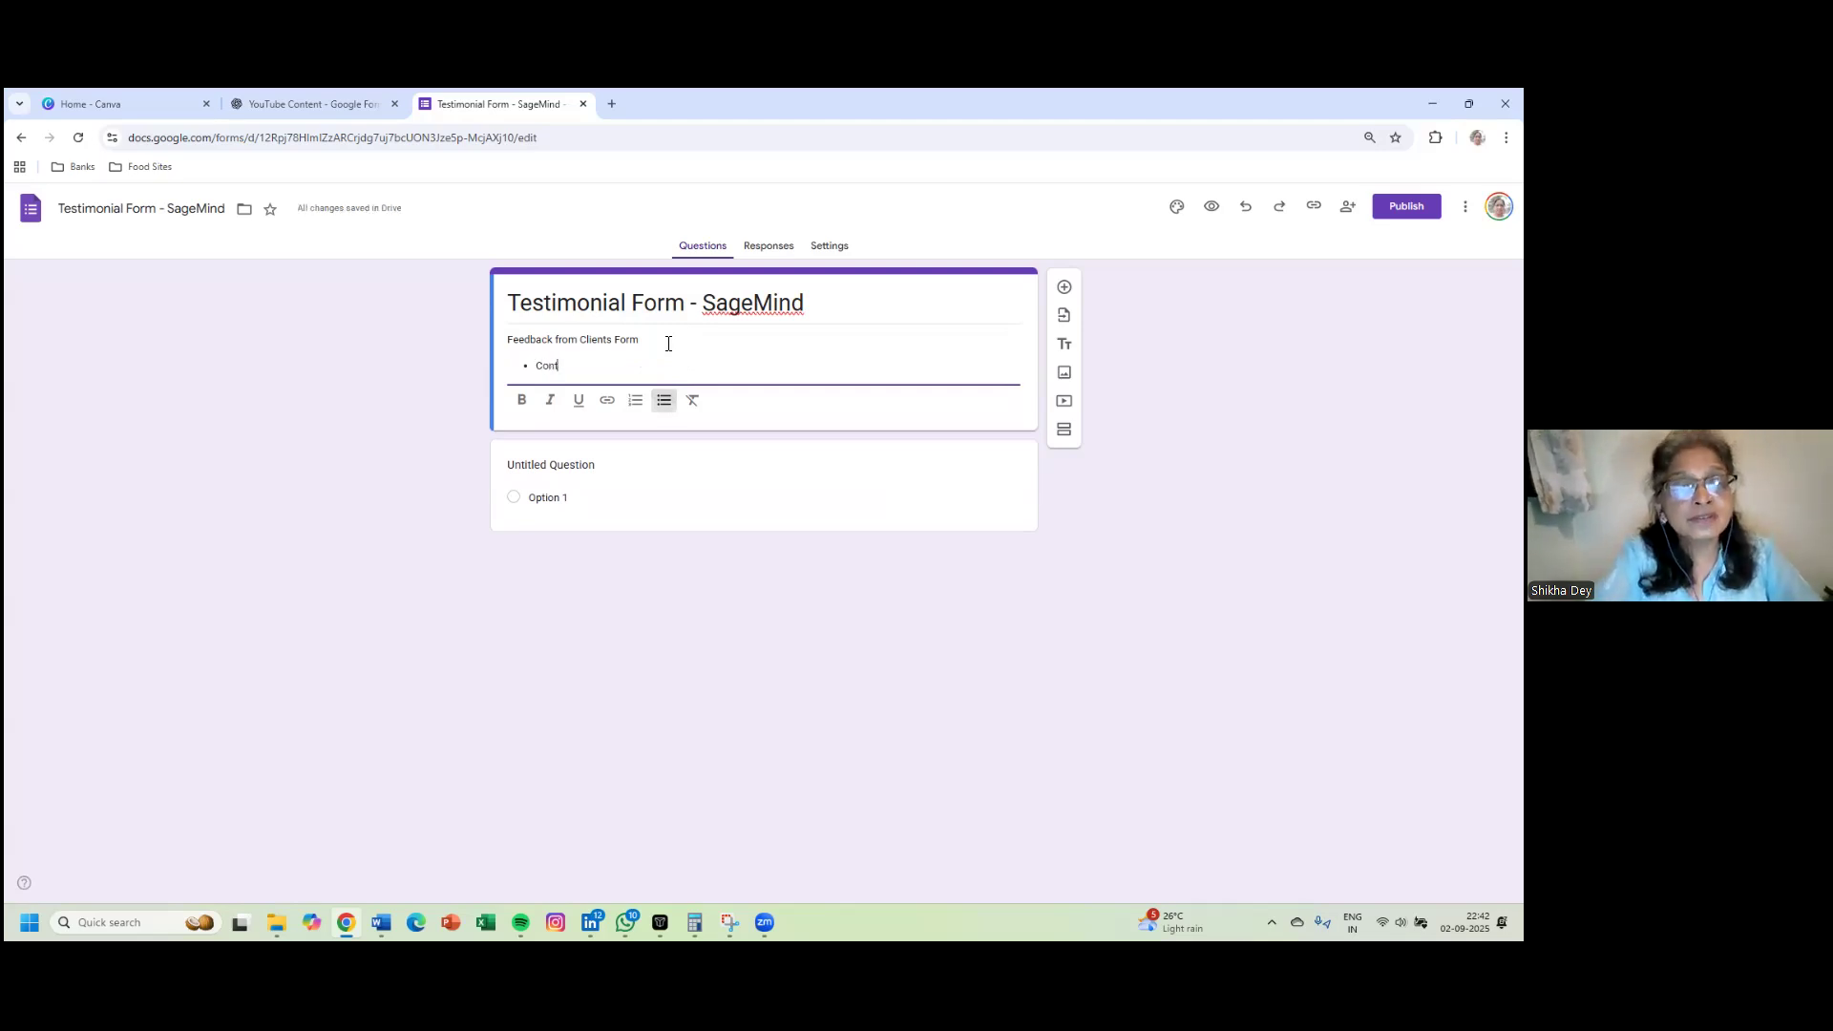
text(act In)
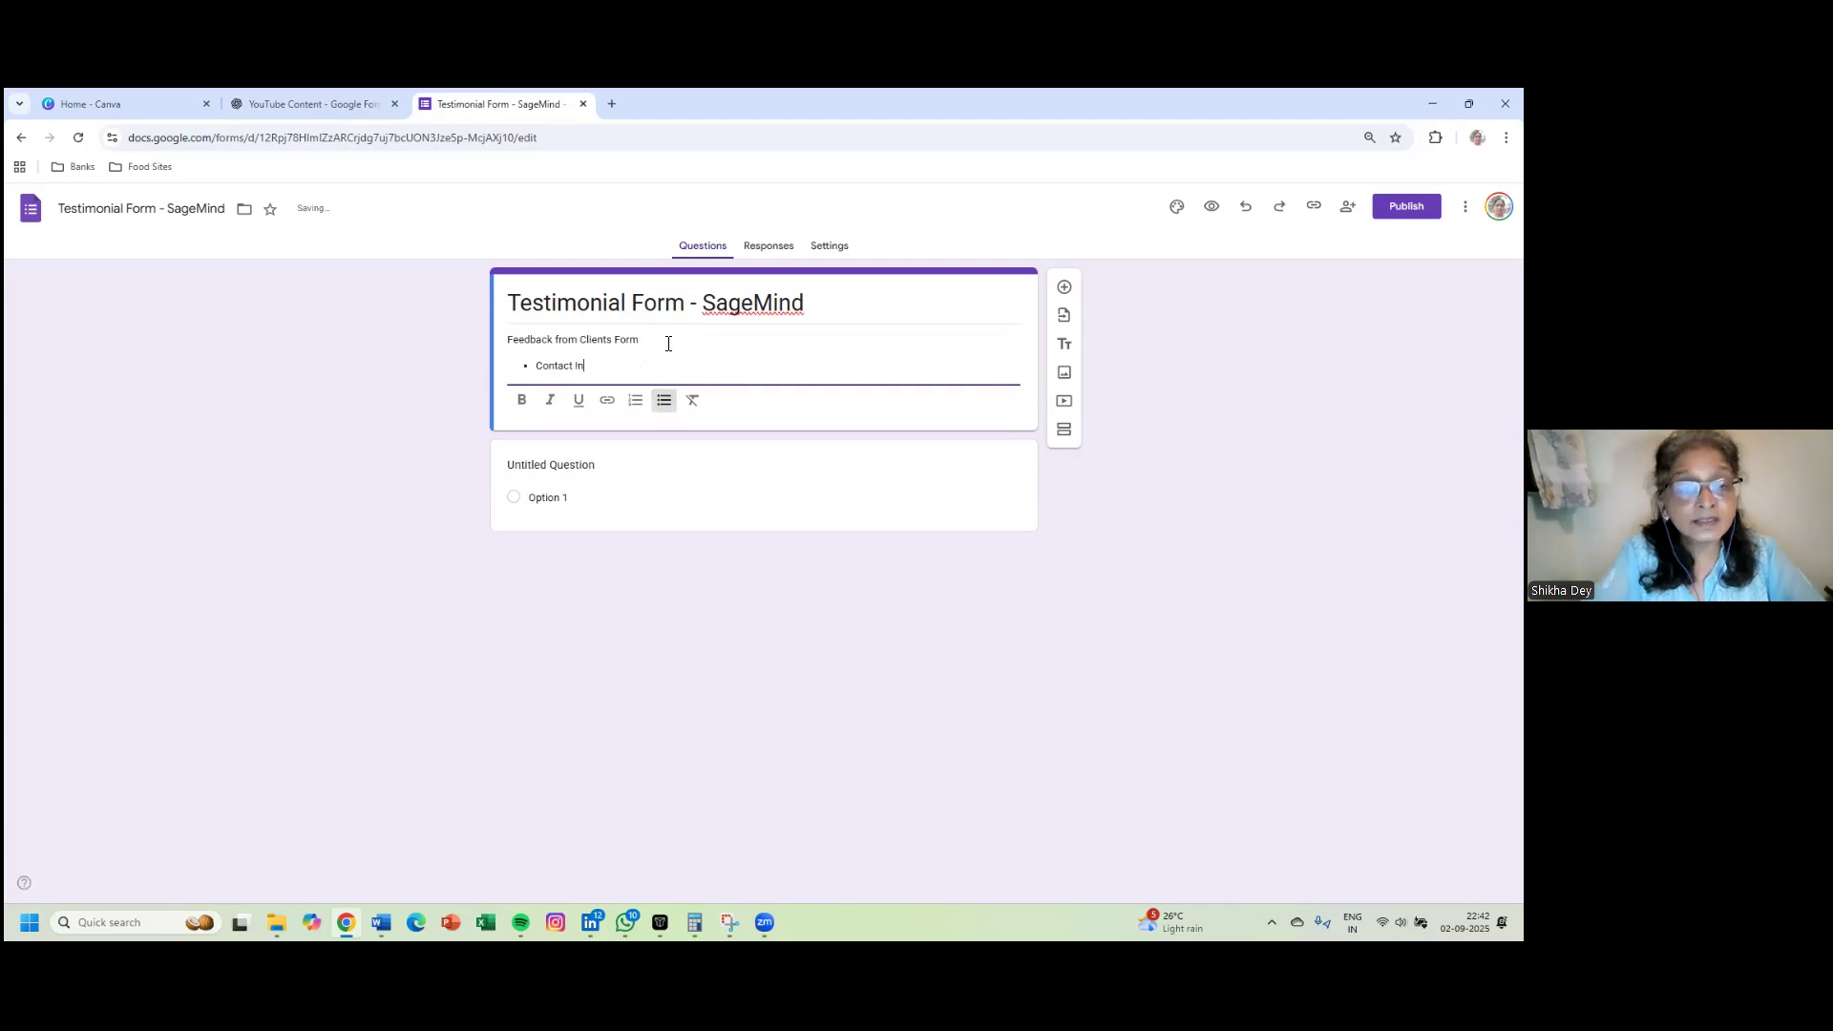
text(formatio)
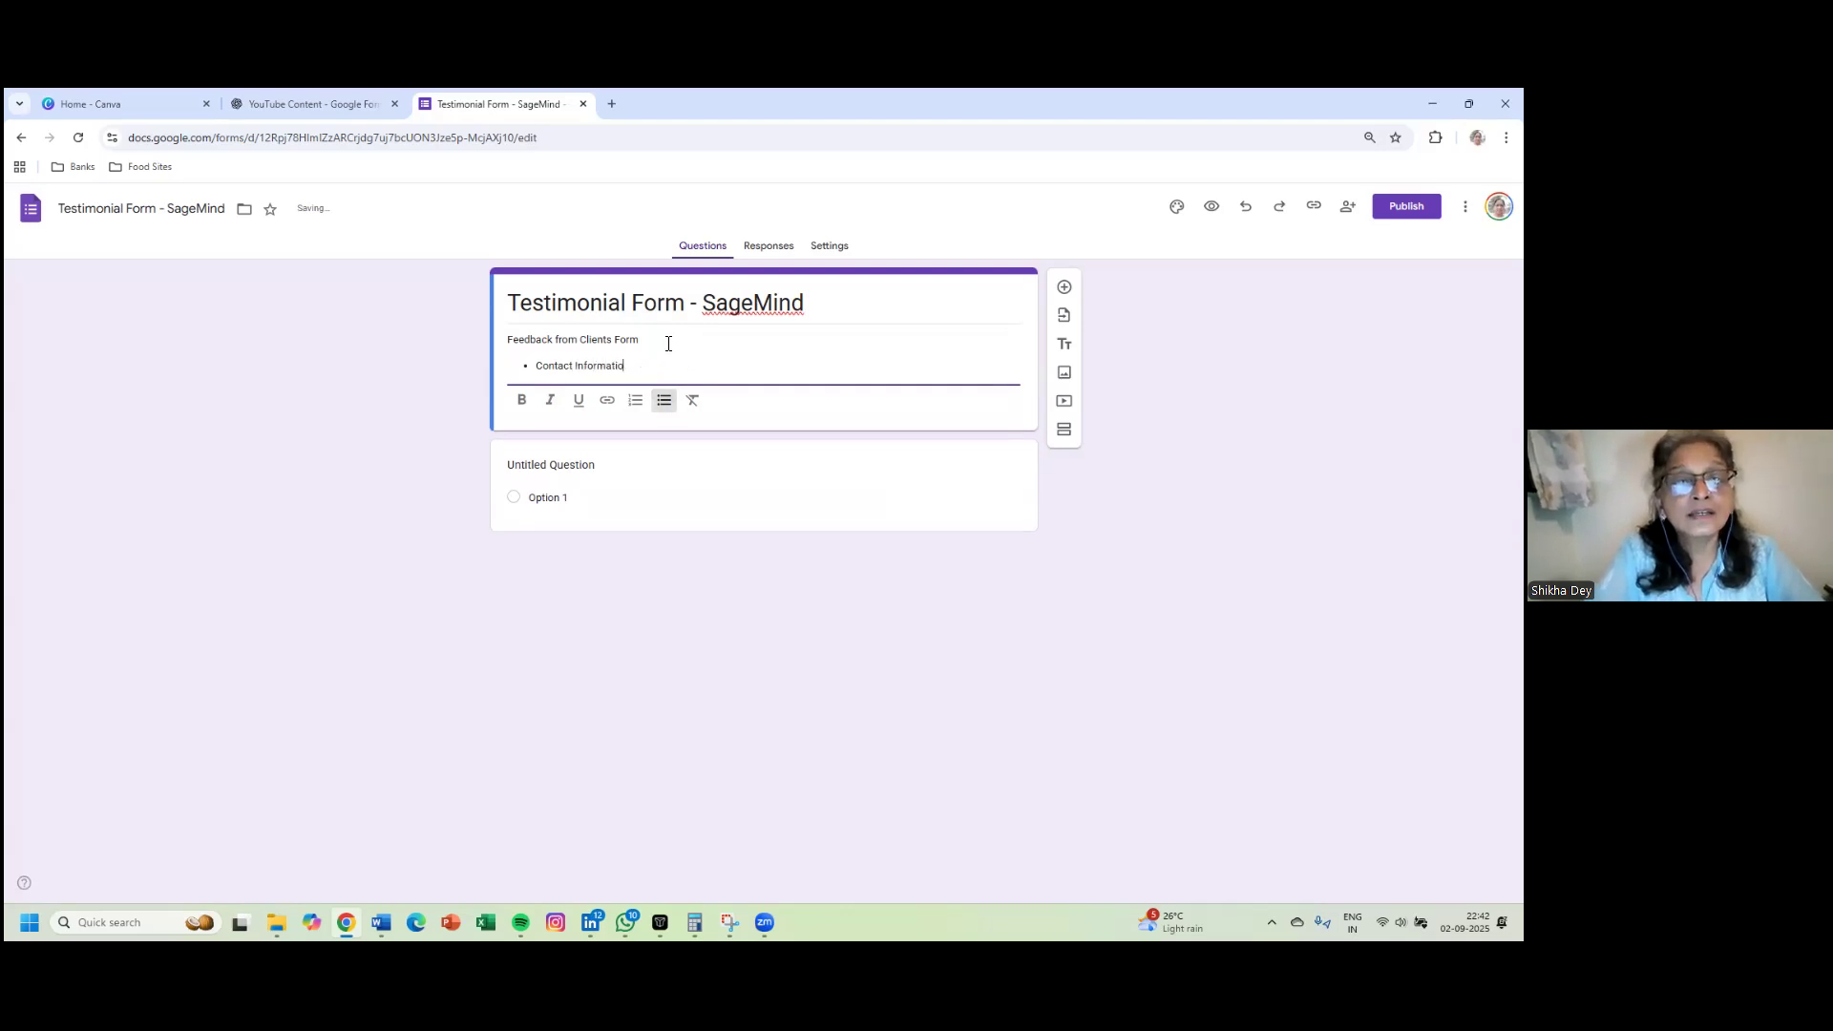
text(n)
key(Return)
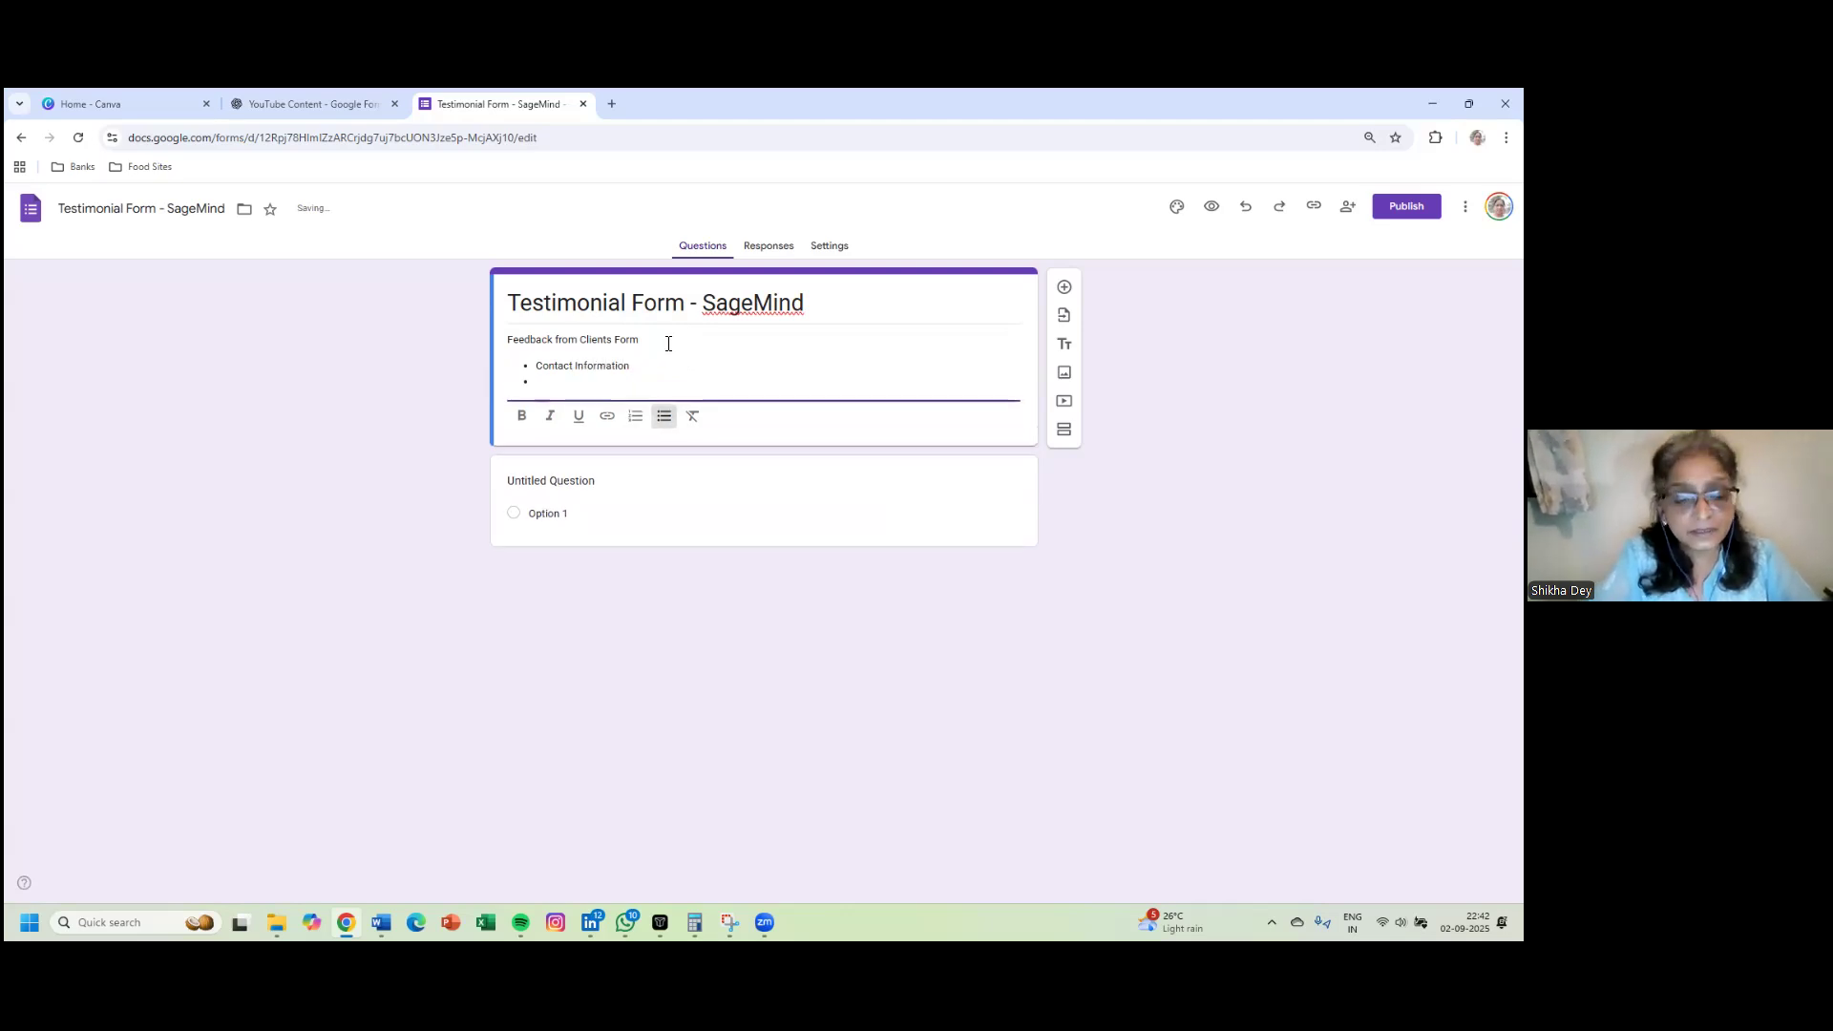
text(Testimonial)
key(Return)
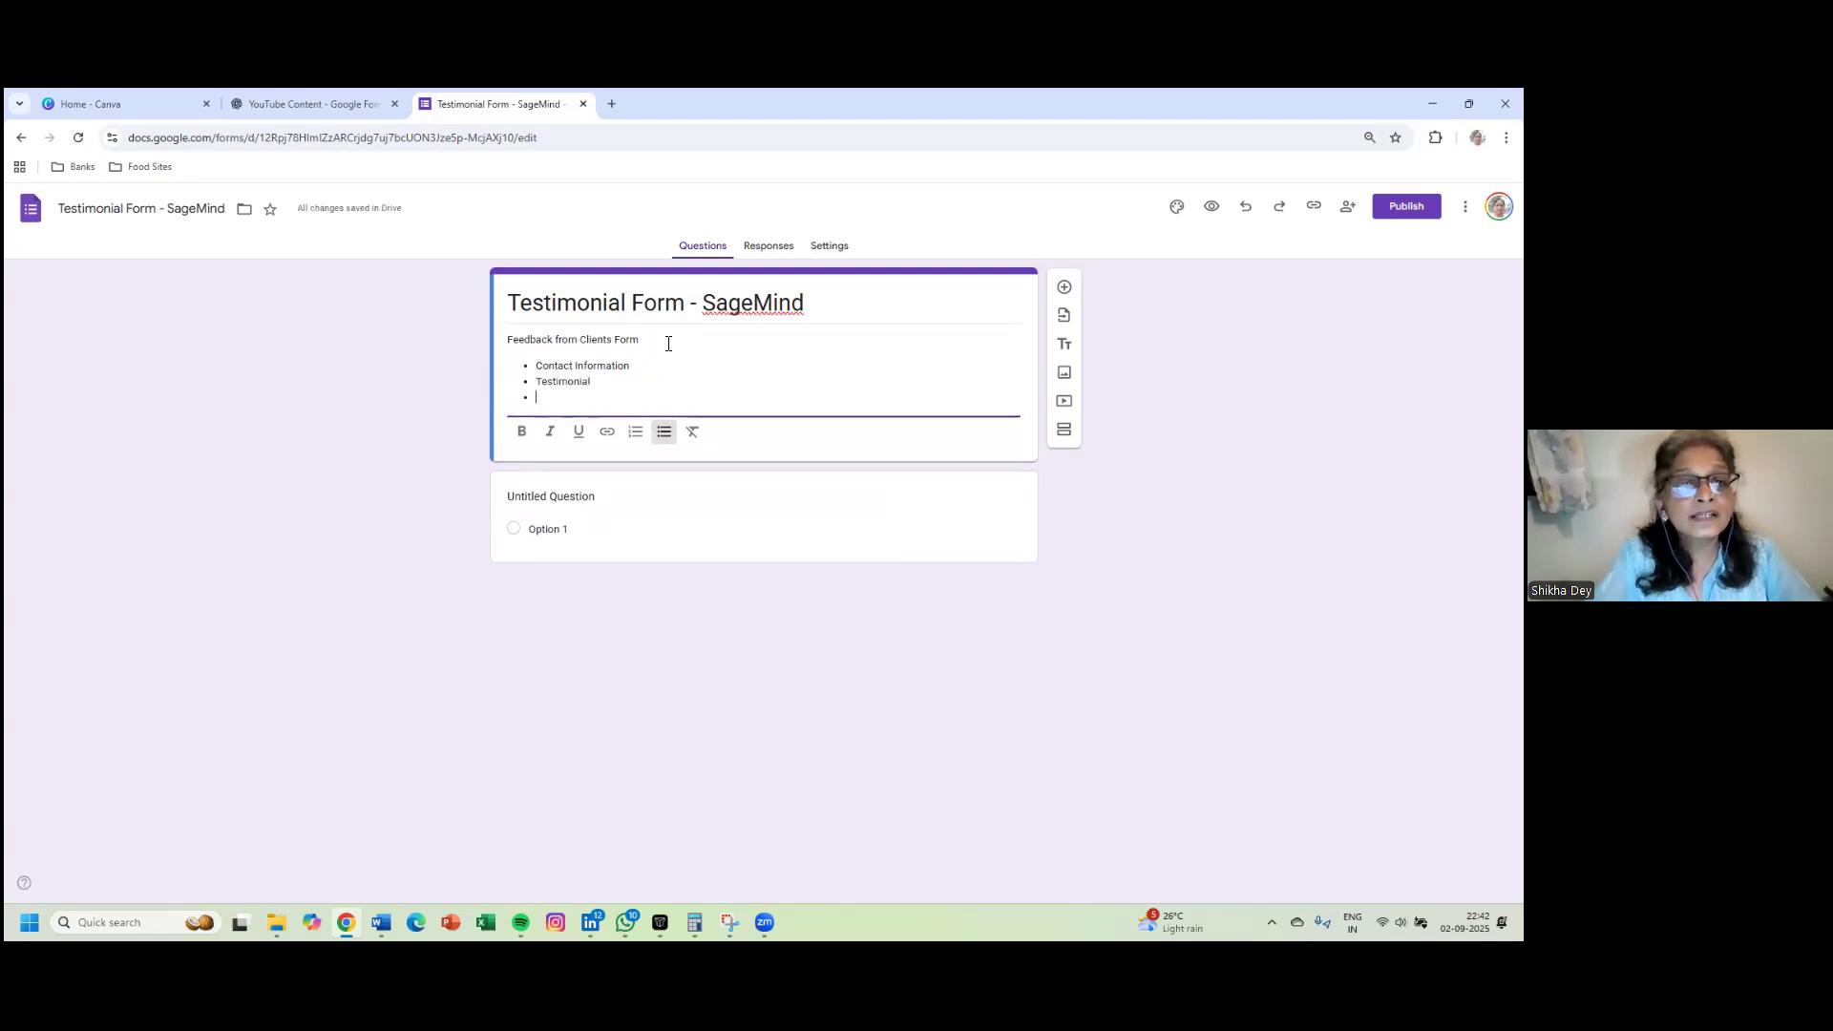
key(Return)
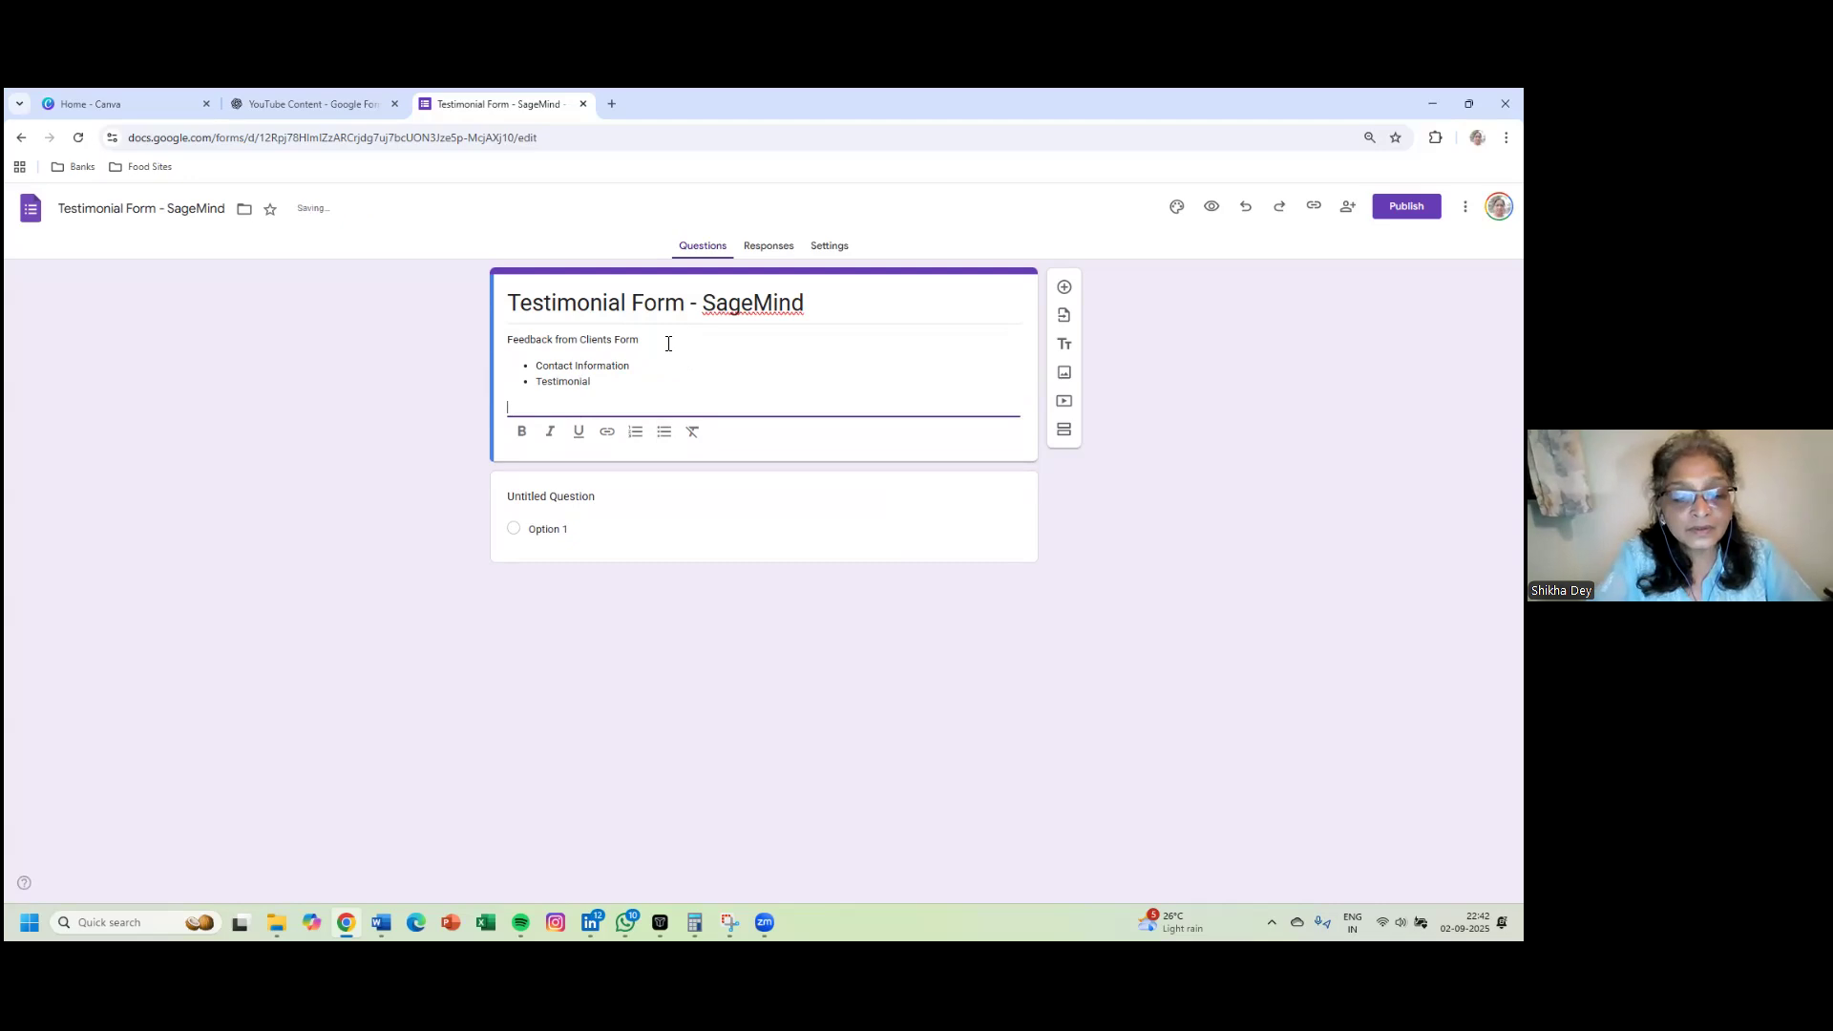
text(Confi)
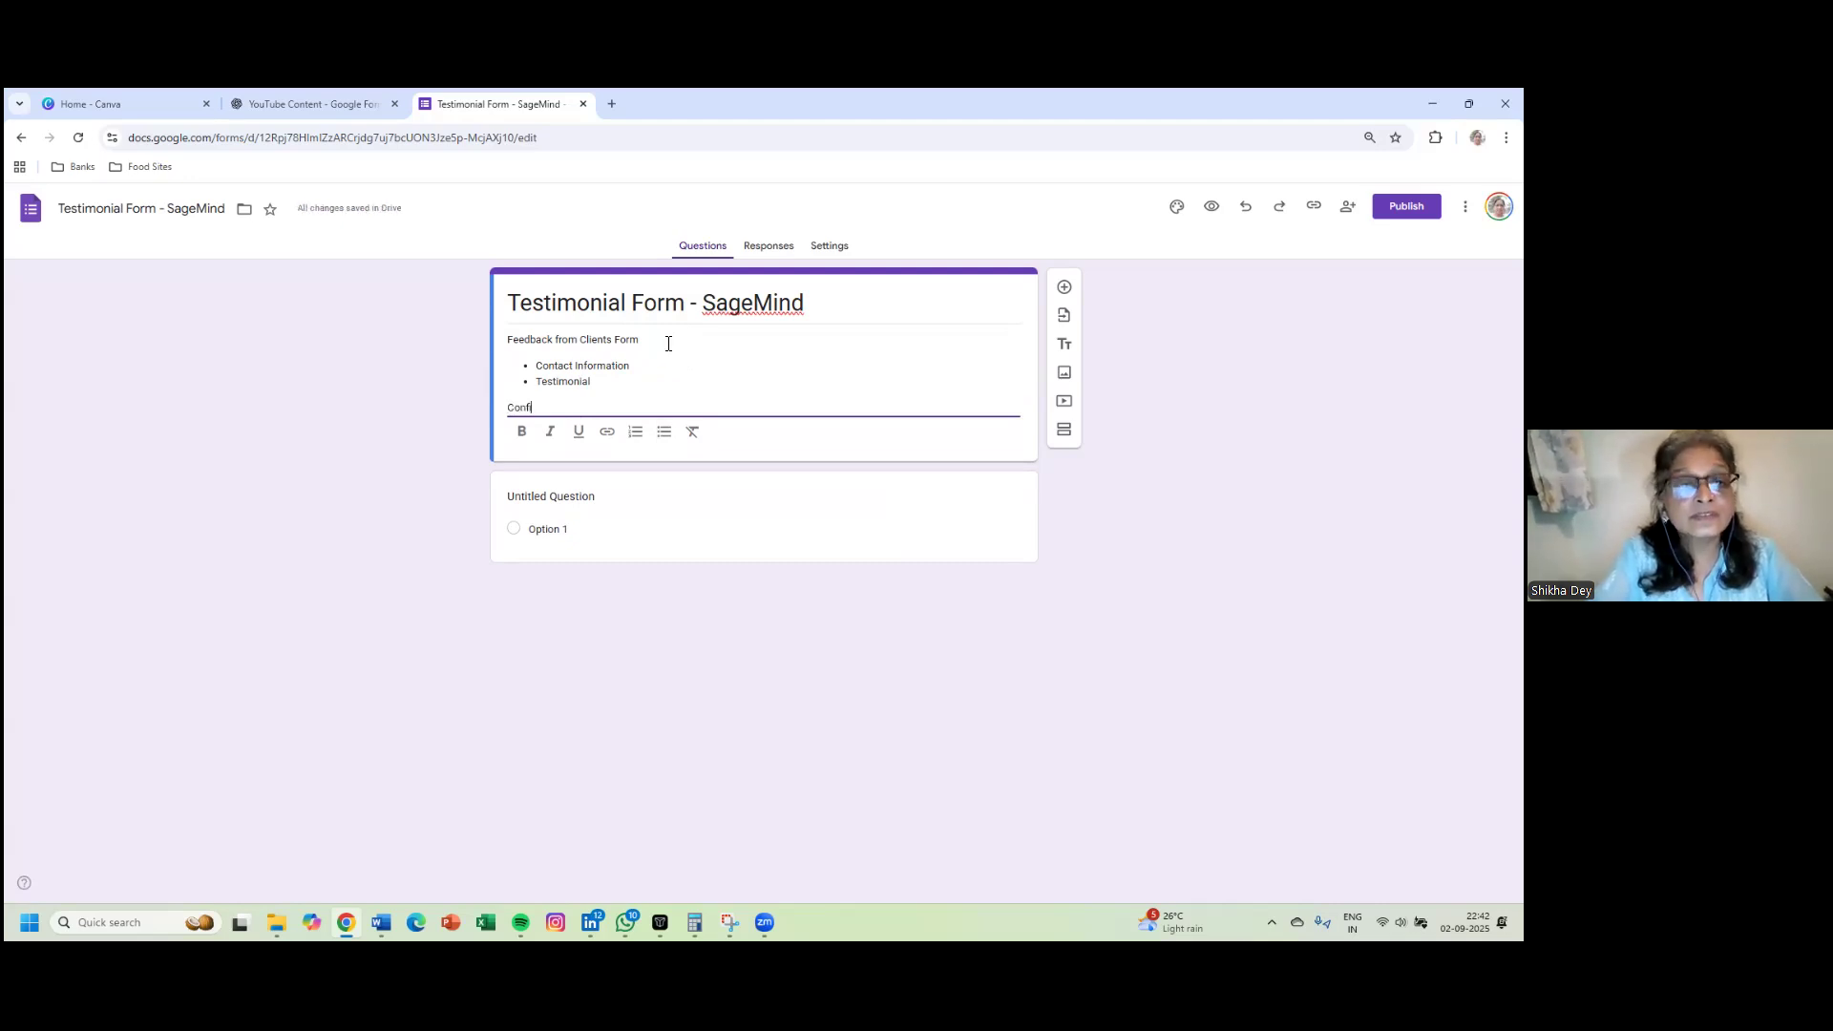
text(dential)
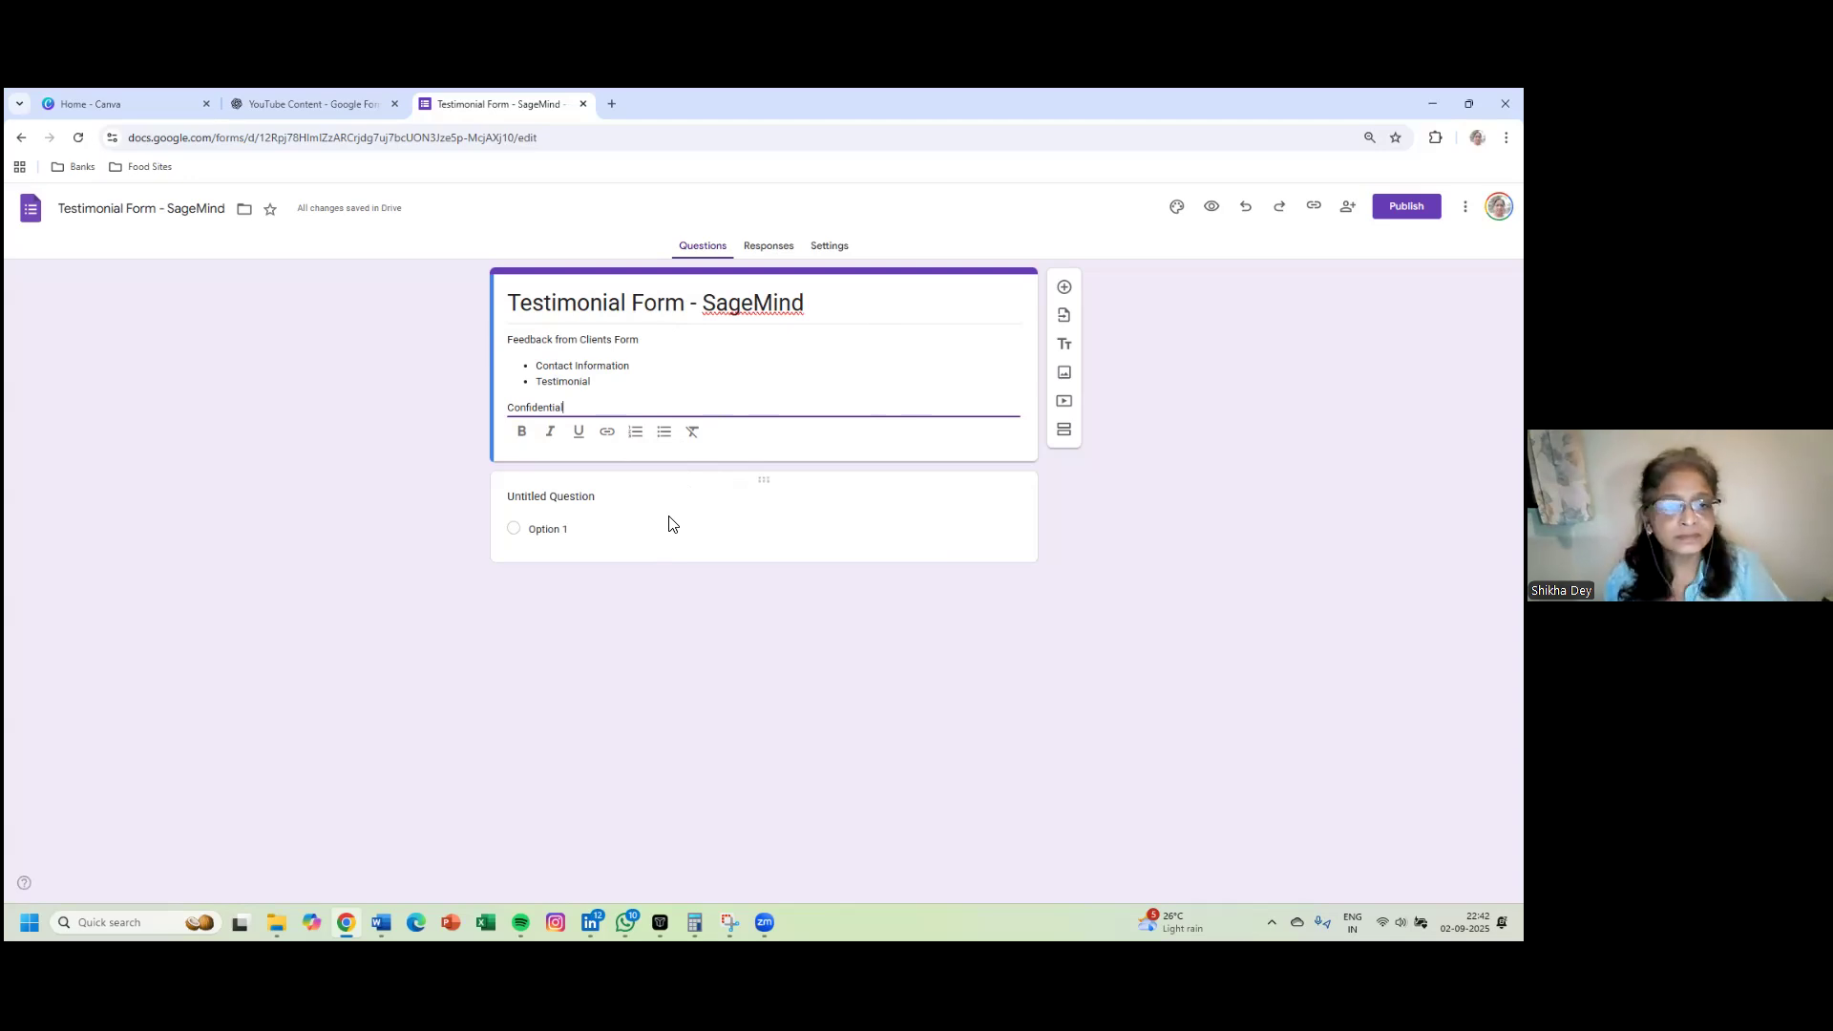
- Retitle the first question 'Name', keep it Short answer, and mark it required
click(698, 518)
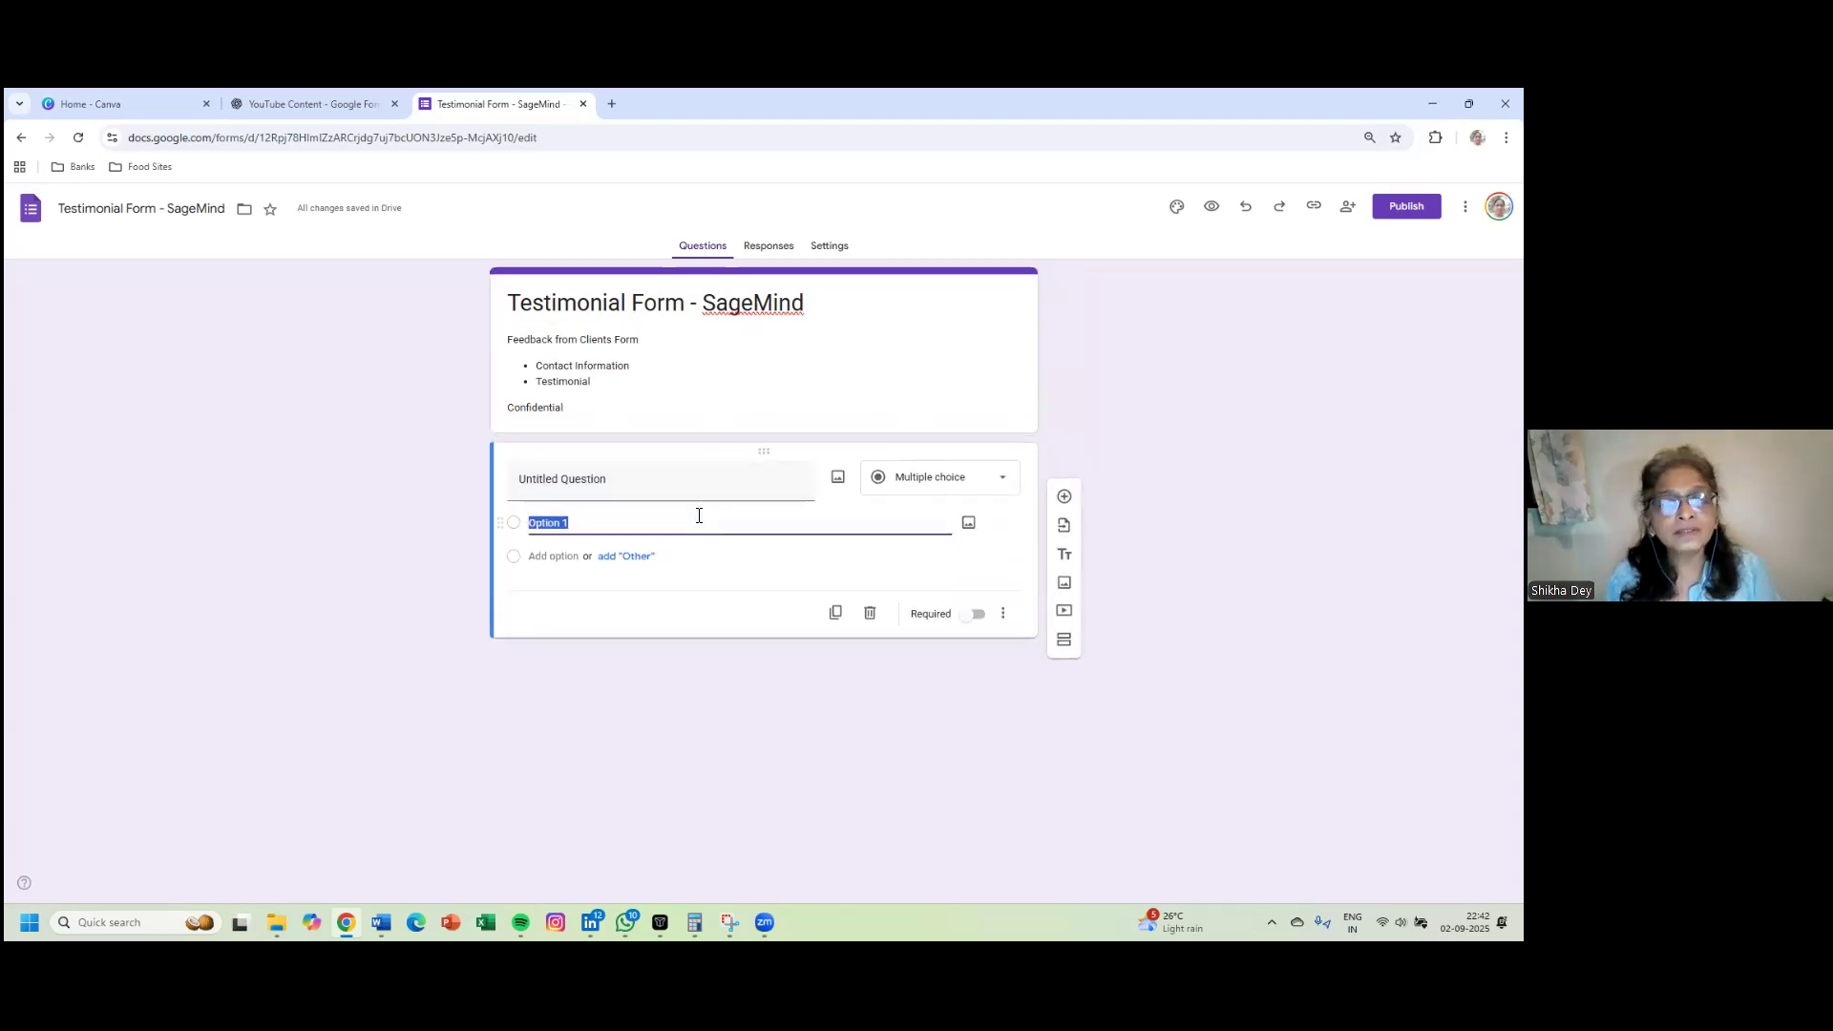
click(605, 488)
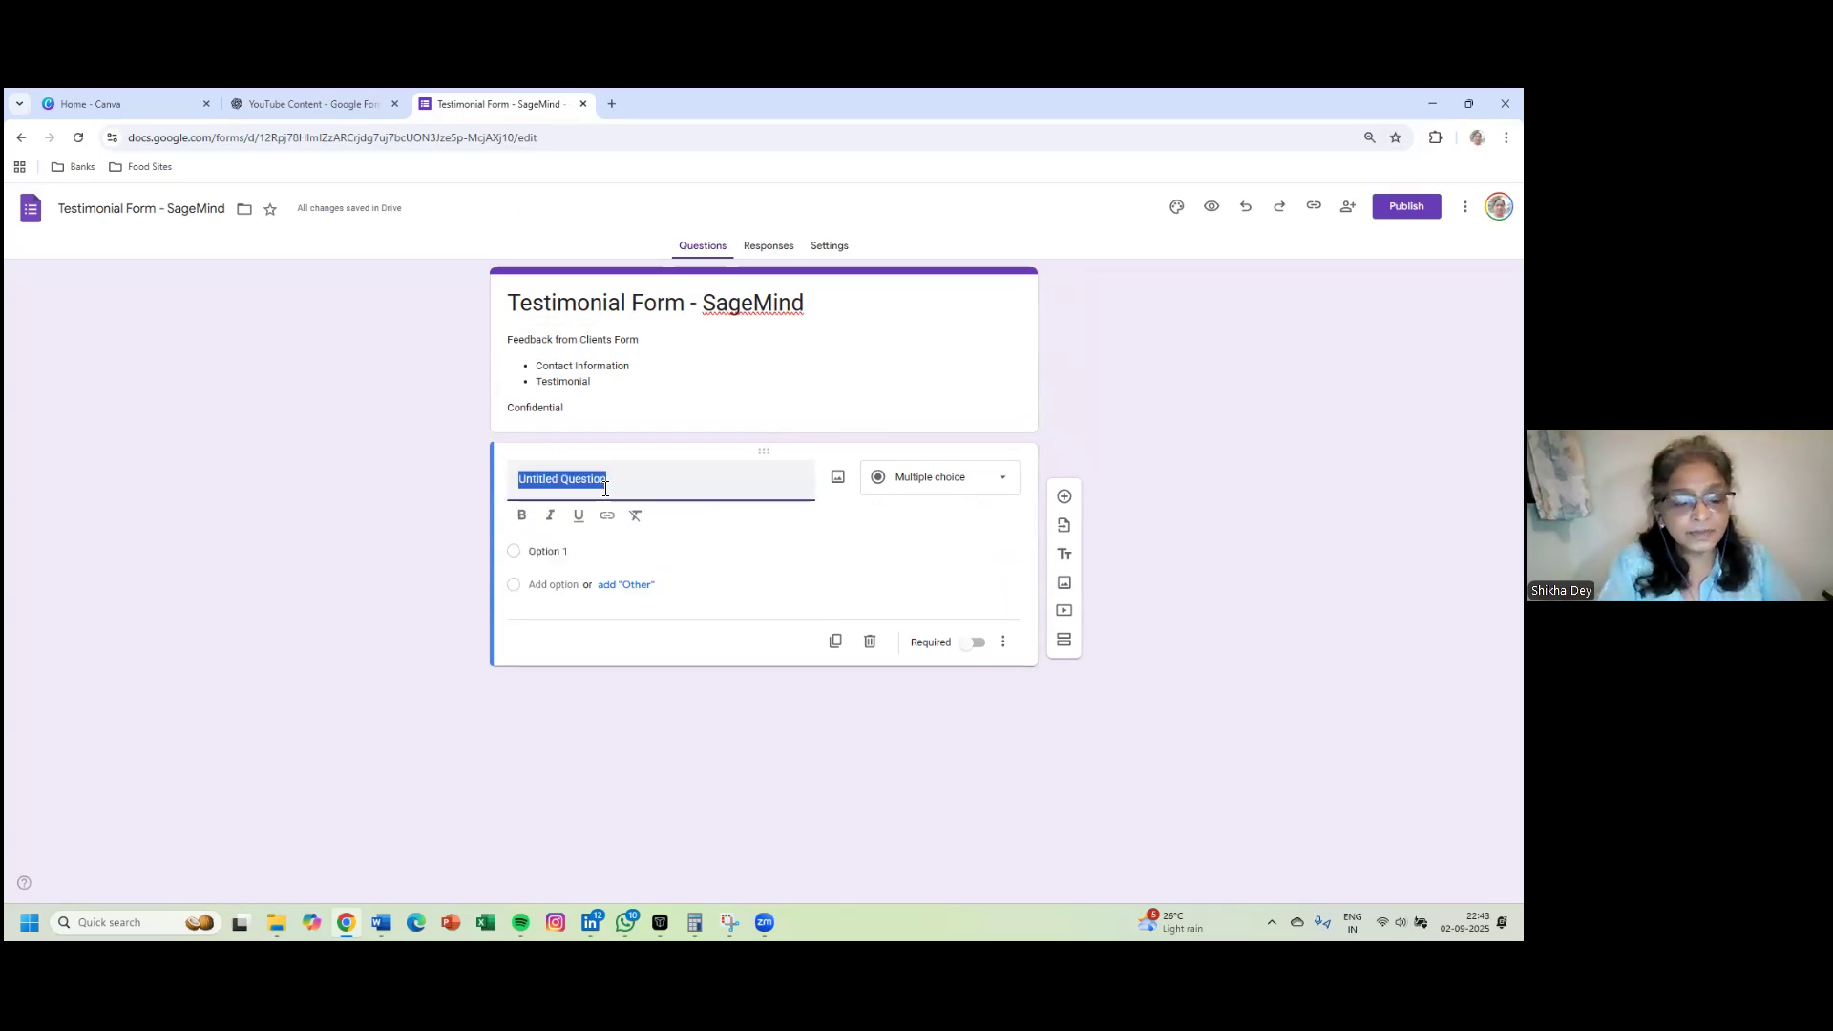
text(Name)
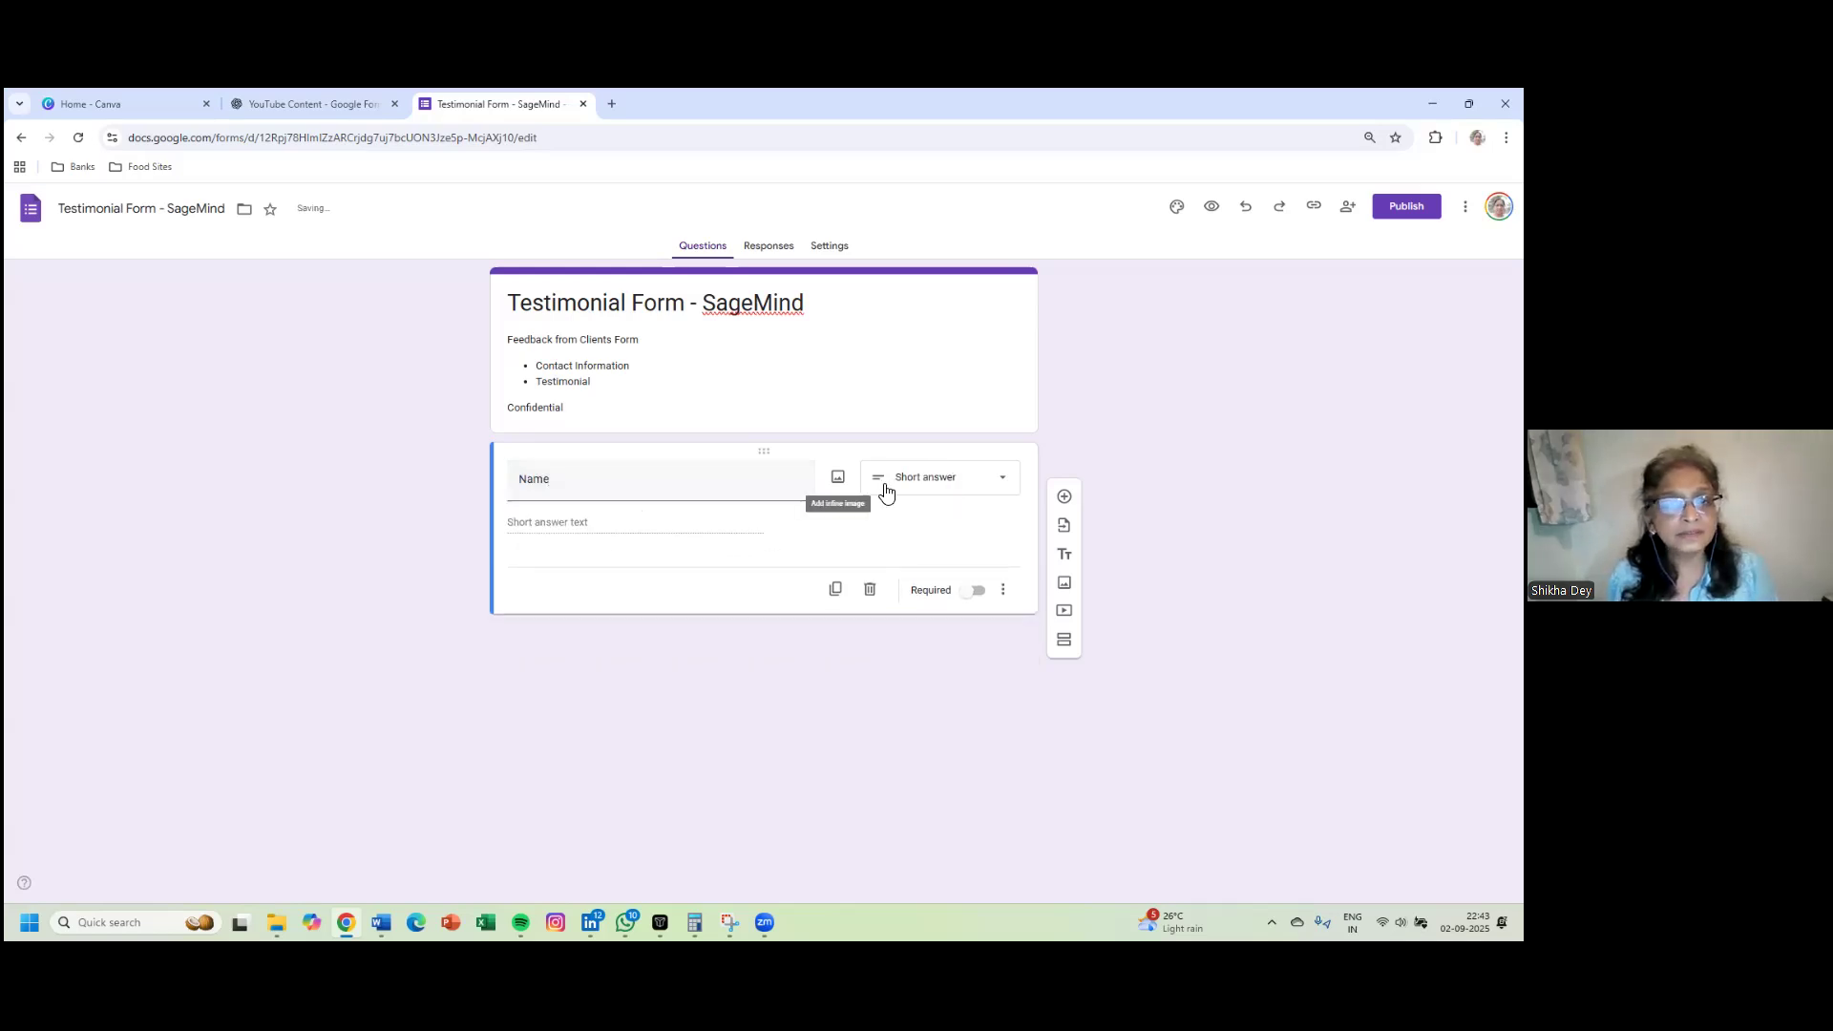
click(983, 493)
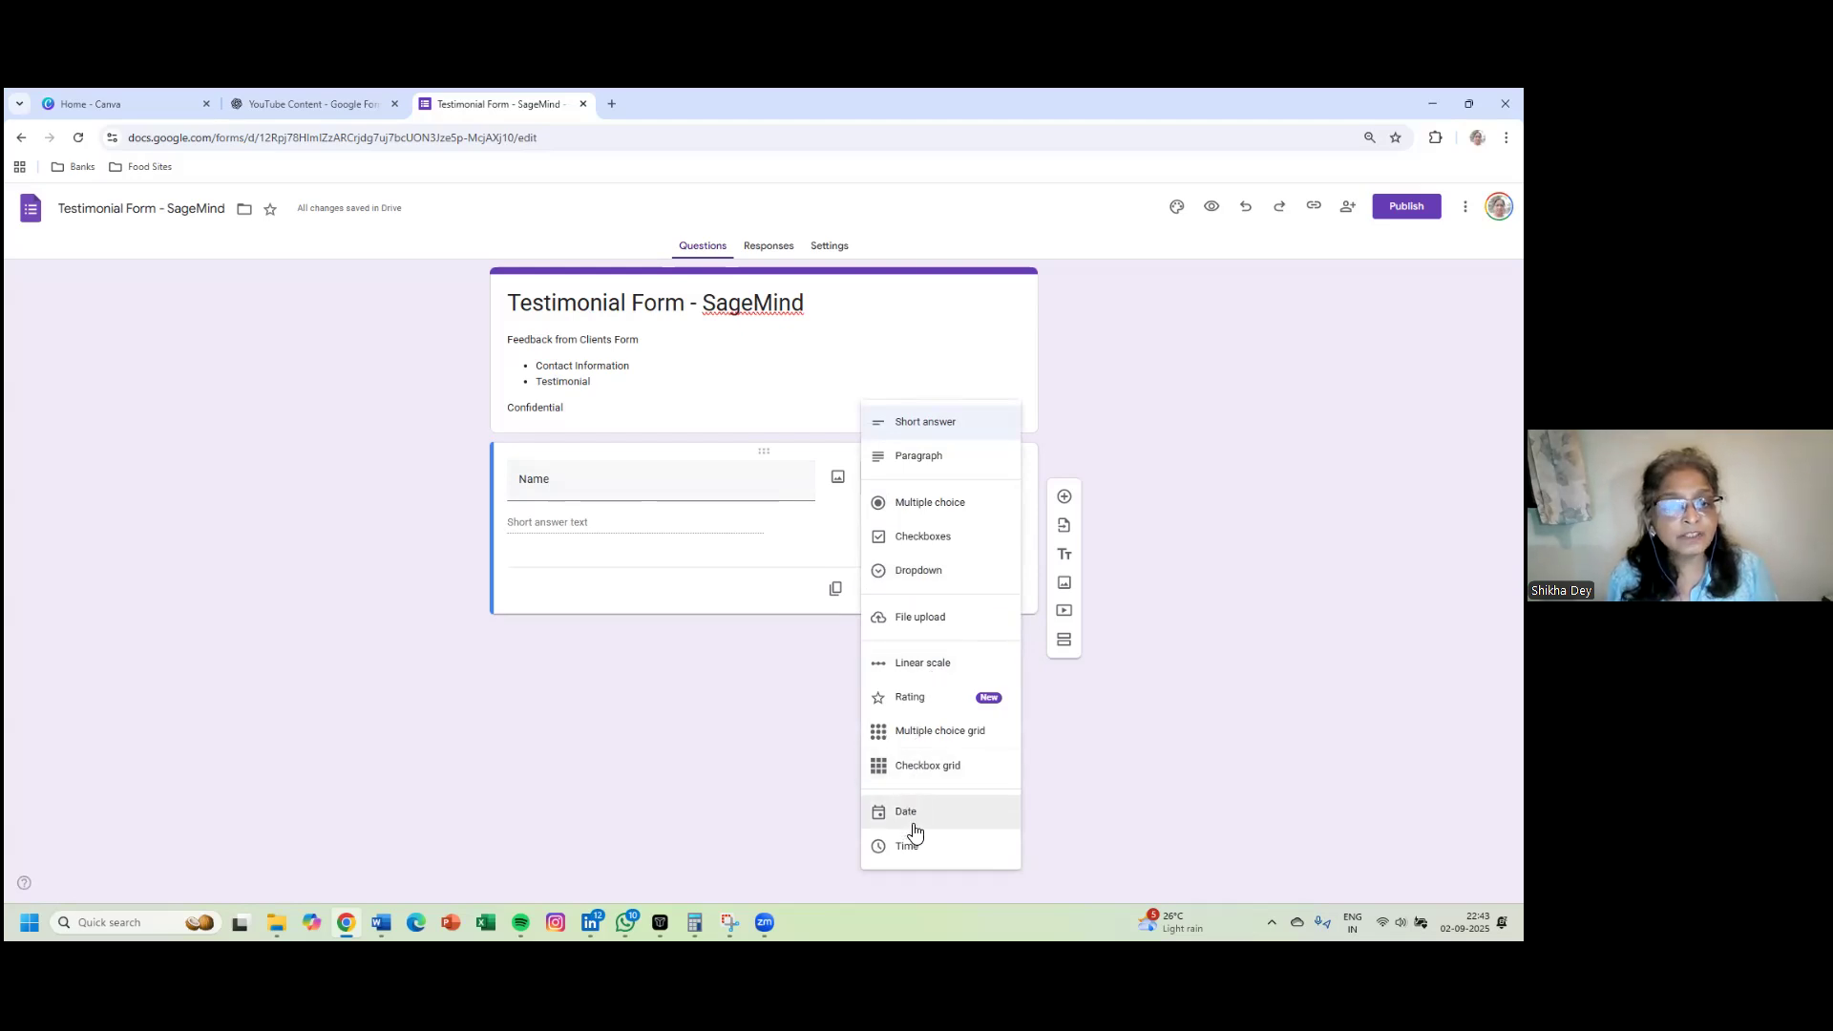
click(834, 519)
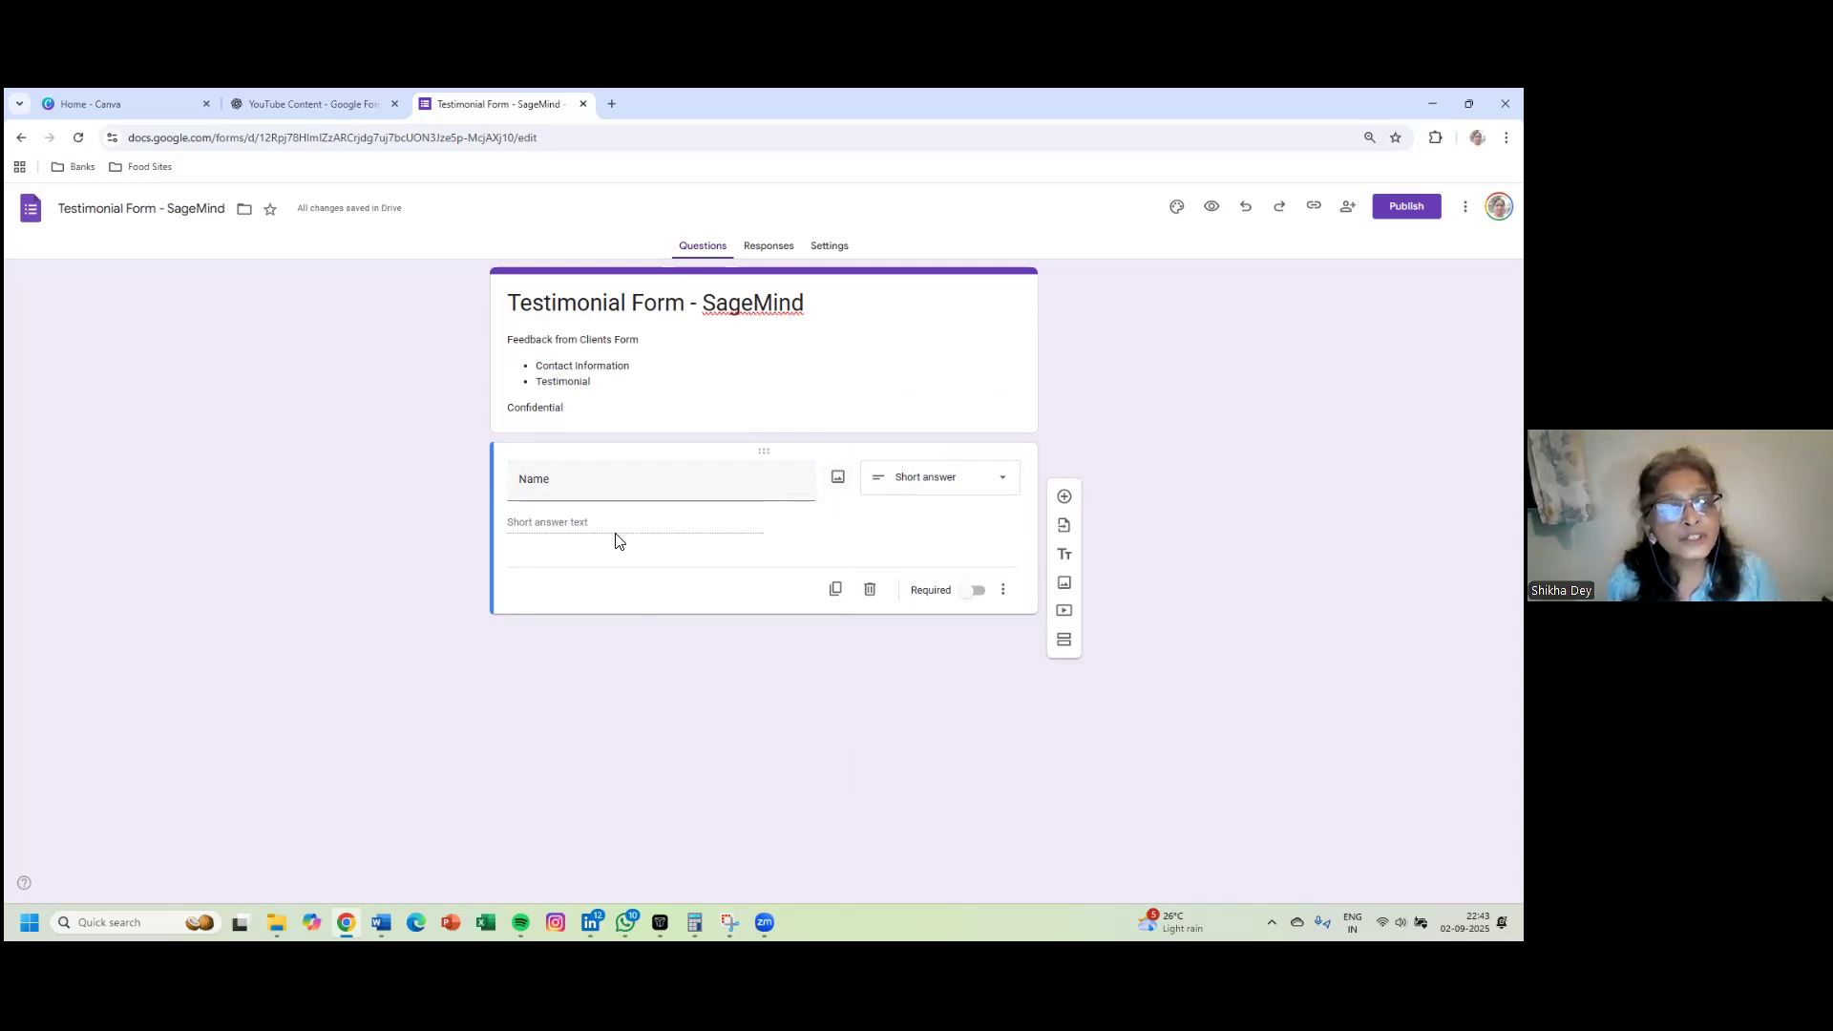
click(979, 593)
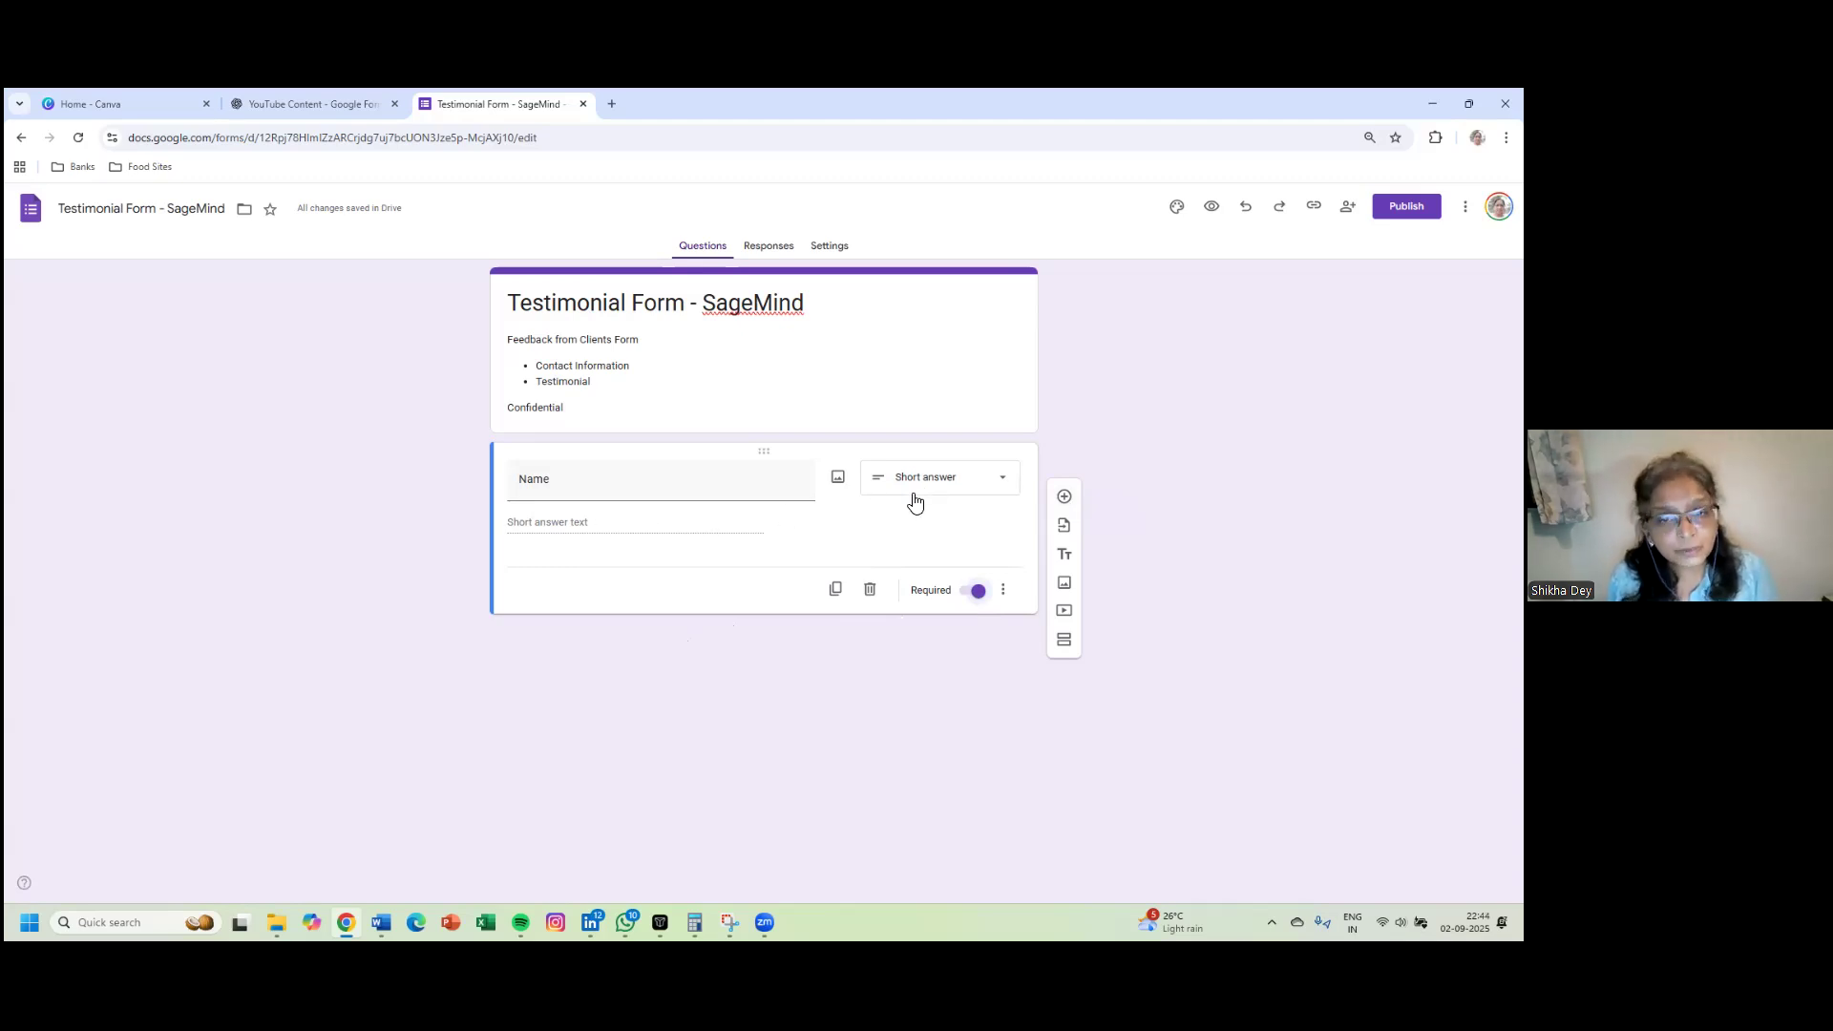
- Duplicate the Name question and retitle the copy 'Contact Number'
click(836, 591)
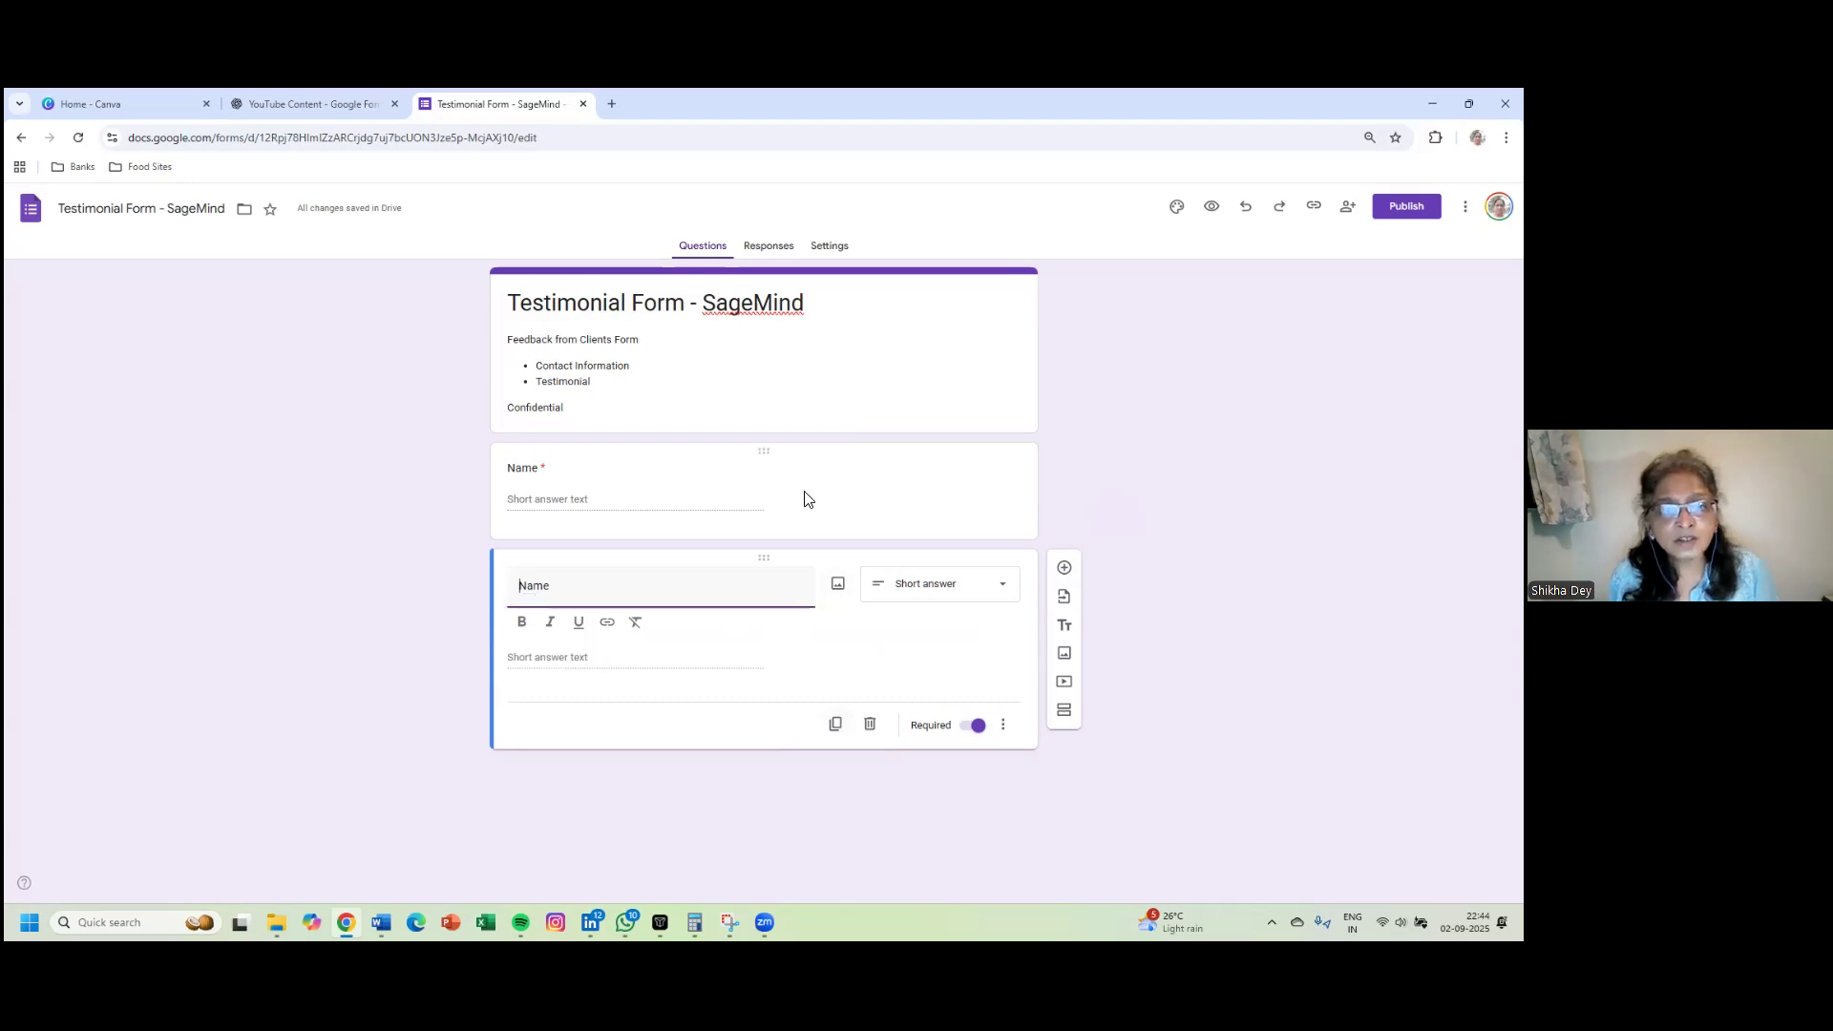
drag(560, 586, 499, 597)
text(C)
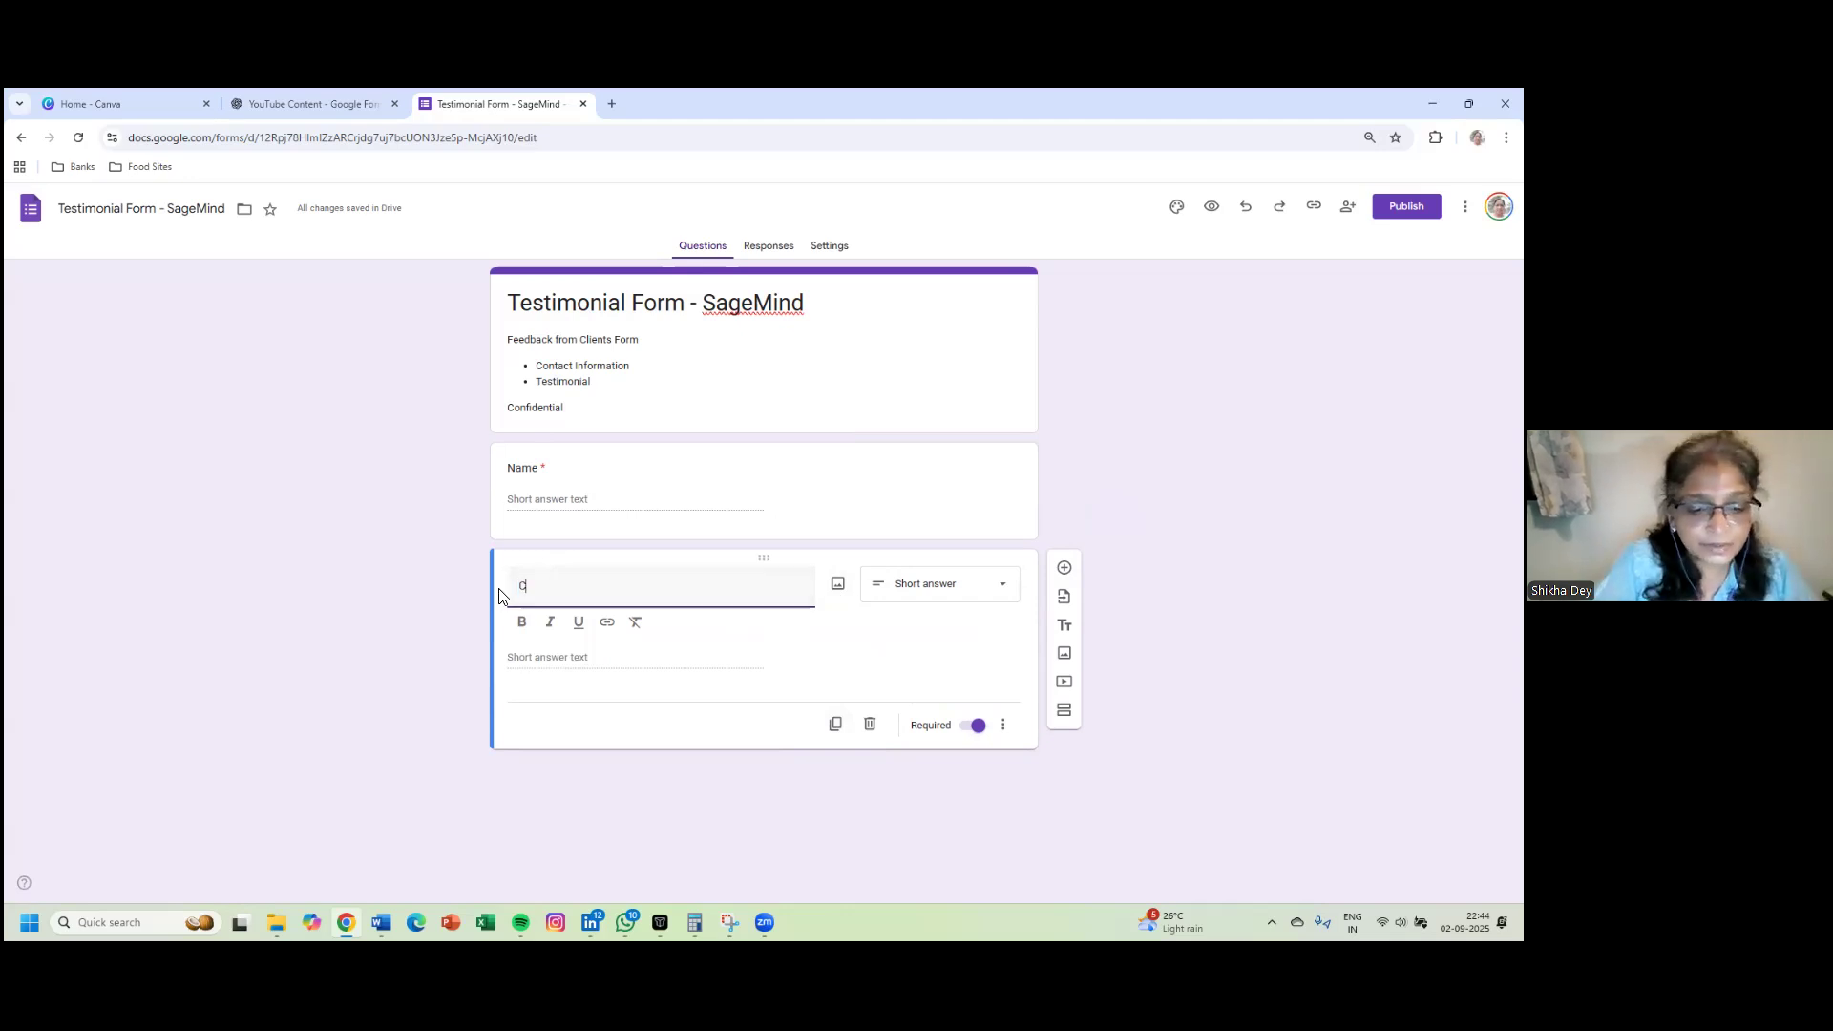
text(ontact)
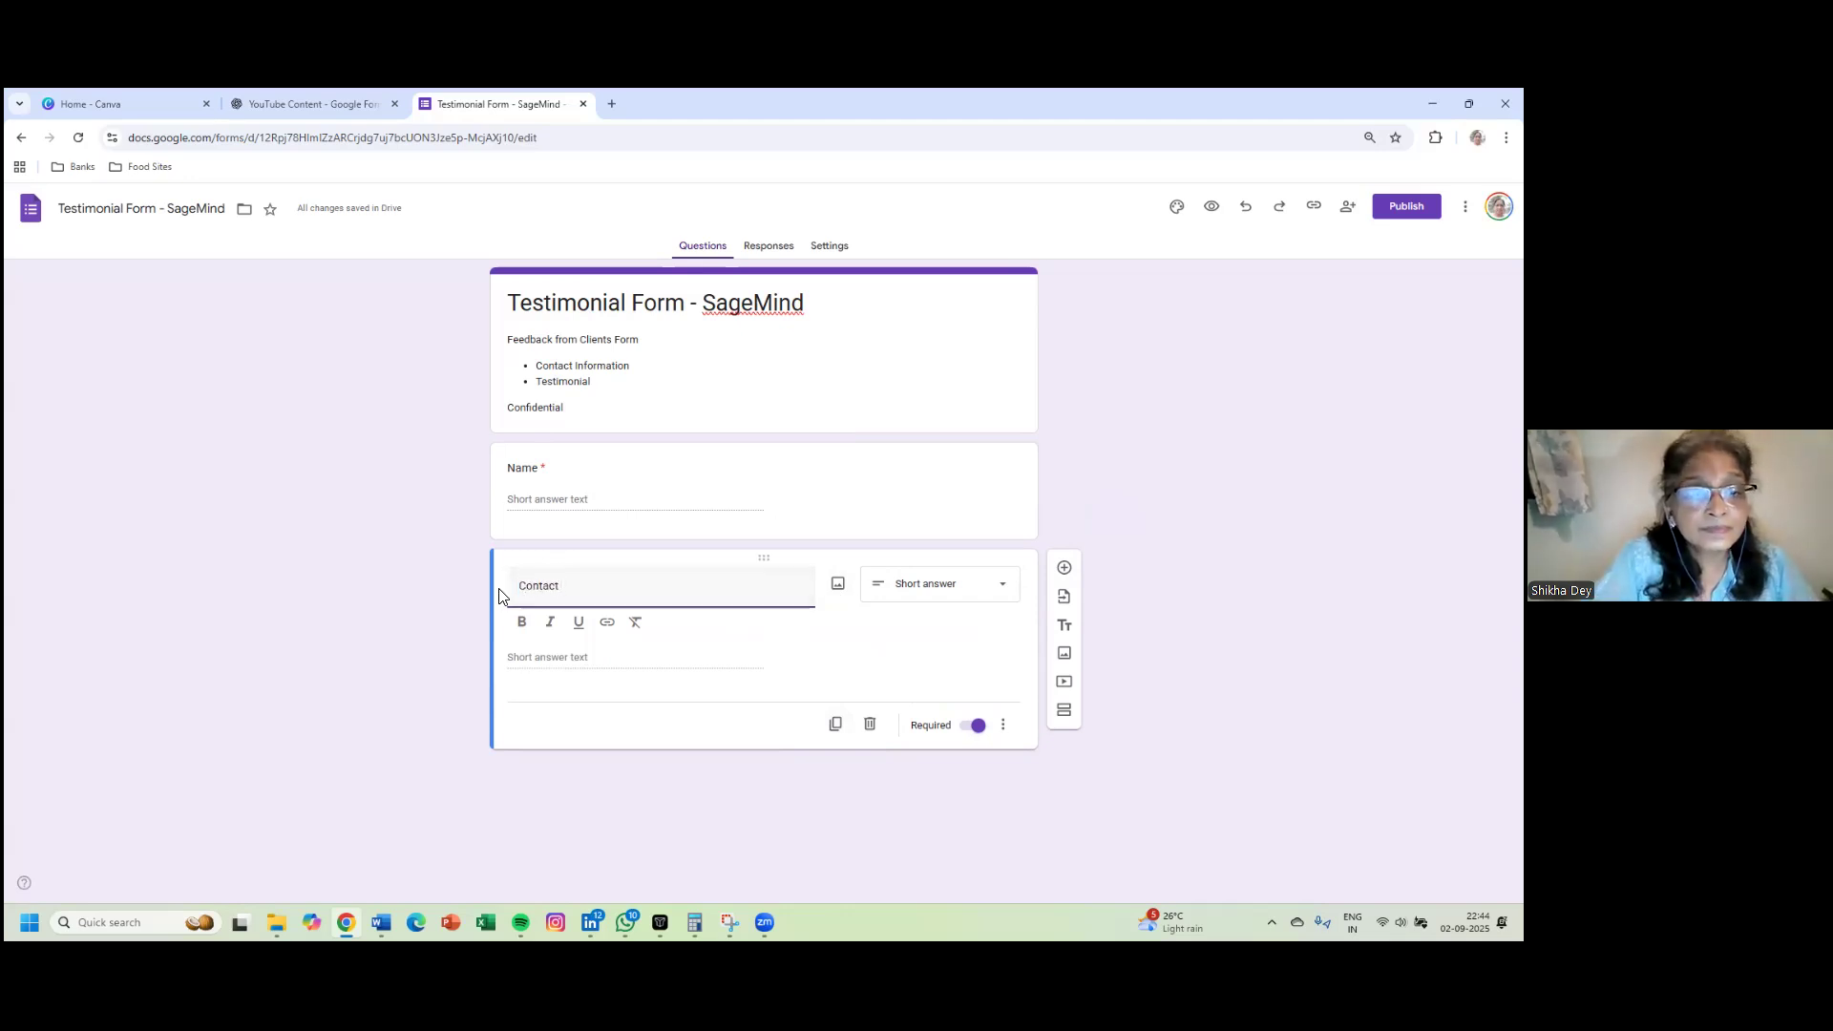
text( Inform)
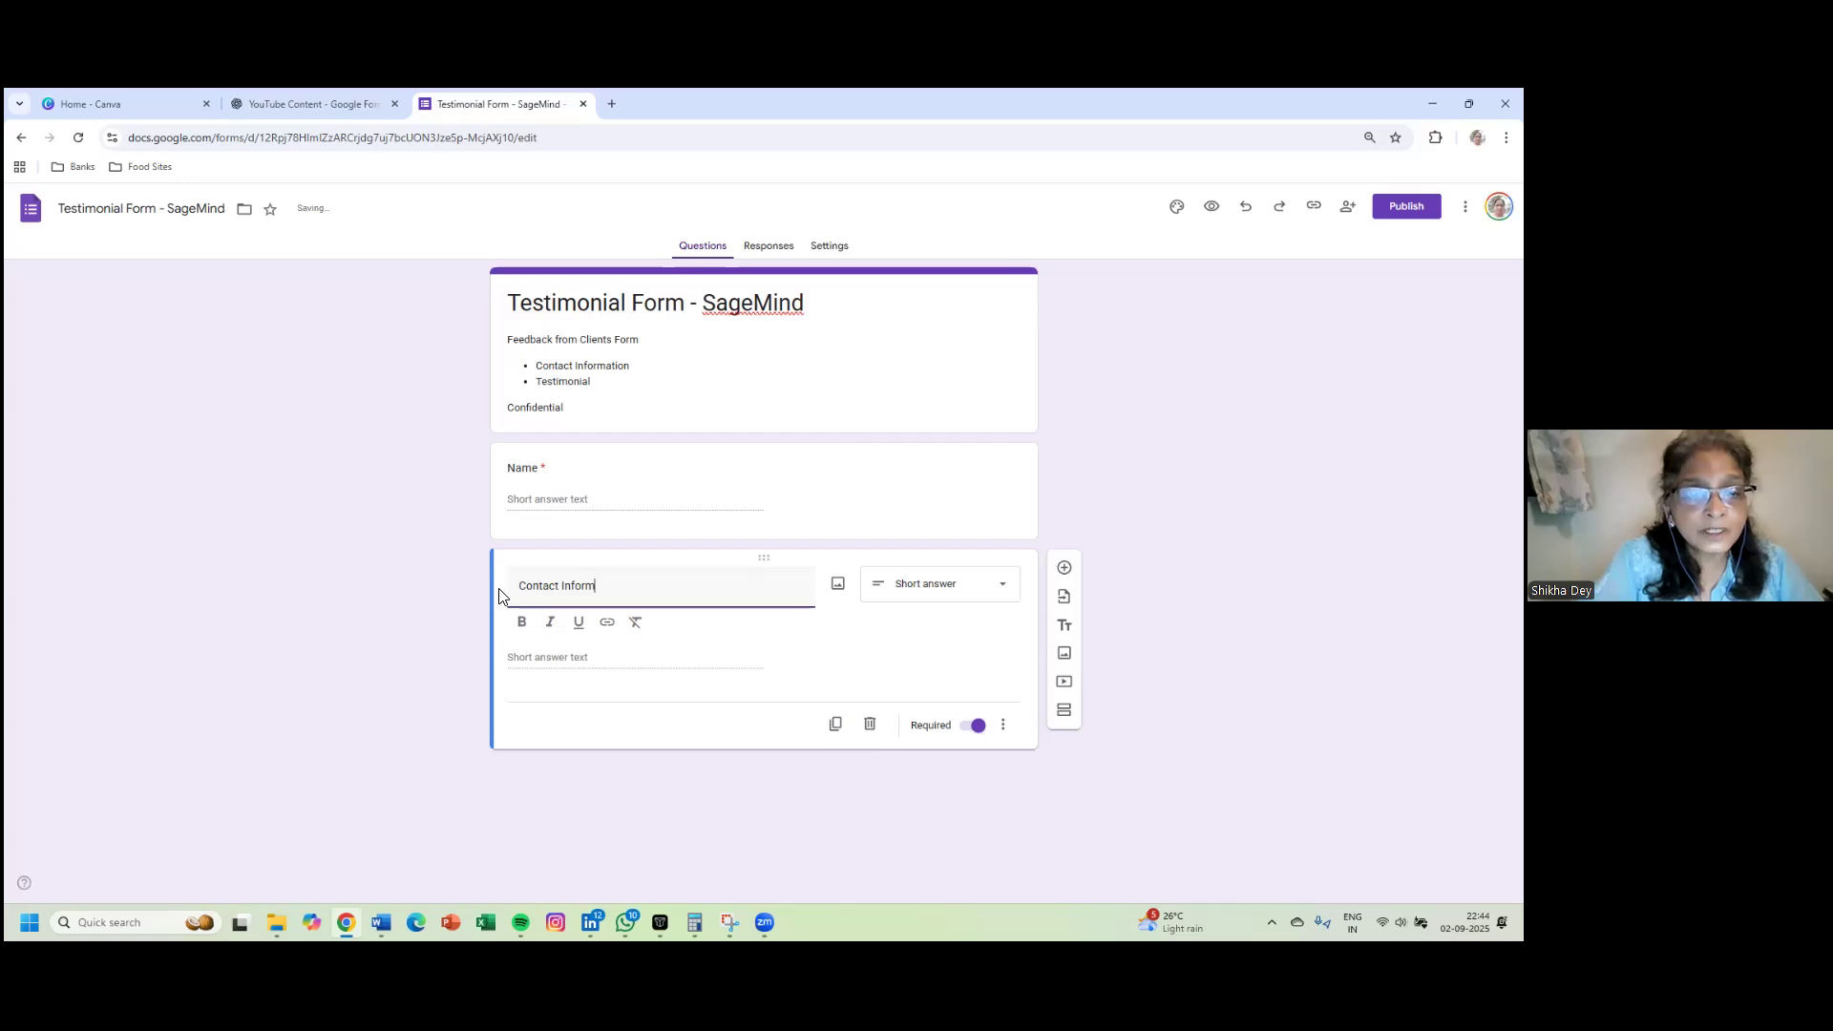
key(BackSpace)
key(BackSpace)
key(BackSpace)
key(BackSpace)
key(BackSpace)
key(BackSpace)
text(Num)
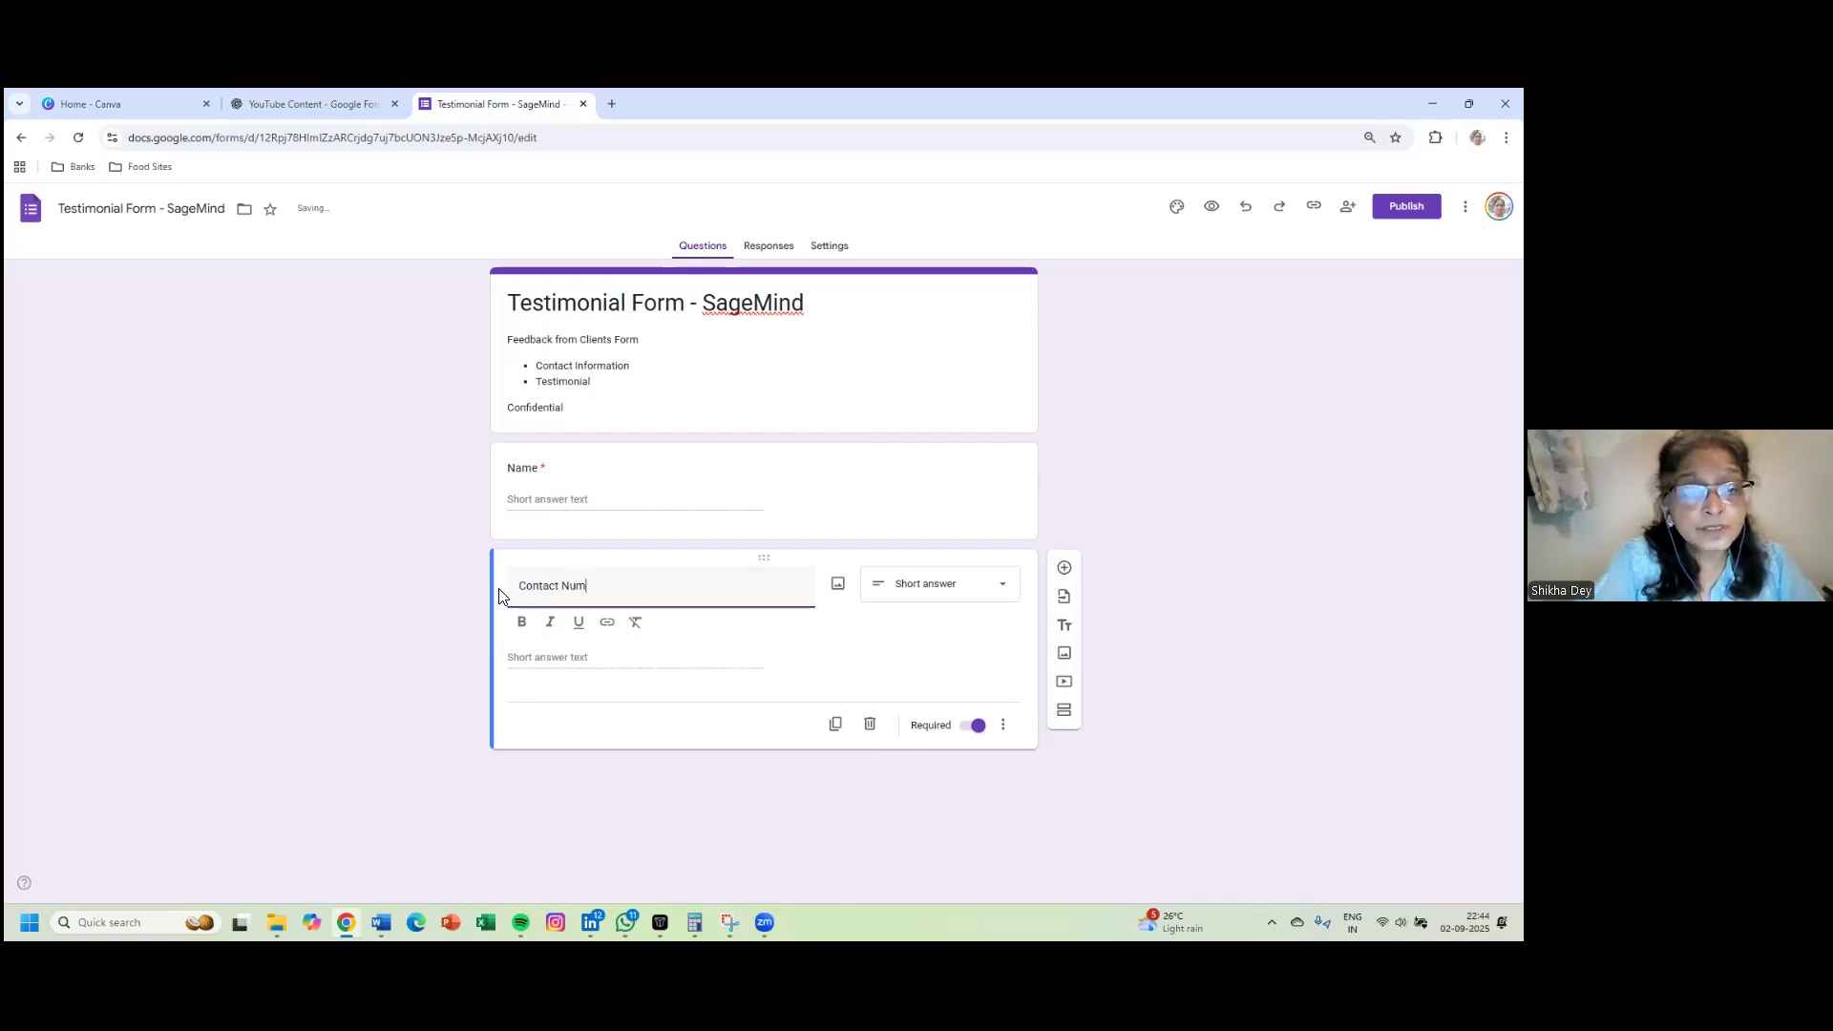
key(BackSpace)
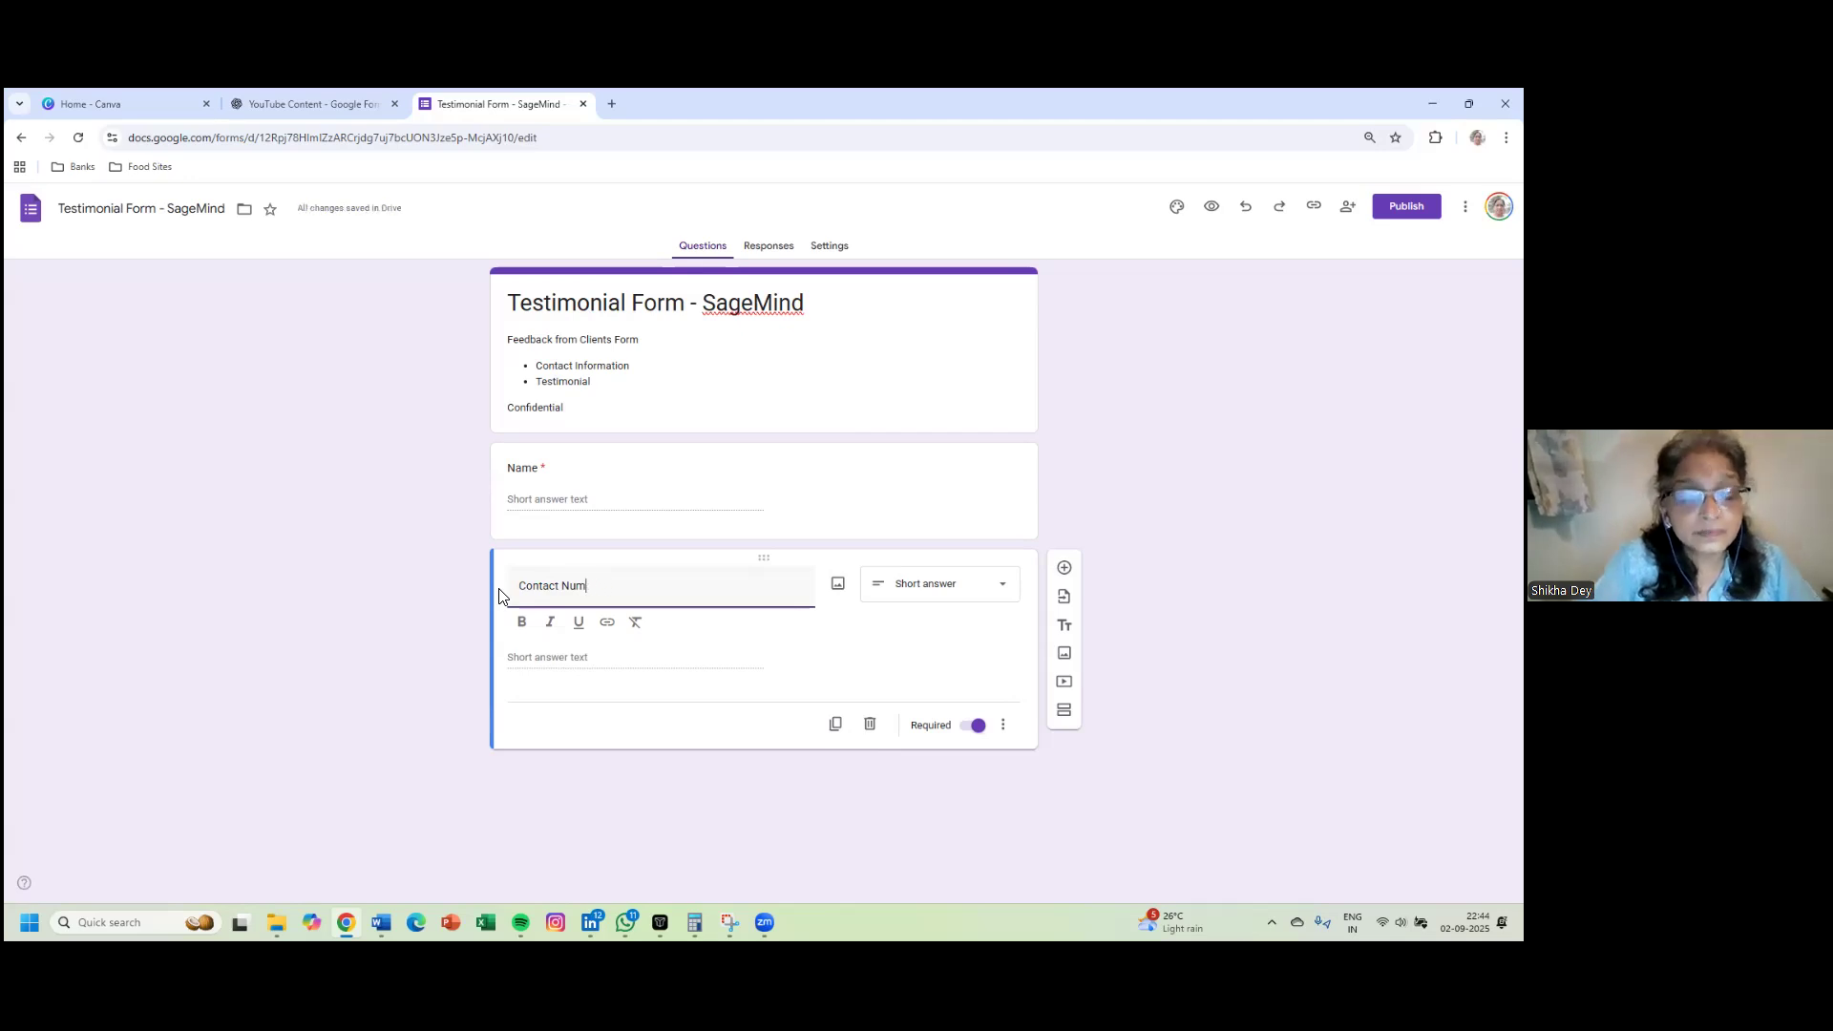
text(ber)
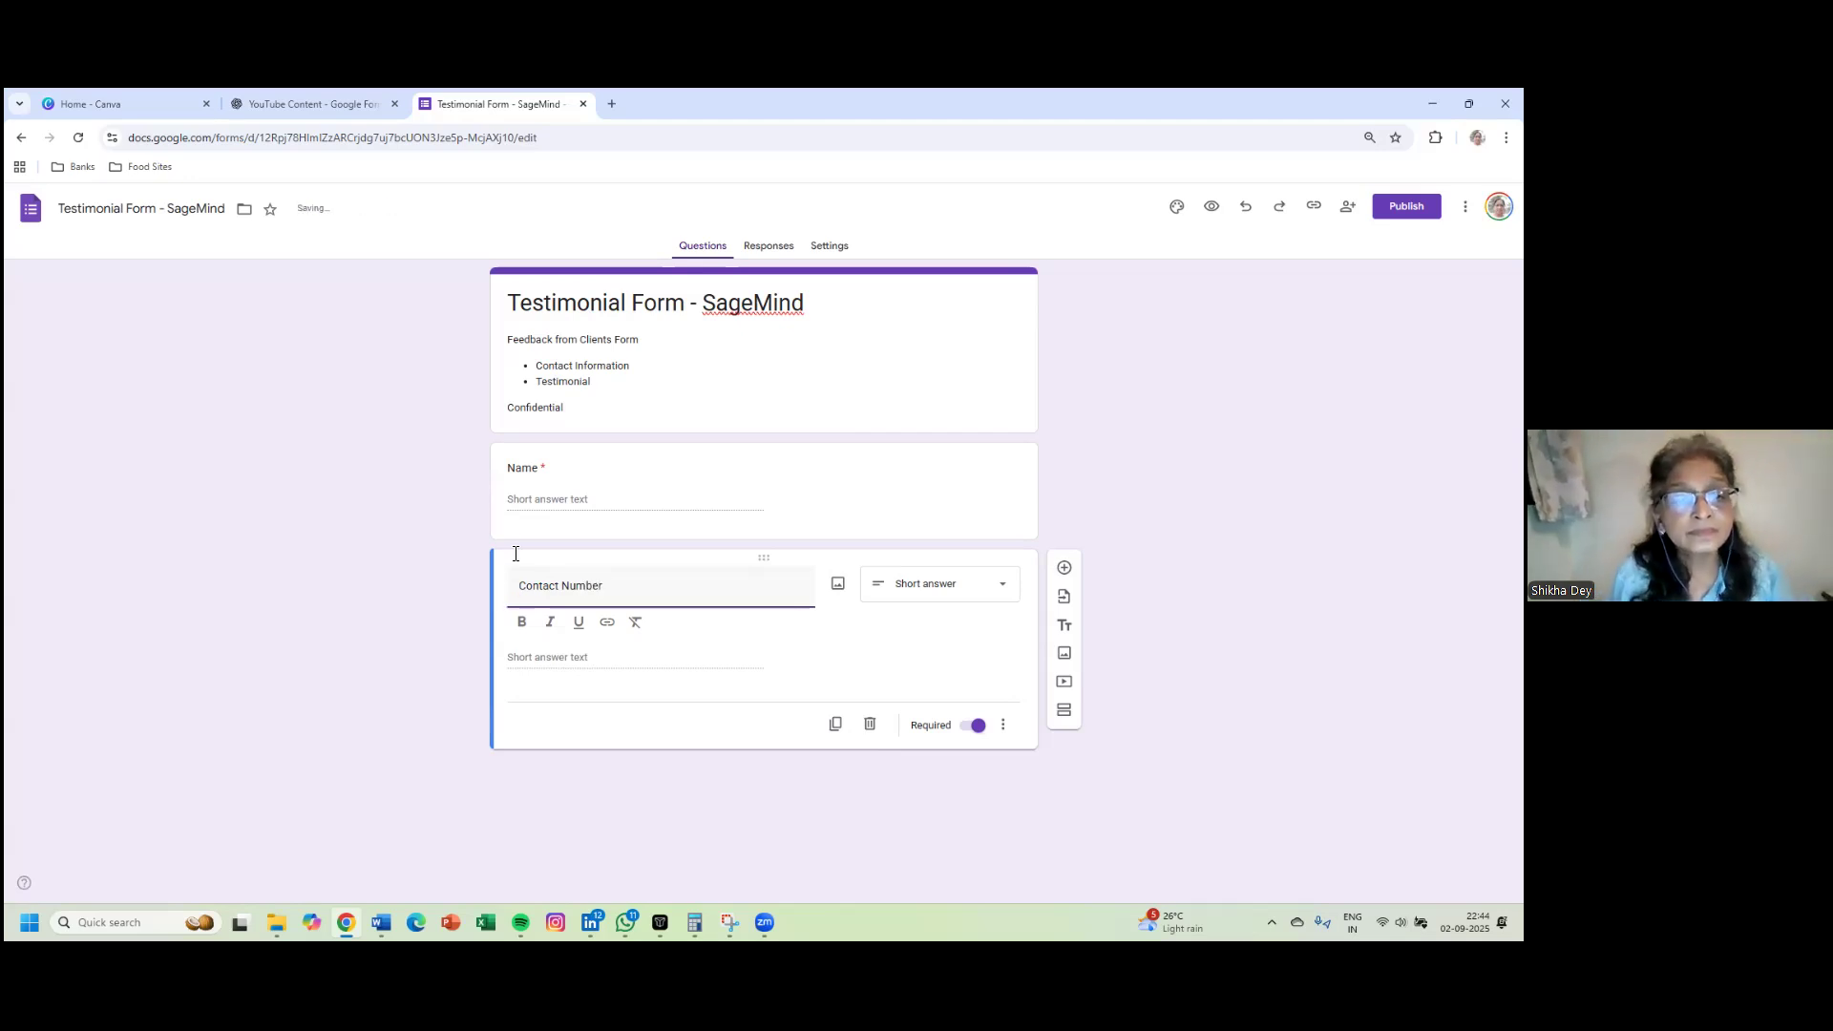
click(532, 662)
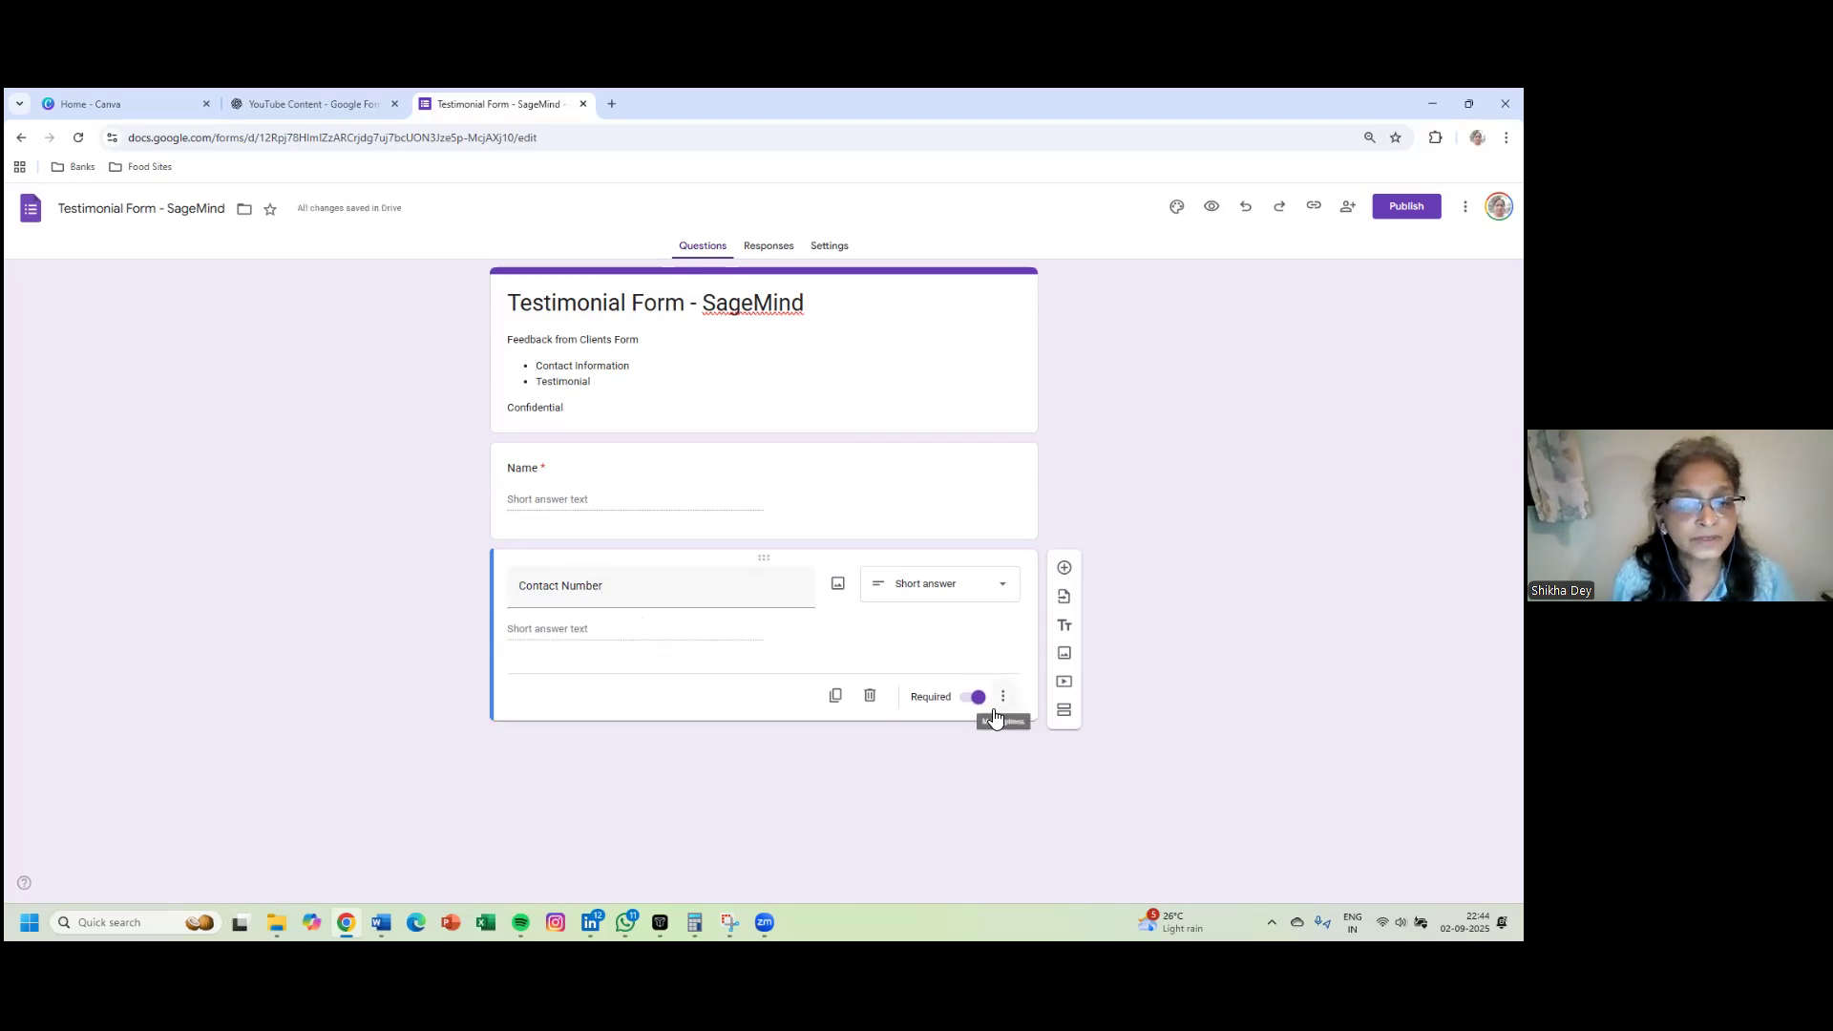
- Duplicate Contact Number and retitle the copy 'Email Address'
click(835, 696)
drag(597, 692, 507, 693)
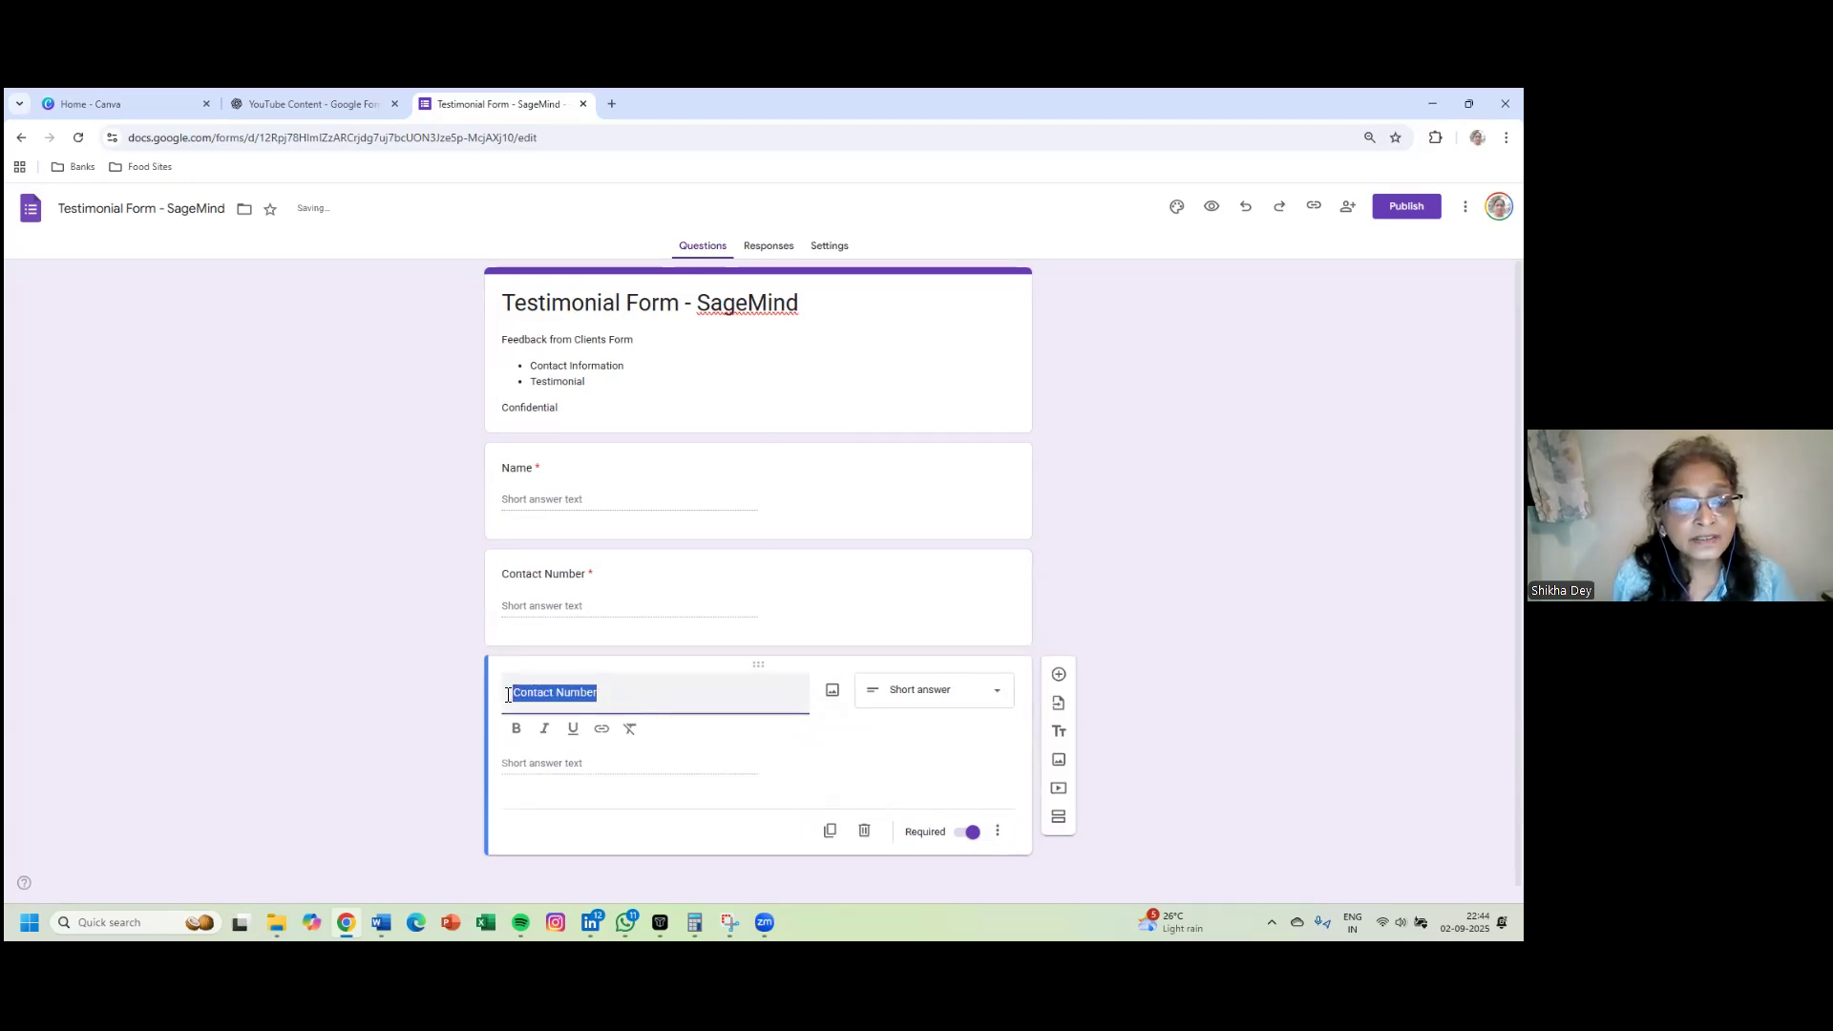
text(Email)
text( Add)
text(r)
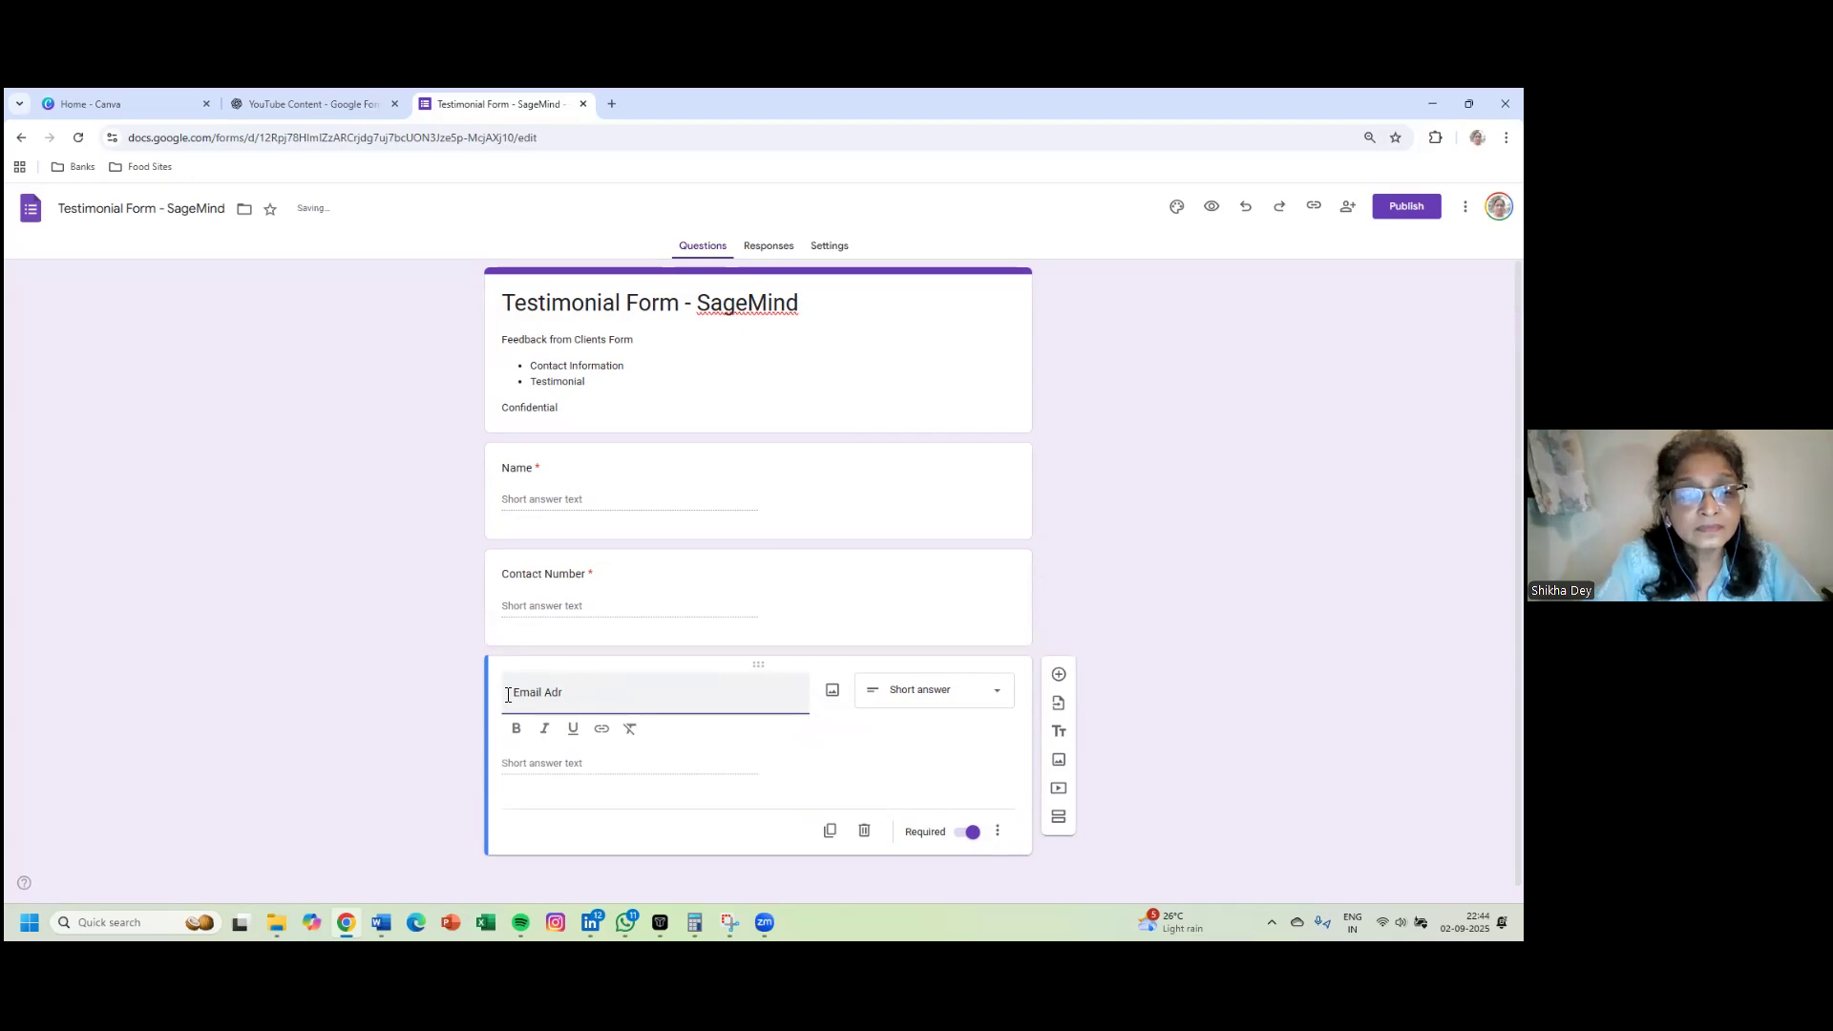
text(ess)
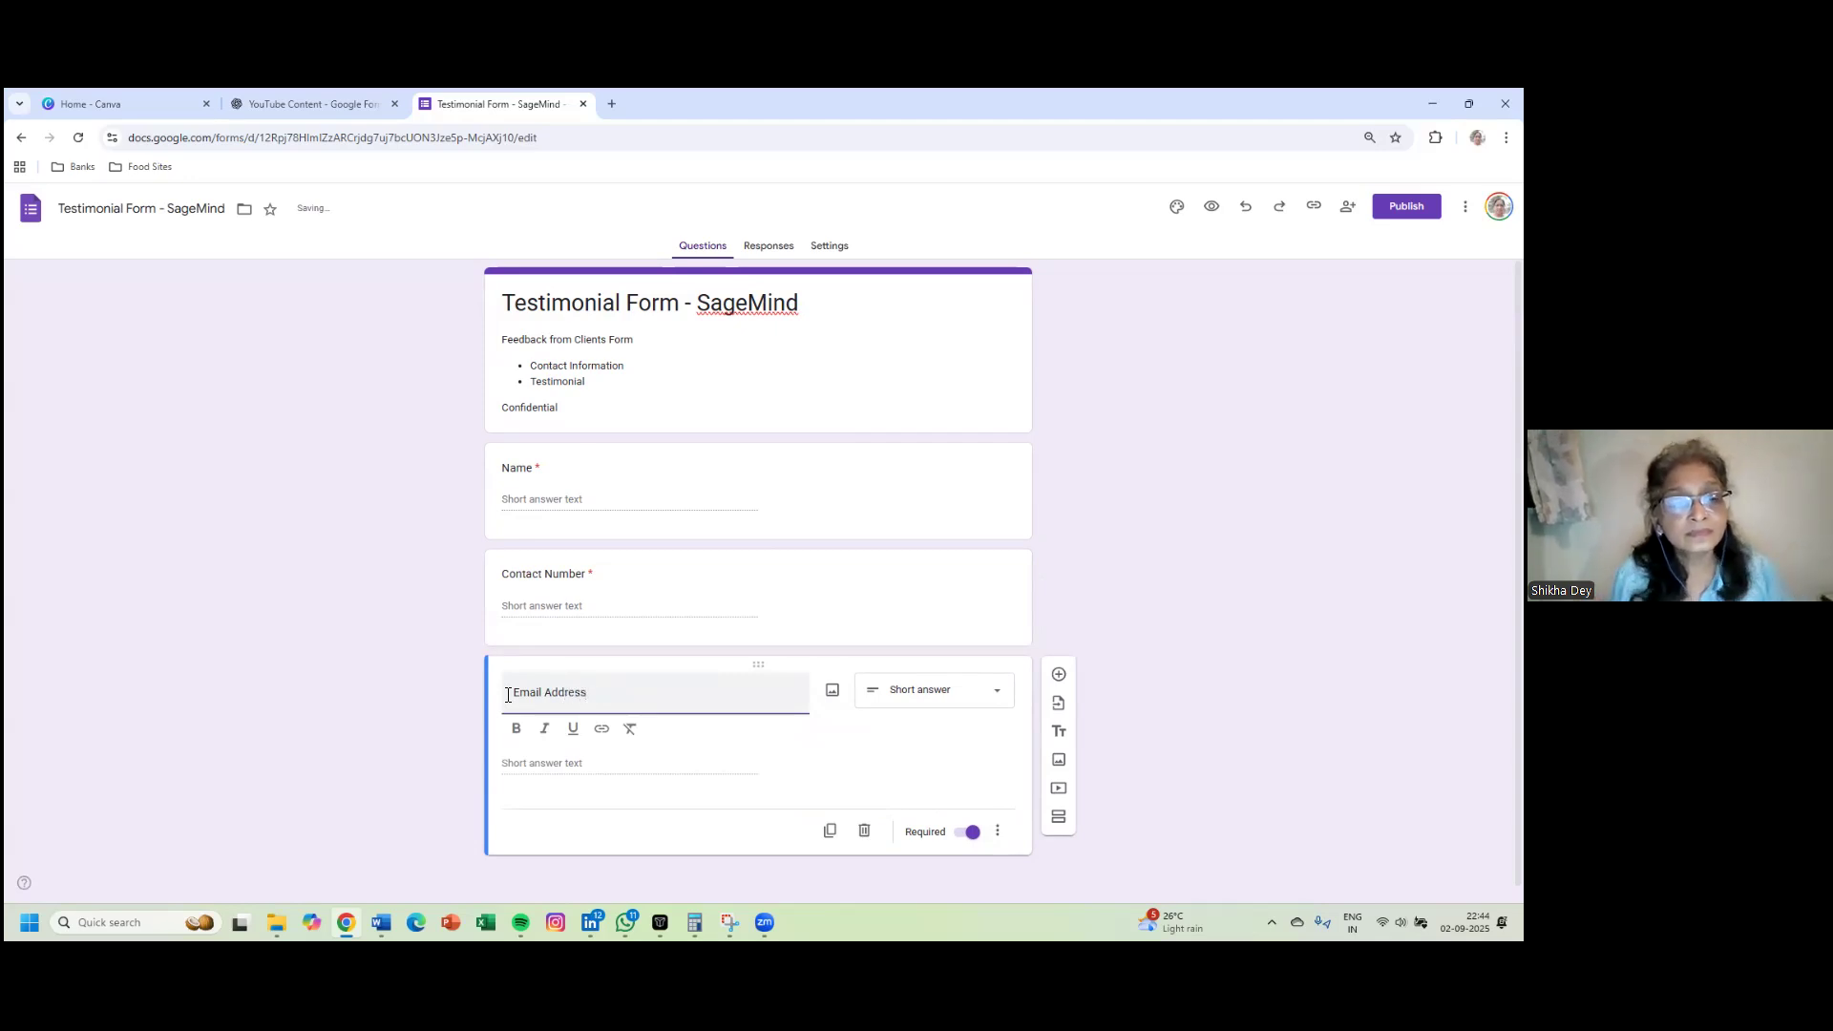
click(1212, 567)
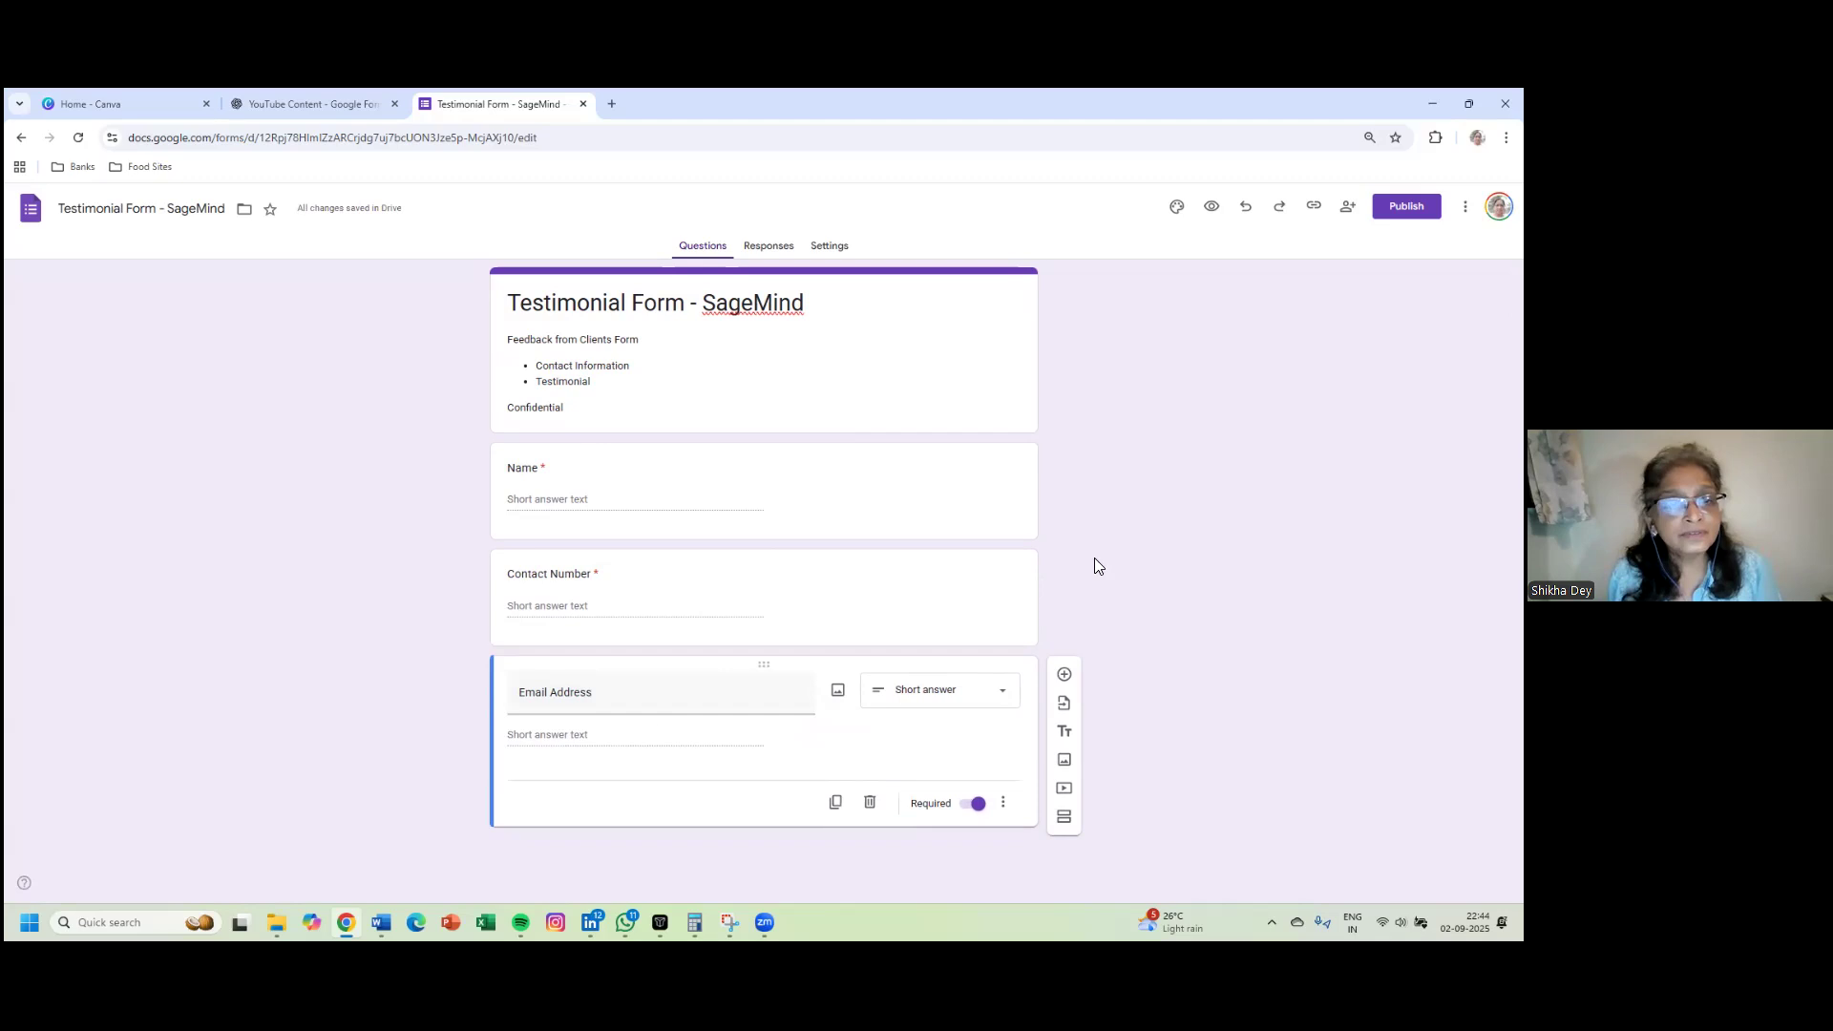
click(966, 333)
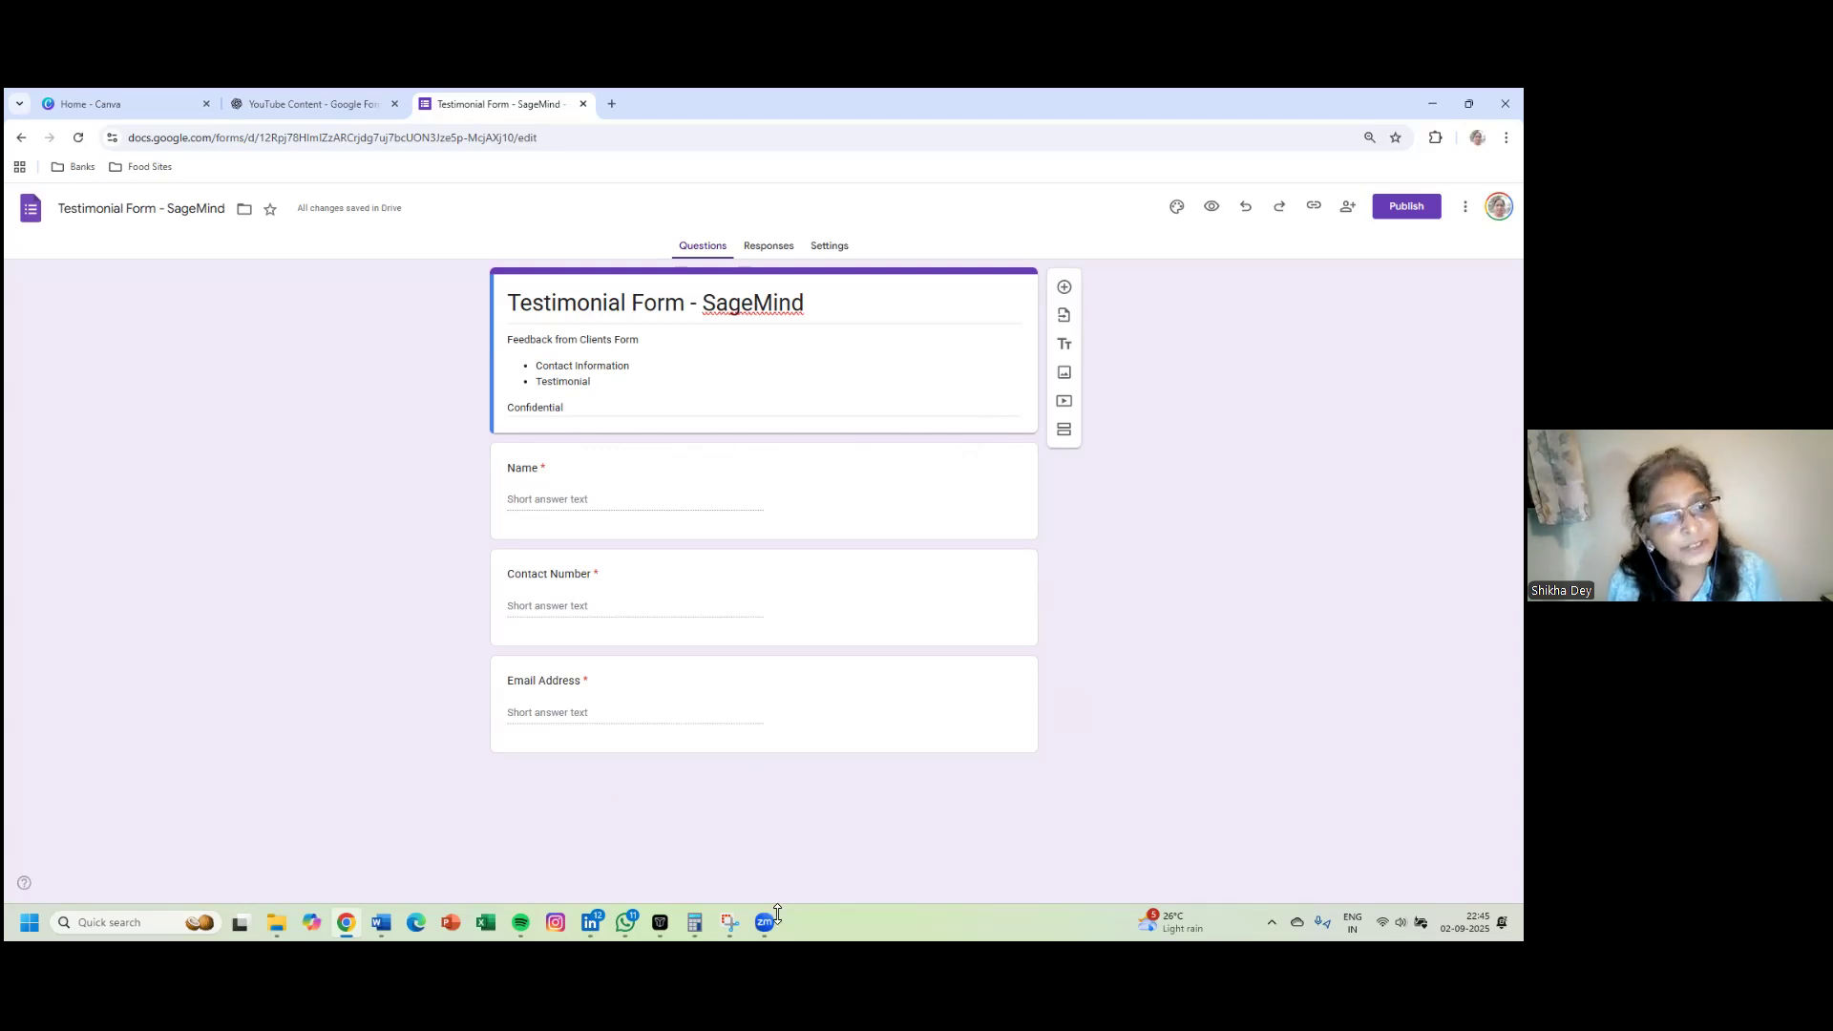
- Add a new section after the form header
click(819, 388)
key(ctrl+a)
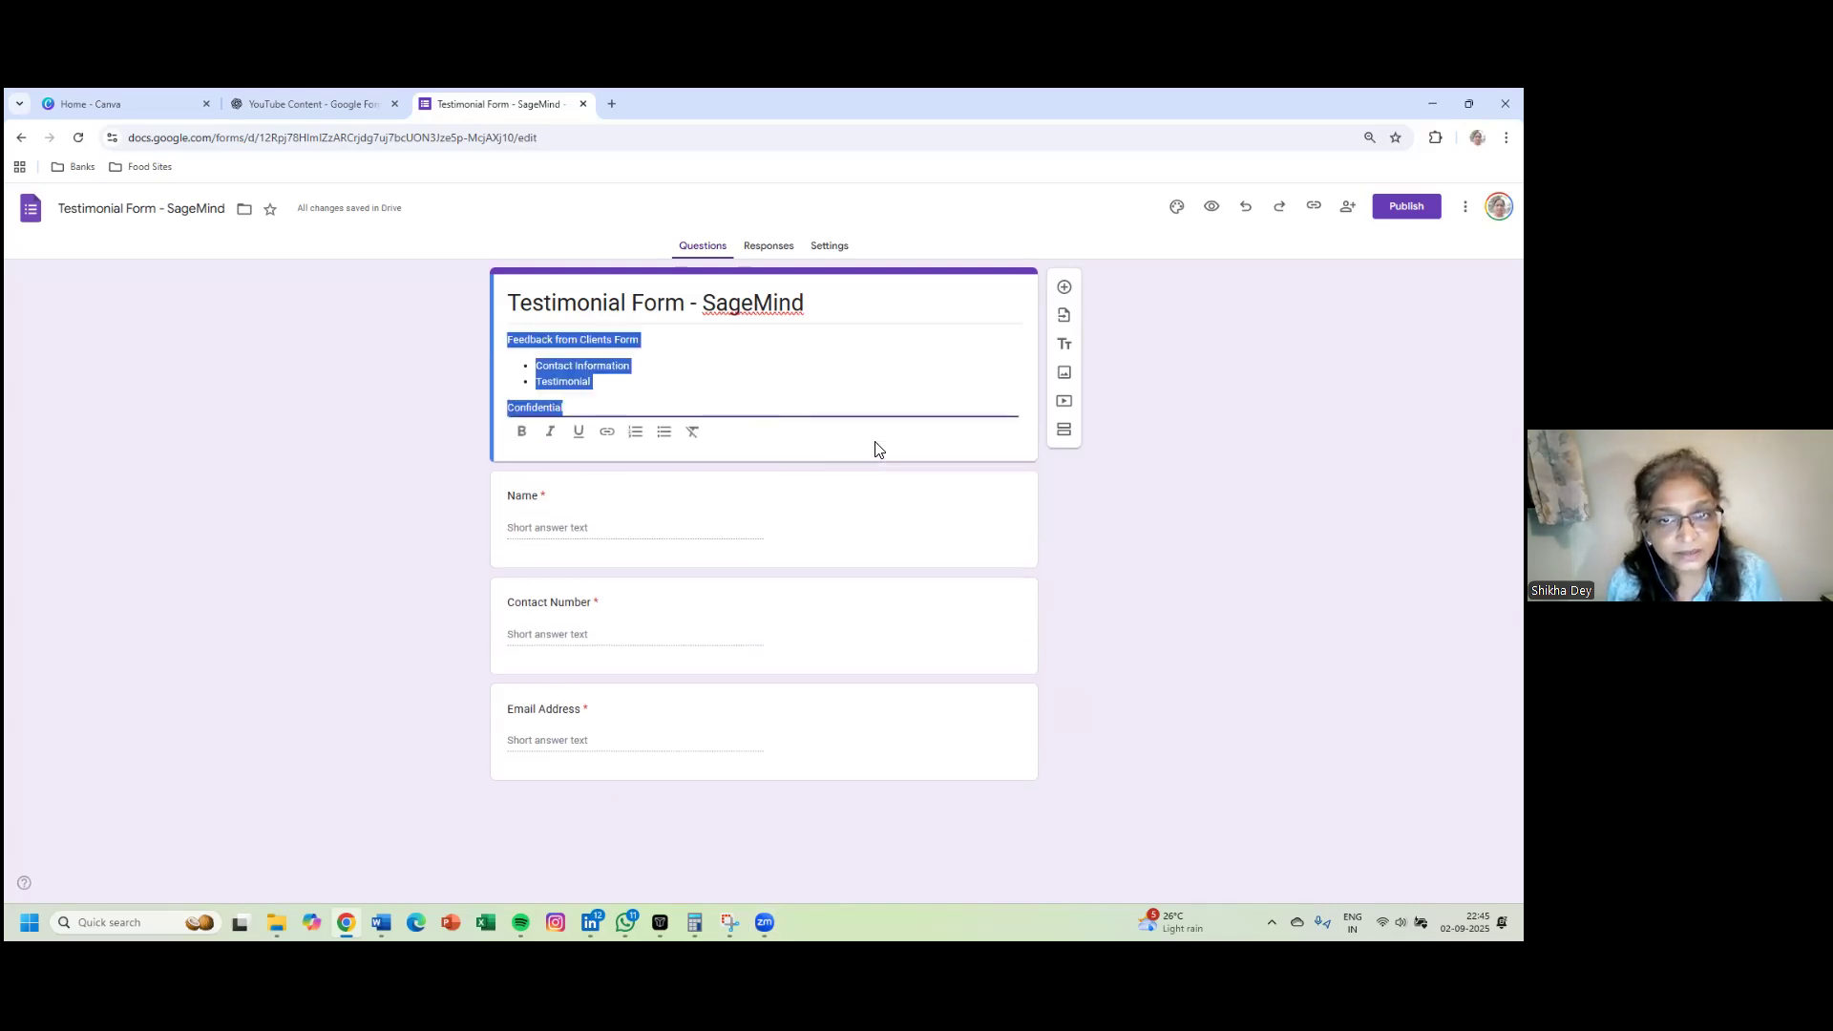
click(1065, 435)
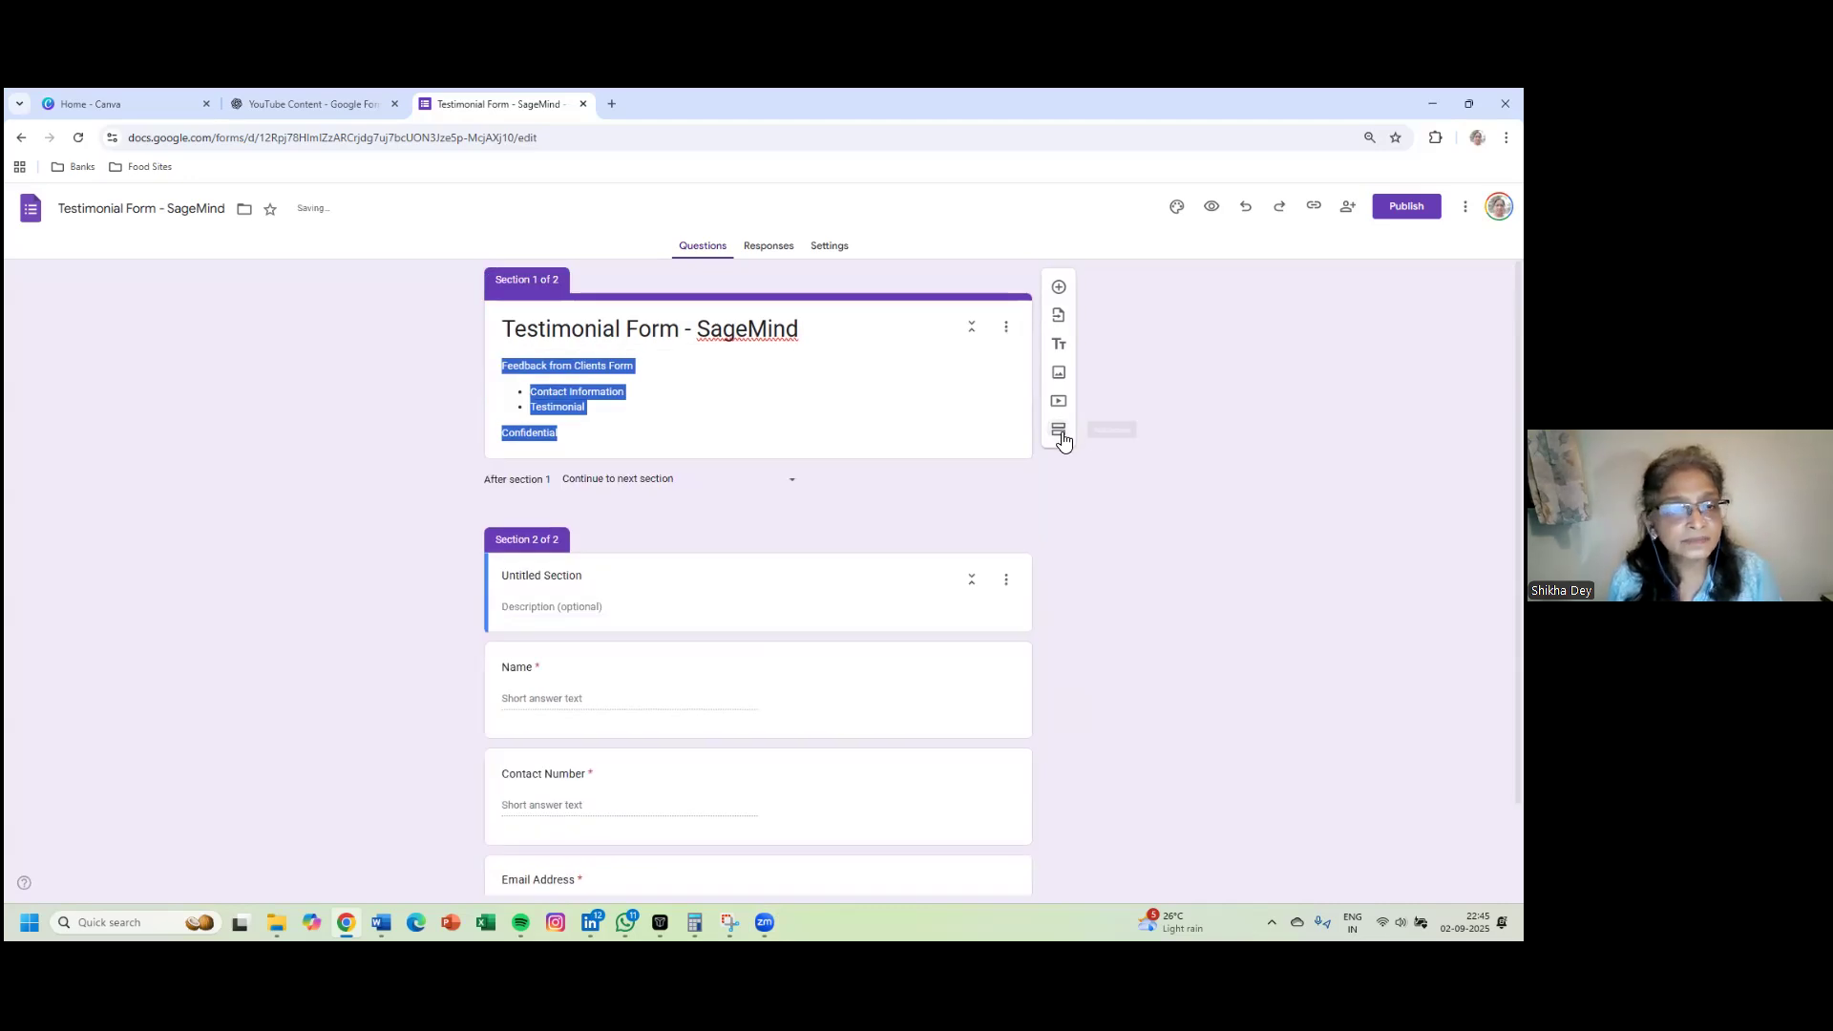
- Title the new section 'Personal Information' and make the title italic
click(582, 609)
click(596, 578)
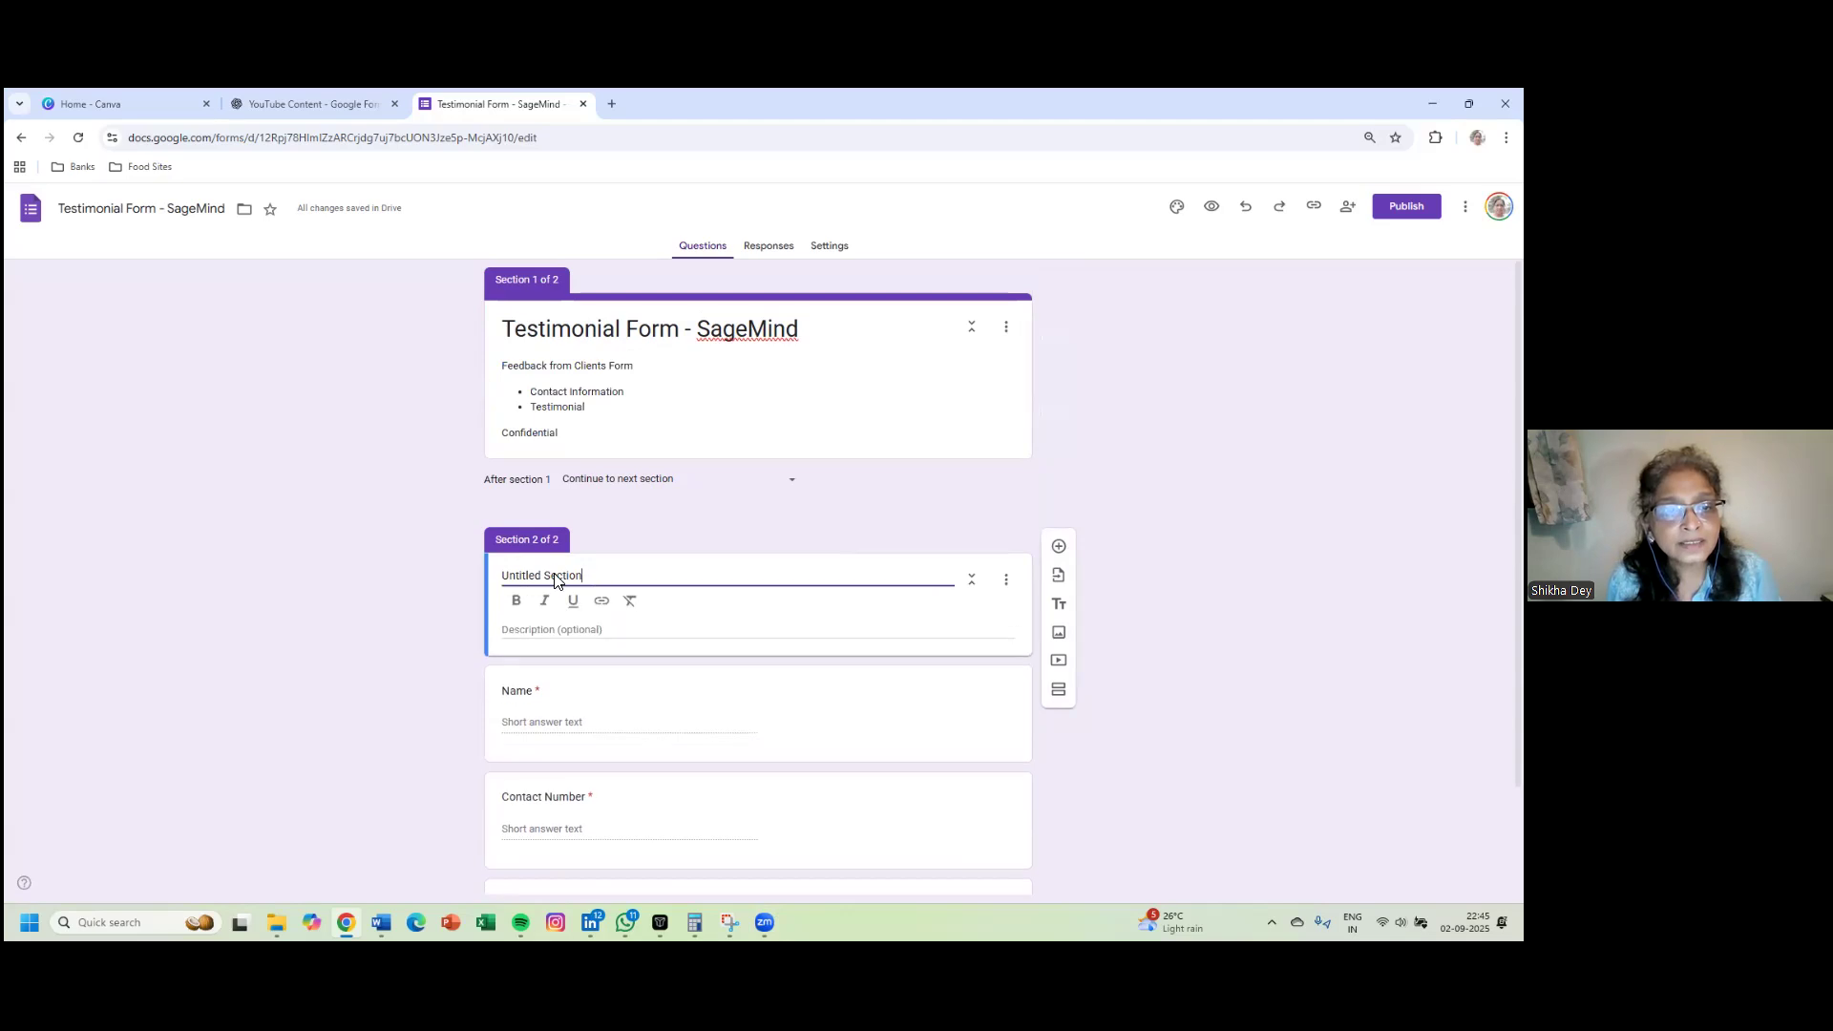
key(ctrl+a)
text(Personal Inf)
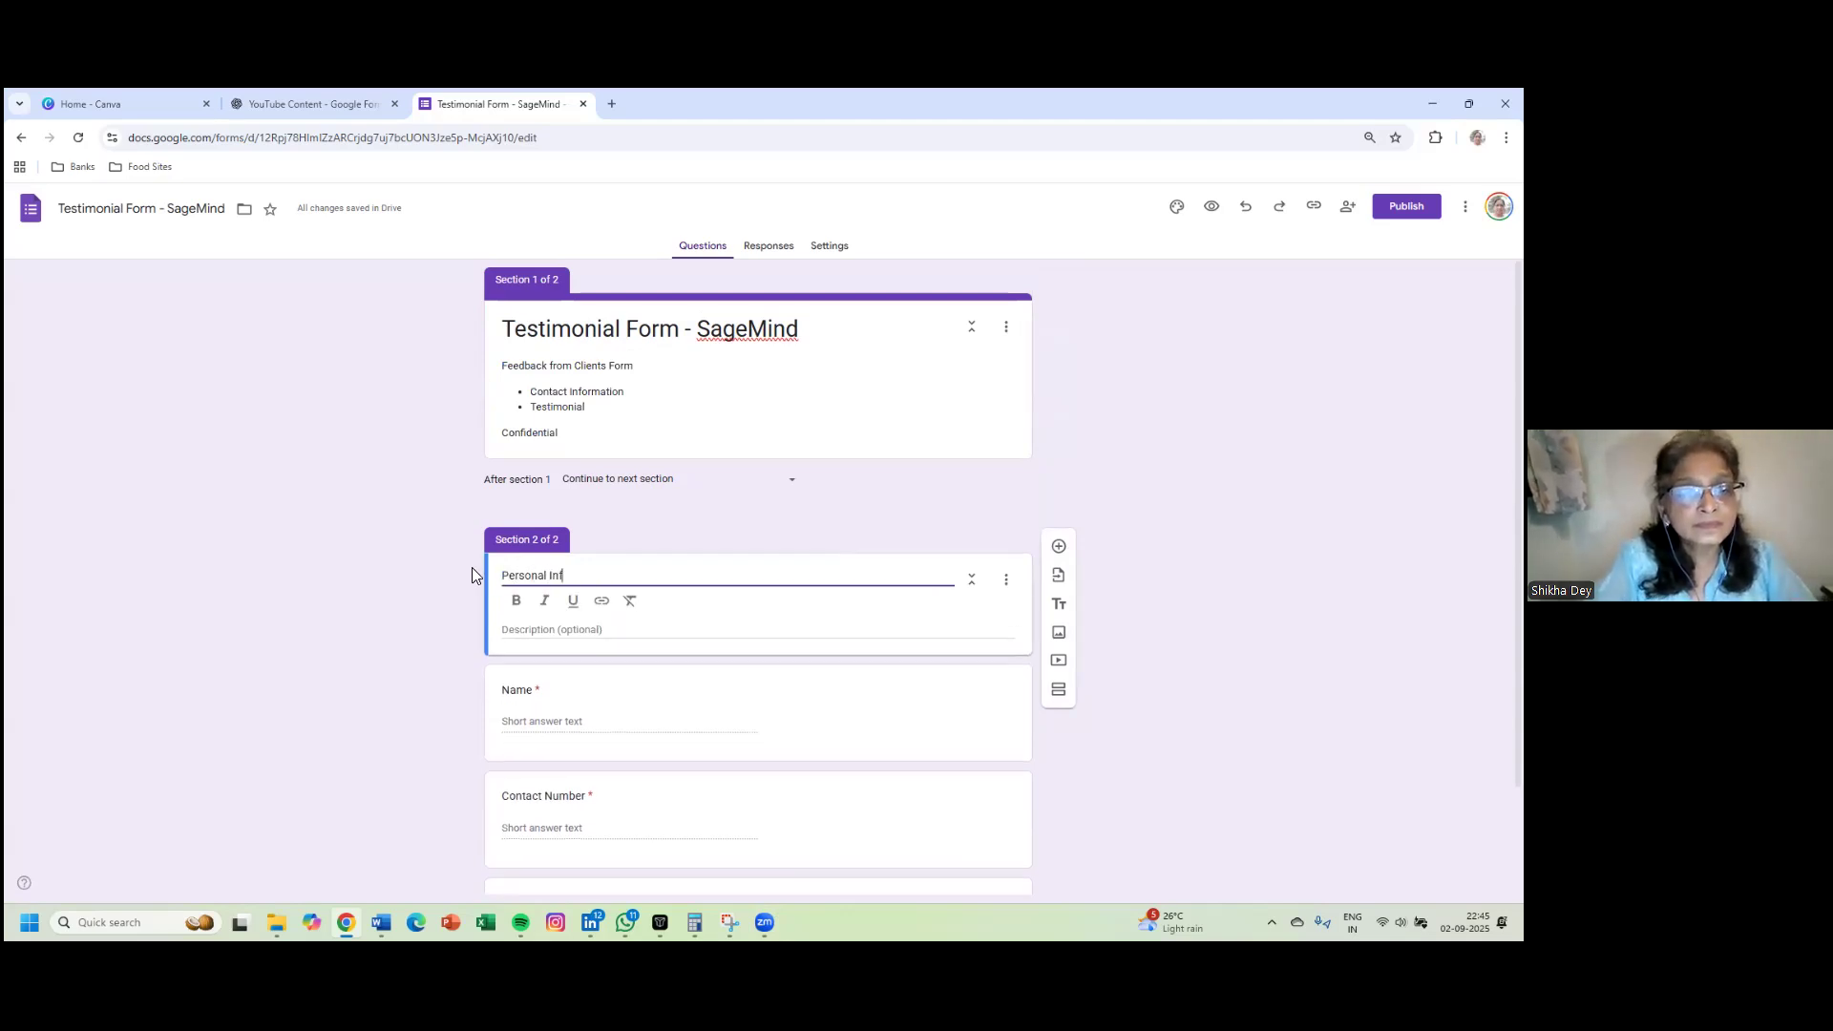
text(ormation)
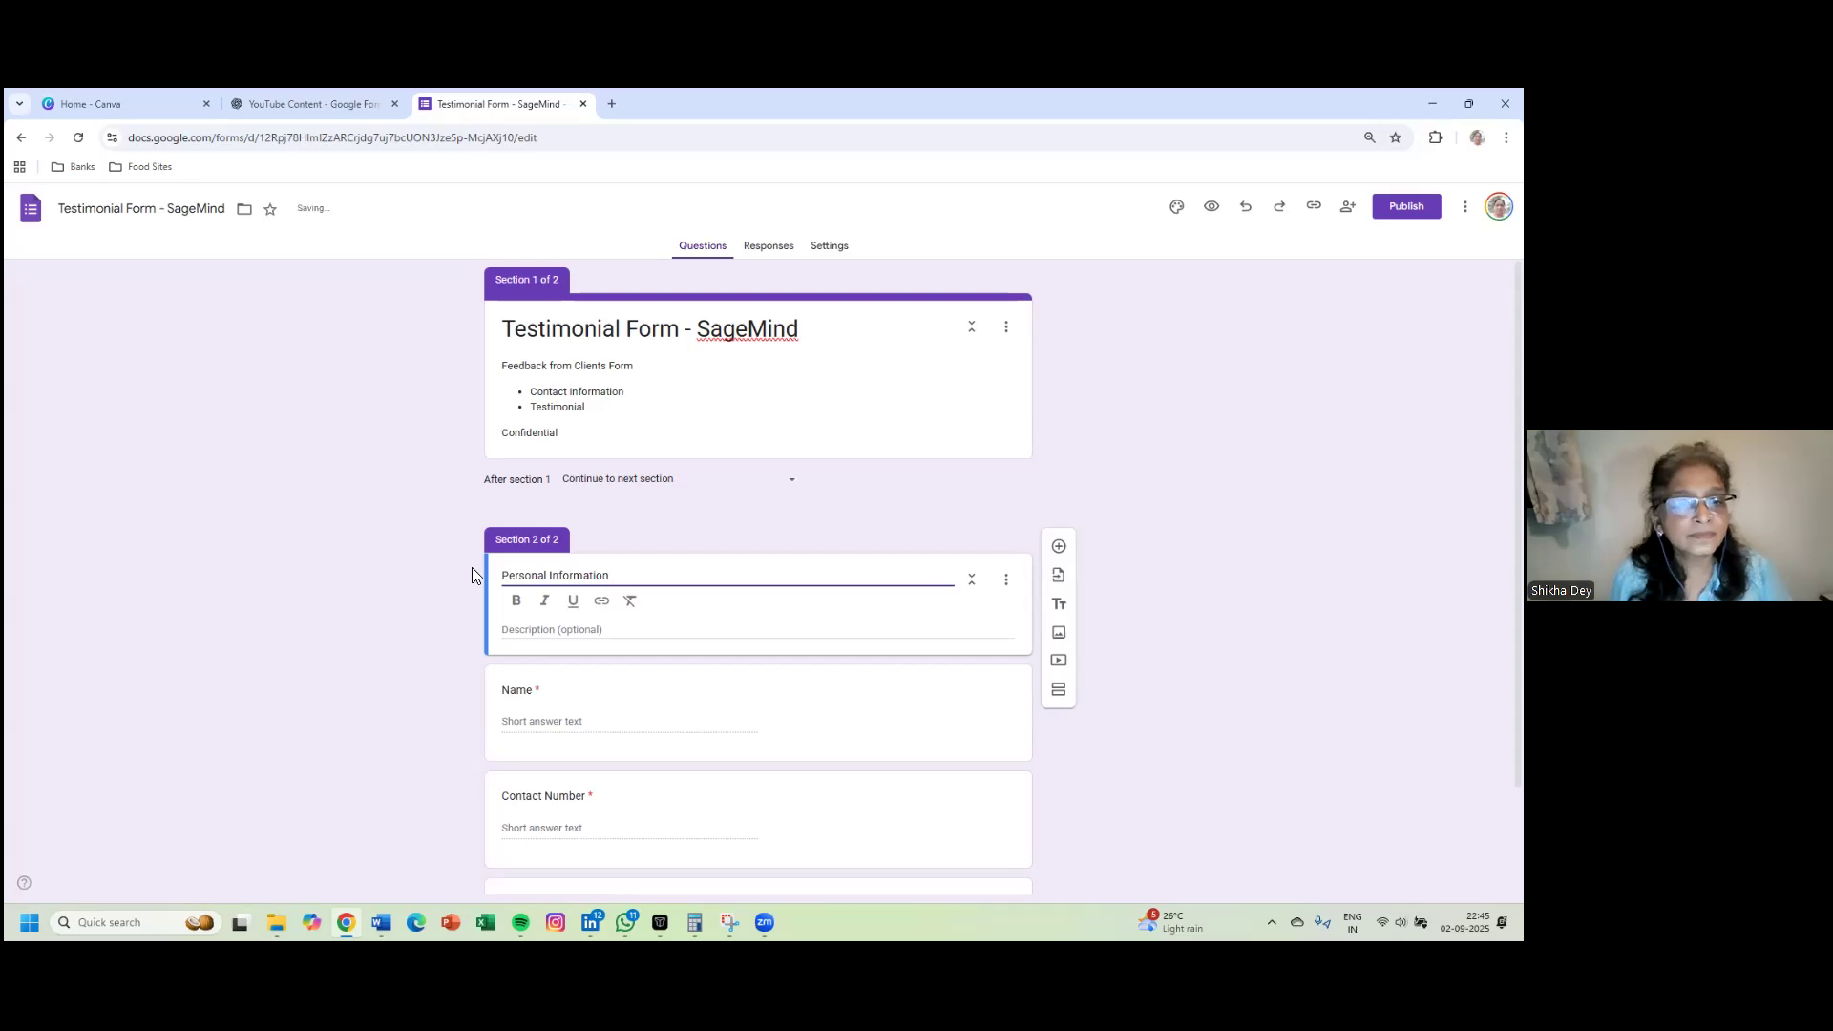
click(502, 578)
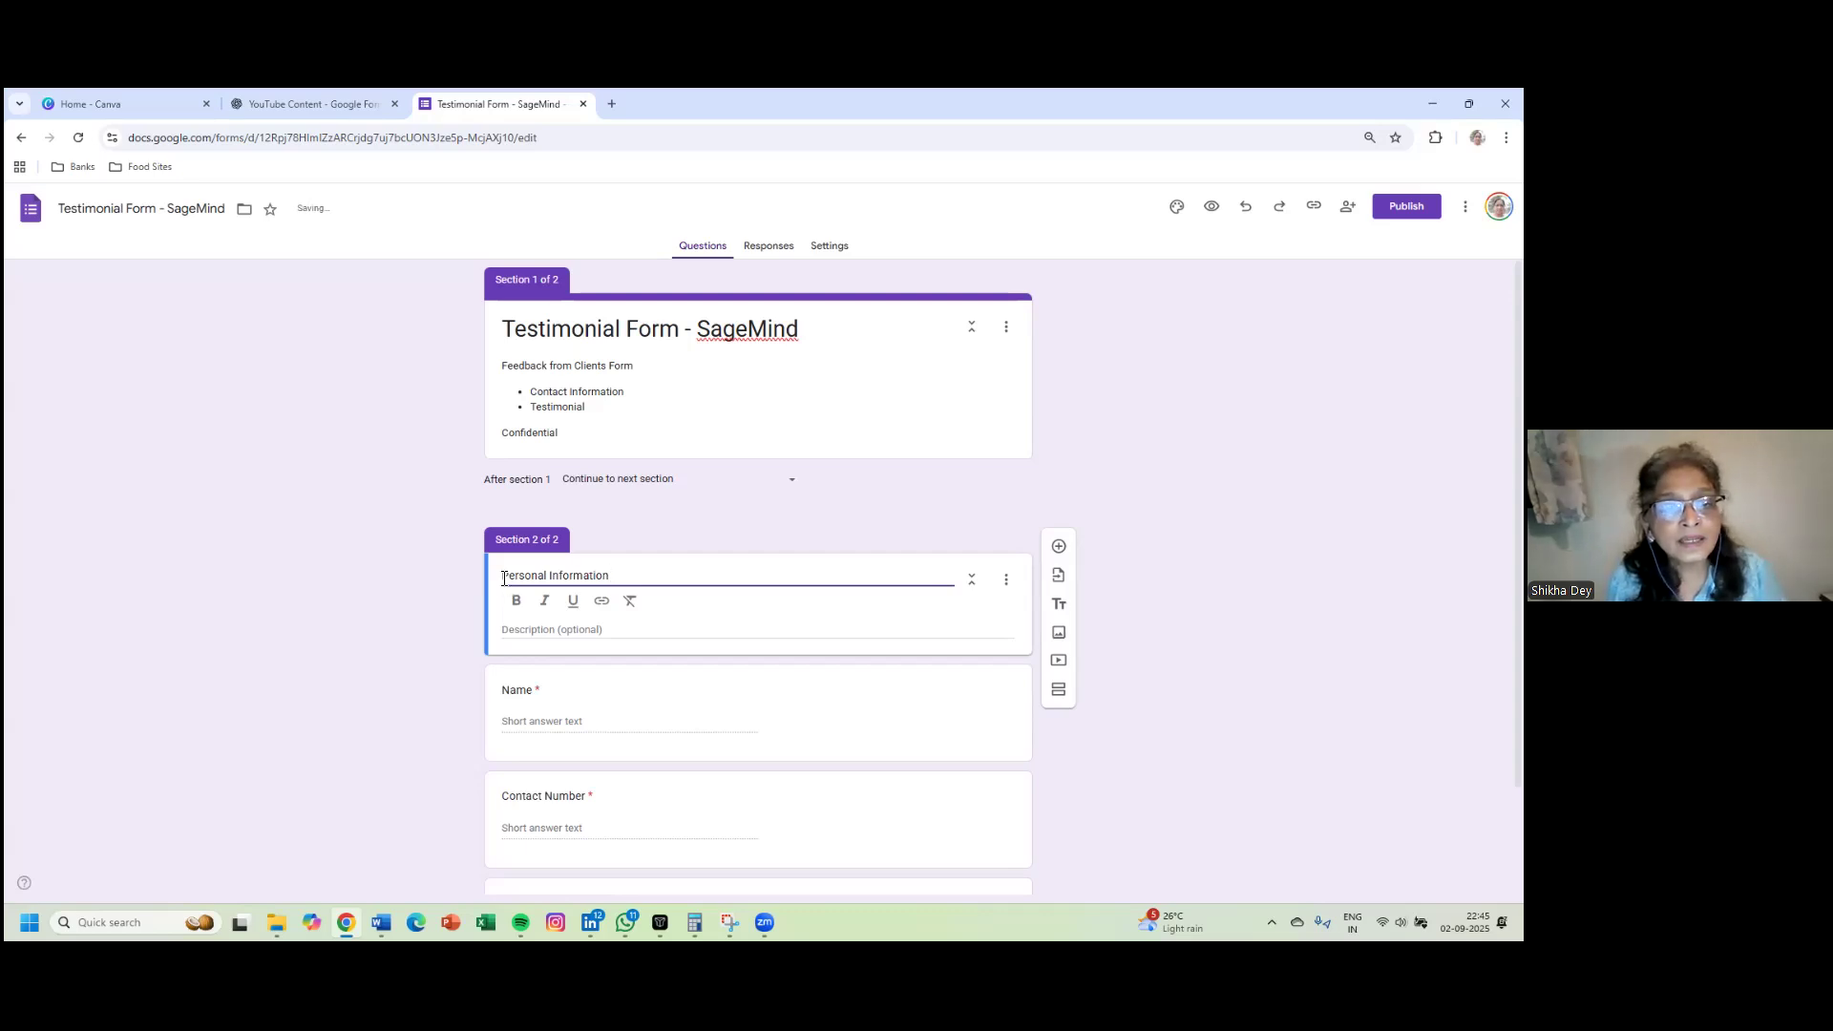
shift+click(611, 579)
click(544, 600)
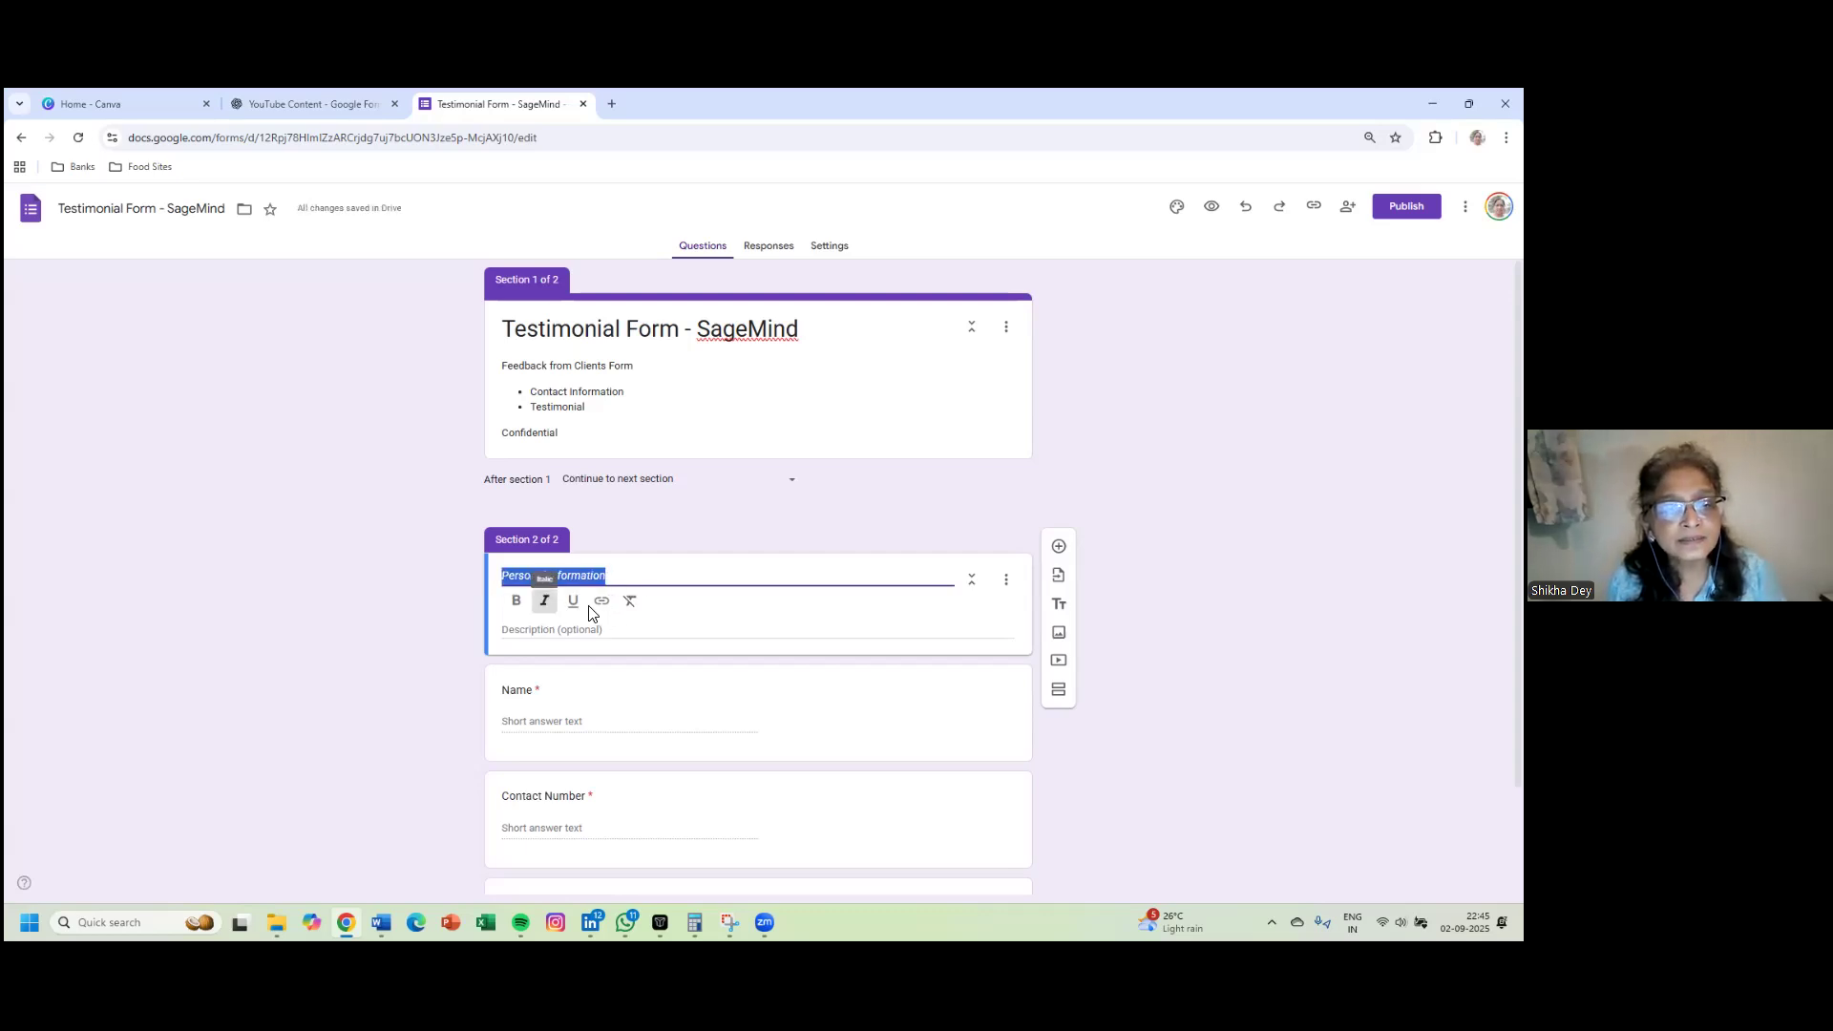
click(1163, 635)
scroll(1207, 779, down, 1)
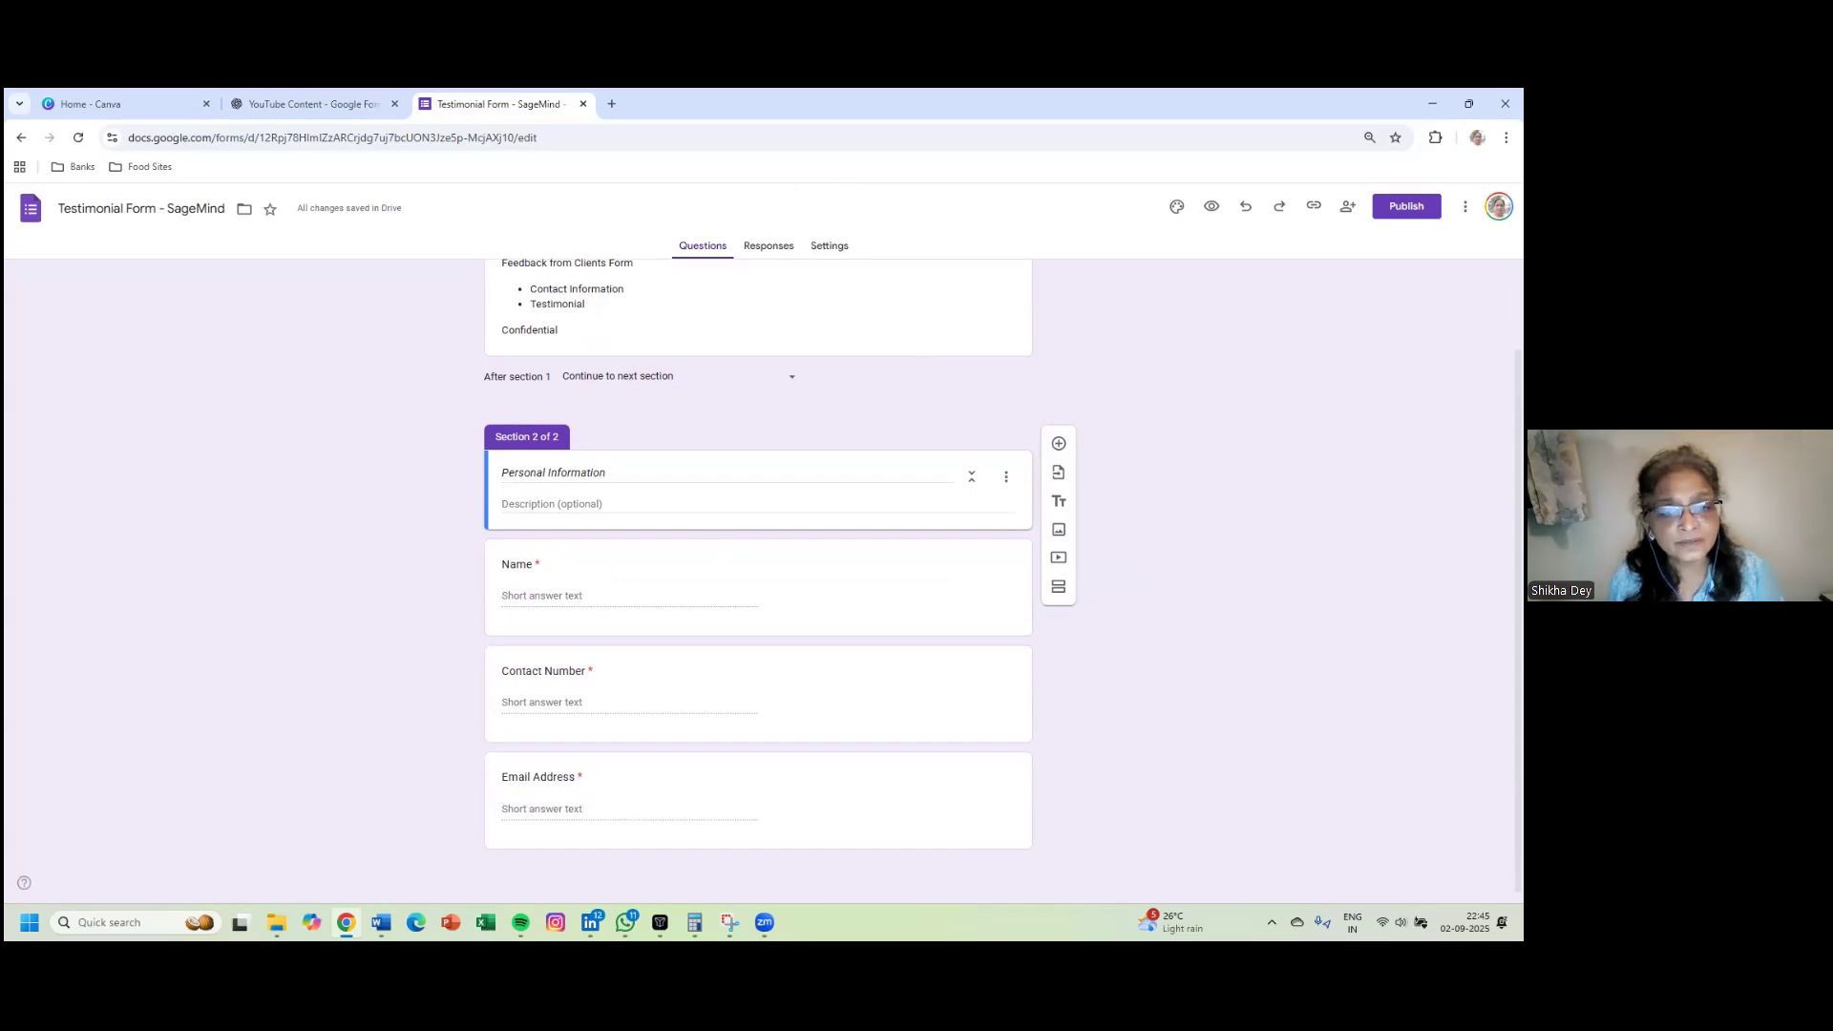
click(941, 848)
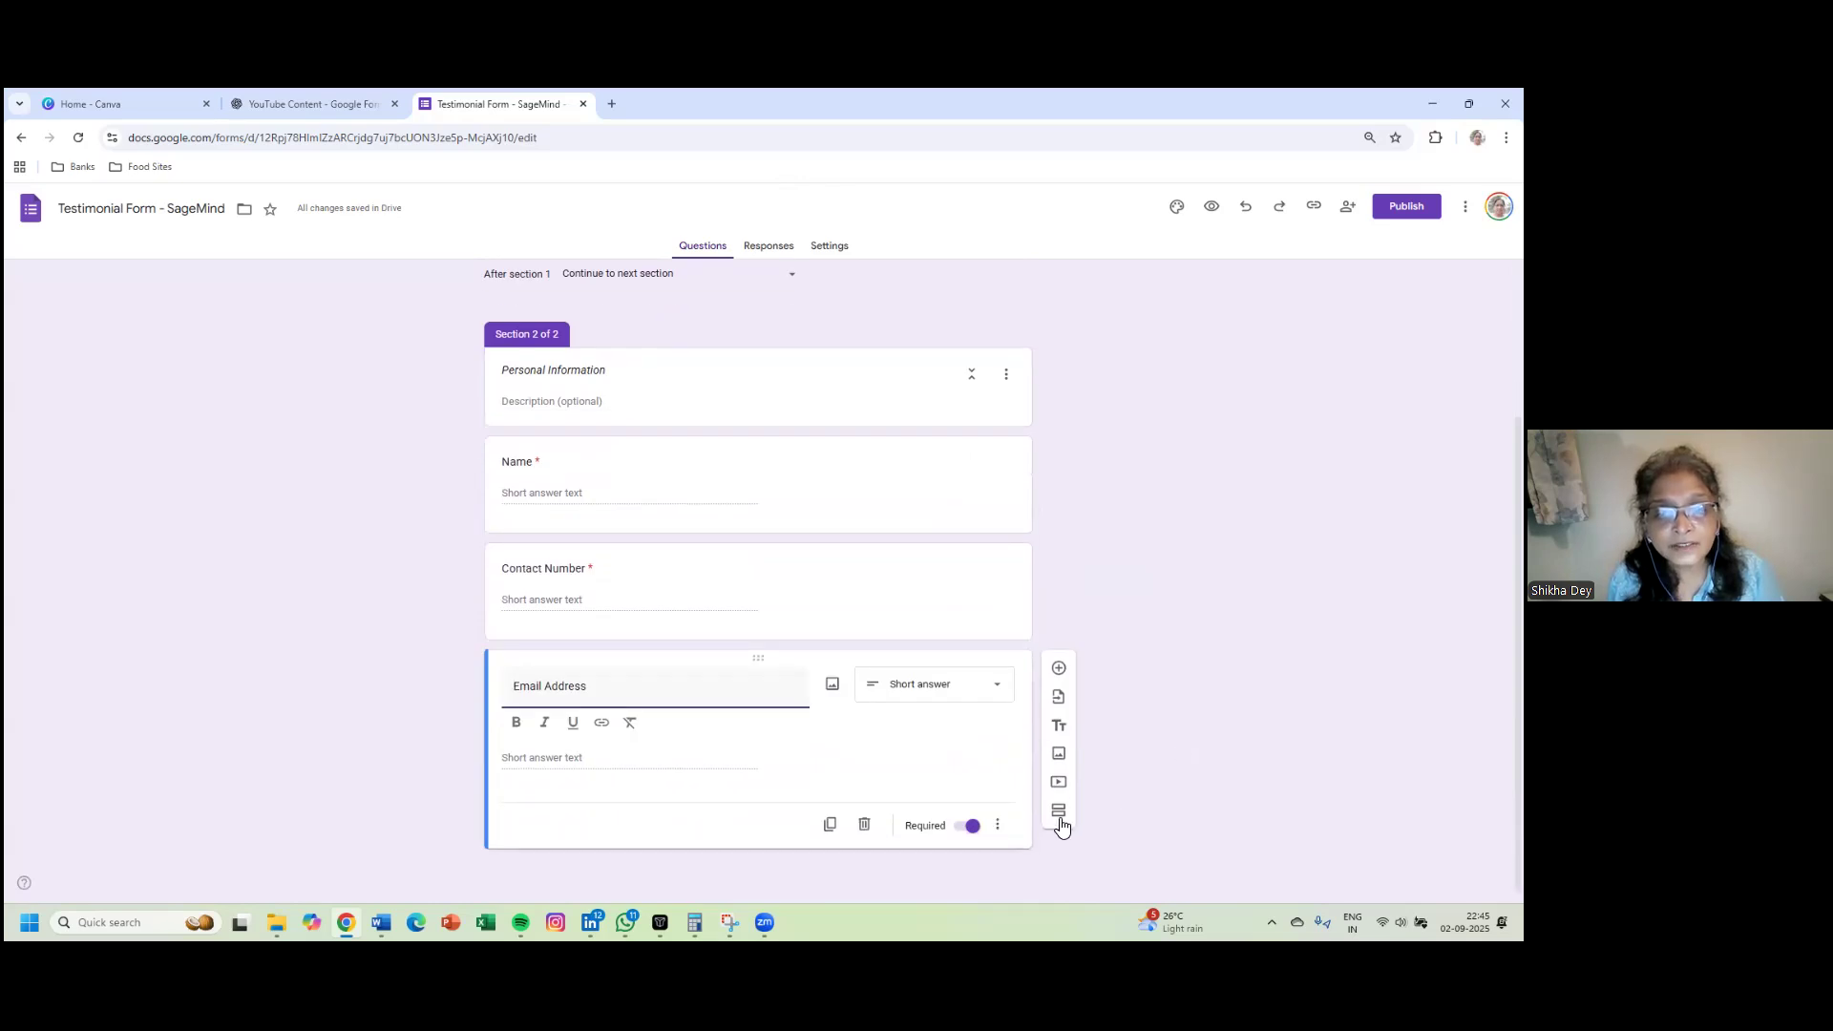
- Add a section with italic title 'How do you know us?' and add a question to it
click(1059, 824)
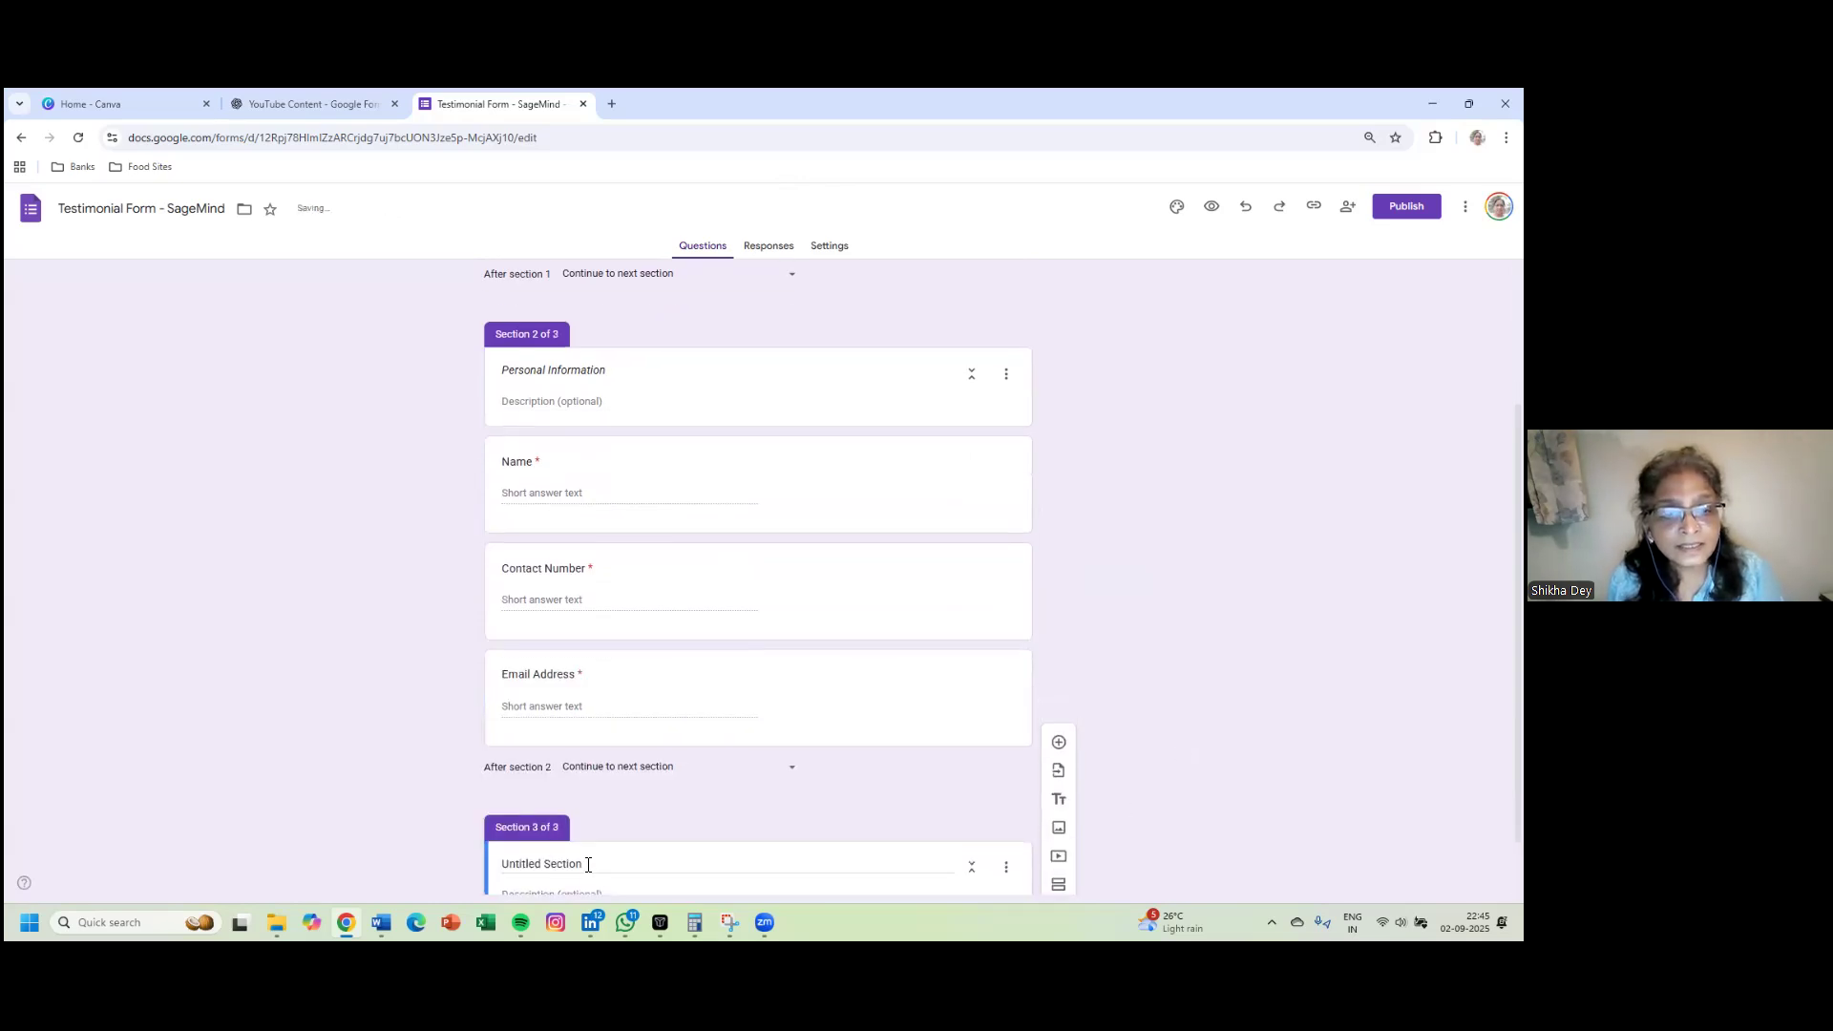
drag(588, 865, 485, 863)
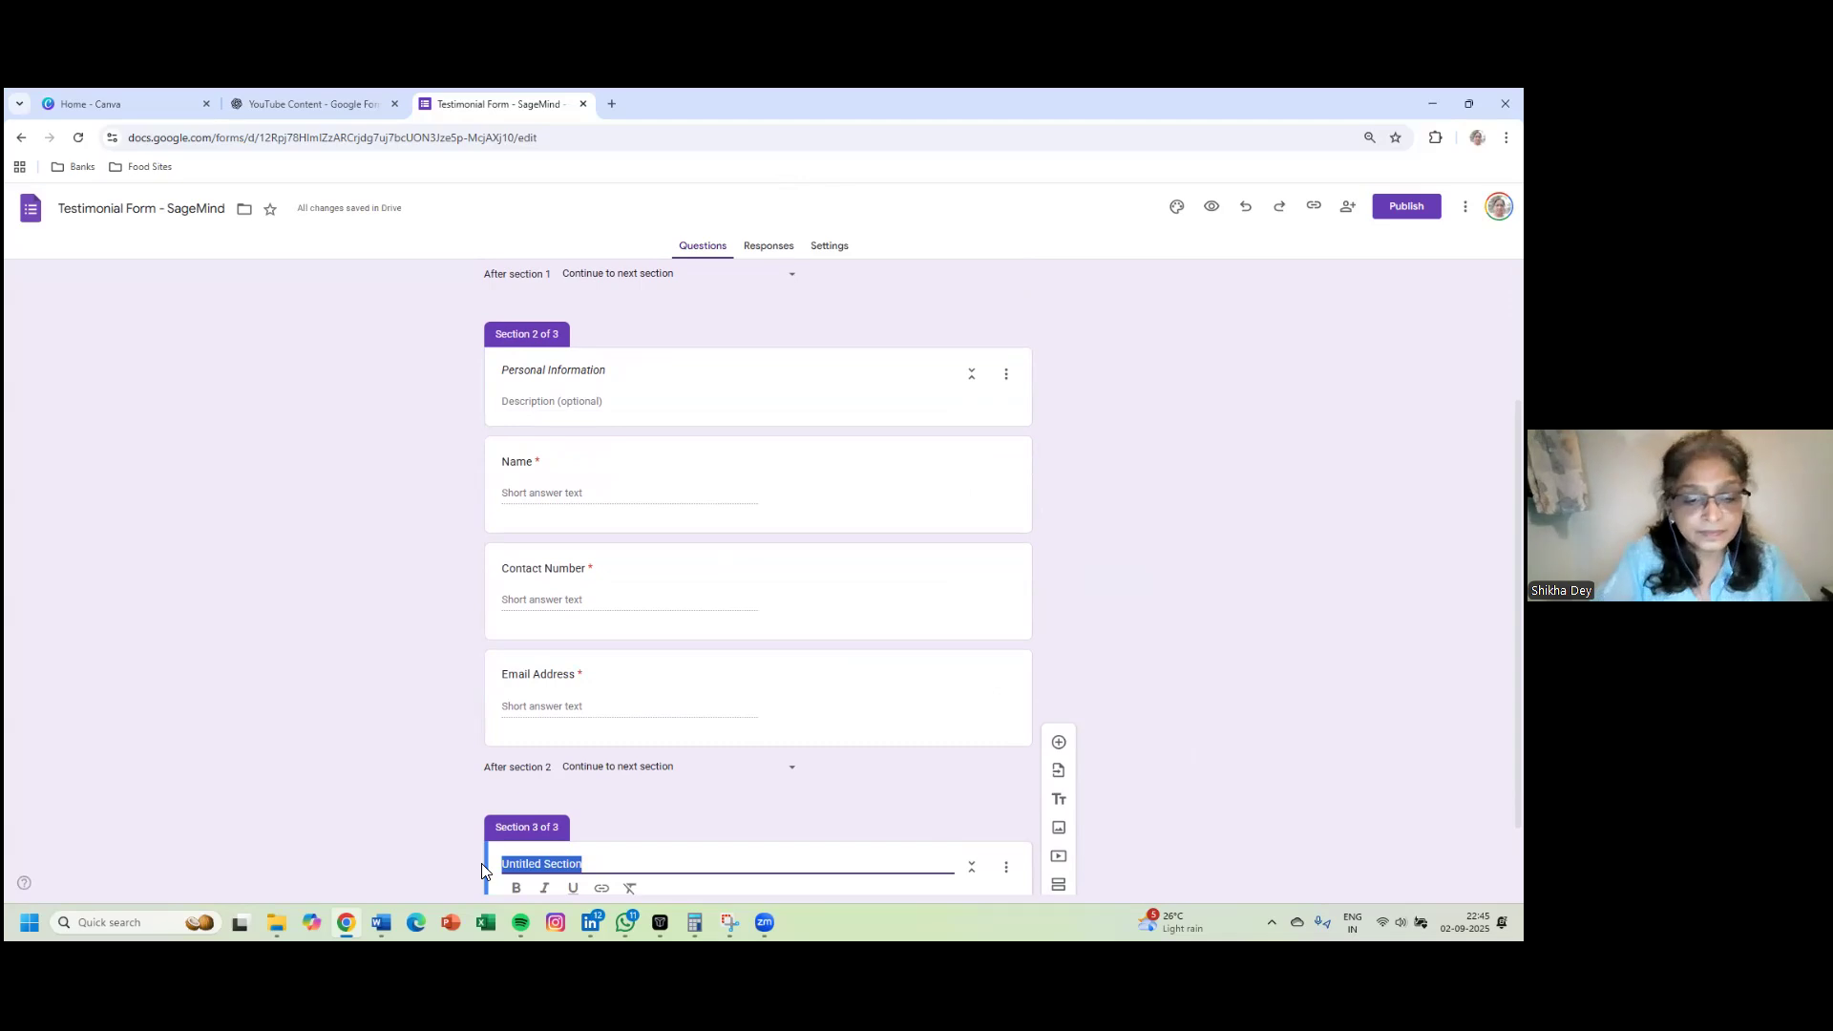
text(Fee)
text(d)
key(BackSpace)
key(BackSpace)
key(BackSpace)
key(BackSpace)
text(How do yo)
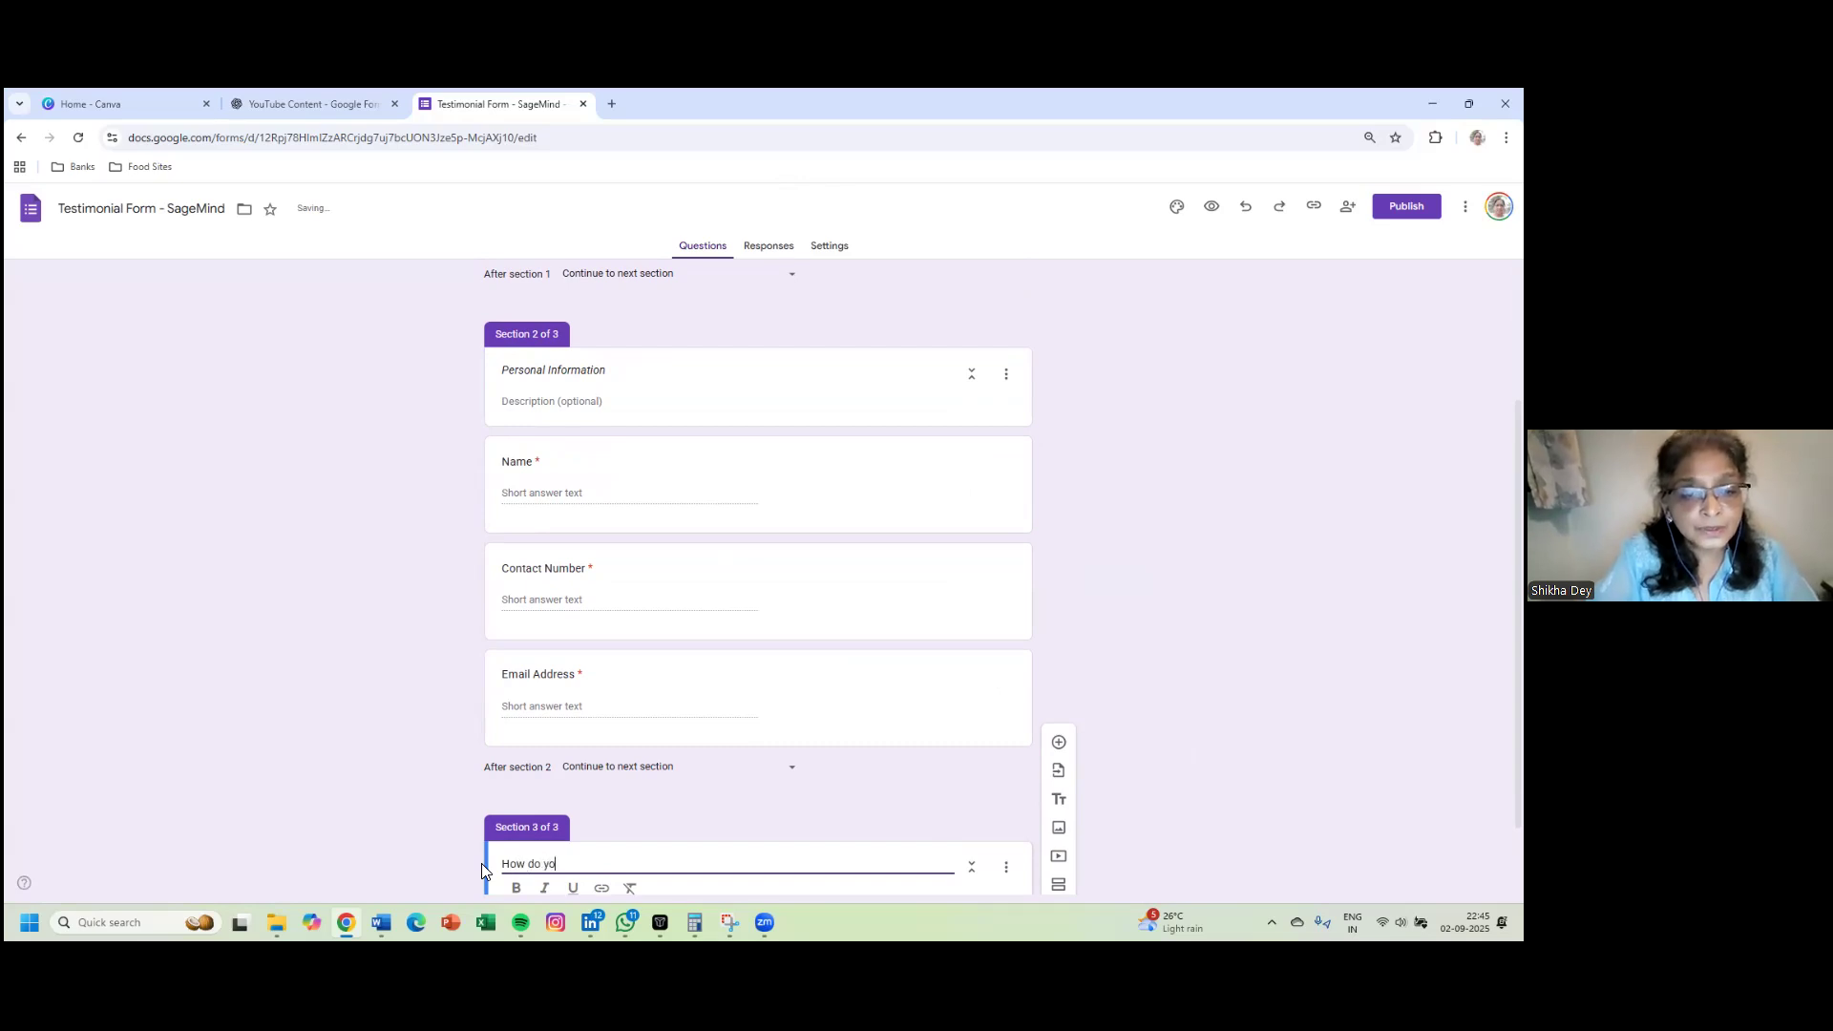
text(u know us?)
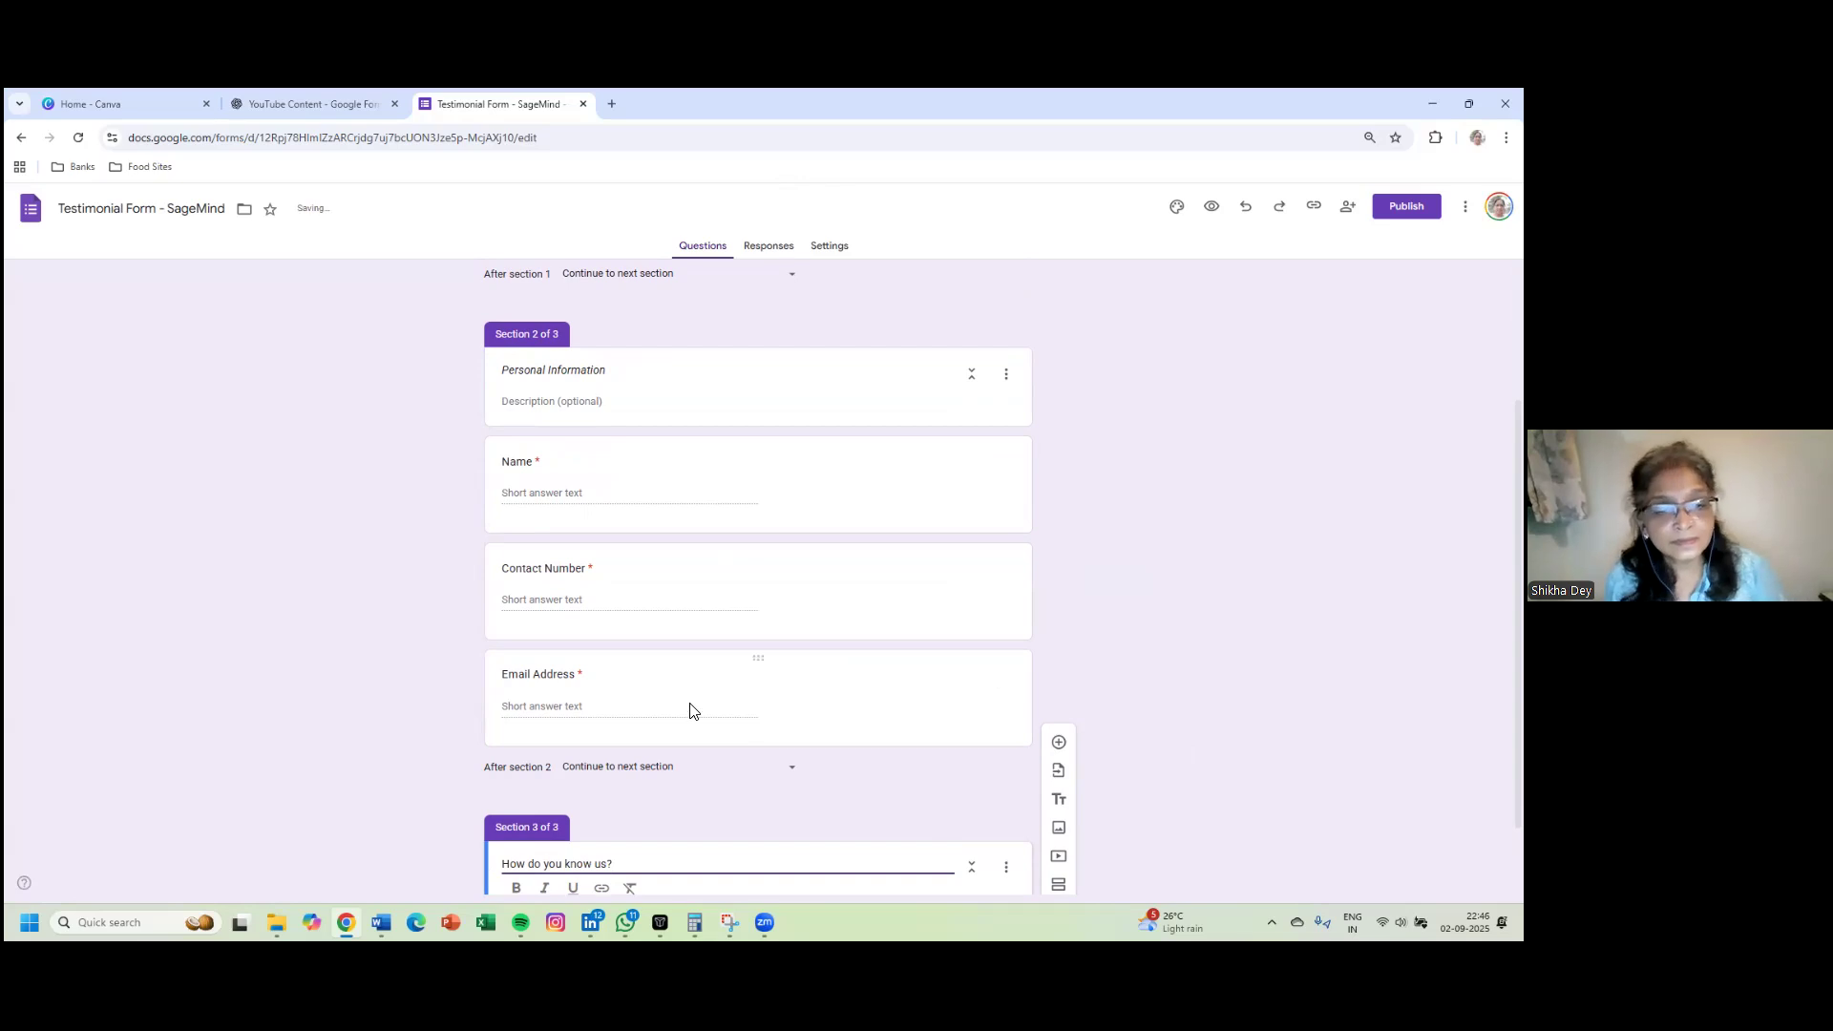
scroll(761, 720, down, 1)
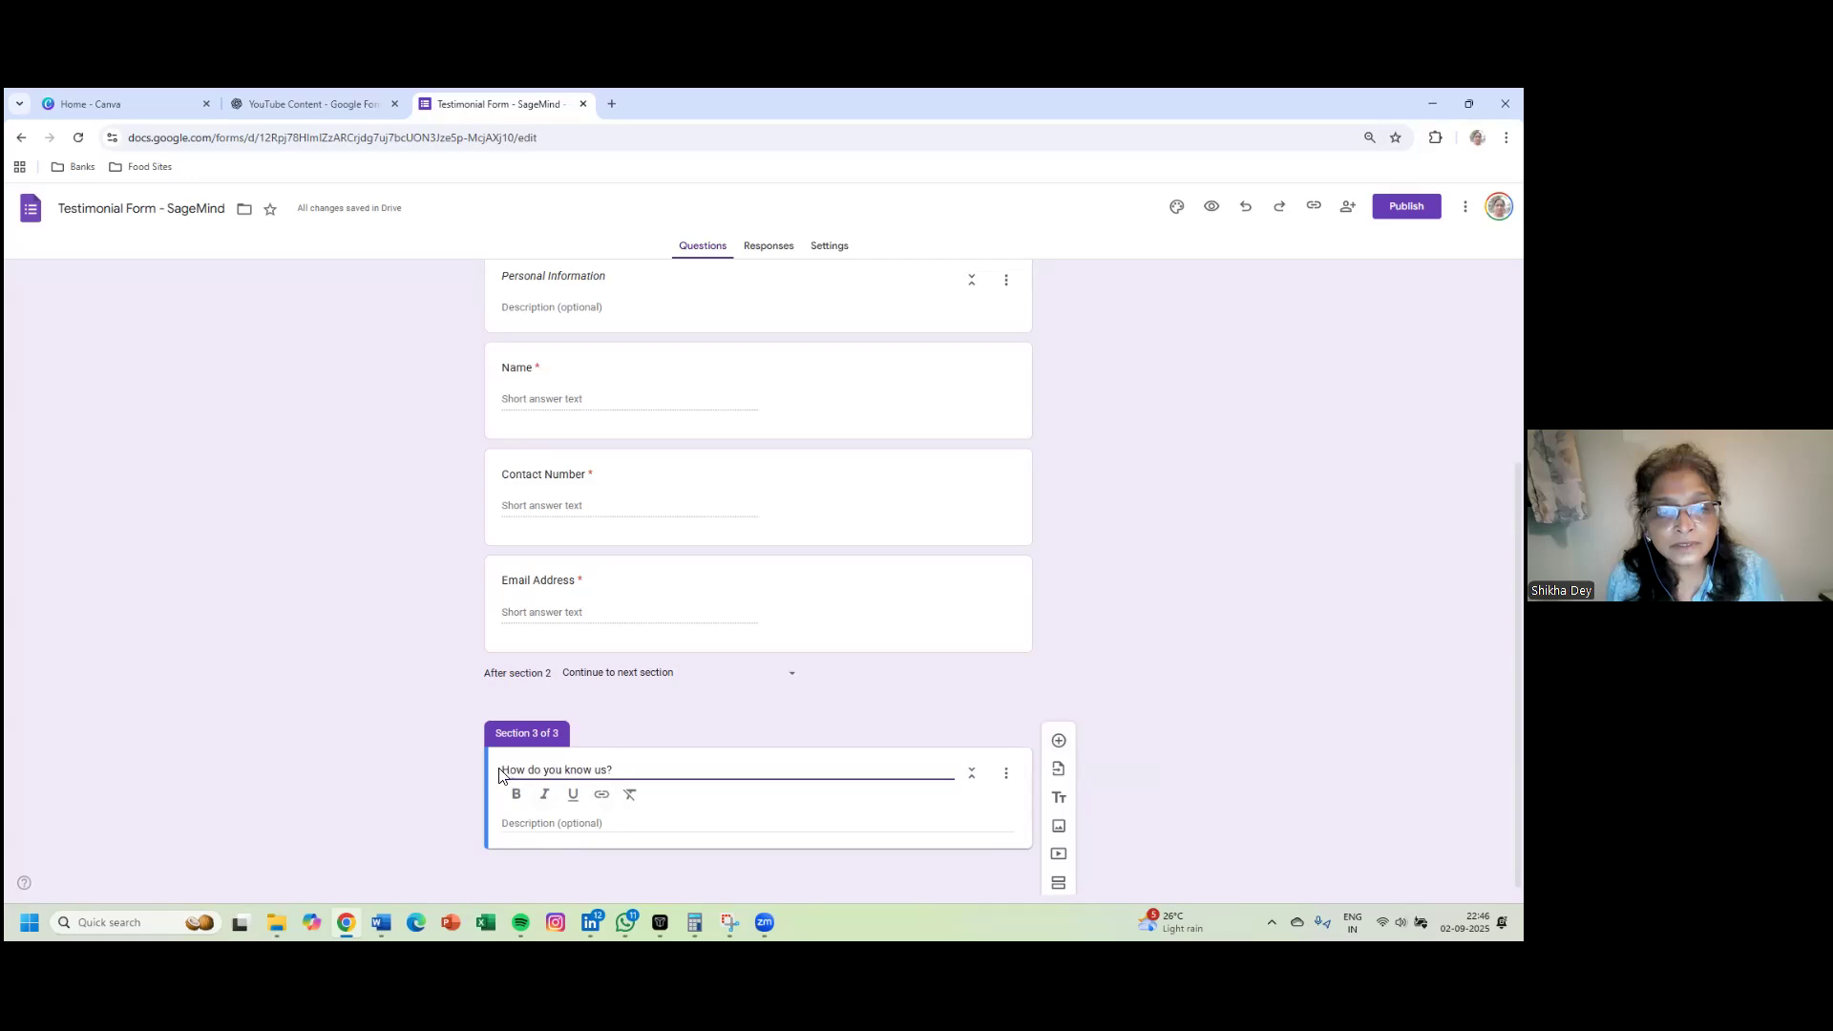
drag(611, 773, 462, 777)
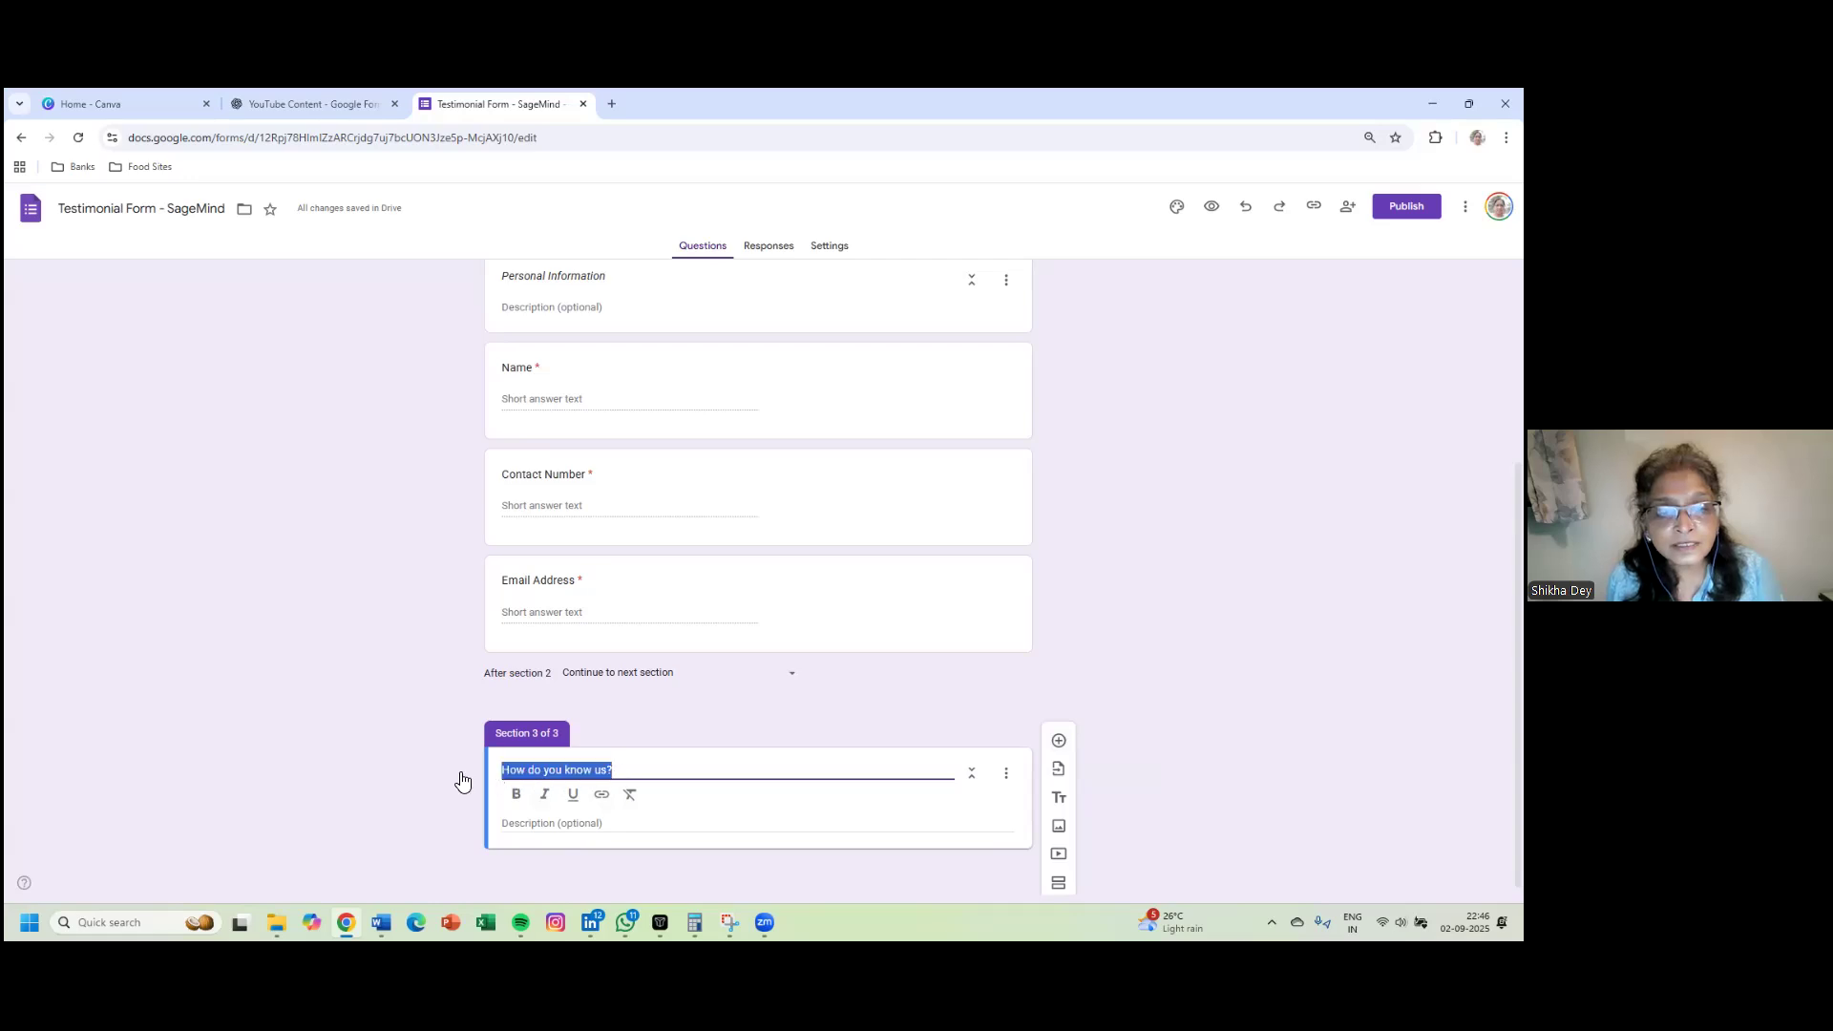
click(544, 795)
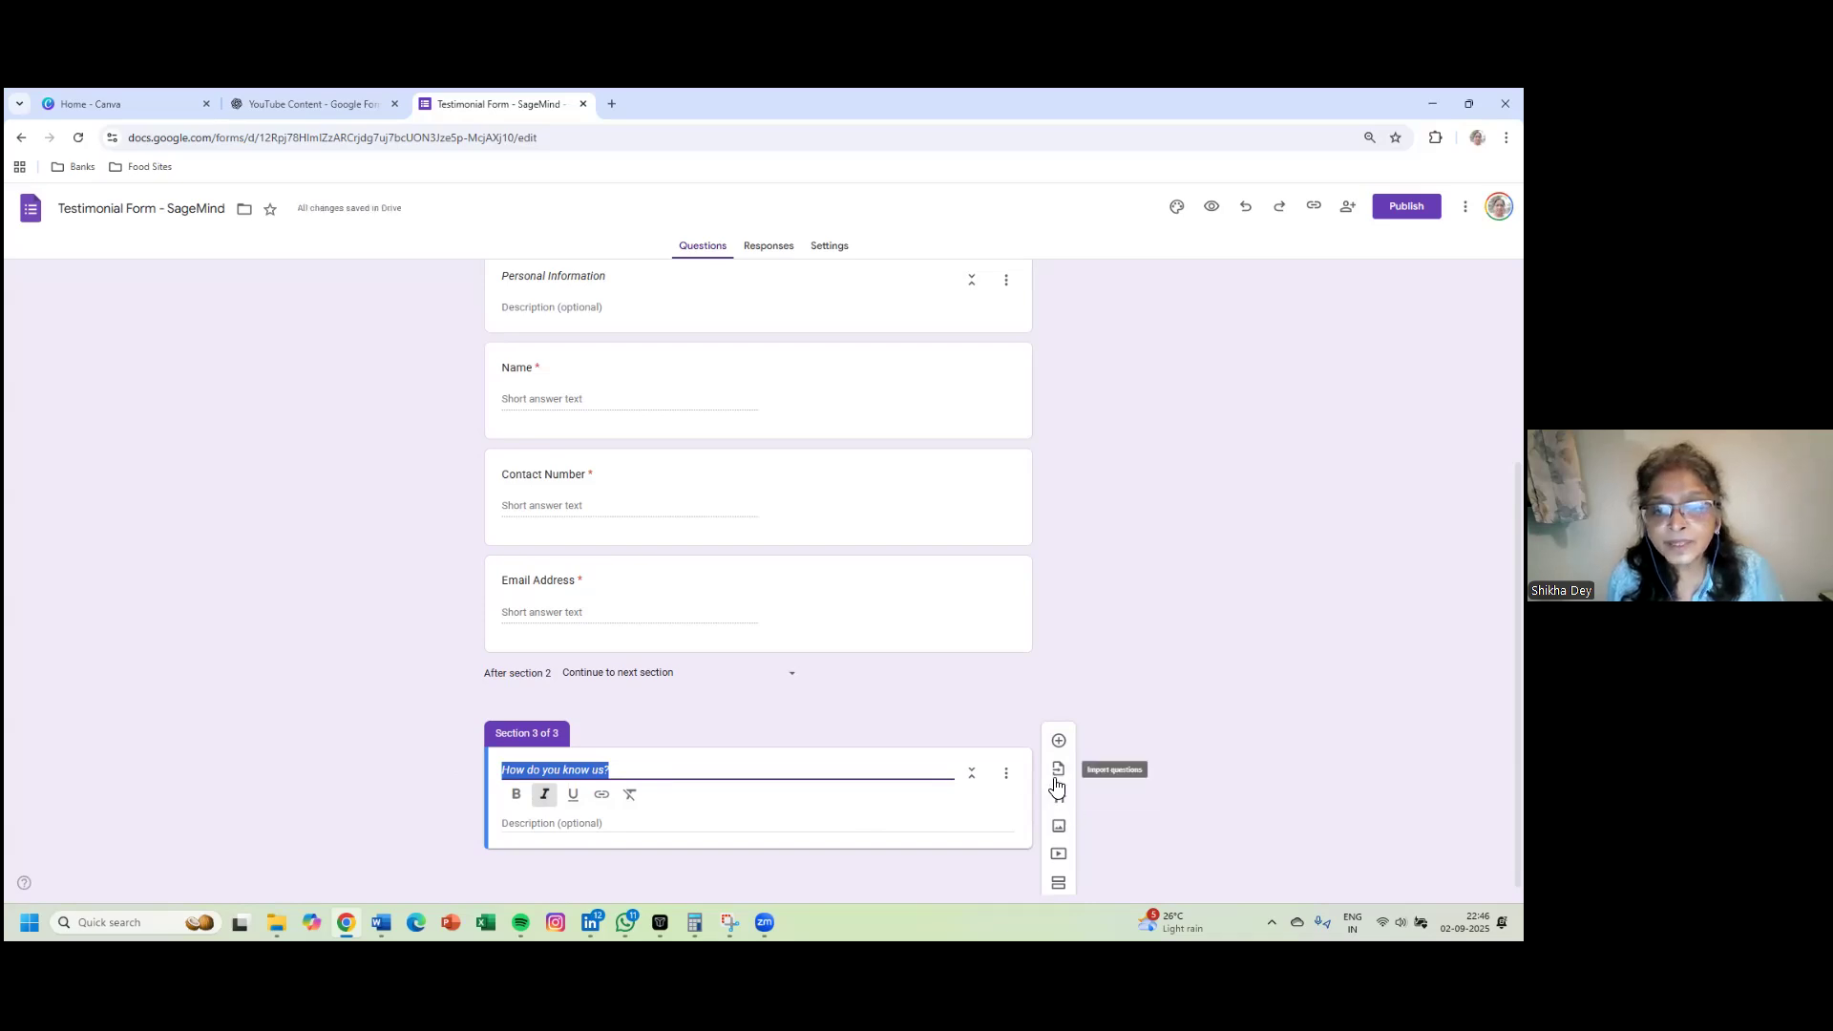
click(1060, 741)
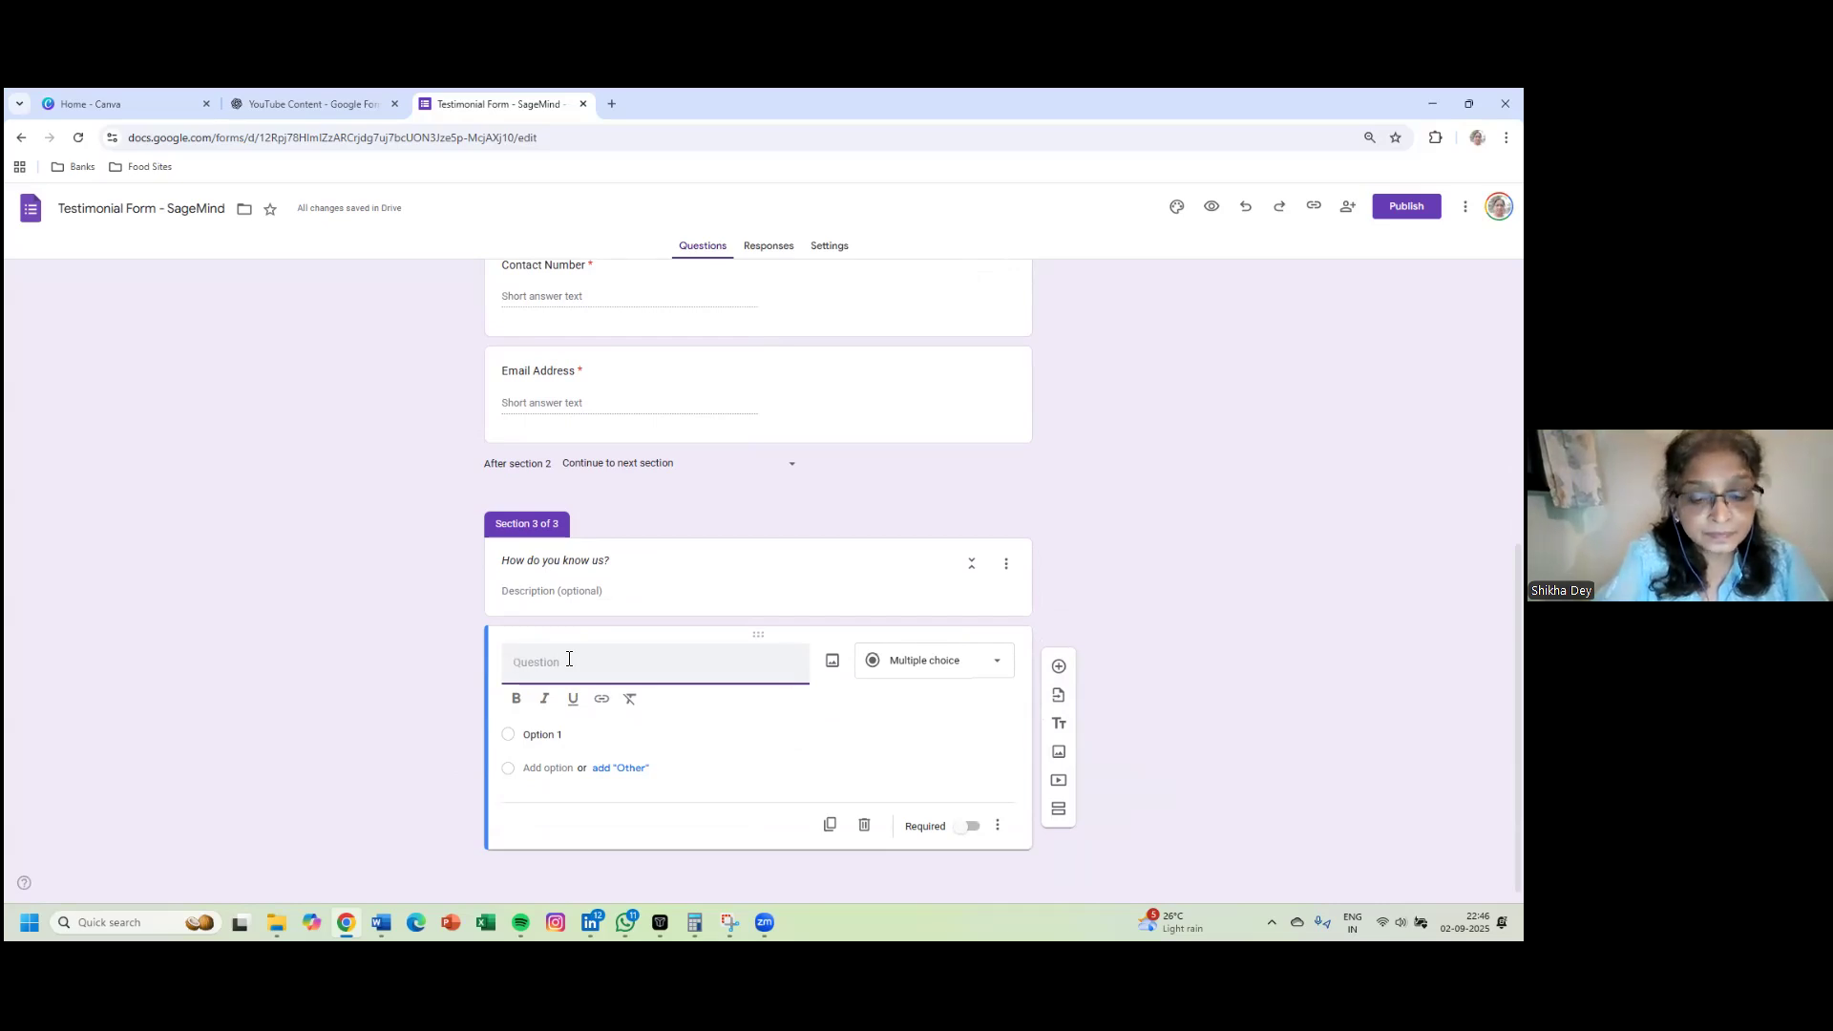
- Title the question 'How do you learn about SageMind?' and make it Checkboxes
text(How)
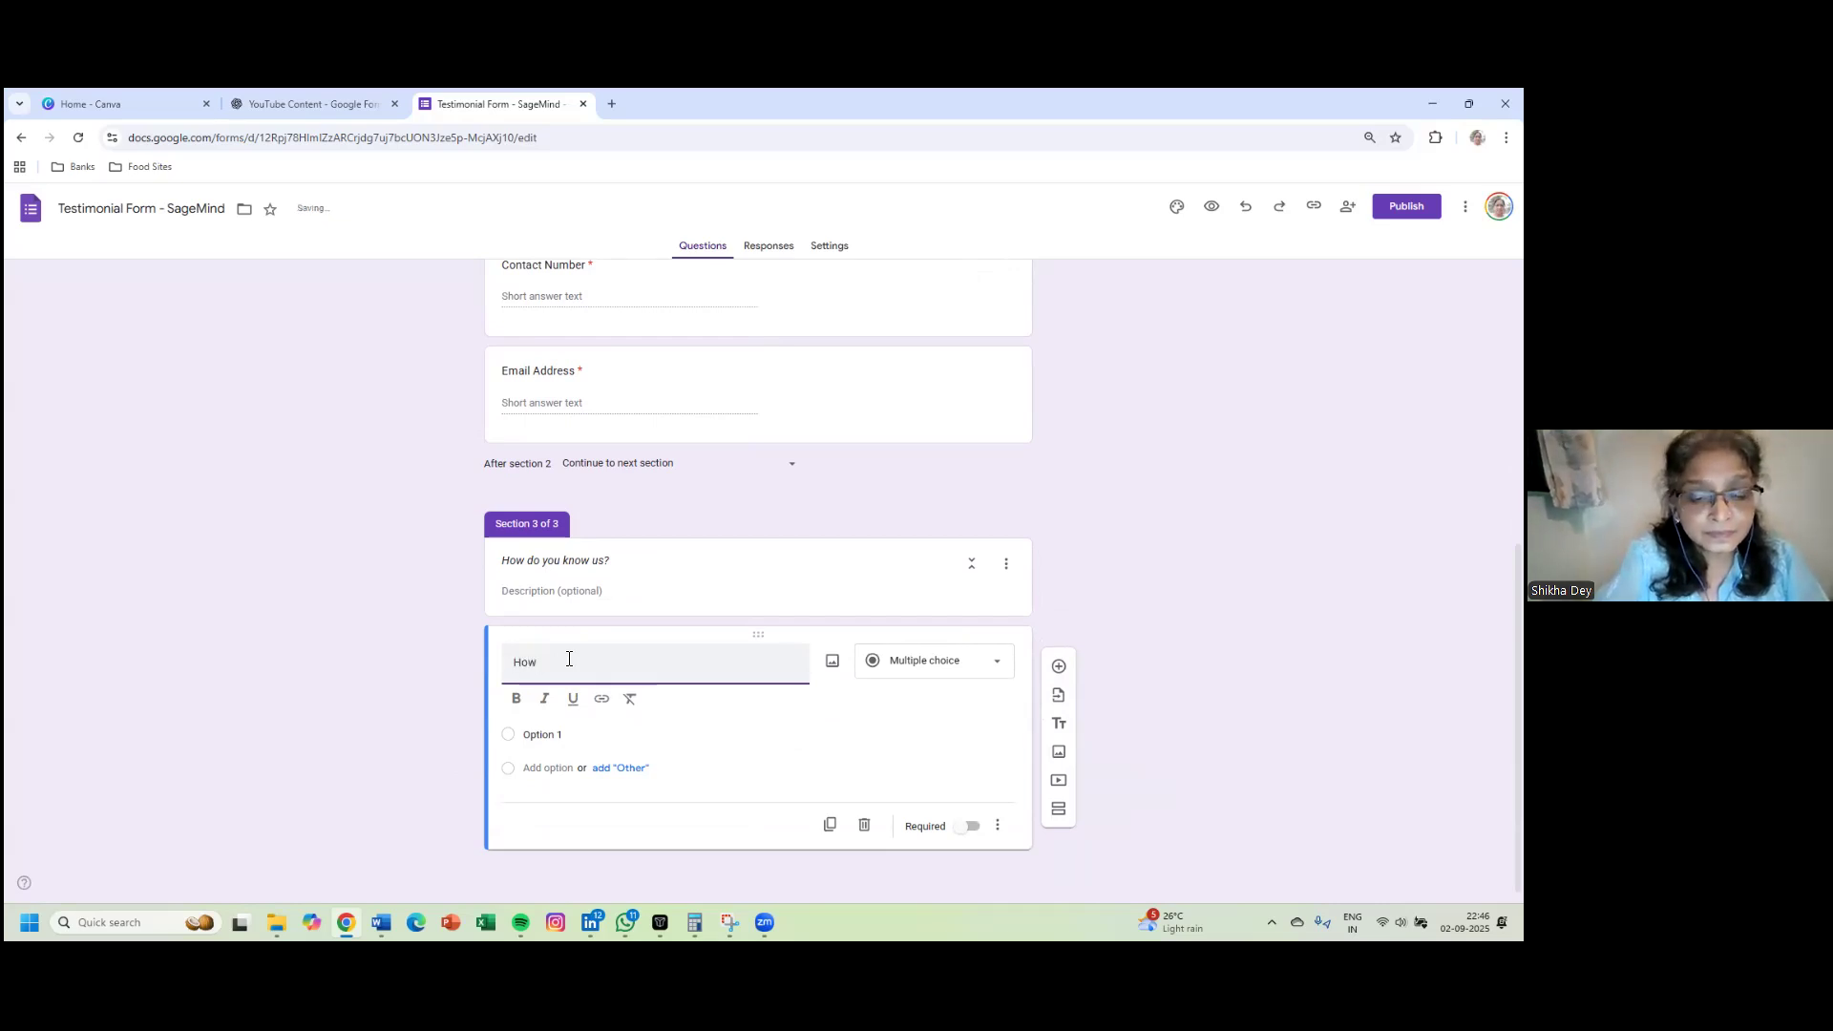
text( do you le)
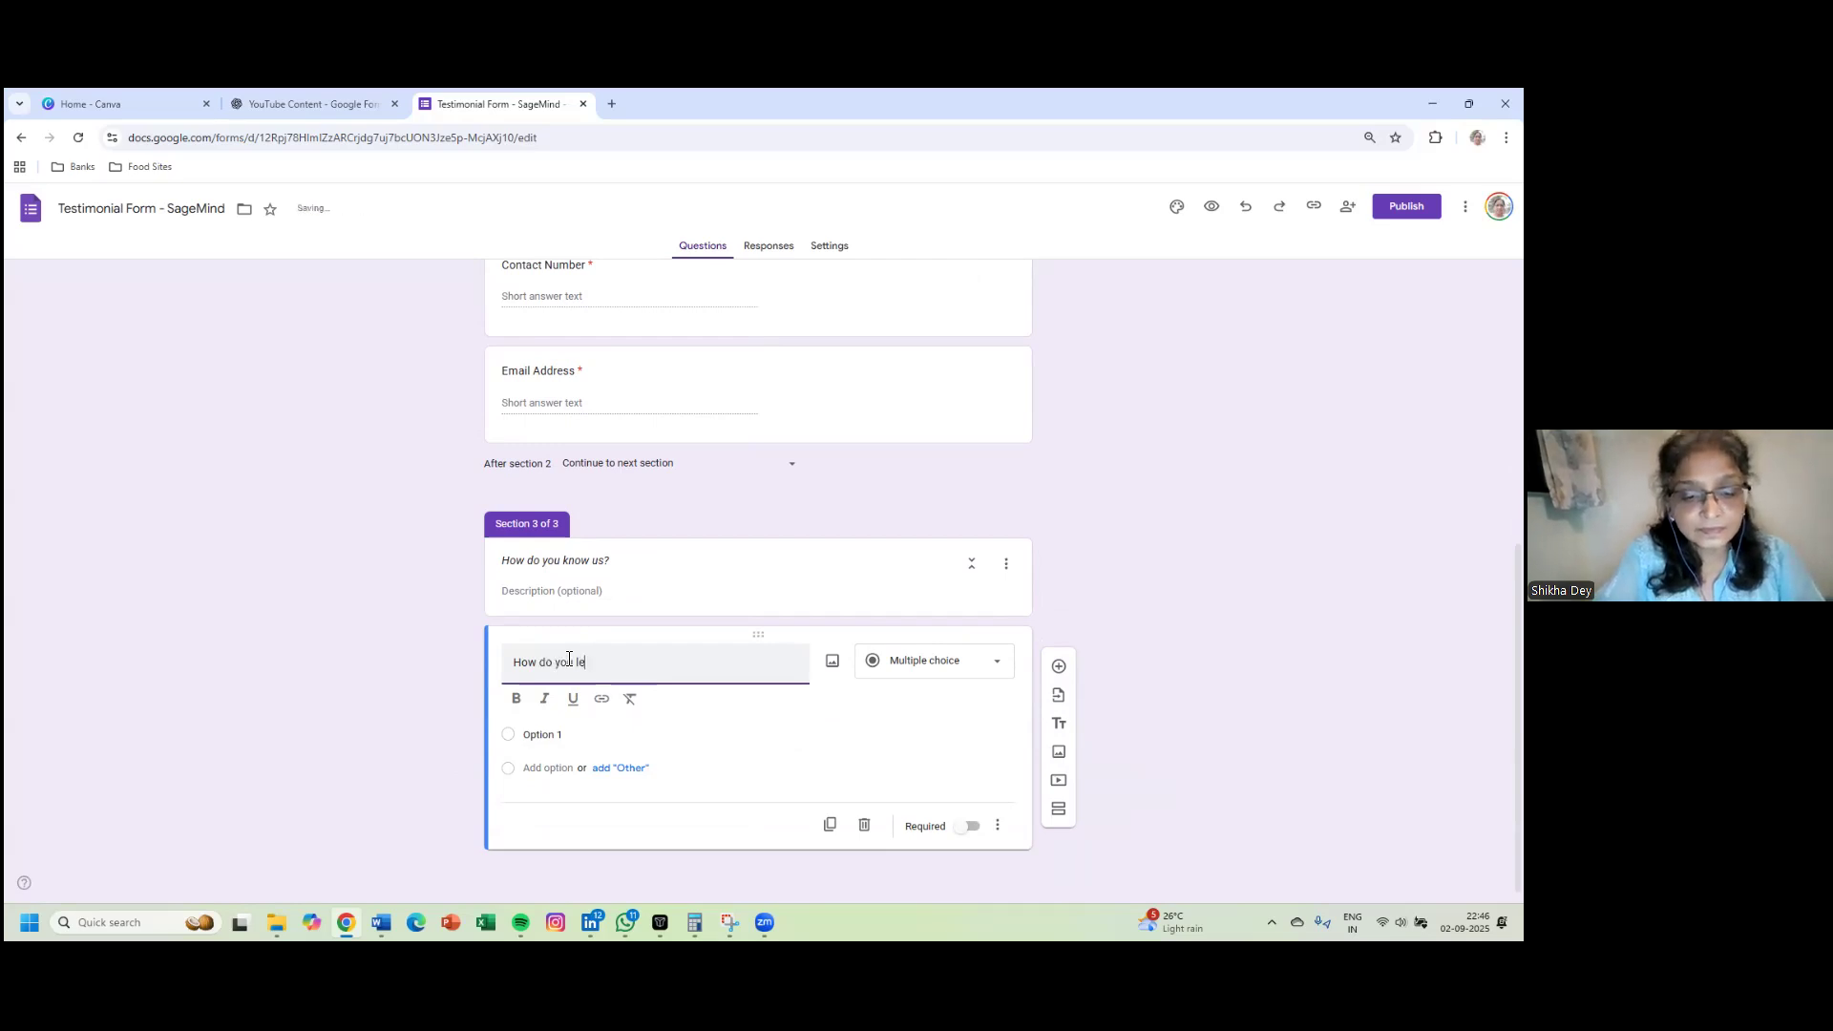
text(arn abo)
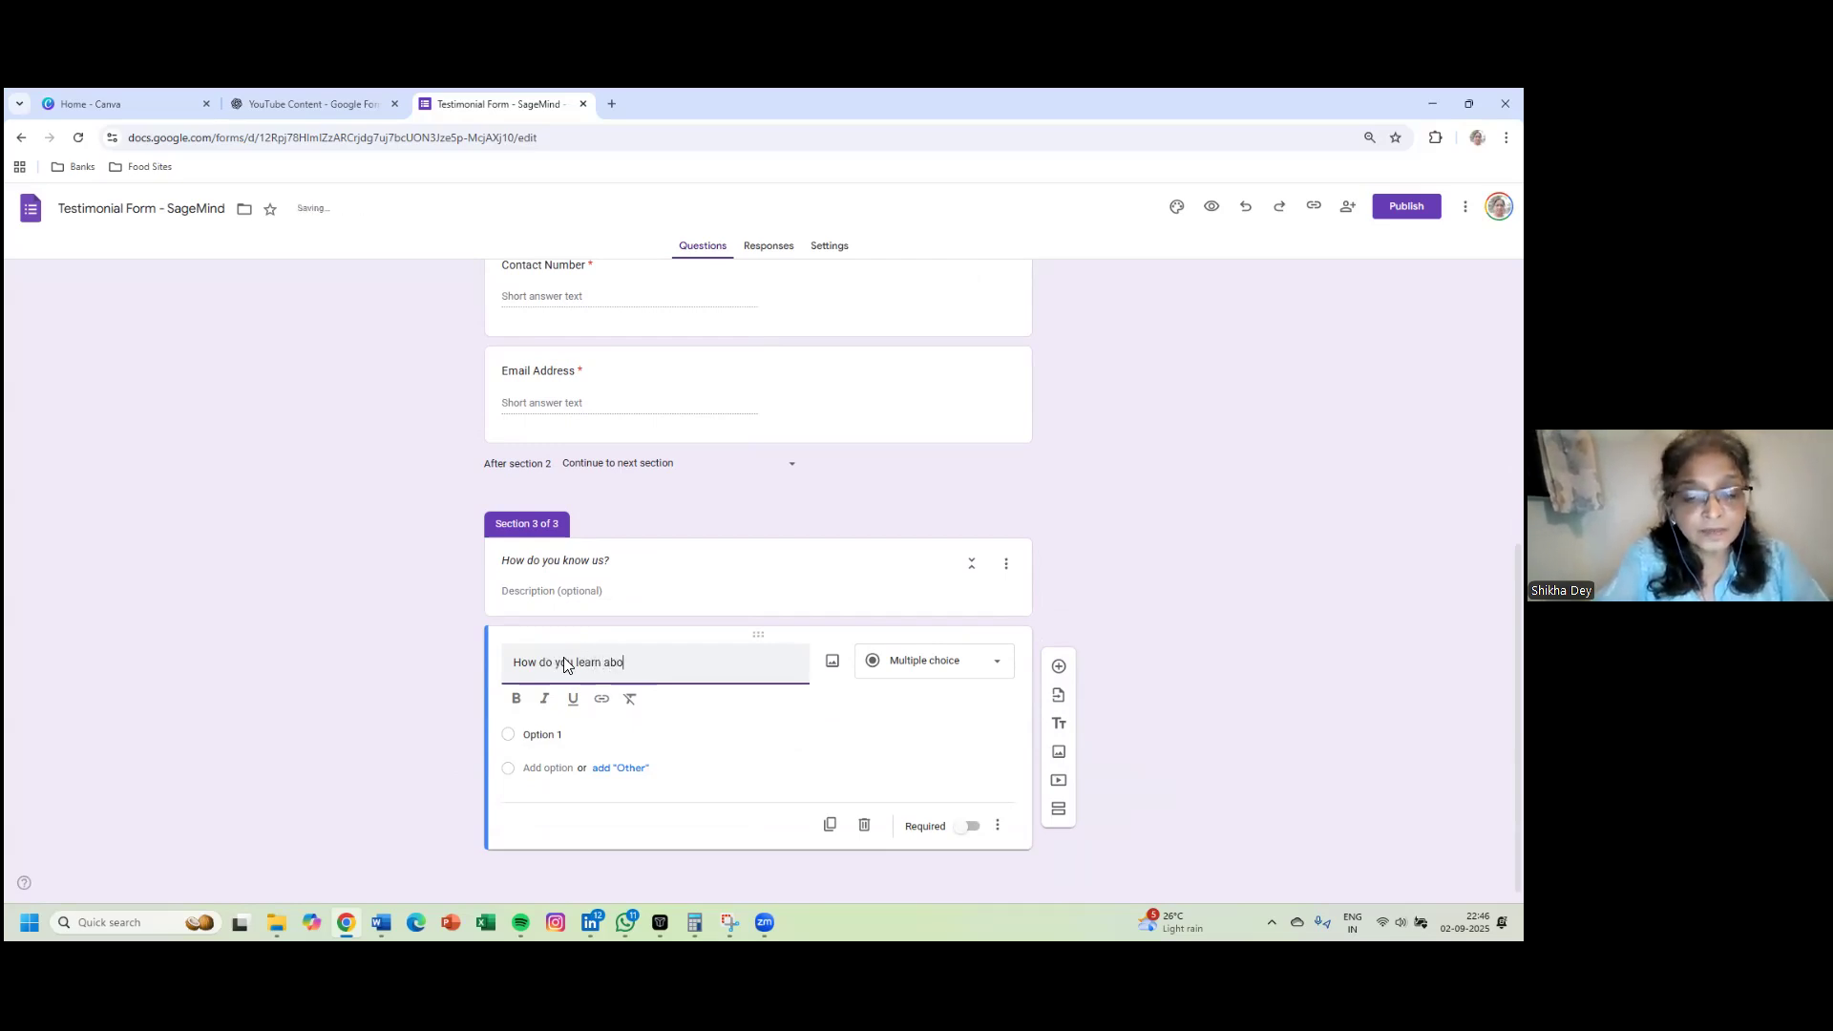
text(ut SageMind)
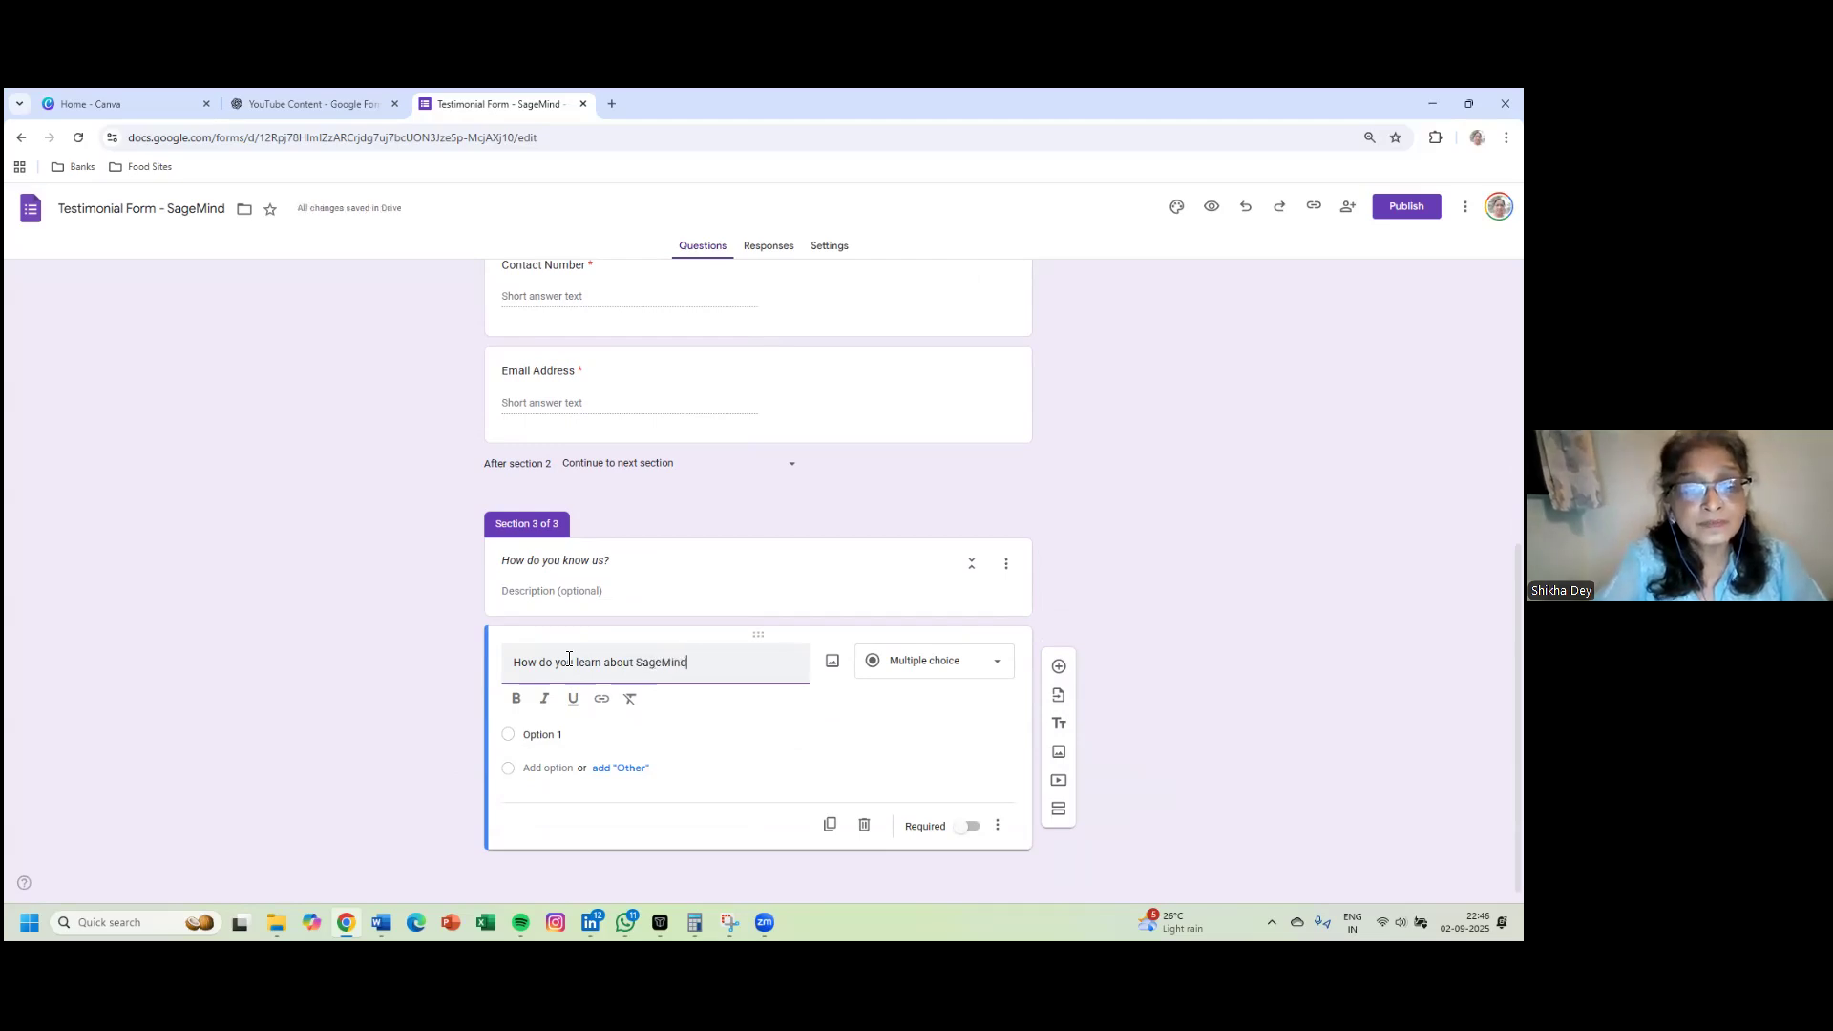
text(?)
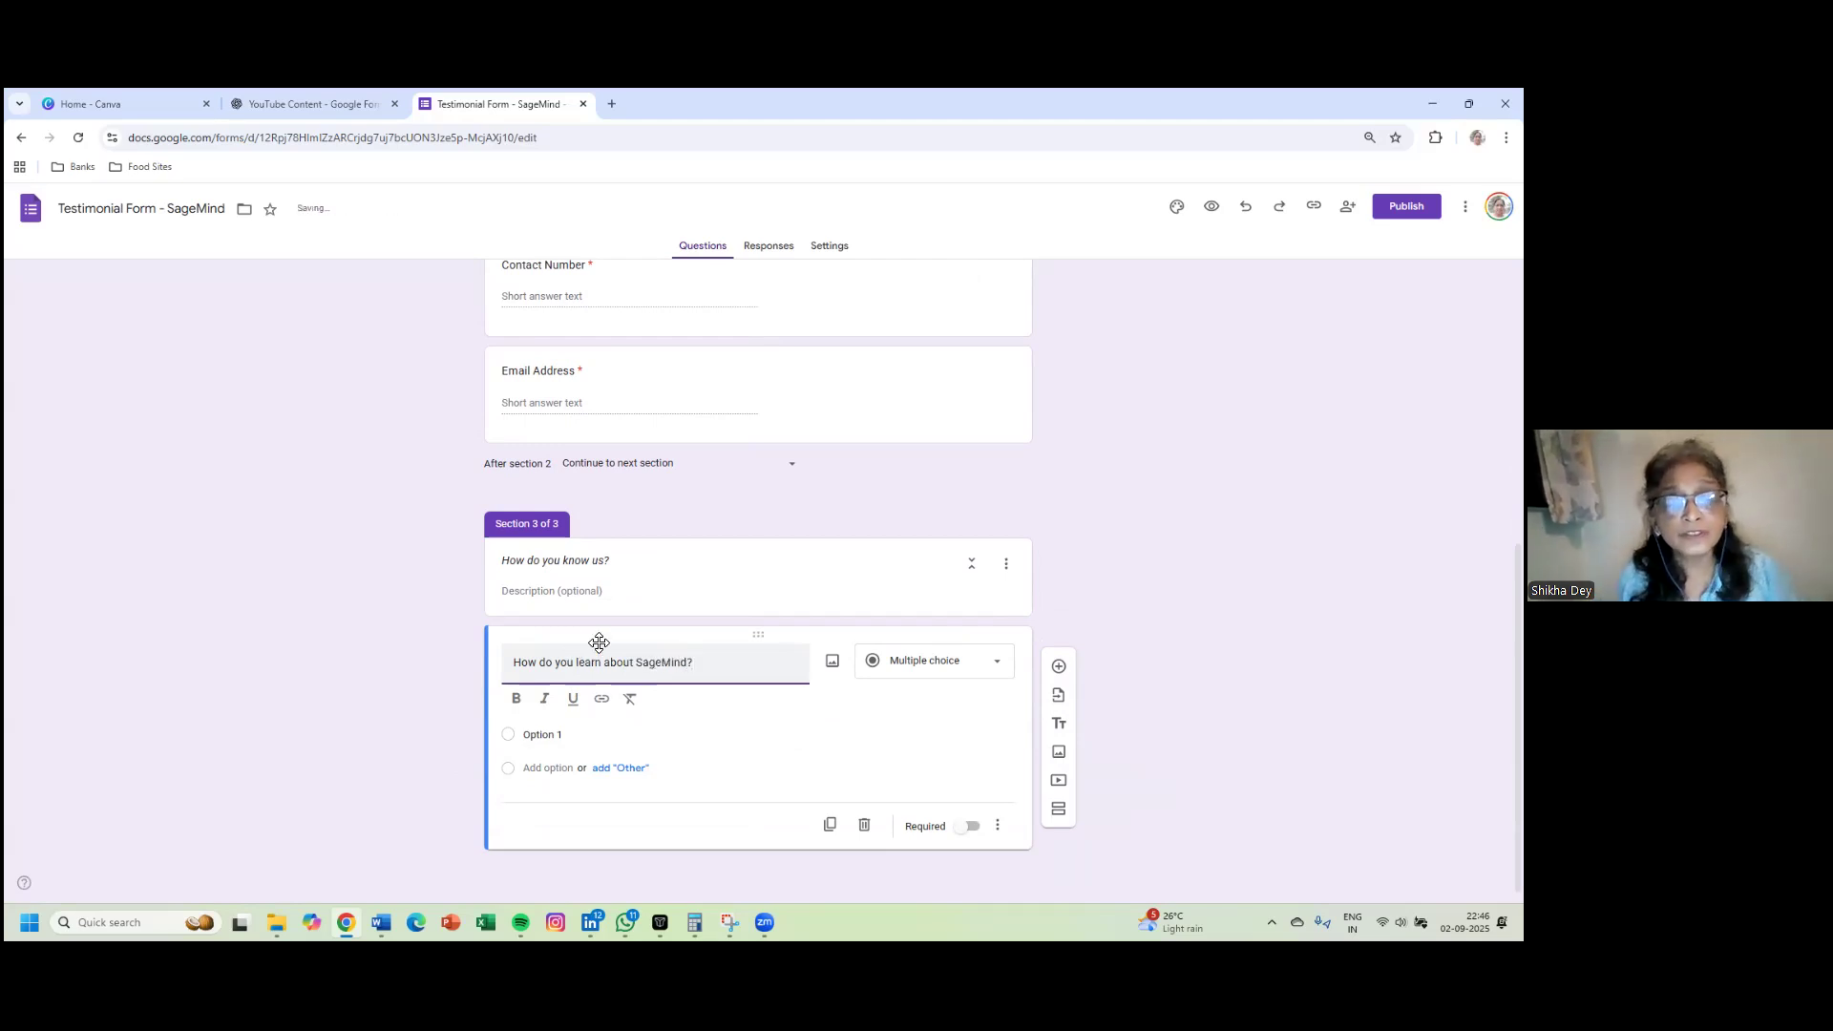
click(931, 663)
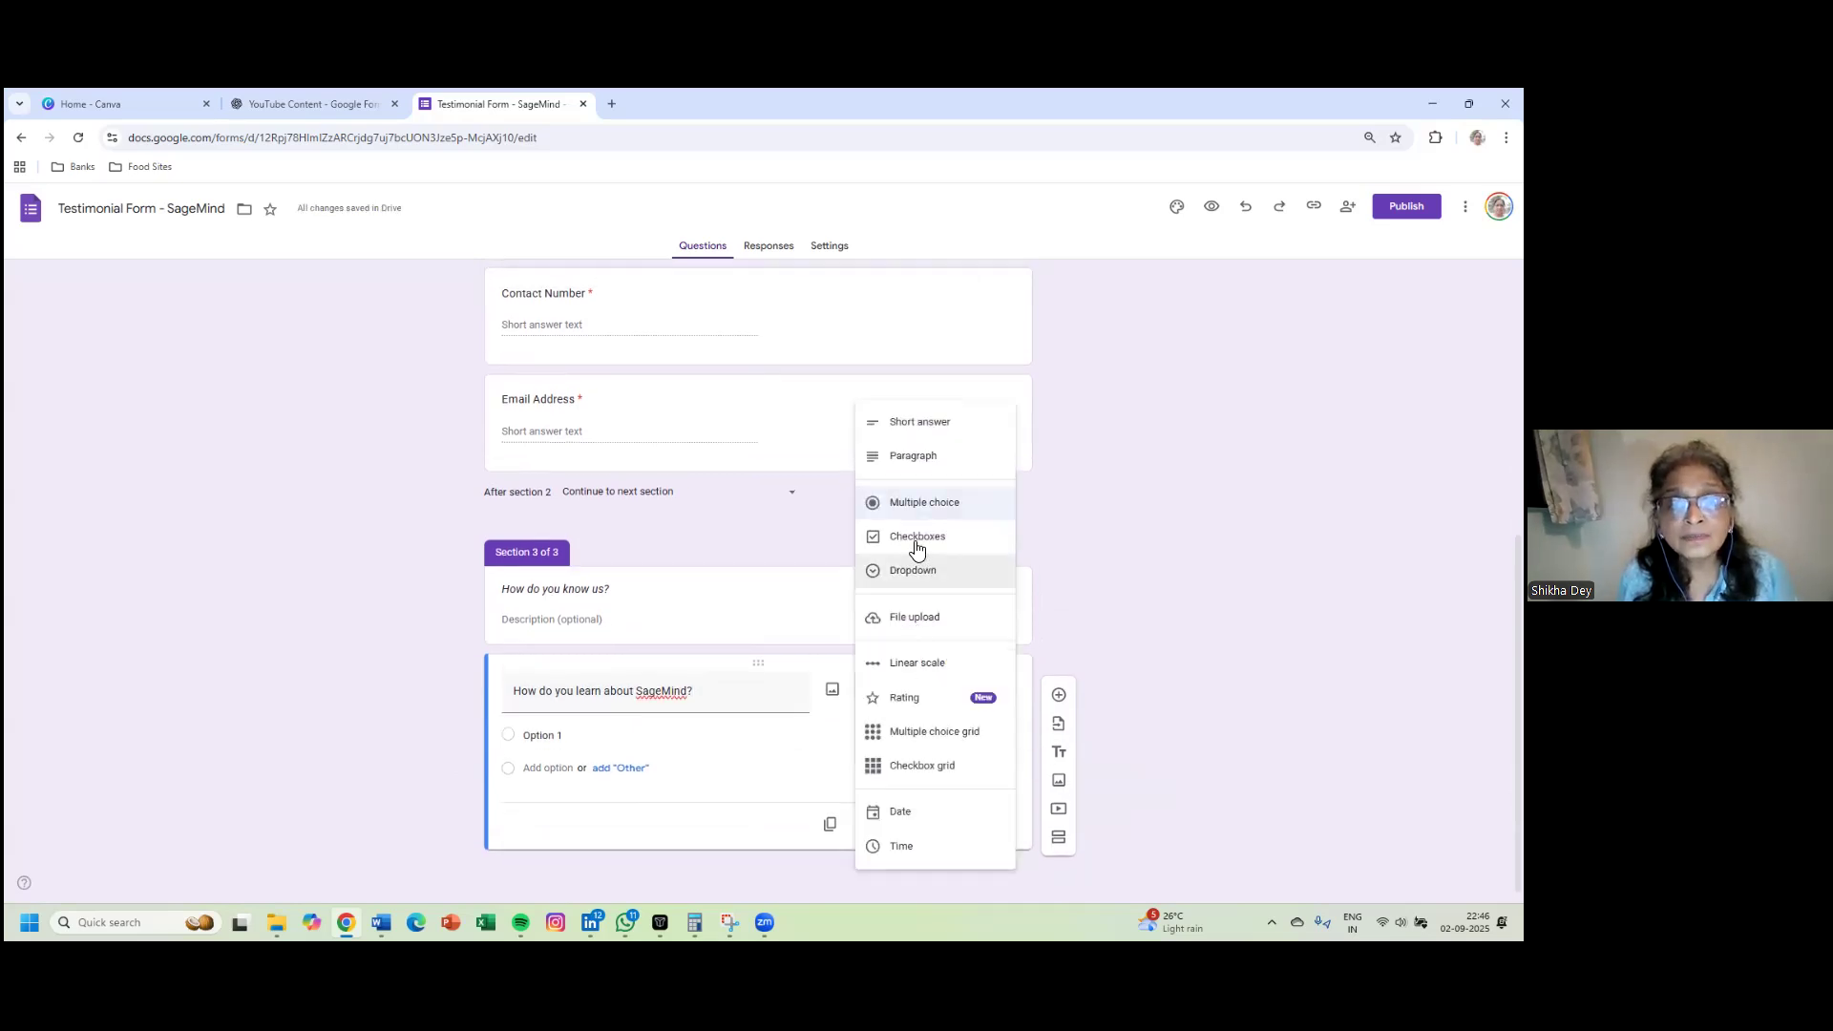
click(918, 537)
- Enter options Through a Friend, YouTube, Facebook, Instagram and LinkedIn
click(571, 735)
text(Through)
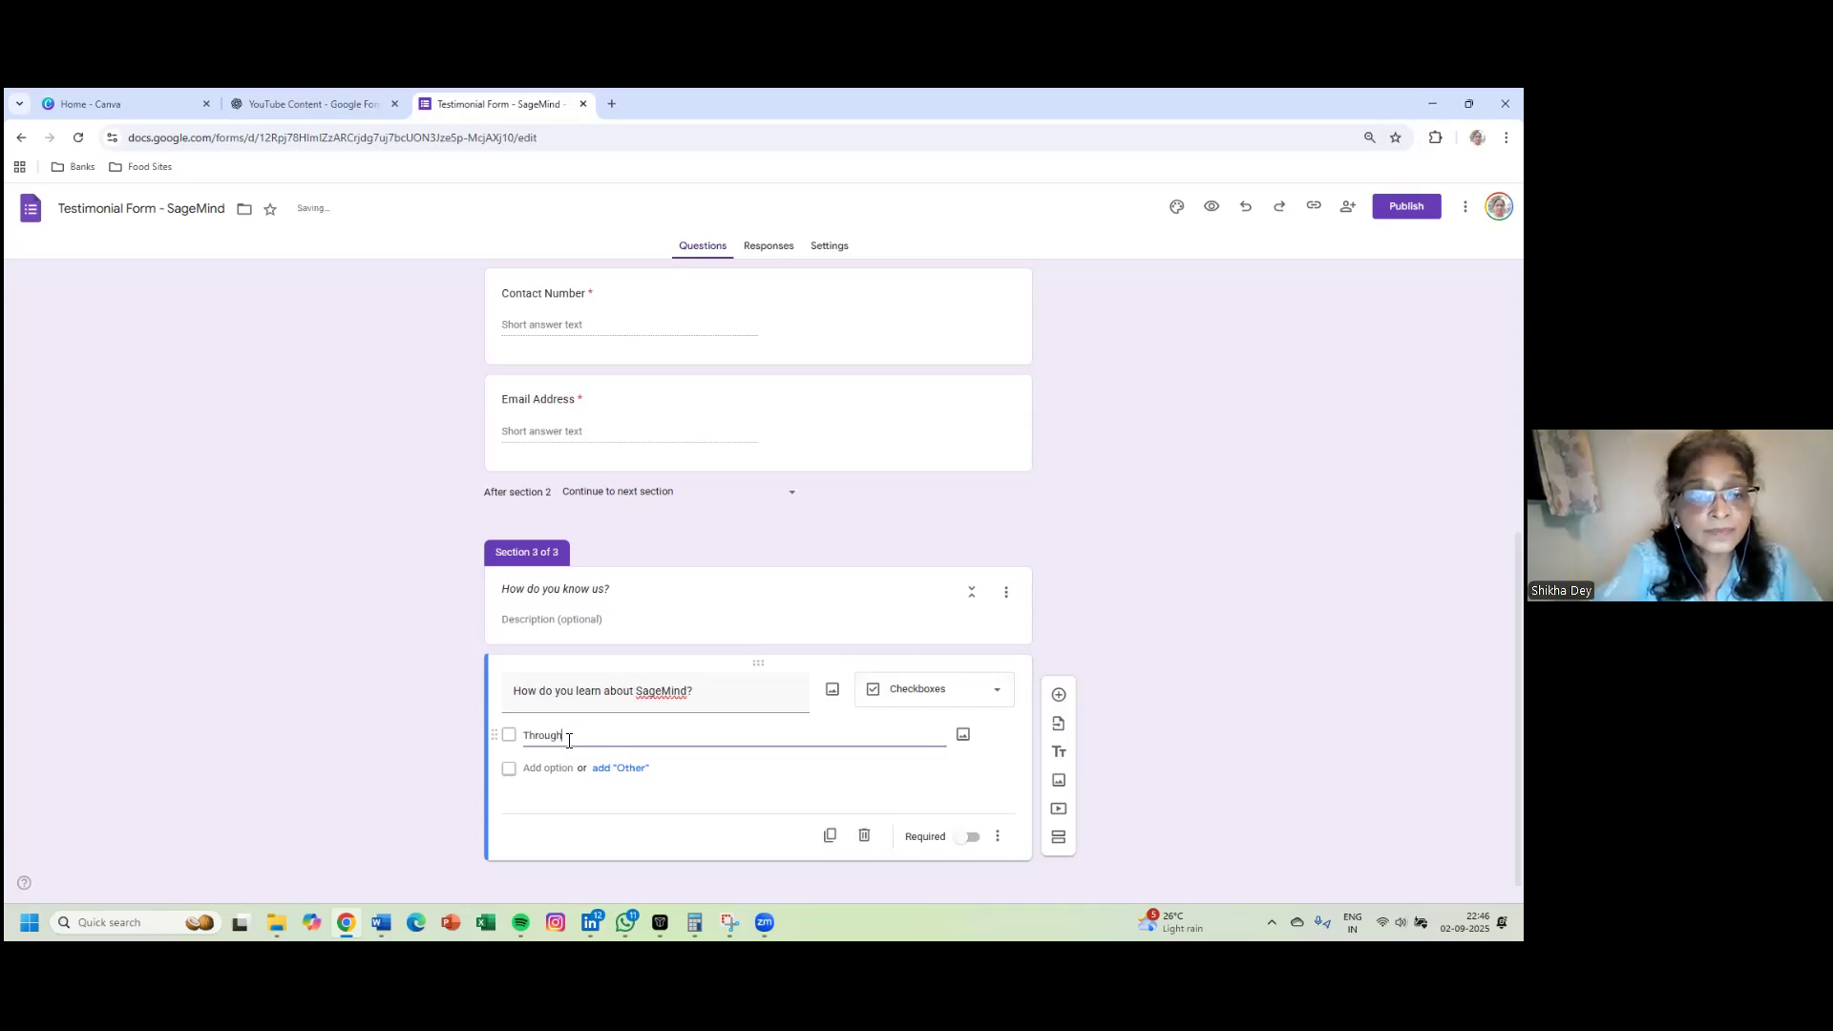
text( a Friend)
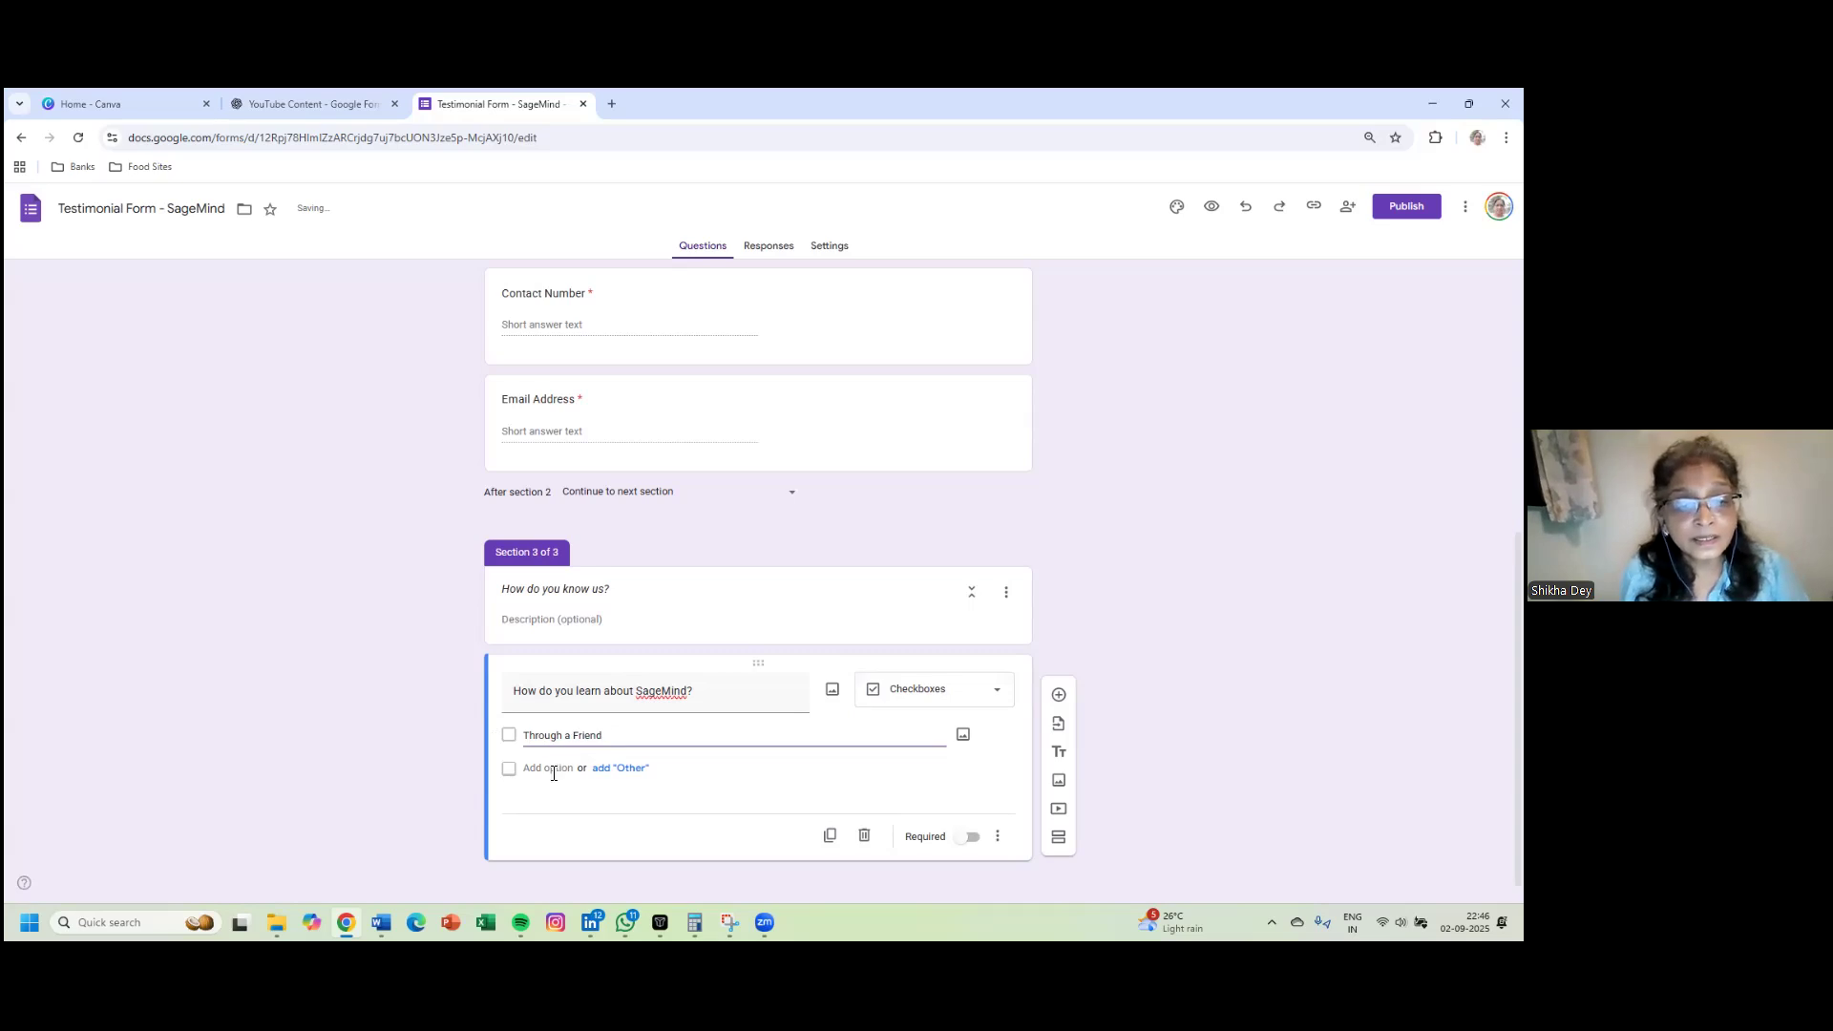
click(554, 770)
text(You)
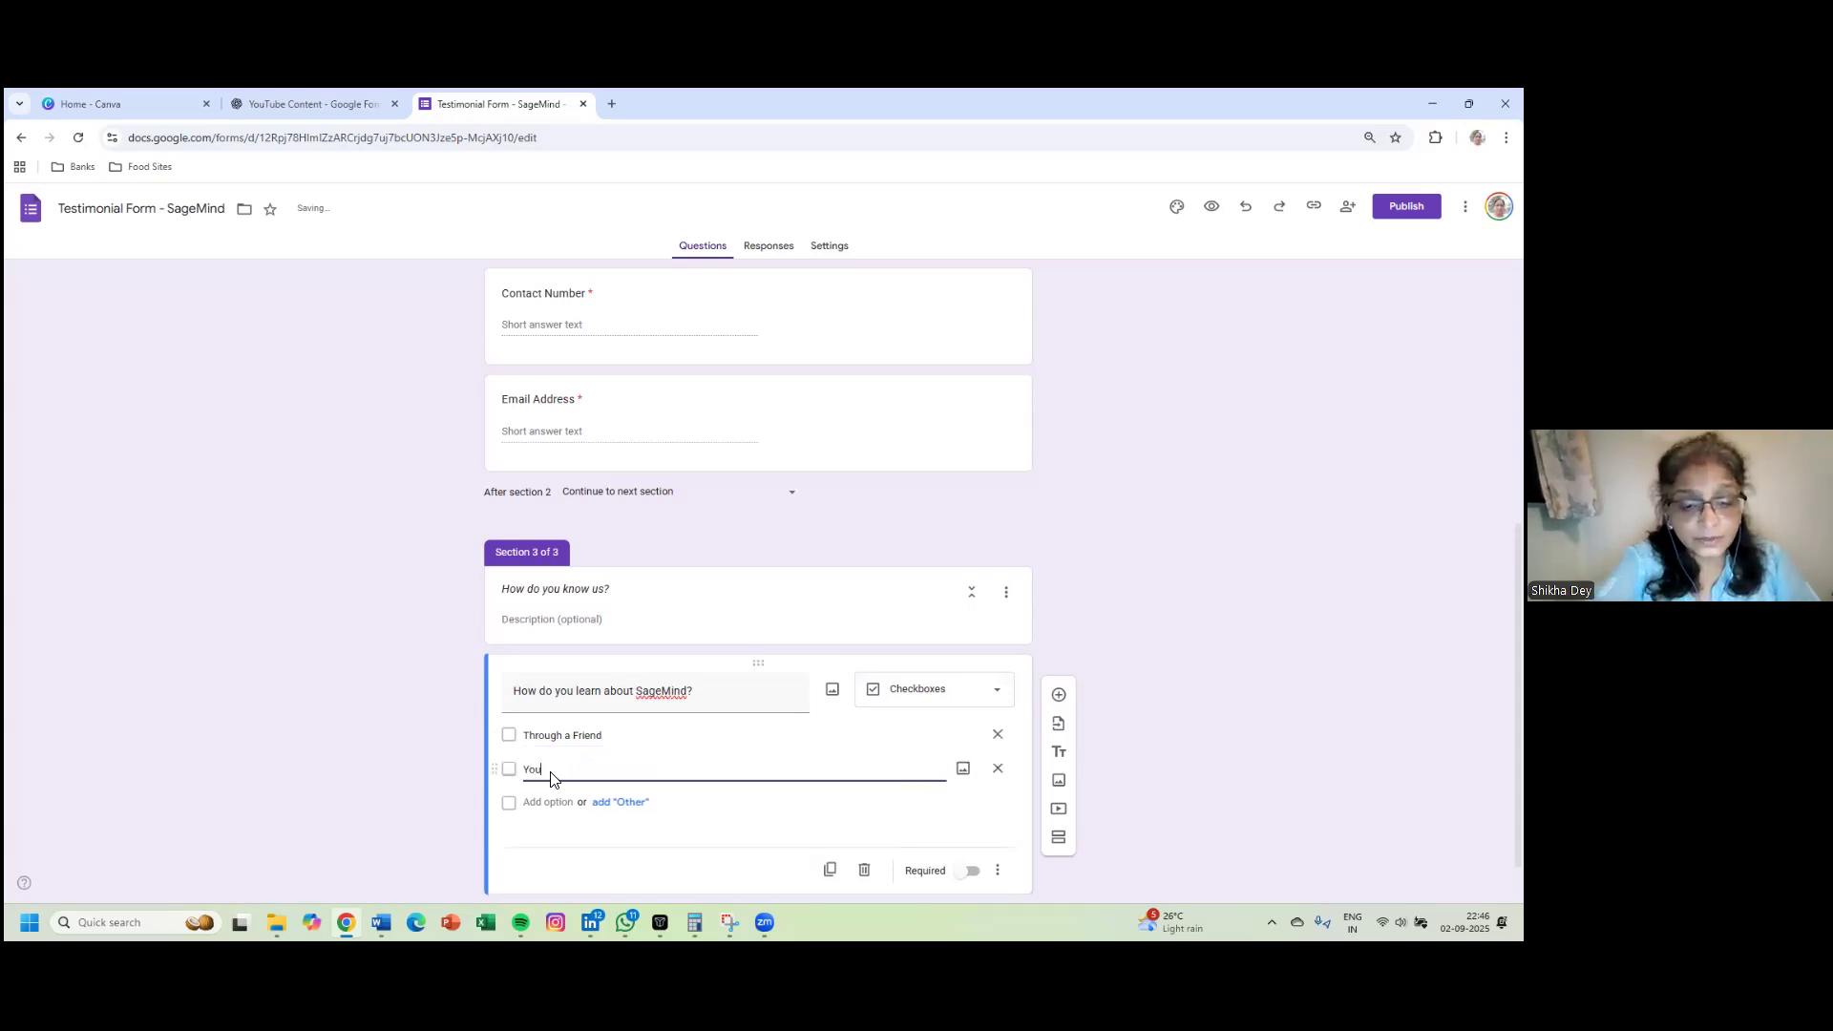
text(Tube)
click(548, 805)
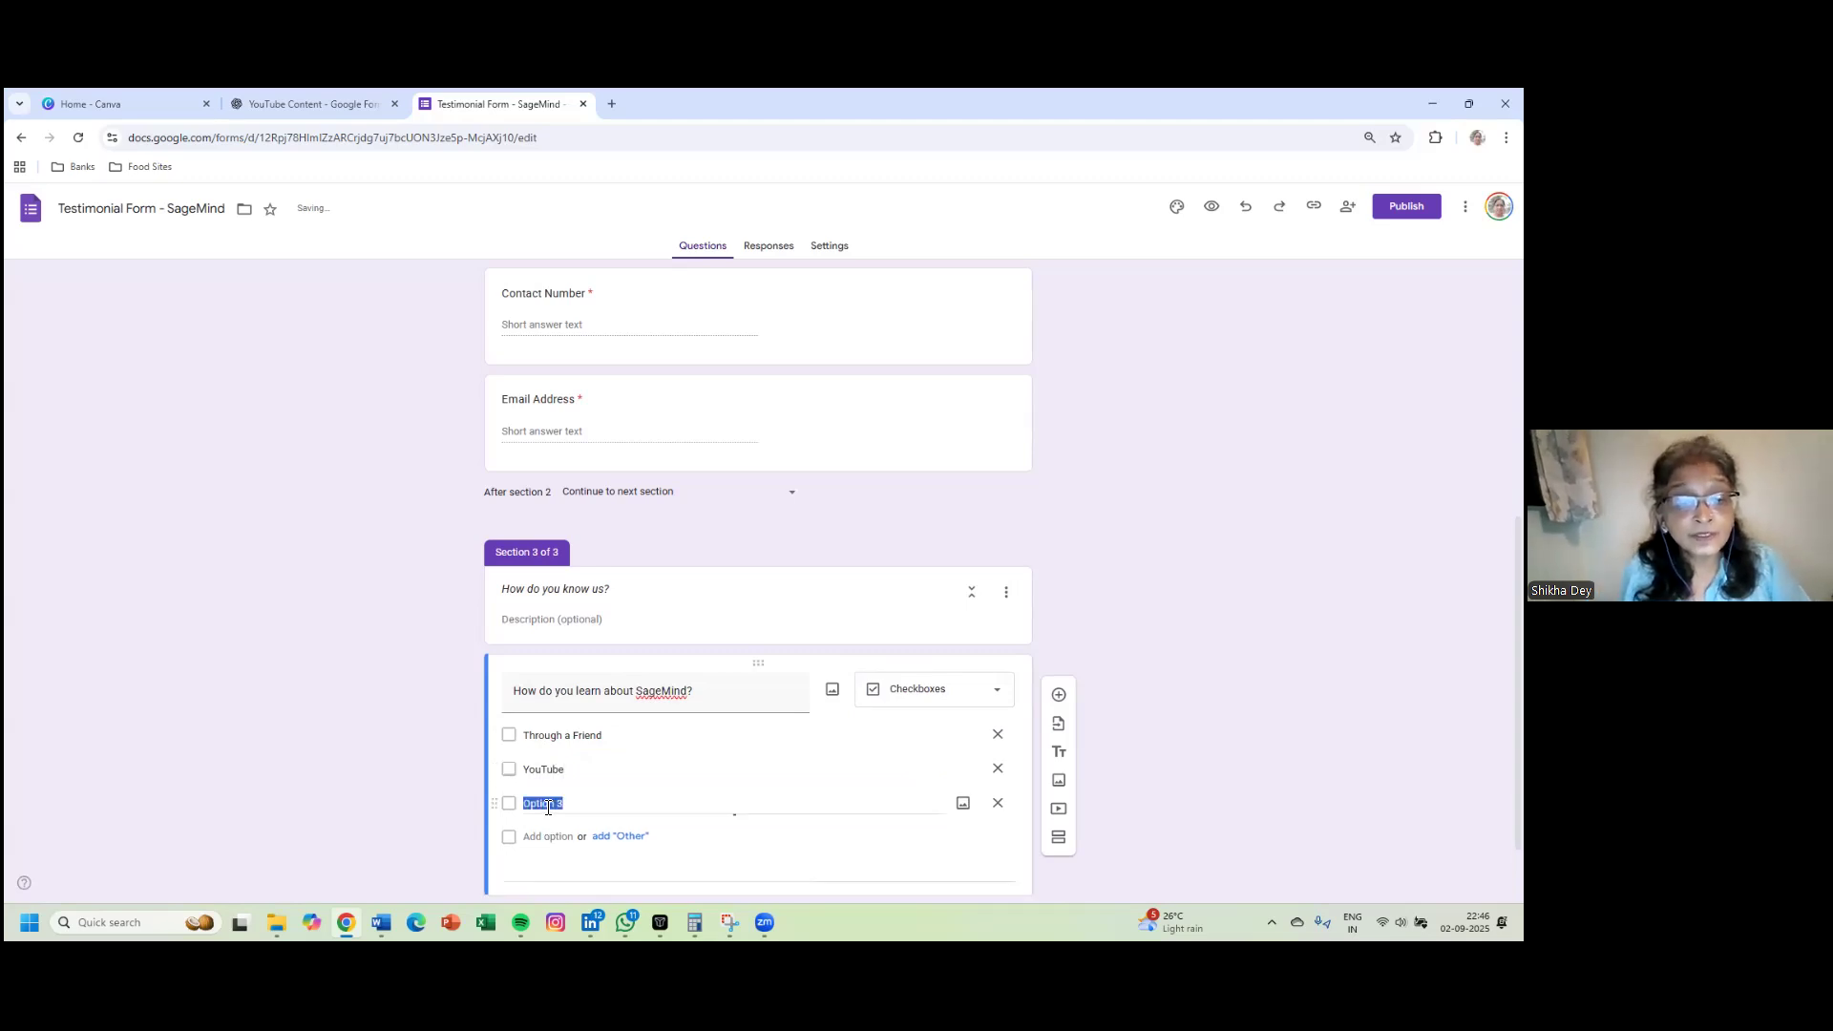
text(Facebook)
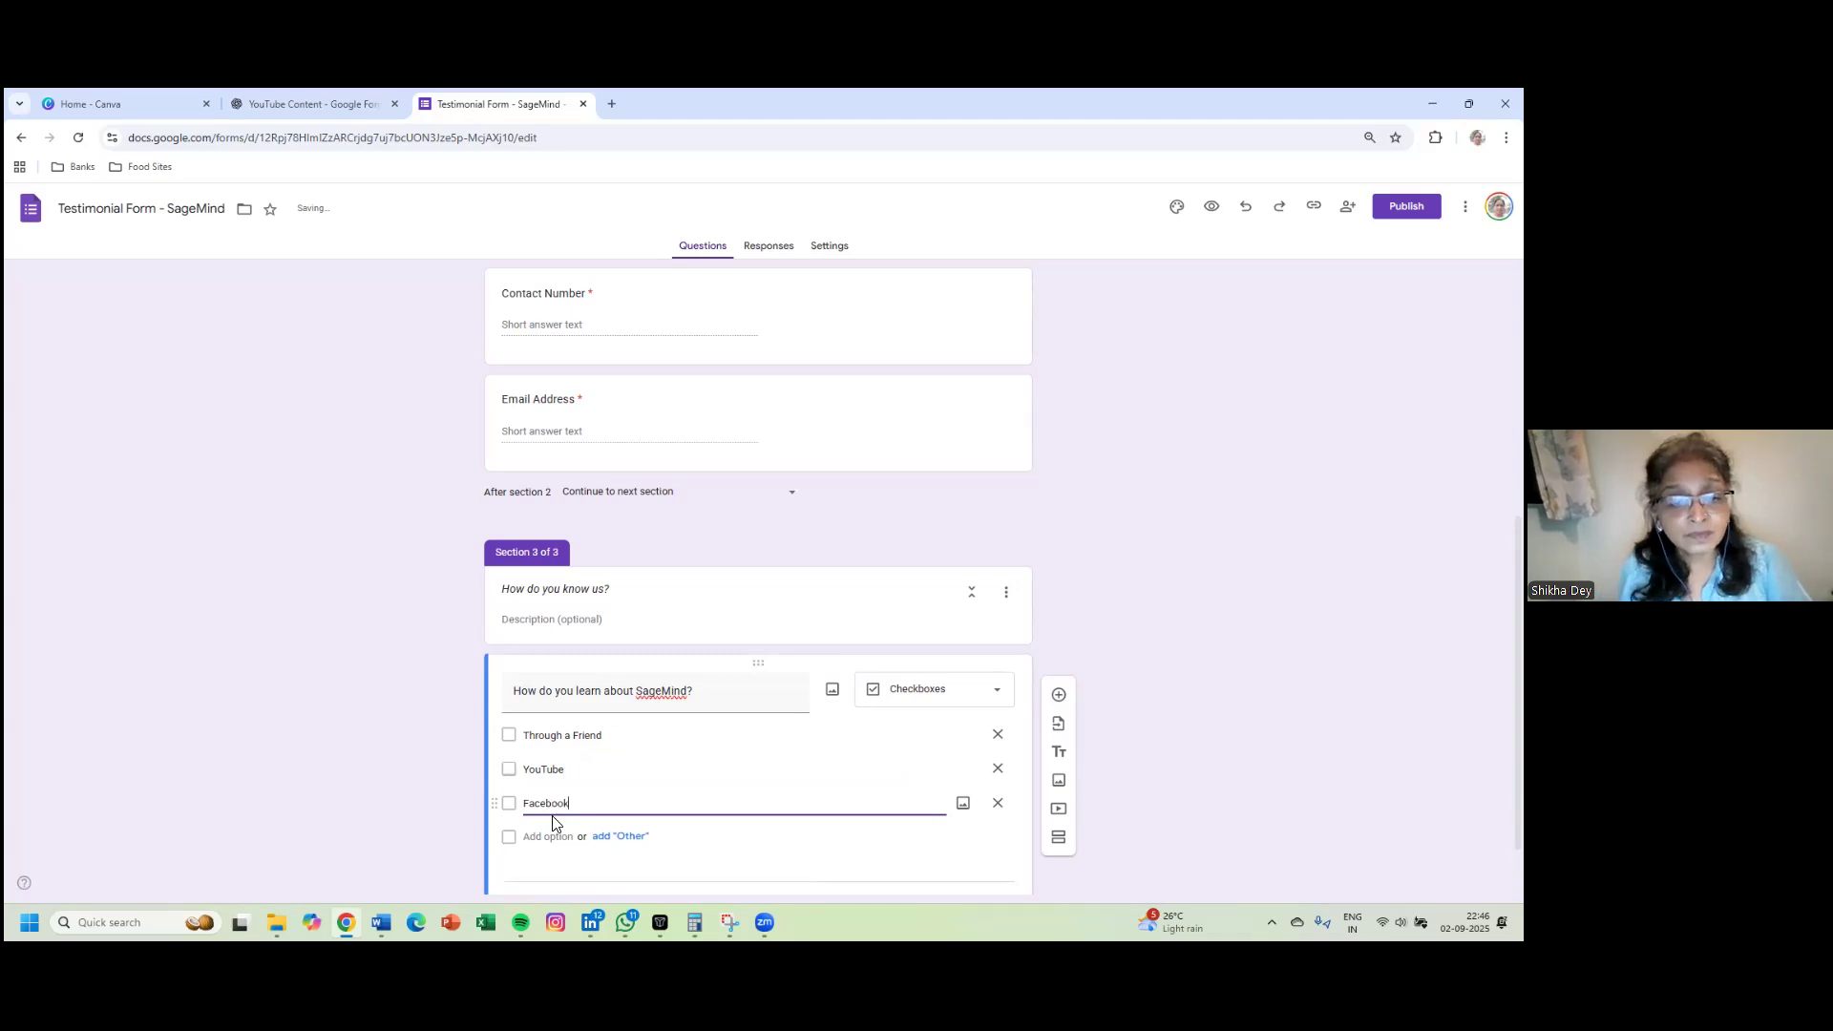
click(555, 839)
click(555, 839)
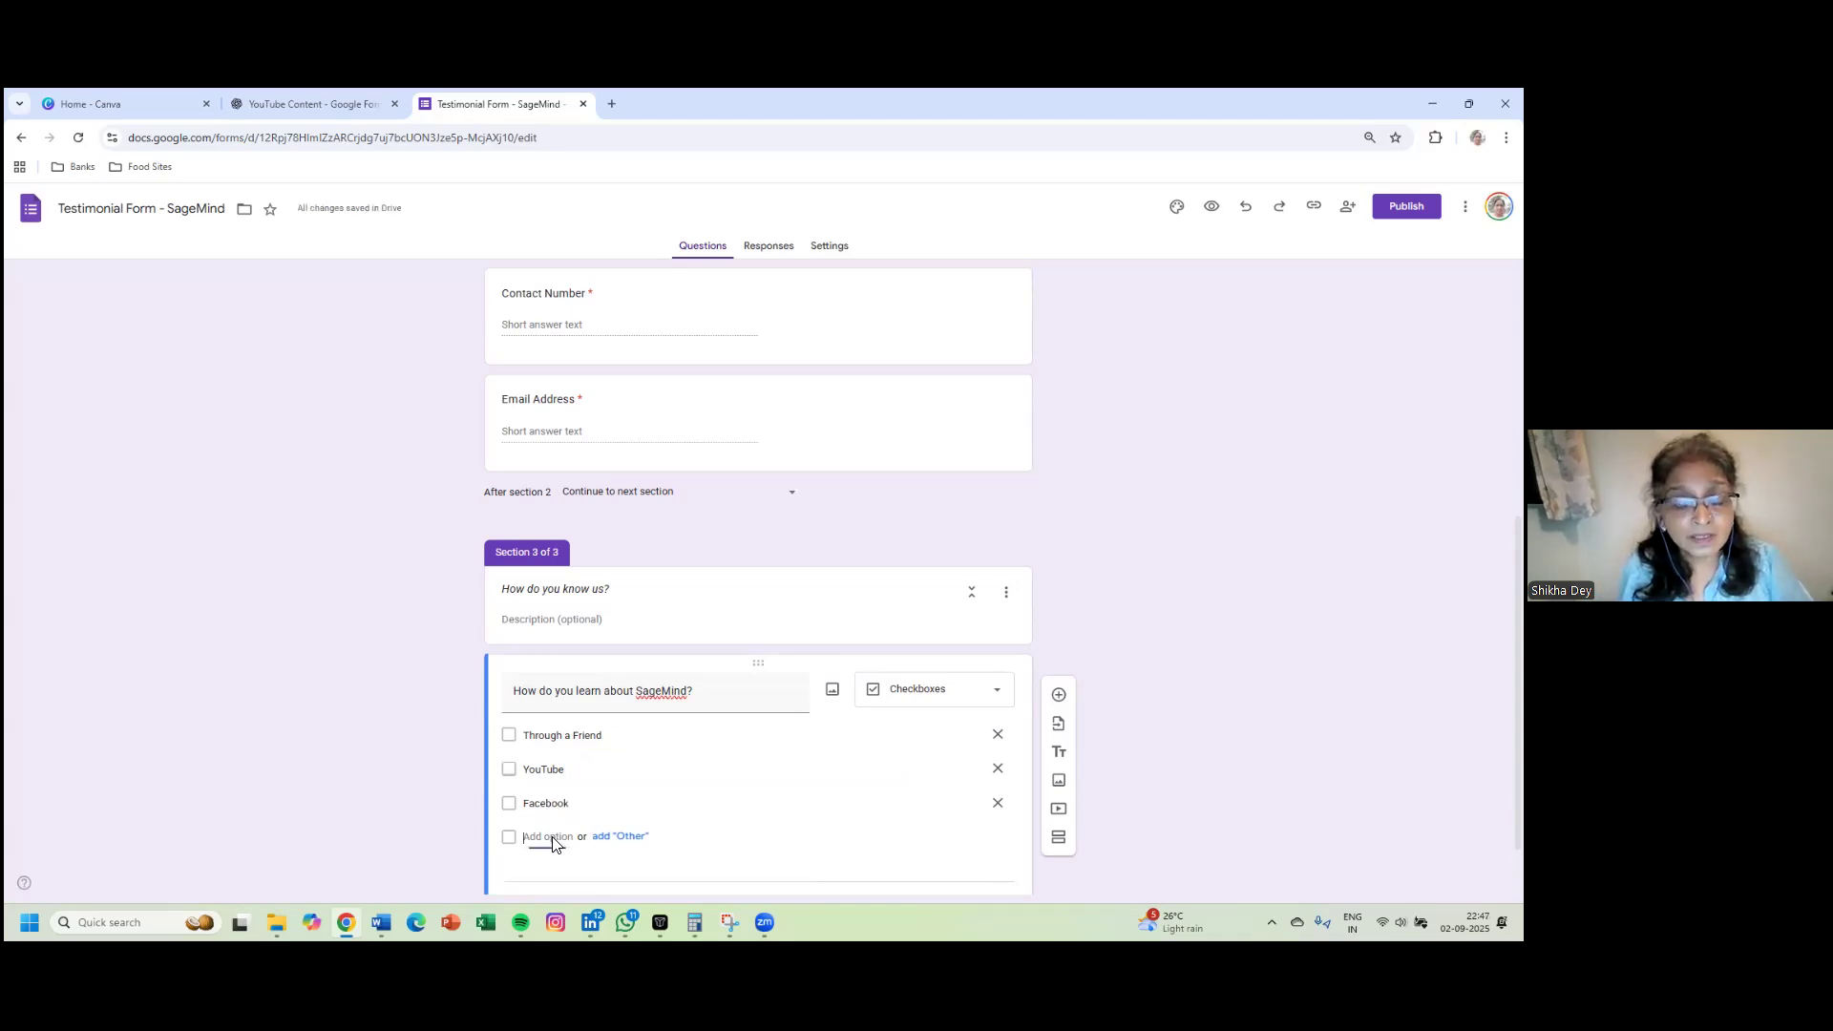
text(Instagram)
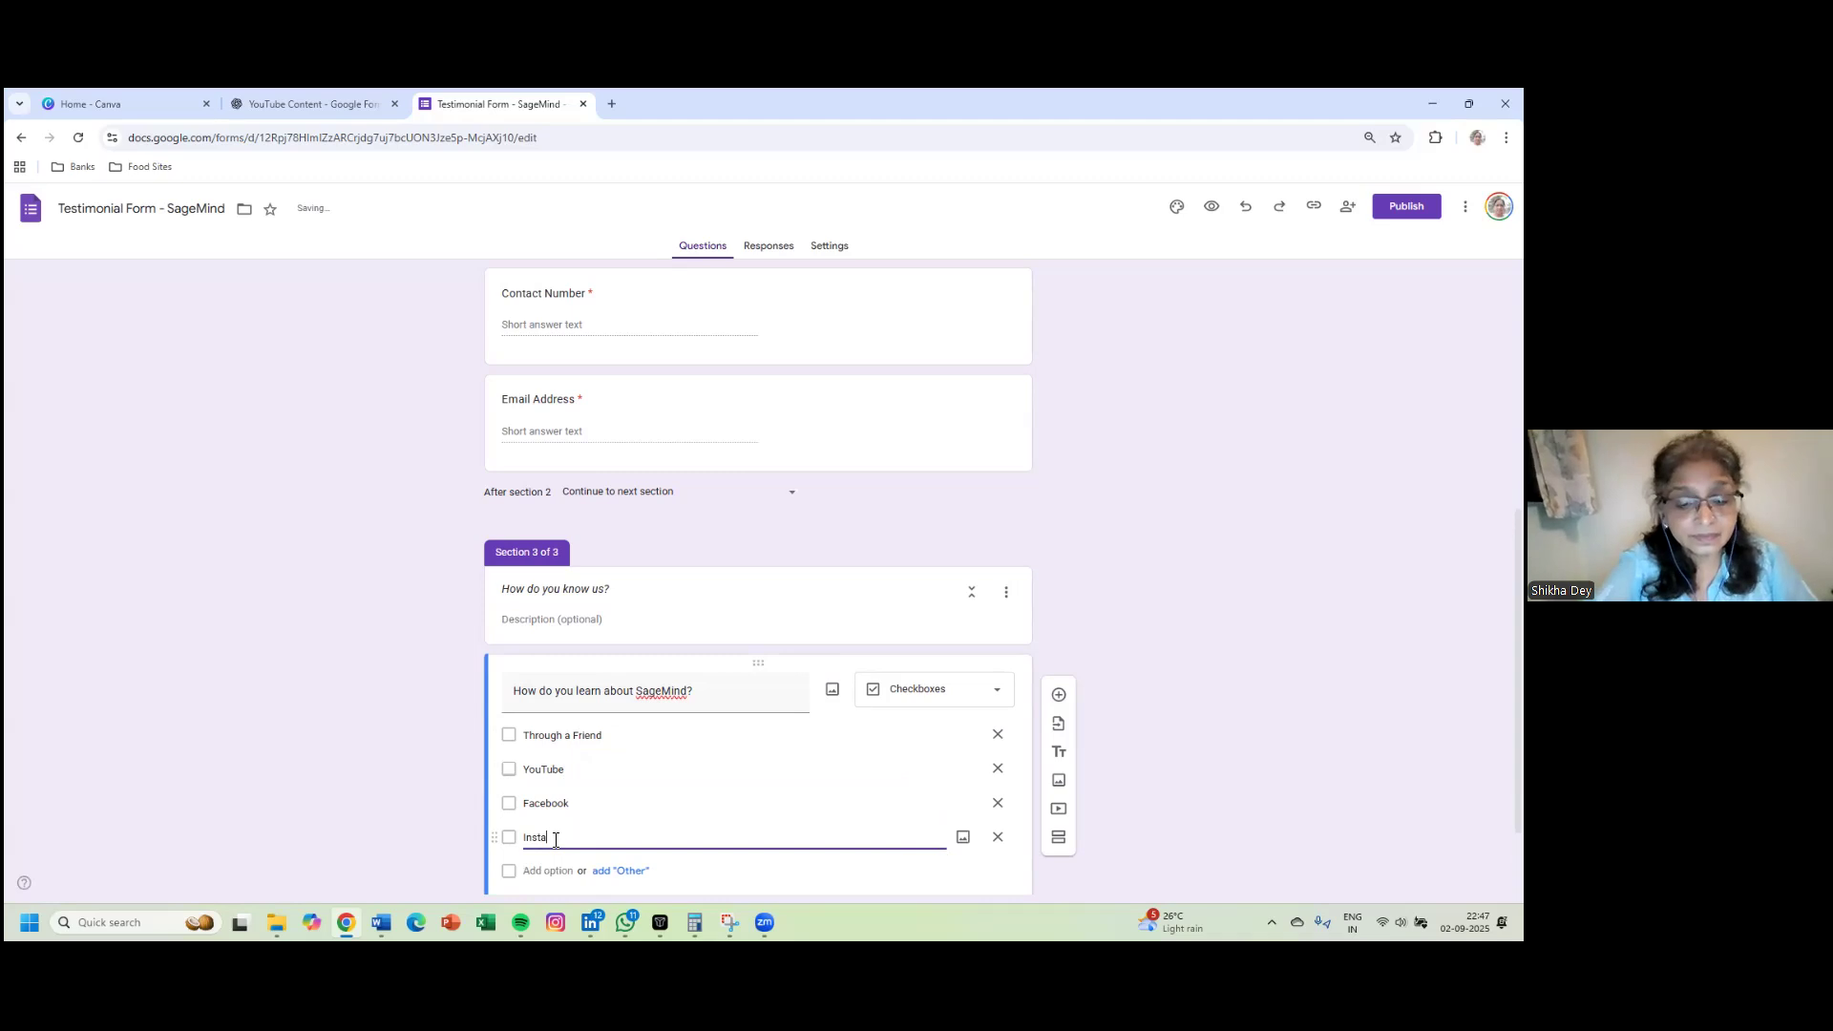
click(556, 884)
scroll(726, 811, down, 1)
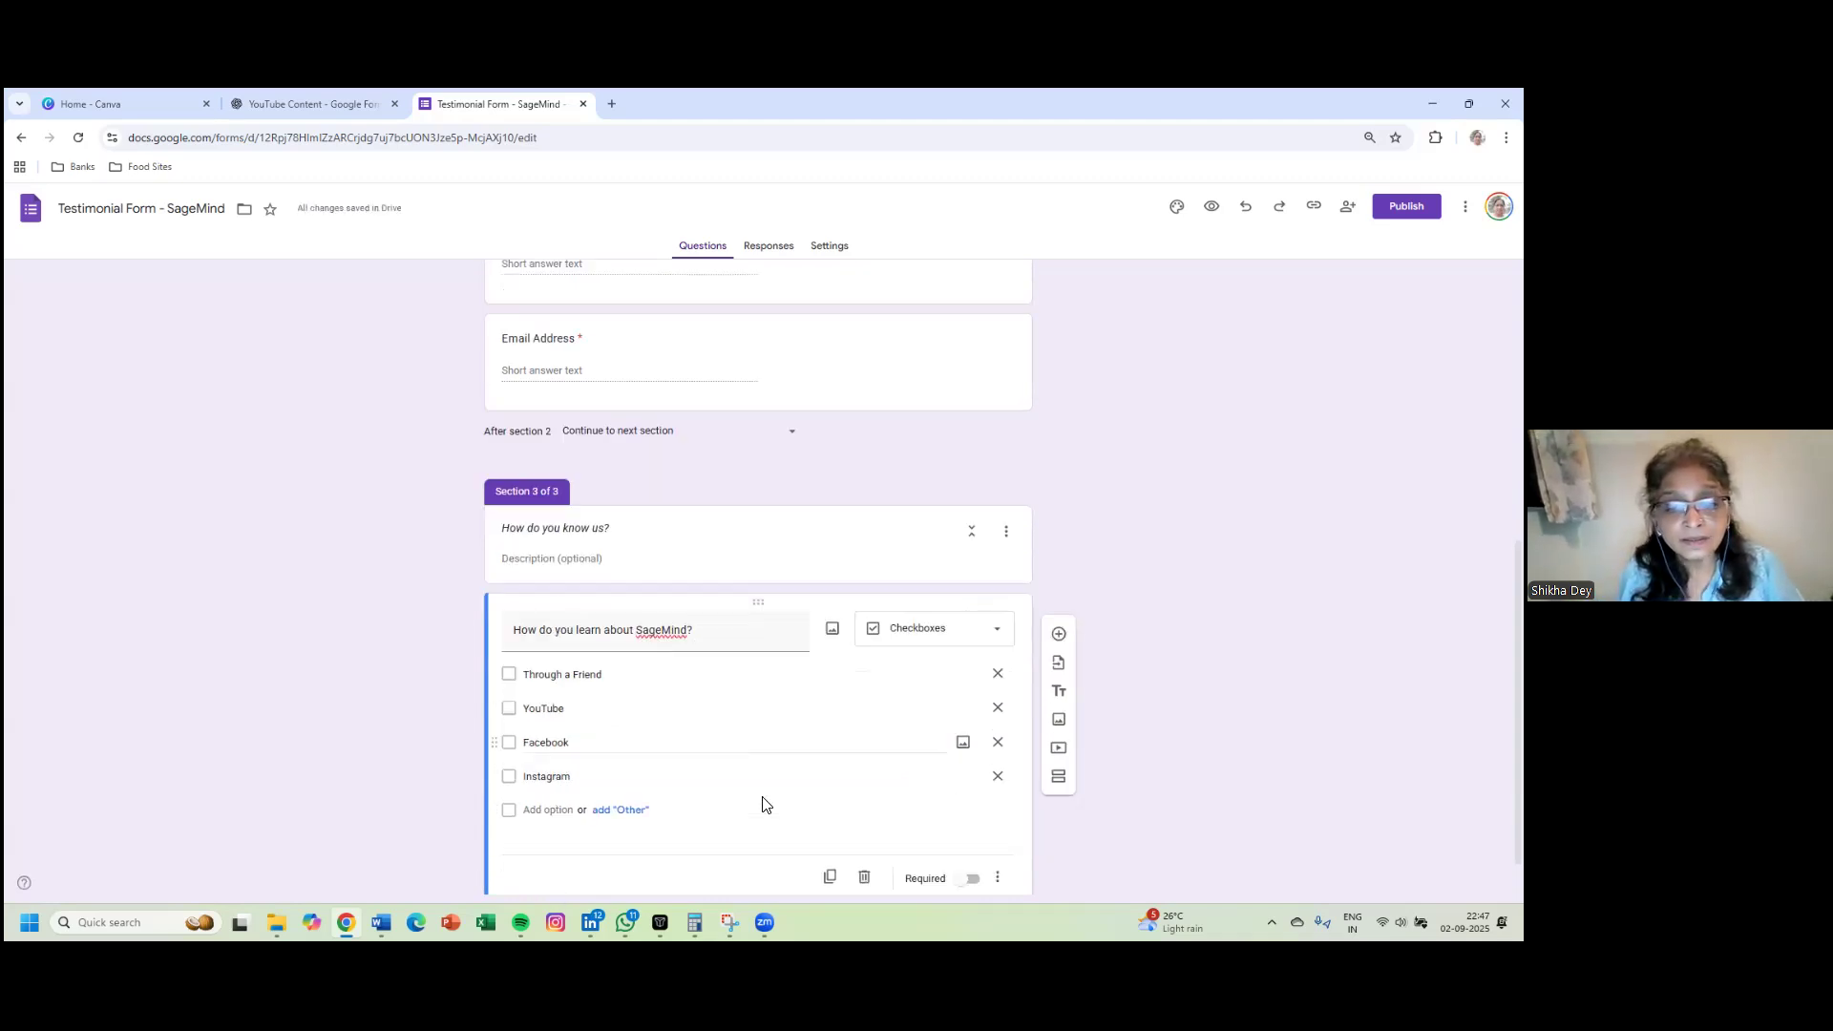
click(558, 757)
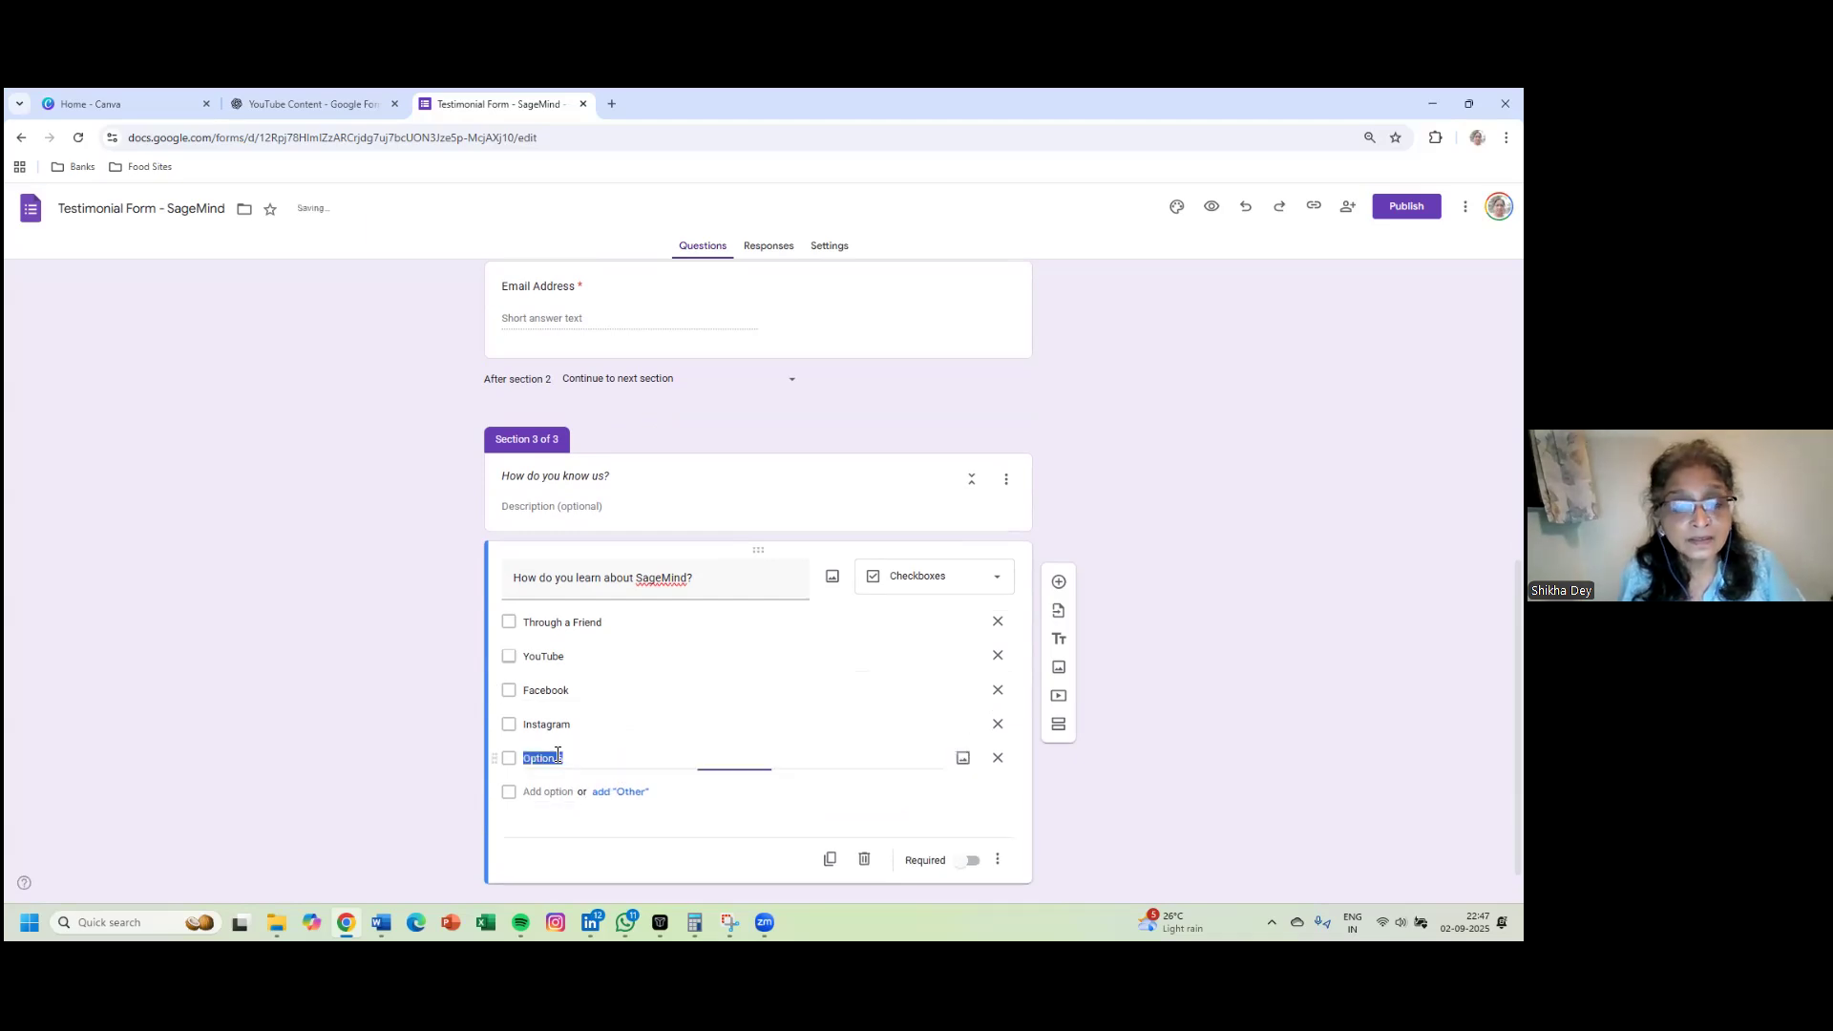
text(LinkedIN)
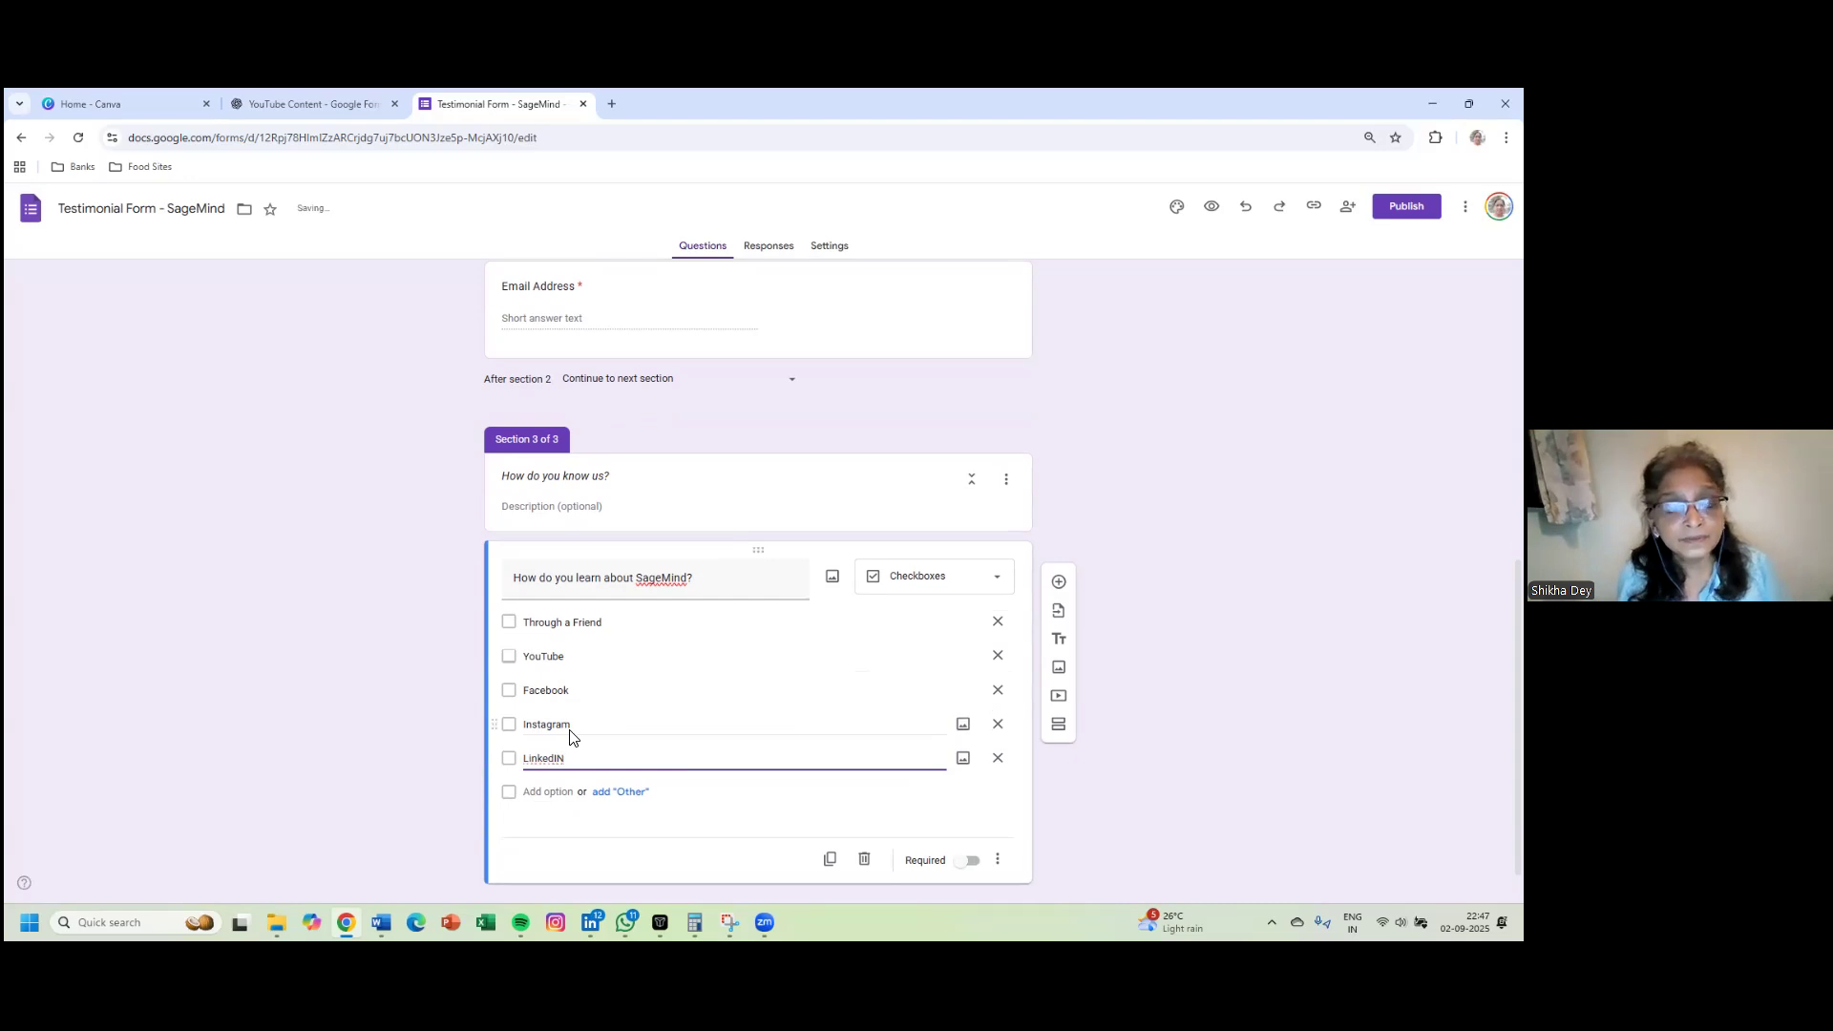
key(BackSpace)
key(BackSpace)
text(In)
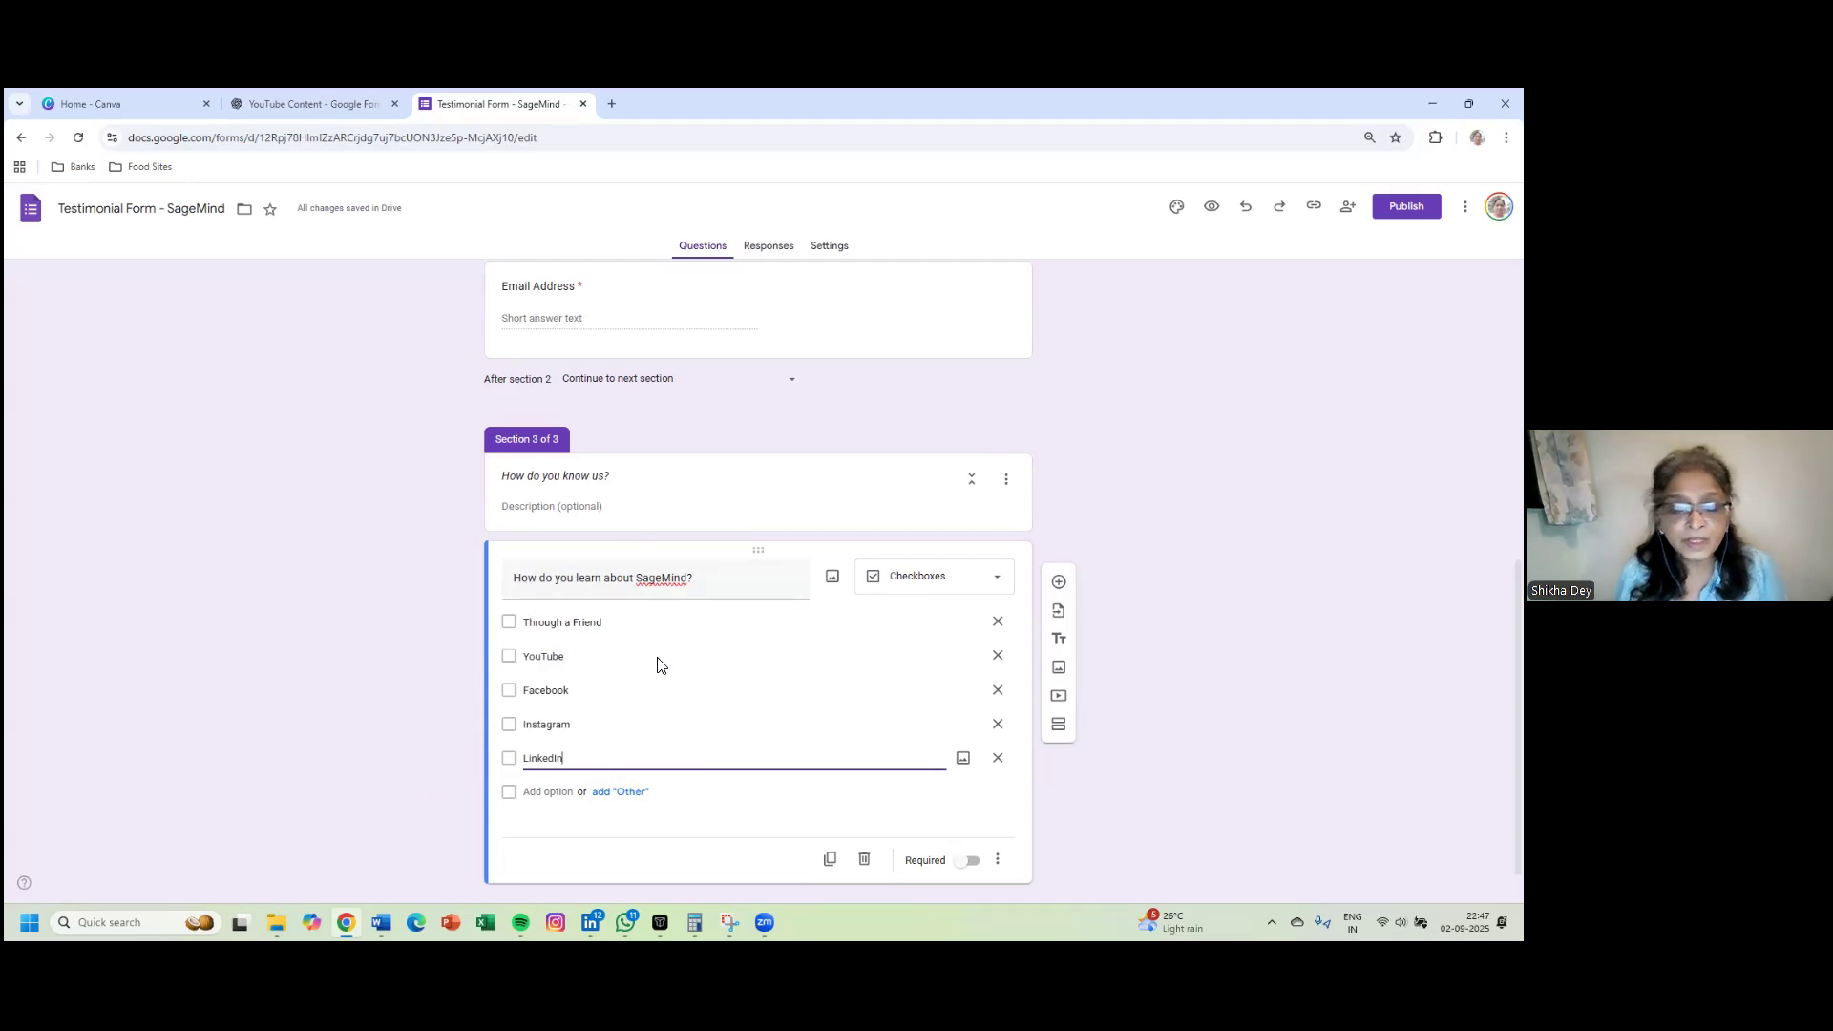
- Add a fourth section and rename Untitled Section to 'Testimonial Section'
click(1058, 731)
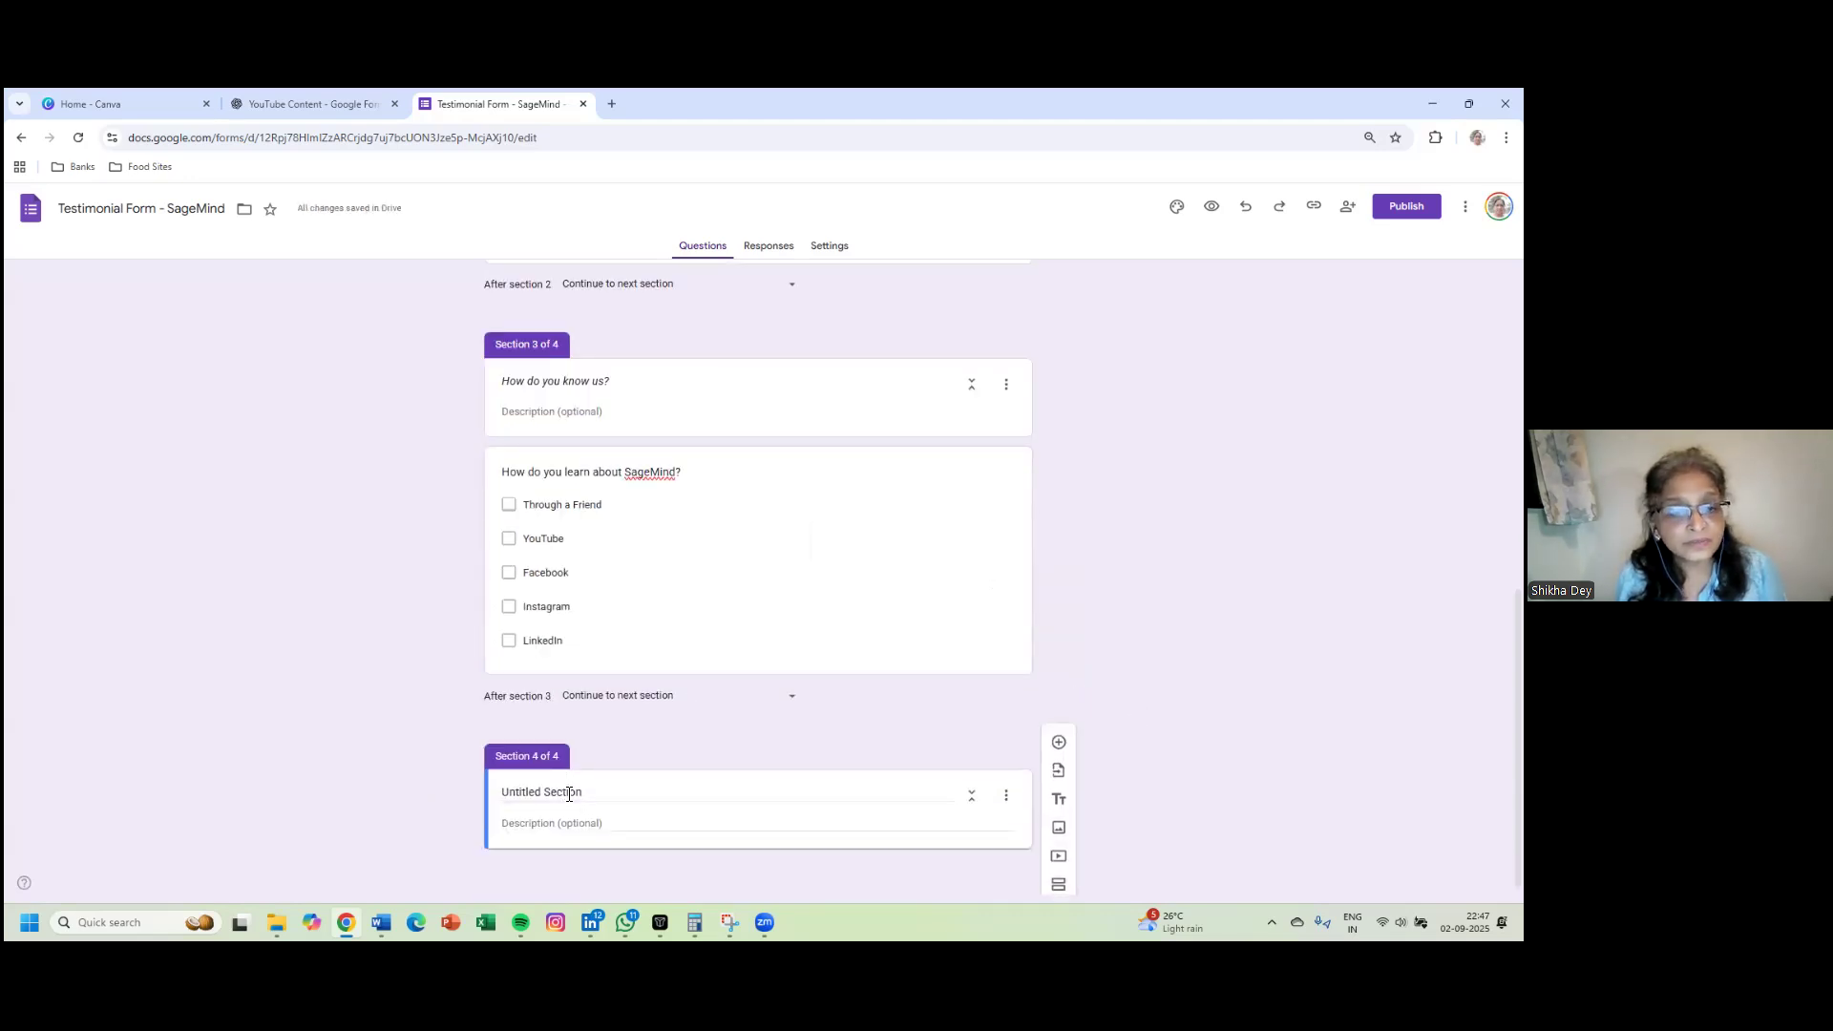
click(569, 793)
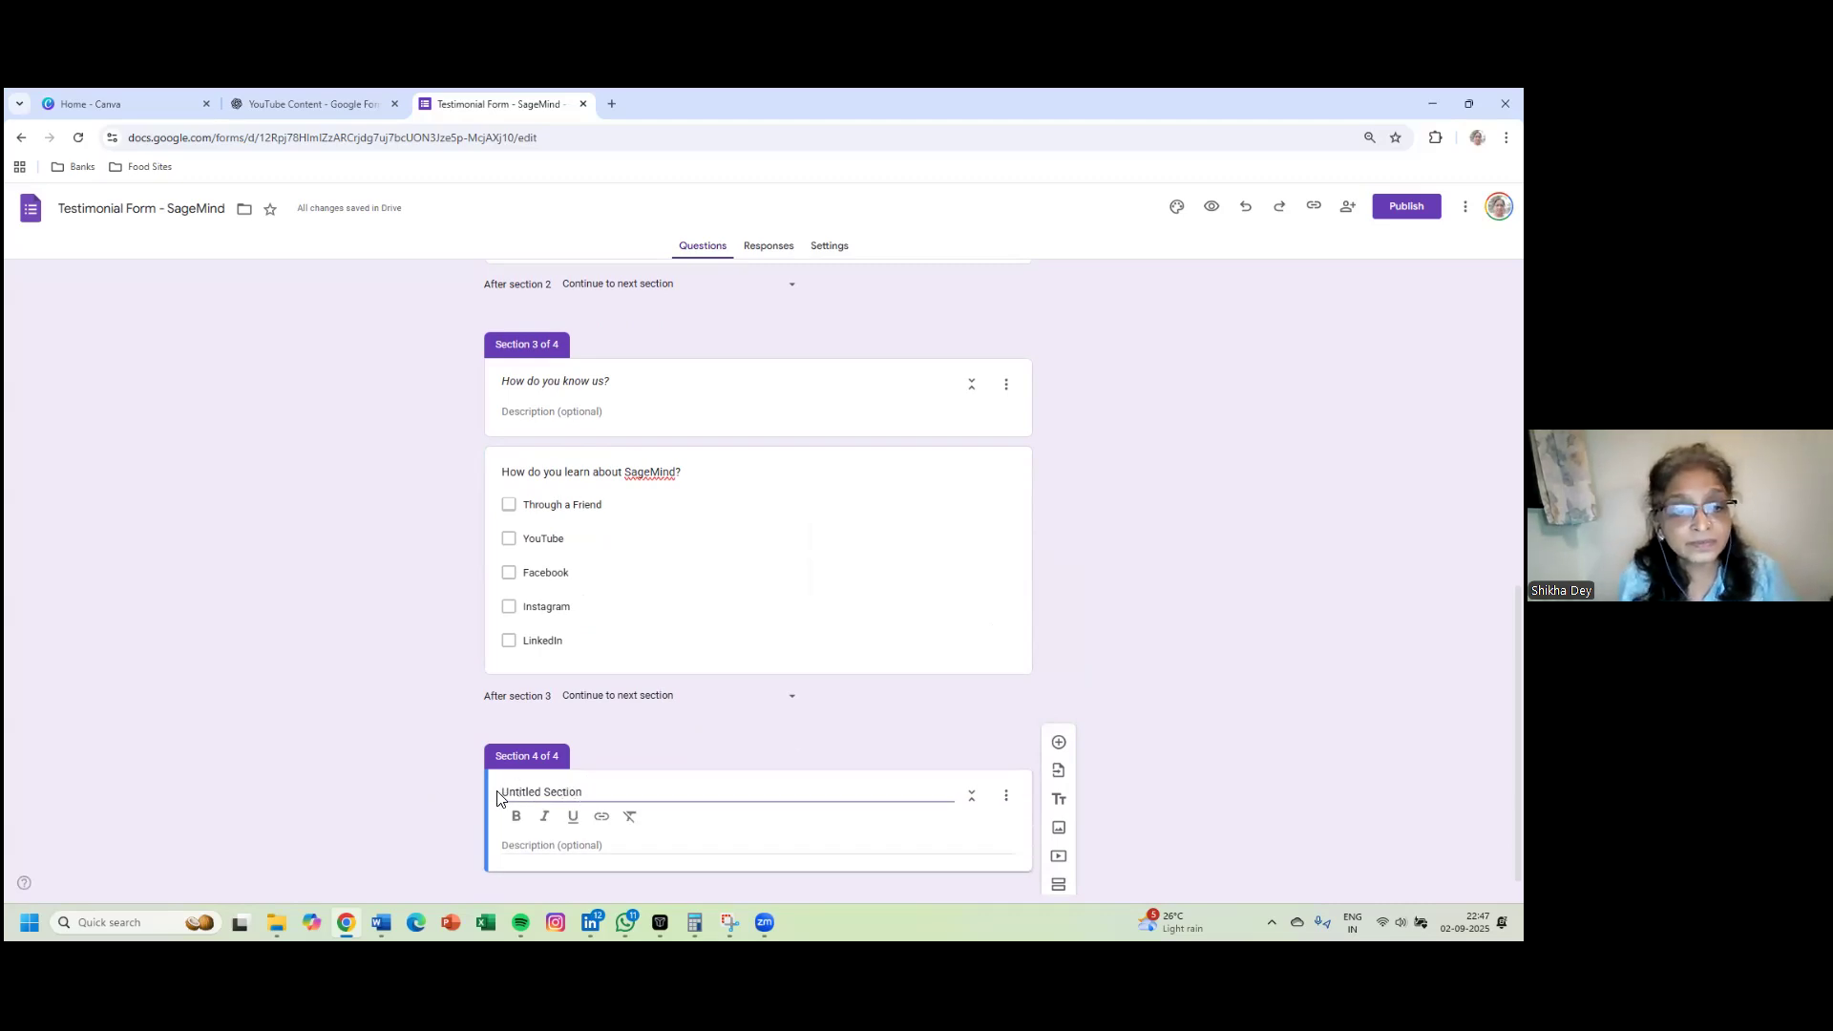
key(shift+Right)
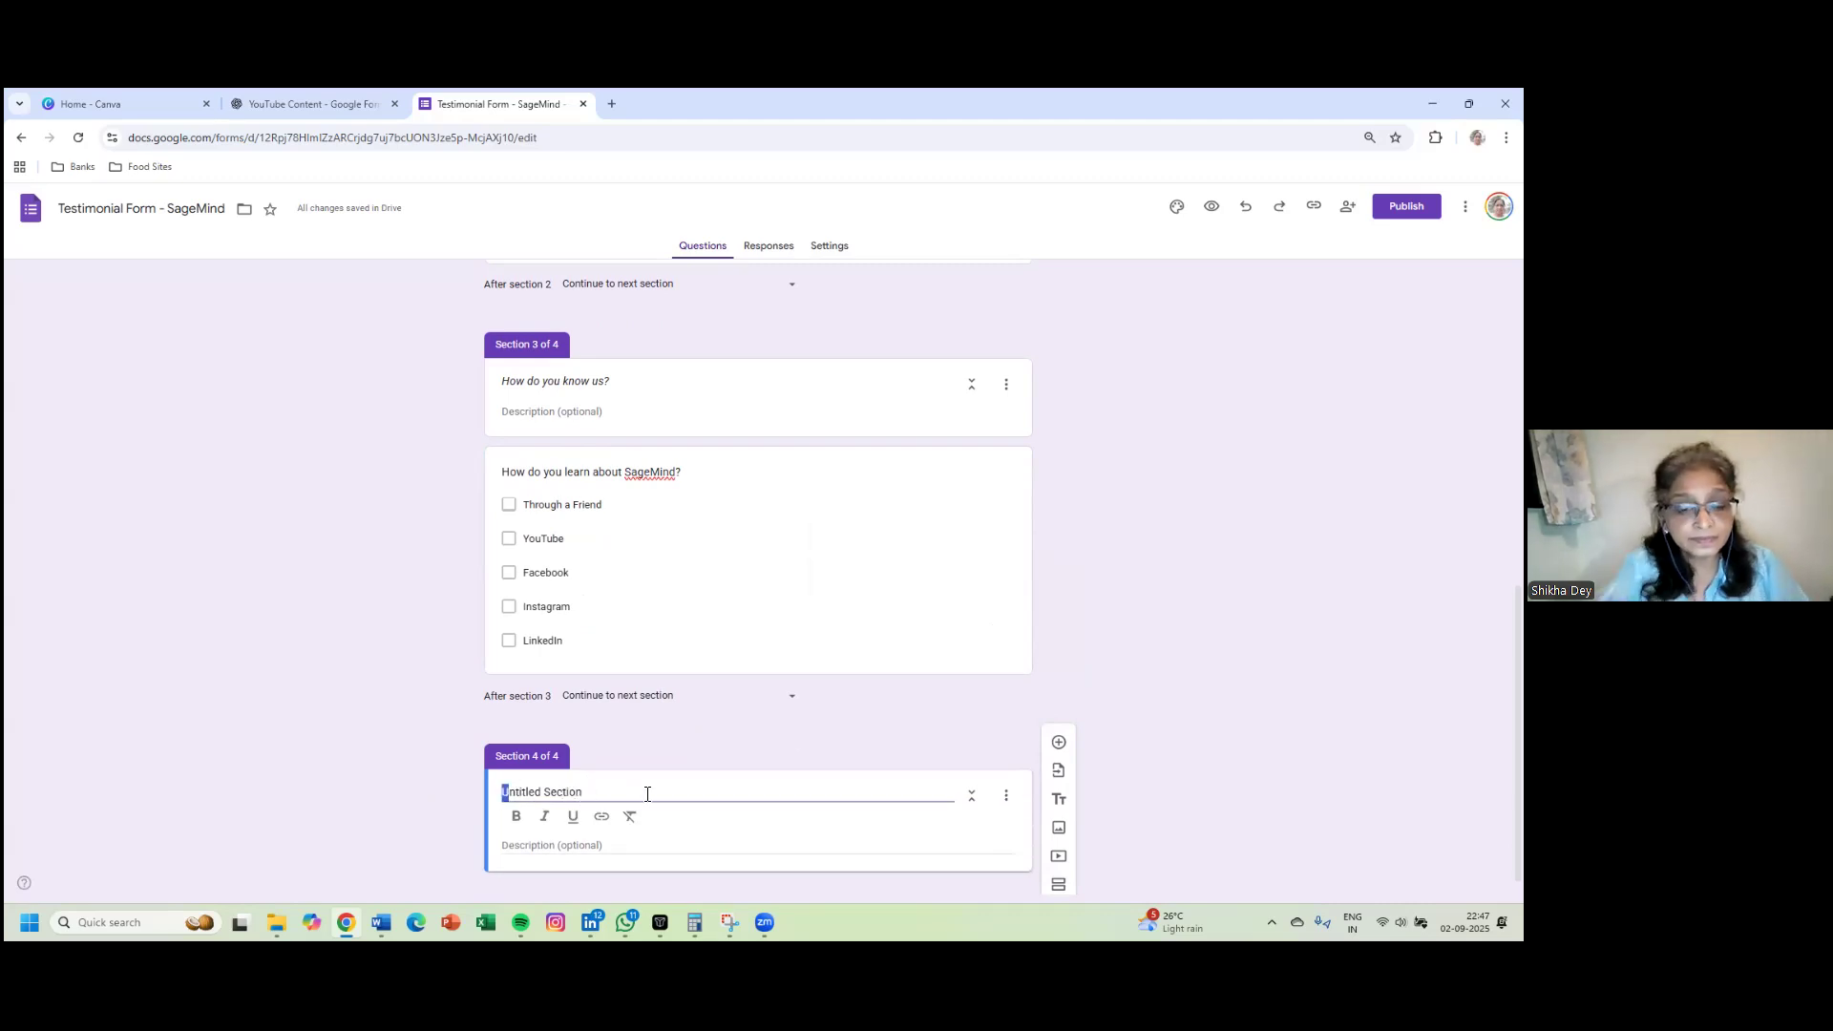
key(shift+End)
text(Testimonial Section)
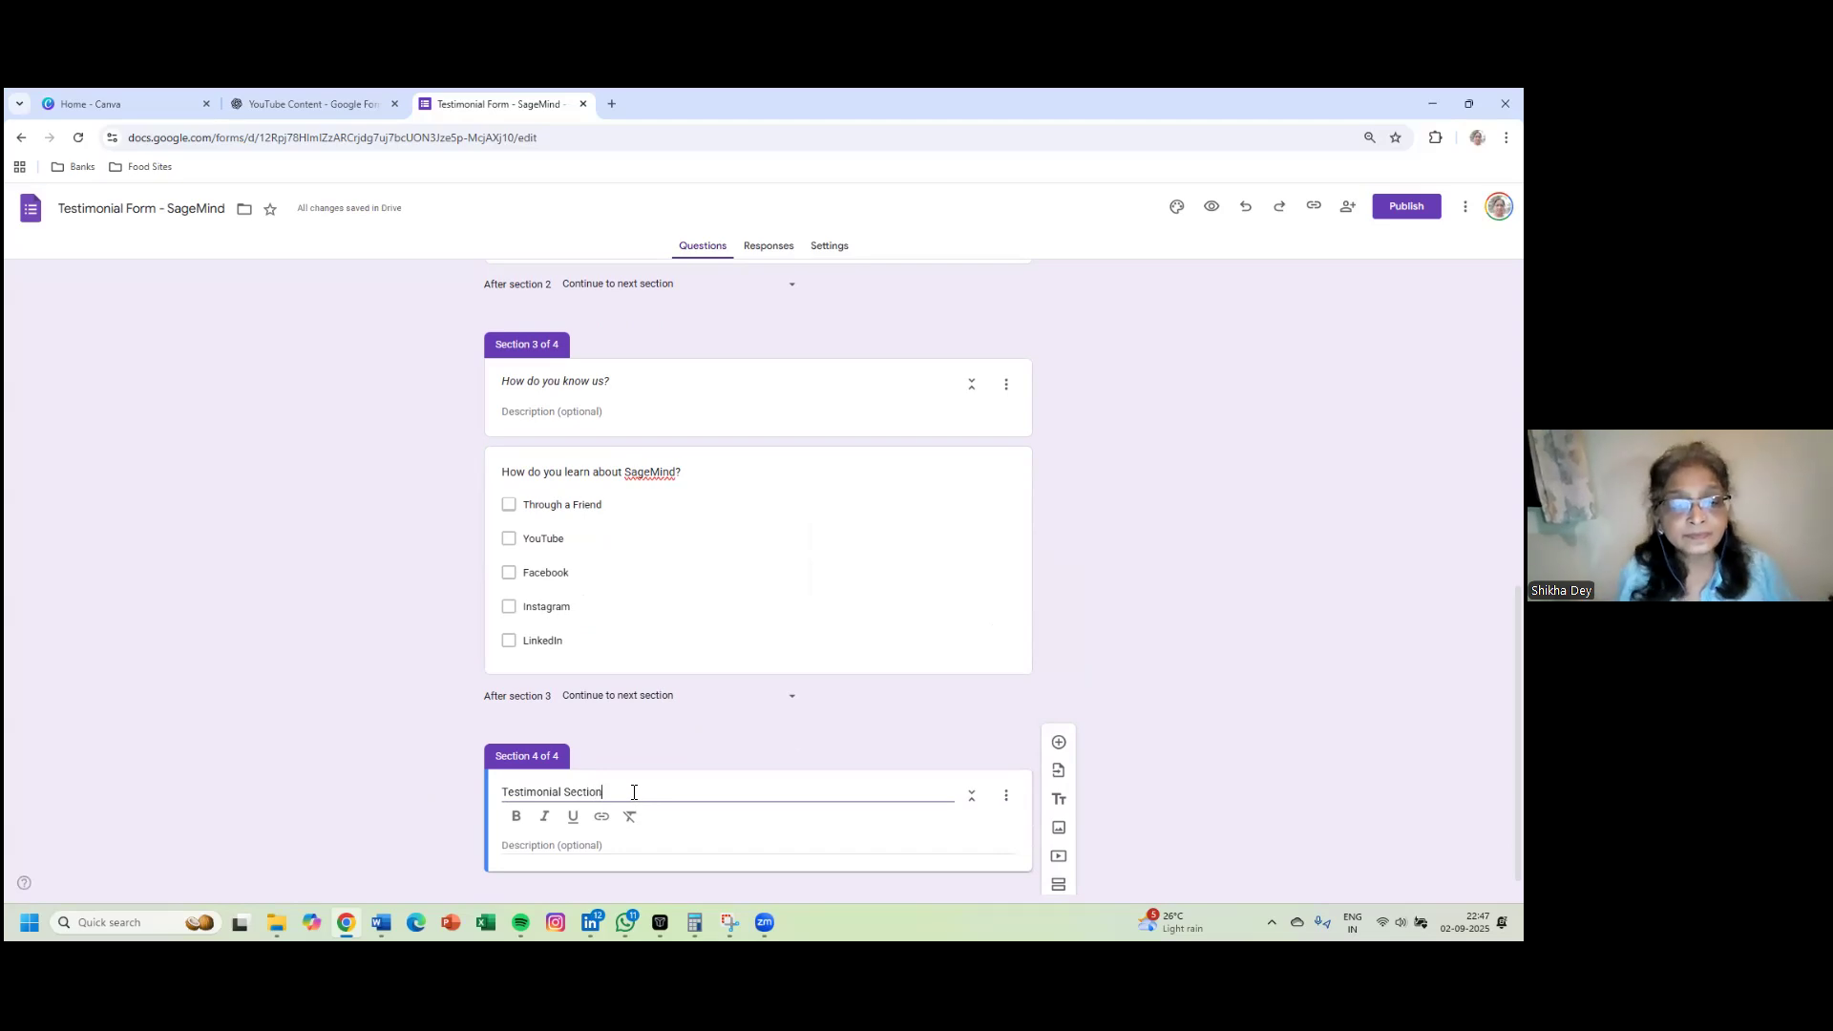
scroll(813, 741, down, 1)
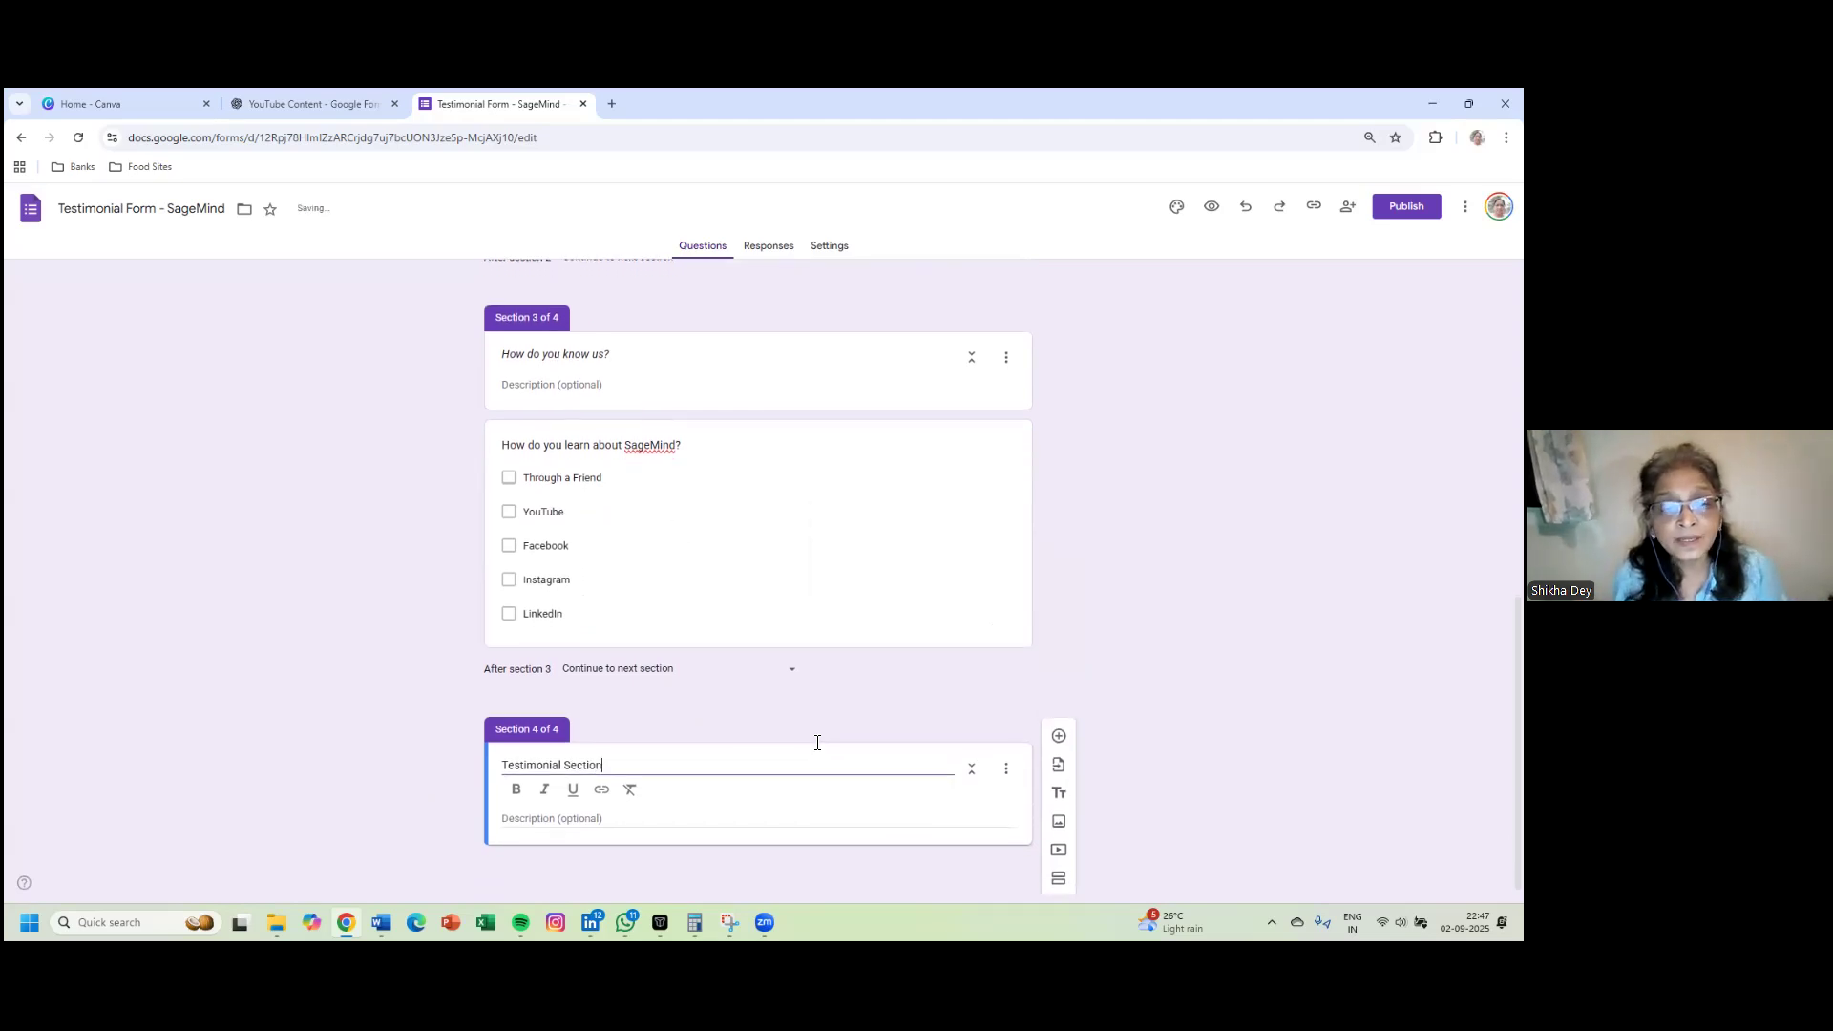
- Add a question reading 'On the scale 1 - 10, how has your experience been with us?'
click(1059, 734)
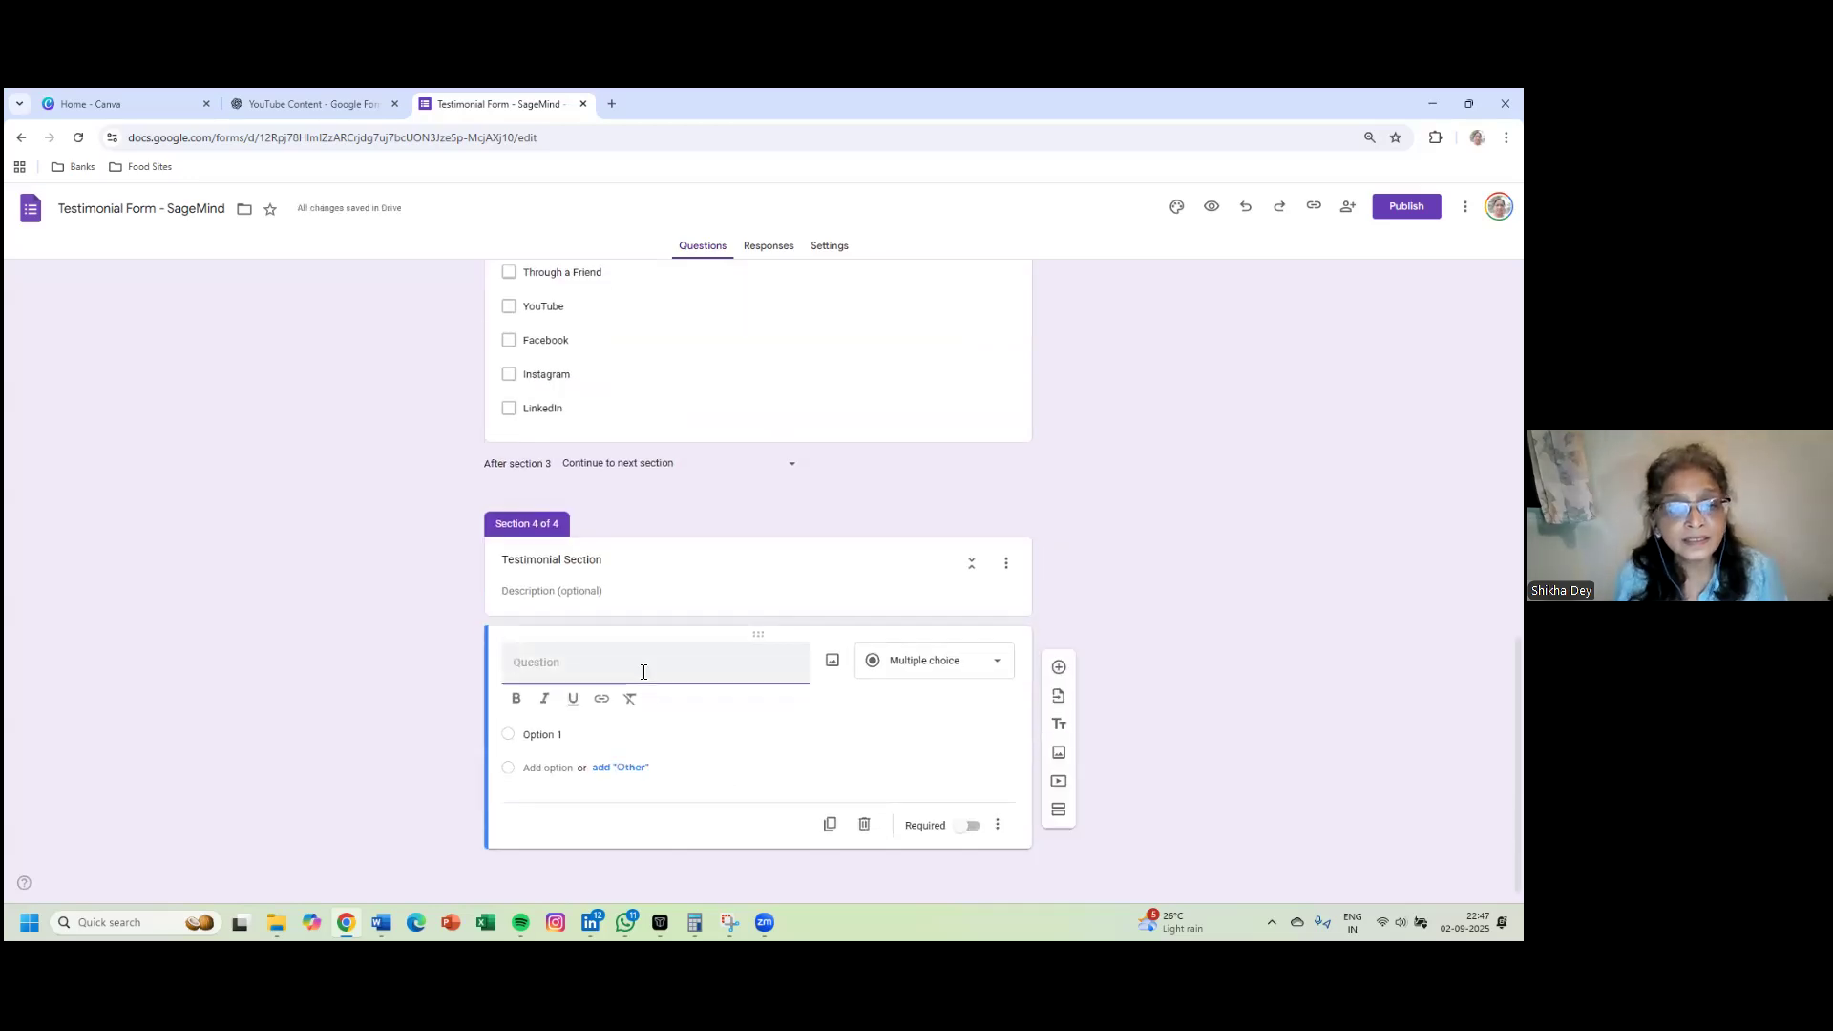
text(On the )
text(sa)
text(c)
key(BackSpace)
key(BackSpace)
text(cale 1 - 10,)
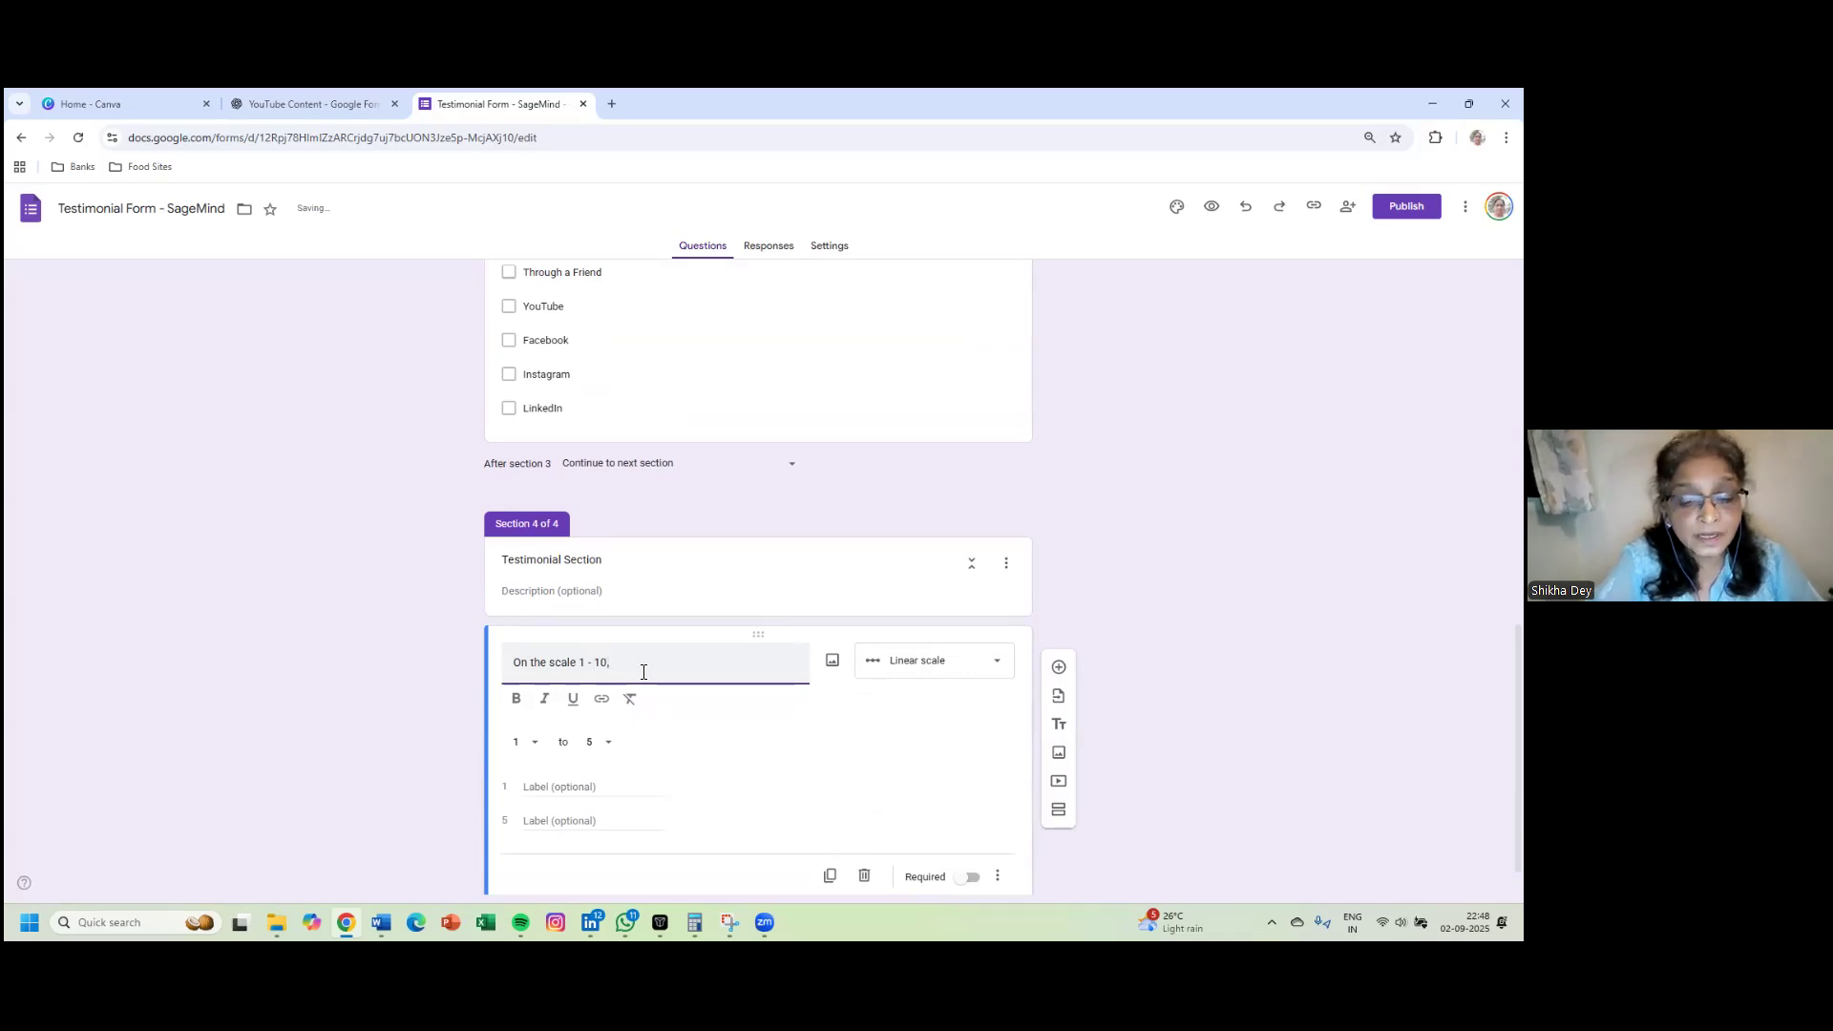
text( how has your)
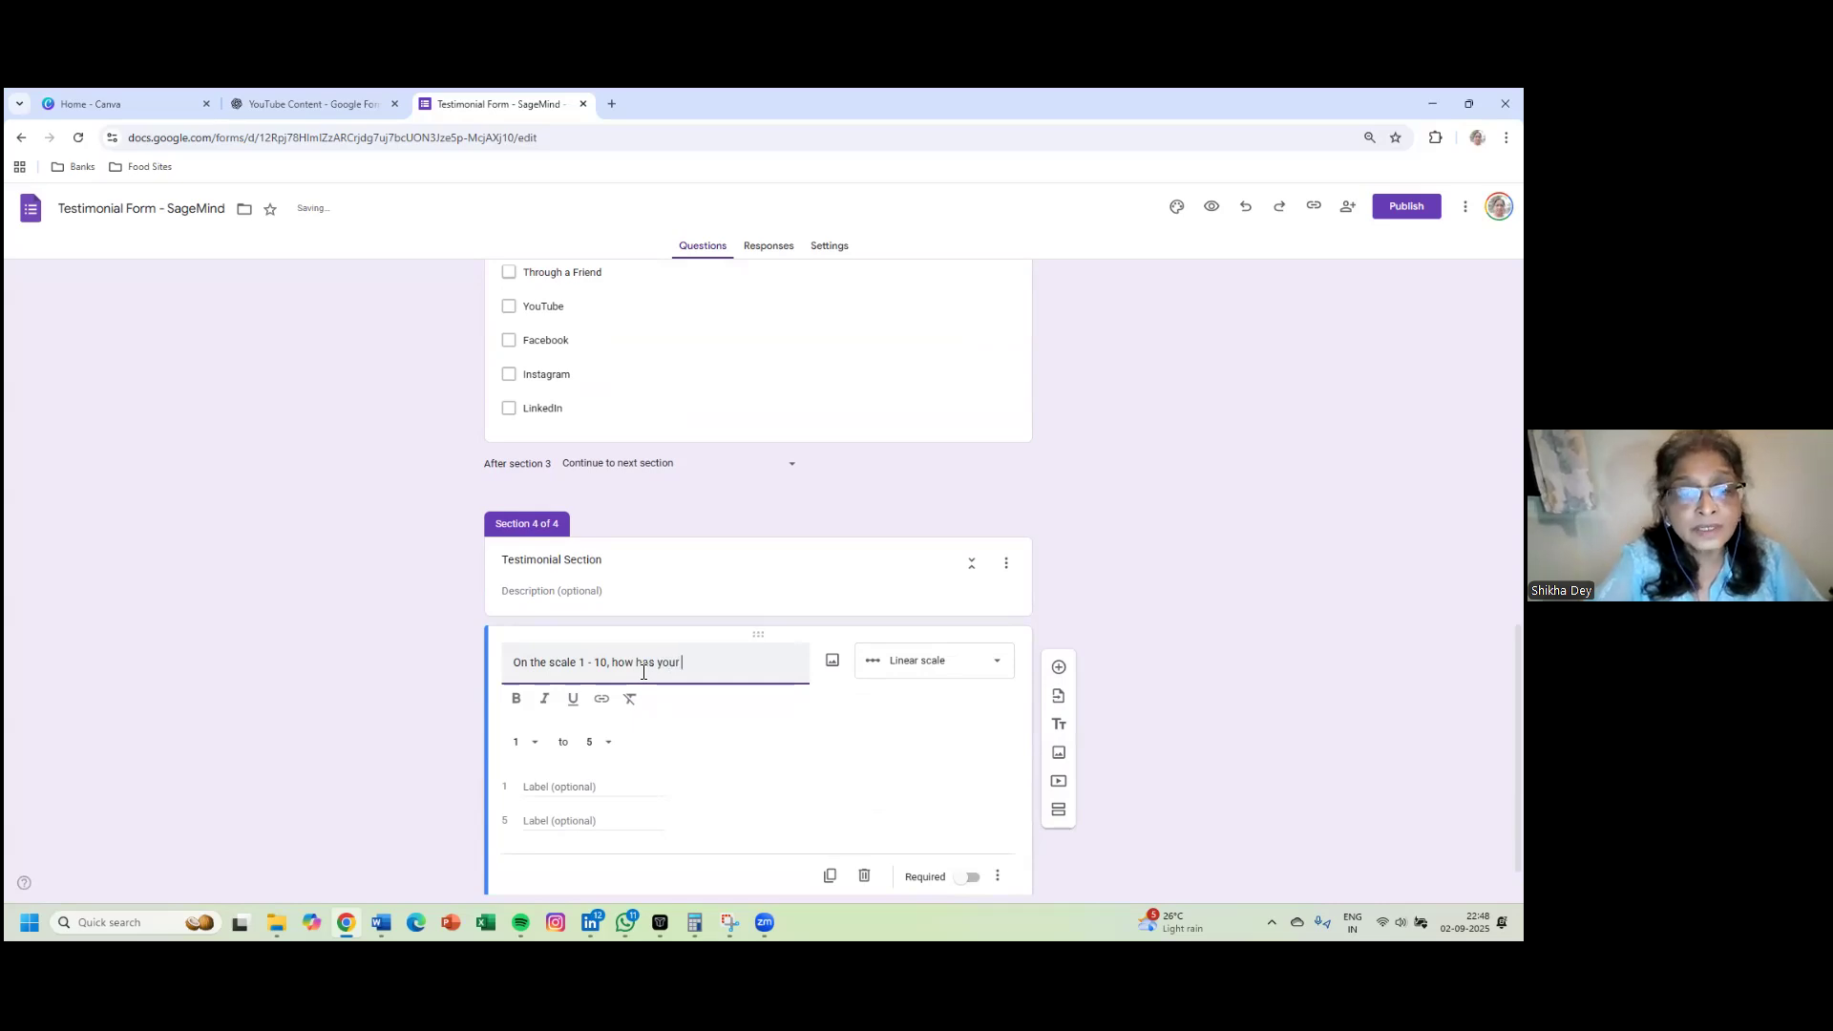
text( experience been with us)
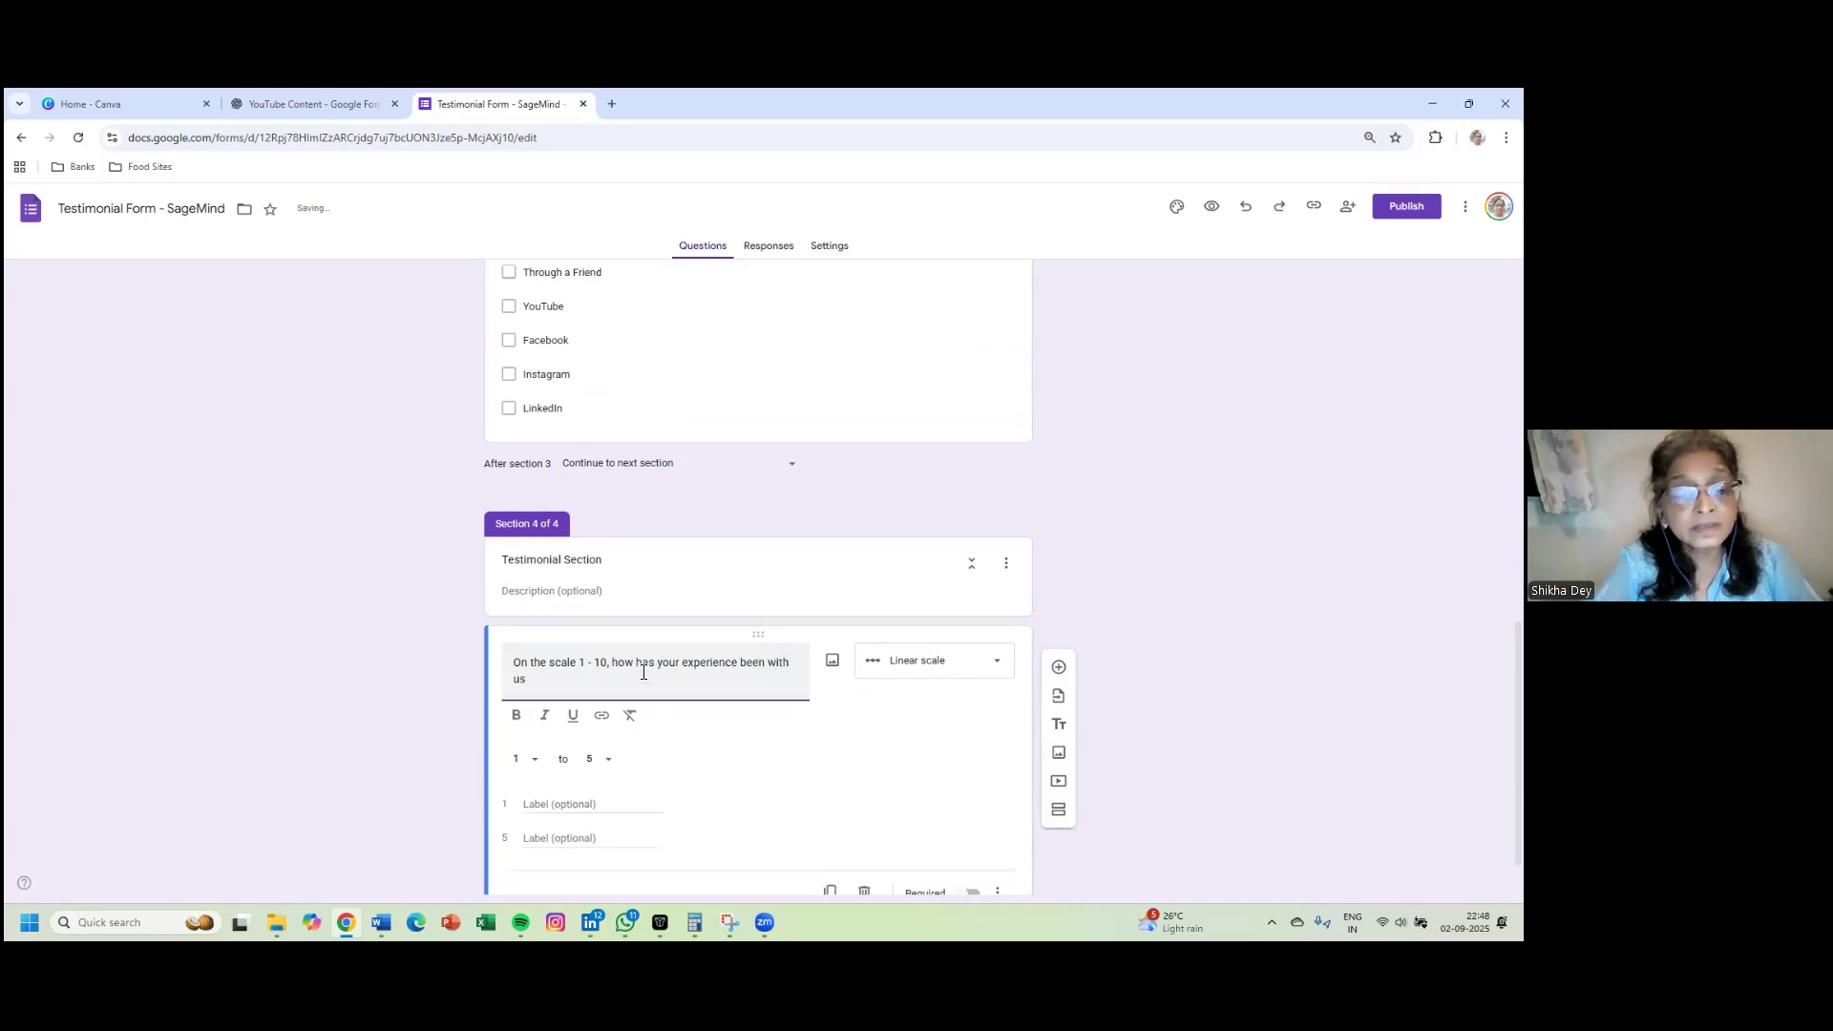
text(?)
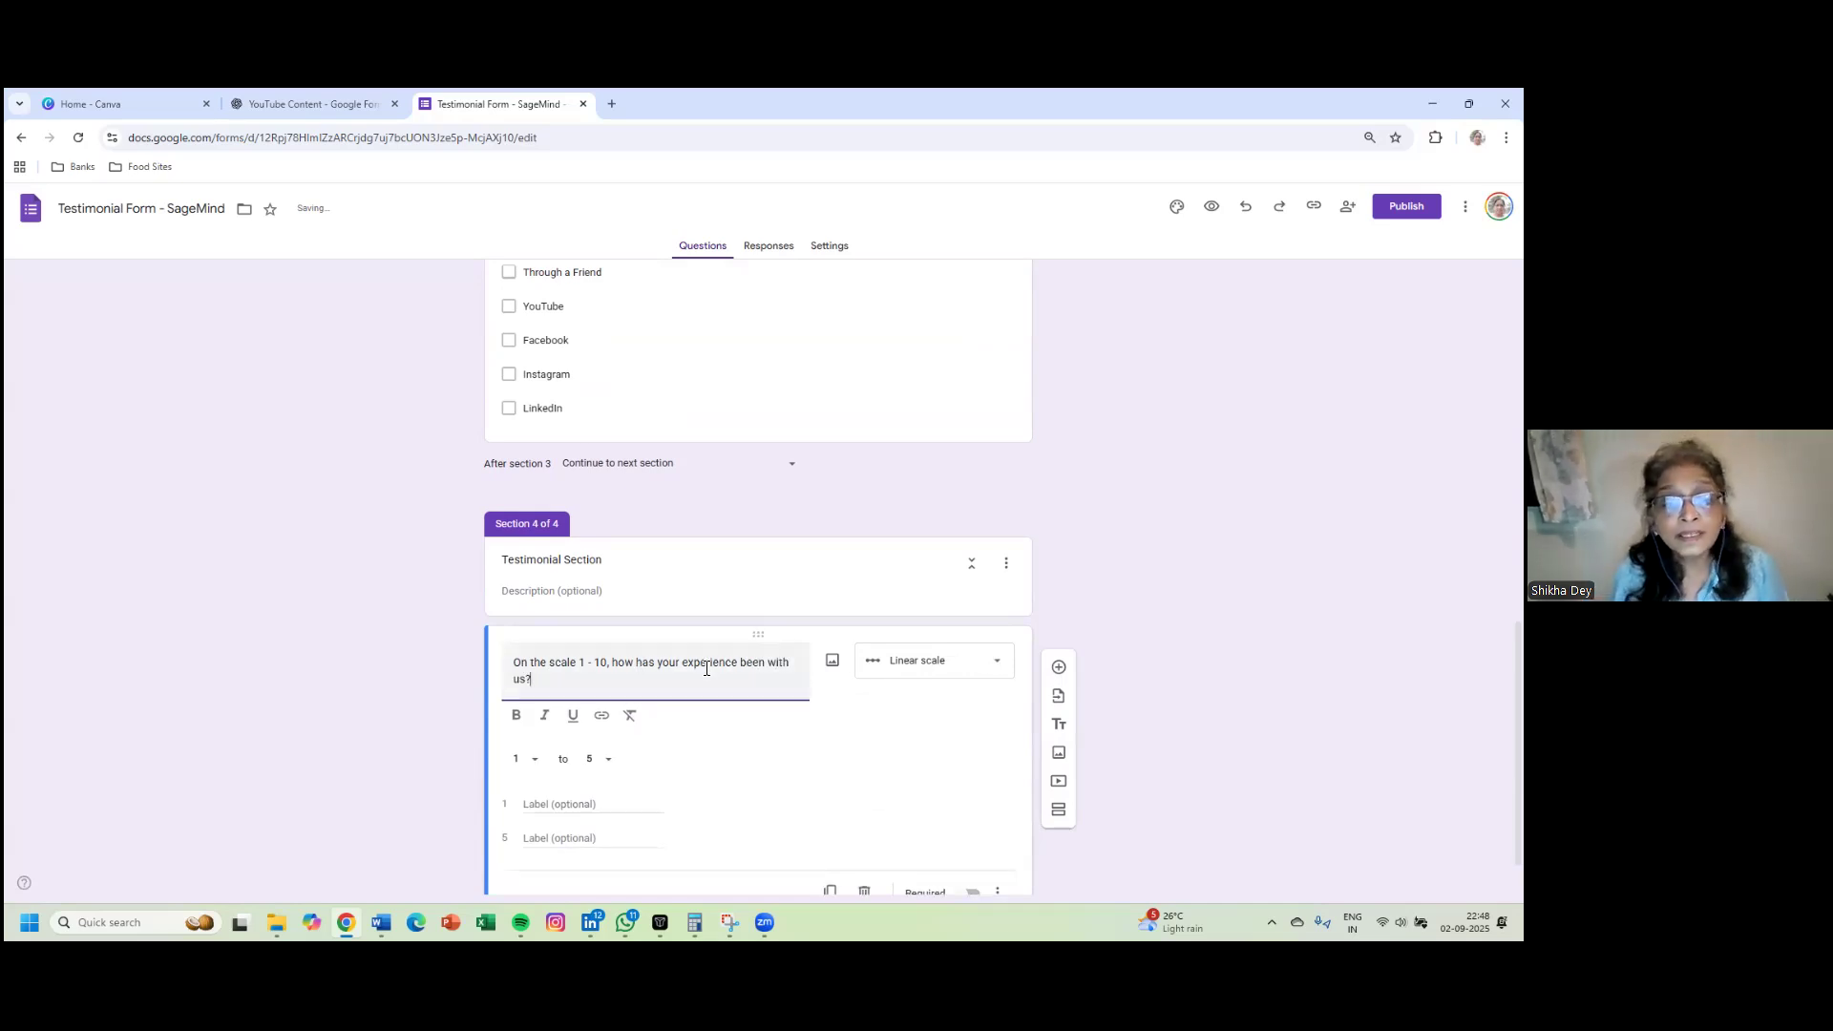
drag(512, 667, 611, 664)
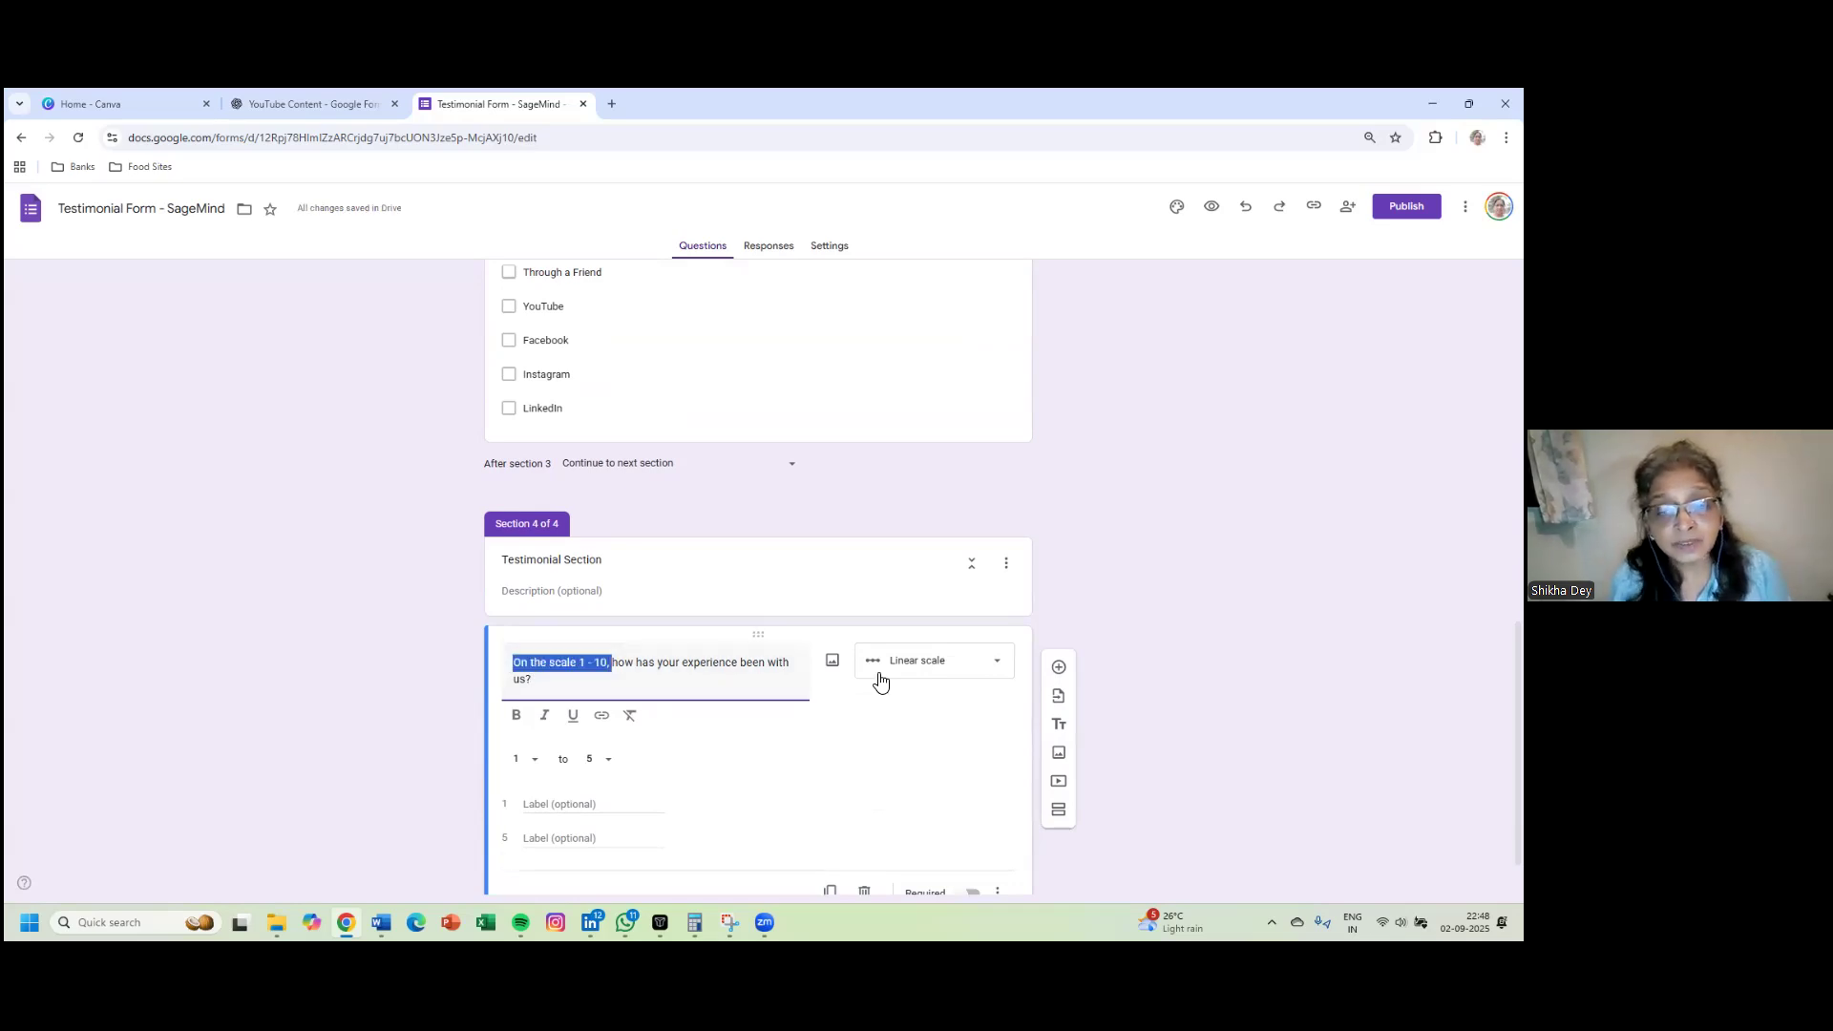
- Make it a required 1-to-10 linear scale labelled Bad to Excellent
click(931, 677)
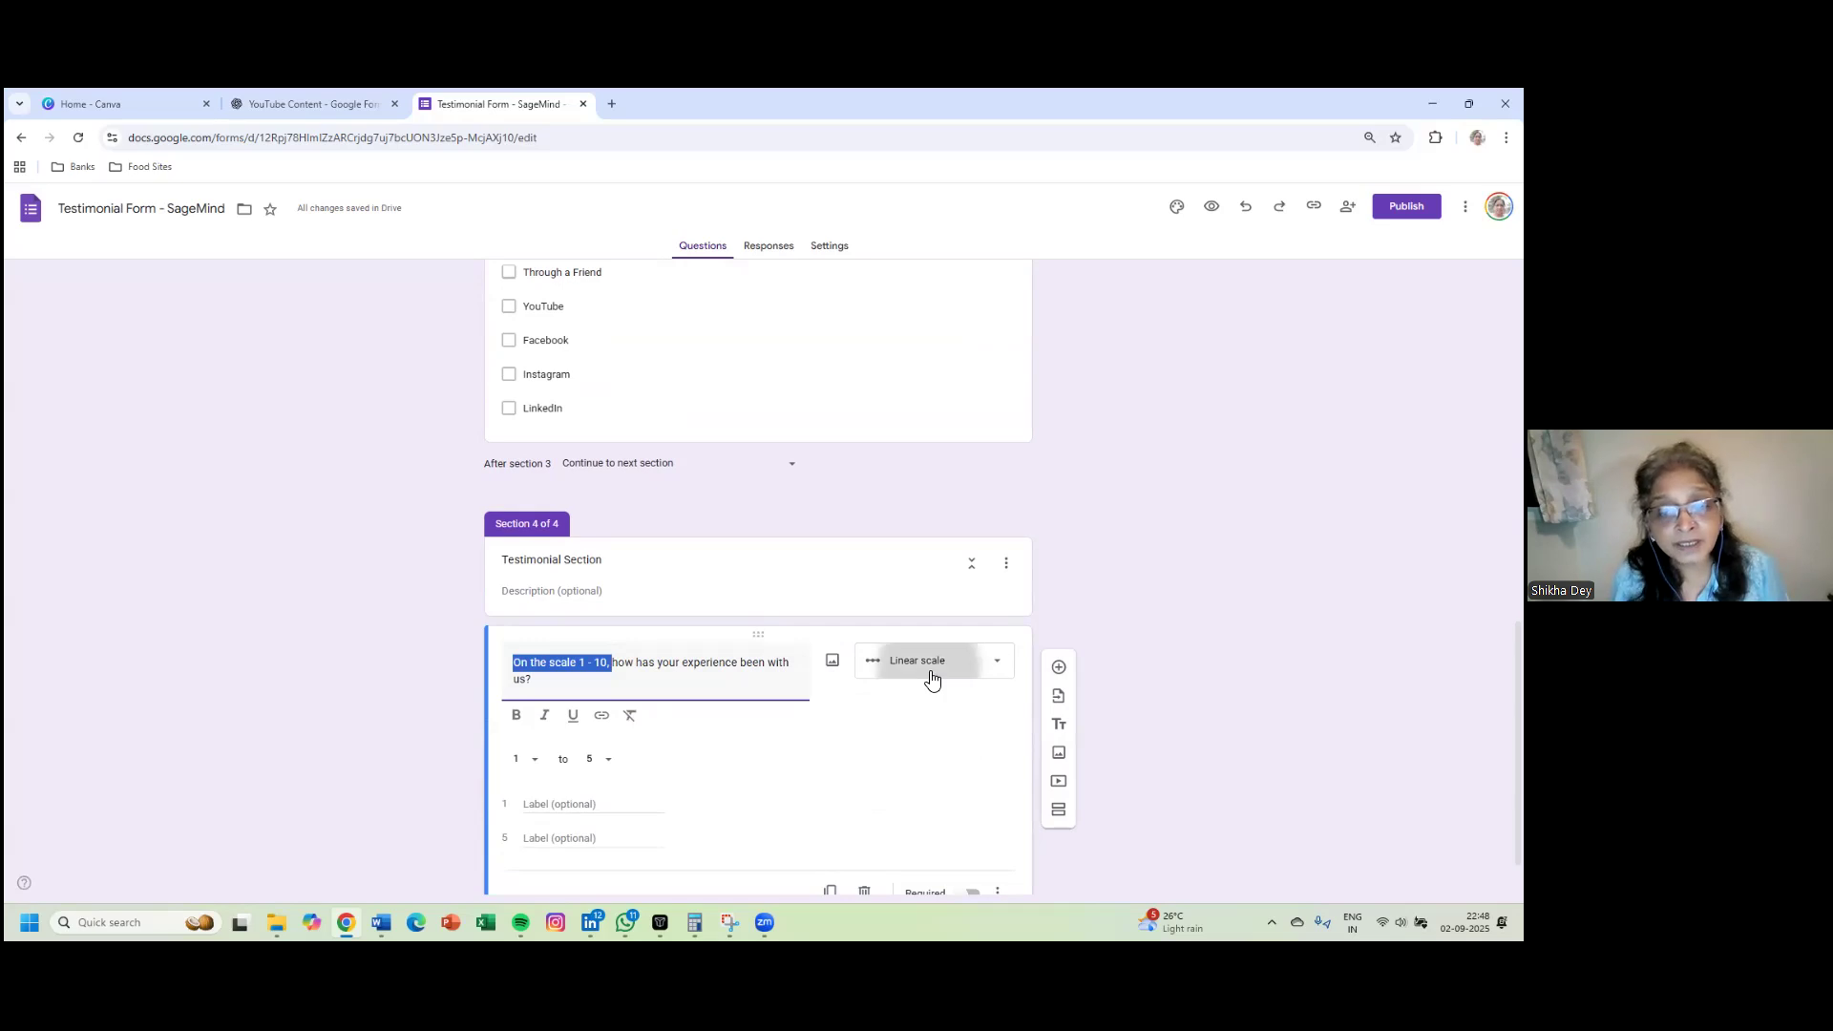
click(932, 678)
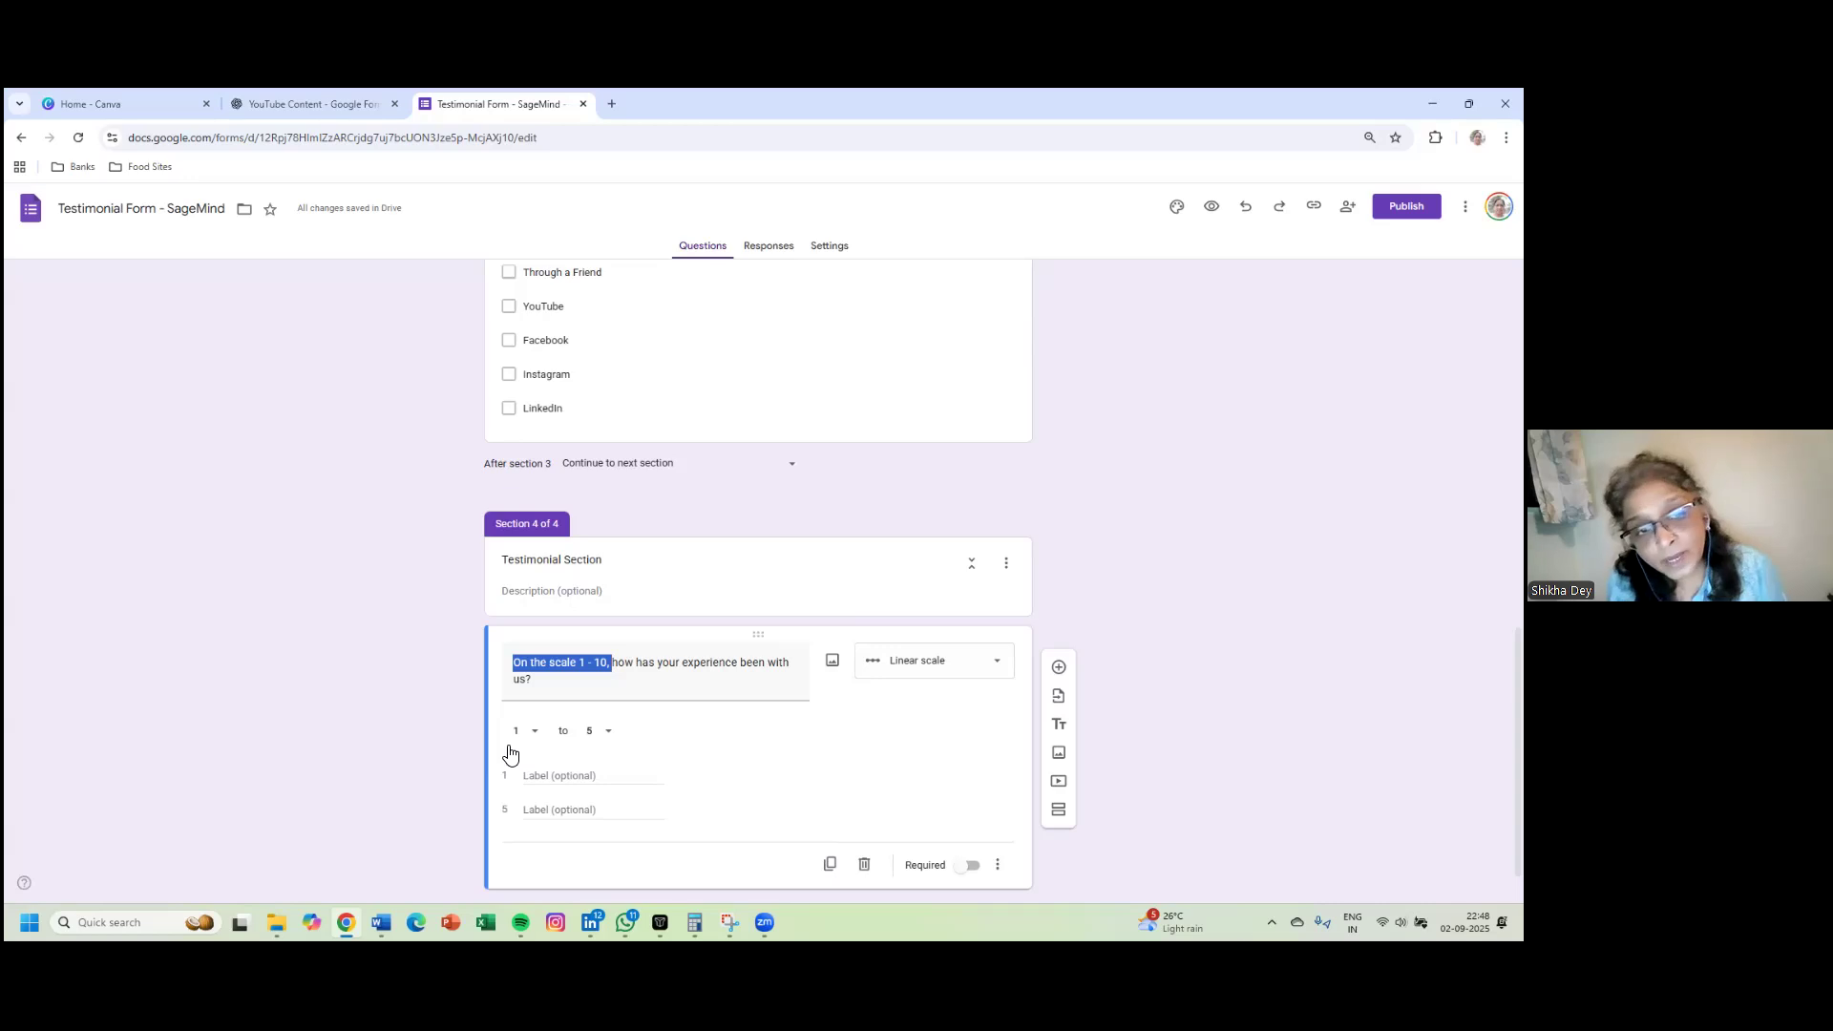
click(607, 733)
click(593, 845)
click(554, 775)
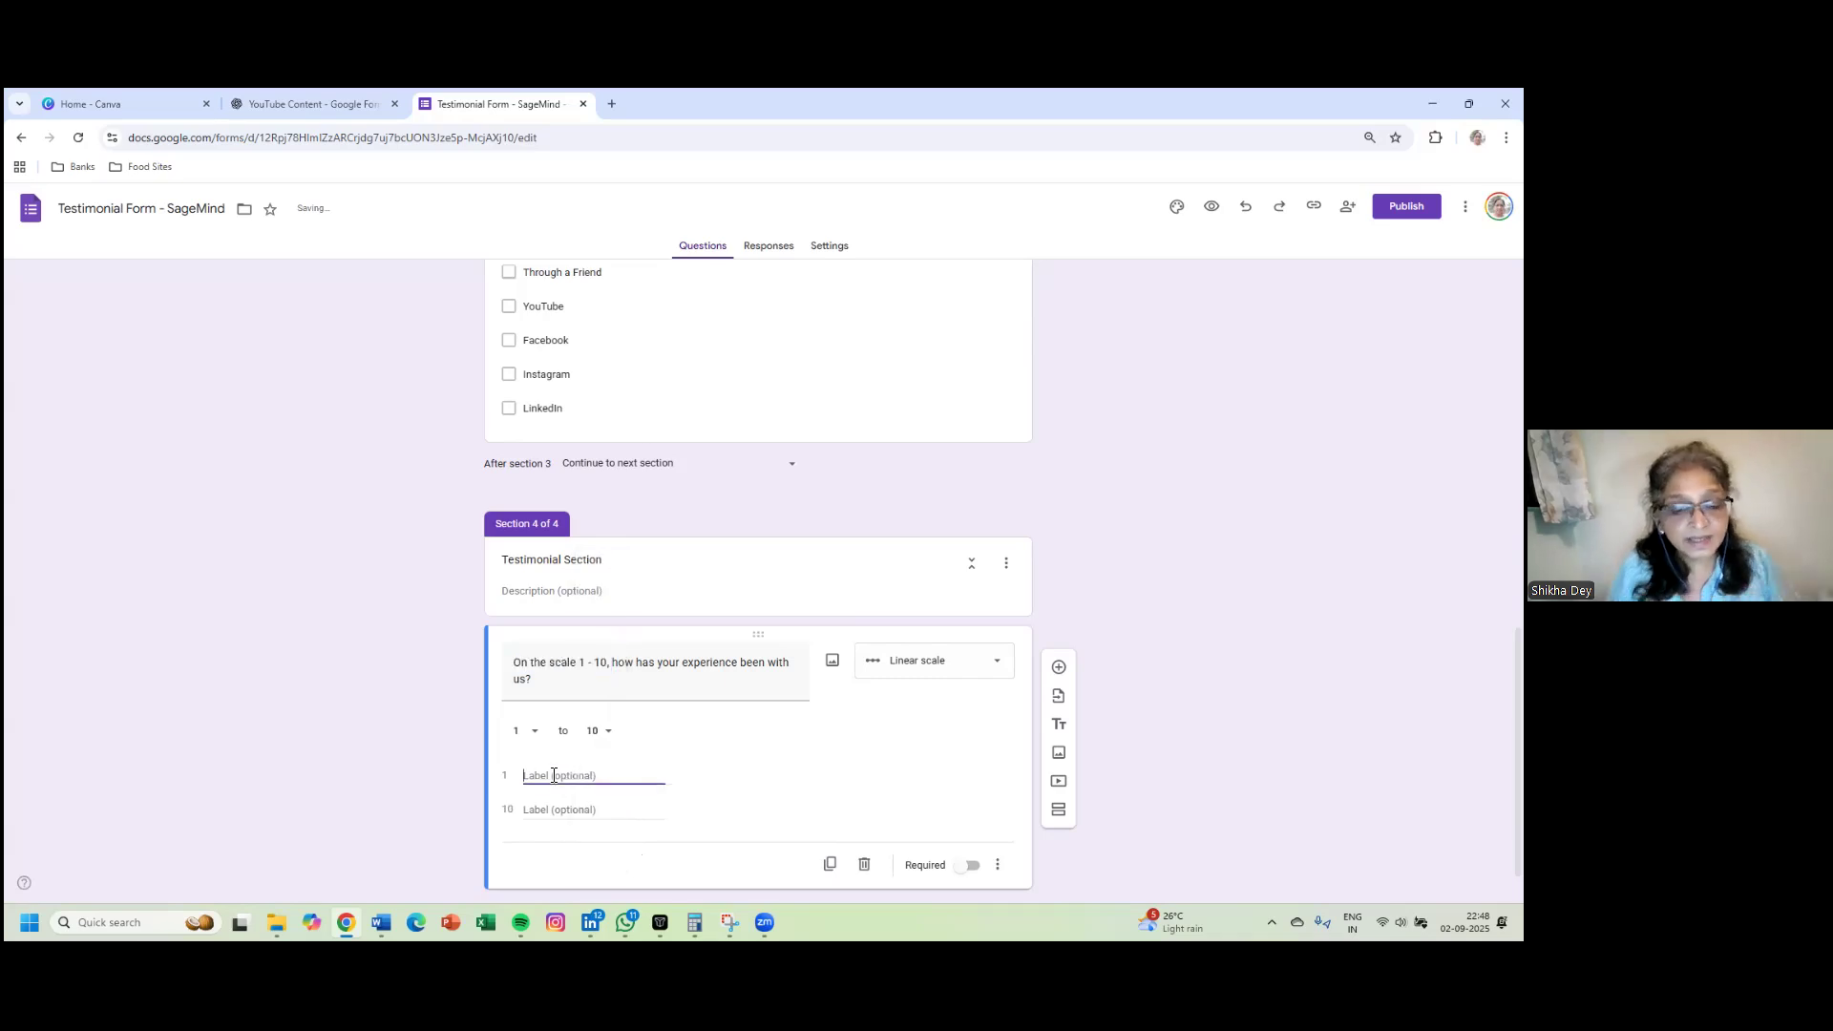
text(Bad)
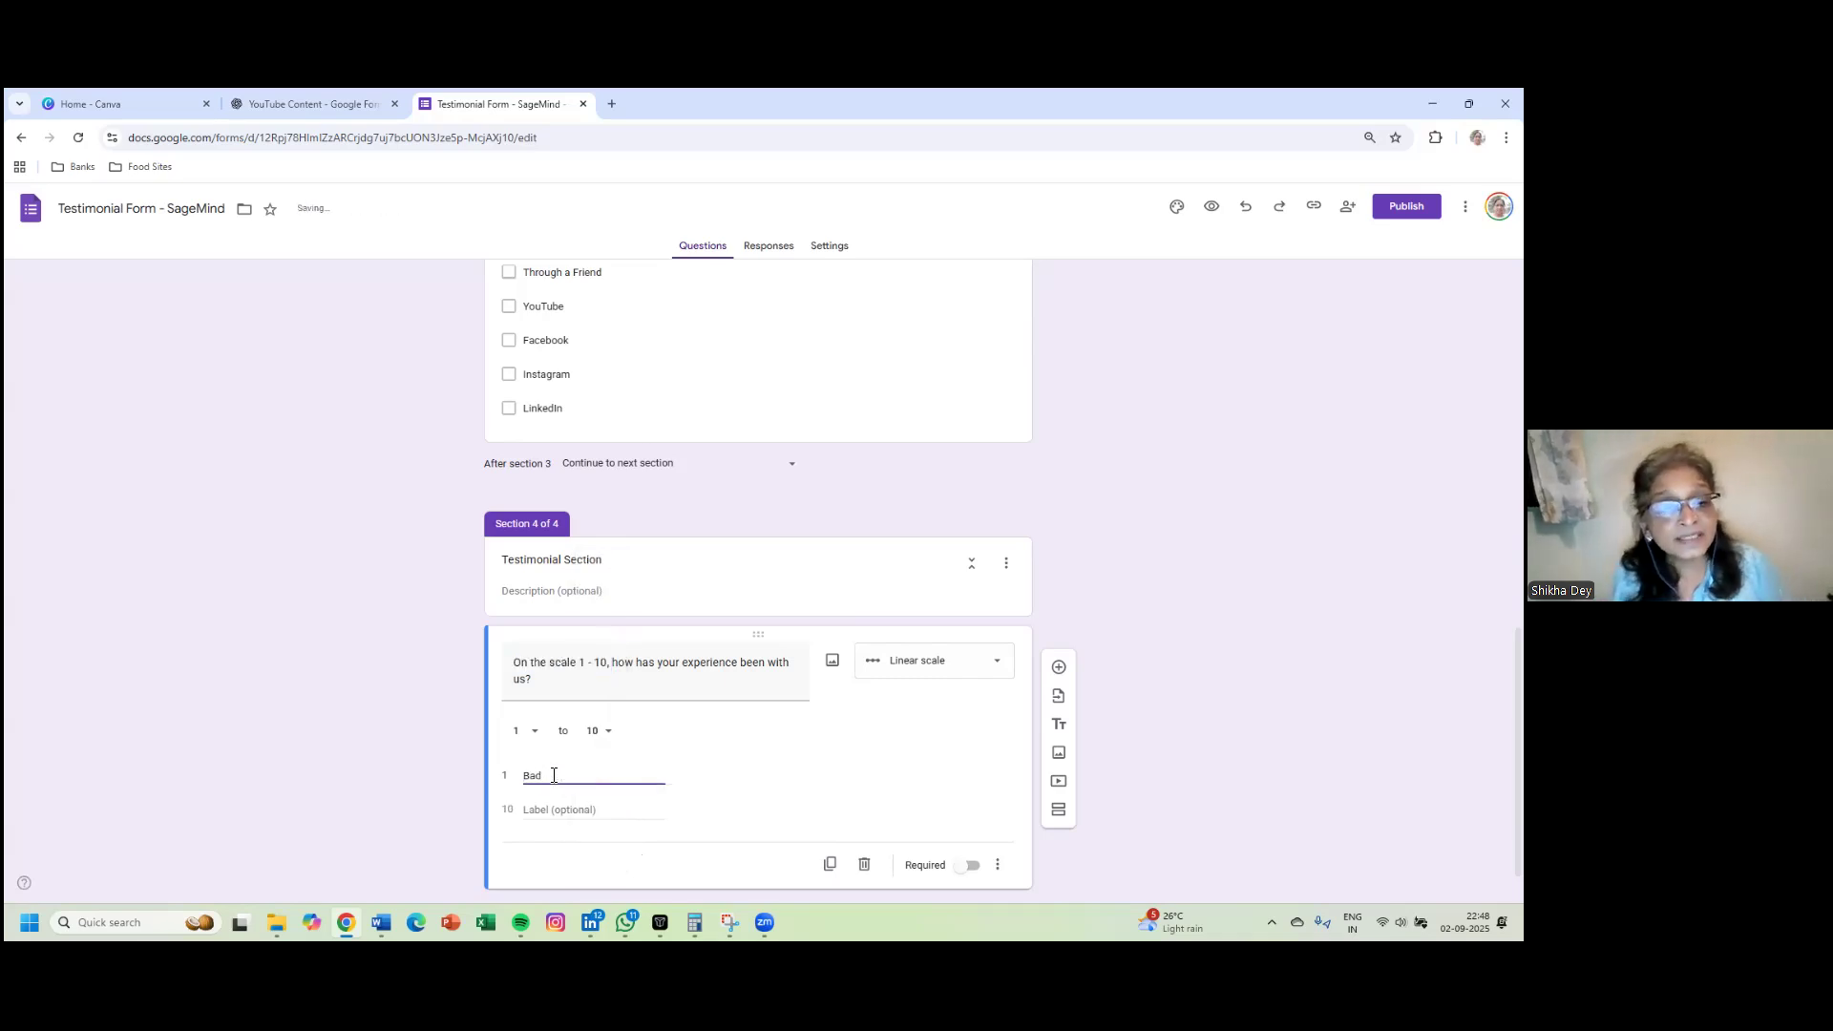
click(556, 810)
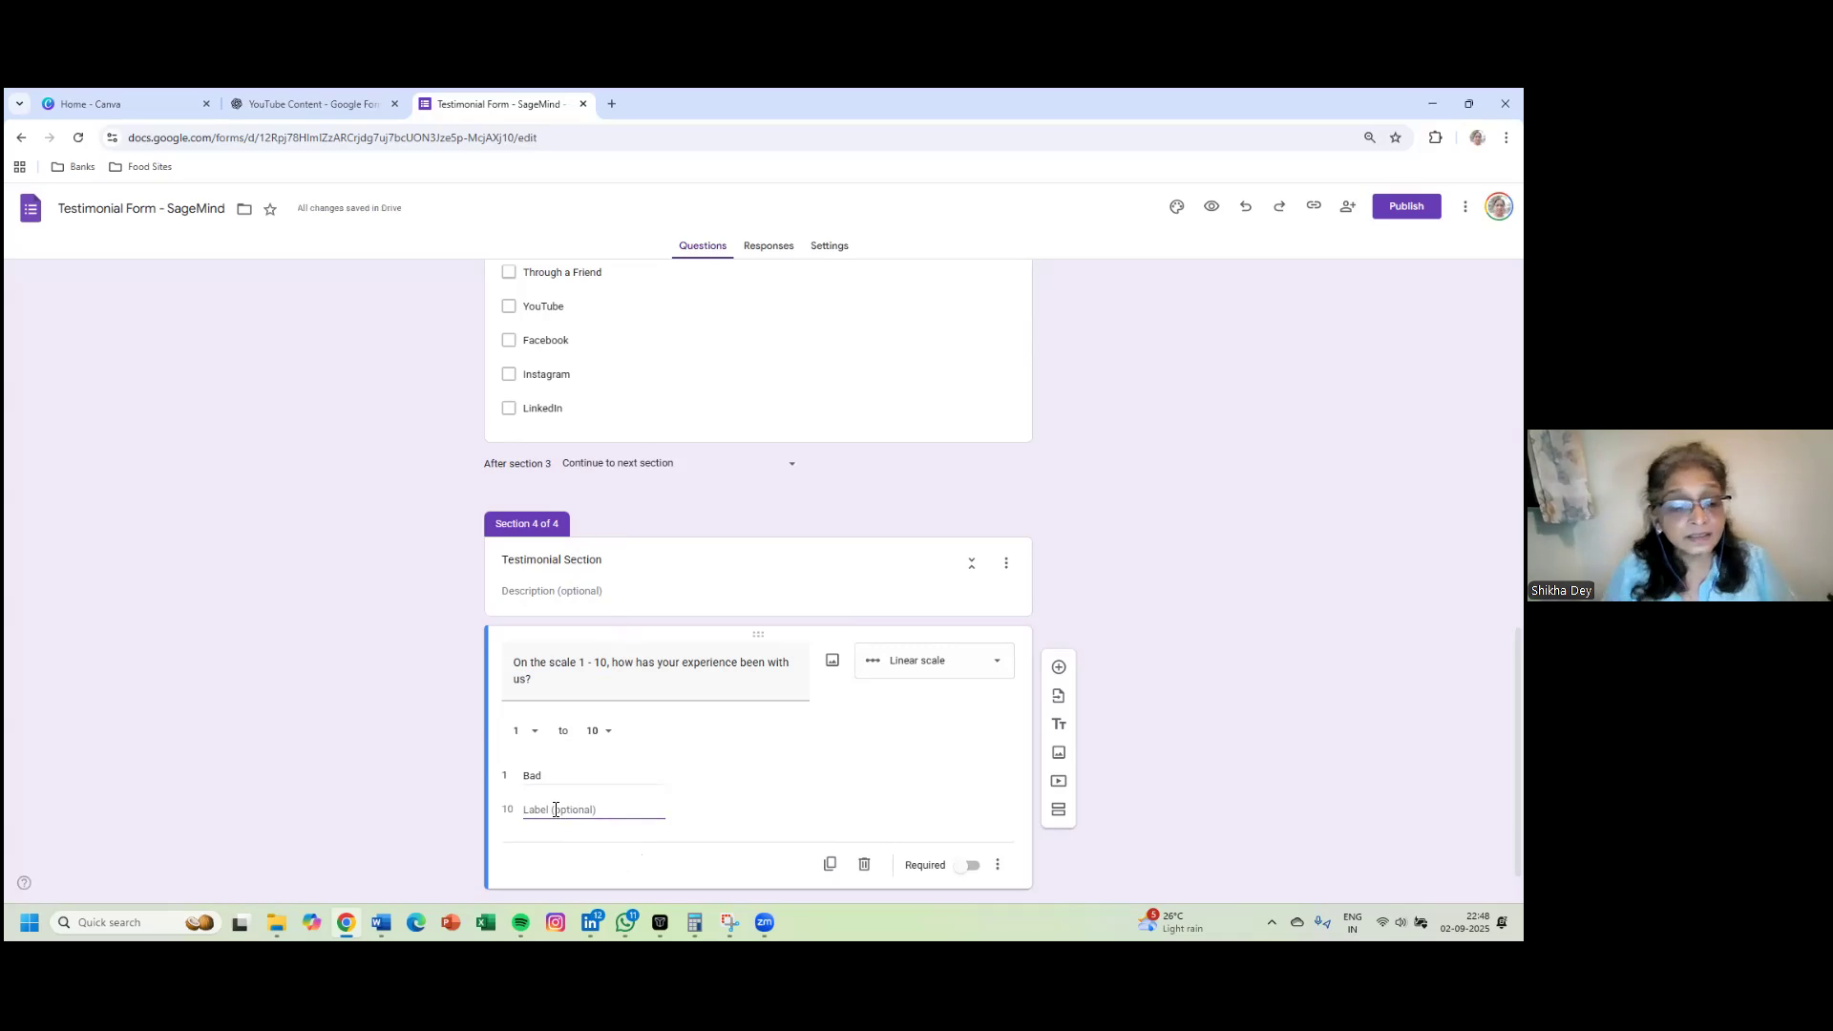
text(Excellent)
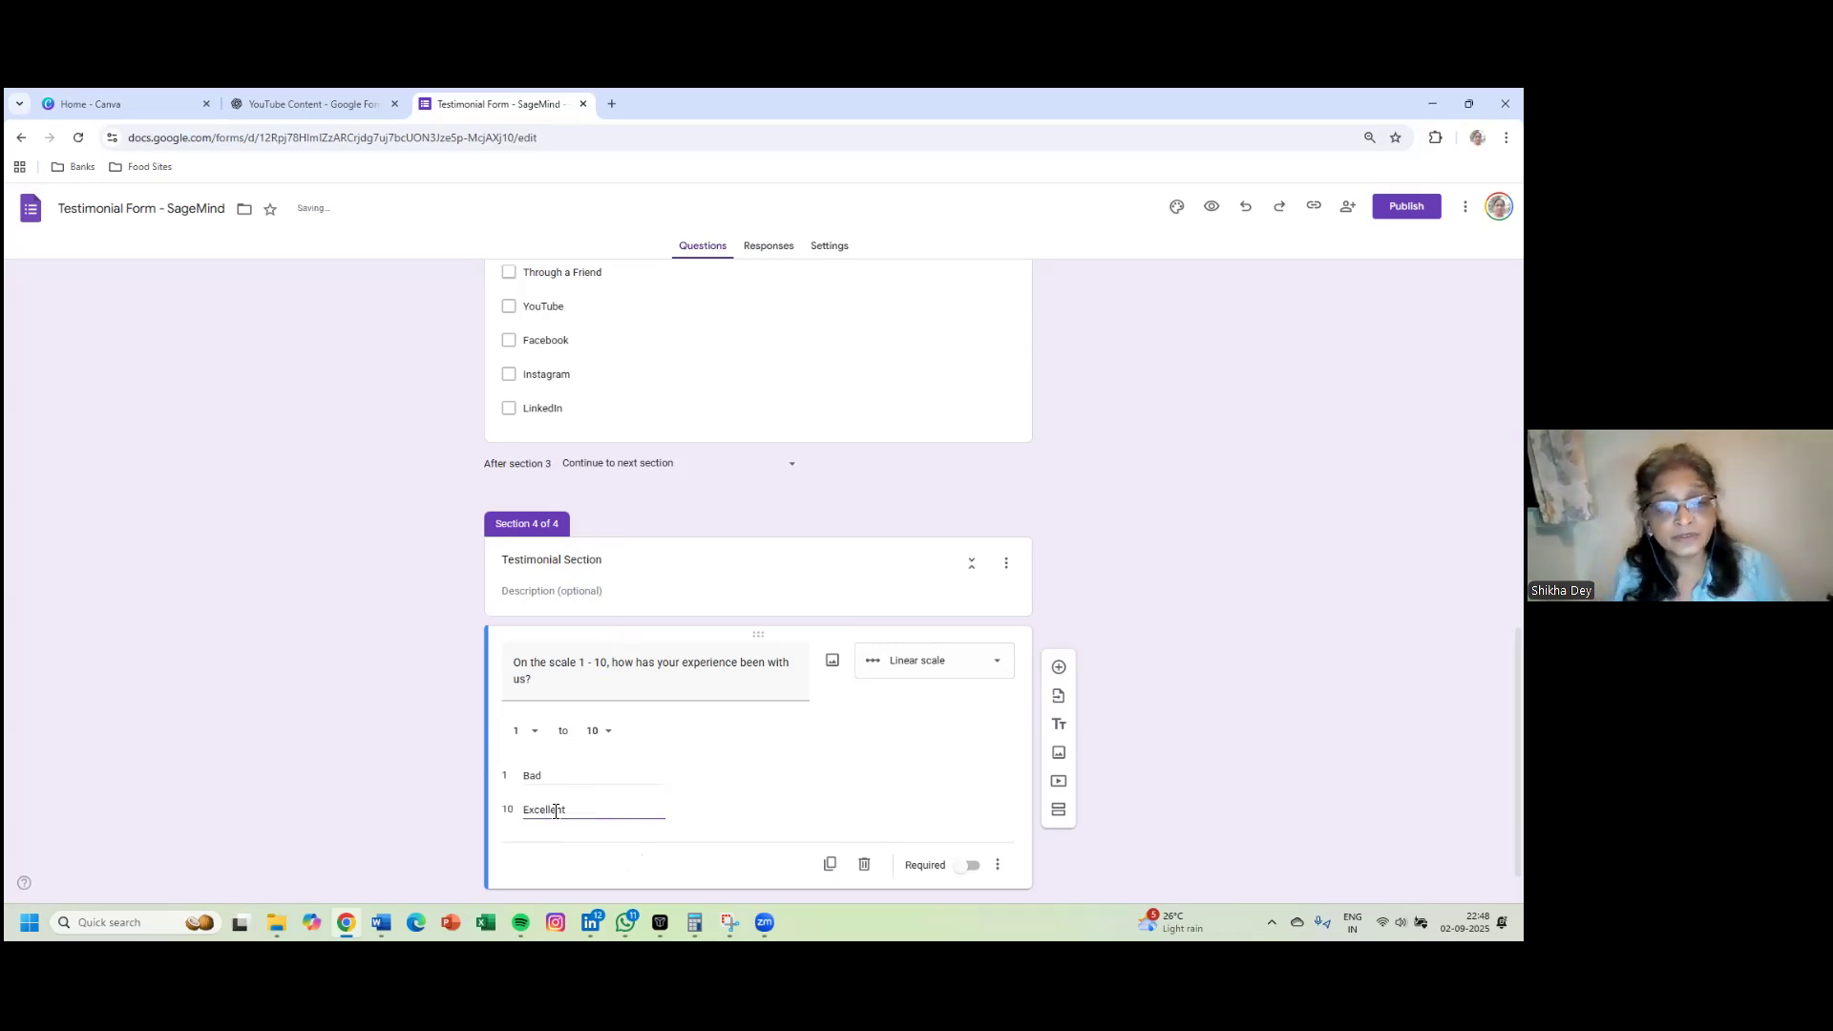
click(980, 864)
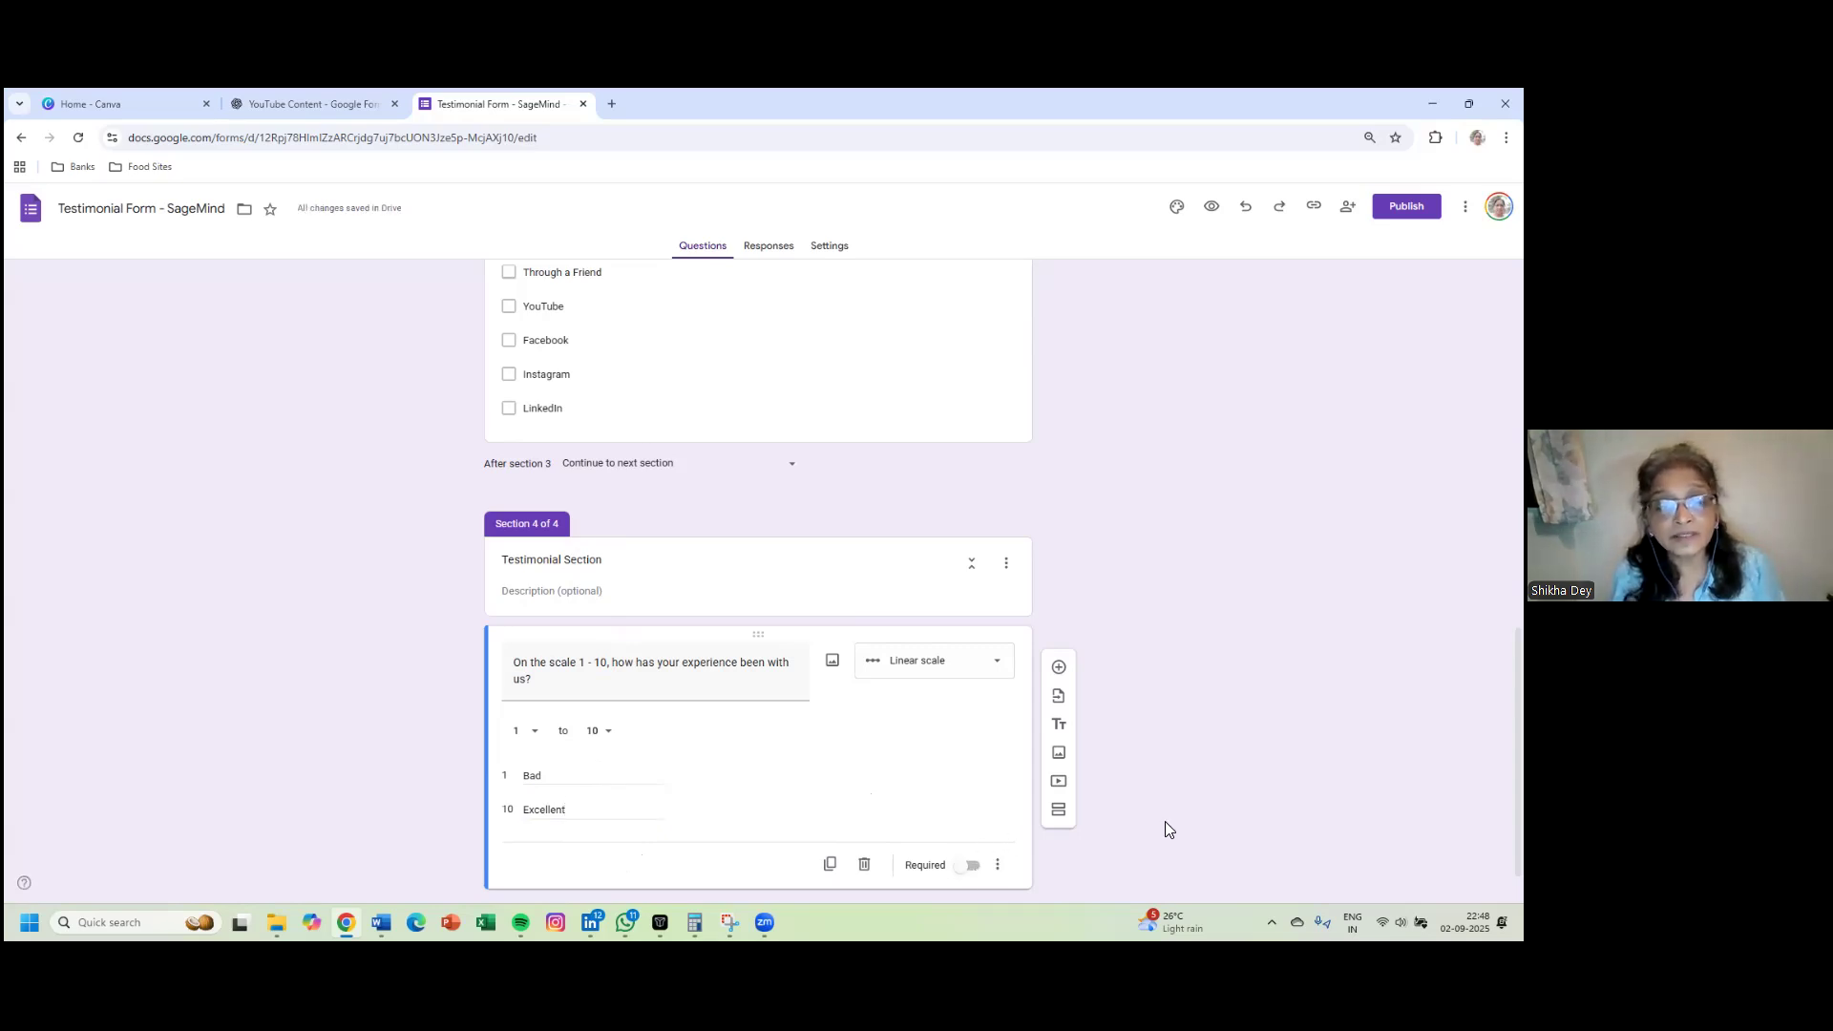
click(975, 865)
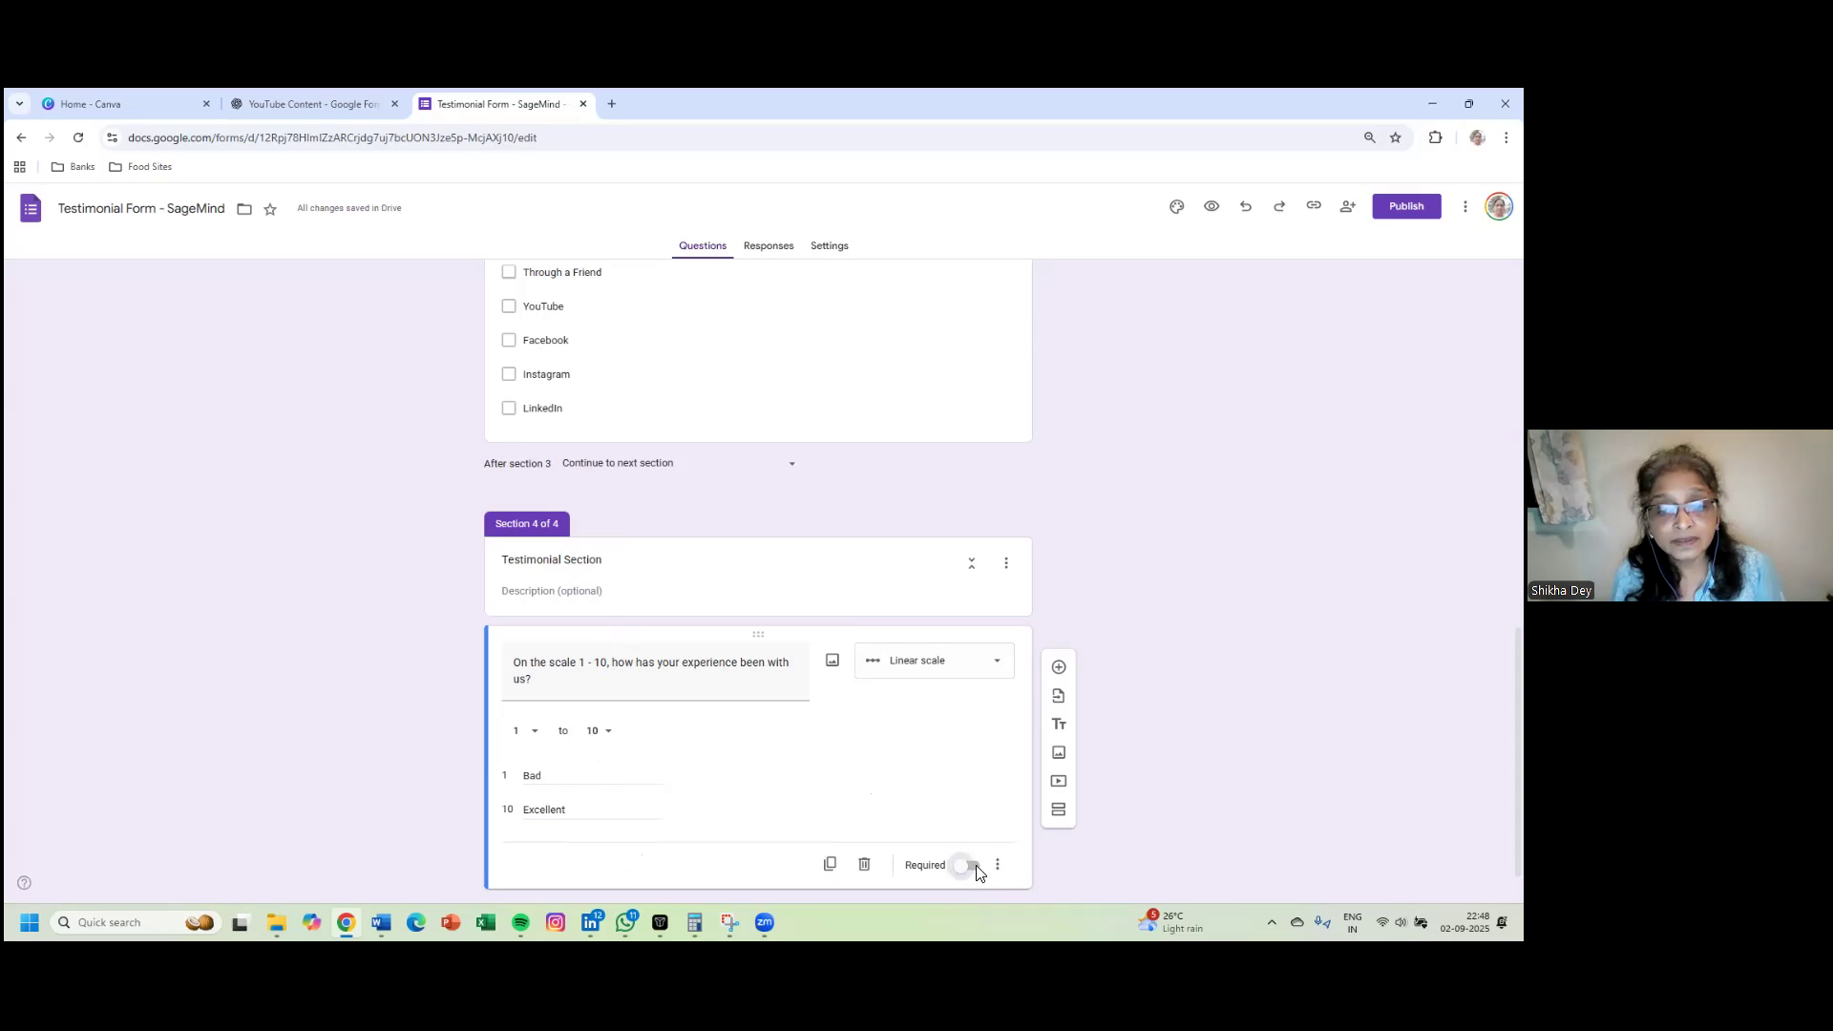
scroll(977, 869, up, 3)
scroll(758, 577, up, 4)
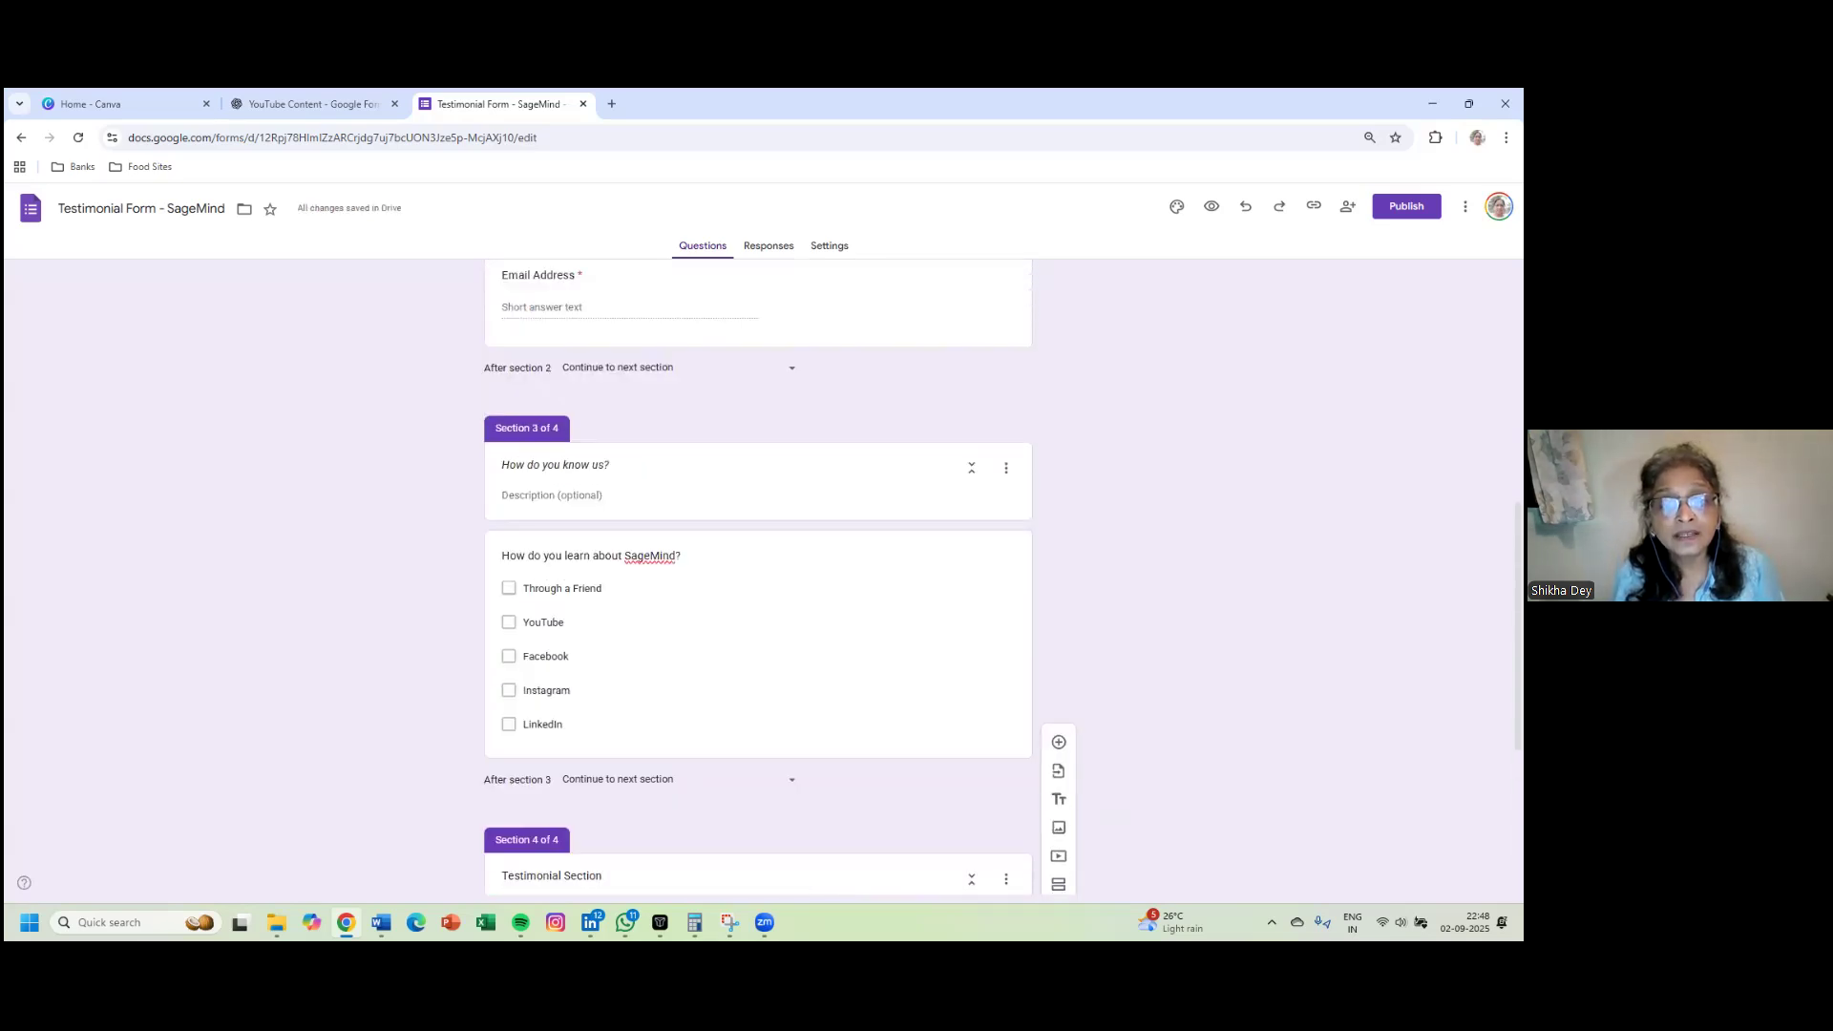
scroll(758, 578, up, 4)
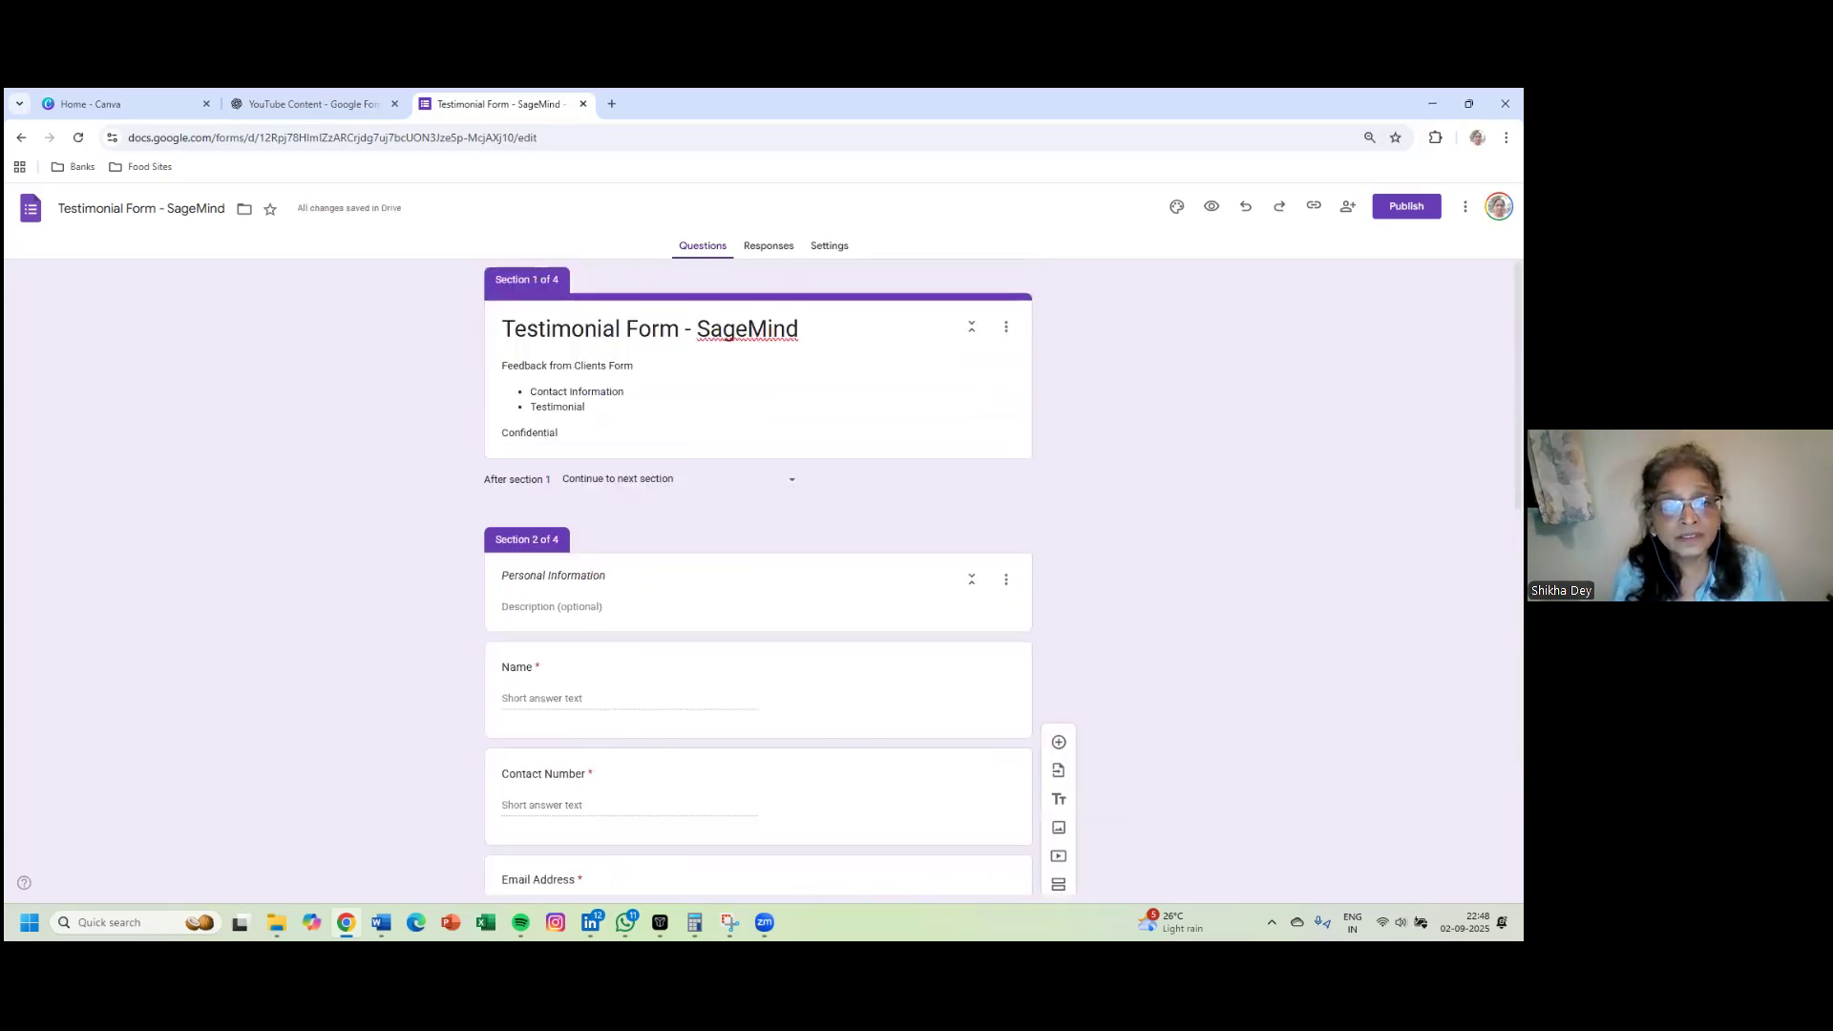
scroll(847, 372, down, 2)
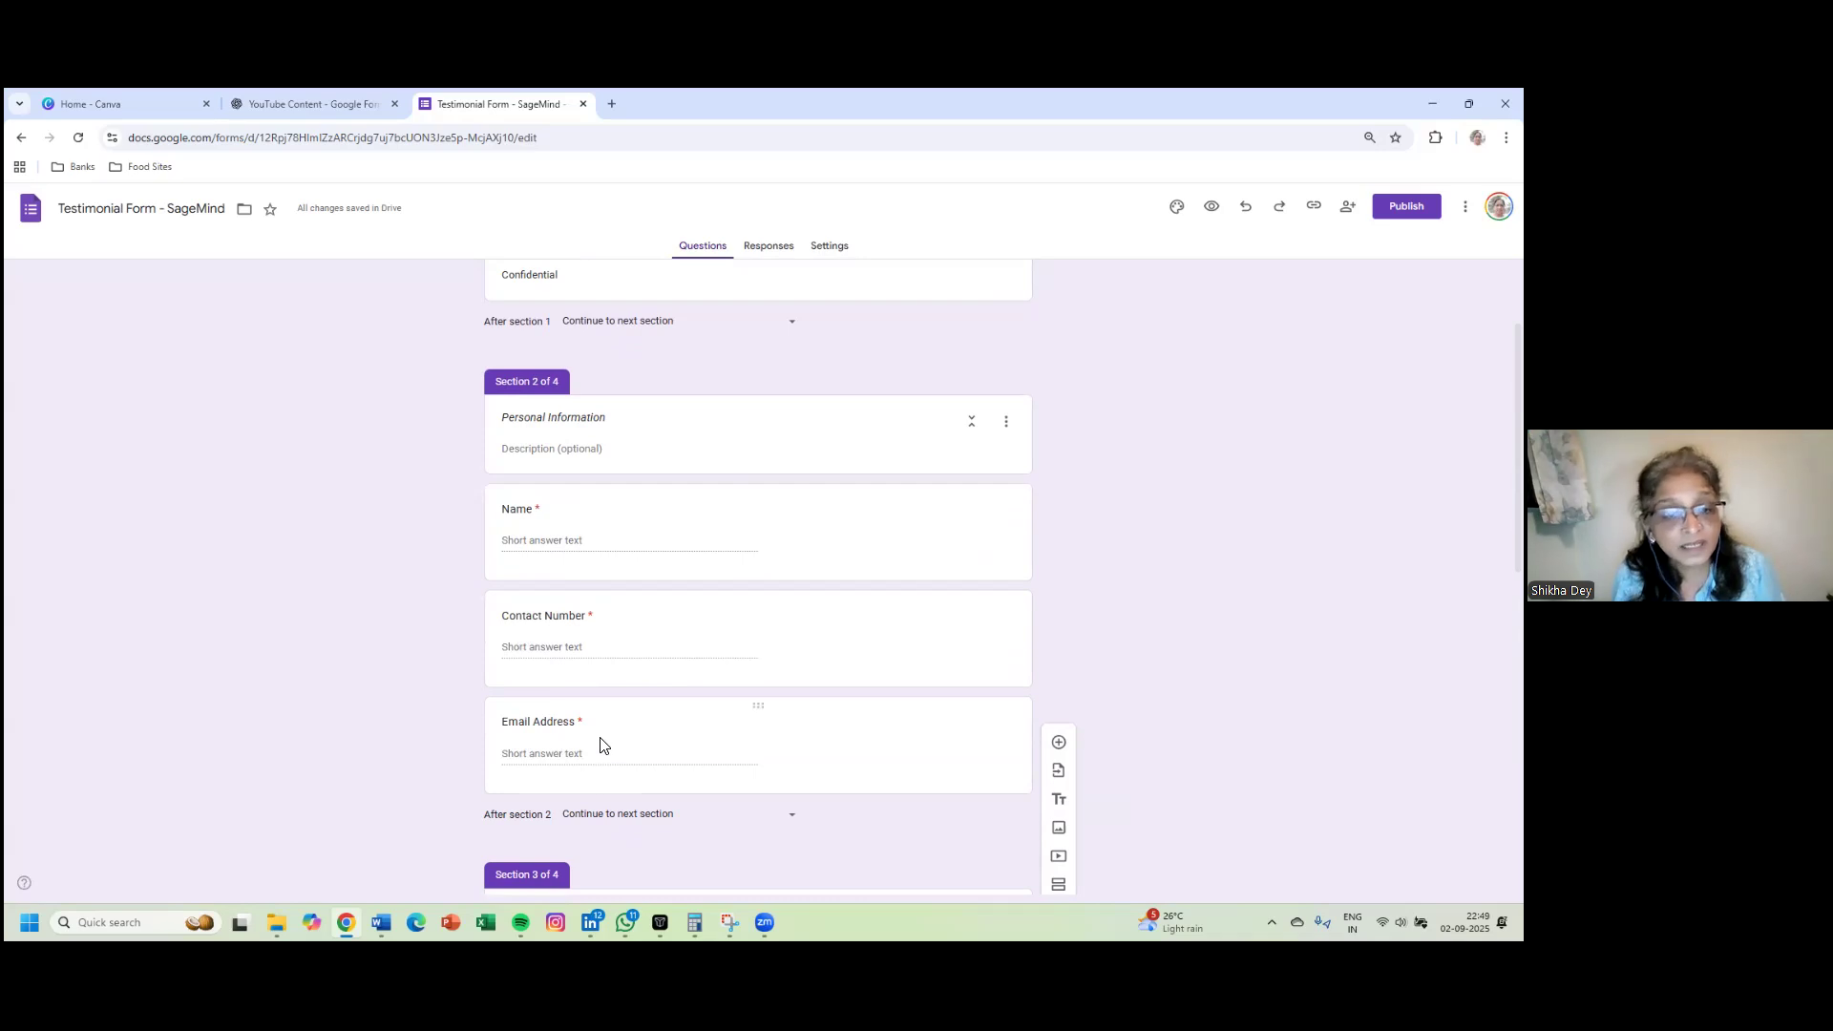
scroll(601, 745, down, 4)
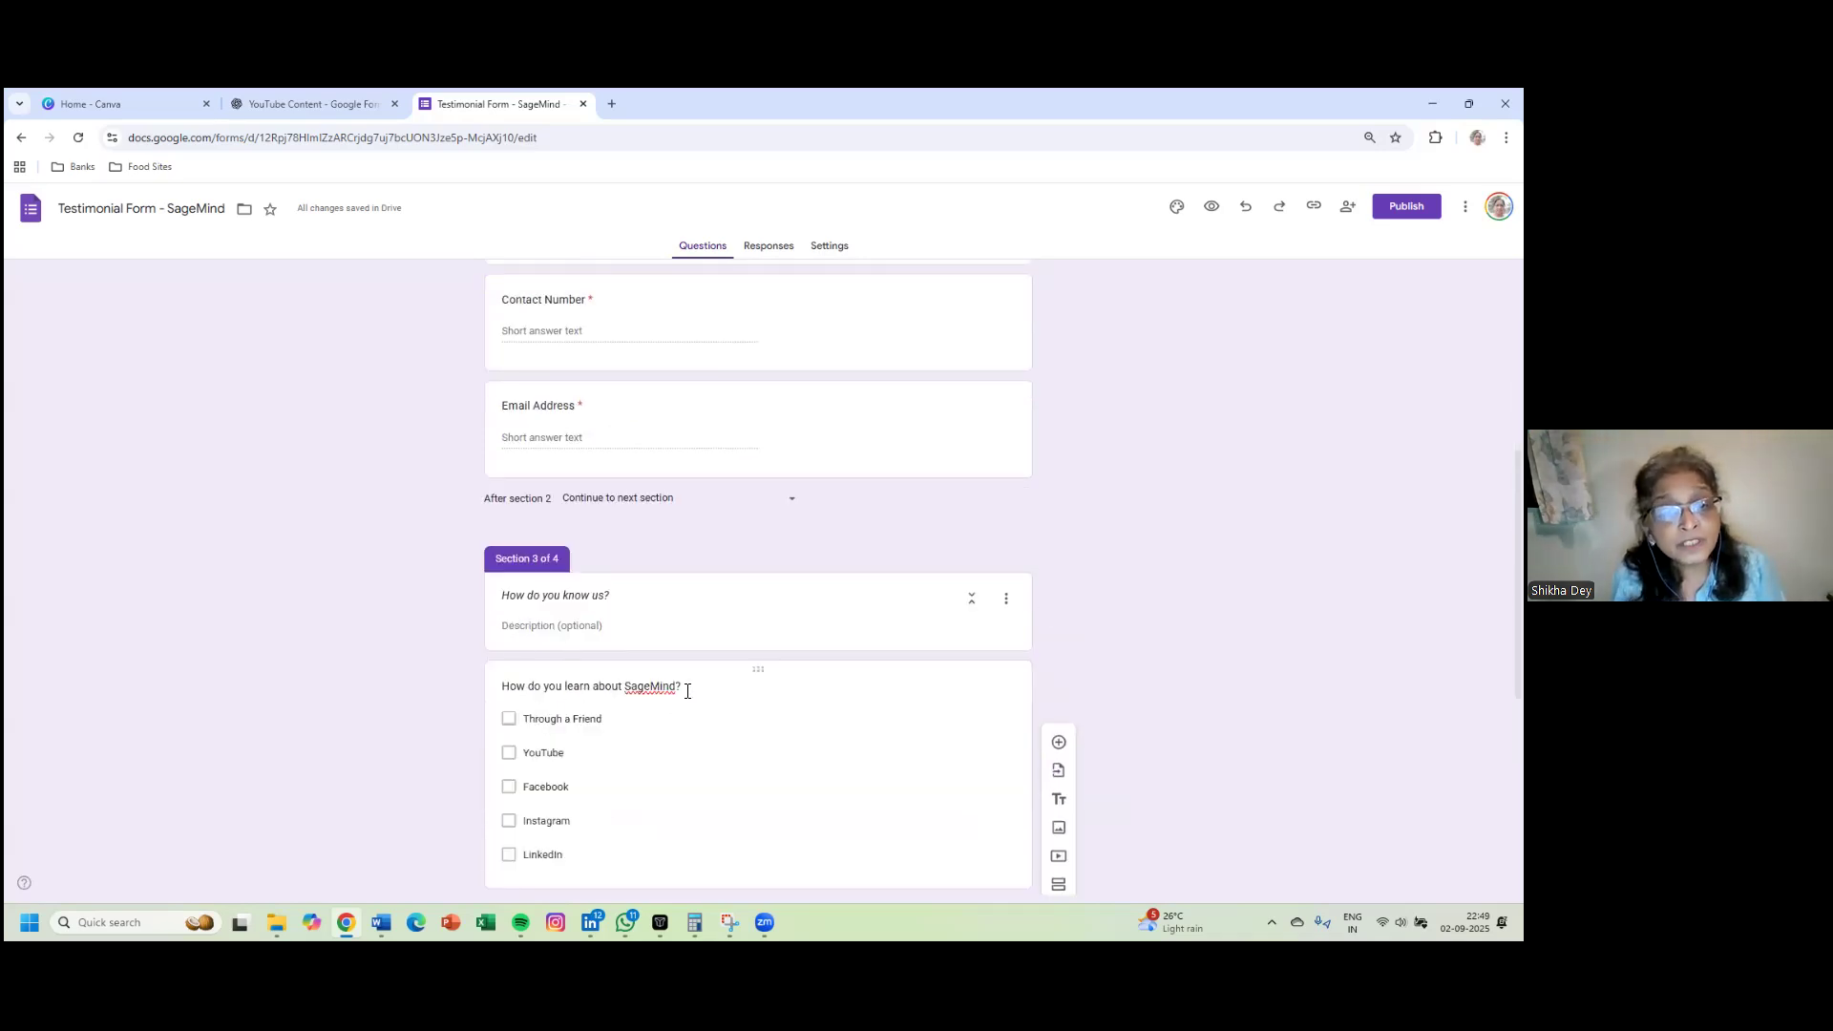
scroll(683, 690, down, 5)
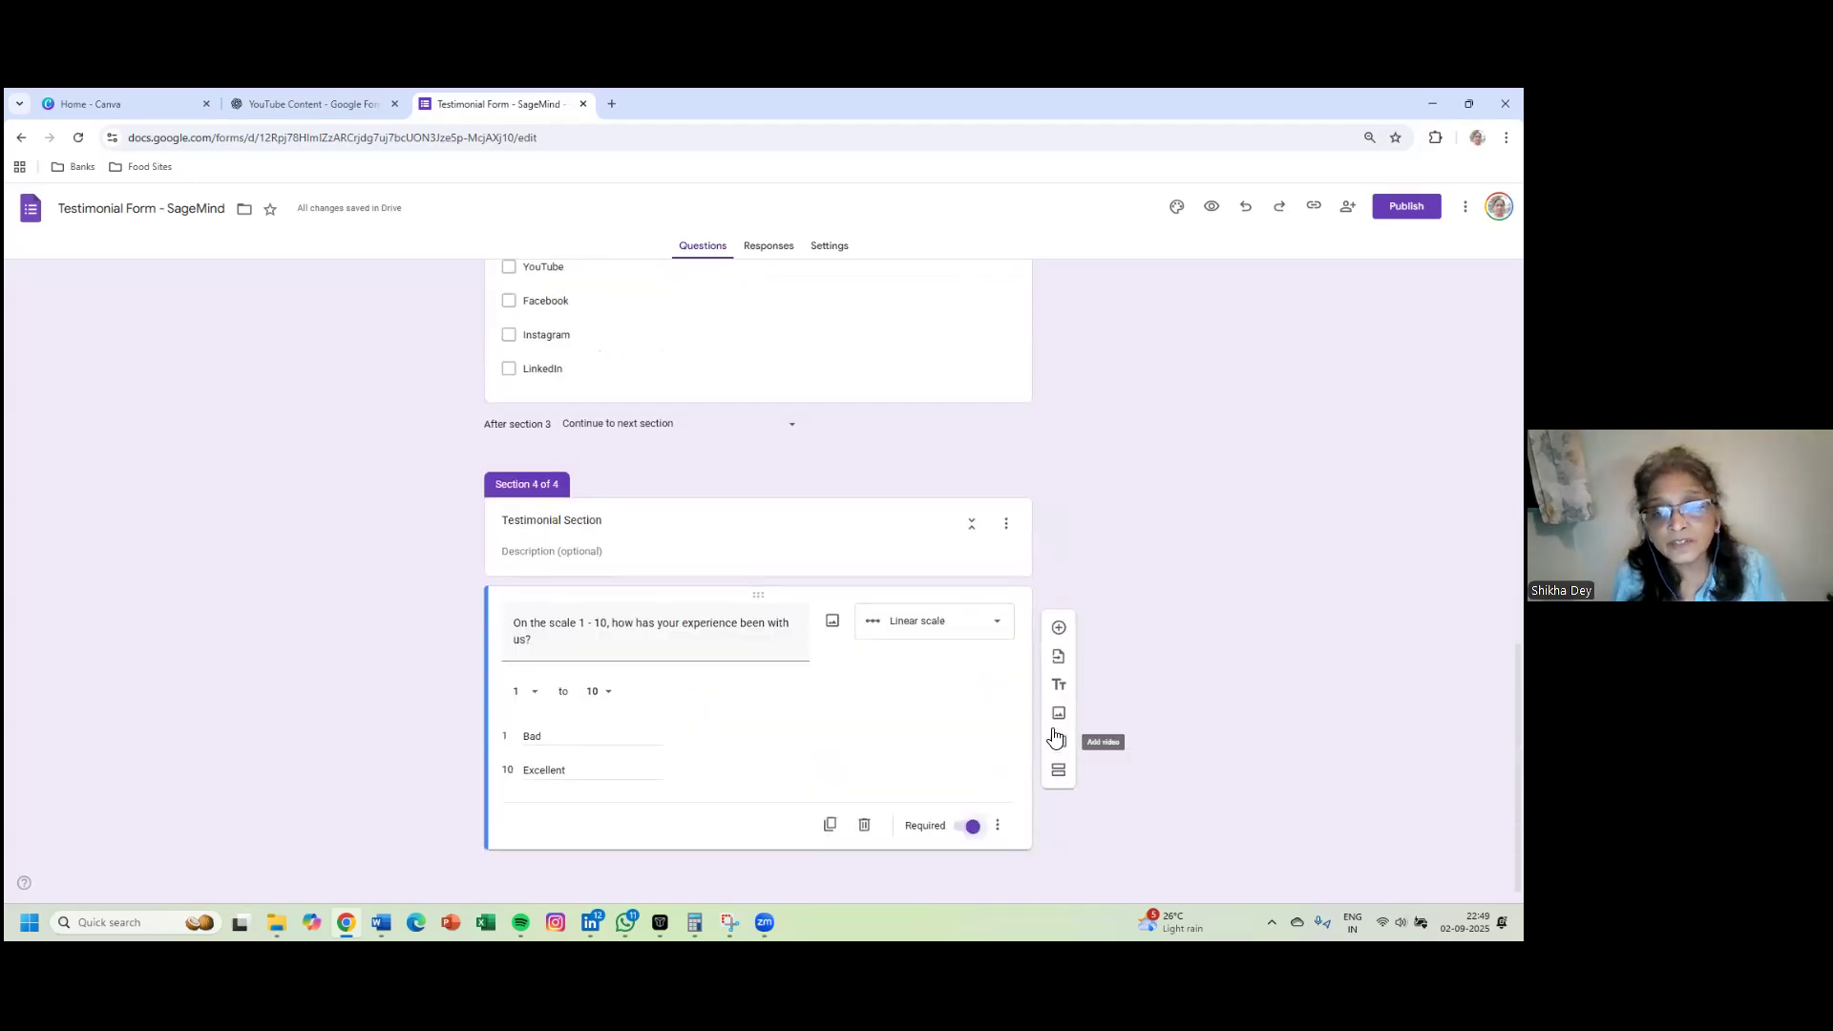
- Add a question below the rating scale titled 'What services did you utilize?'
click(1058, 629)
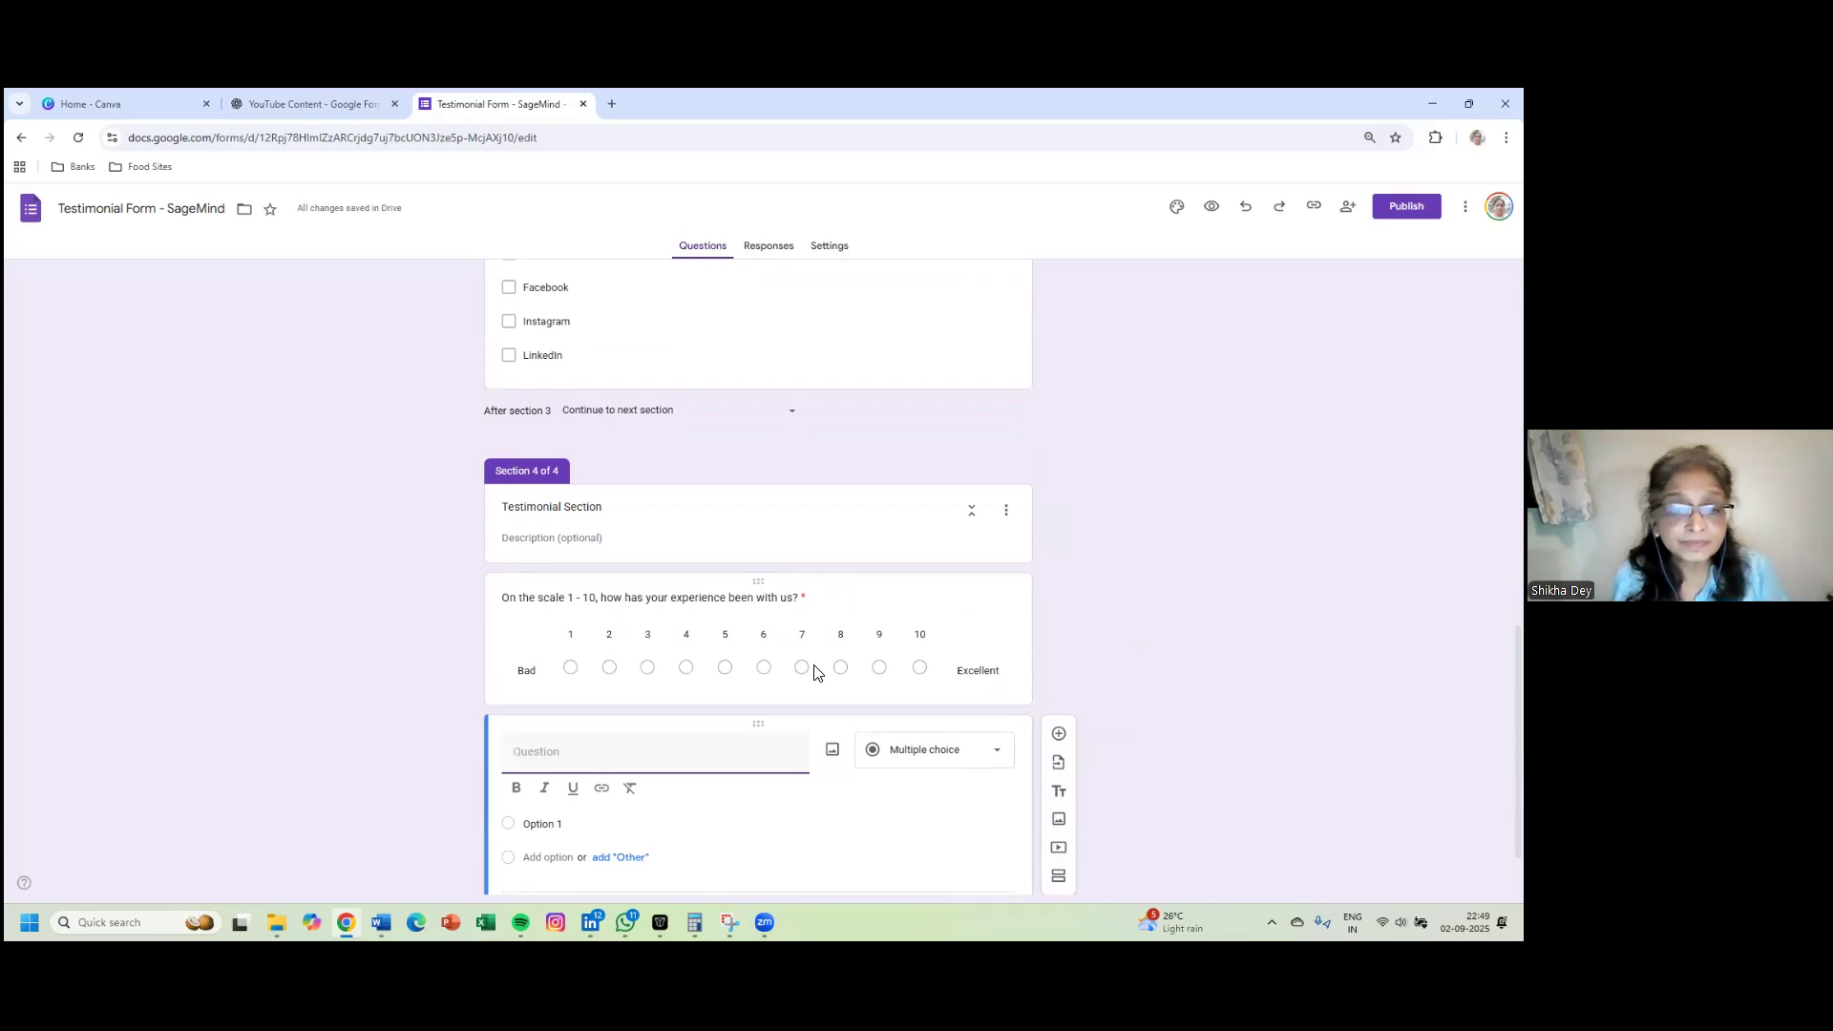
scroll(833, 802, down, 1)
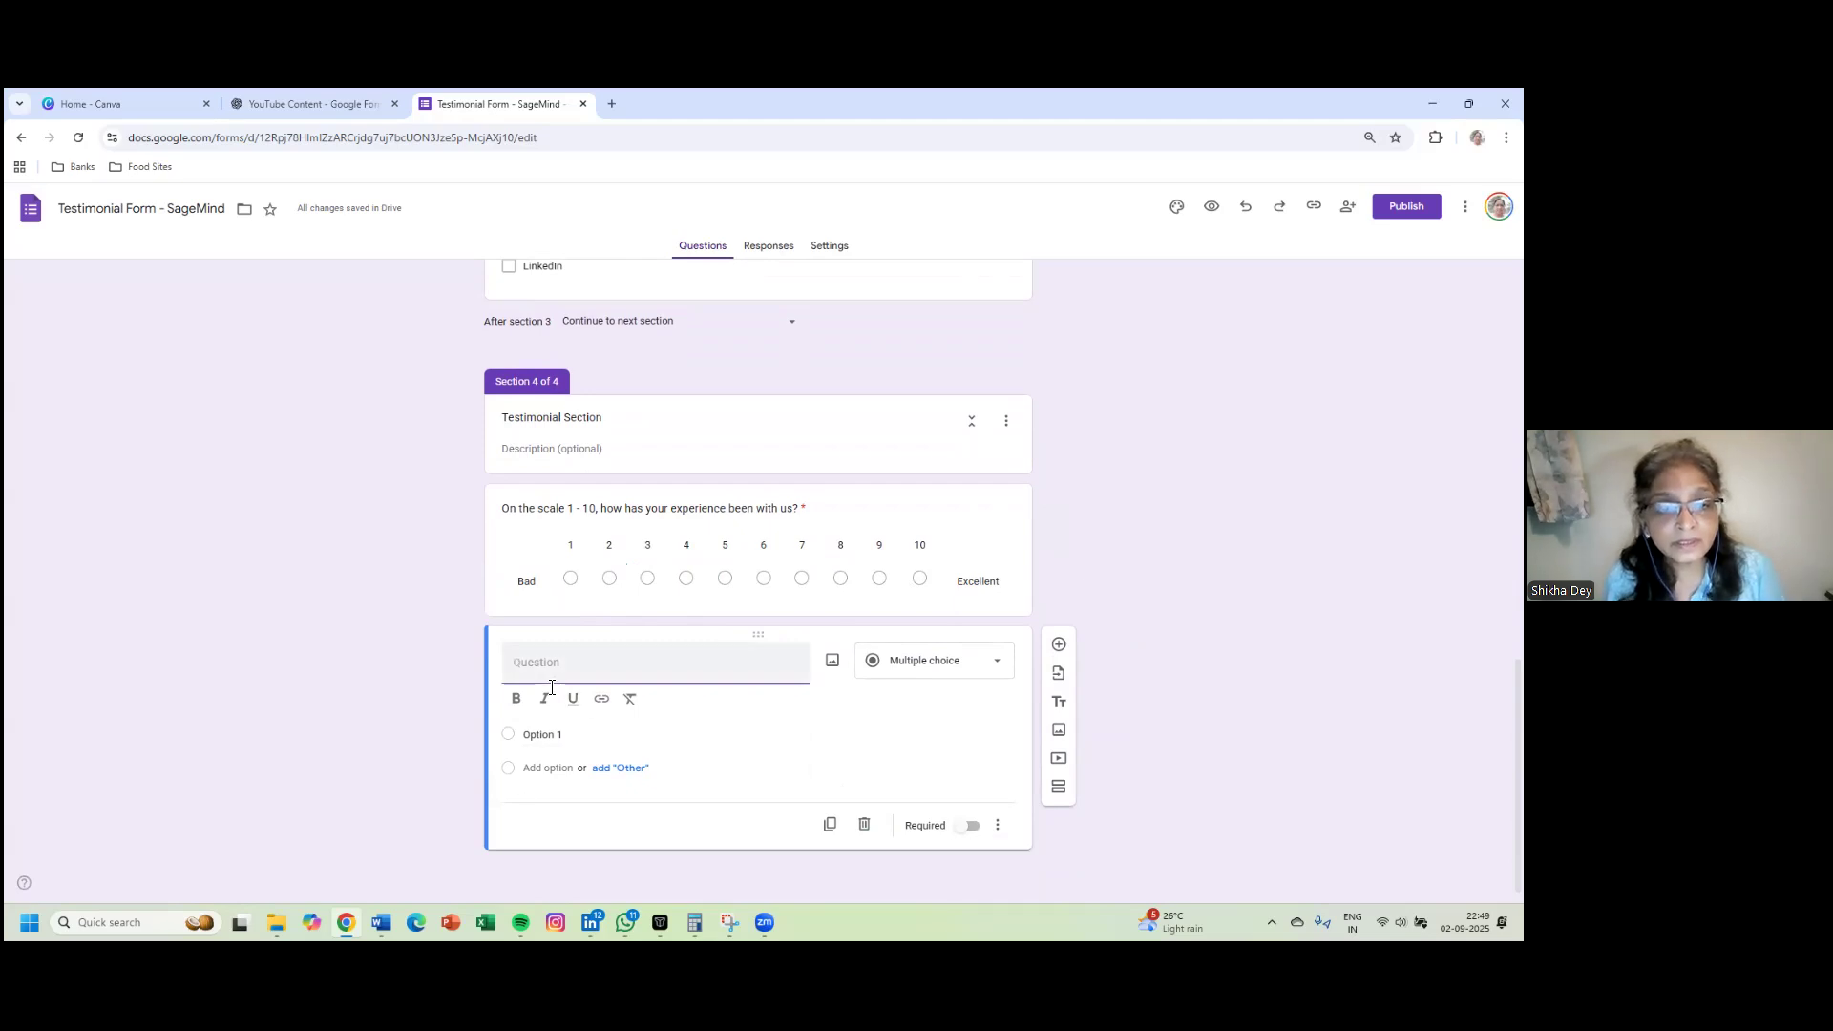
text(What ser)
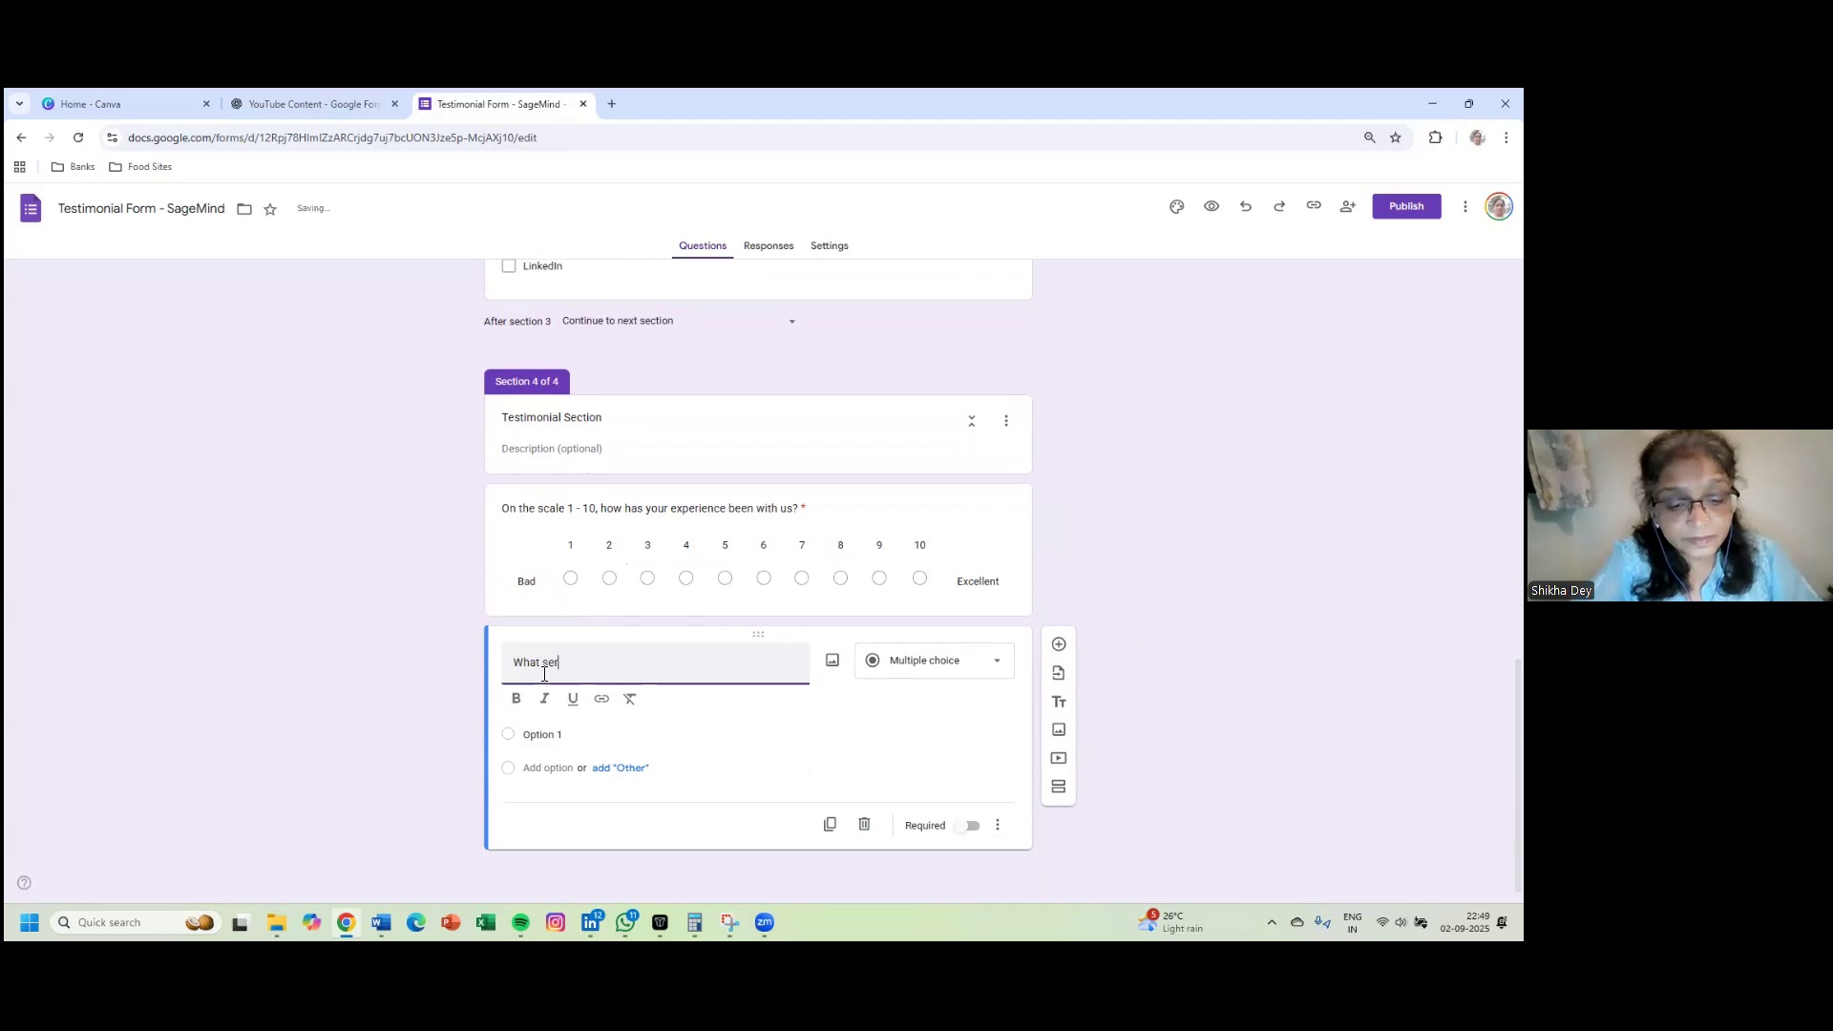
text(vices d)
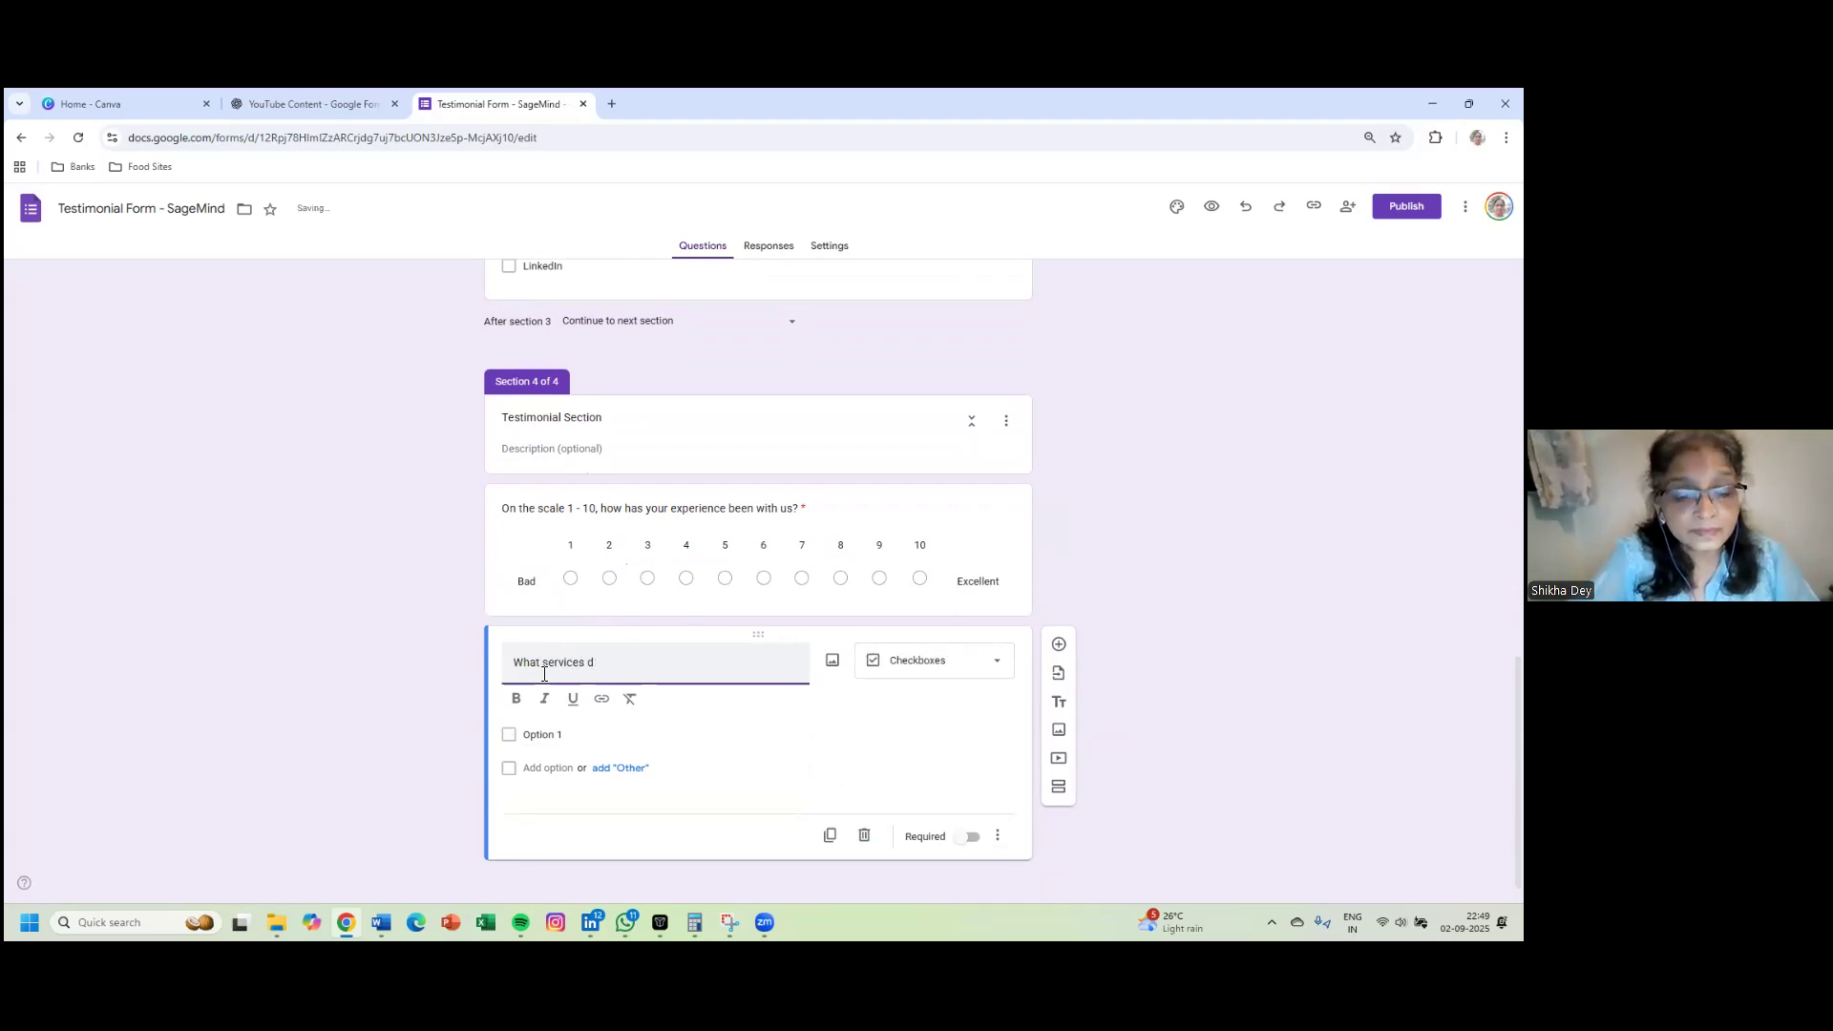
text( yoyou)
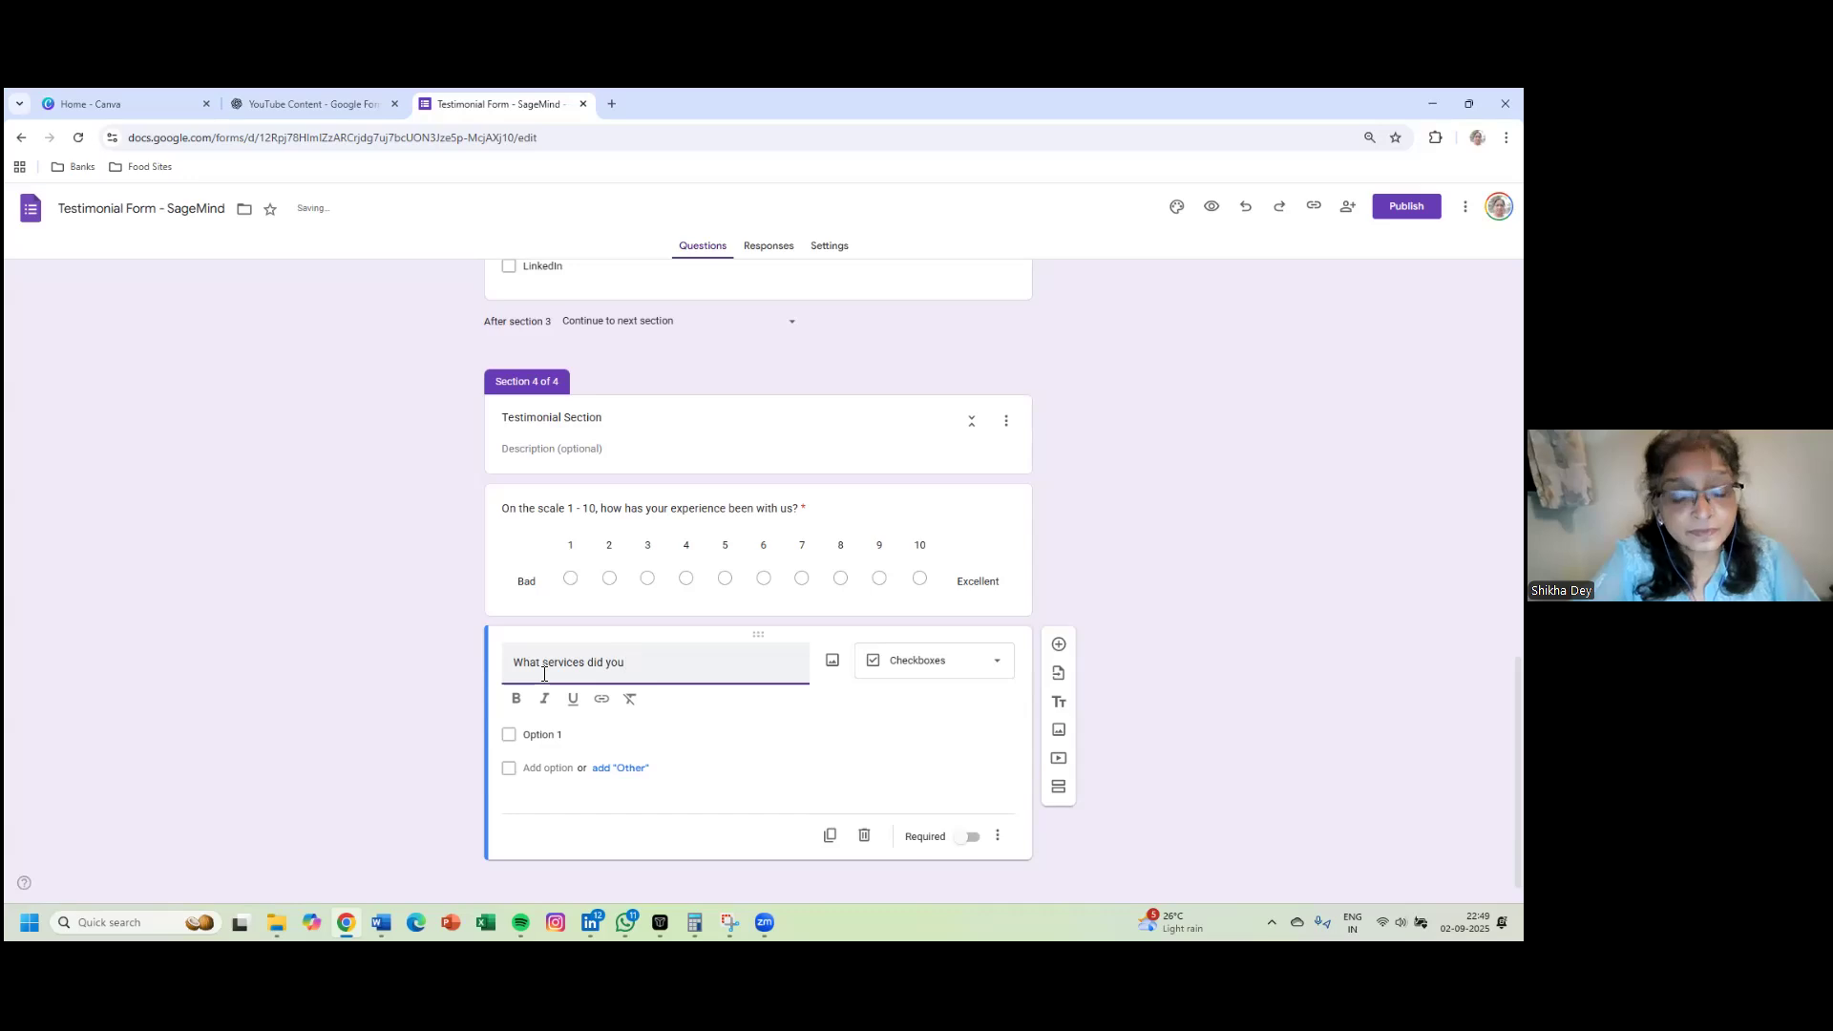
text( ut)
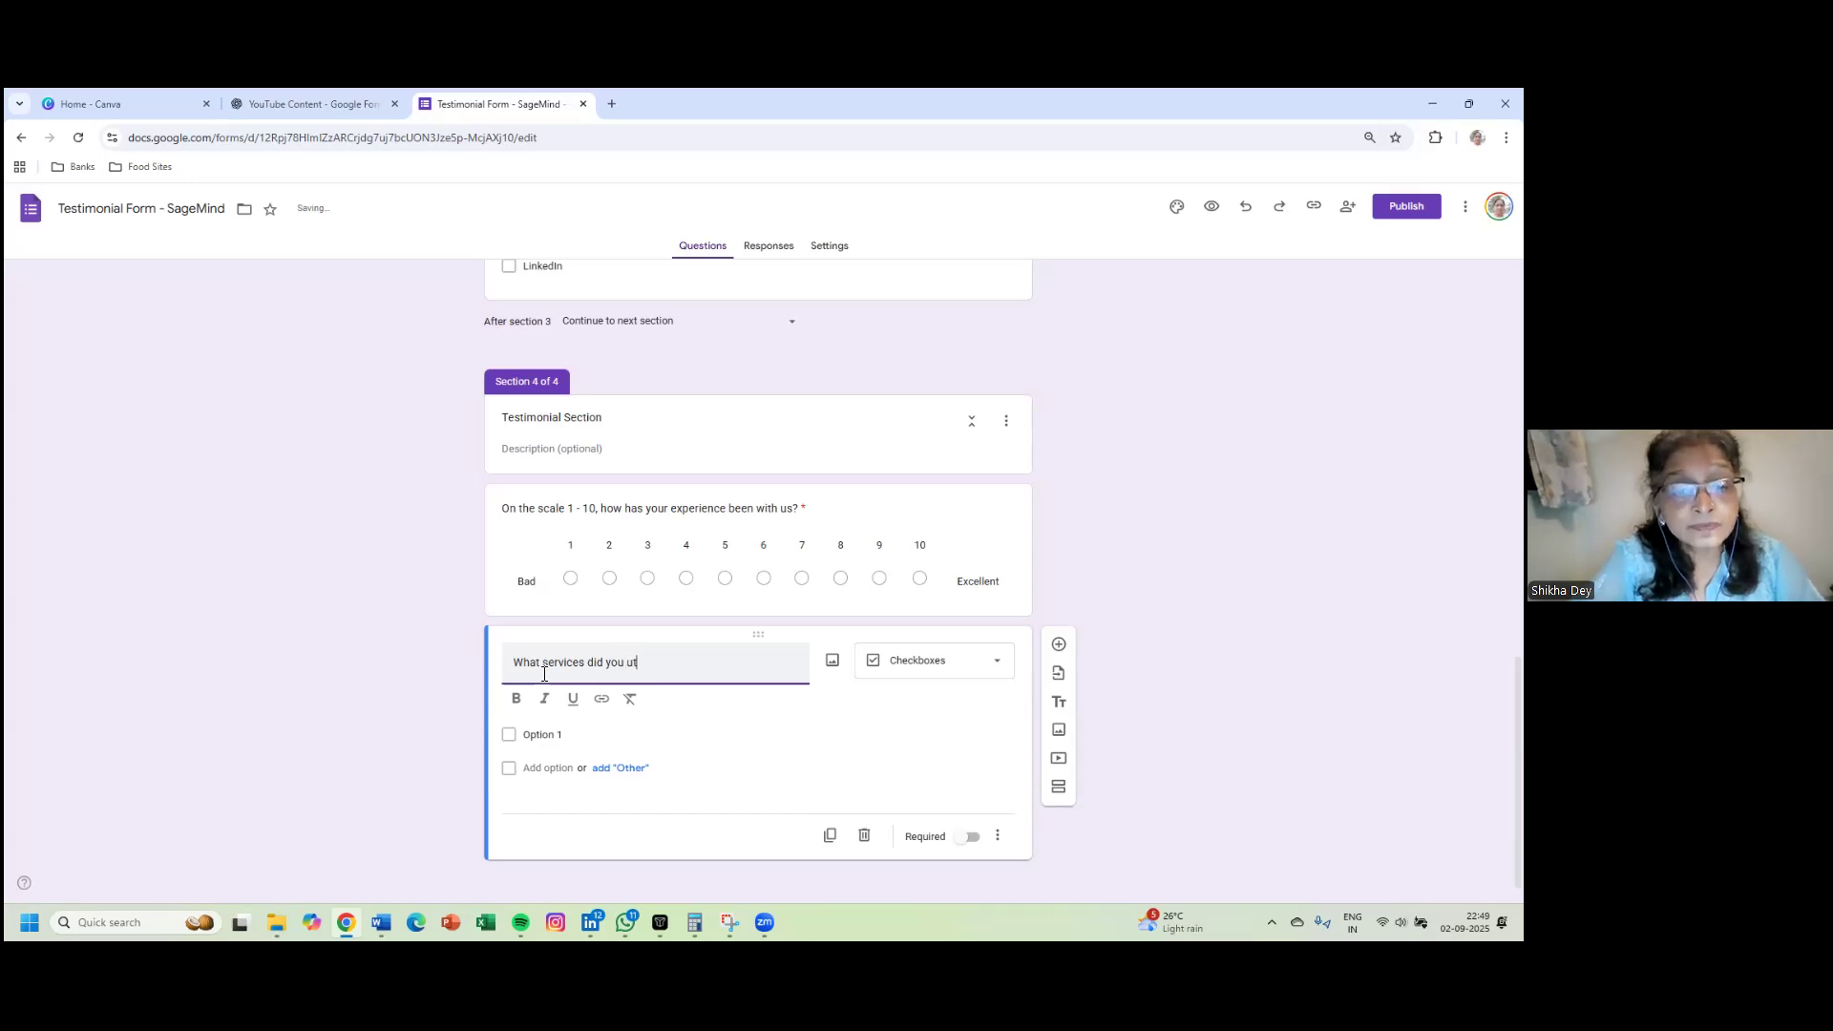
text(ilize?)
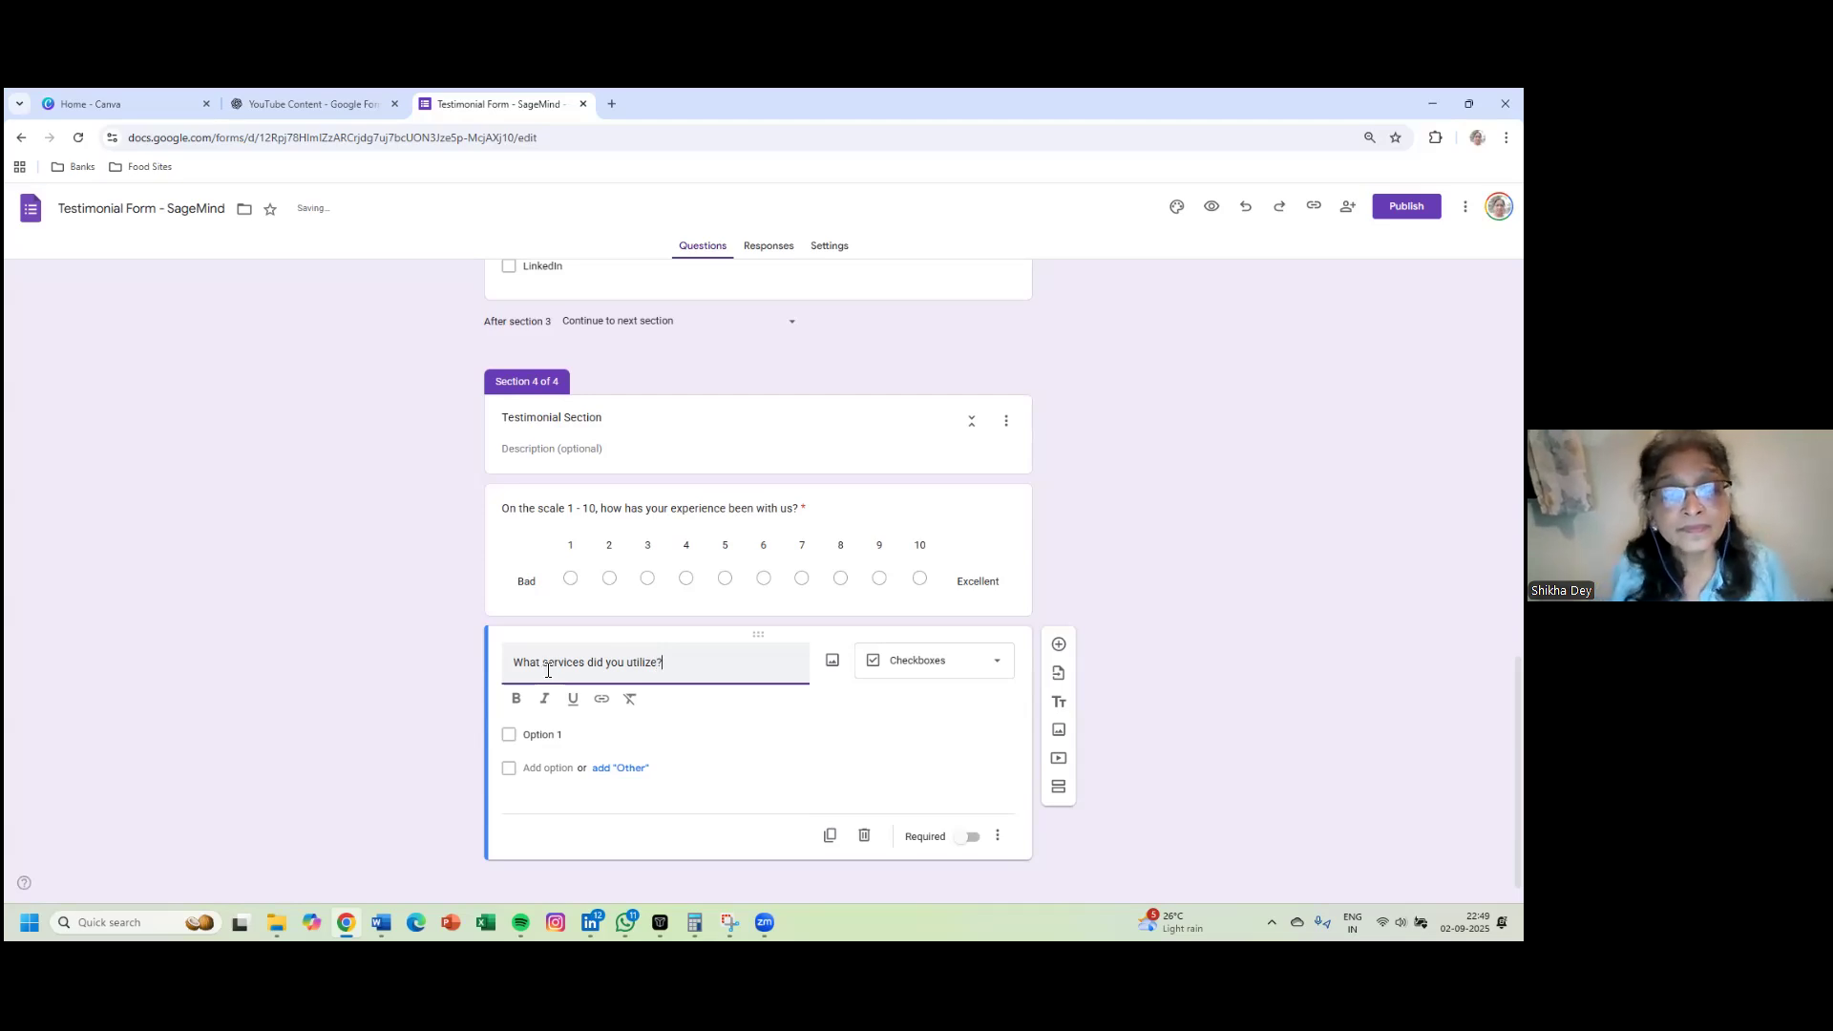
- Make the services question multiple choice with Personal Growth, Professional Growth and Coaching Growth options
click(940, 673)
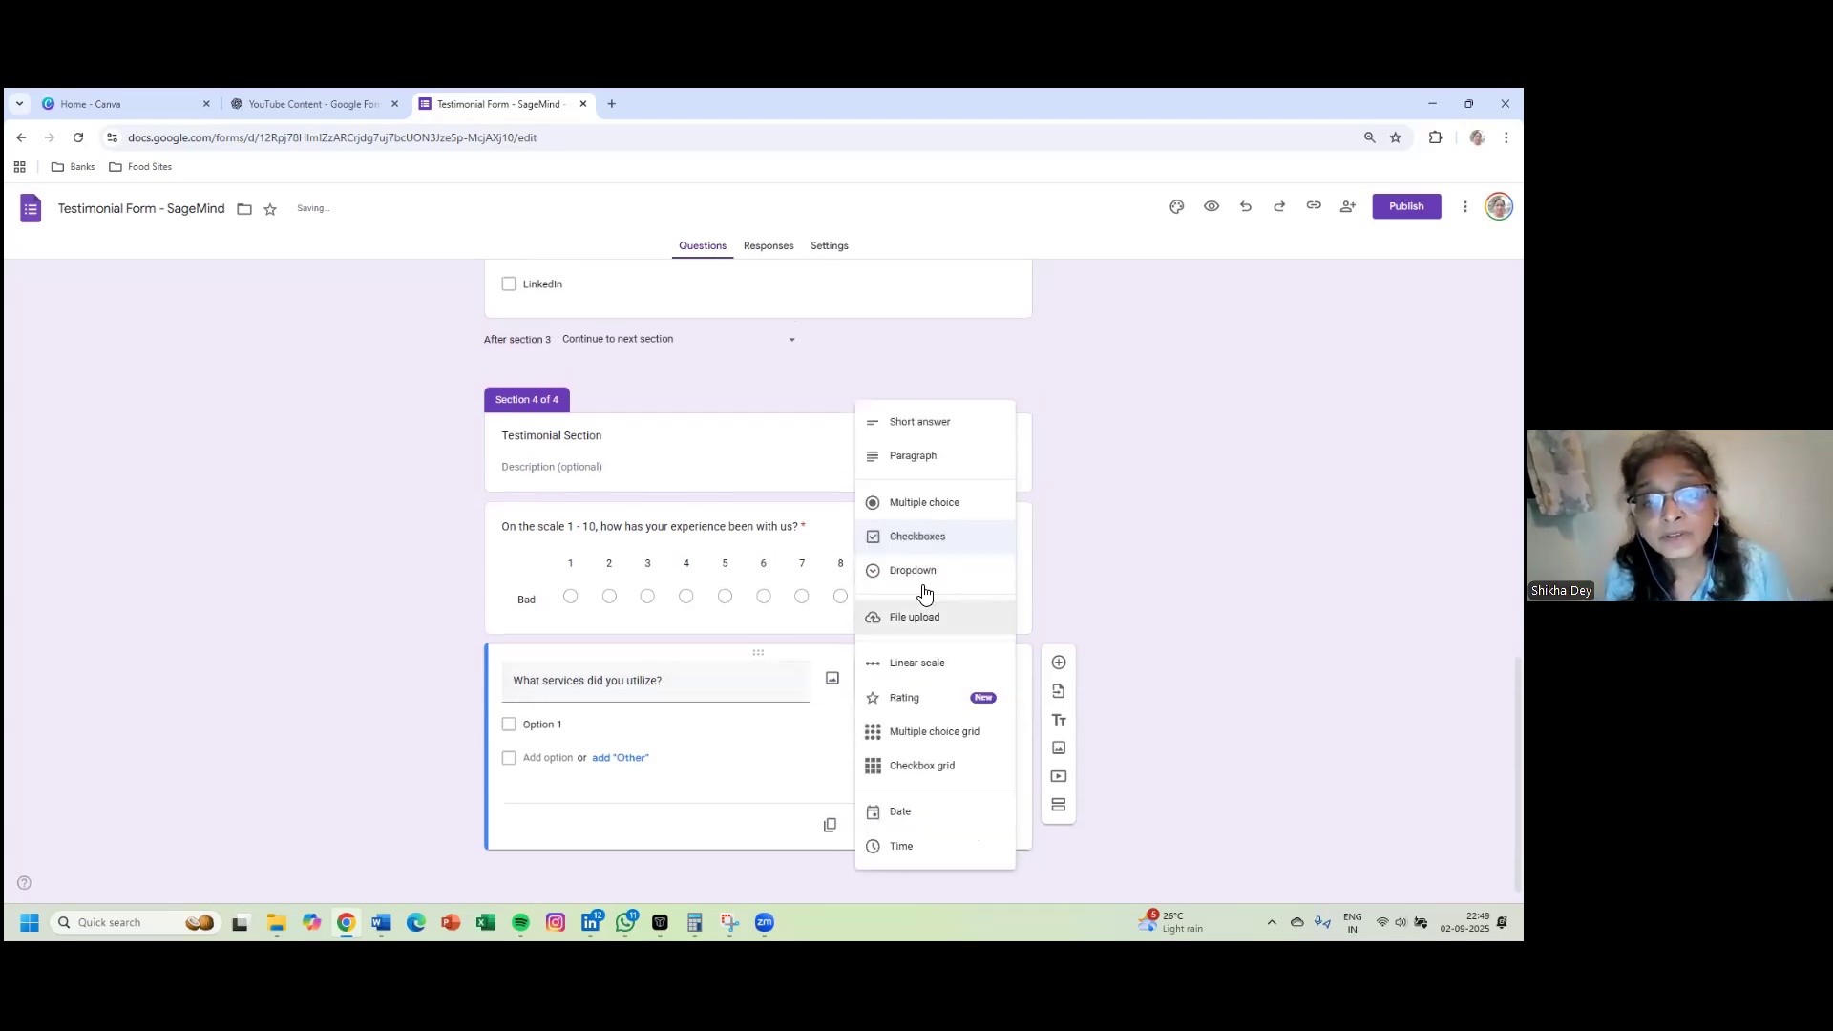
click(919, 508)
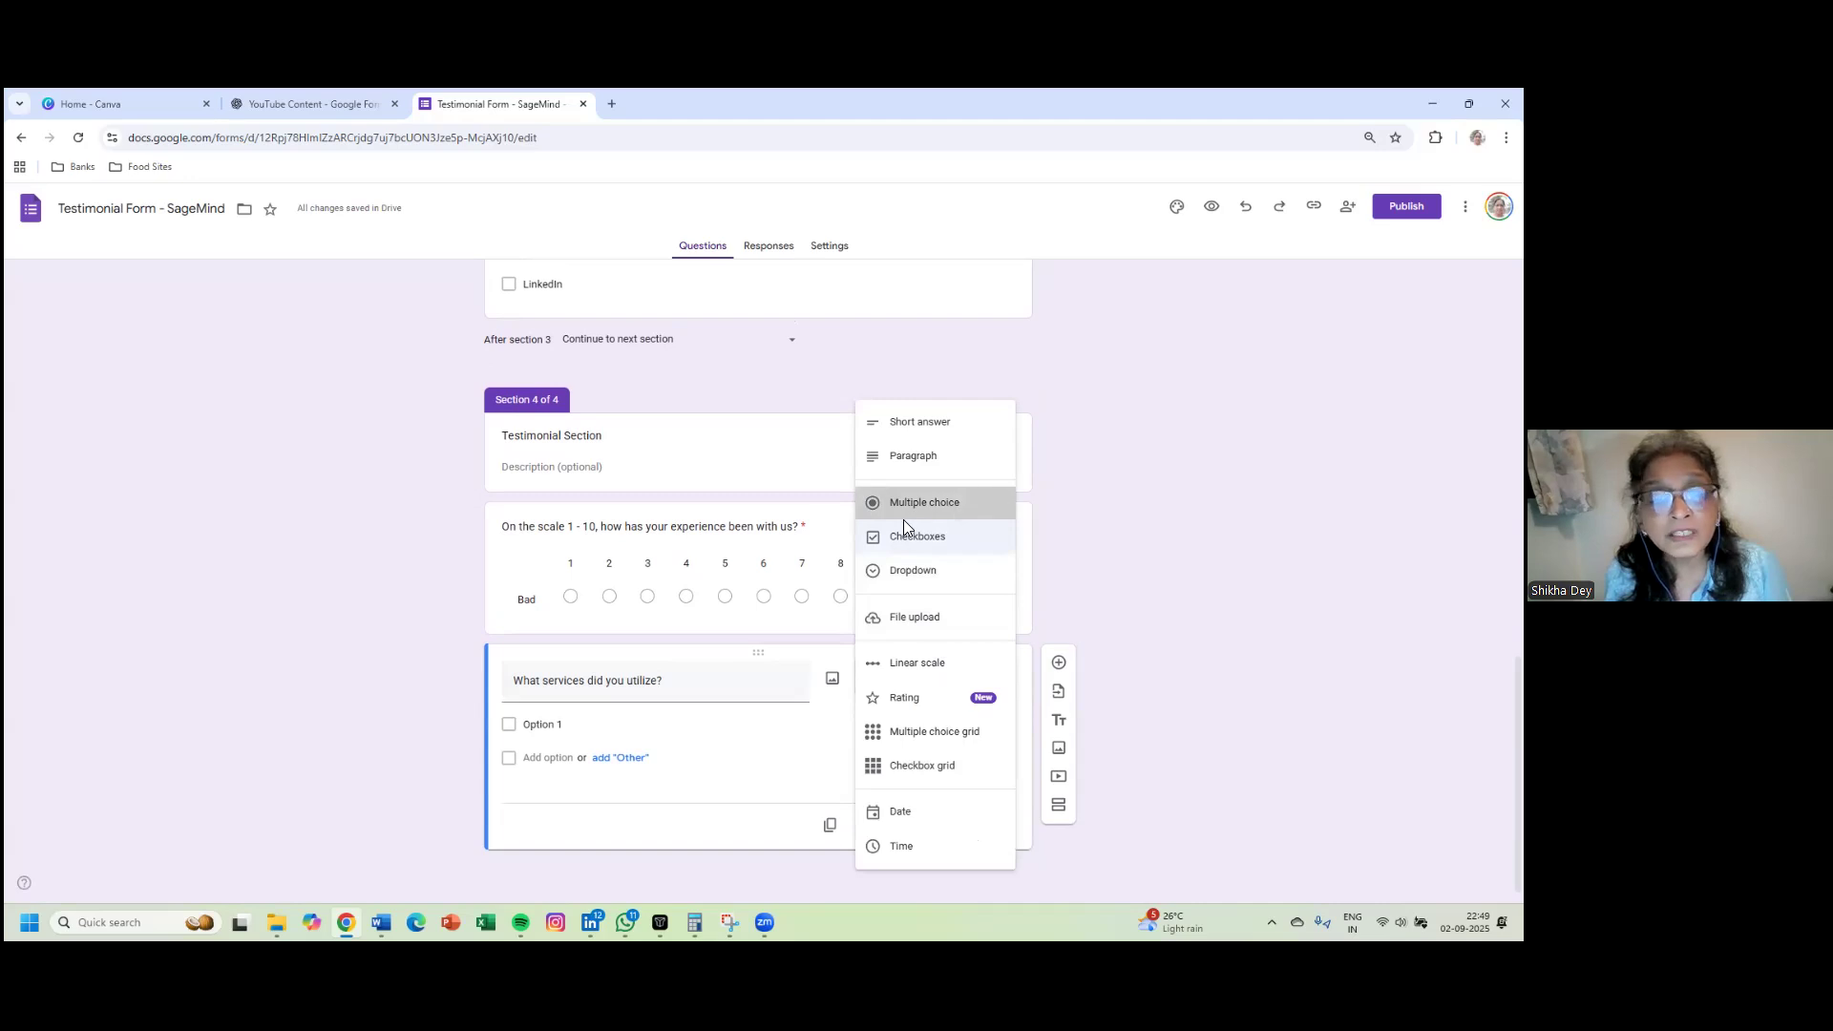
click(571, 738)
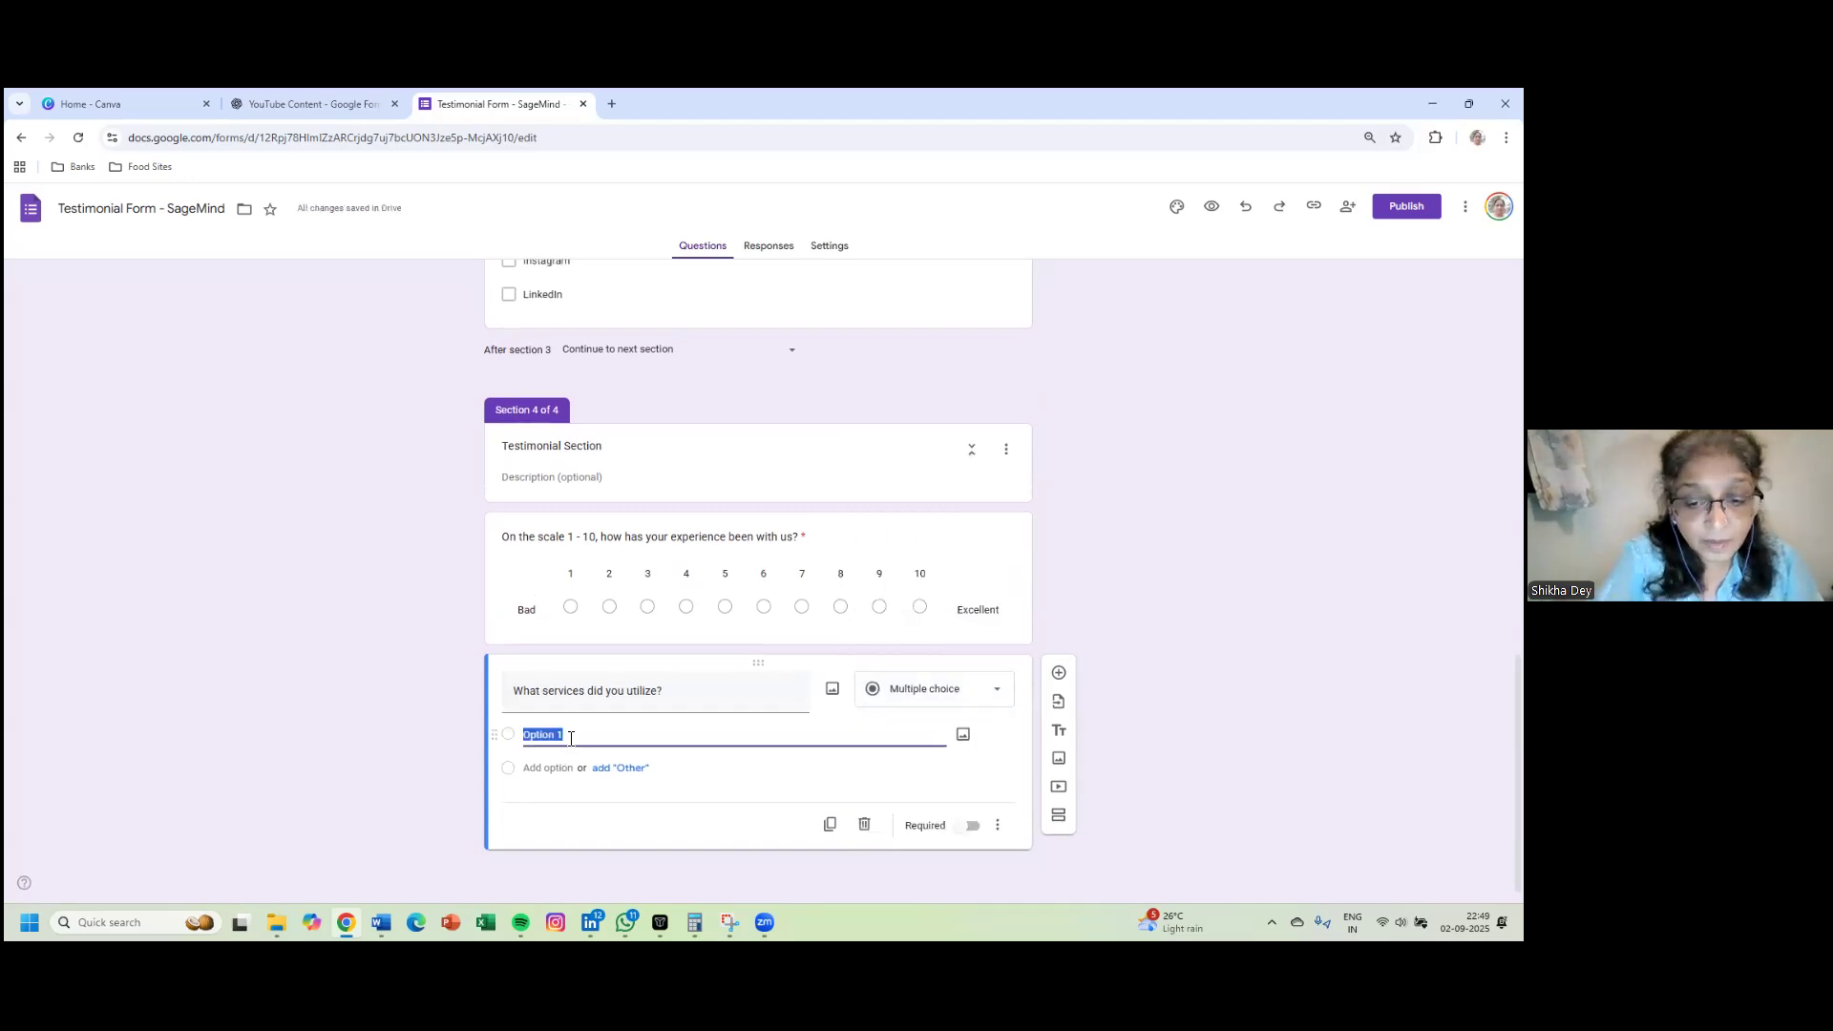
text(Personal )
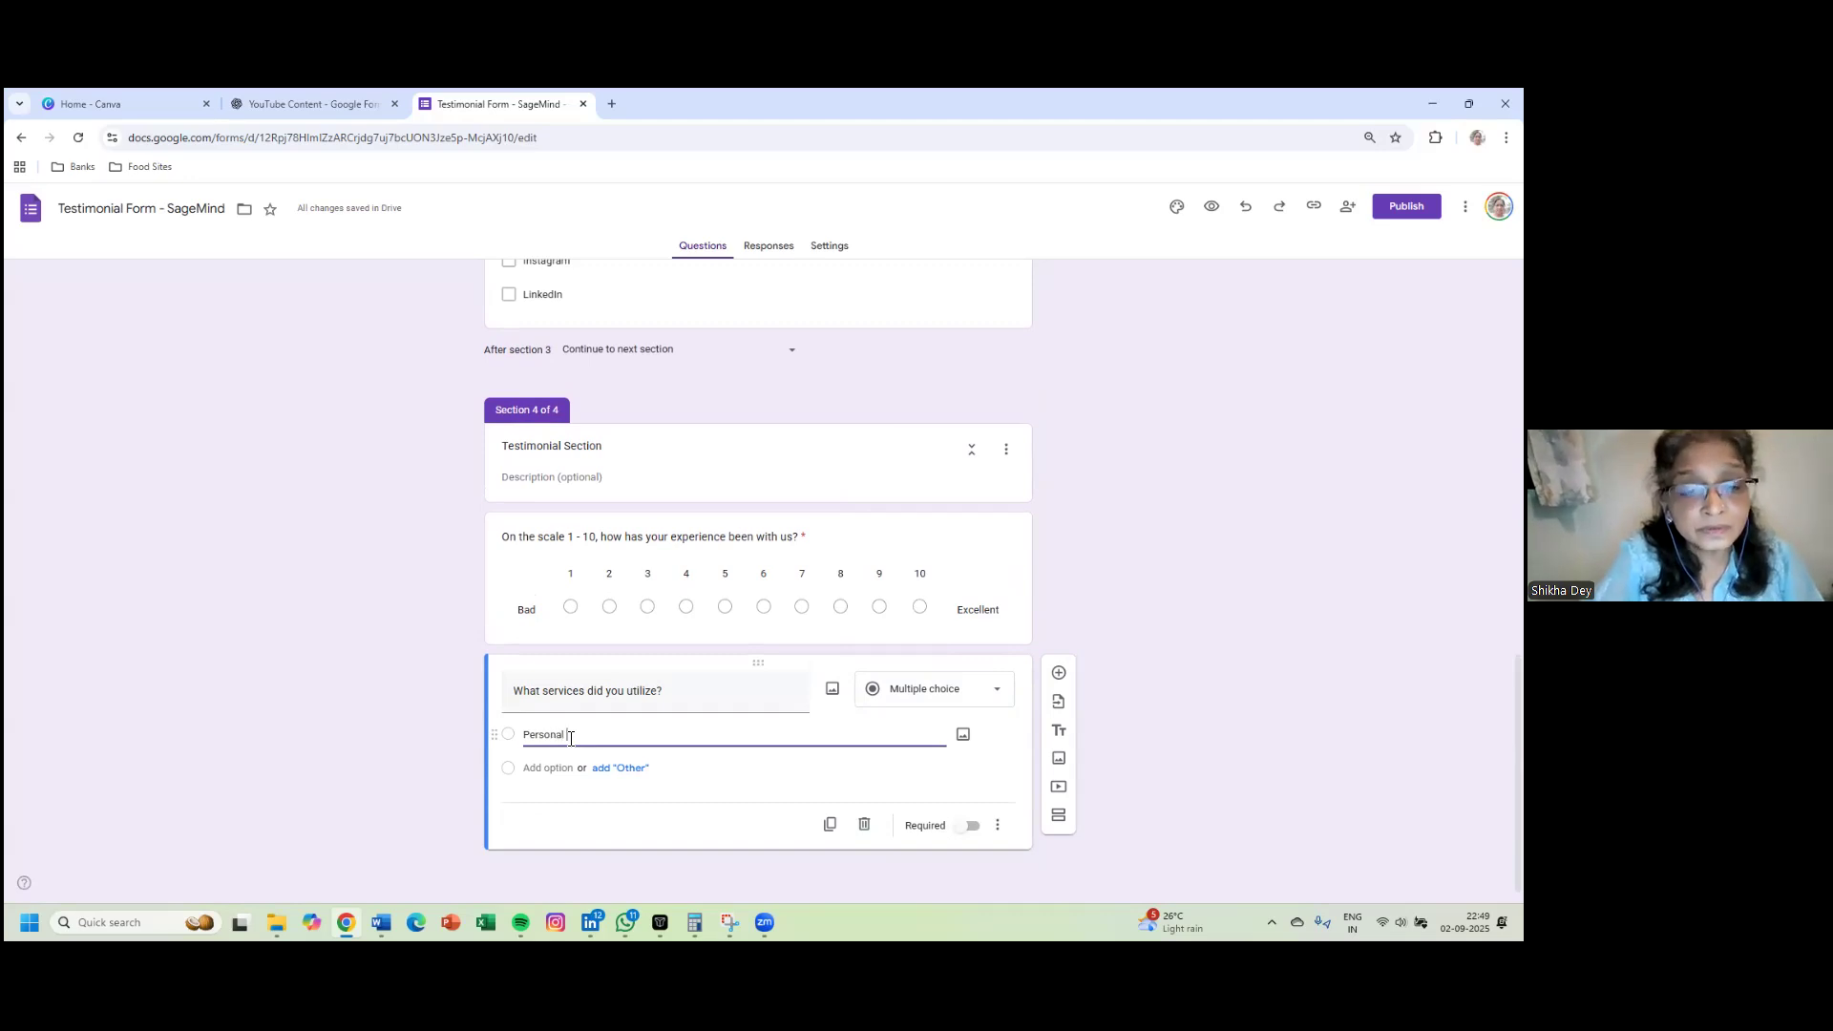
text(c)
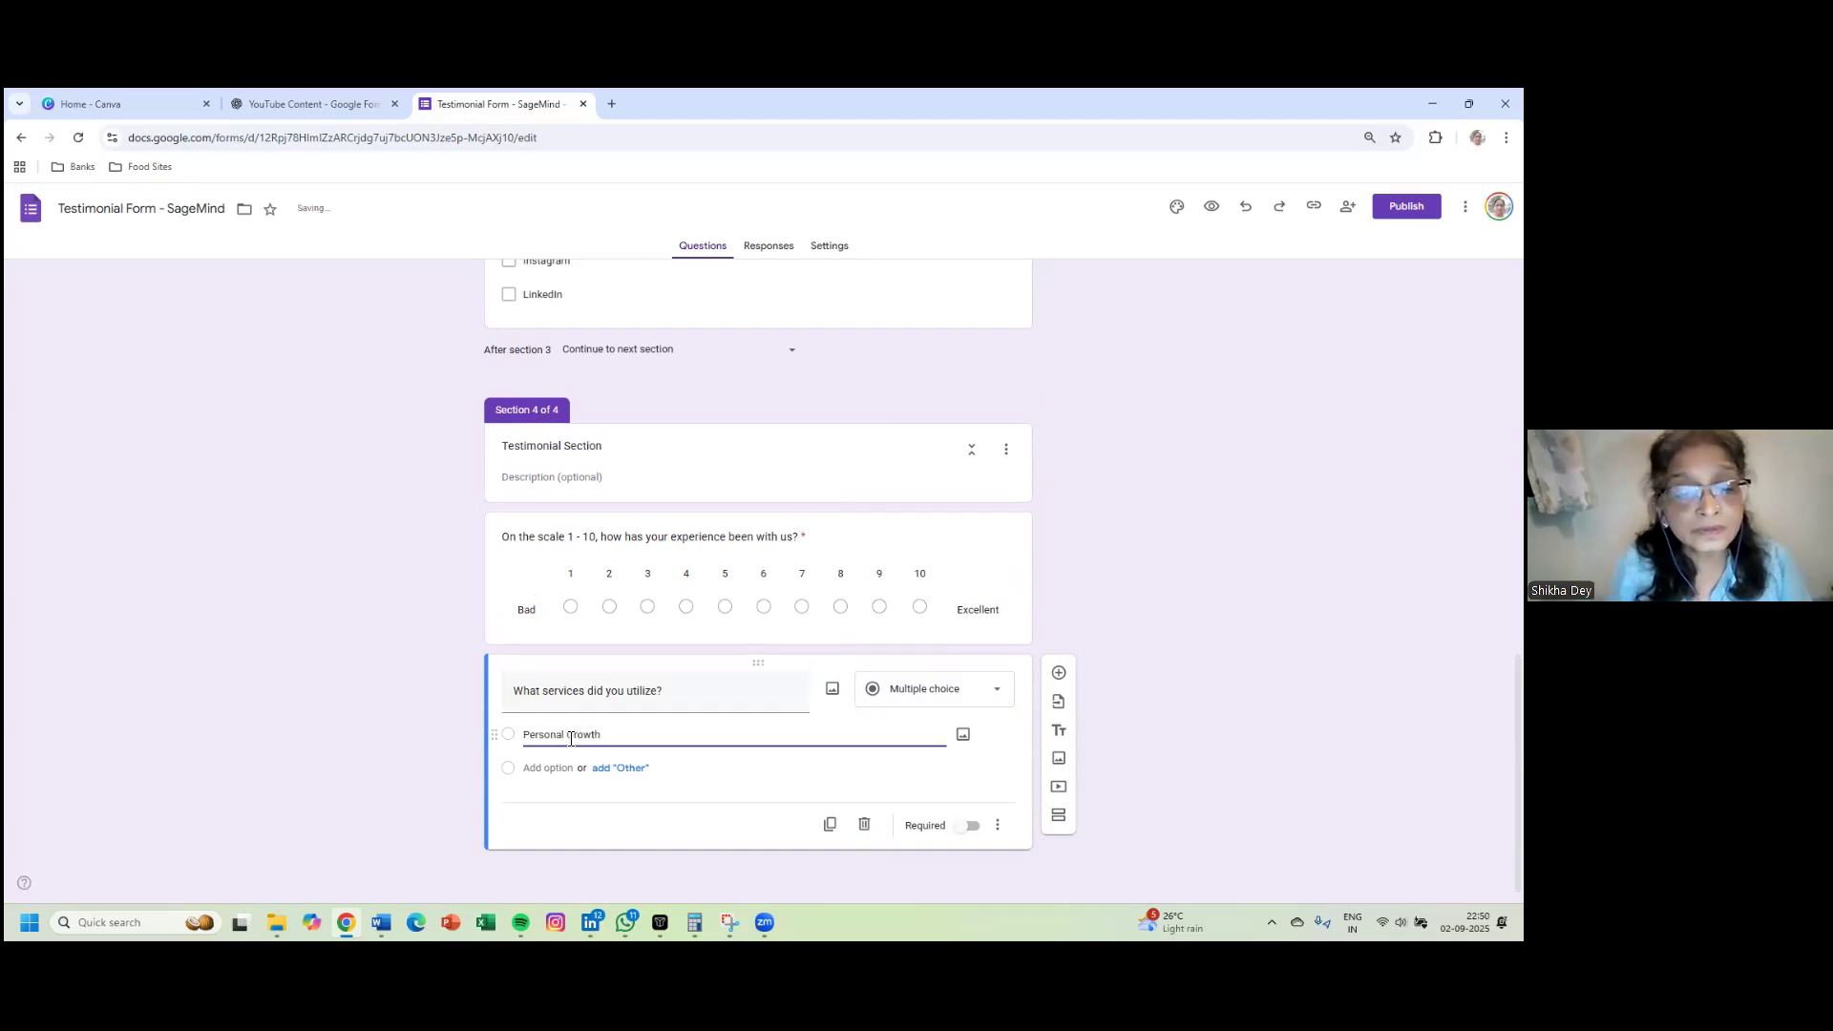
click(562, 769)
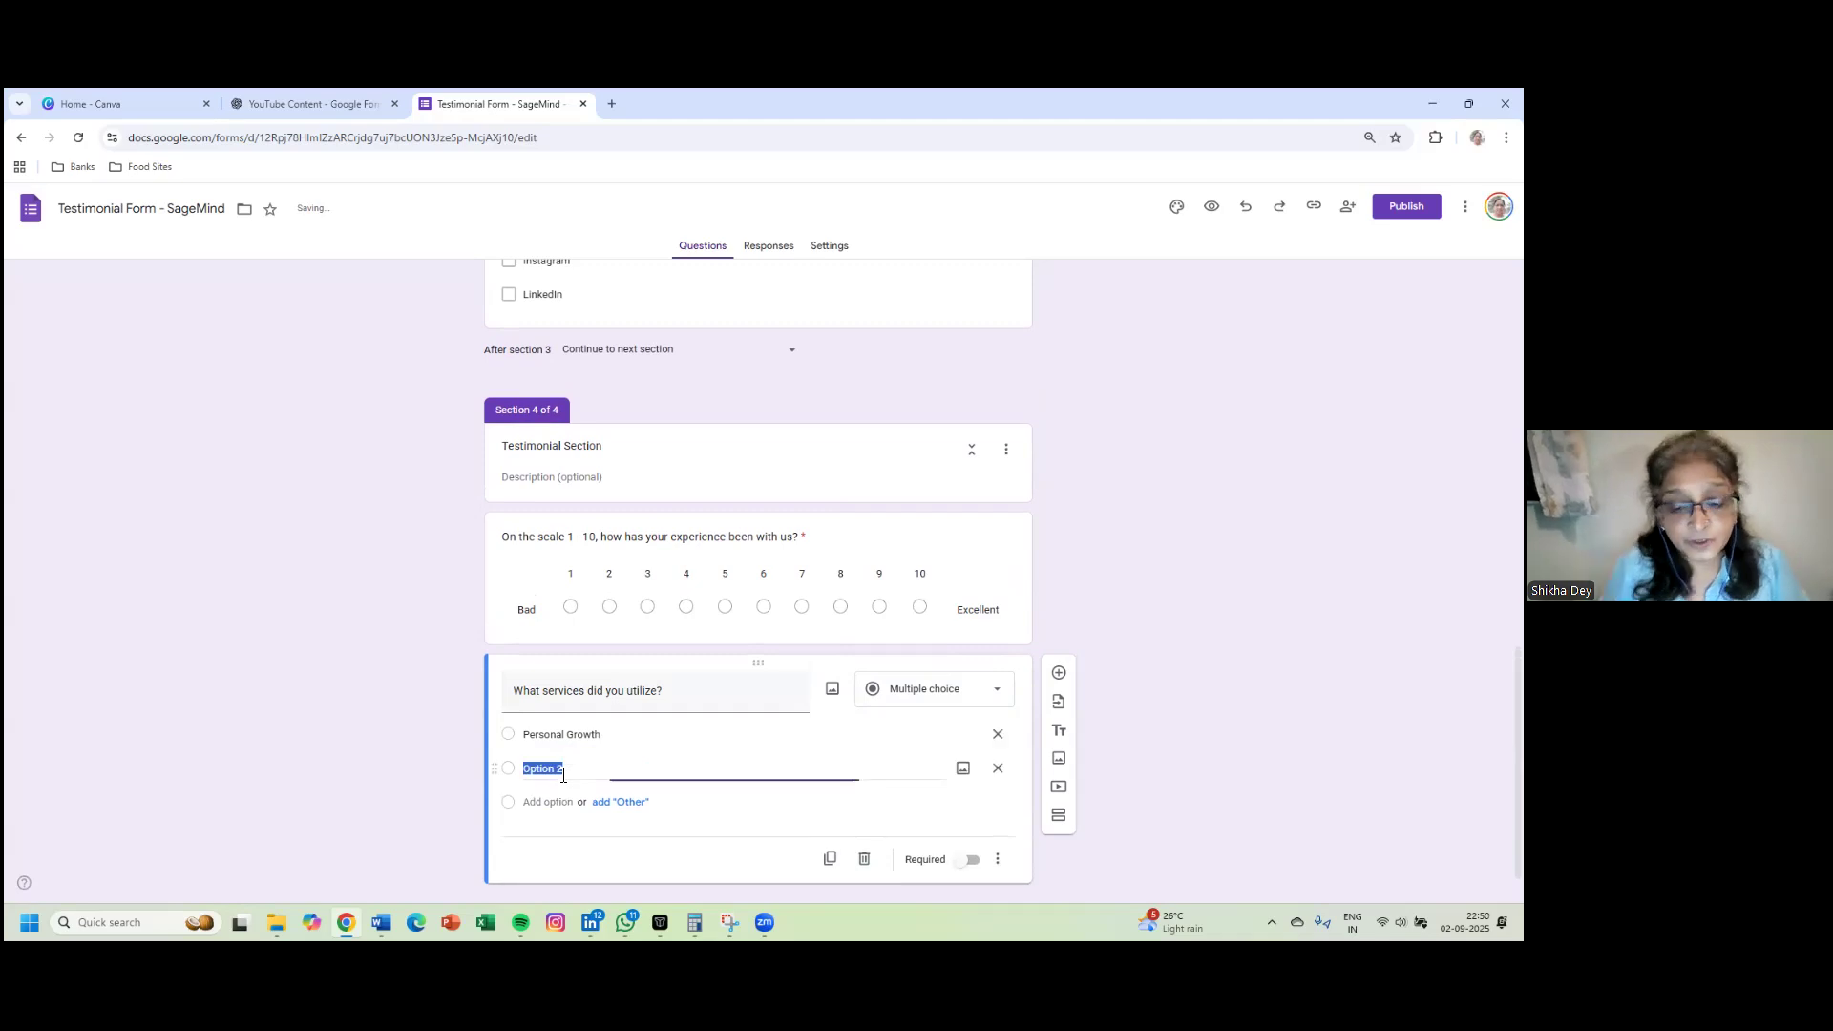
text(Profess)
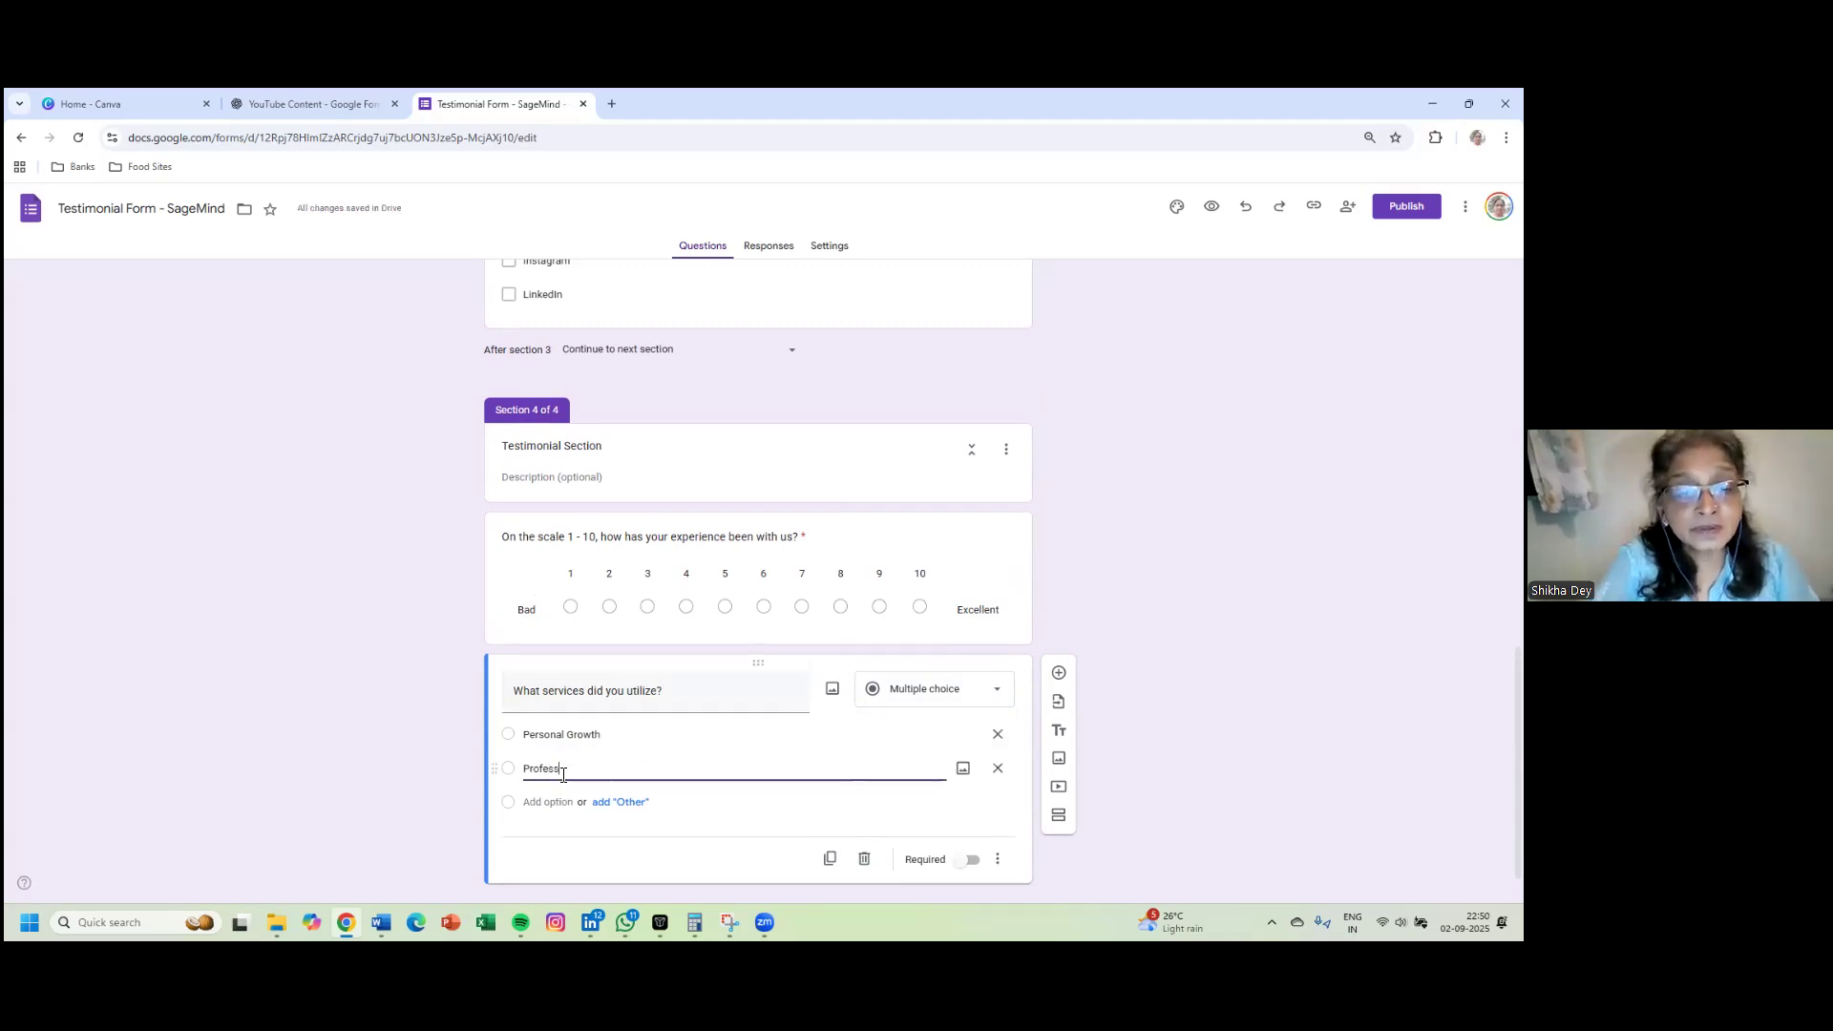
text(ional )
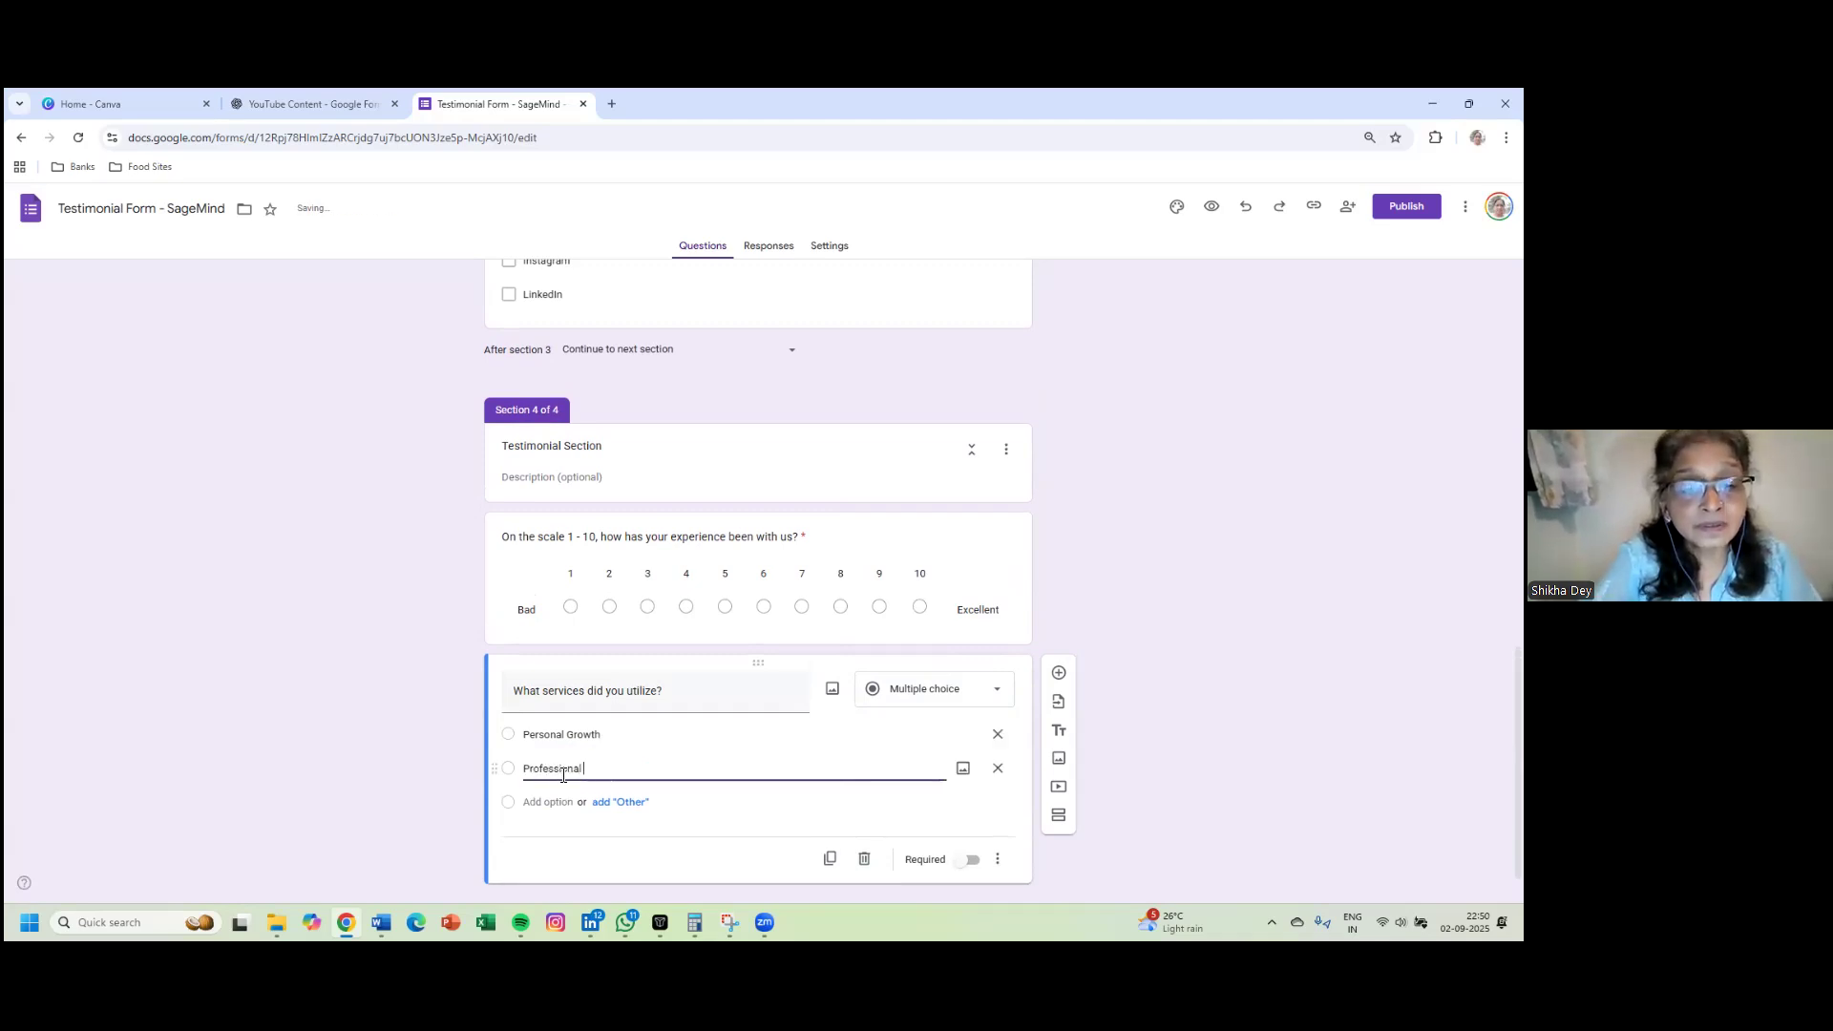
text(Growth)
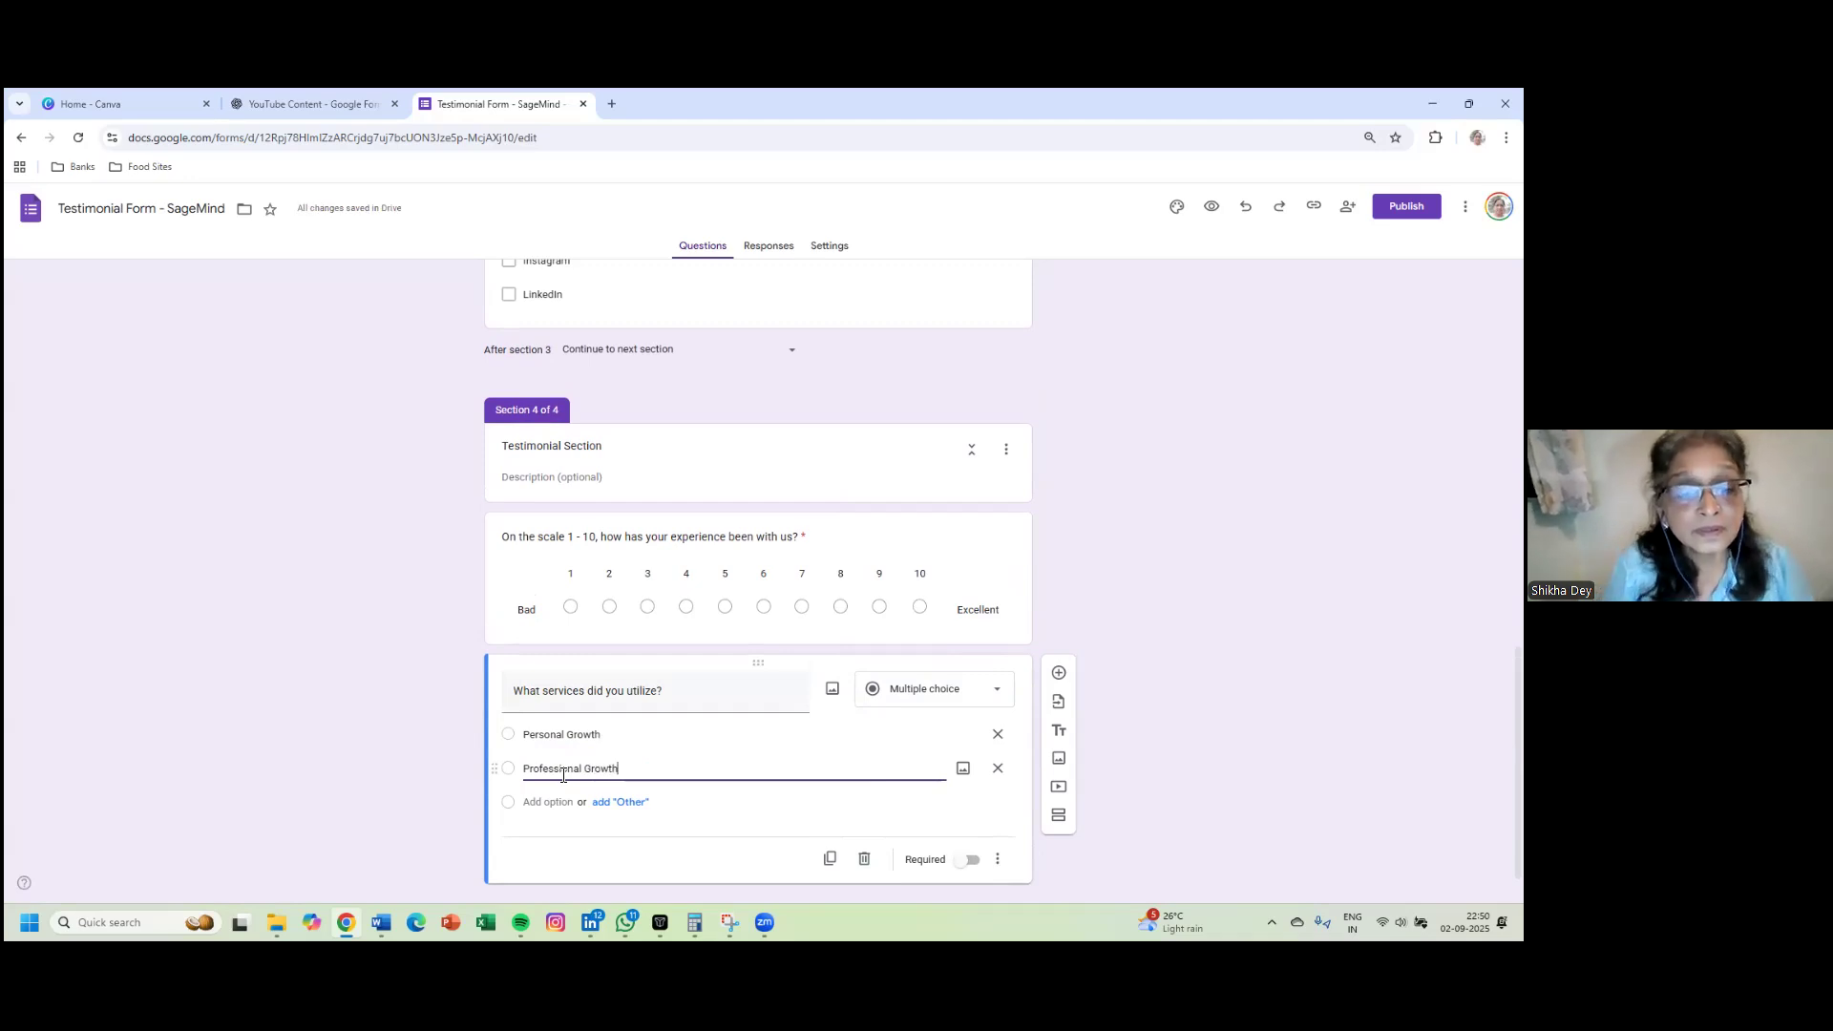
click(552, 801)
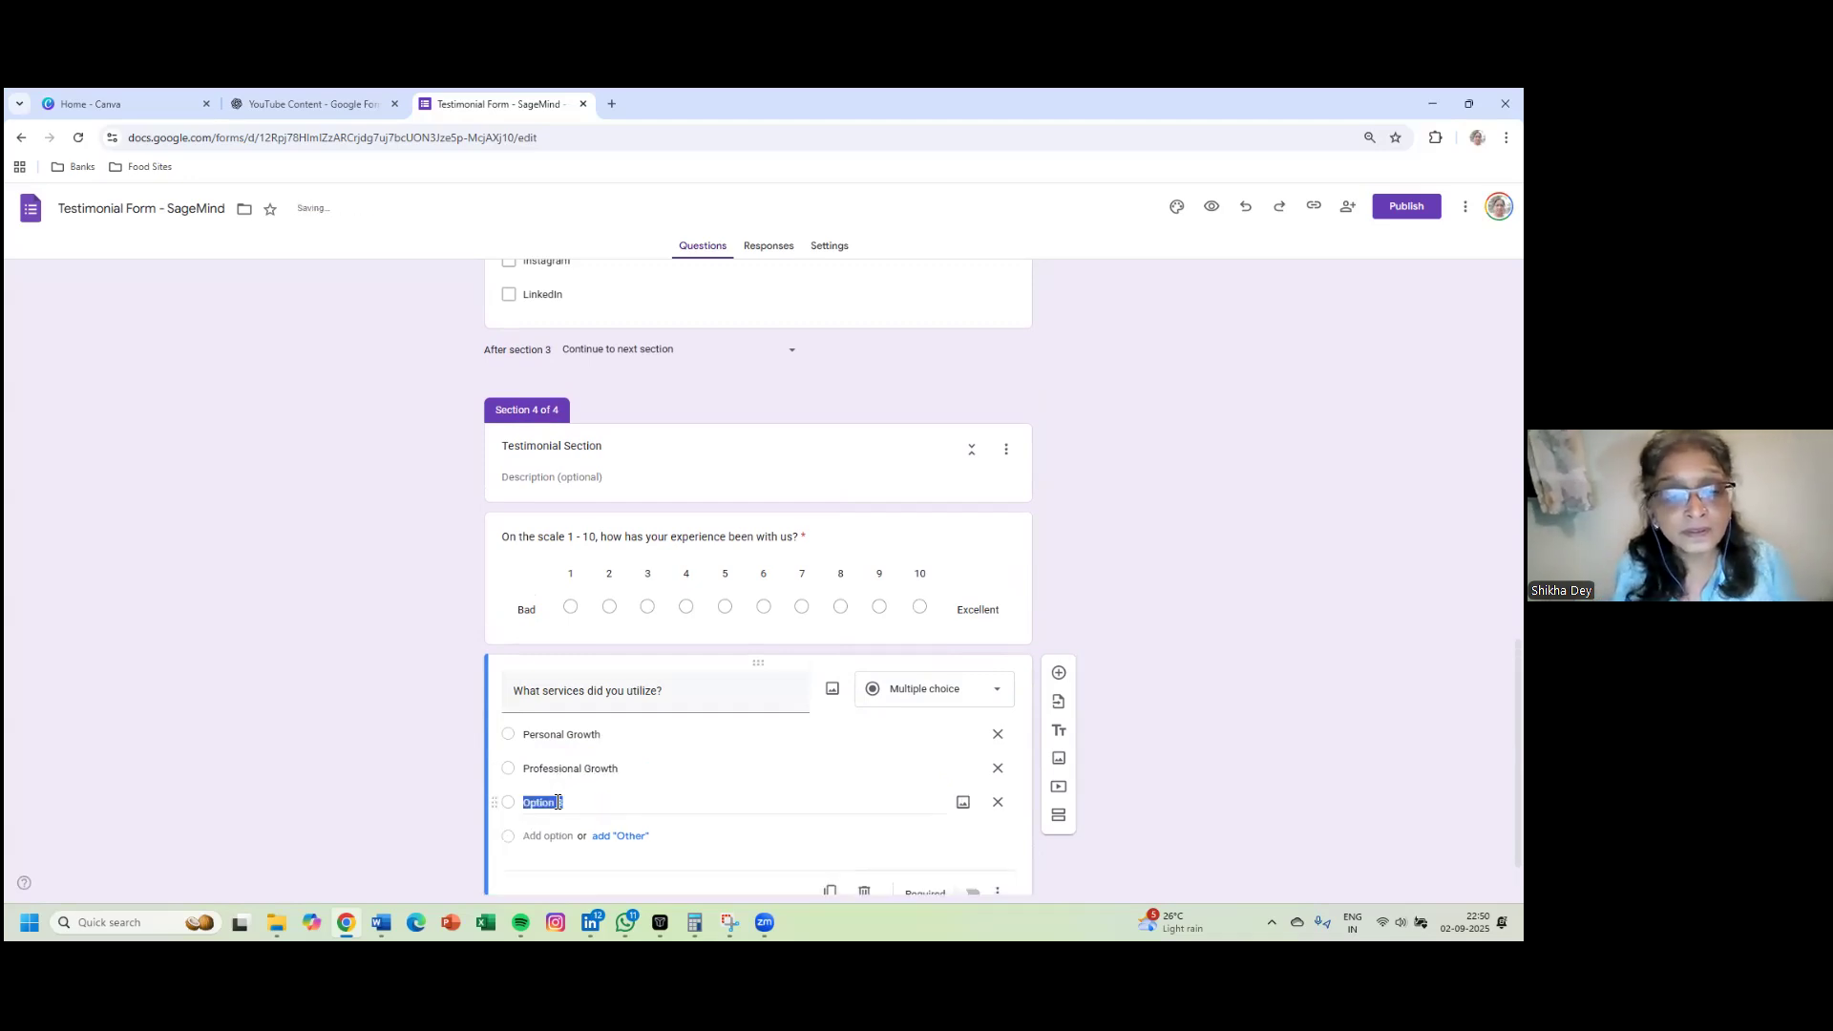
text(Coac)
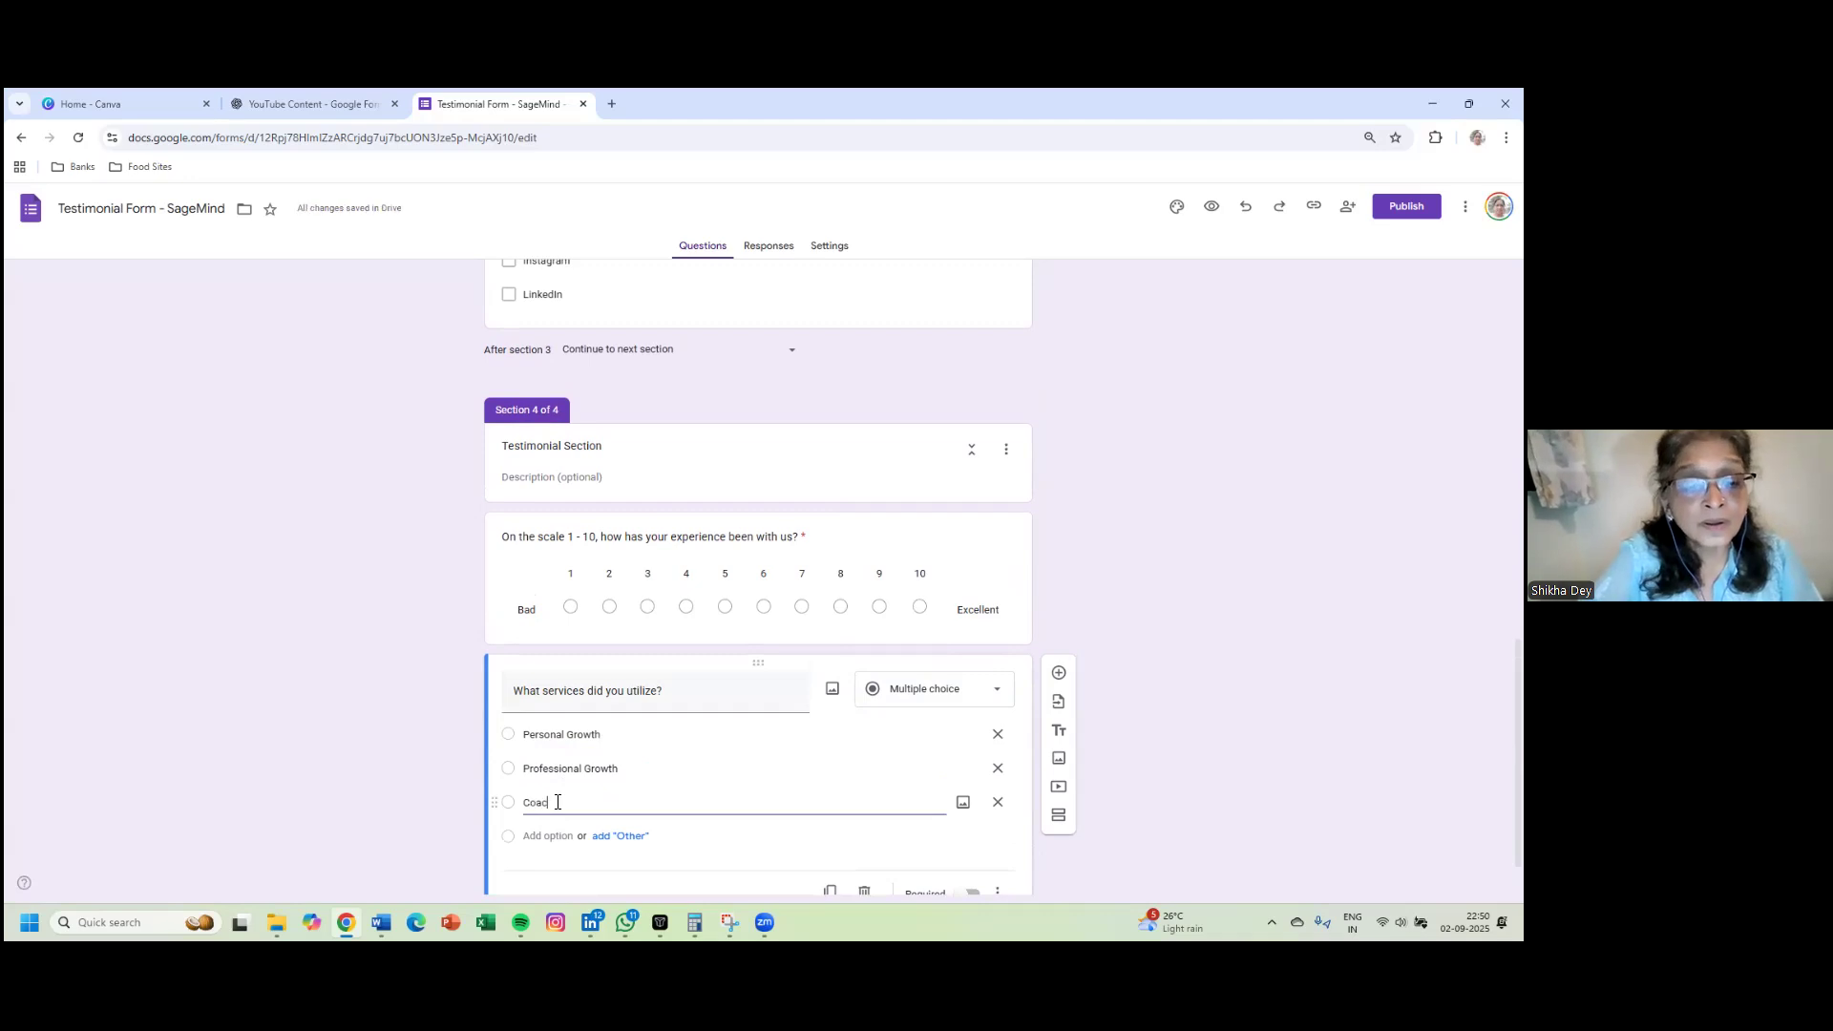
text(h)
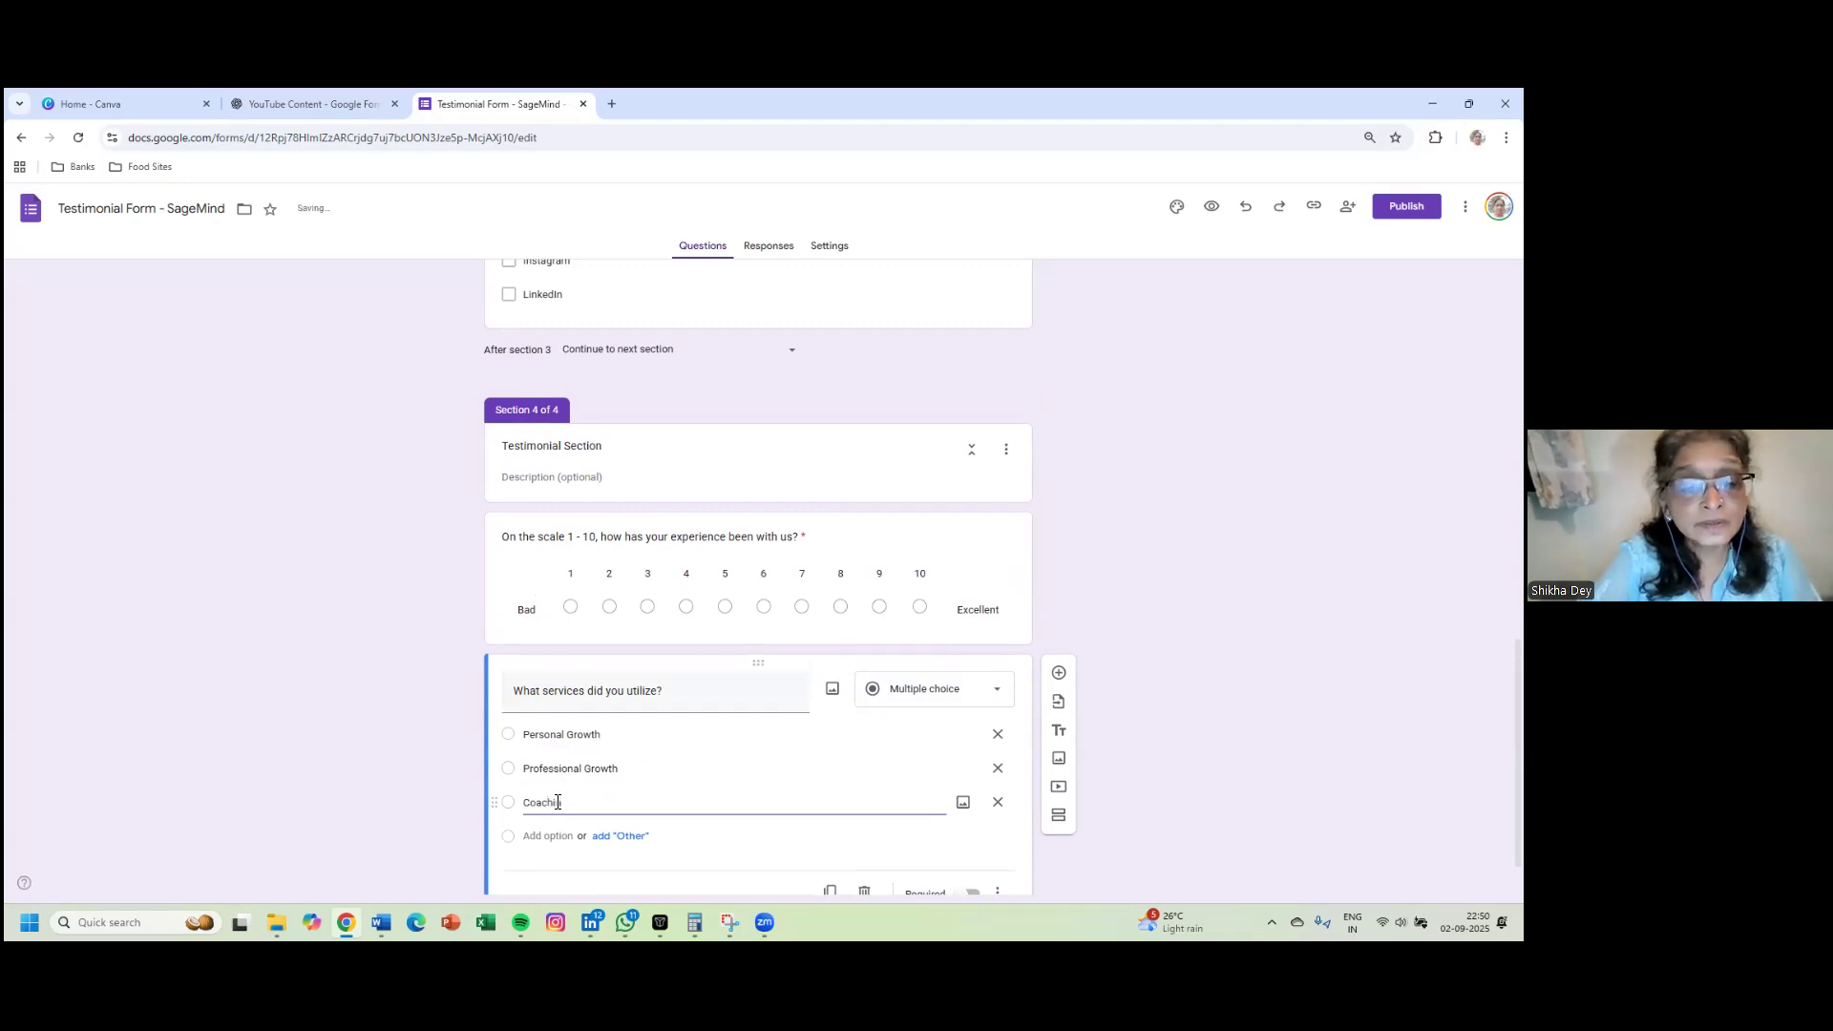
text(ing)
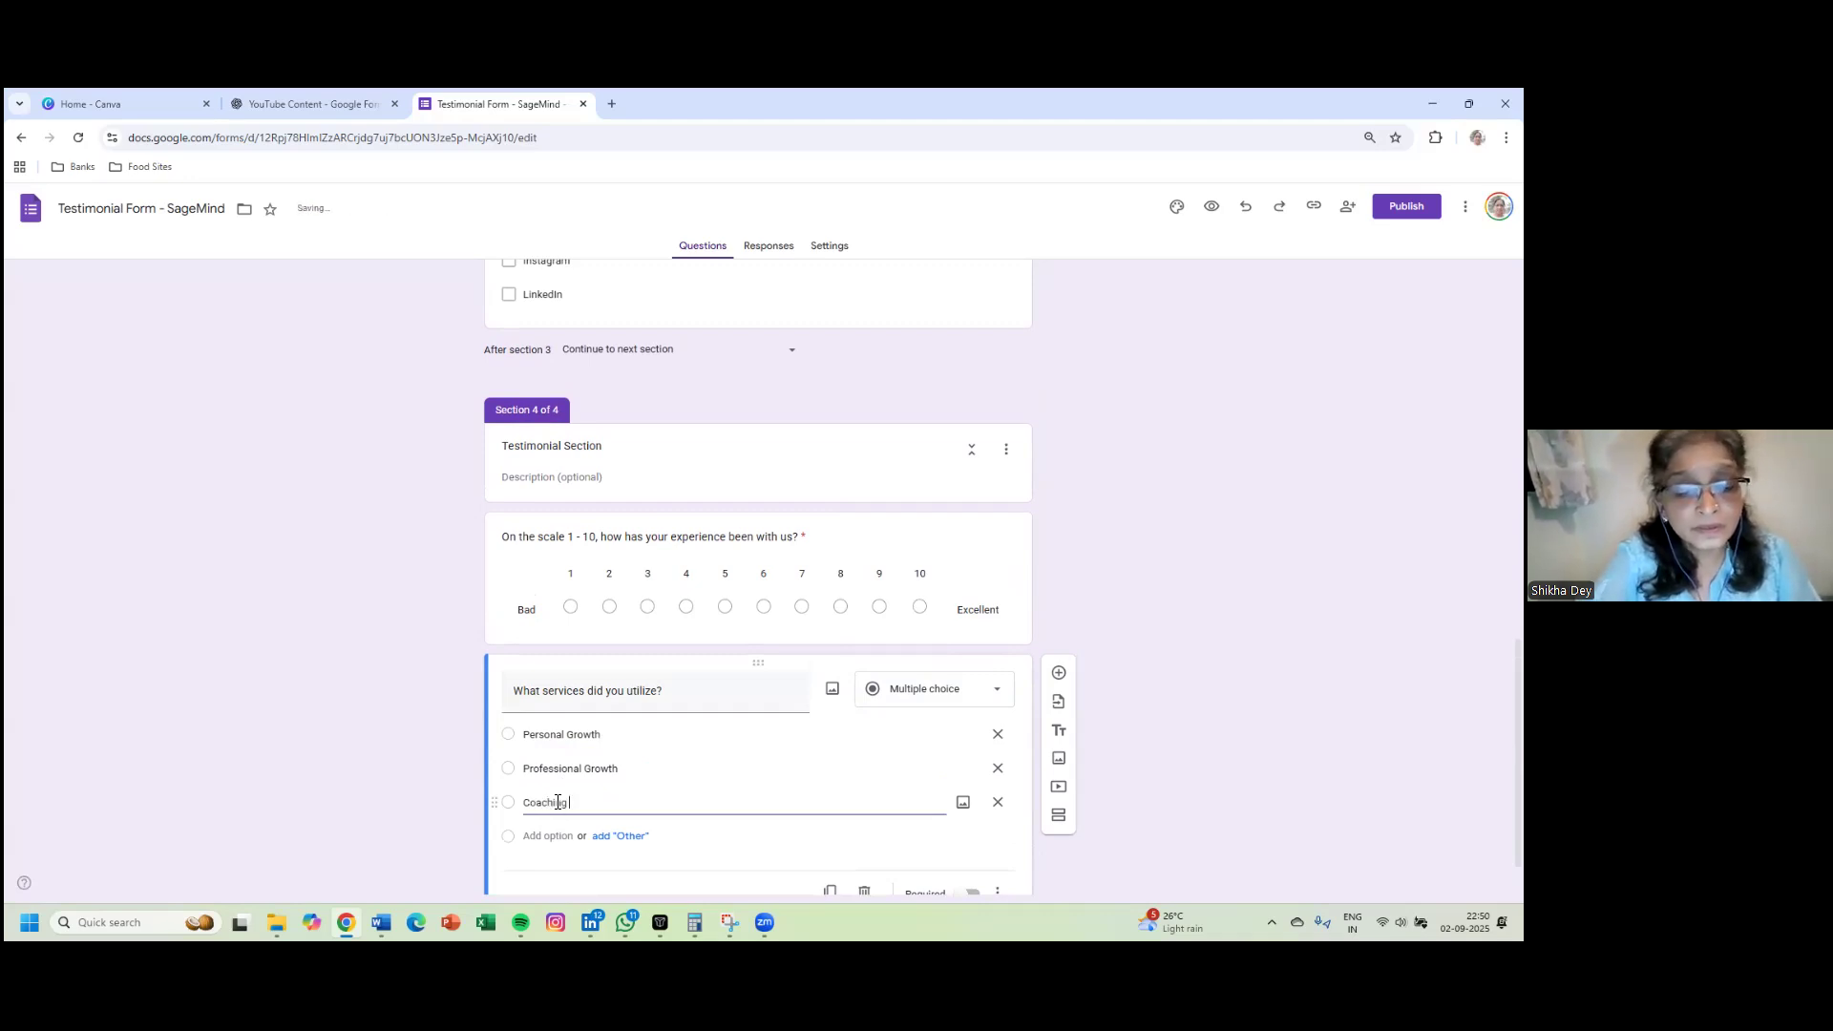
text( Growth)
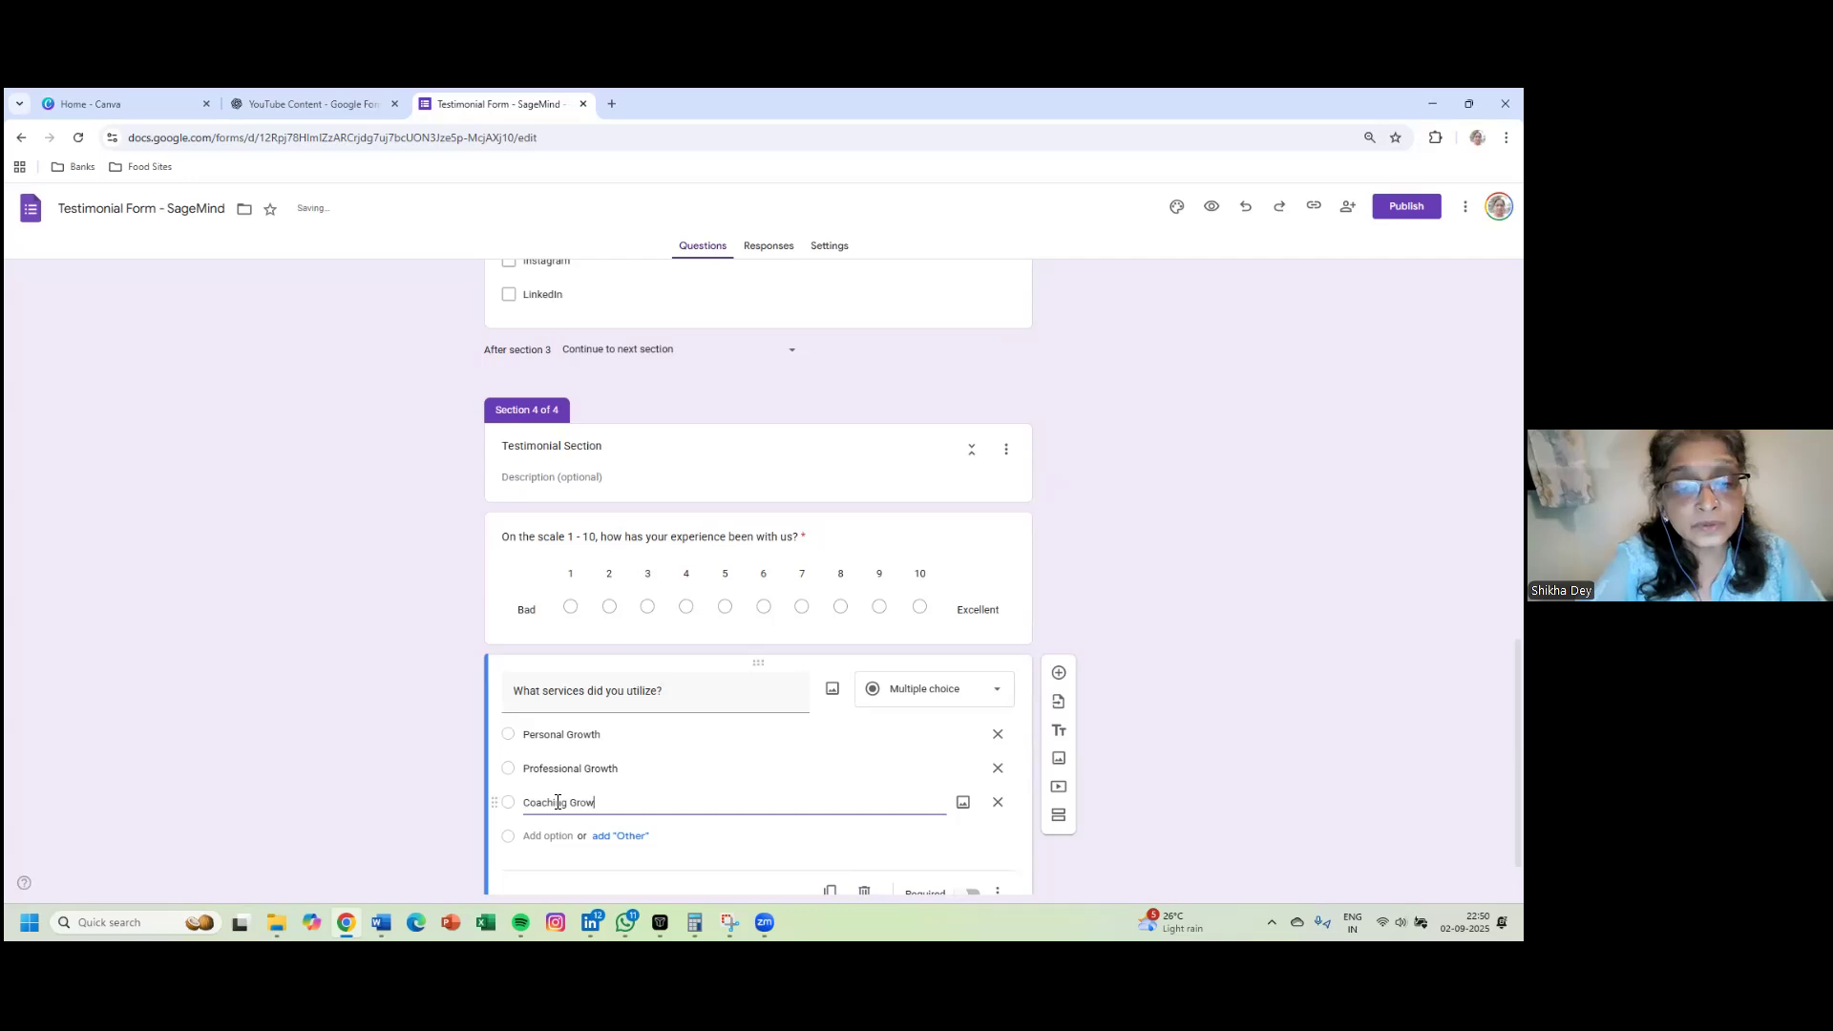
scroll(583, 800, up, 2)
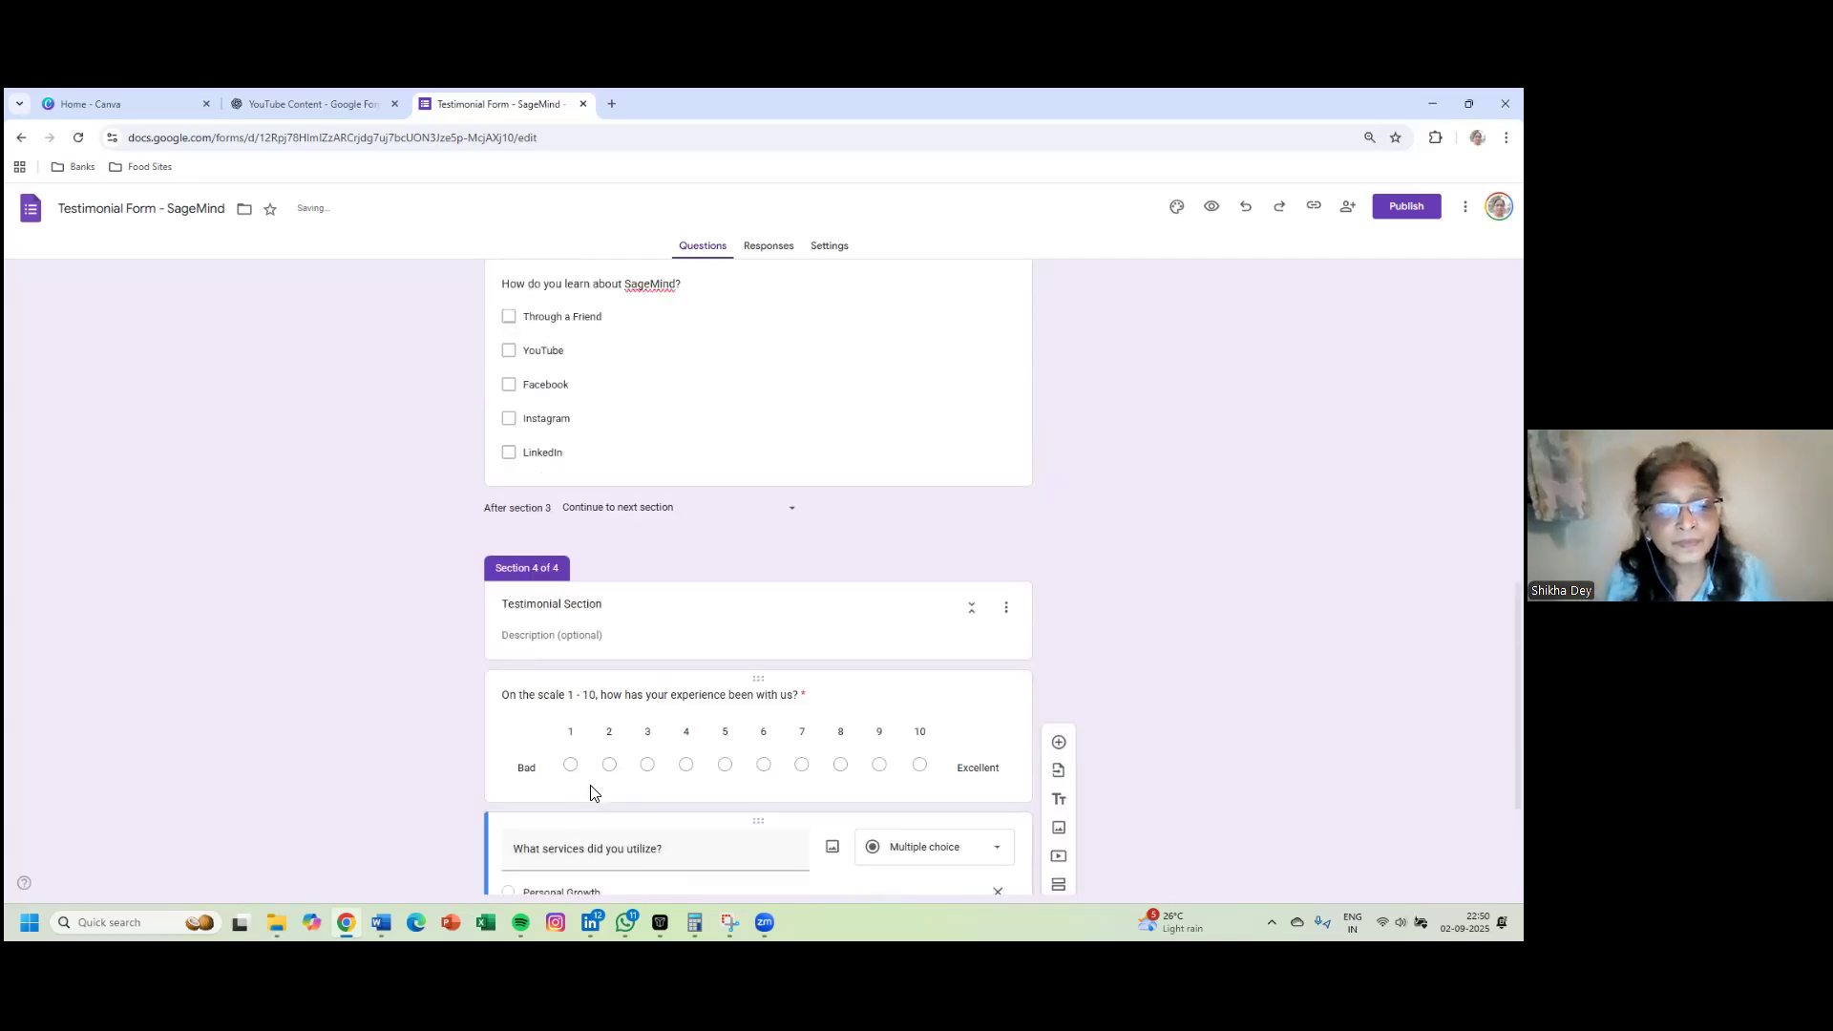
scroll(589, 789, down, 3)
- Add an Other choice to the services question, drop the empty Option 4, and insert a new question
click(561, 766)
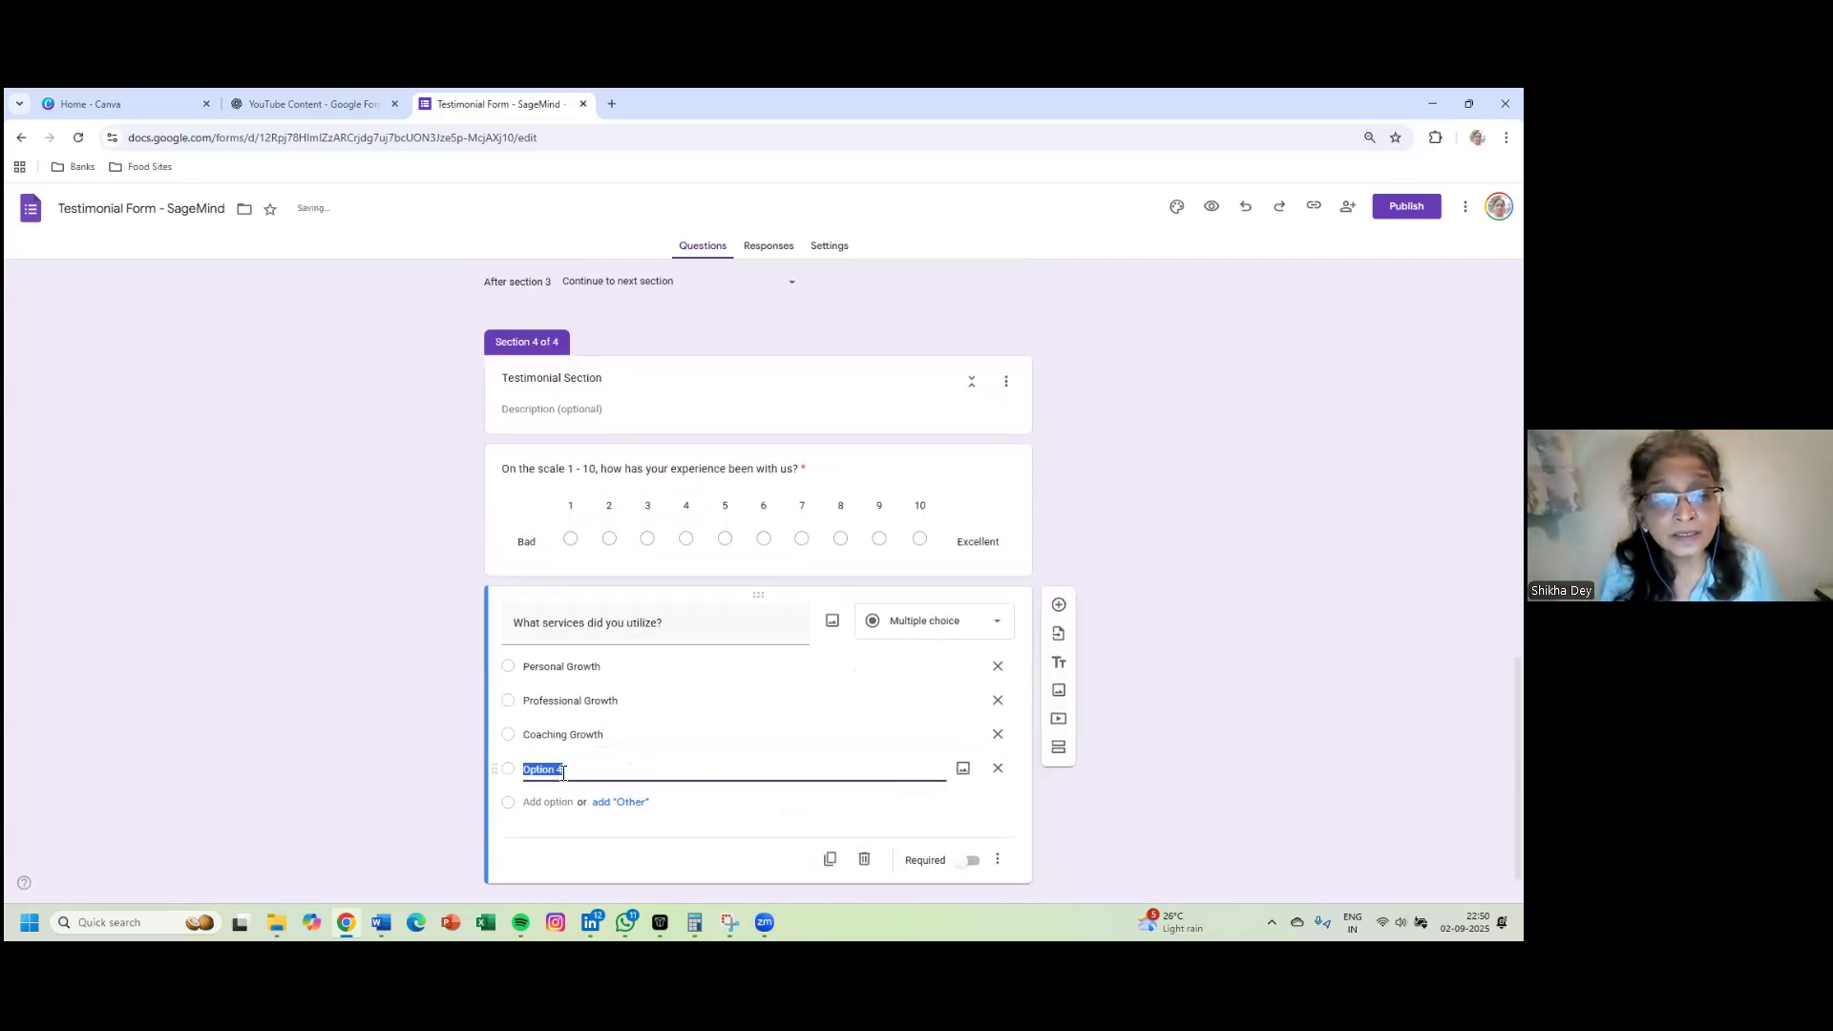
click(623, 804)
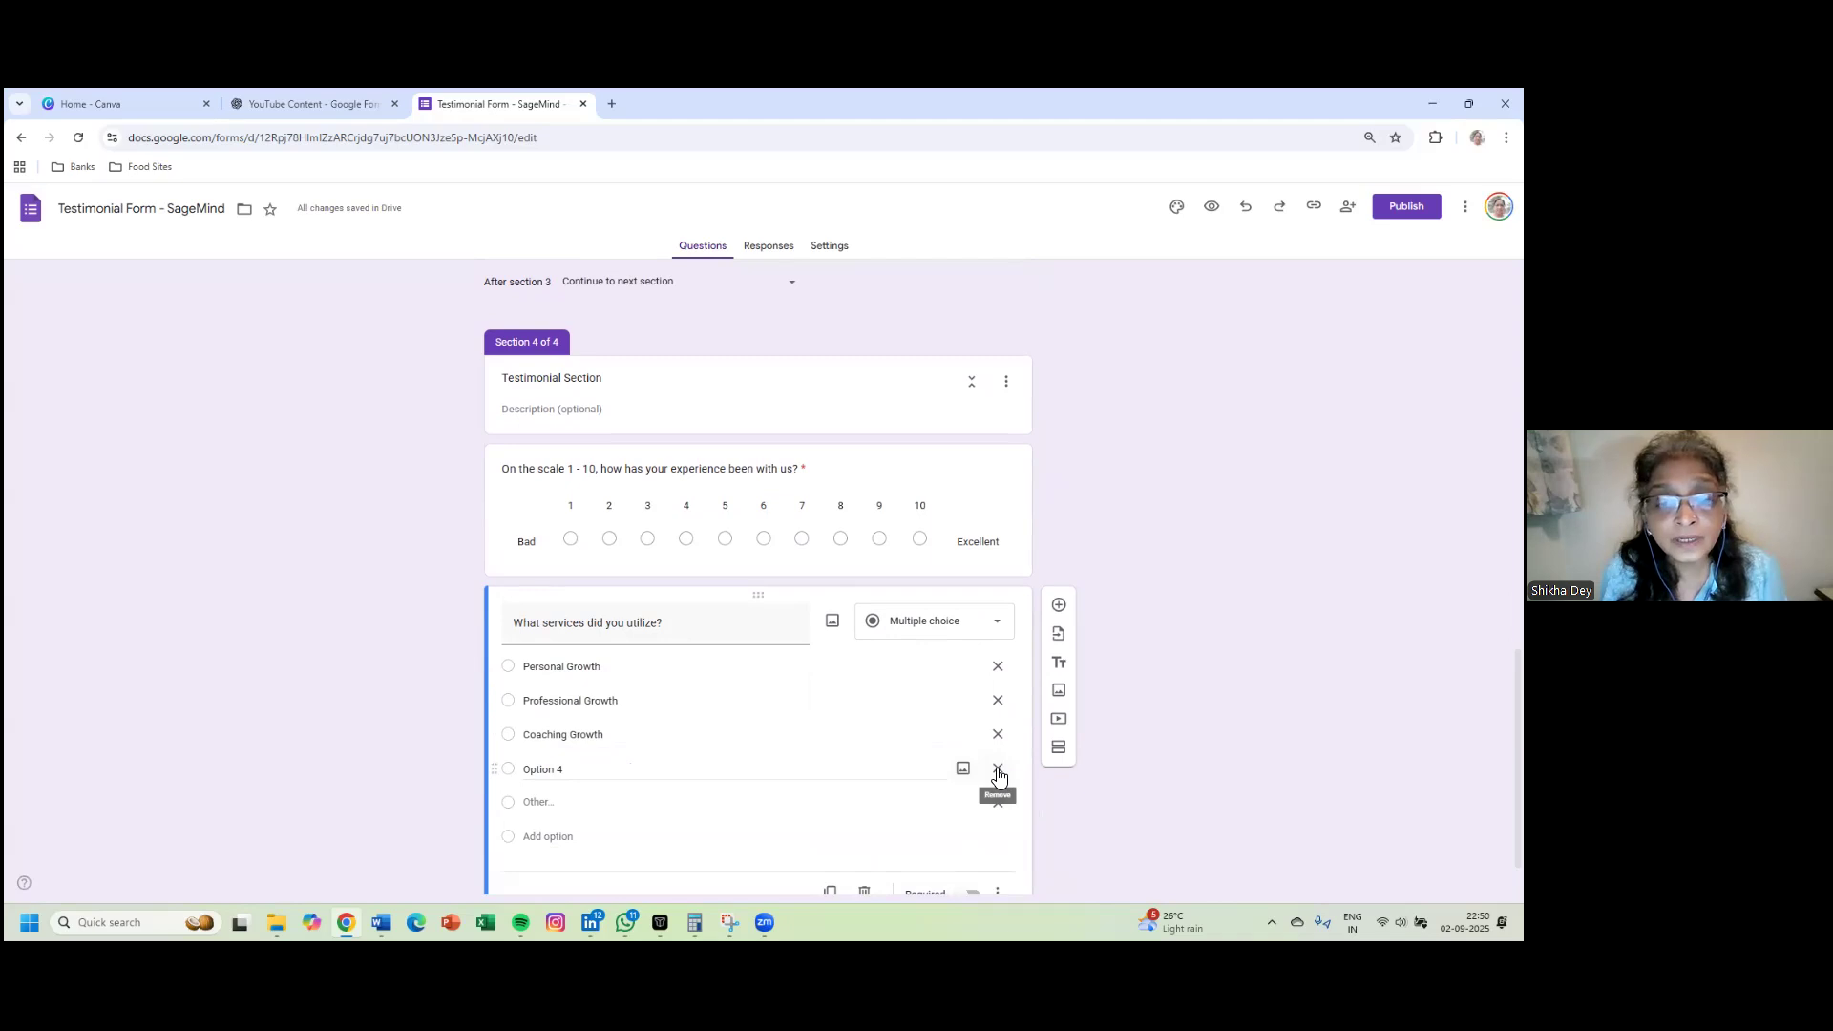
click(997, 774)
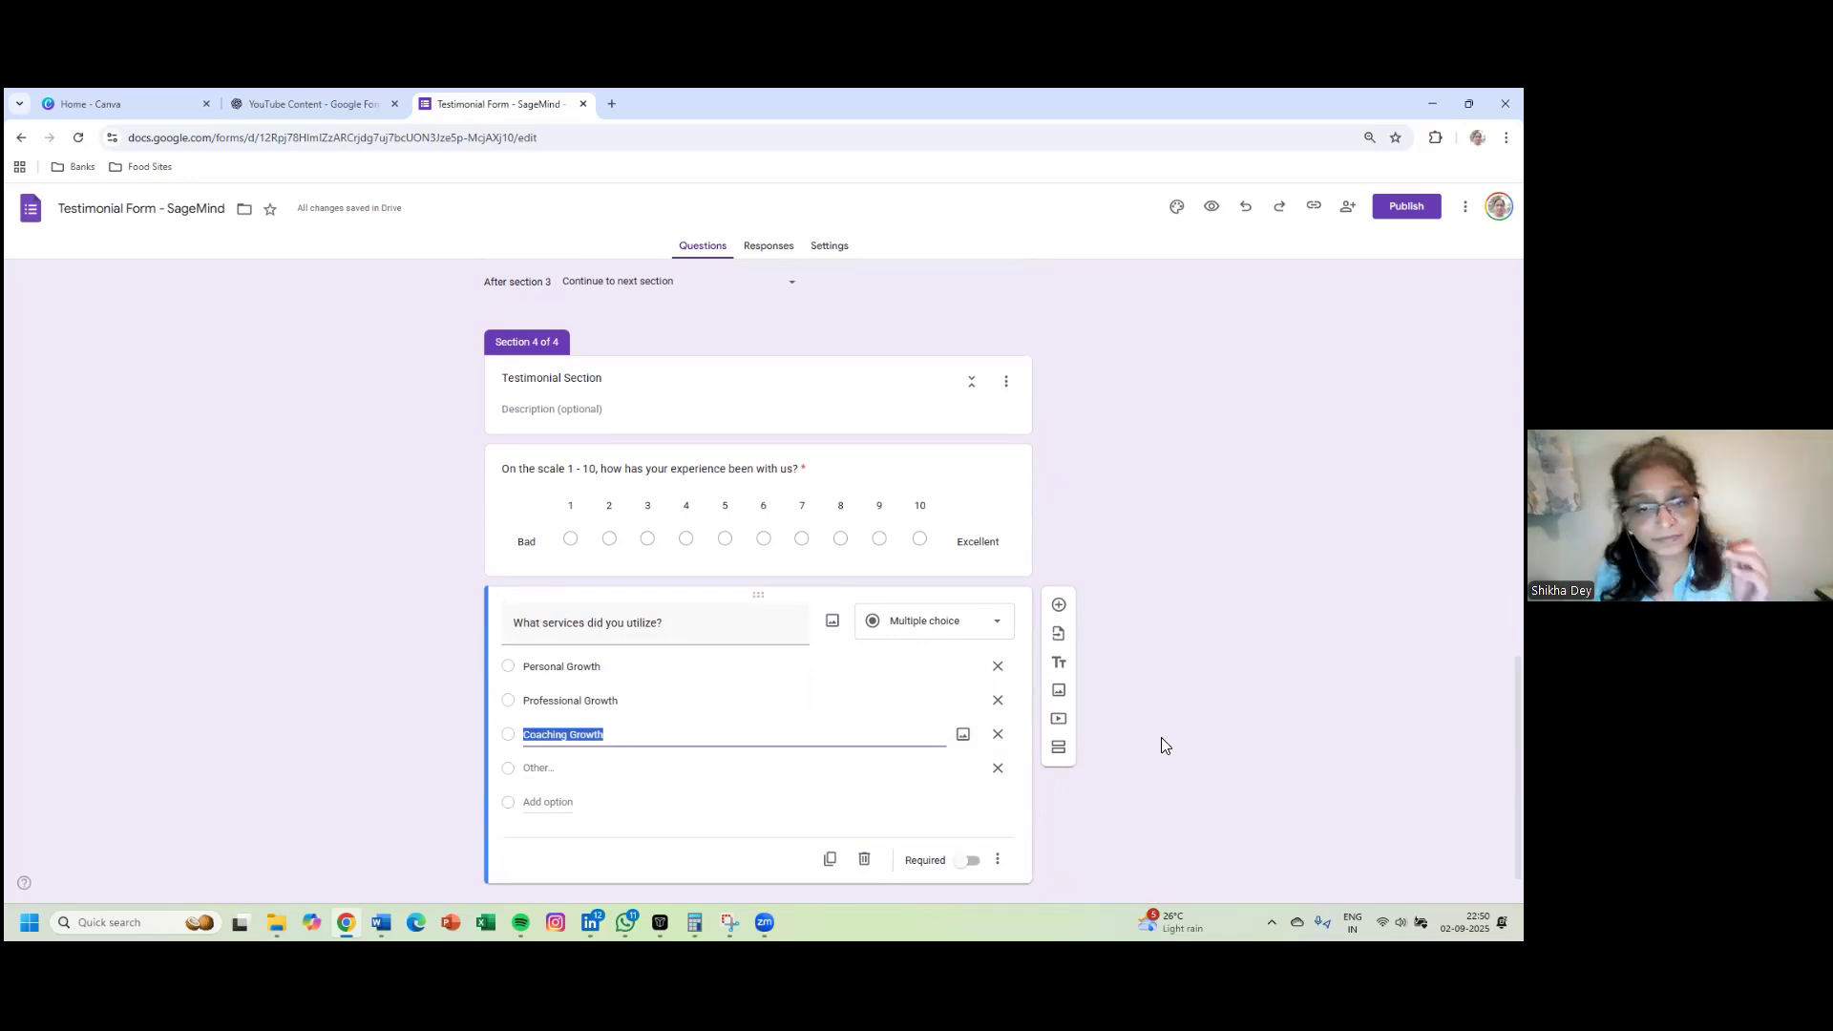
click(1058, 605)
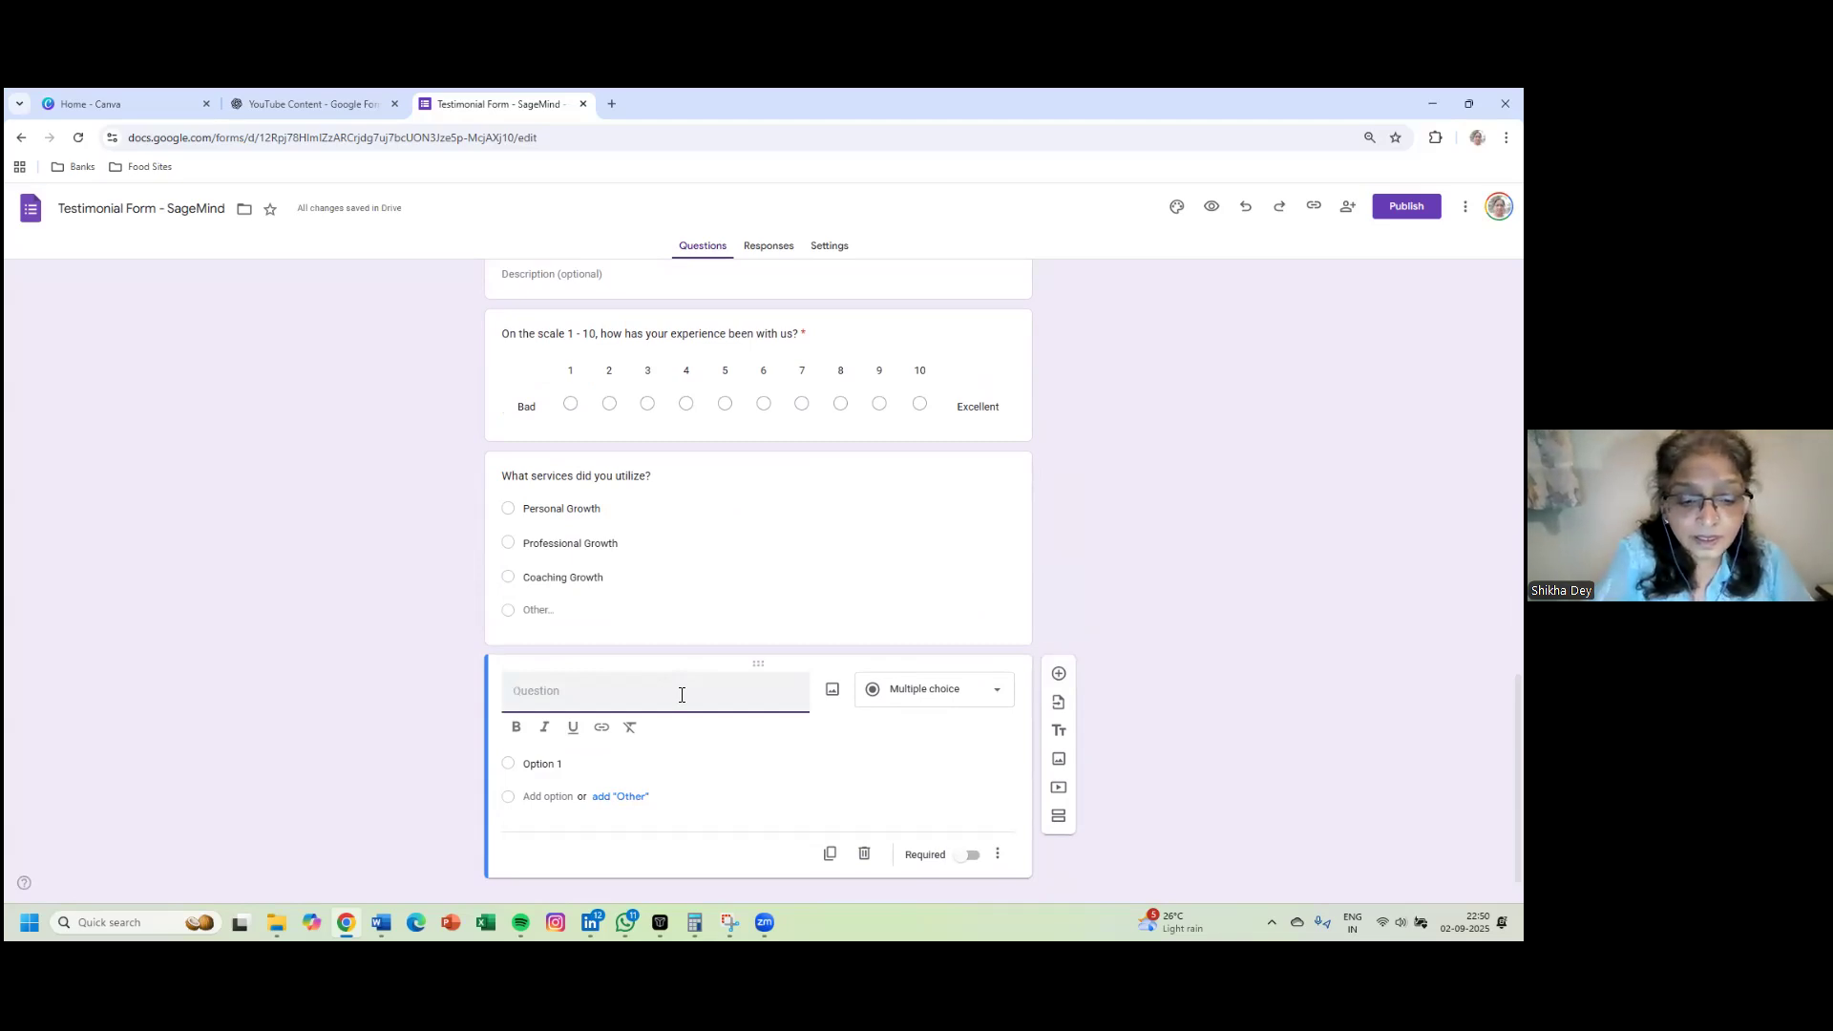
- Title the new paragraph question 'Tell us how your experience has been with us.' and make it required
text(Tell us how)
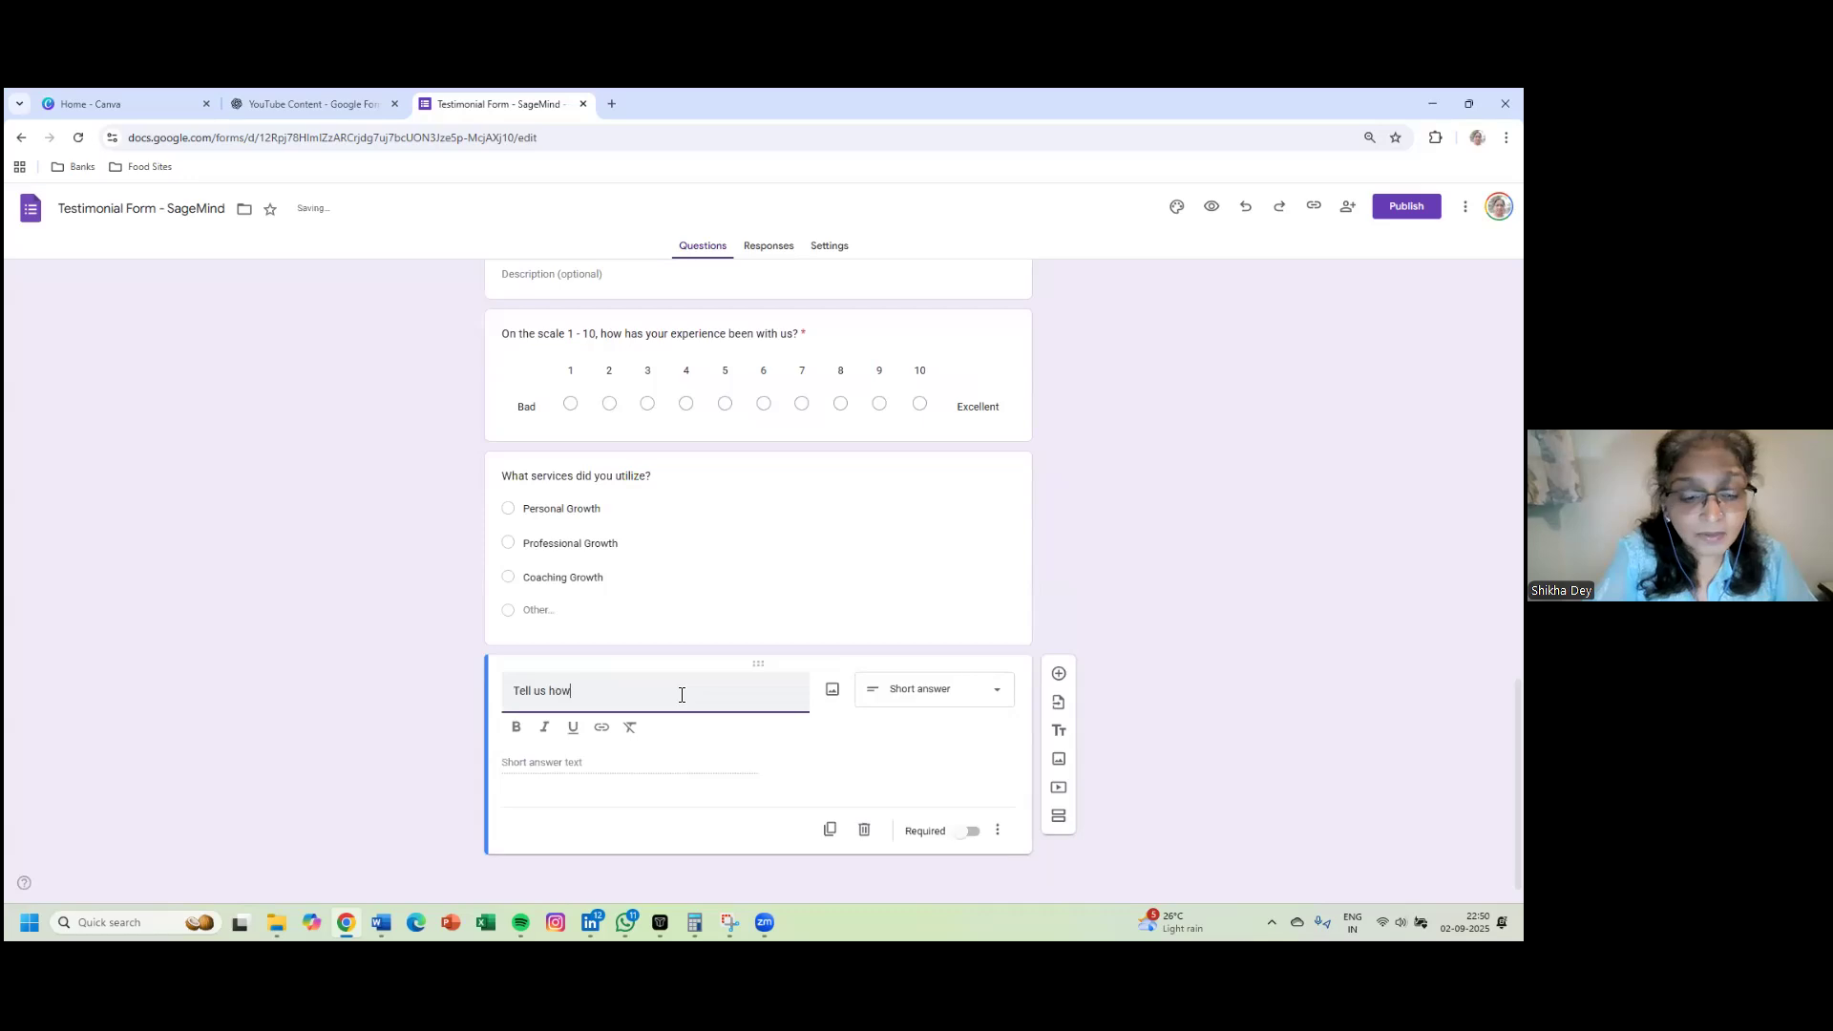
text( your )
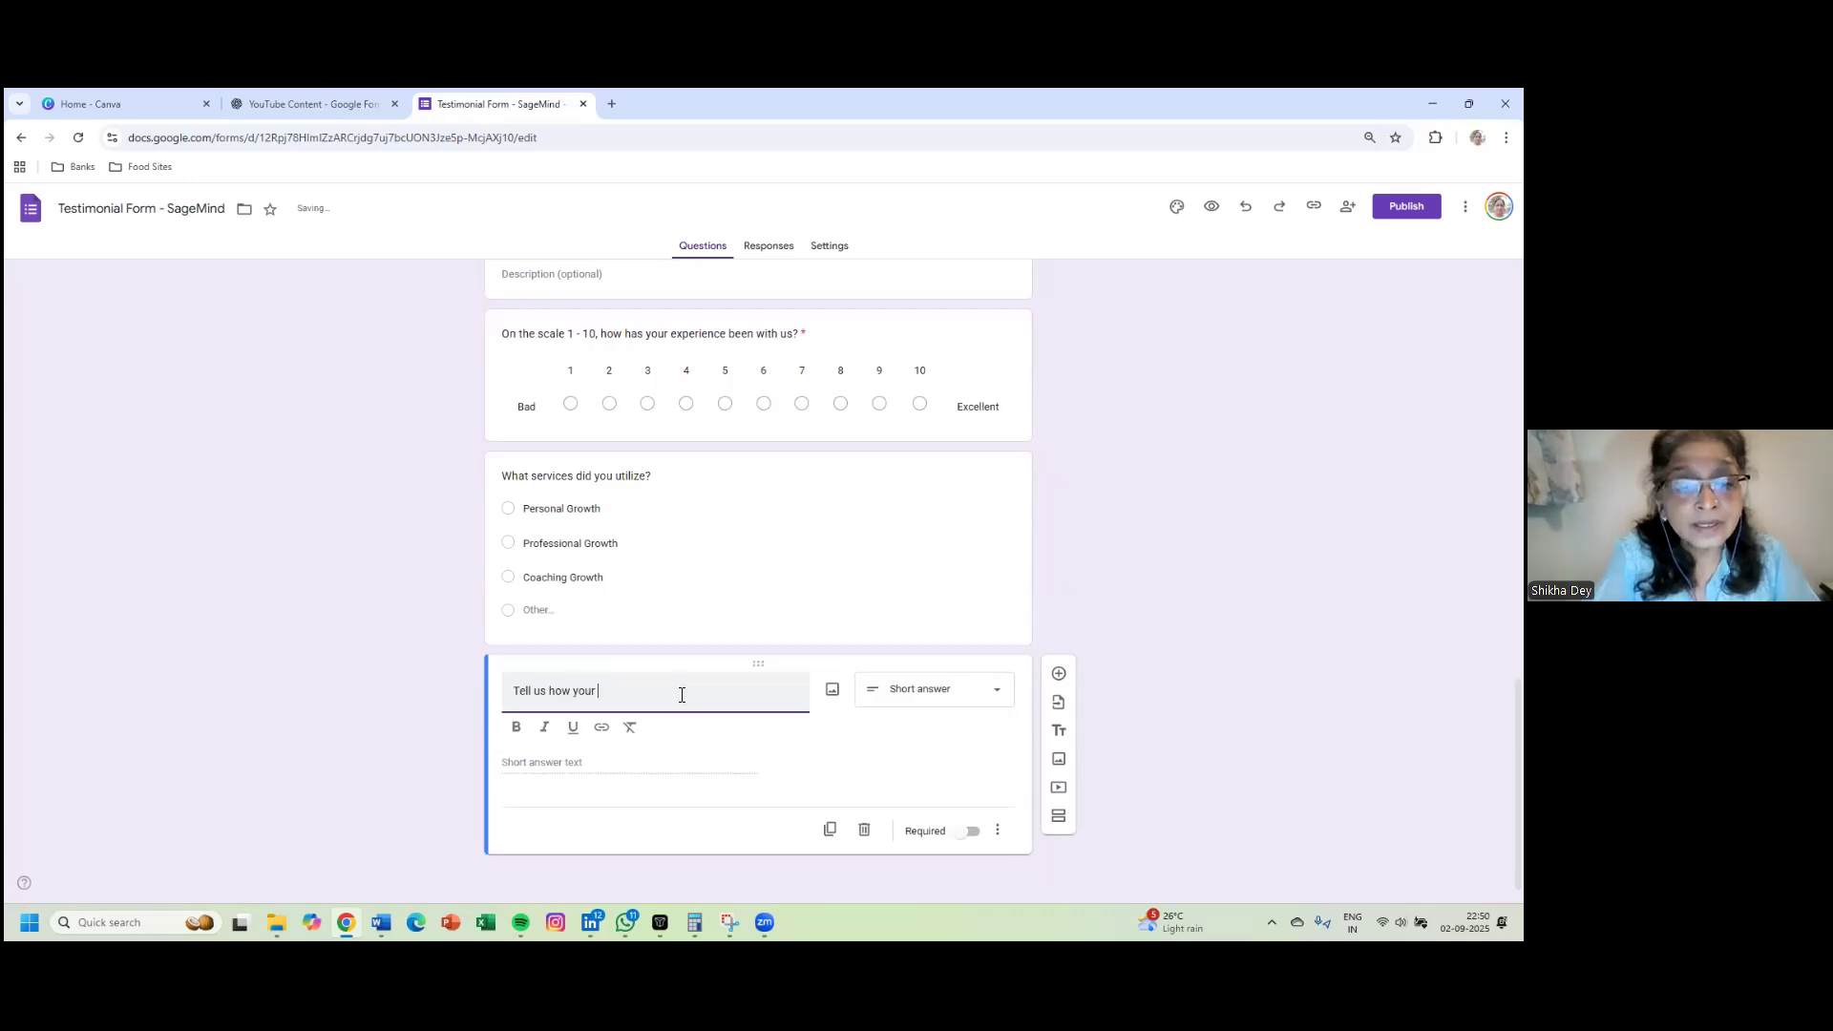
text(experie)
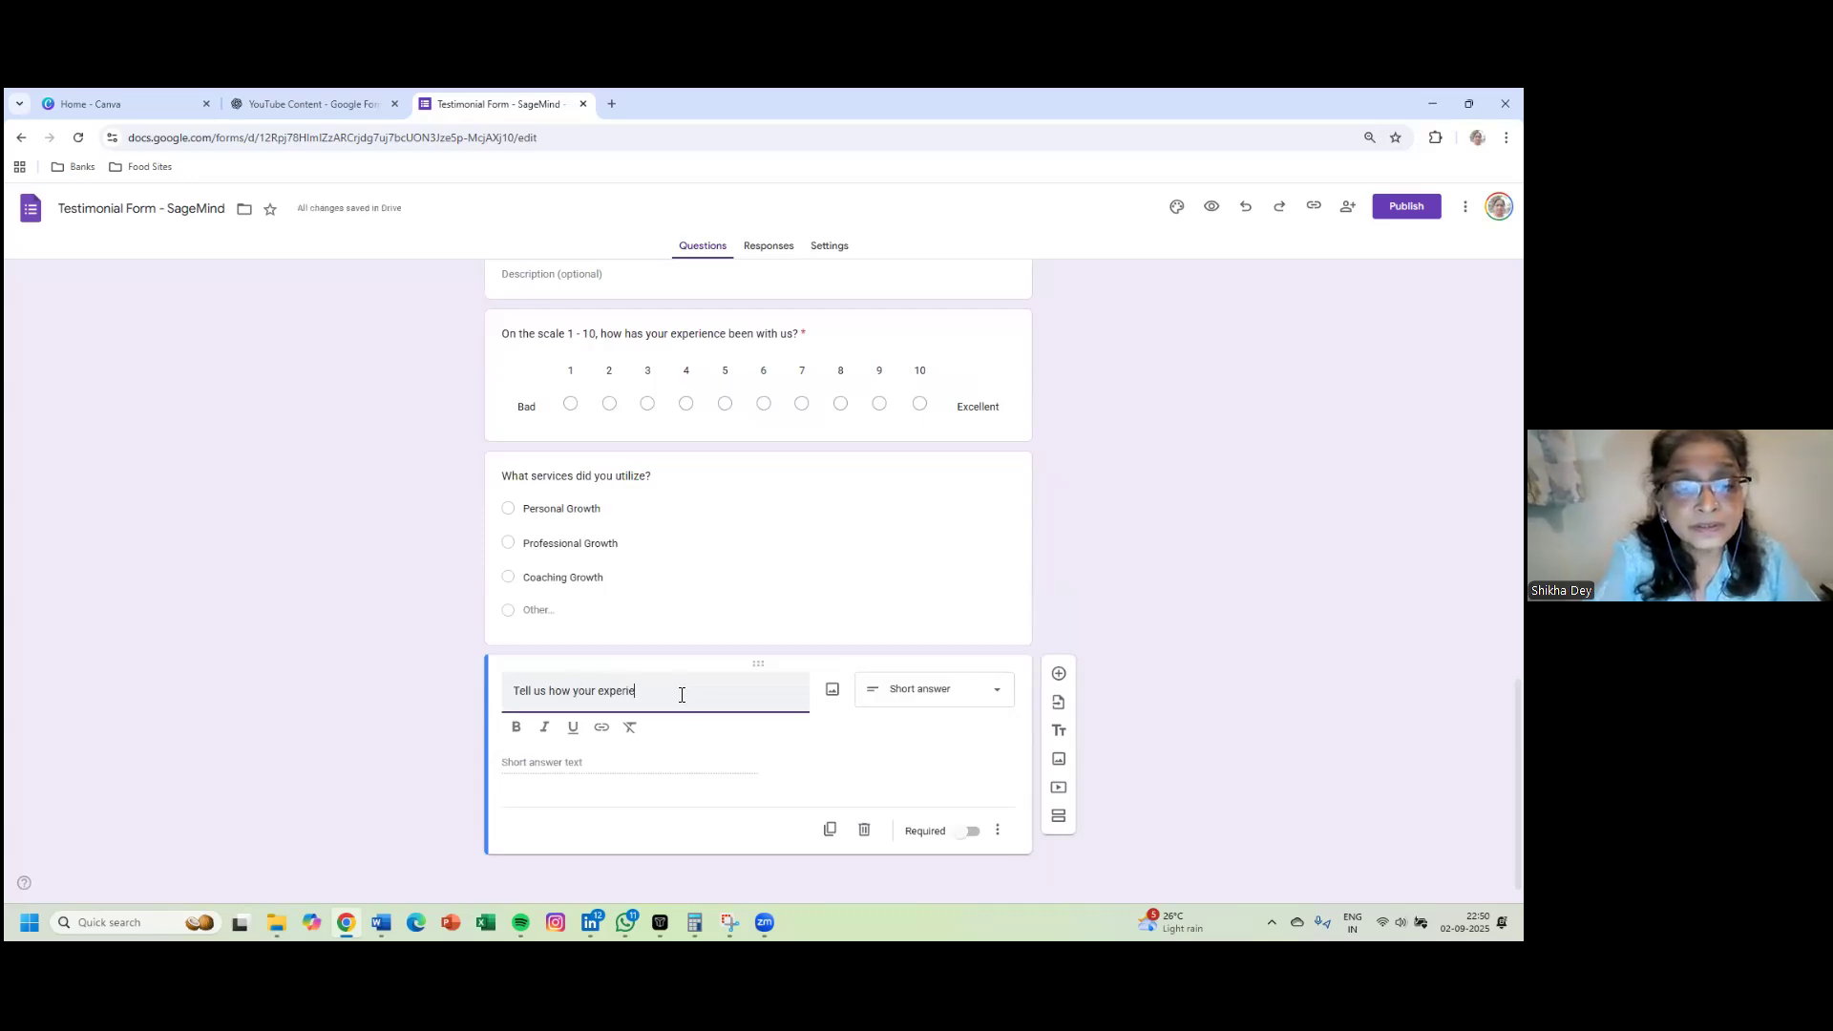
text(nce has been with us)
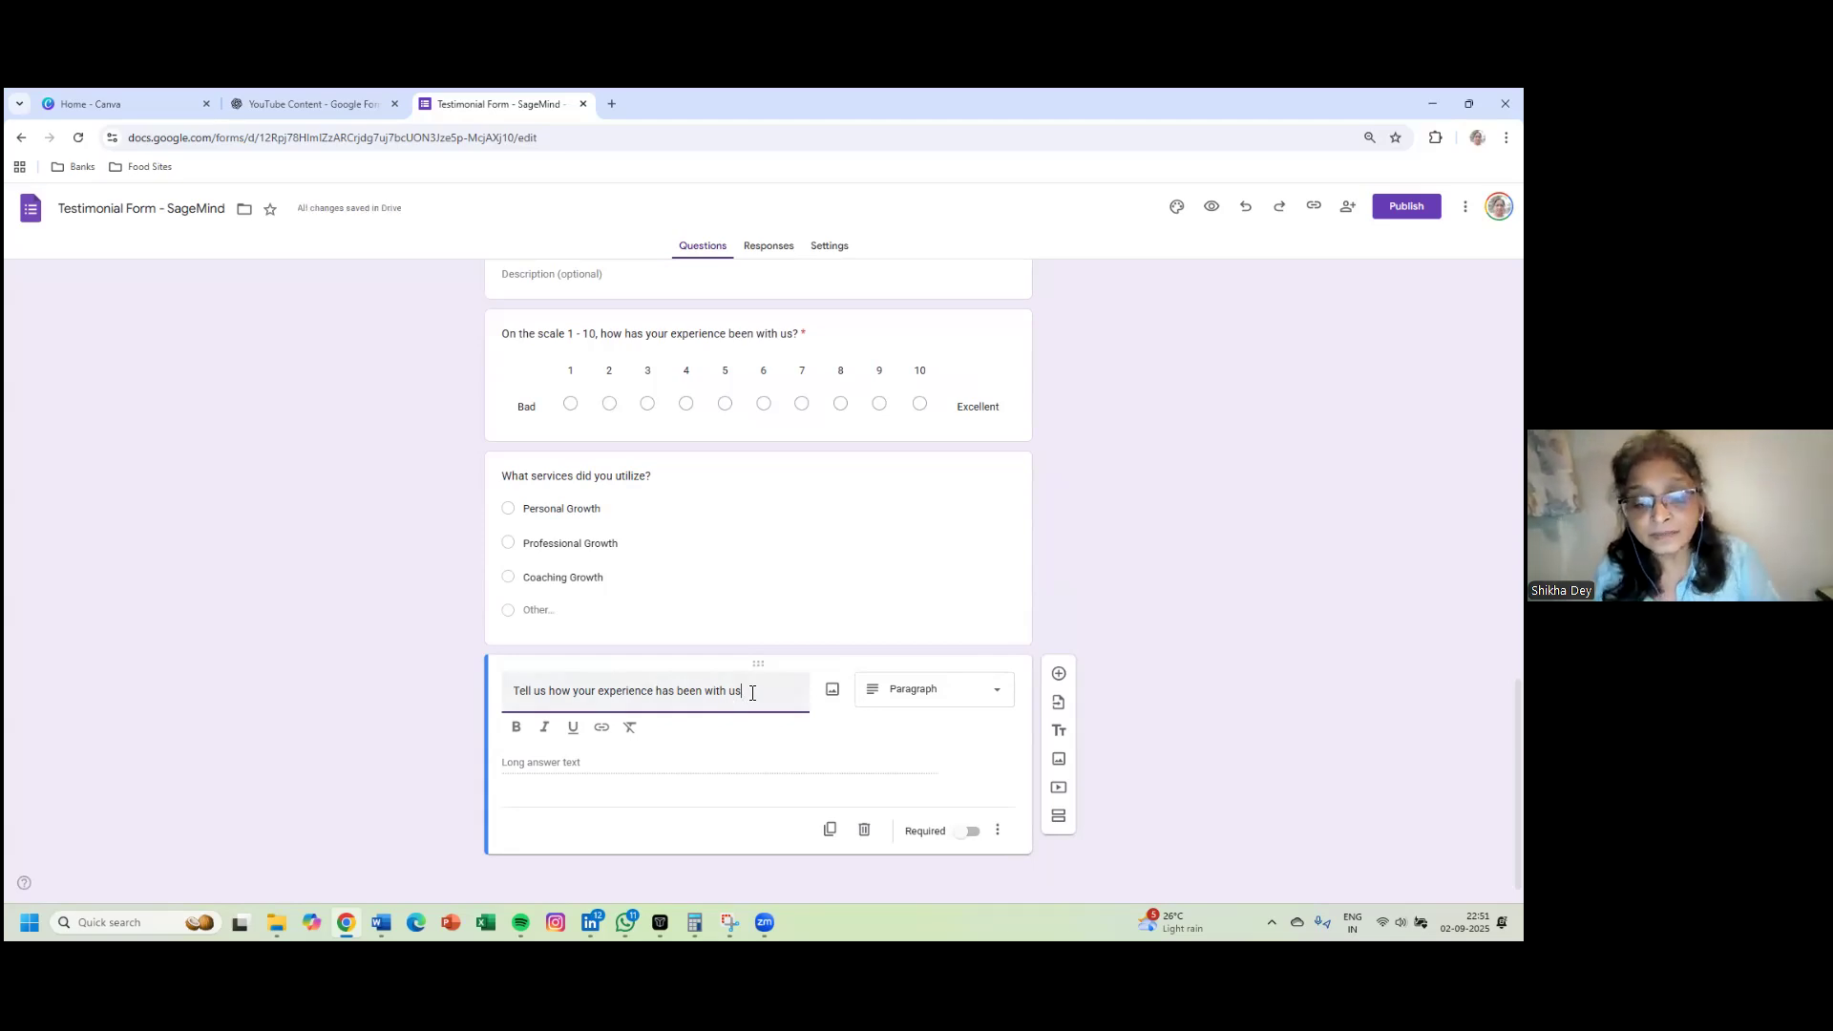
text(.)
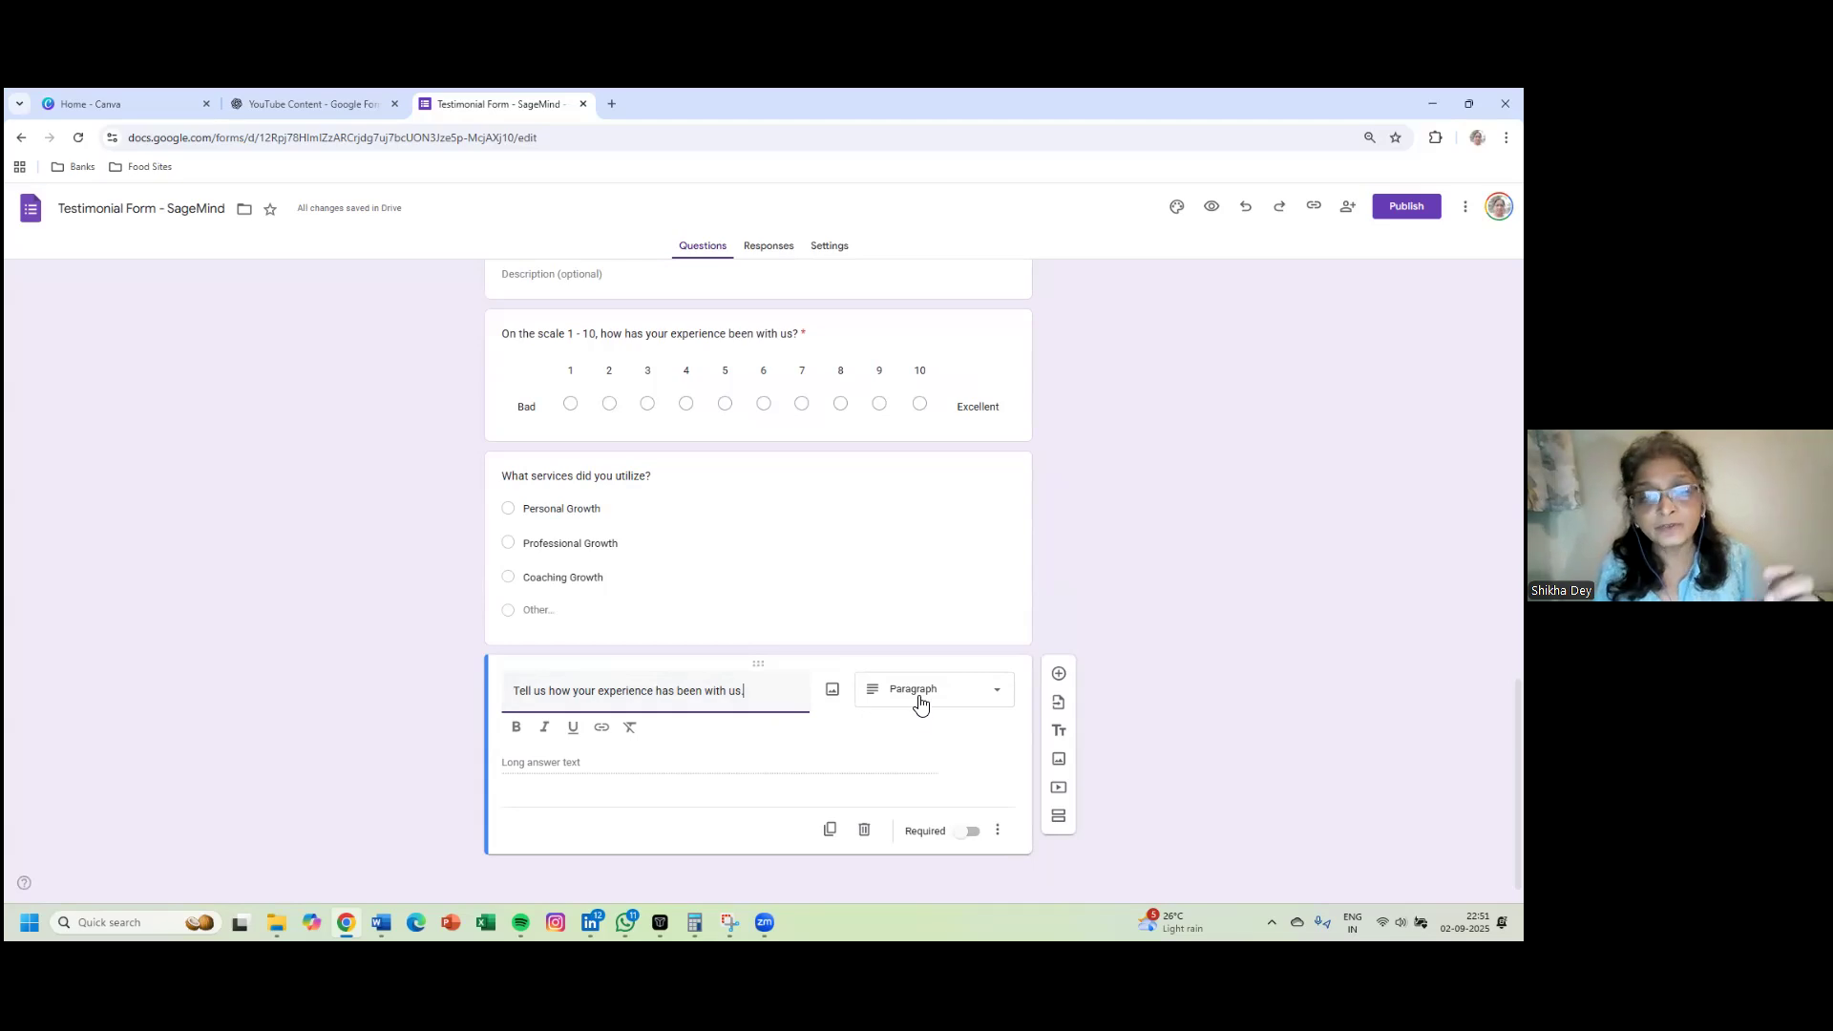
click(973, 831)
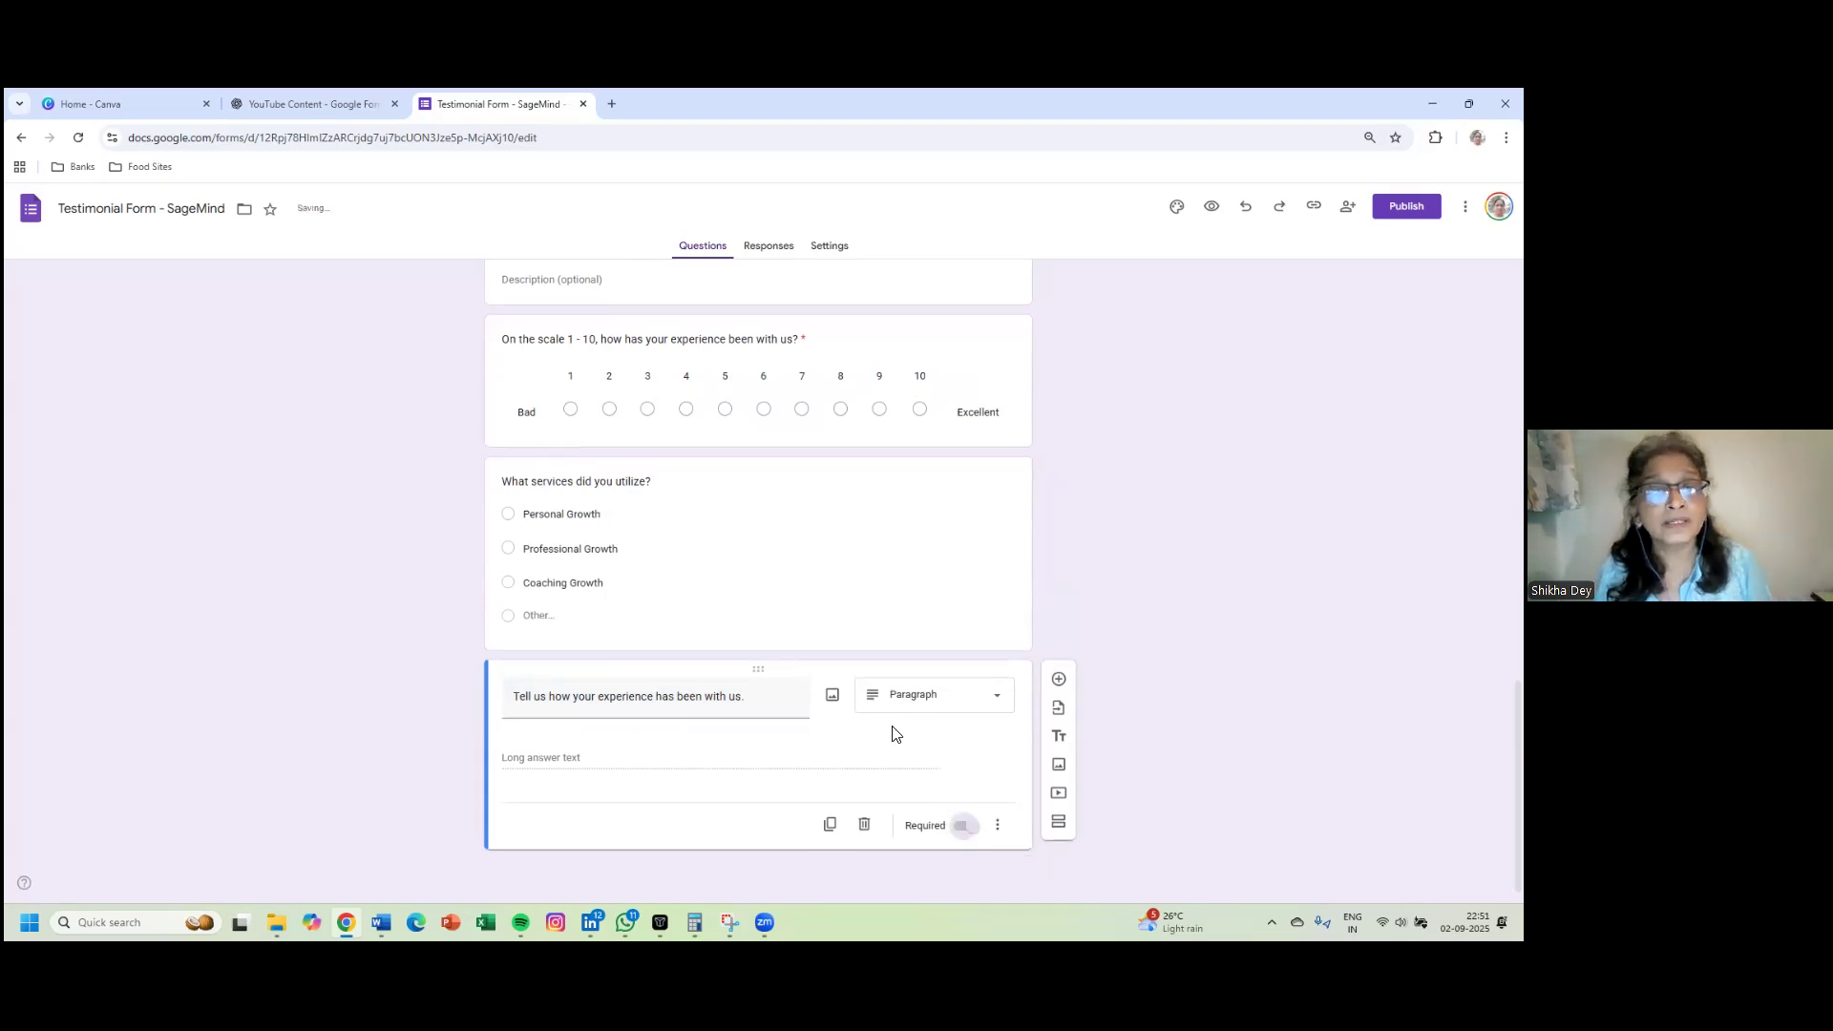
click(850, 596)
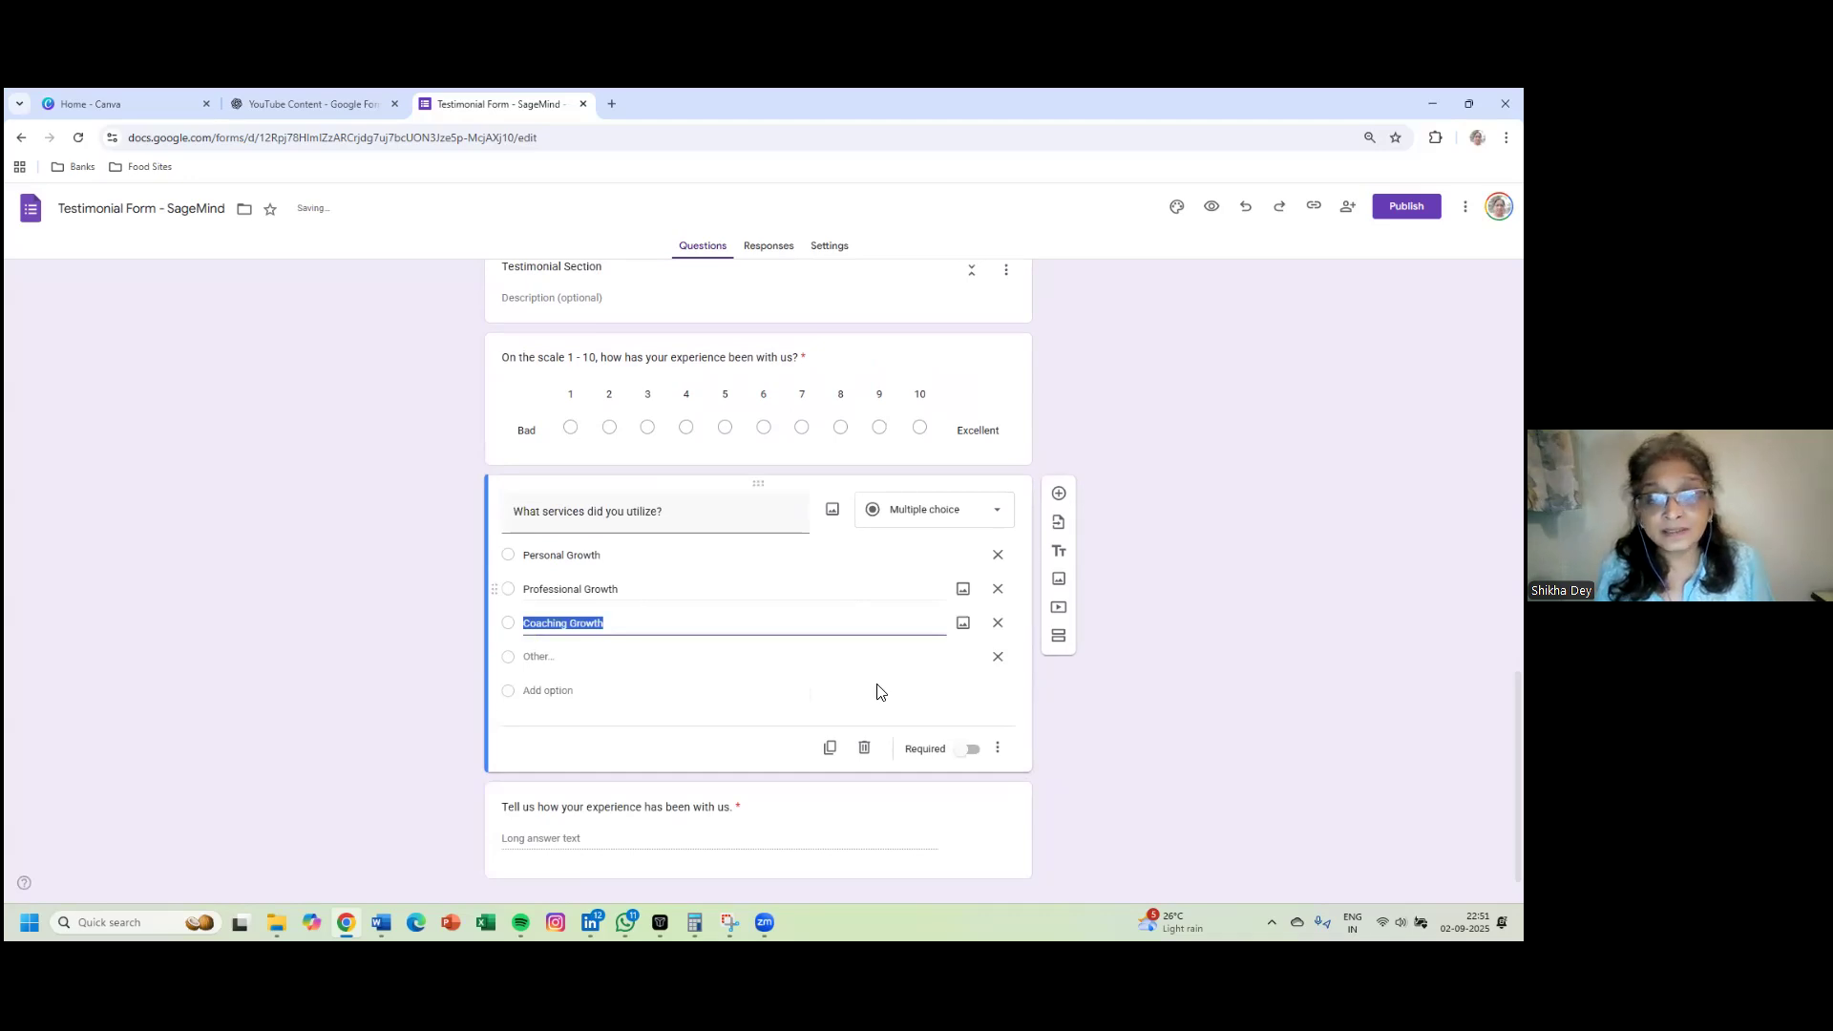
- Make the services question required, then reopen the experience paragraph question for editing
click(973, 748)
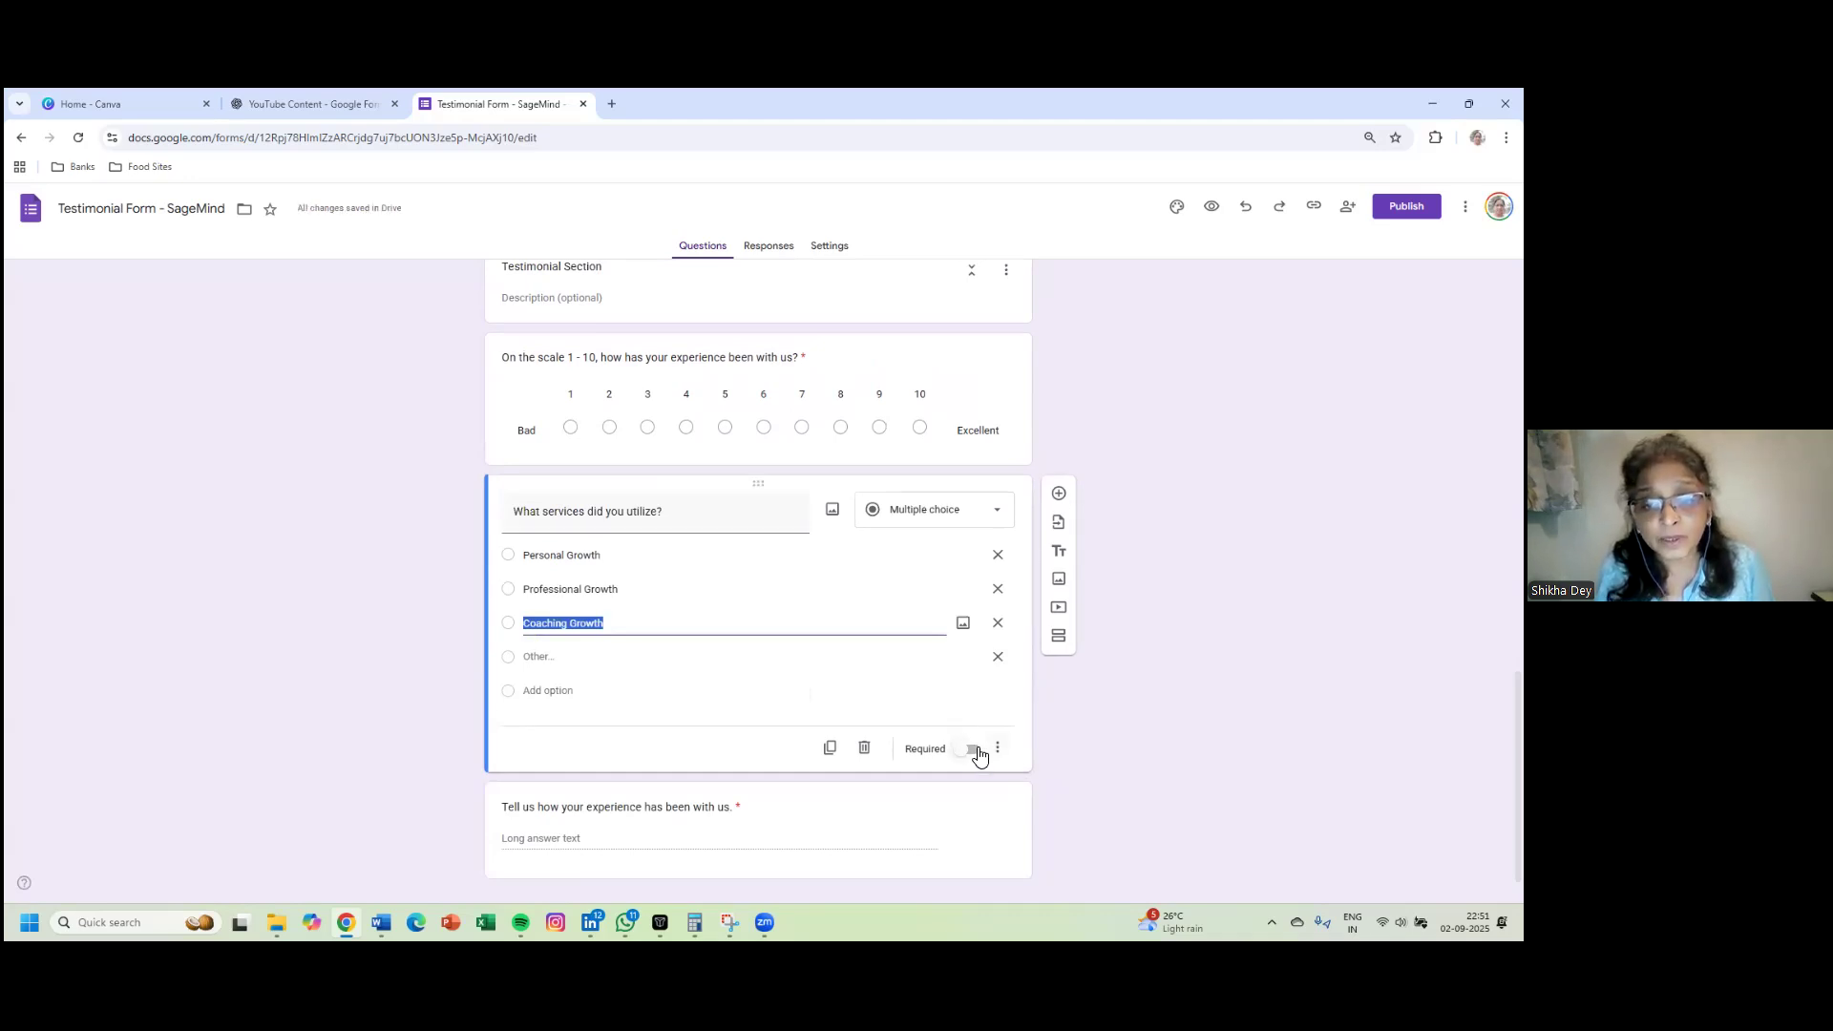
scroll(1048, 731, down, 1)
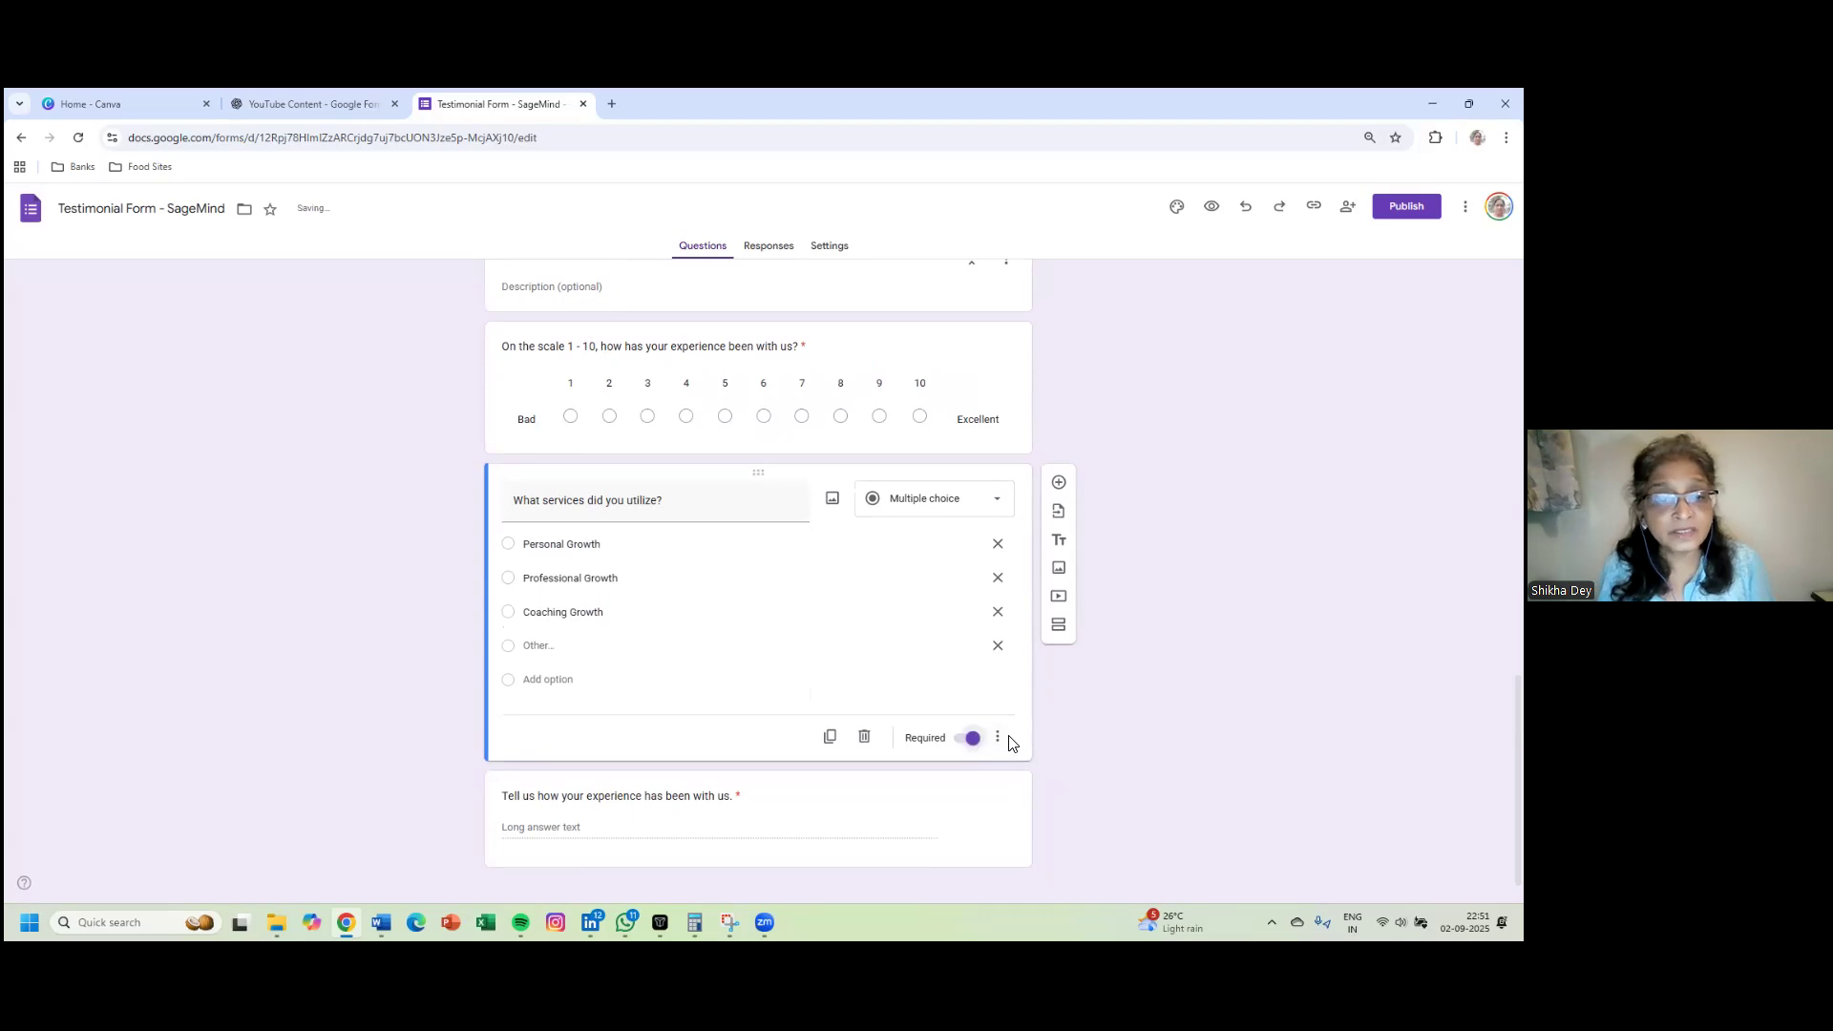
scroll(1008, 741, down, 1)
scroll(443, 779, up, 7)
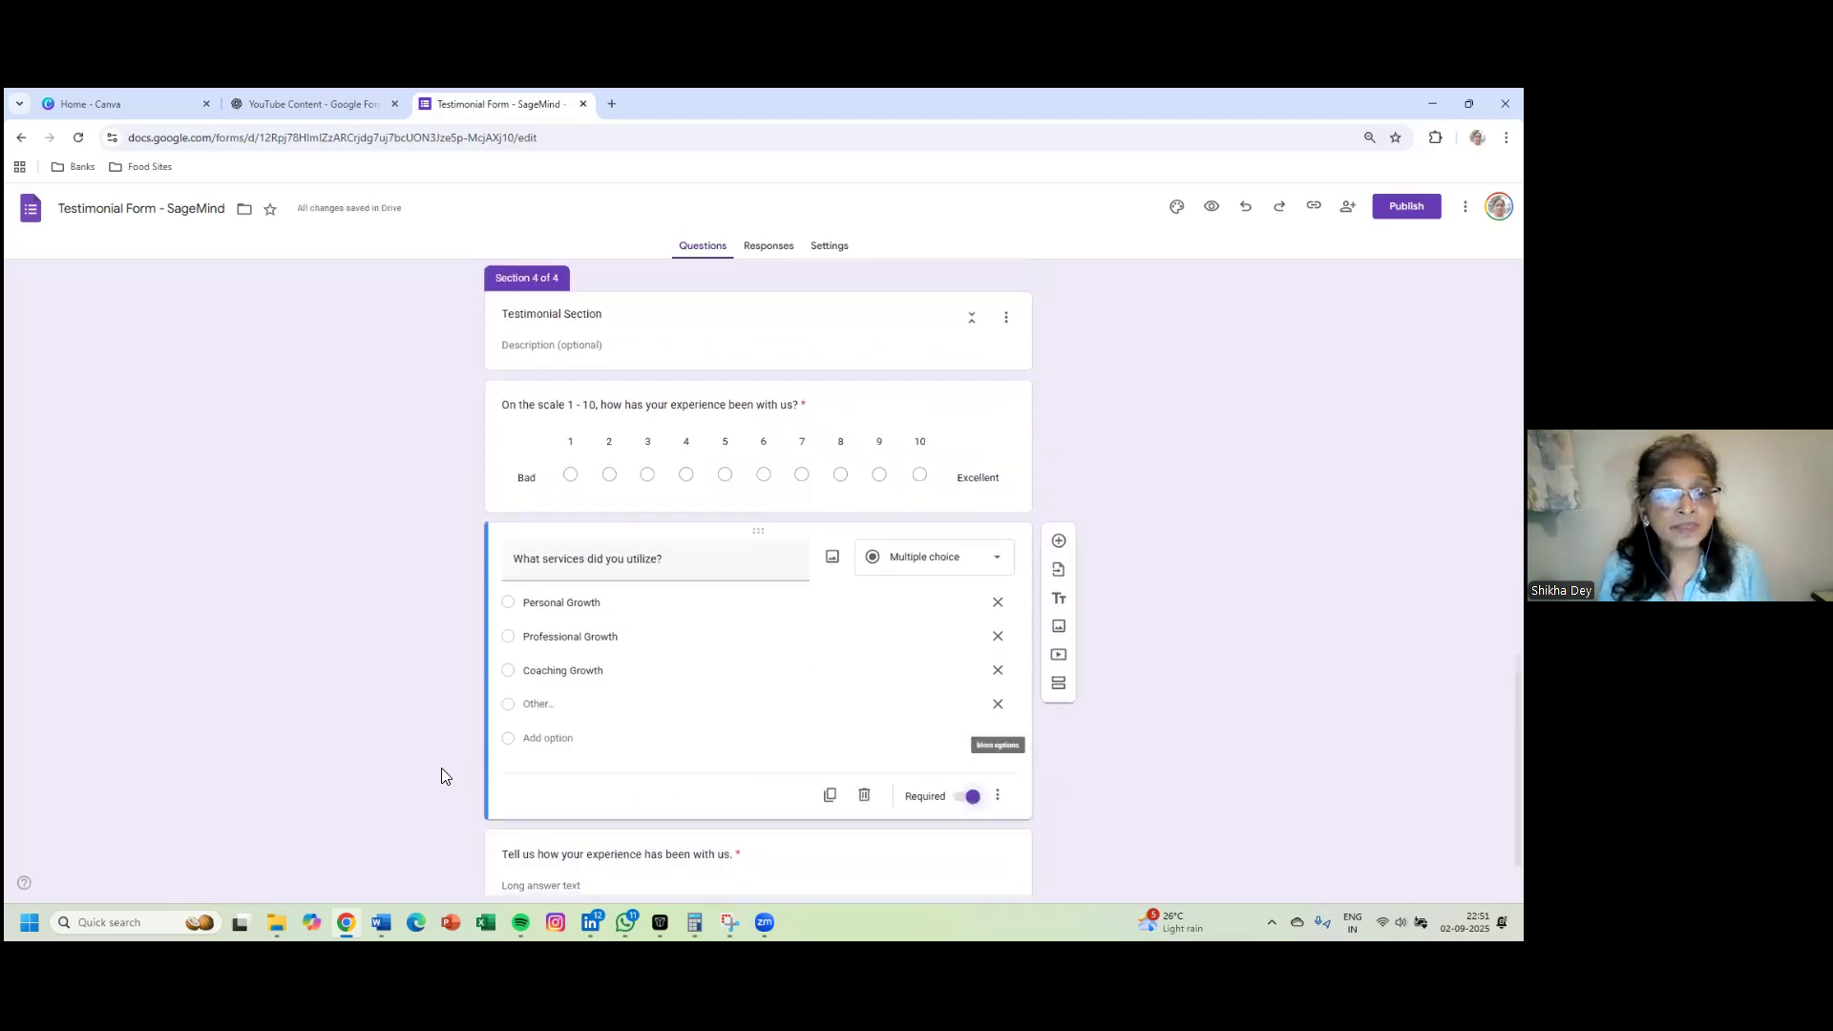
scroll(441, 762, up, 6)
scroll(441, 759, down, 10)
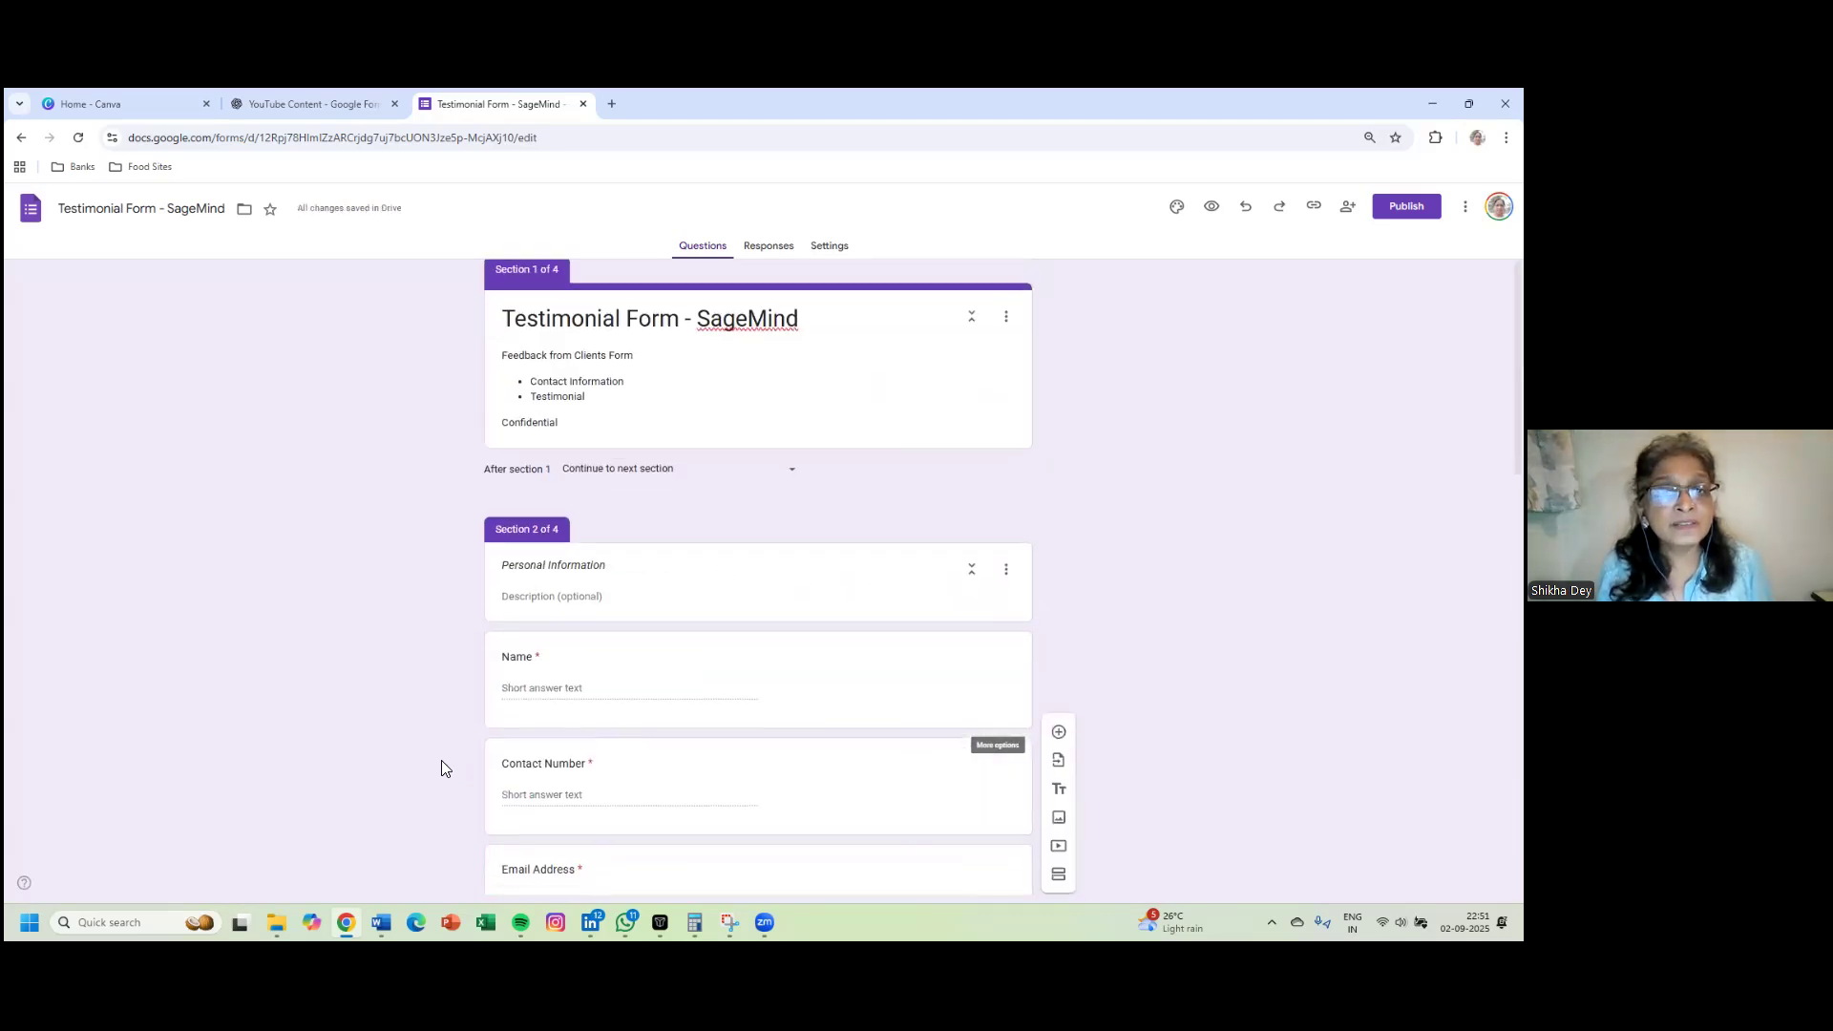
scroll(441, 760, down, 3)
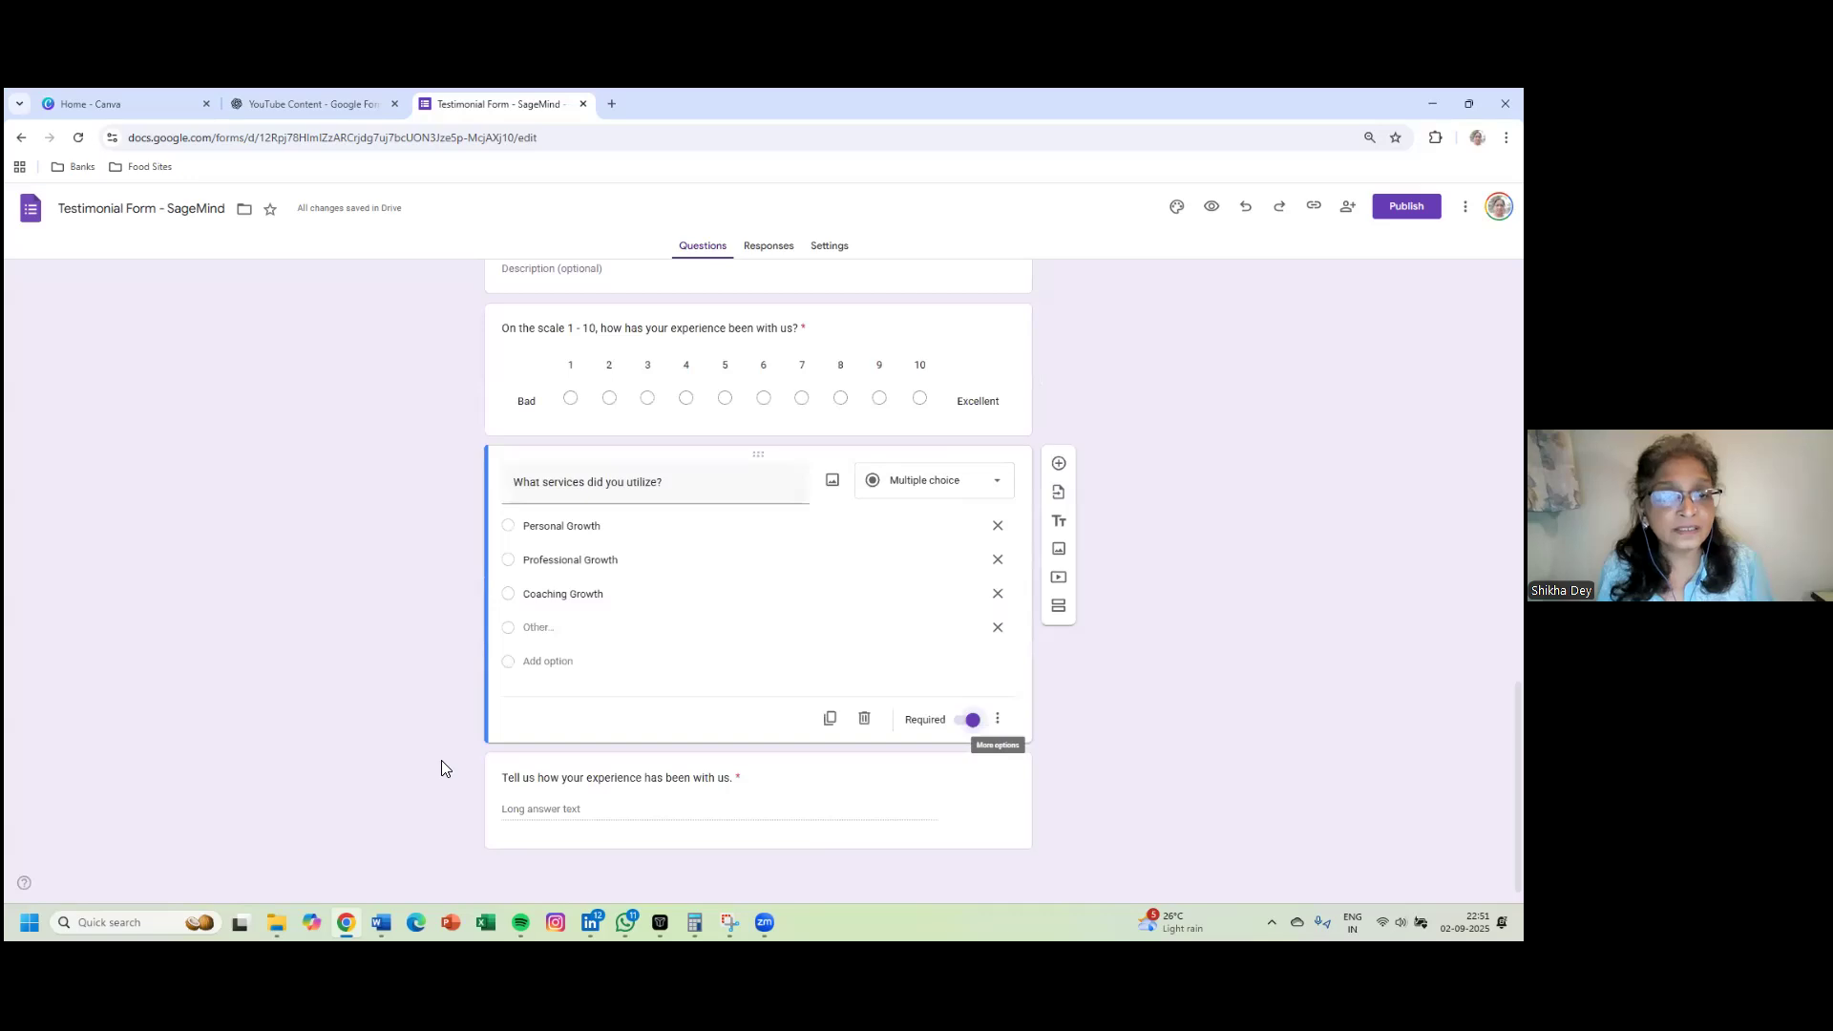
scroll(441, 759, up, 11)
scroll(441, 768, up, 2)
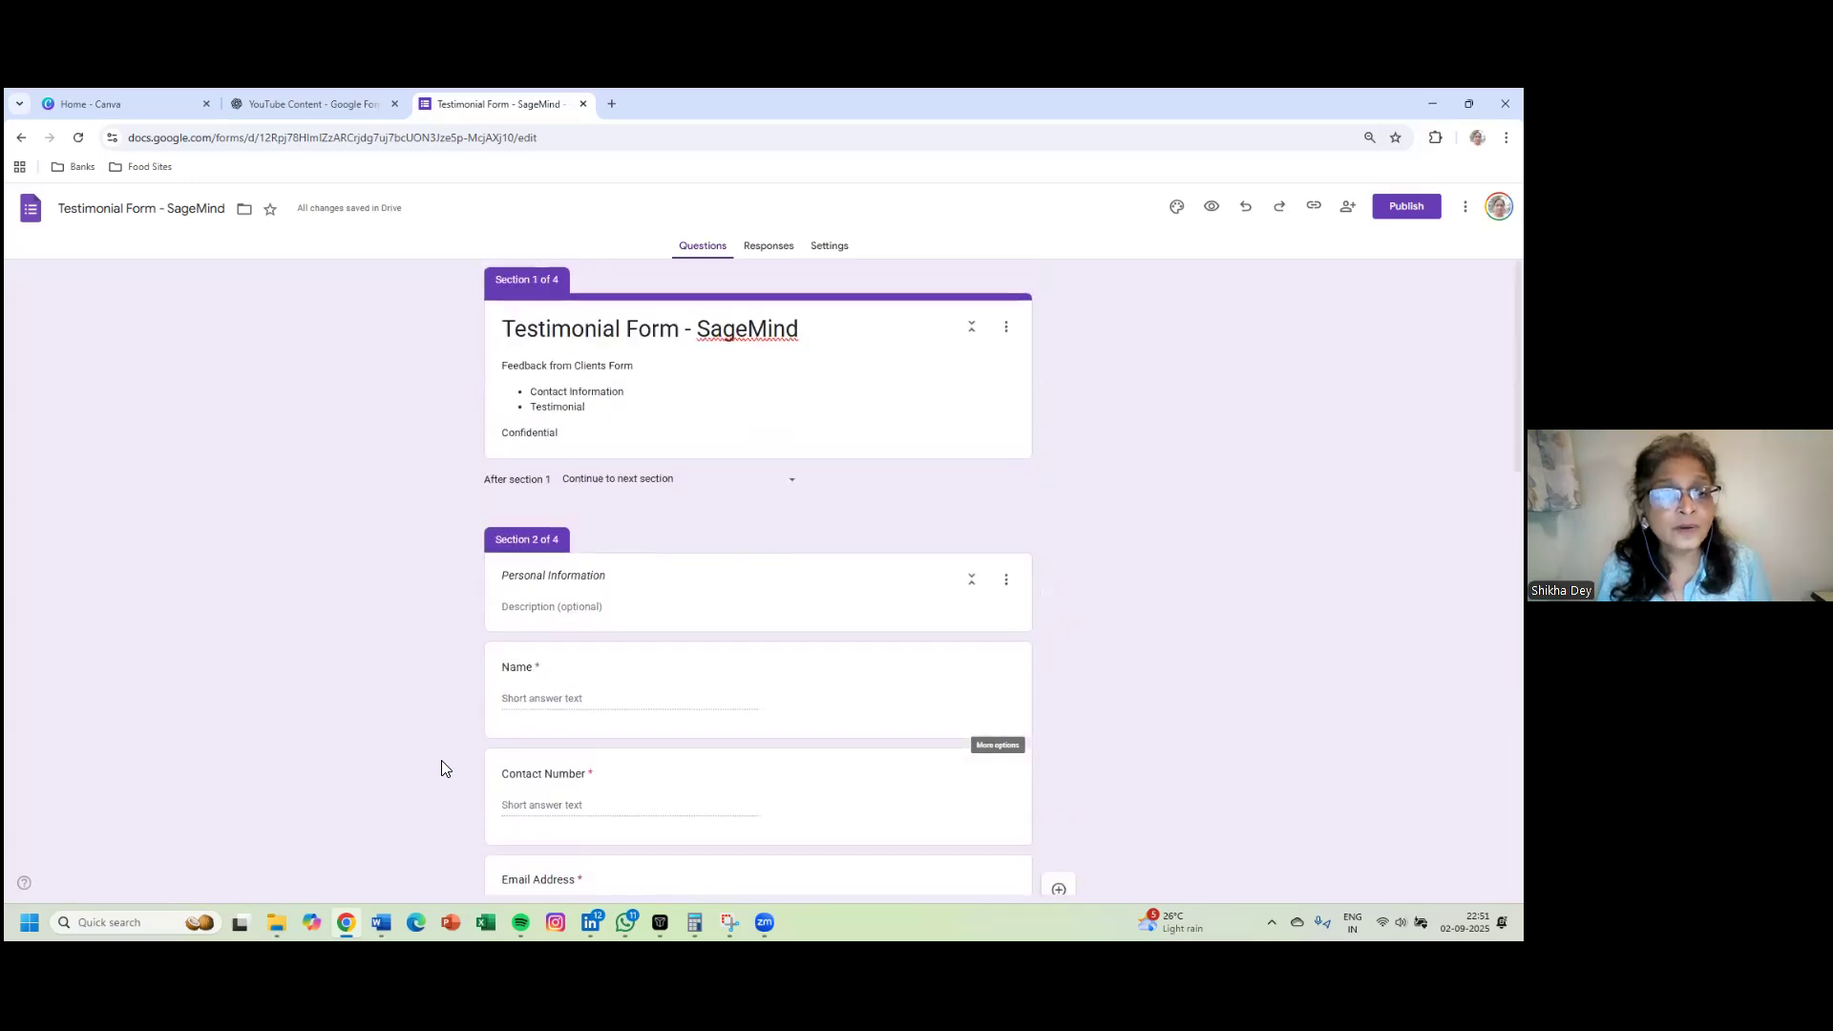
scroll(441, 769, down, 3)
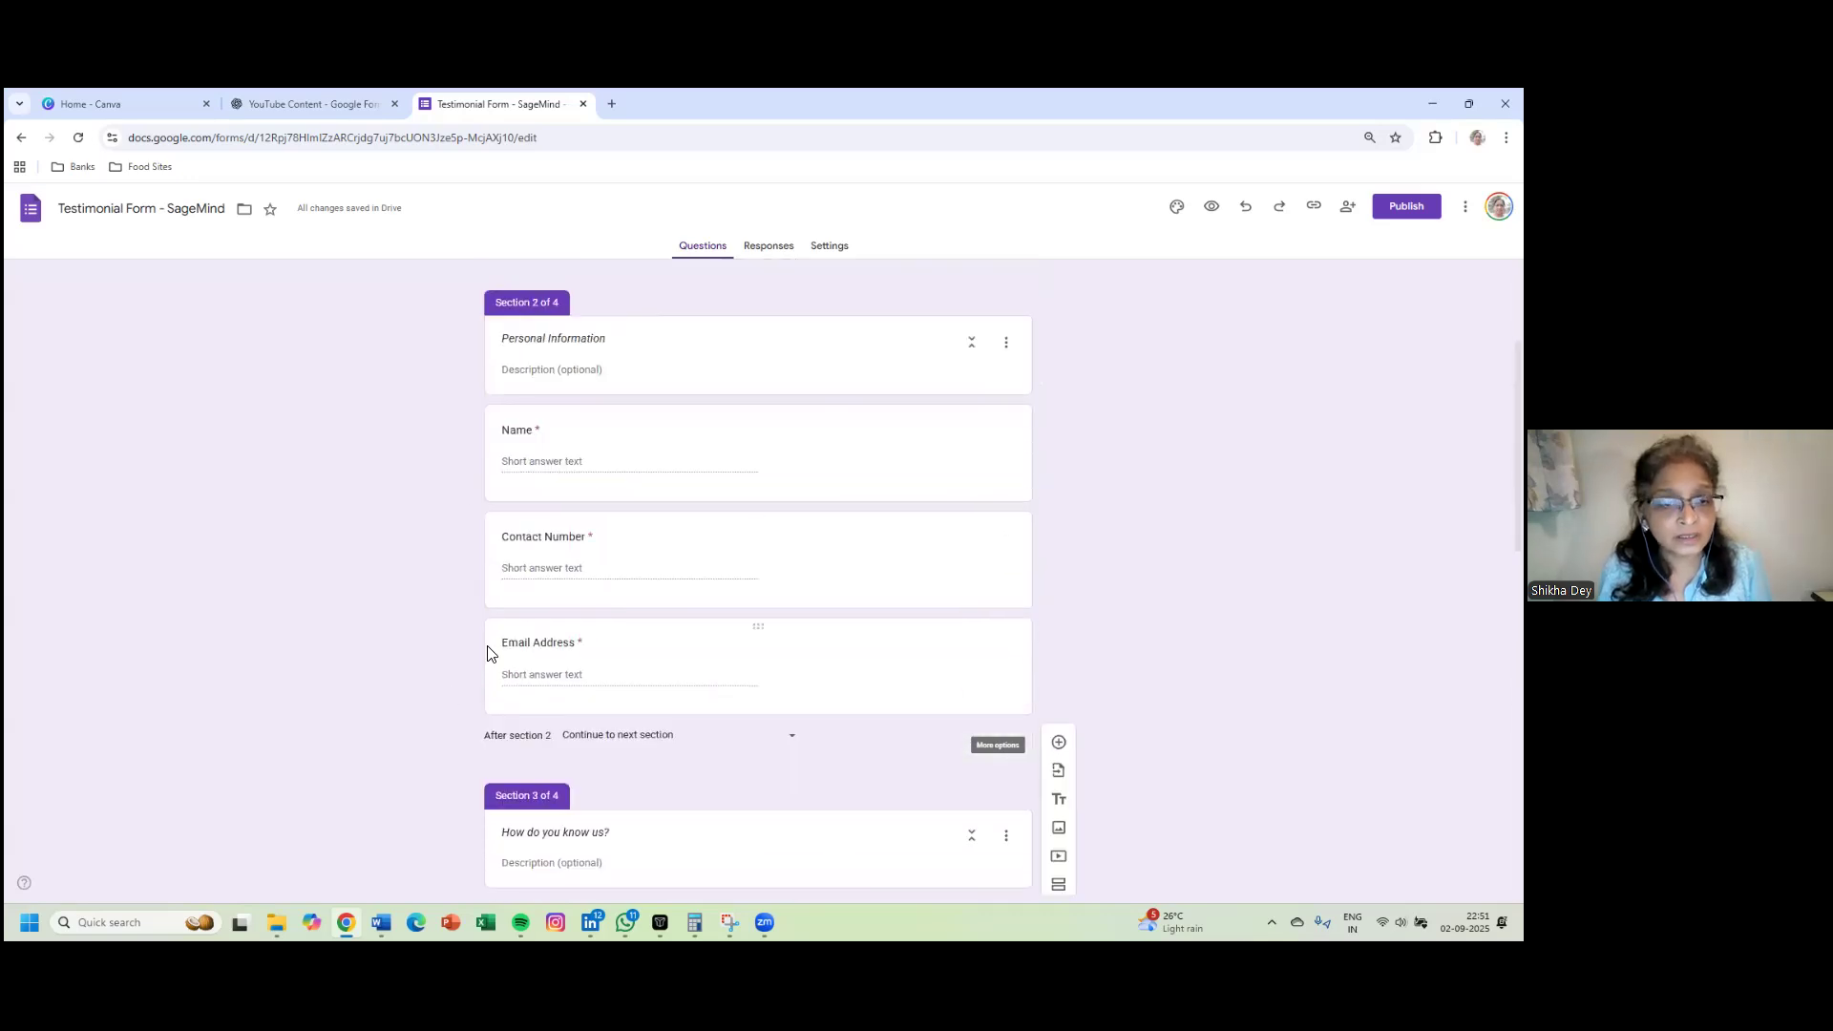
scroll(491, 639, down, 4)
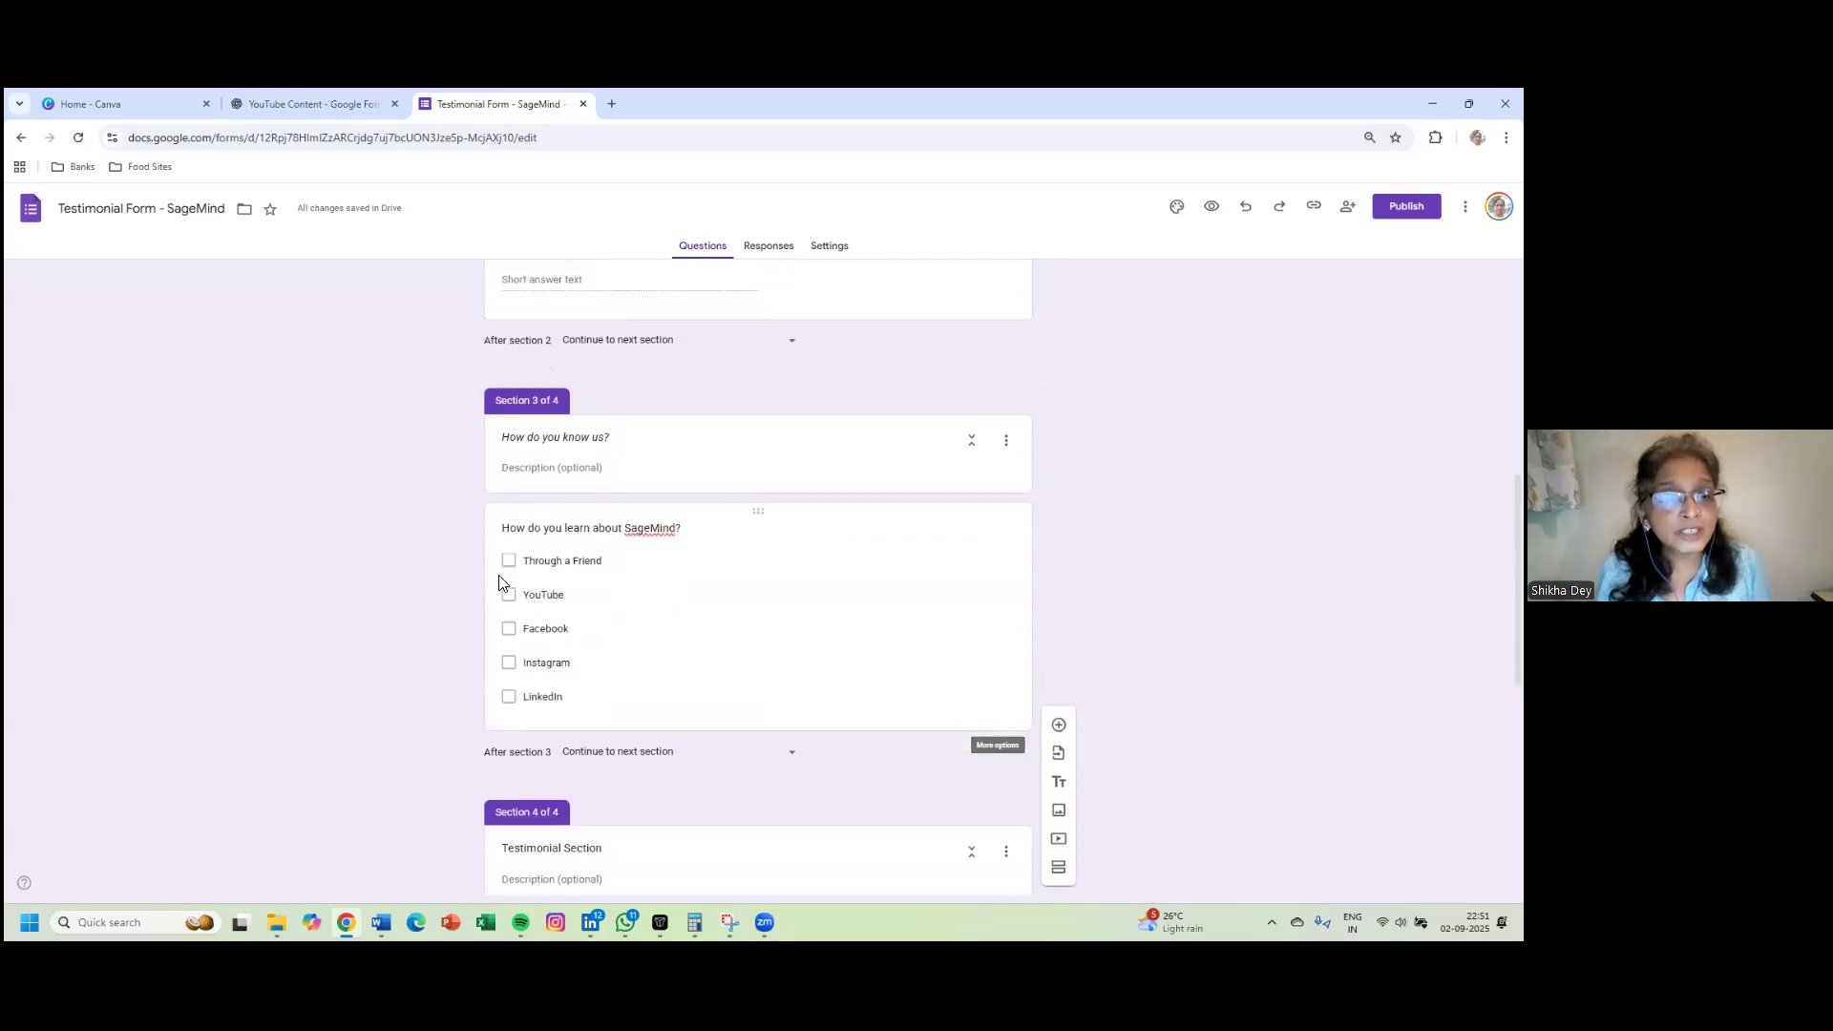
scroll(443, 633, down, 4)
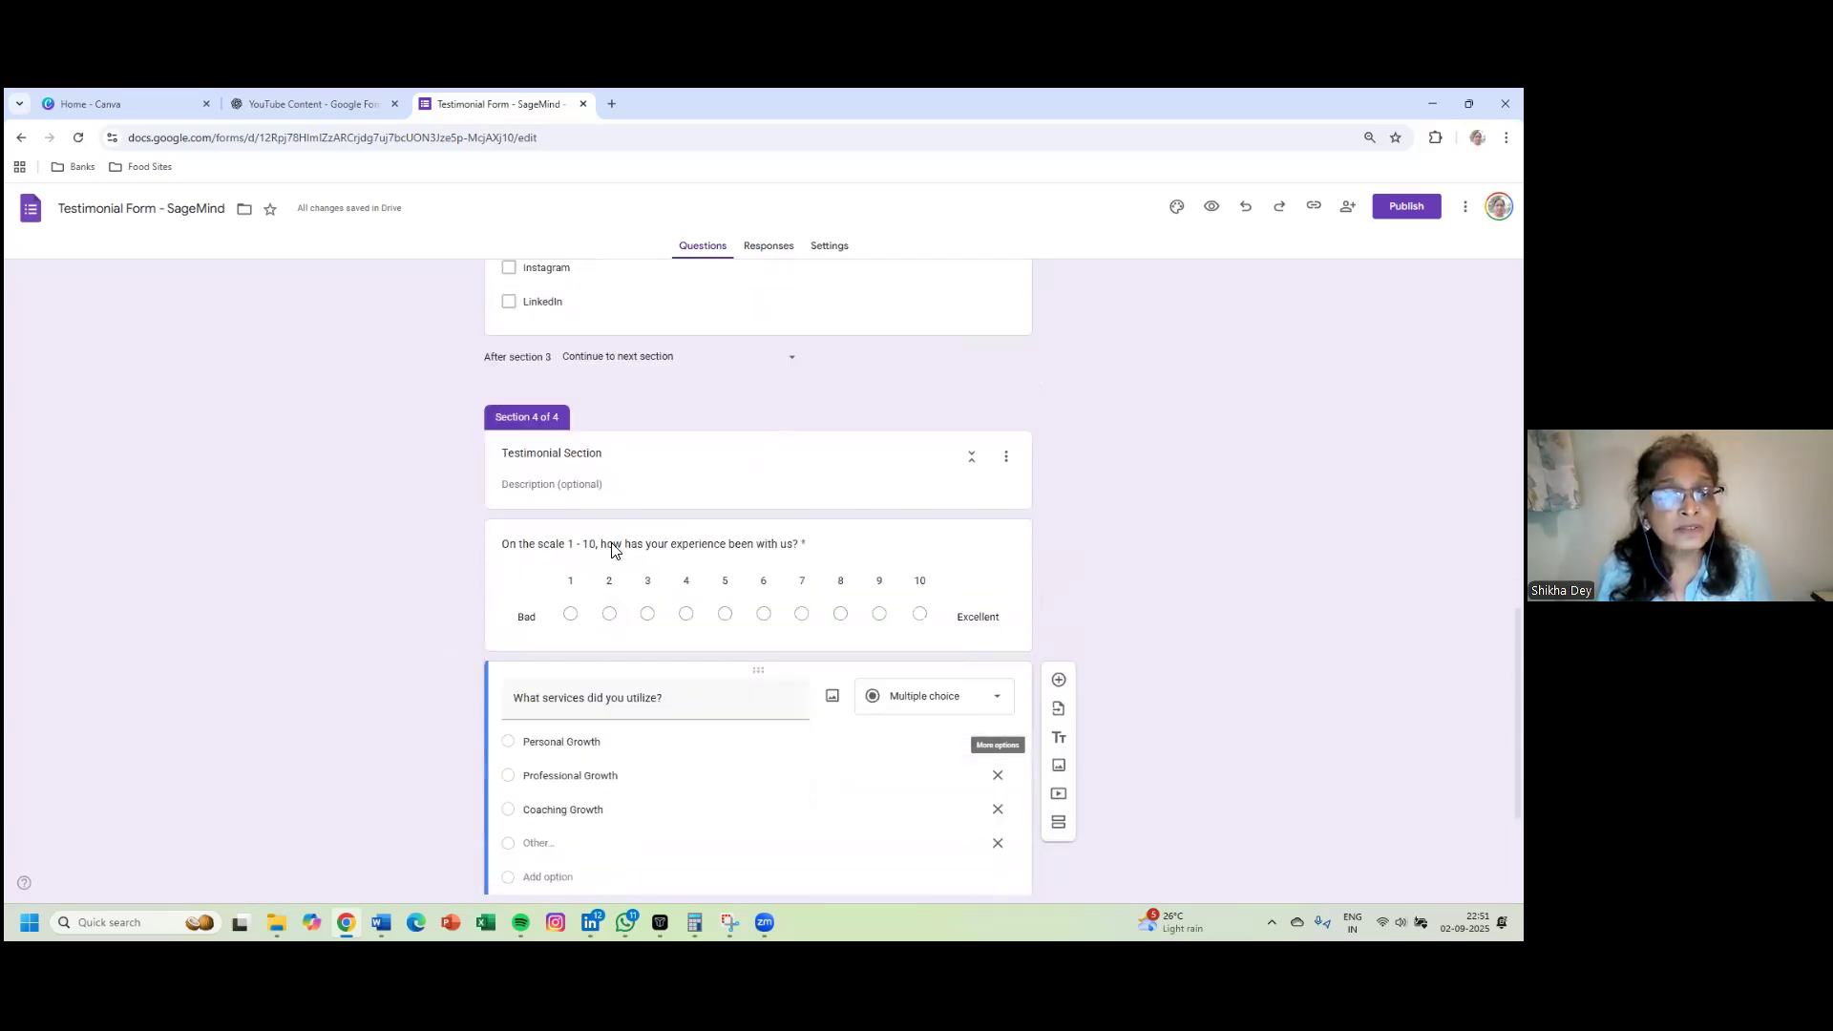
scroll(374, 630, down, 1)
scroll(374, 635, down, 2)
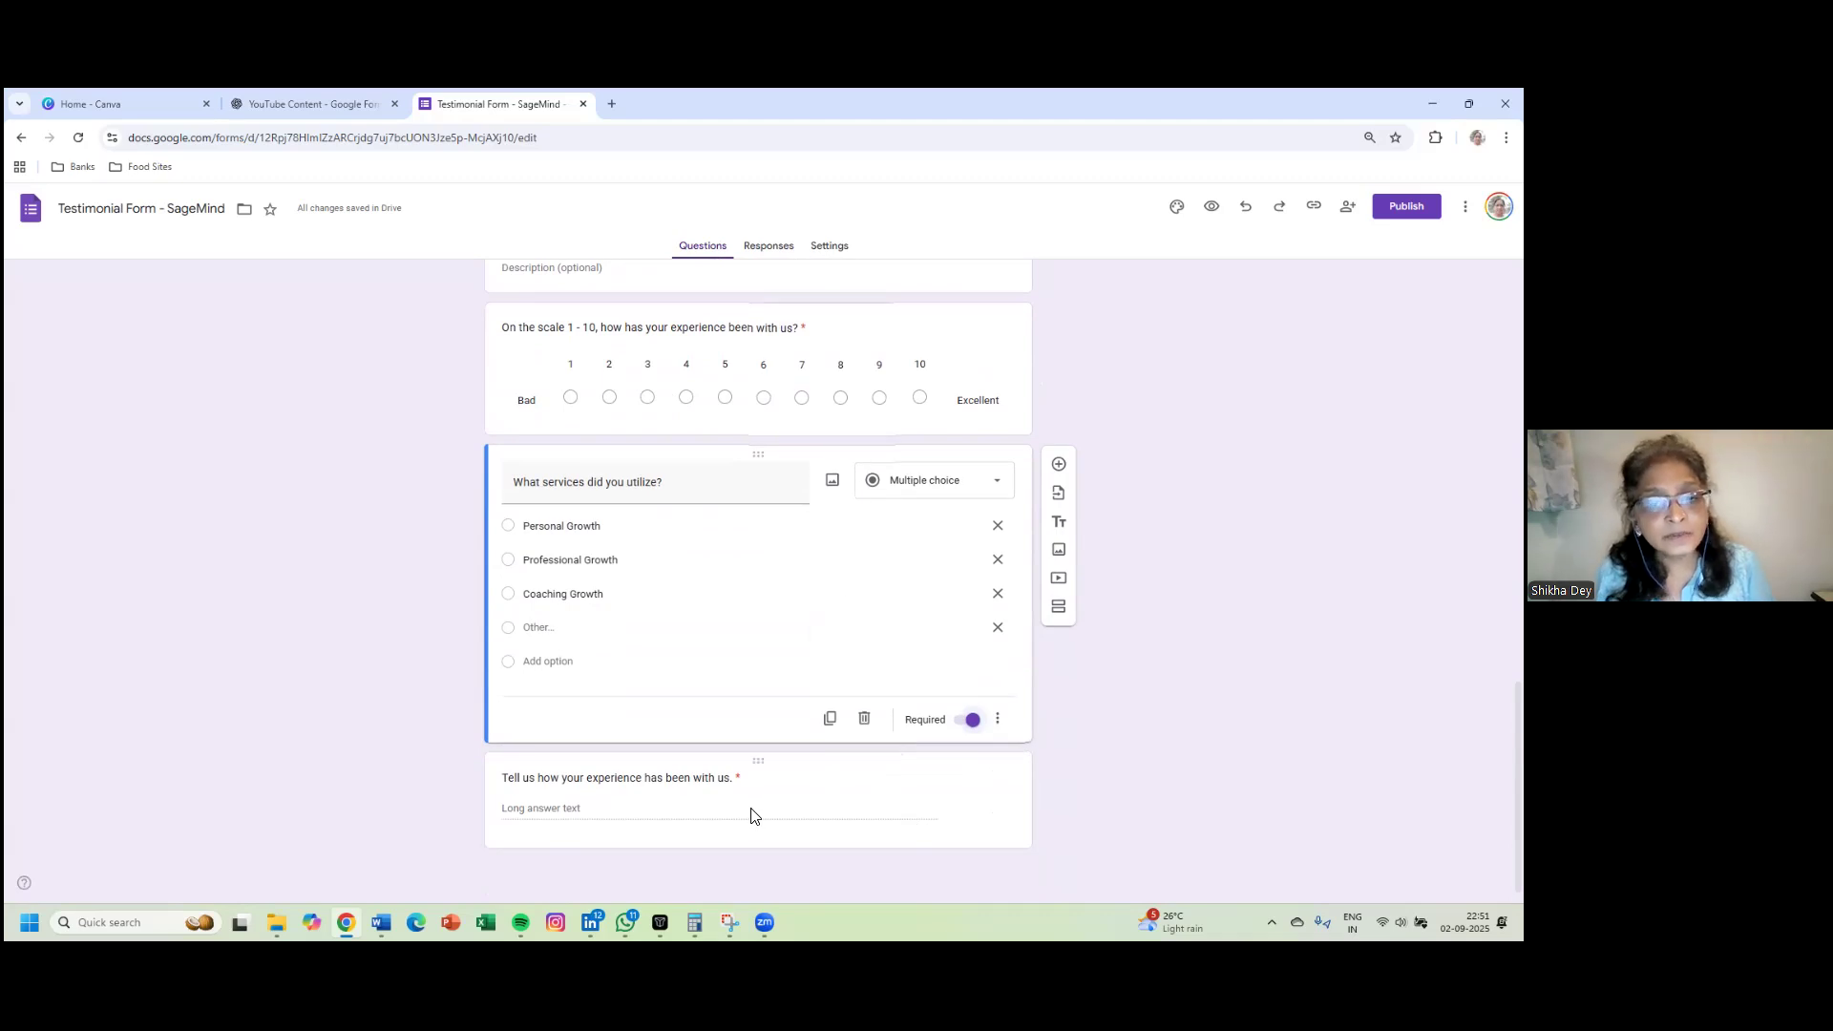
click(790, 781)
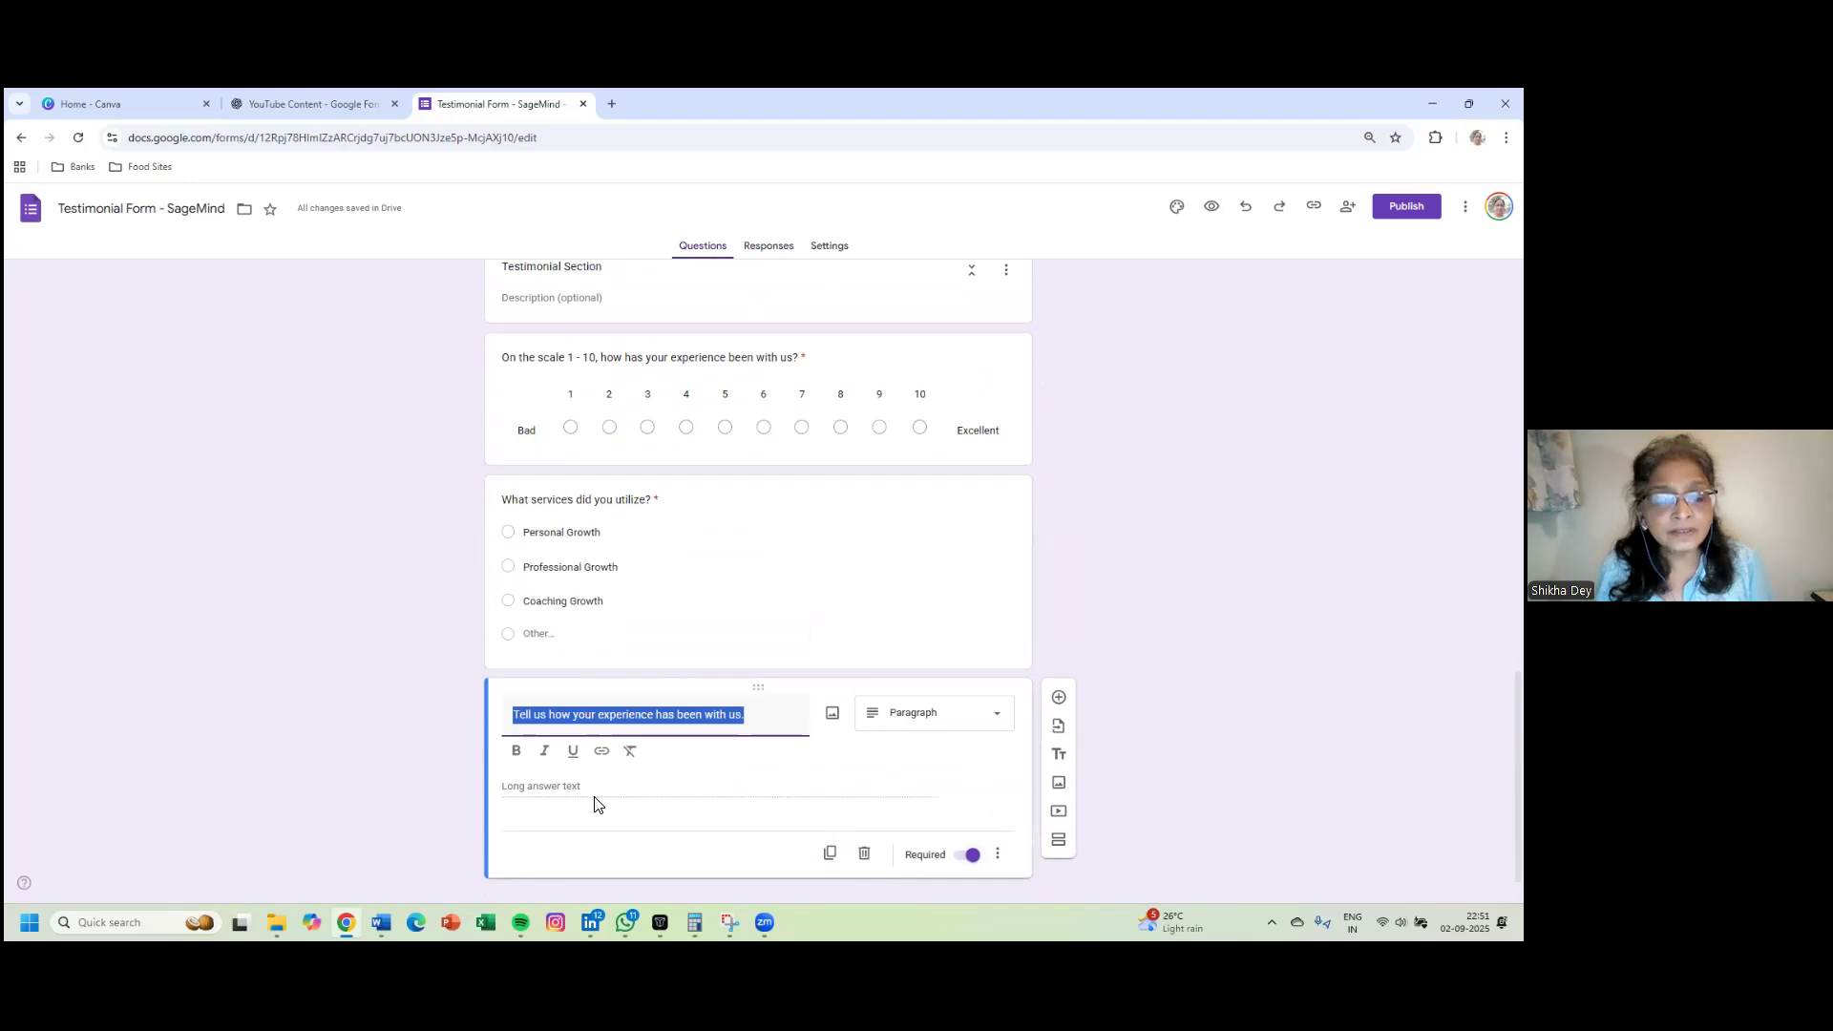
- Insert the Feb 15 yellow dahlia photo from Photos into the experience question
click(831, 720)
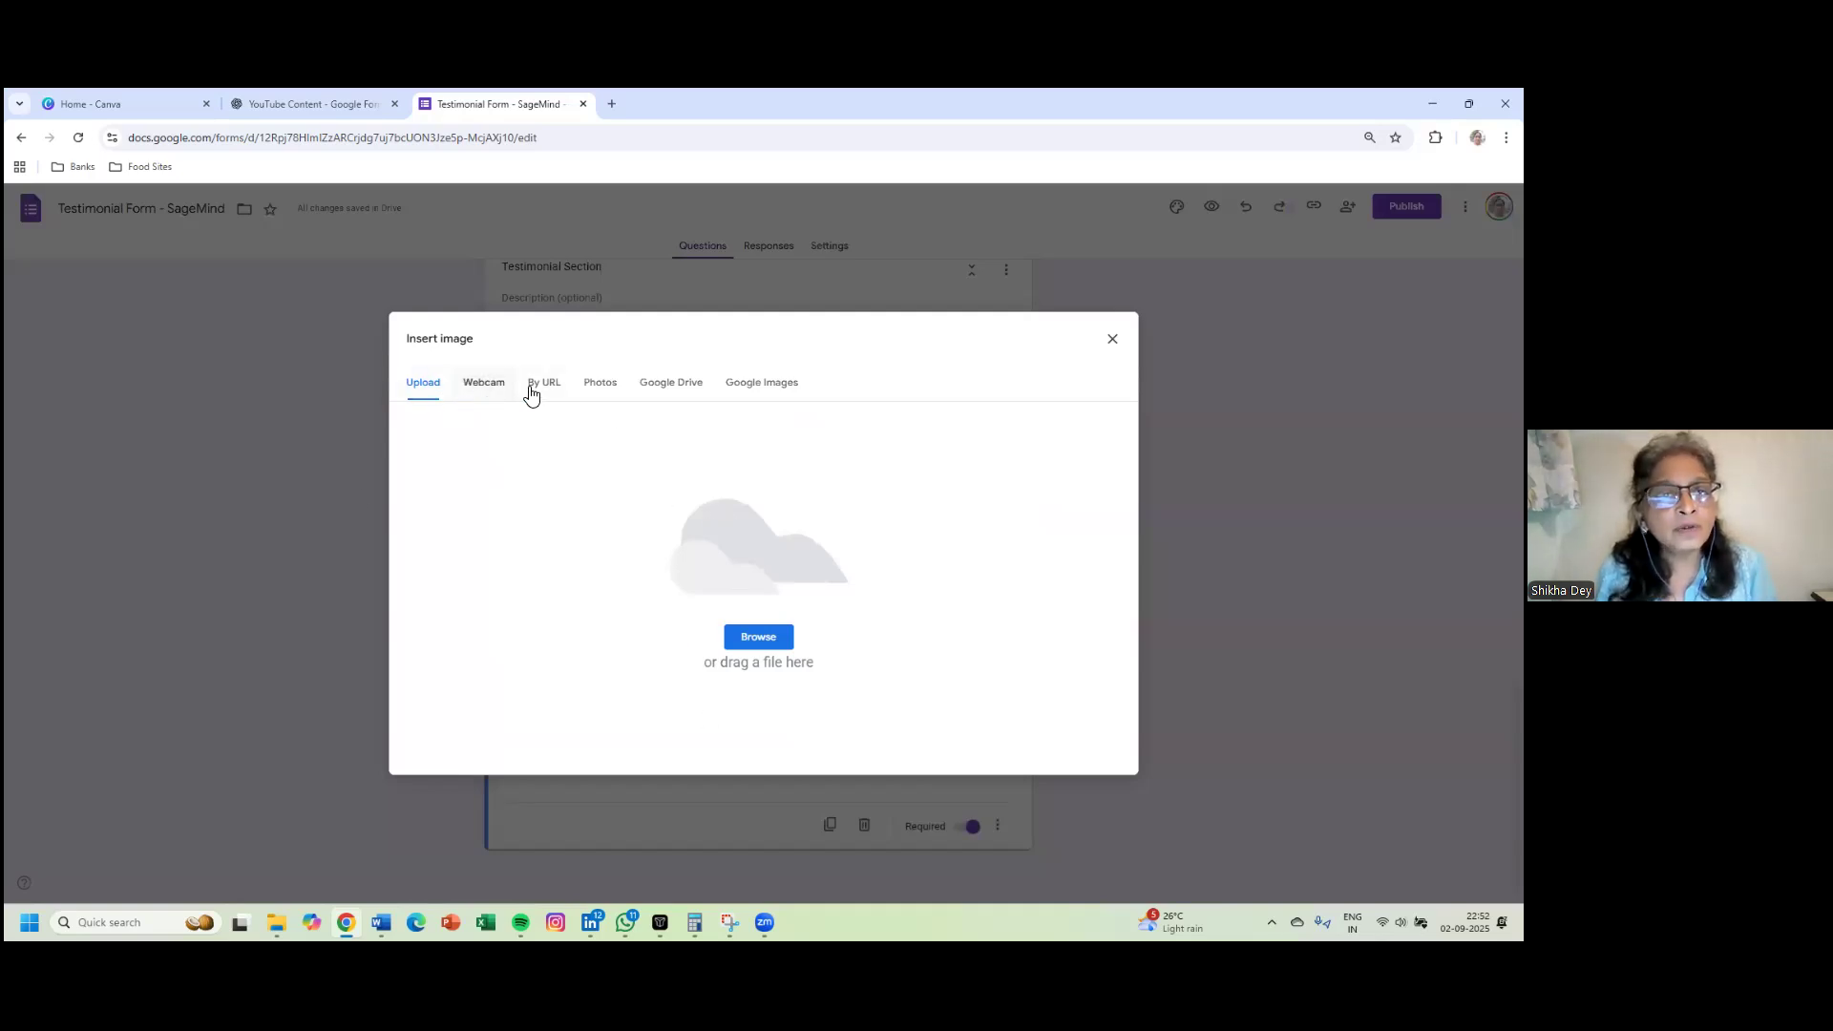
click(600, 393)
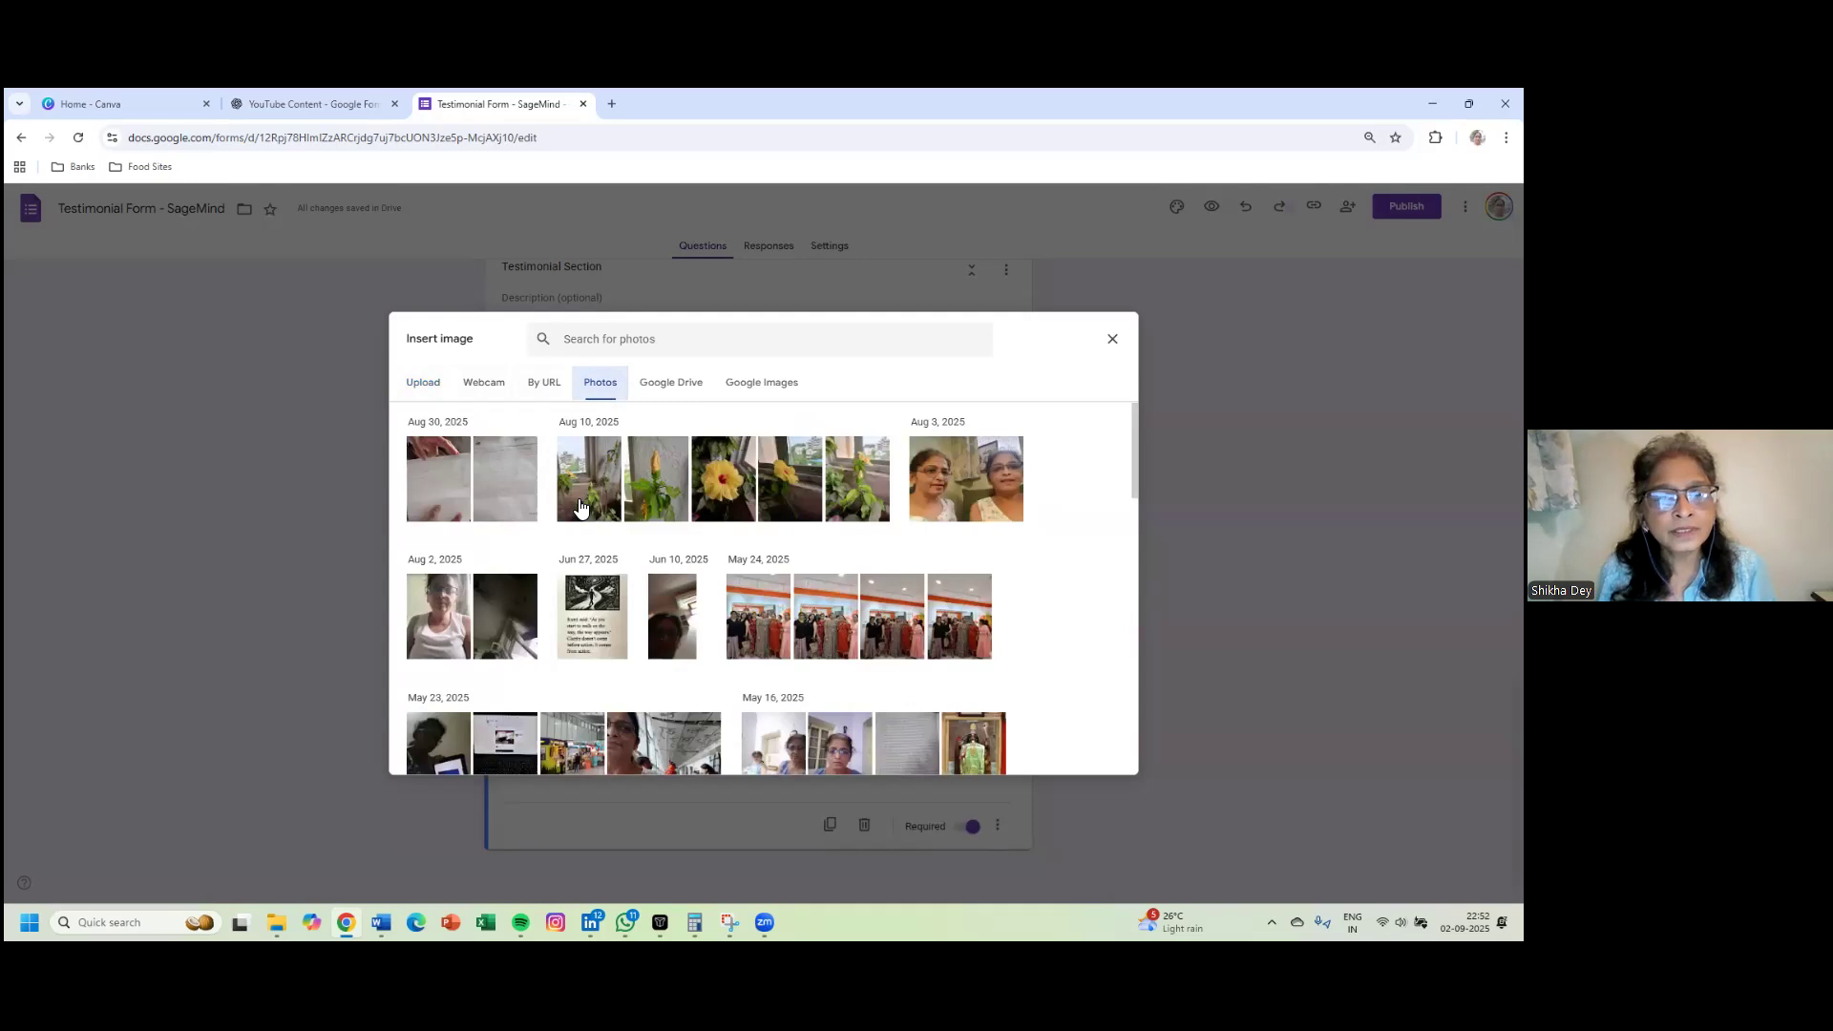
scroll(579, 507, down, 10)
scroll(579, 507, down, 10)
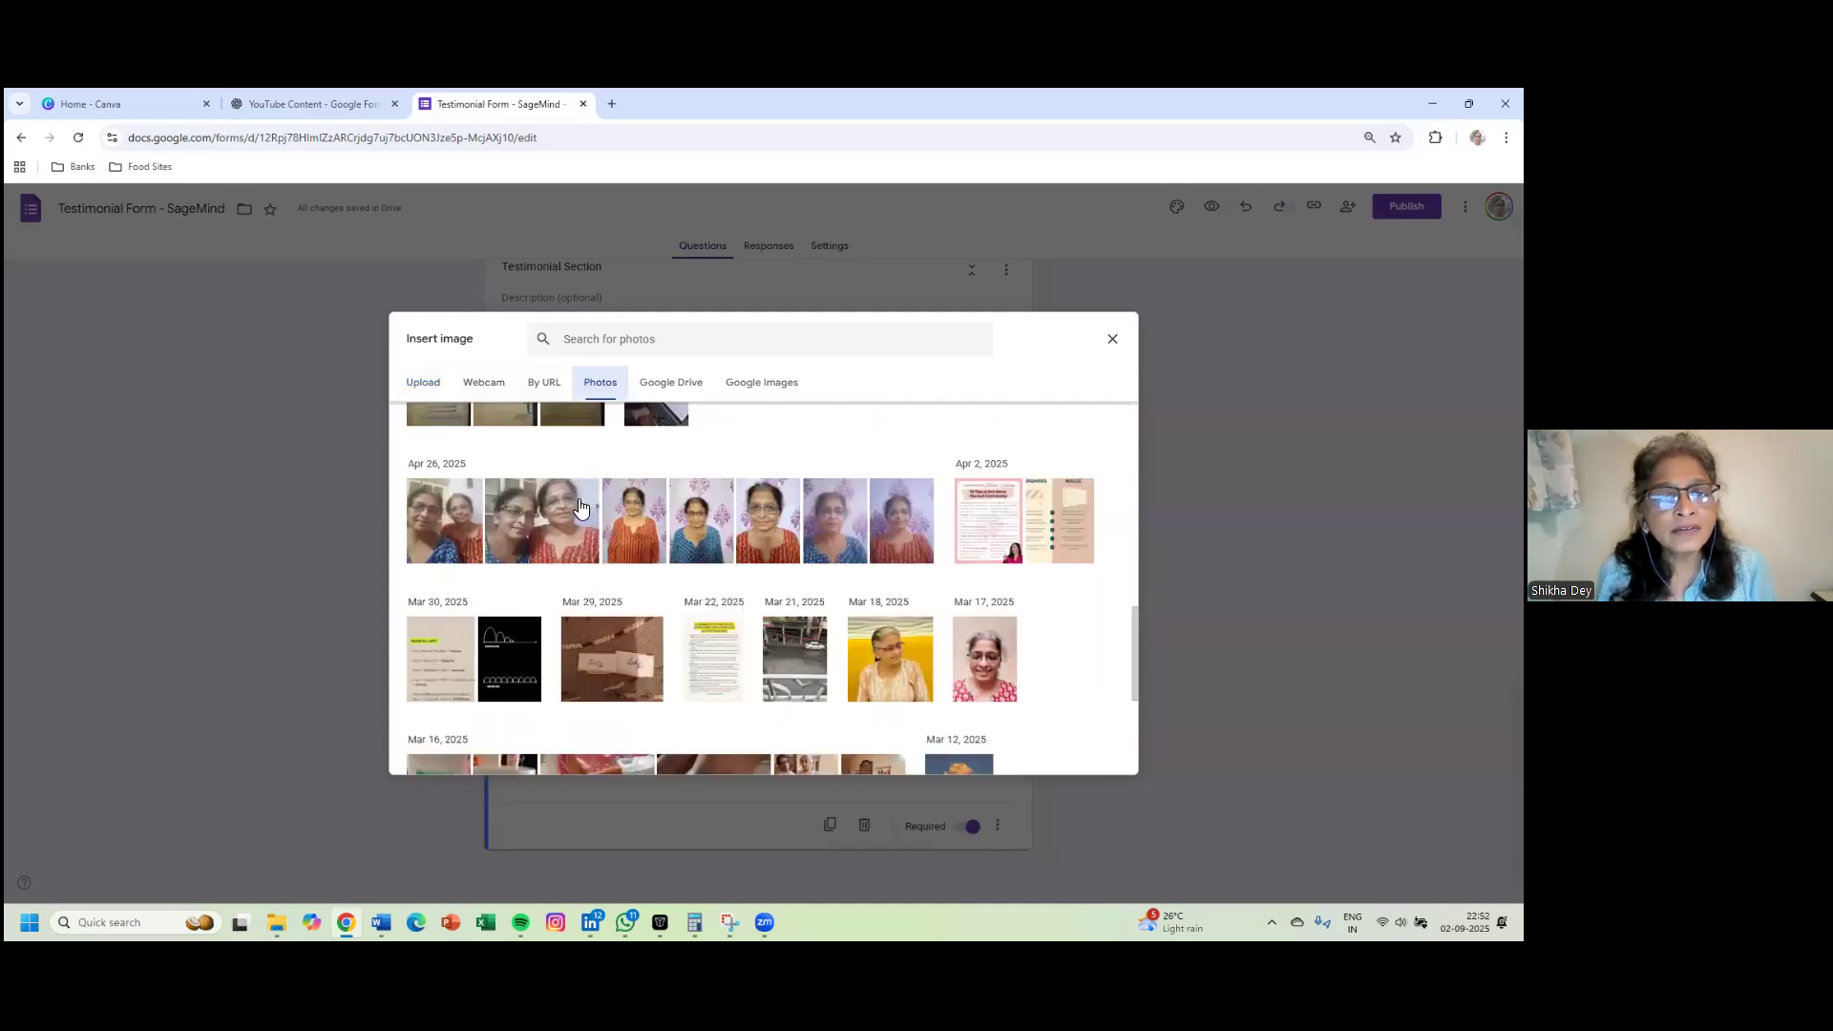
scroll(579, 507, down, 1)
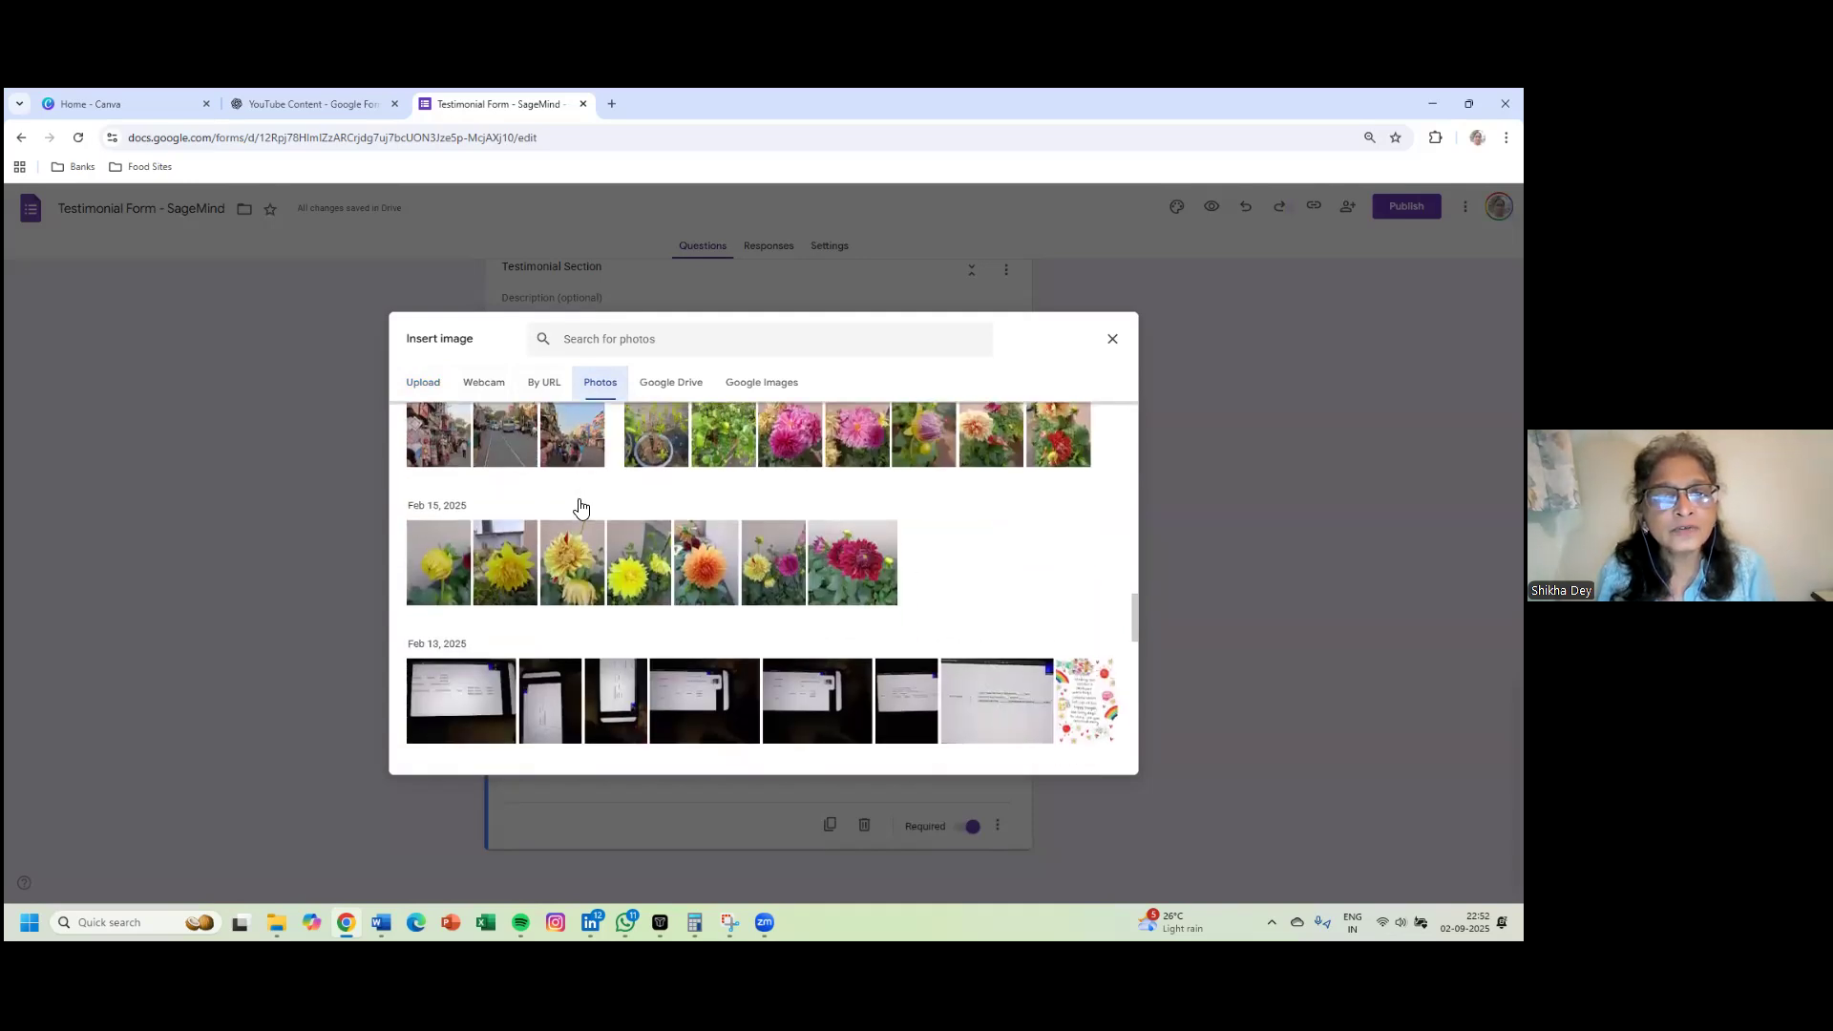
scroll(580, 507, down, 3)
scroll(578, 507, up, 4)
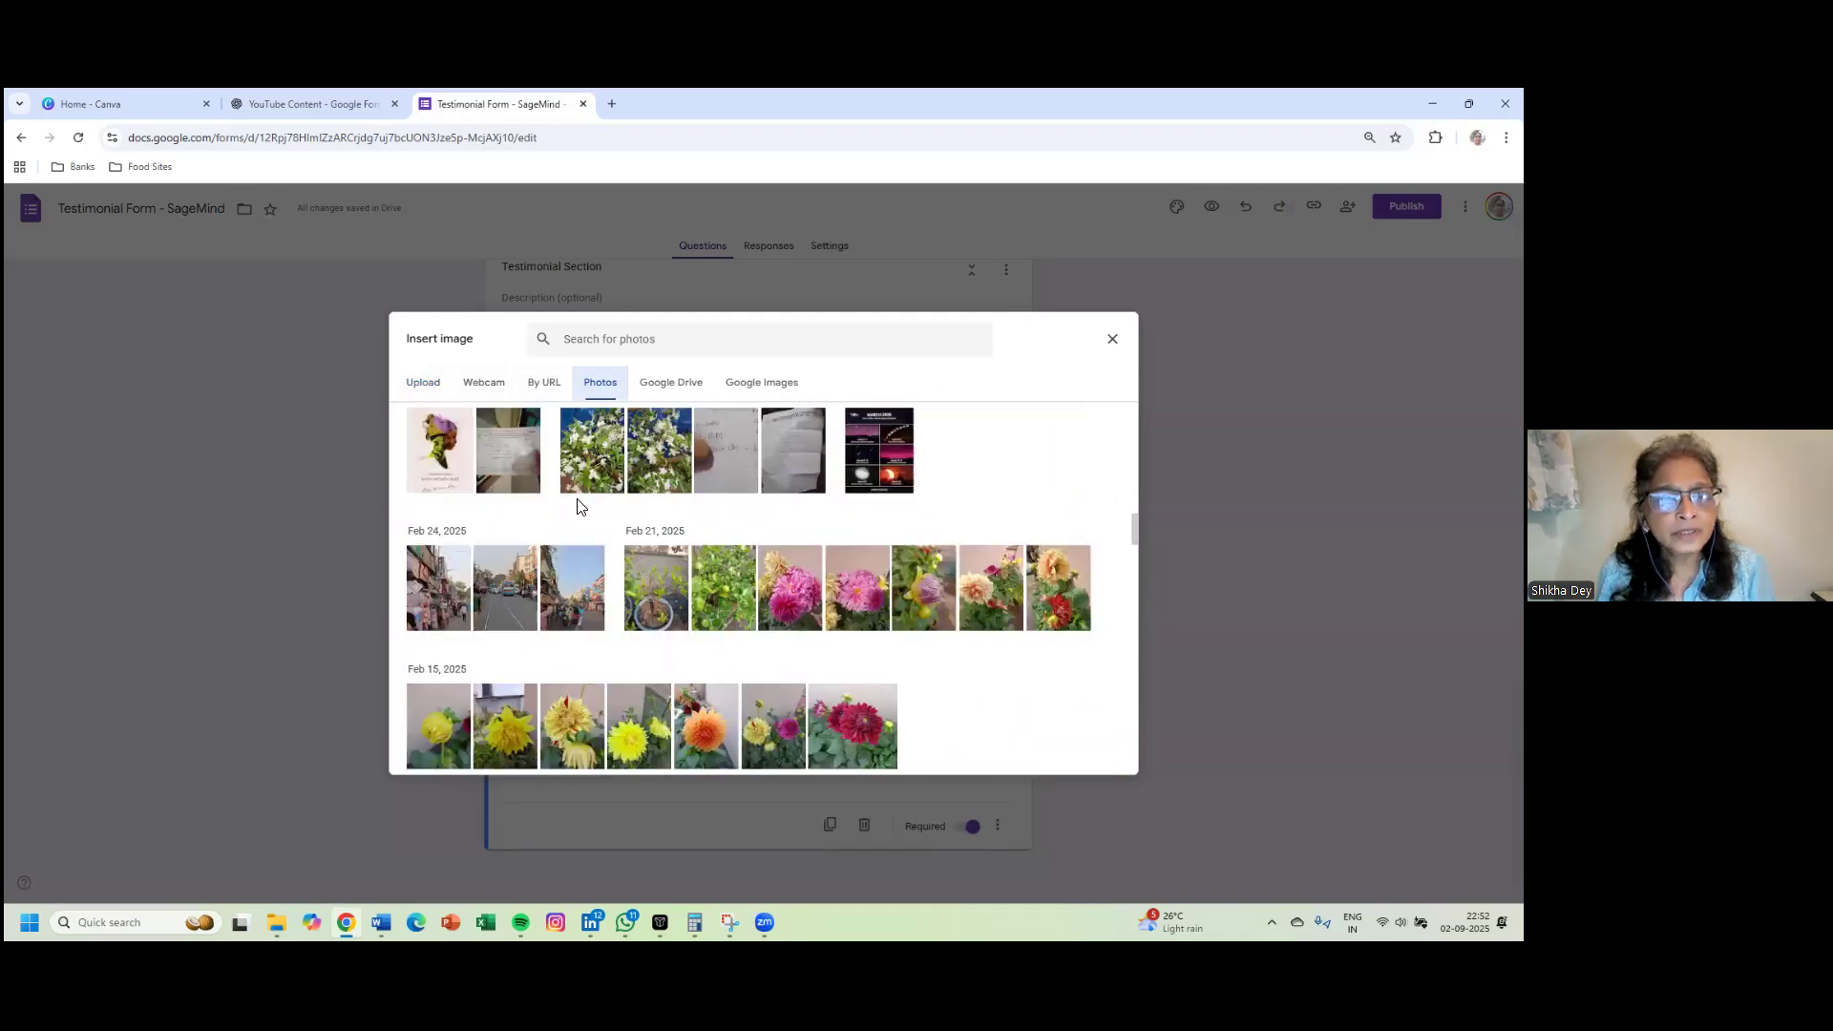
scroll(579, 507, down, 2)
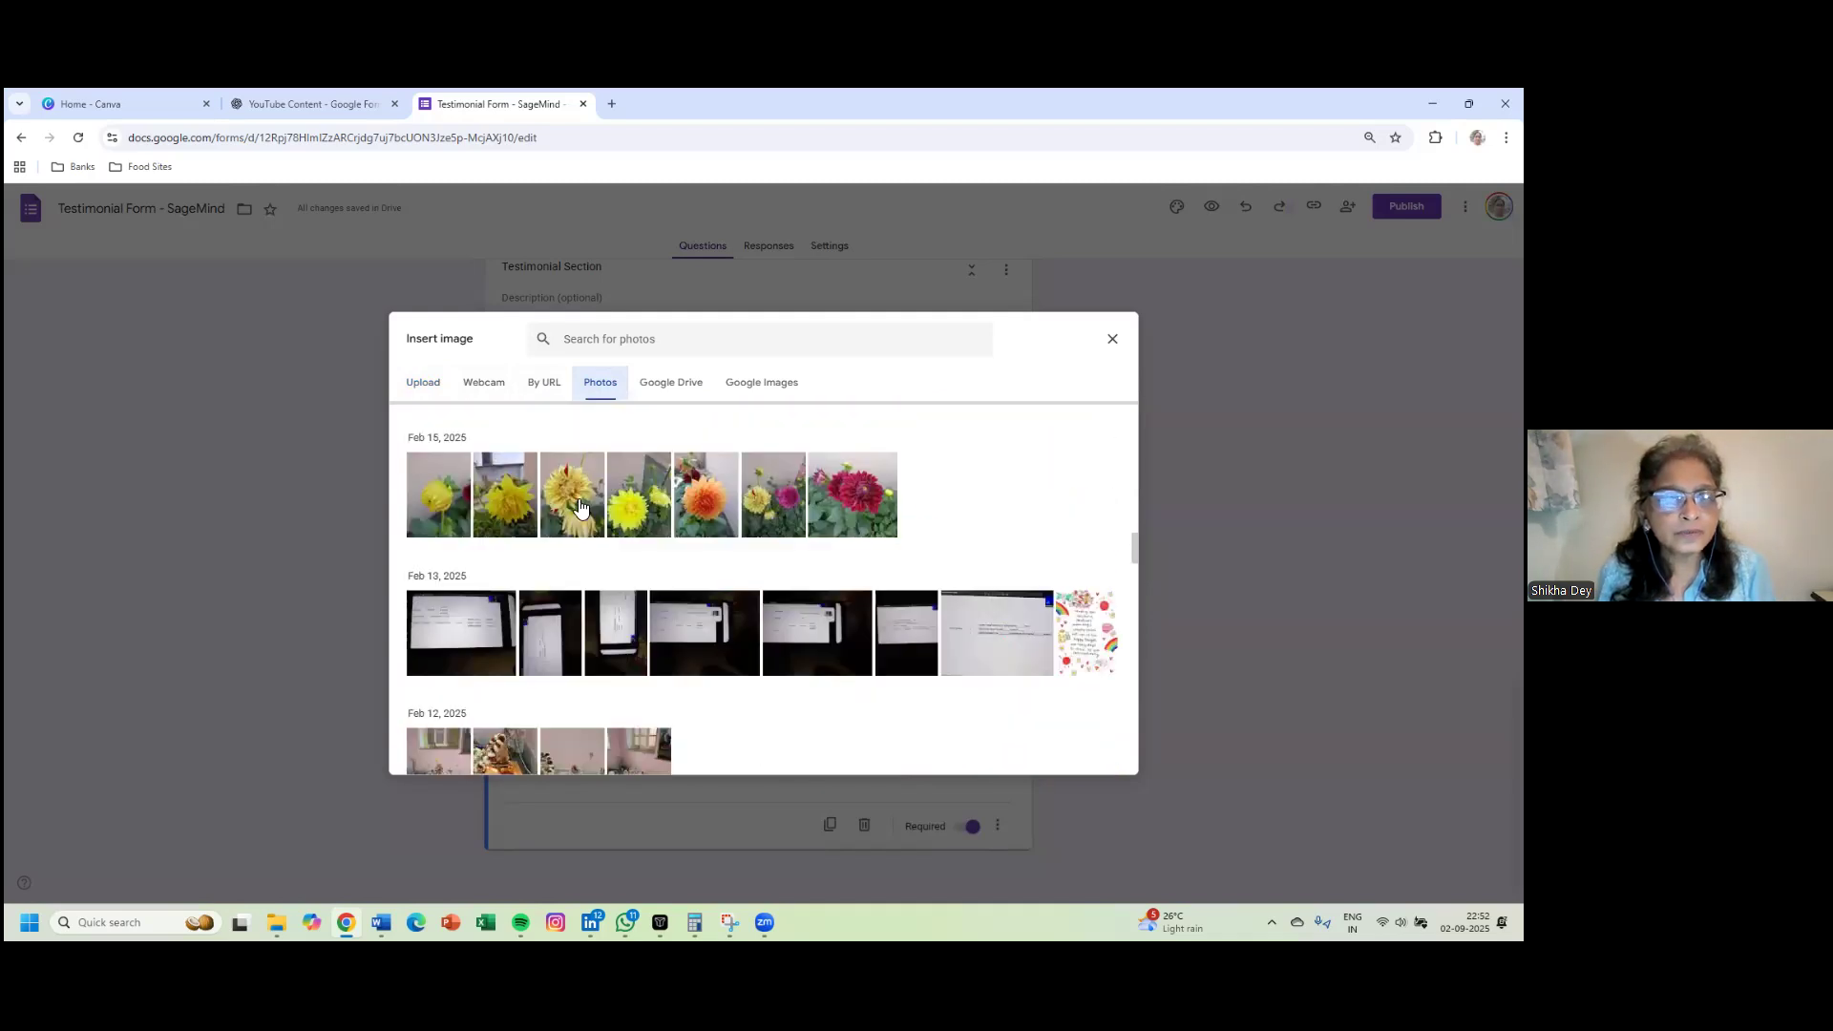
click(580, 507)
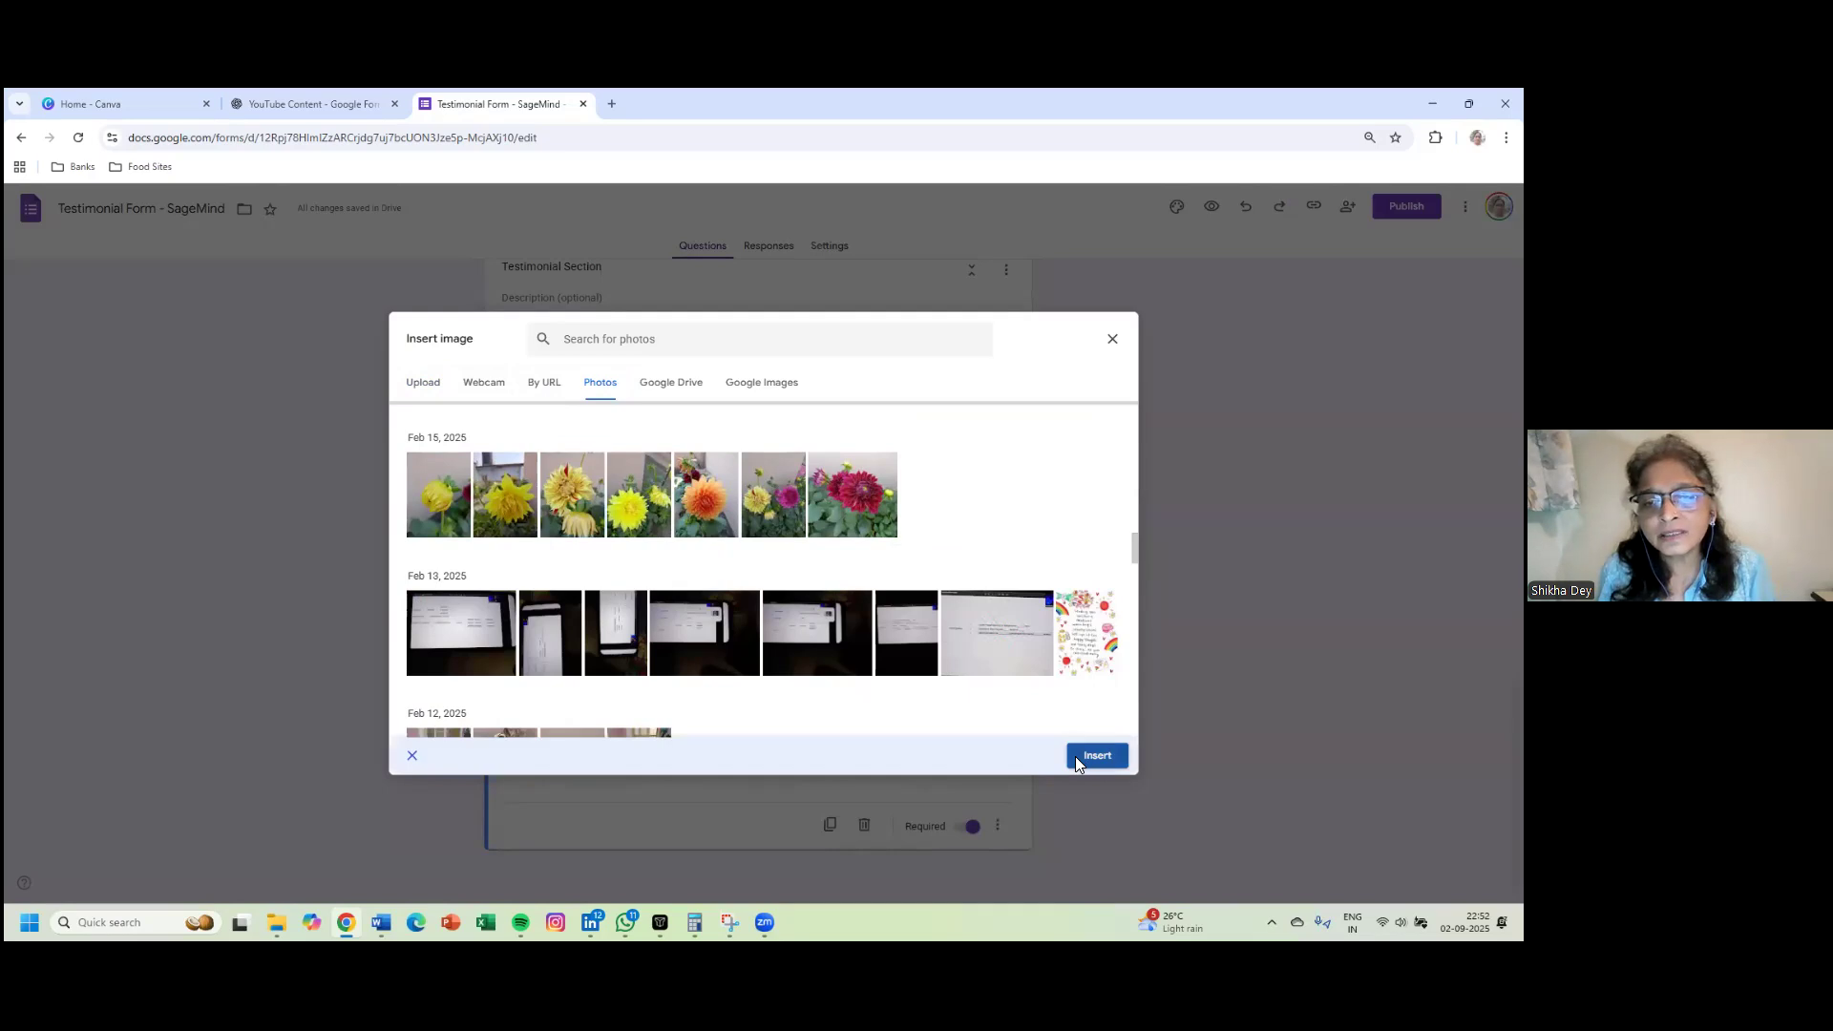
click(1095, 756)
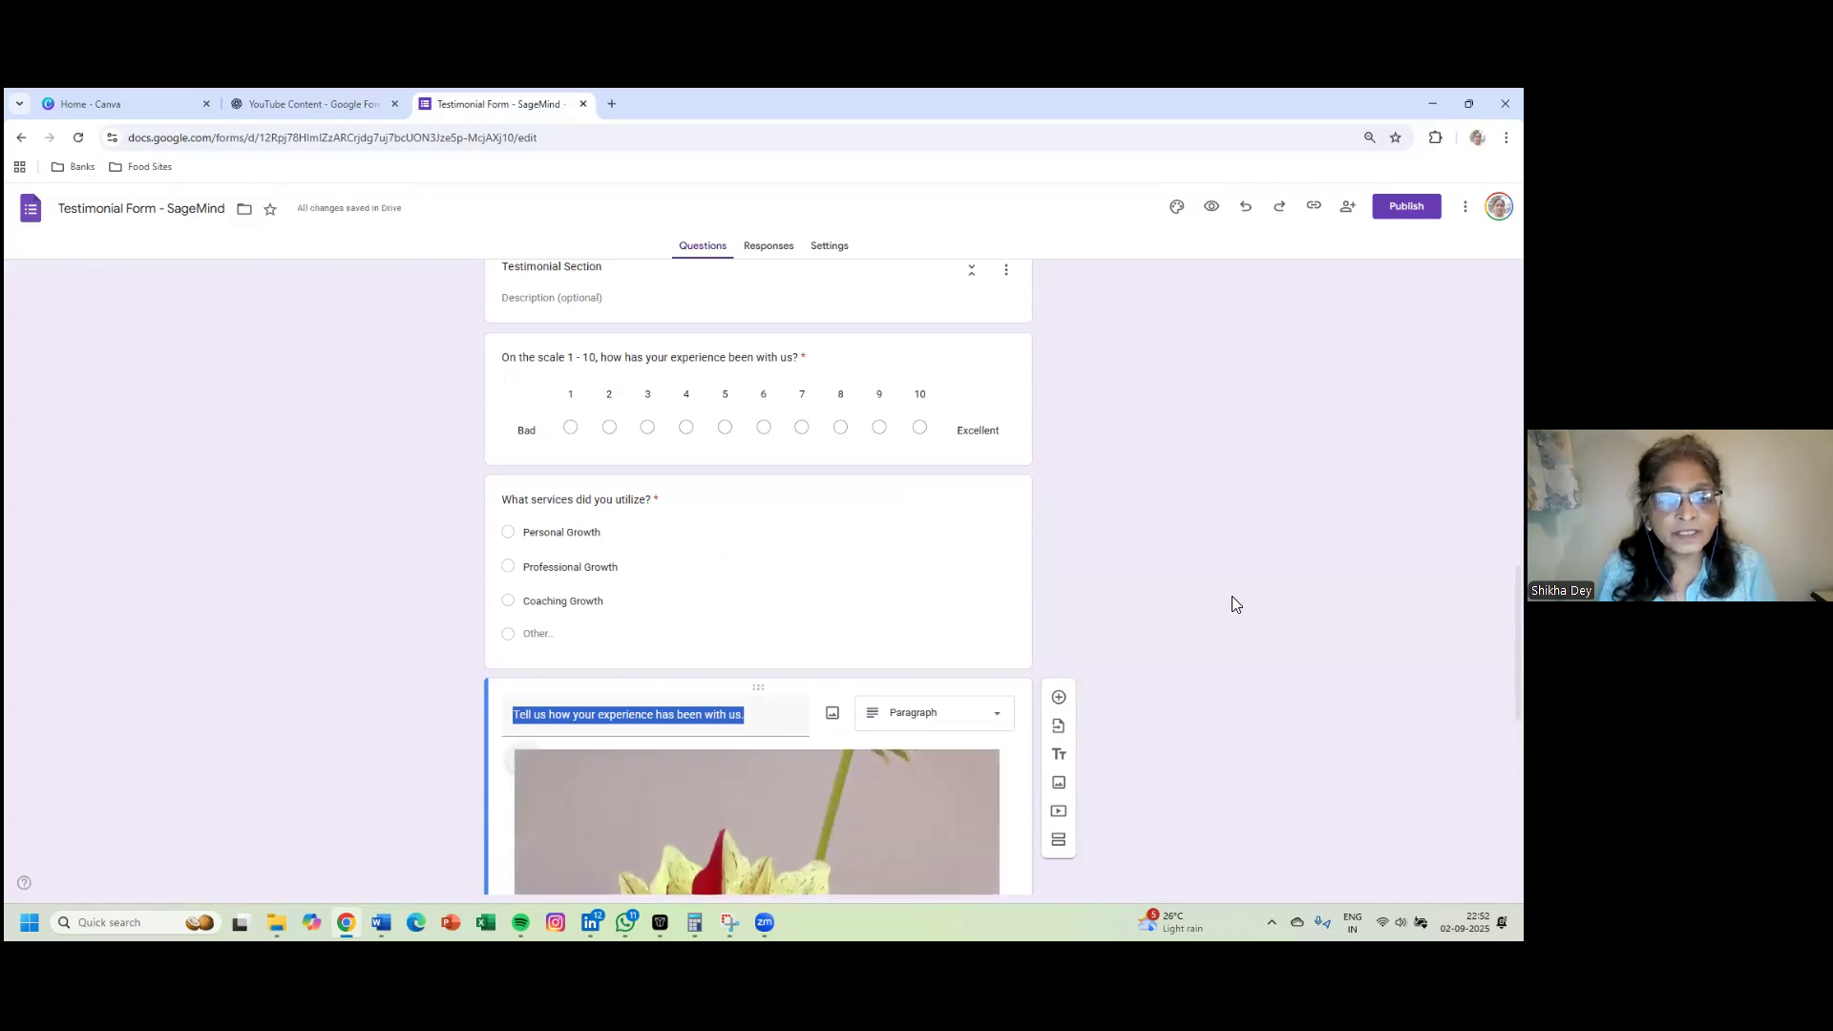
- Check the inserted dahlia image, then select the entire form description in the title card
scroll(1231, 602, down, 5)
scroll(1231, 596, down, 2)
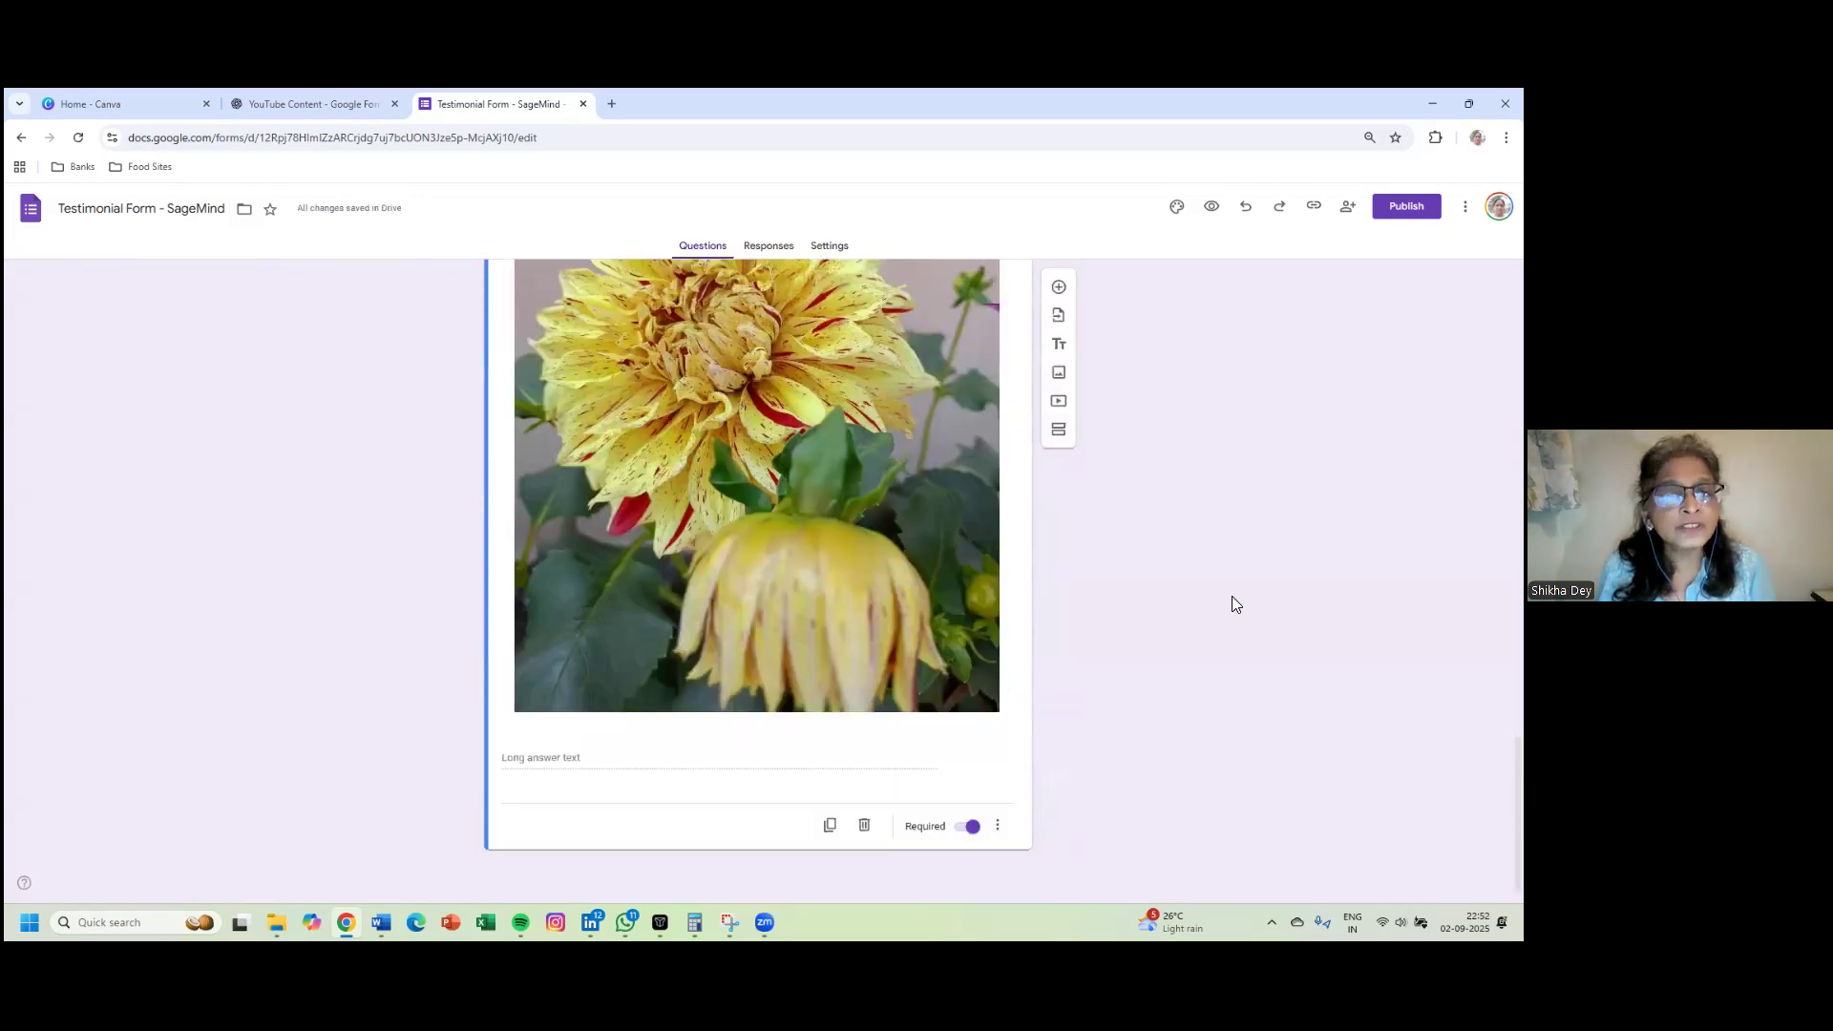
scroll(1231, 596, up, 4)
scroll(1231, 597, up, 9)
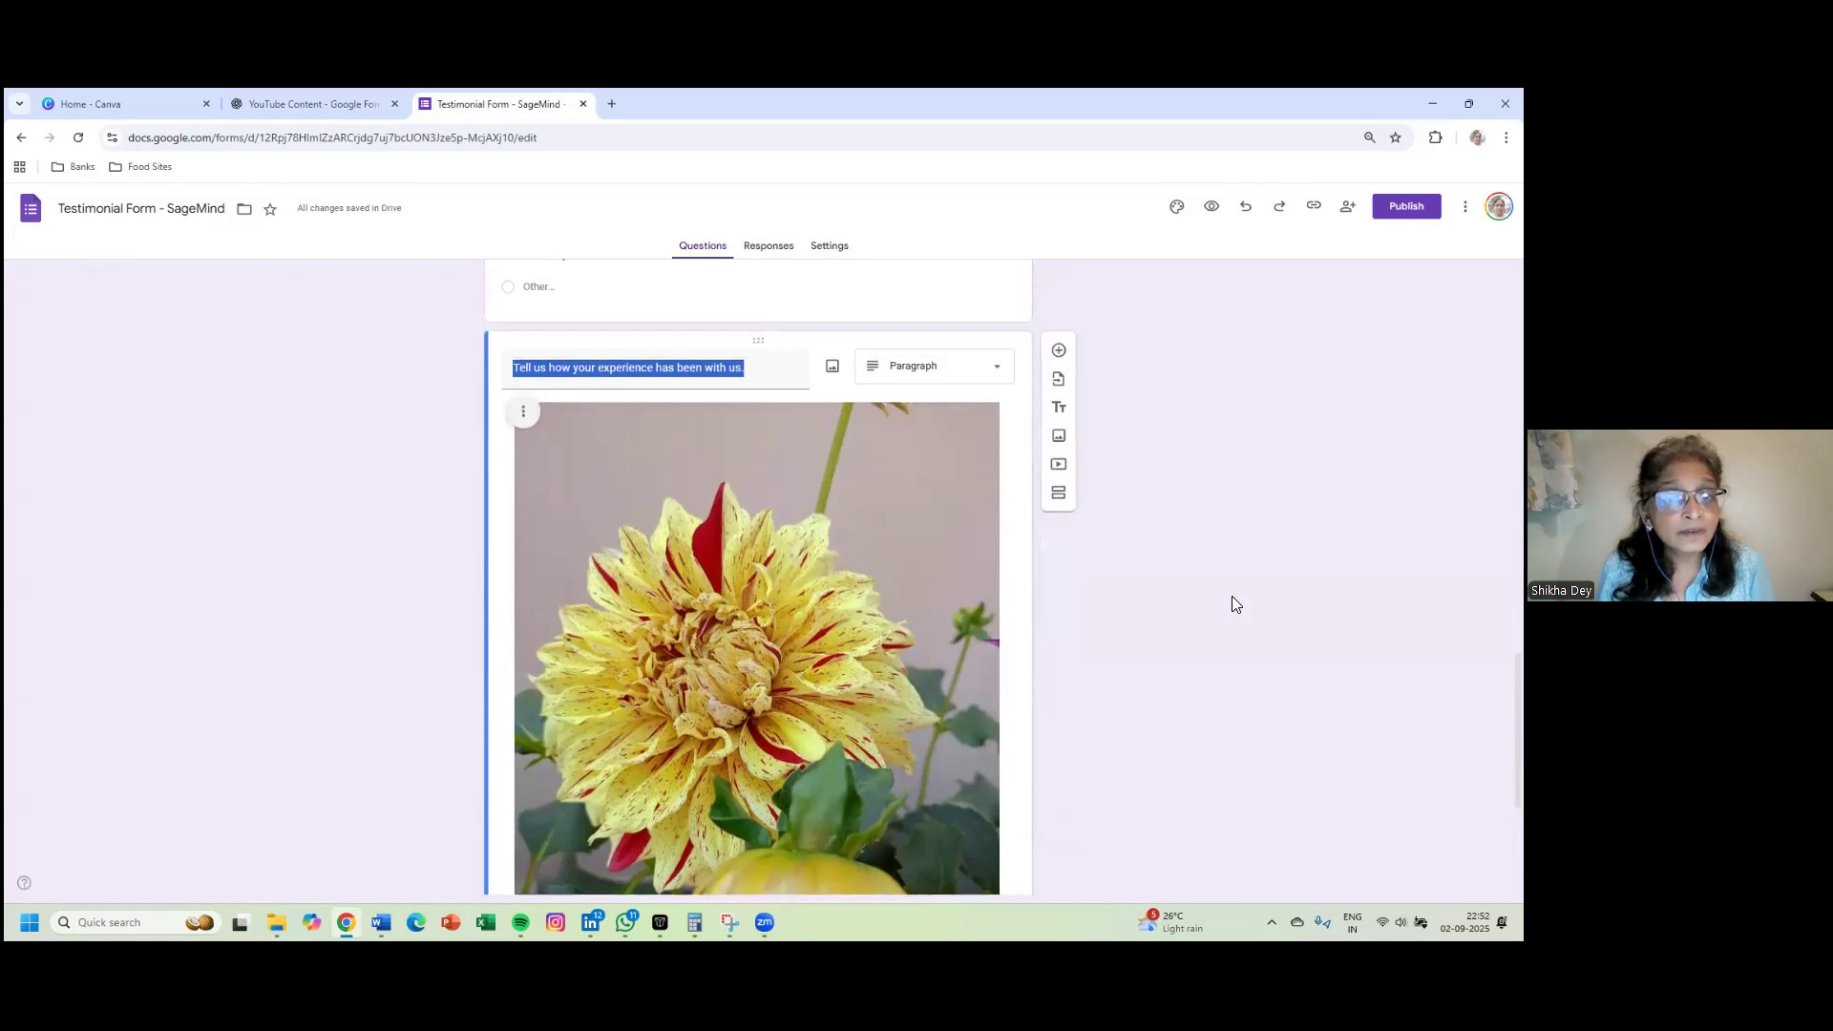
scroll(1231, 601, up, 5)
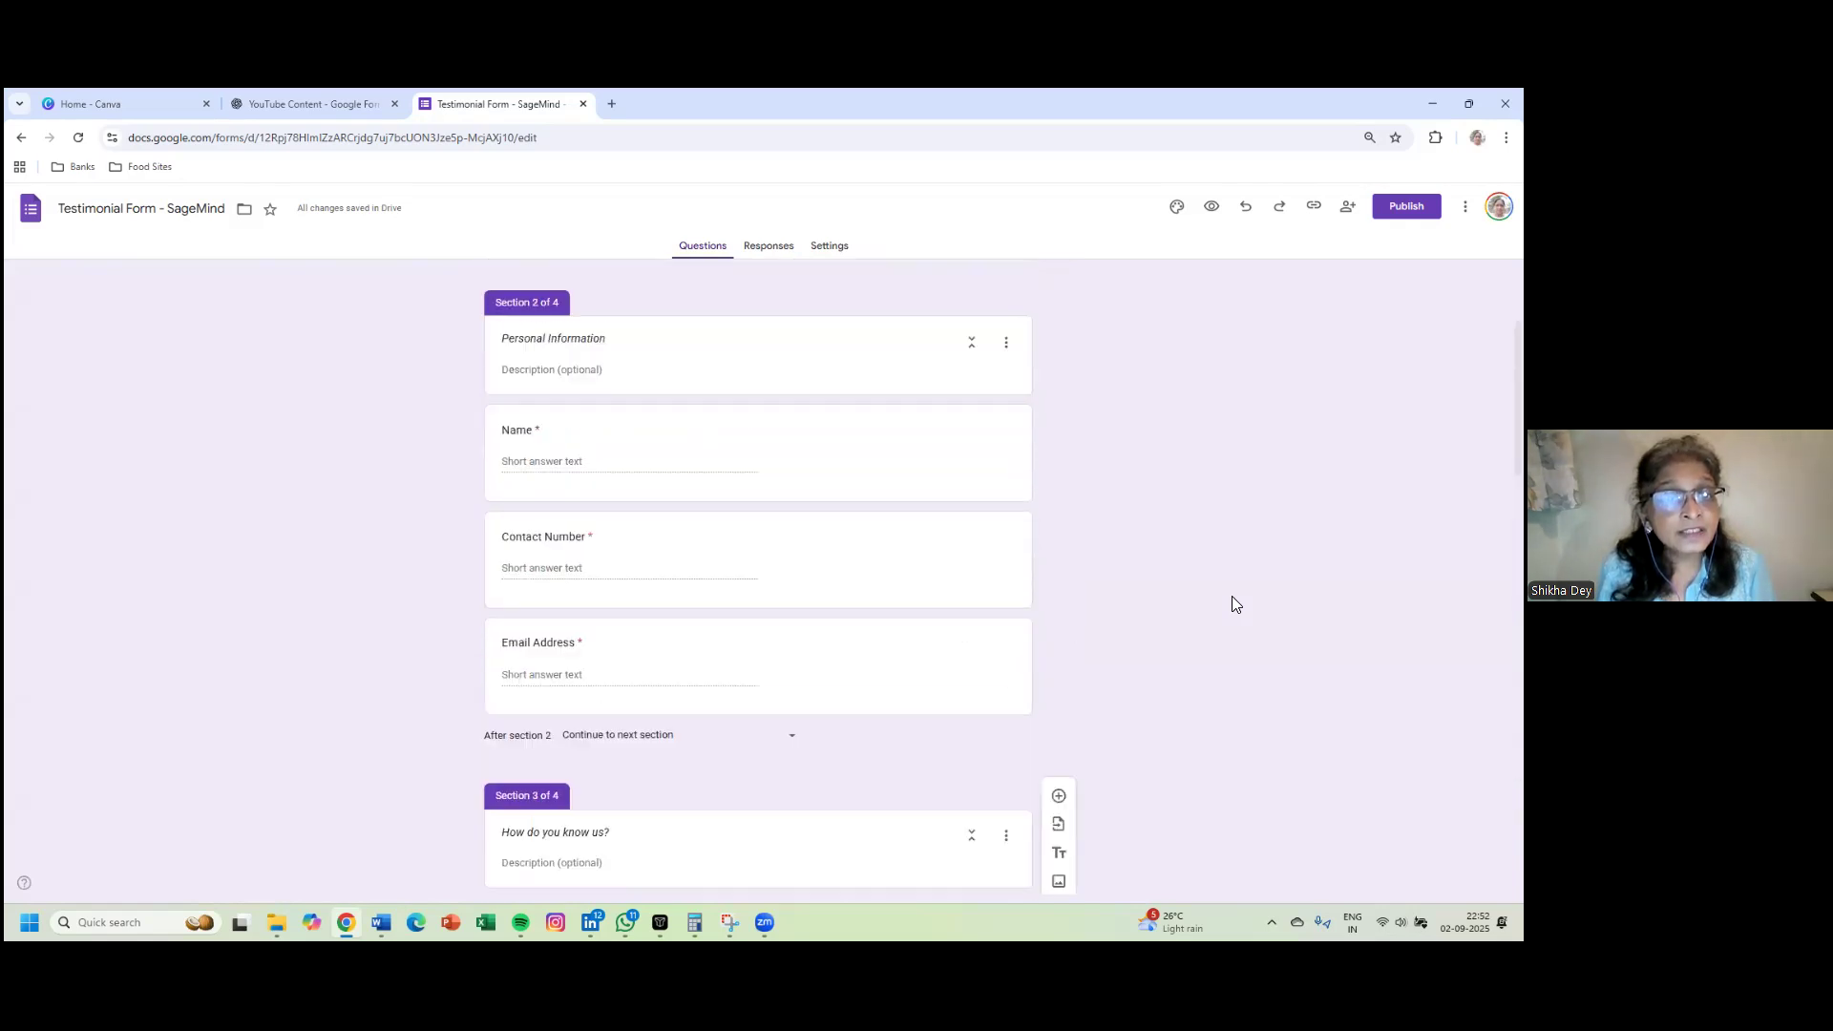
scroll(1232, 601, down, 5)
scroll(1231, 601, down, 10)
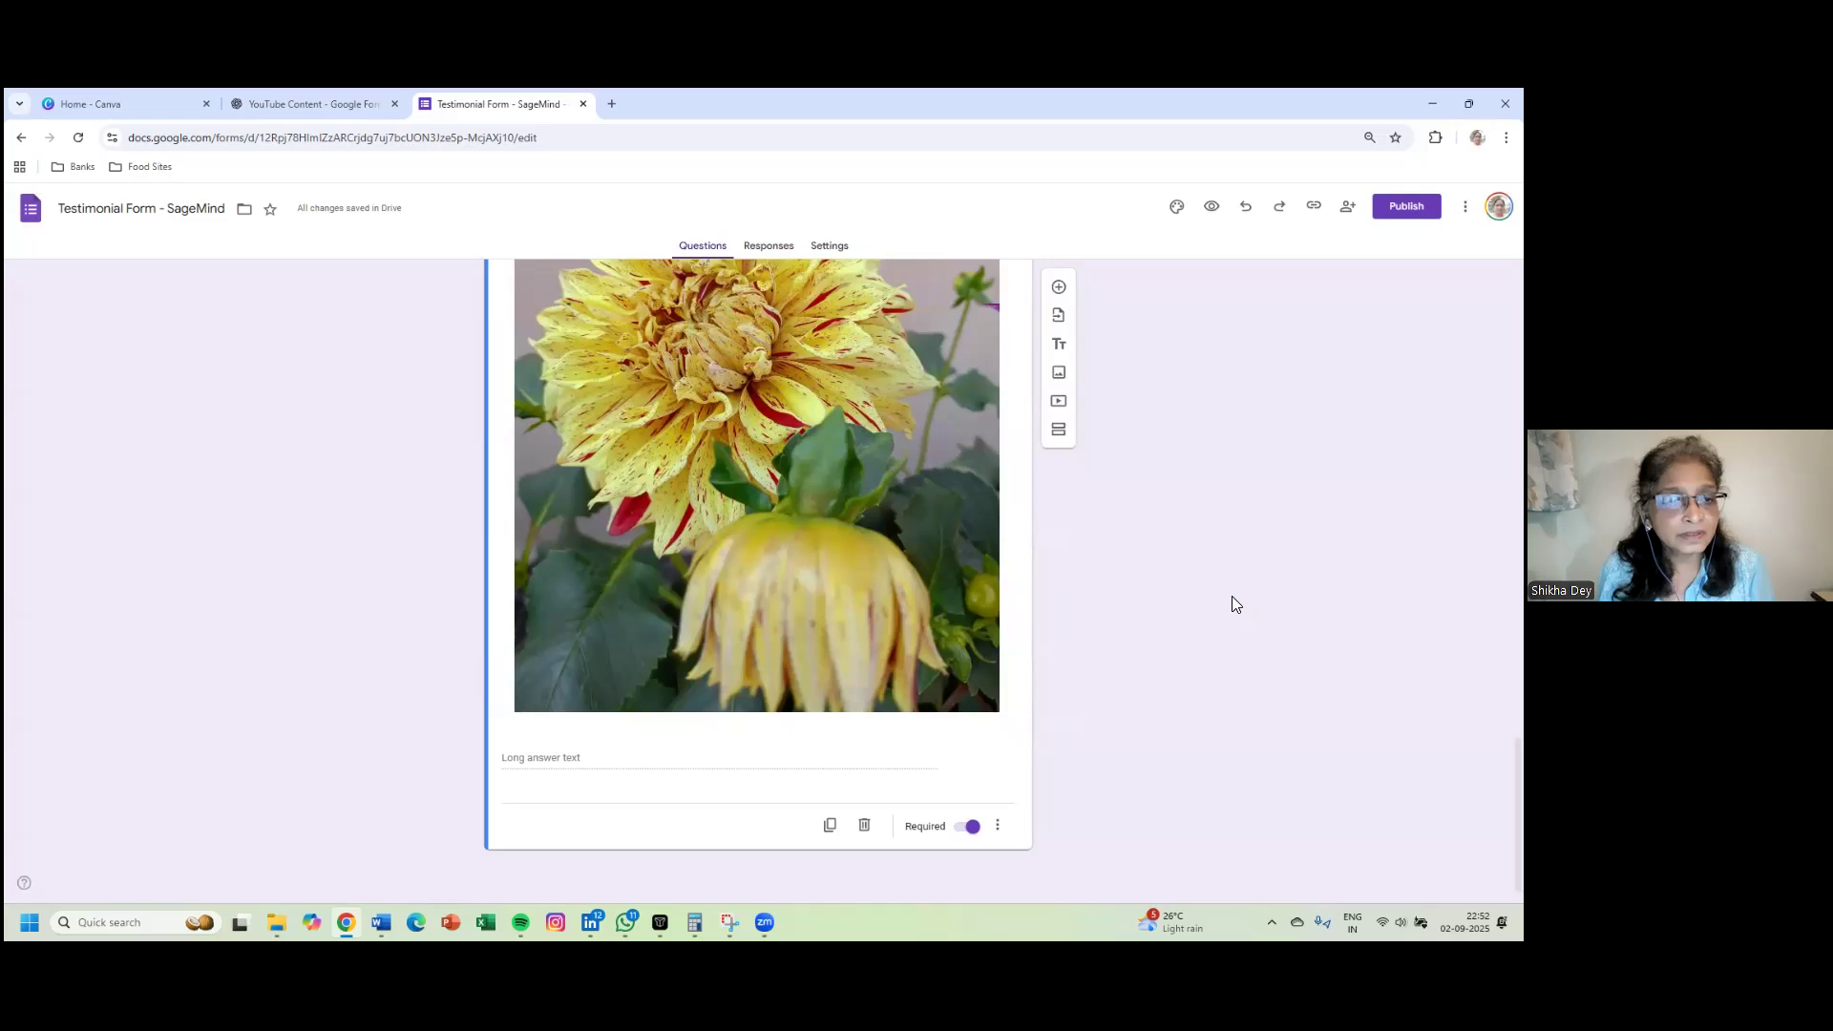
scroll(1231, 597, up, 15)
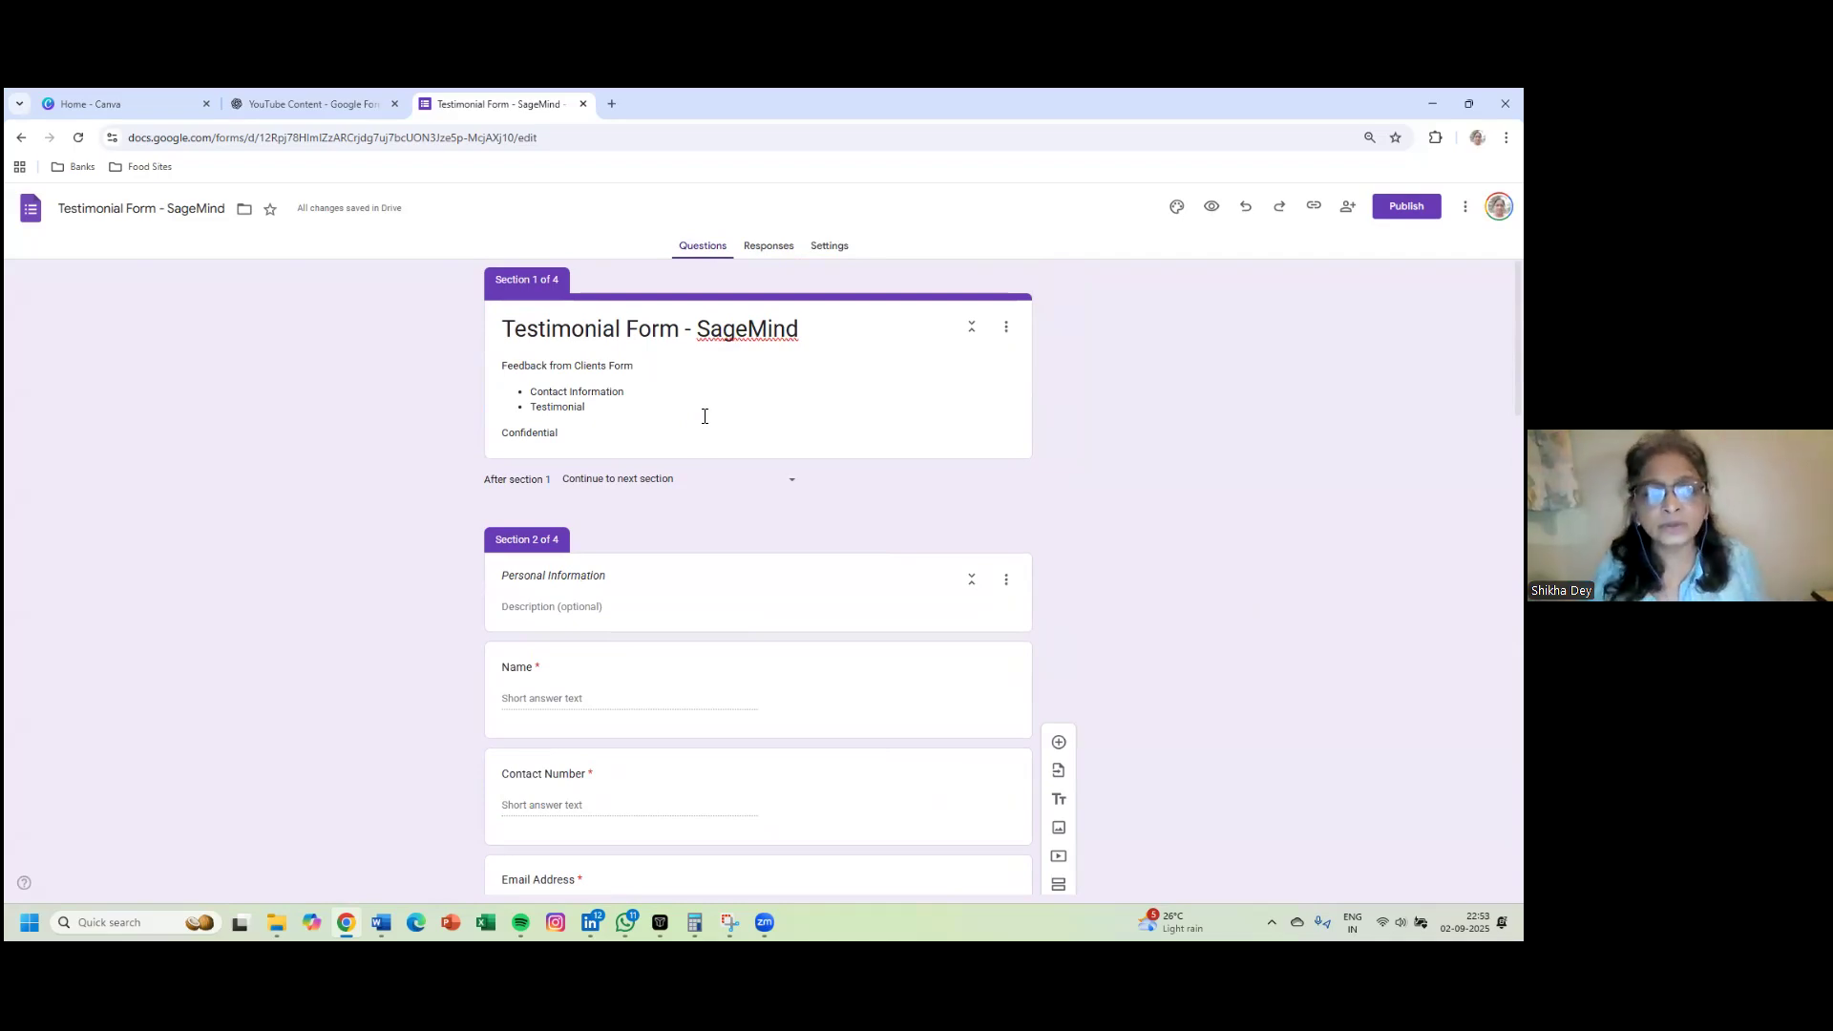
click(887, 394)
key(ctrl+a)
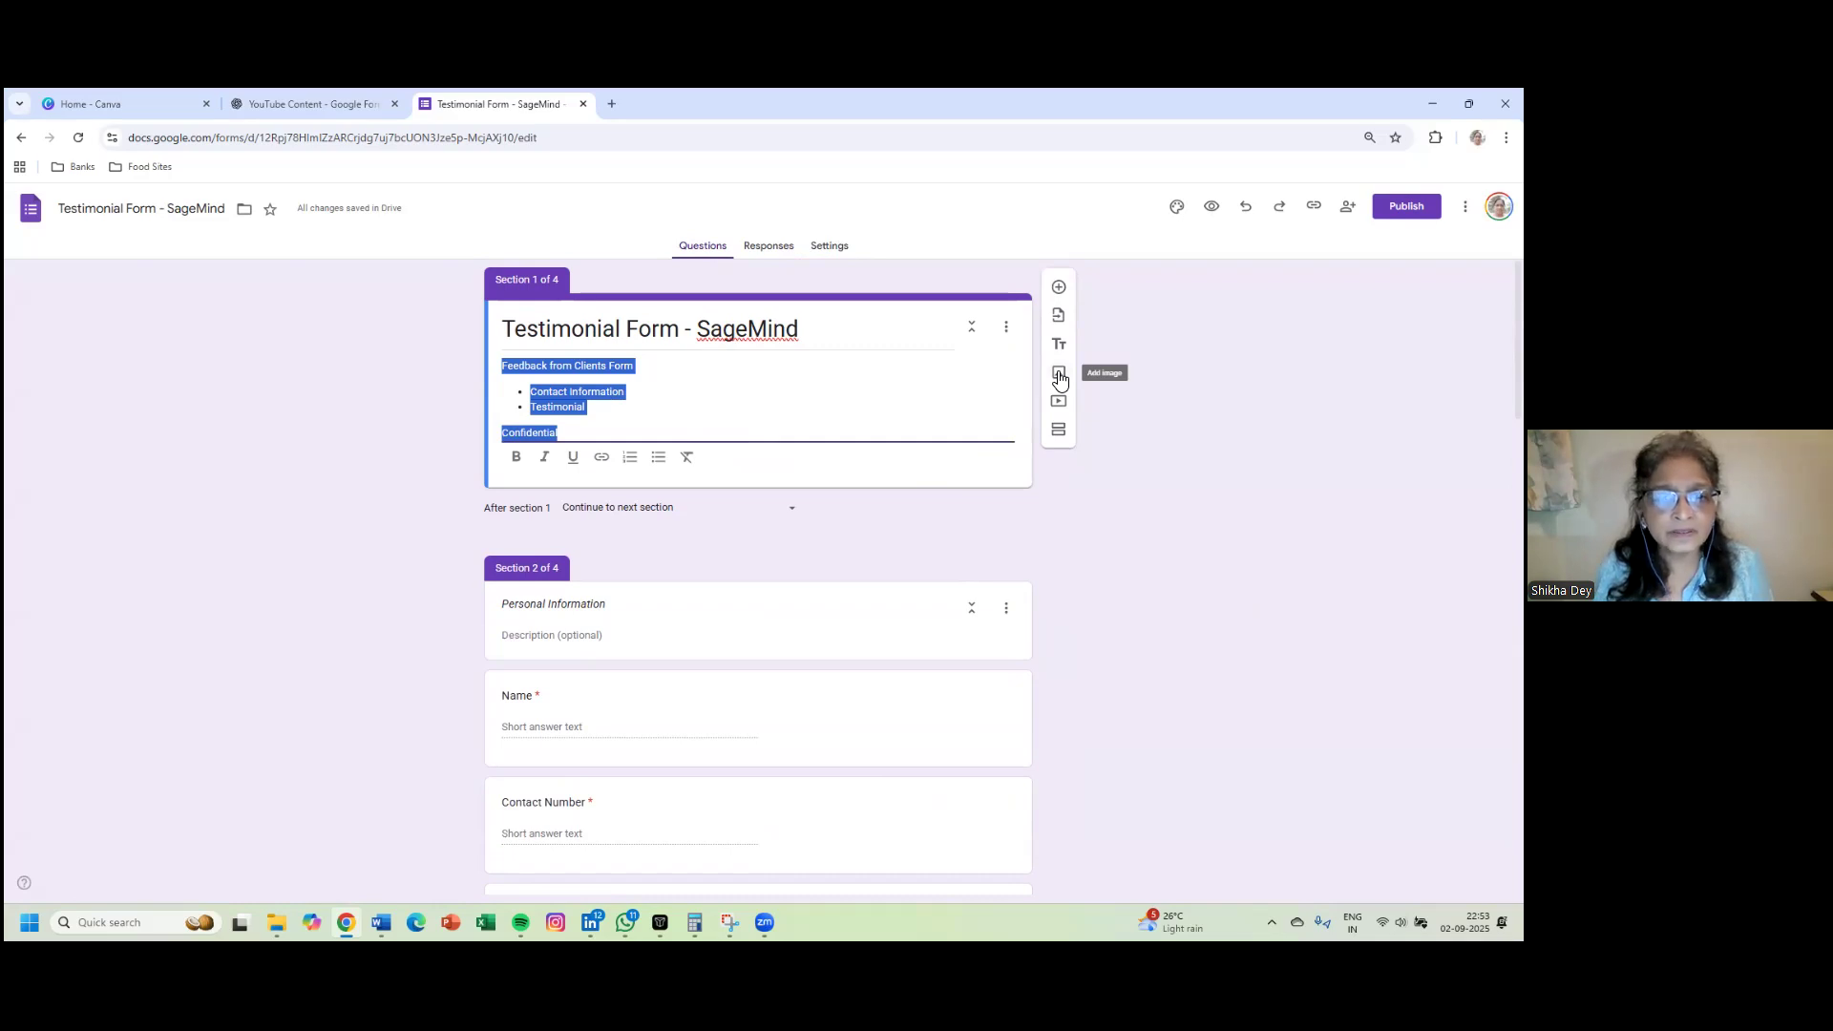
- Add a standalone image item below the title card using the Mar 4 white jasmine photo
click(1059, 380)
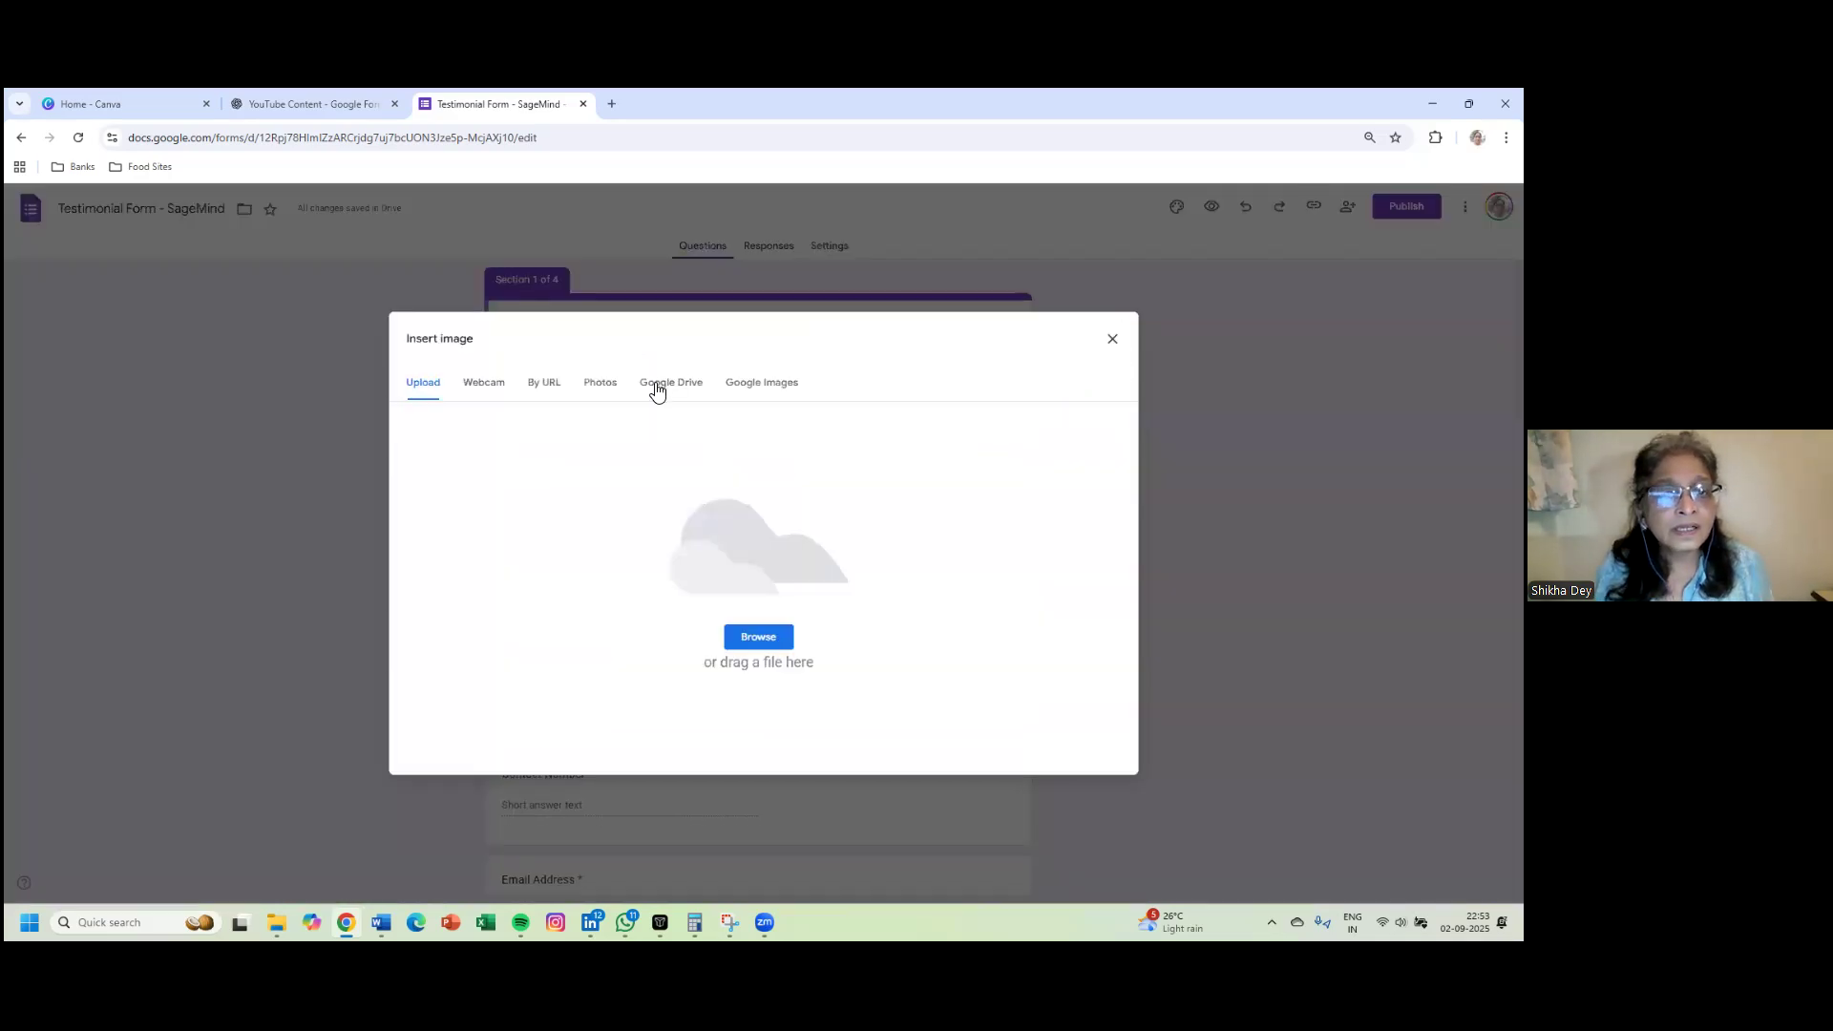
click(611, 394)
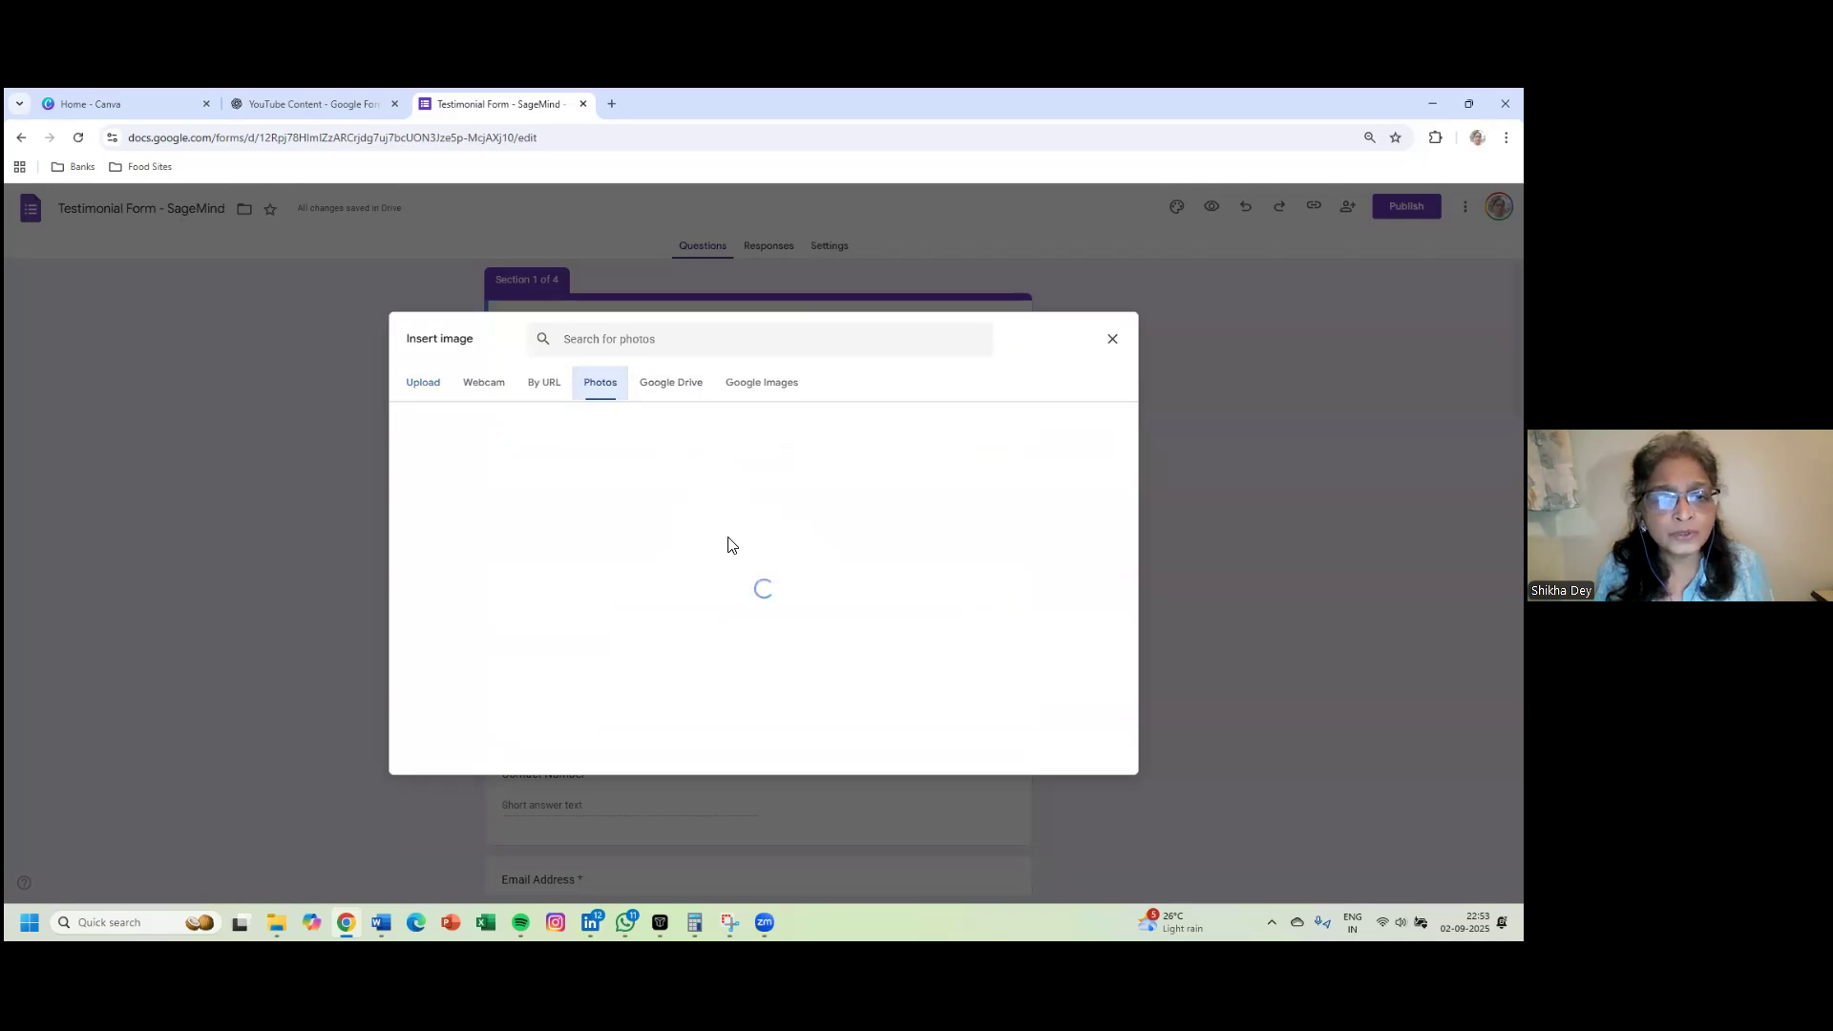
scroll(730, 541, down, 1)
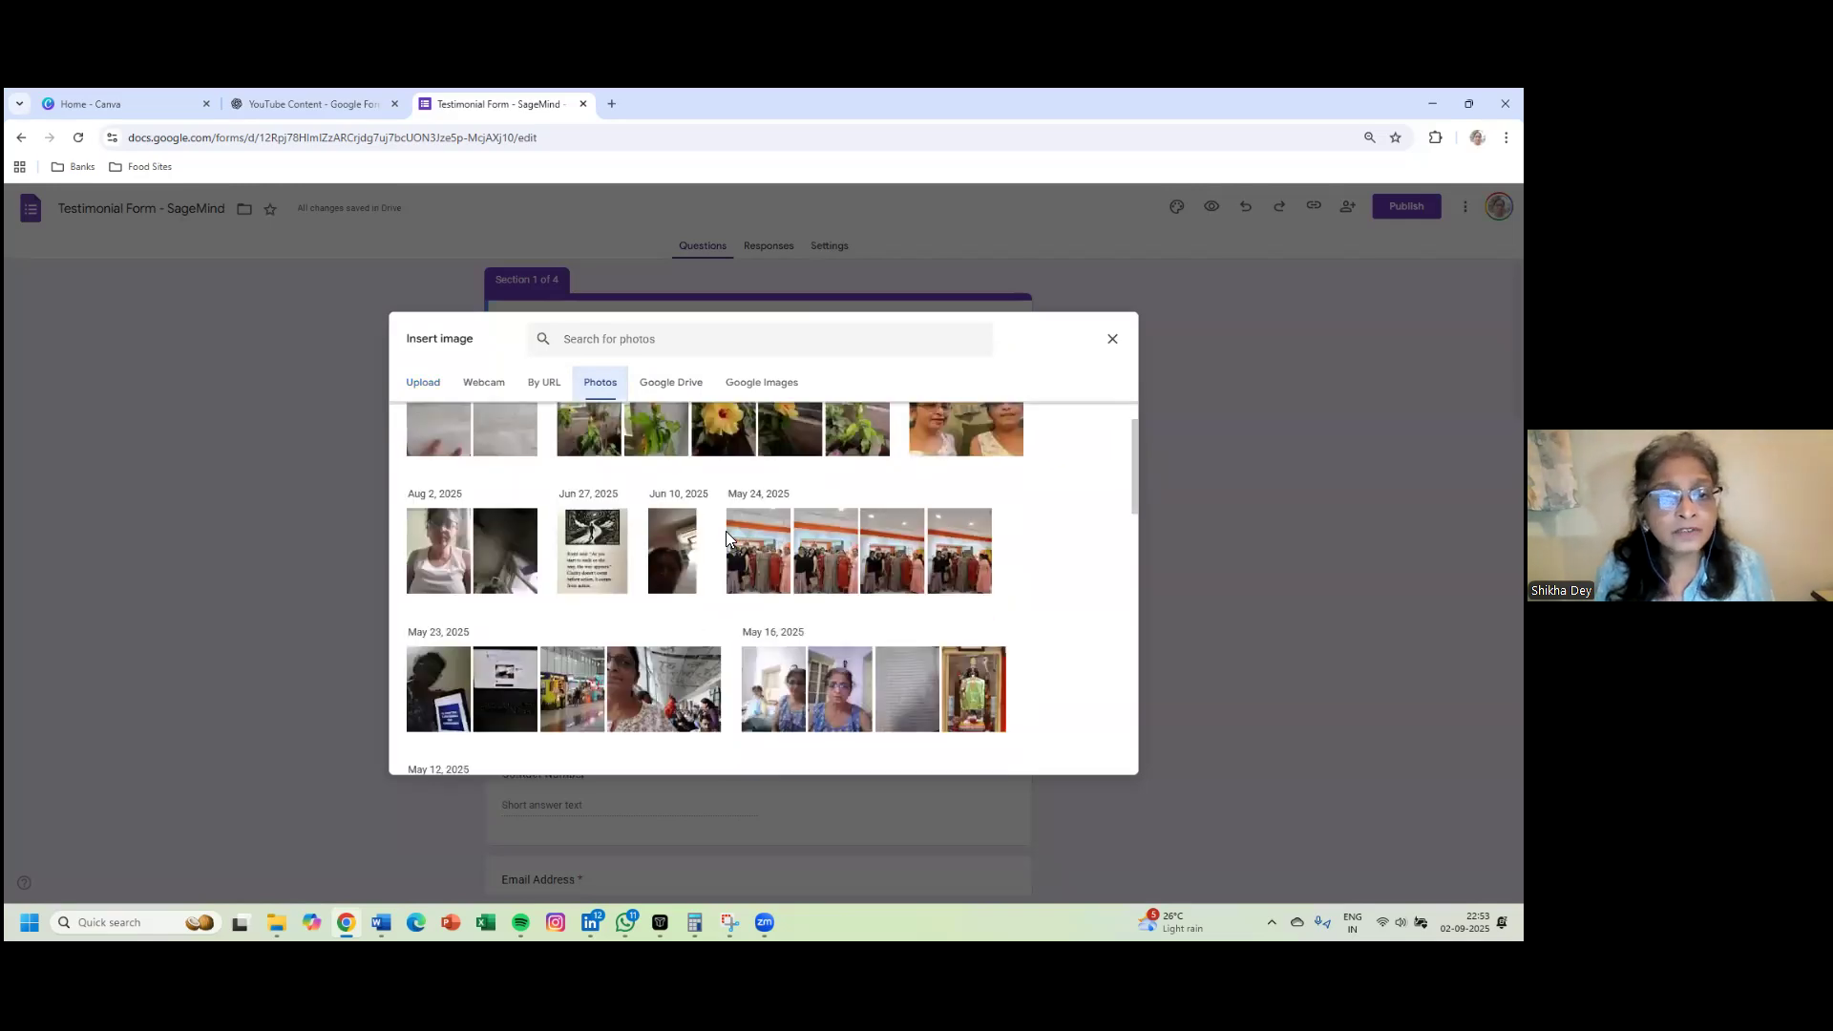
scroll(727, 535, down, 10)
scroll(730, 541, down, 5)
scroll(725, 537, down, 8)
scroll(725, 537, down, 10)
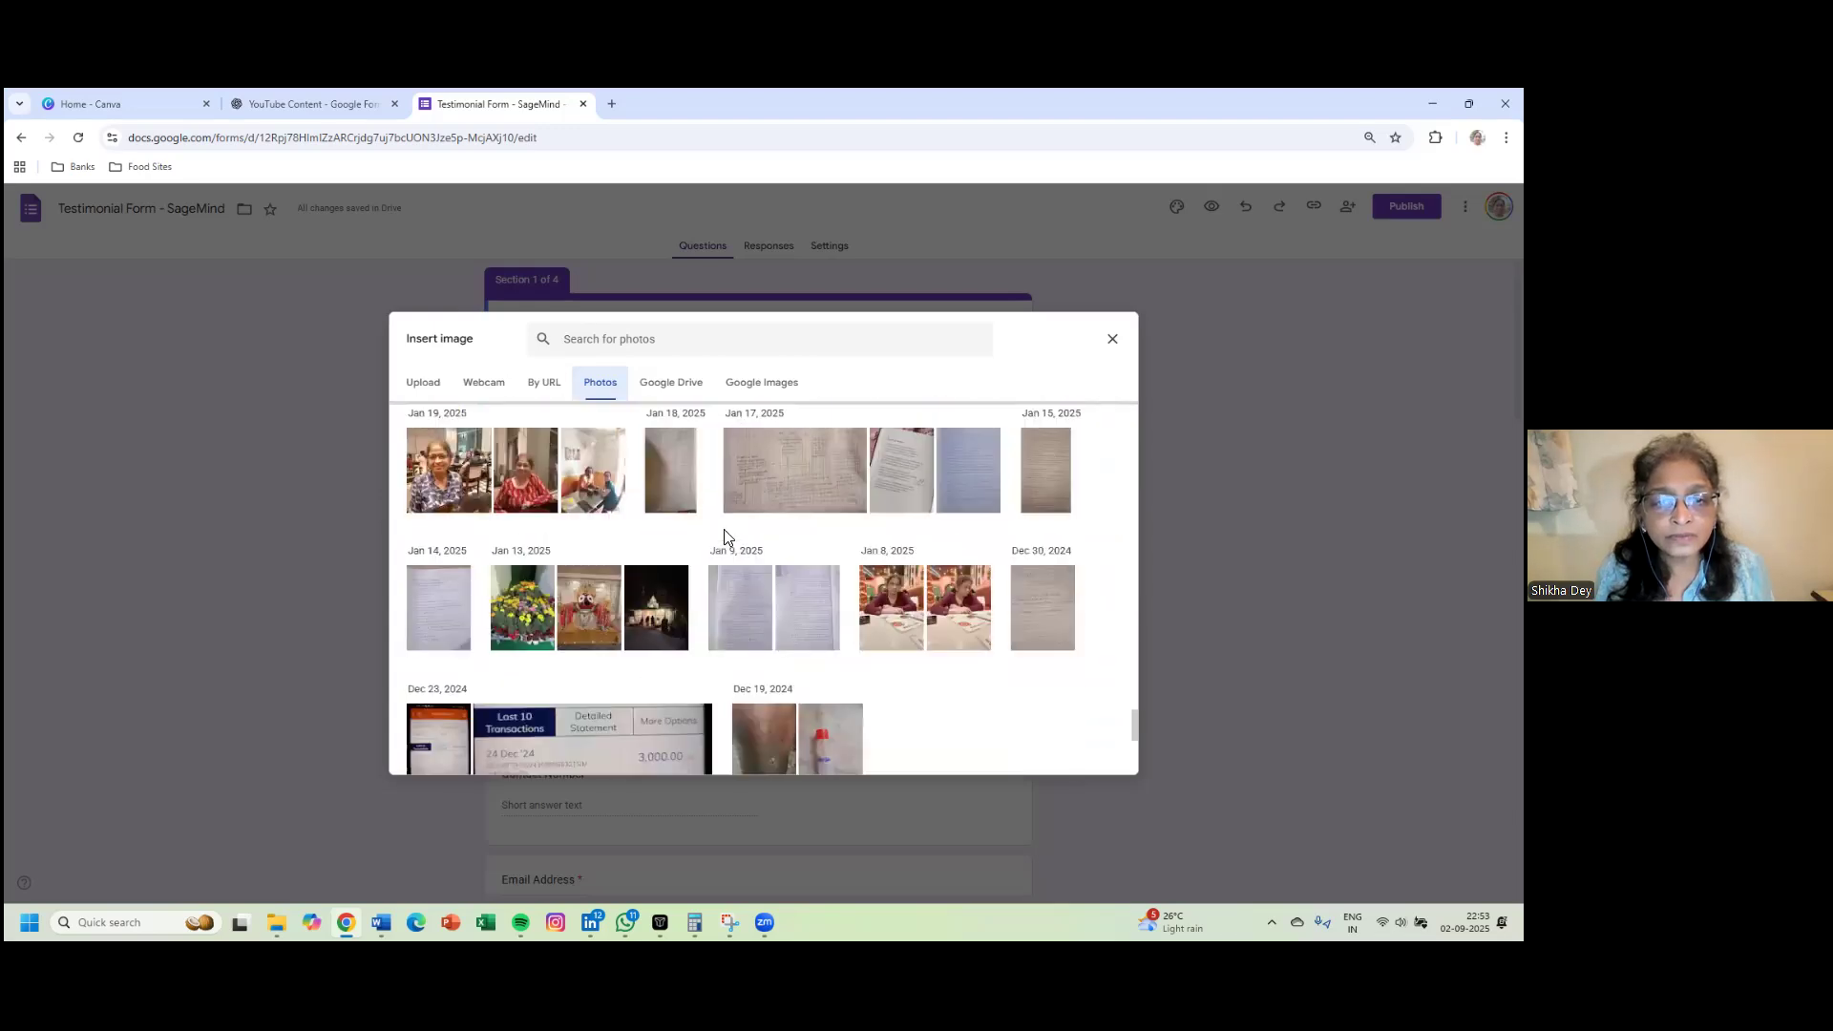
scroll(725, 538, down, 10)
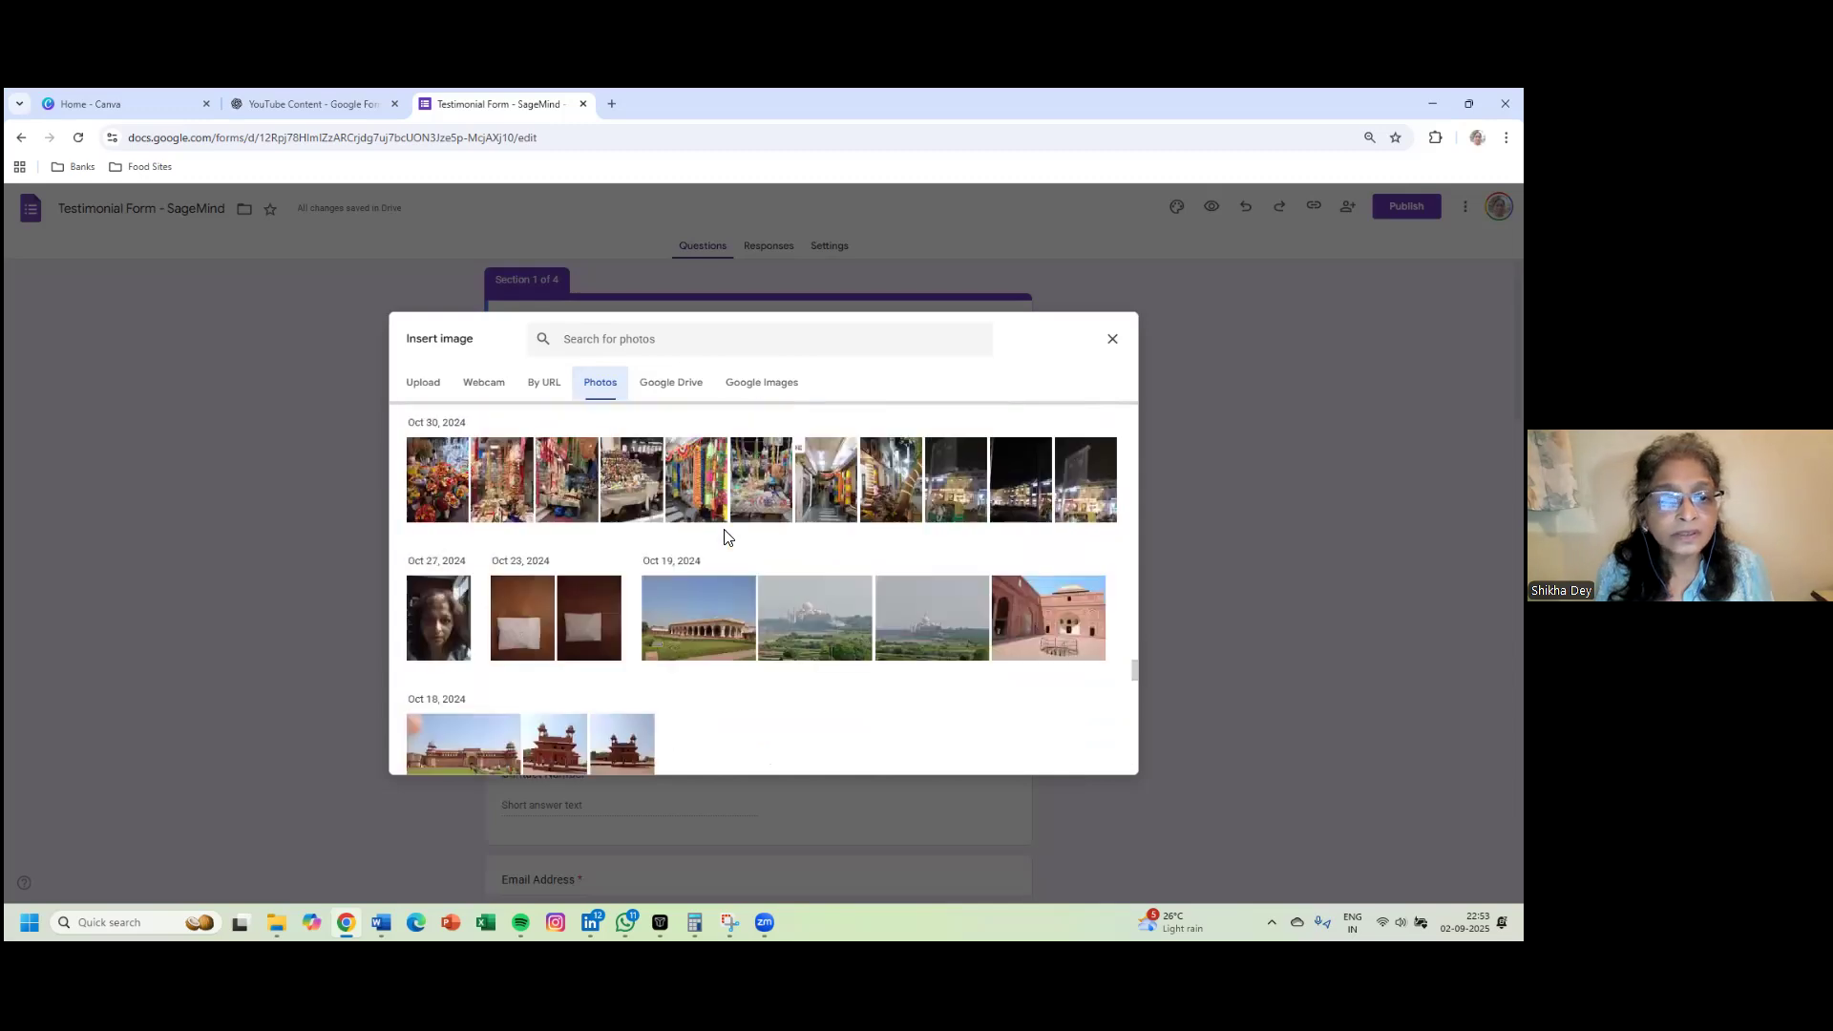
scroll(725, 538, down, 10)
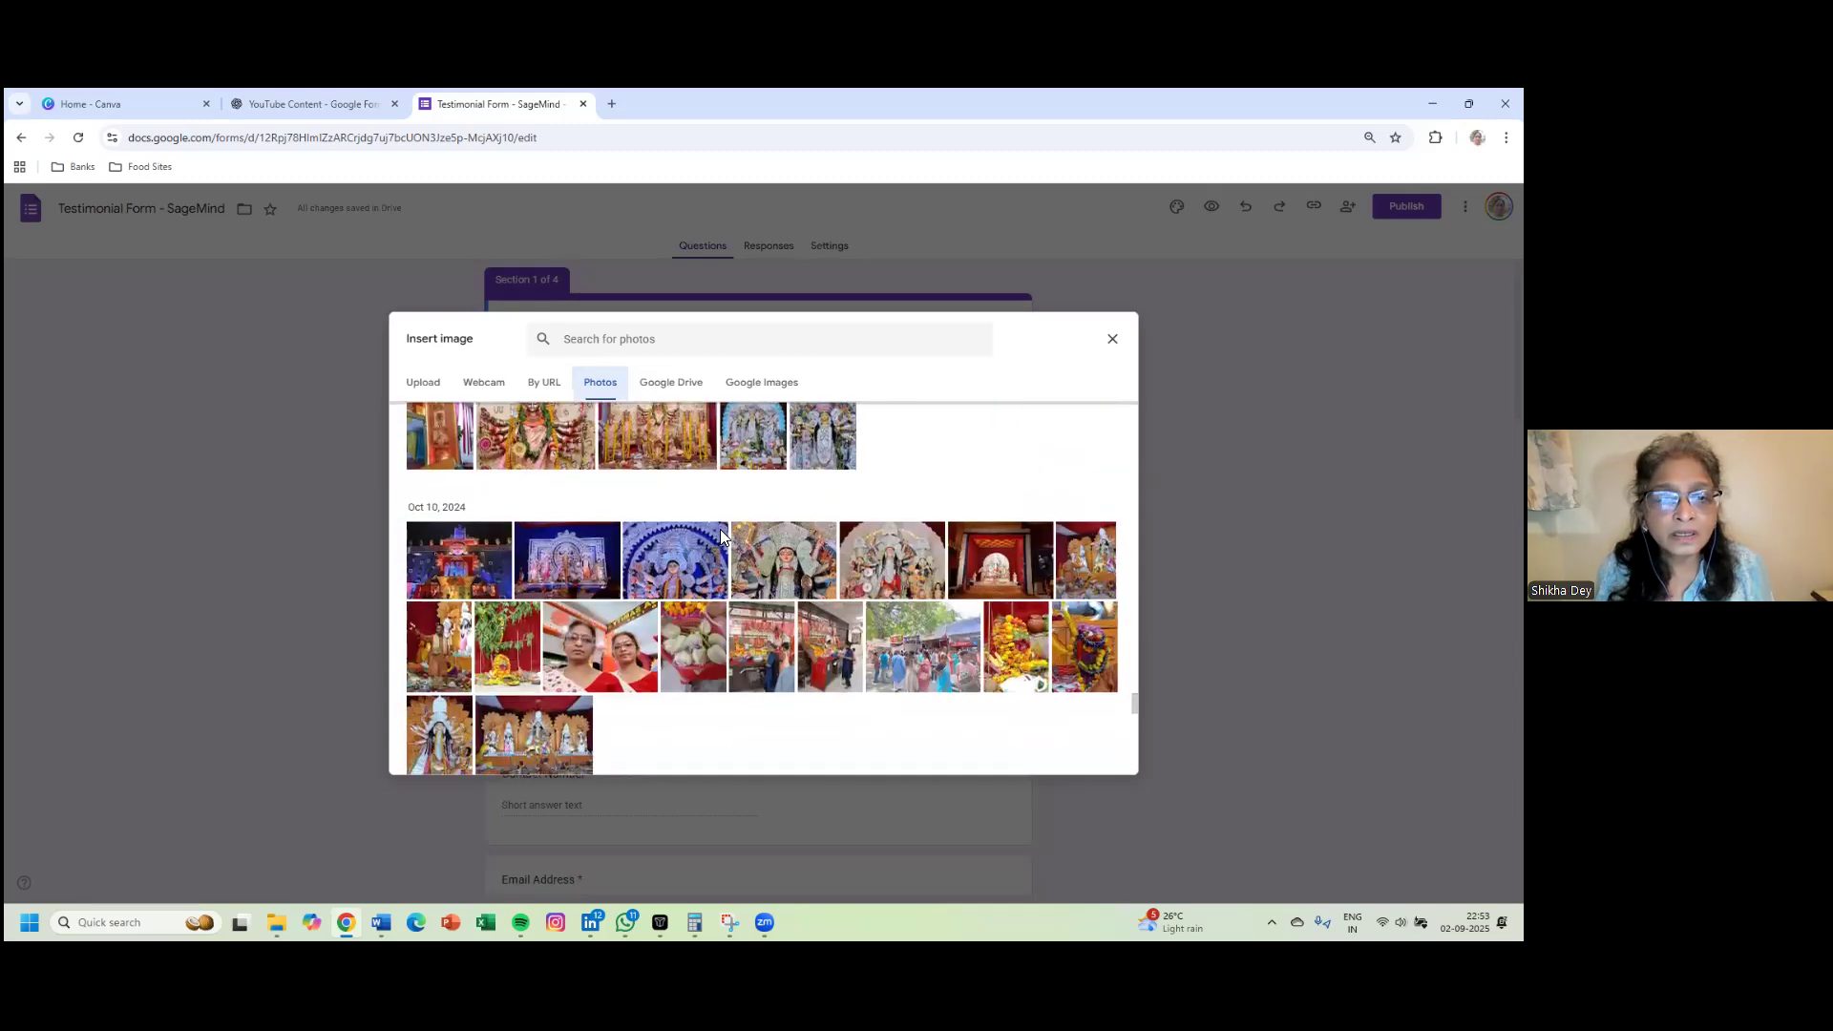
scroll(722, 540, down, 3)
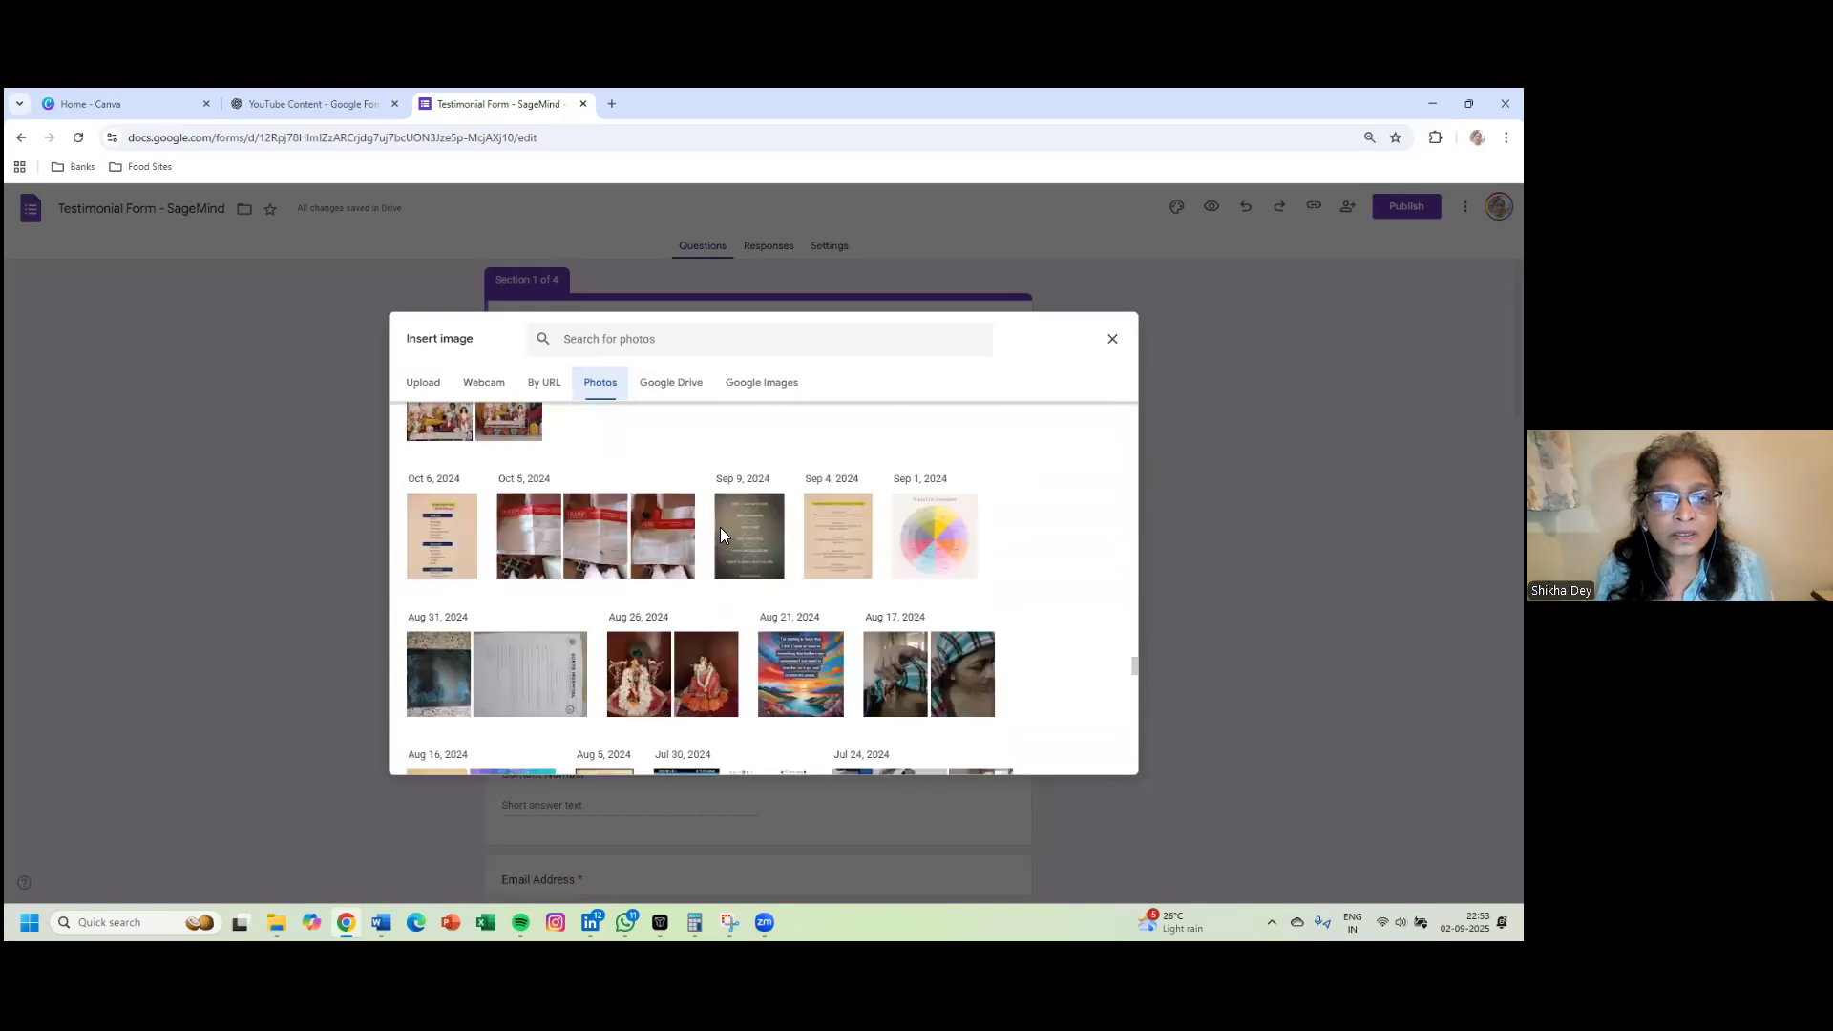
scroll(723, 537, up, 20)
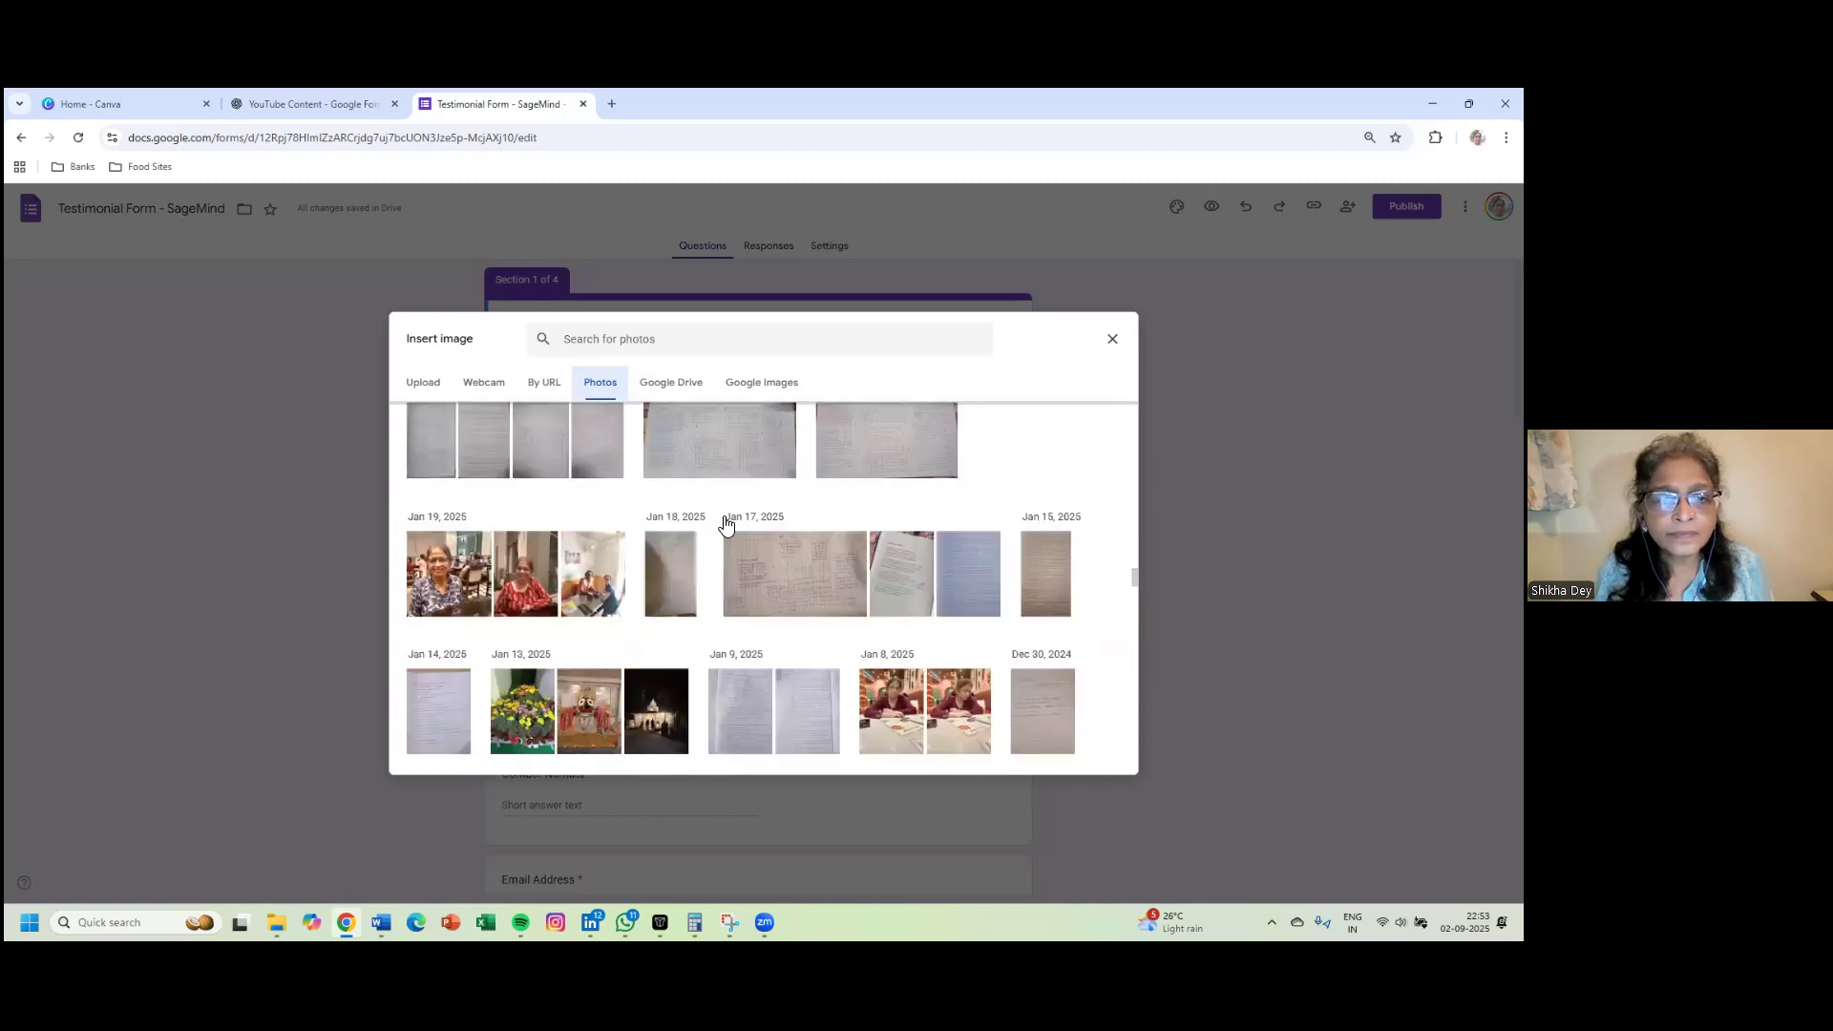
scroll(723, 523, up, 10)
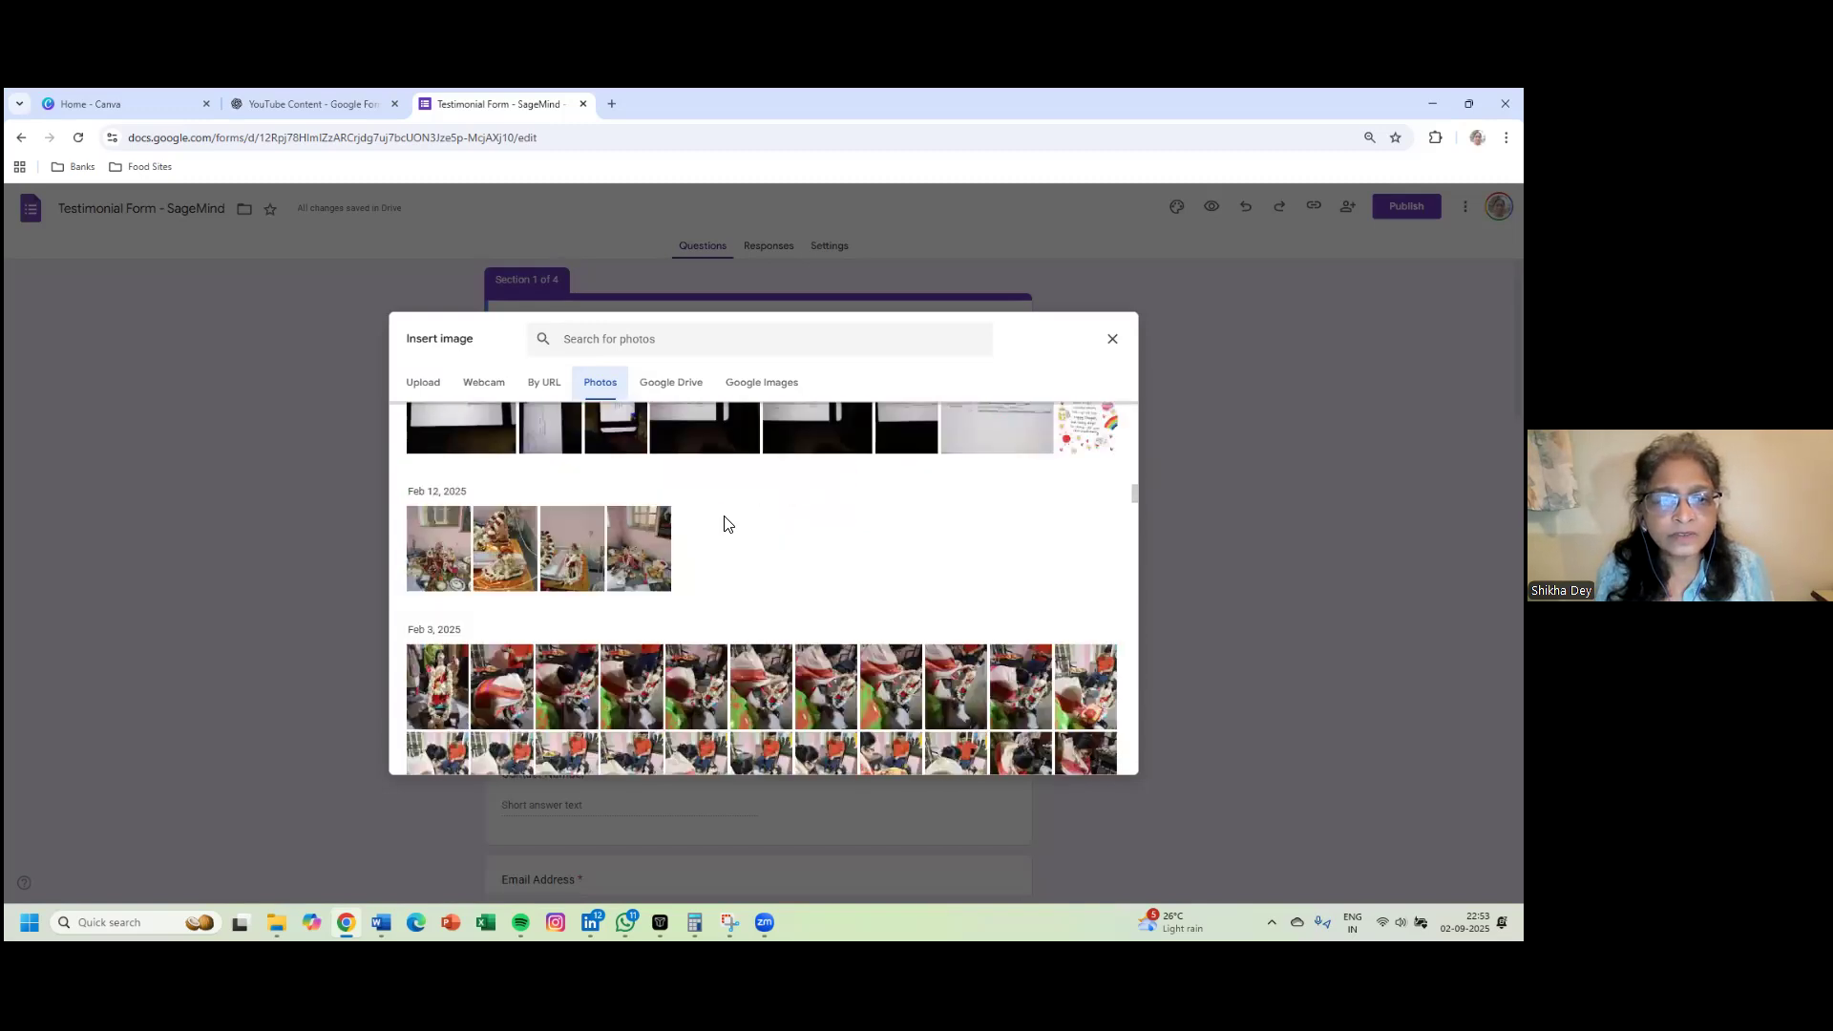
scroll(724, 515, up, 5)
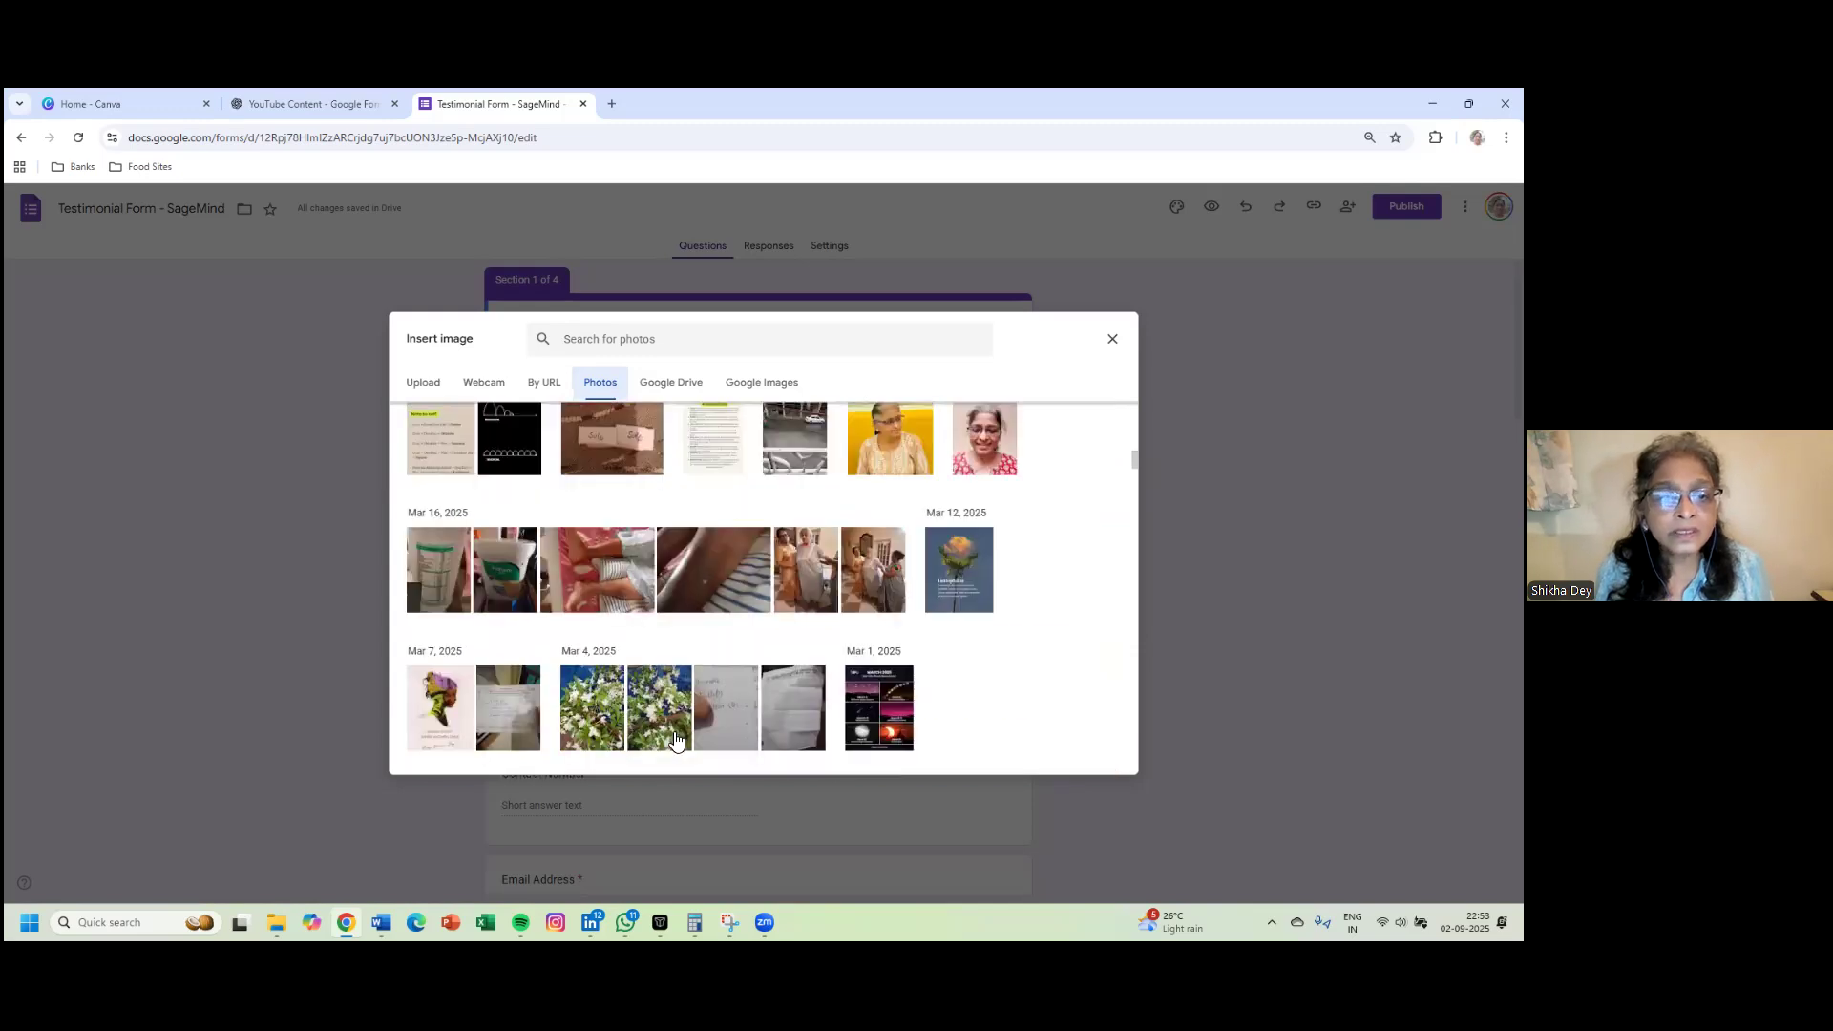
click(661, 711)
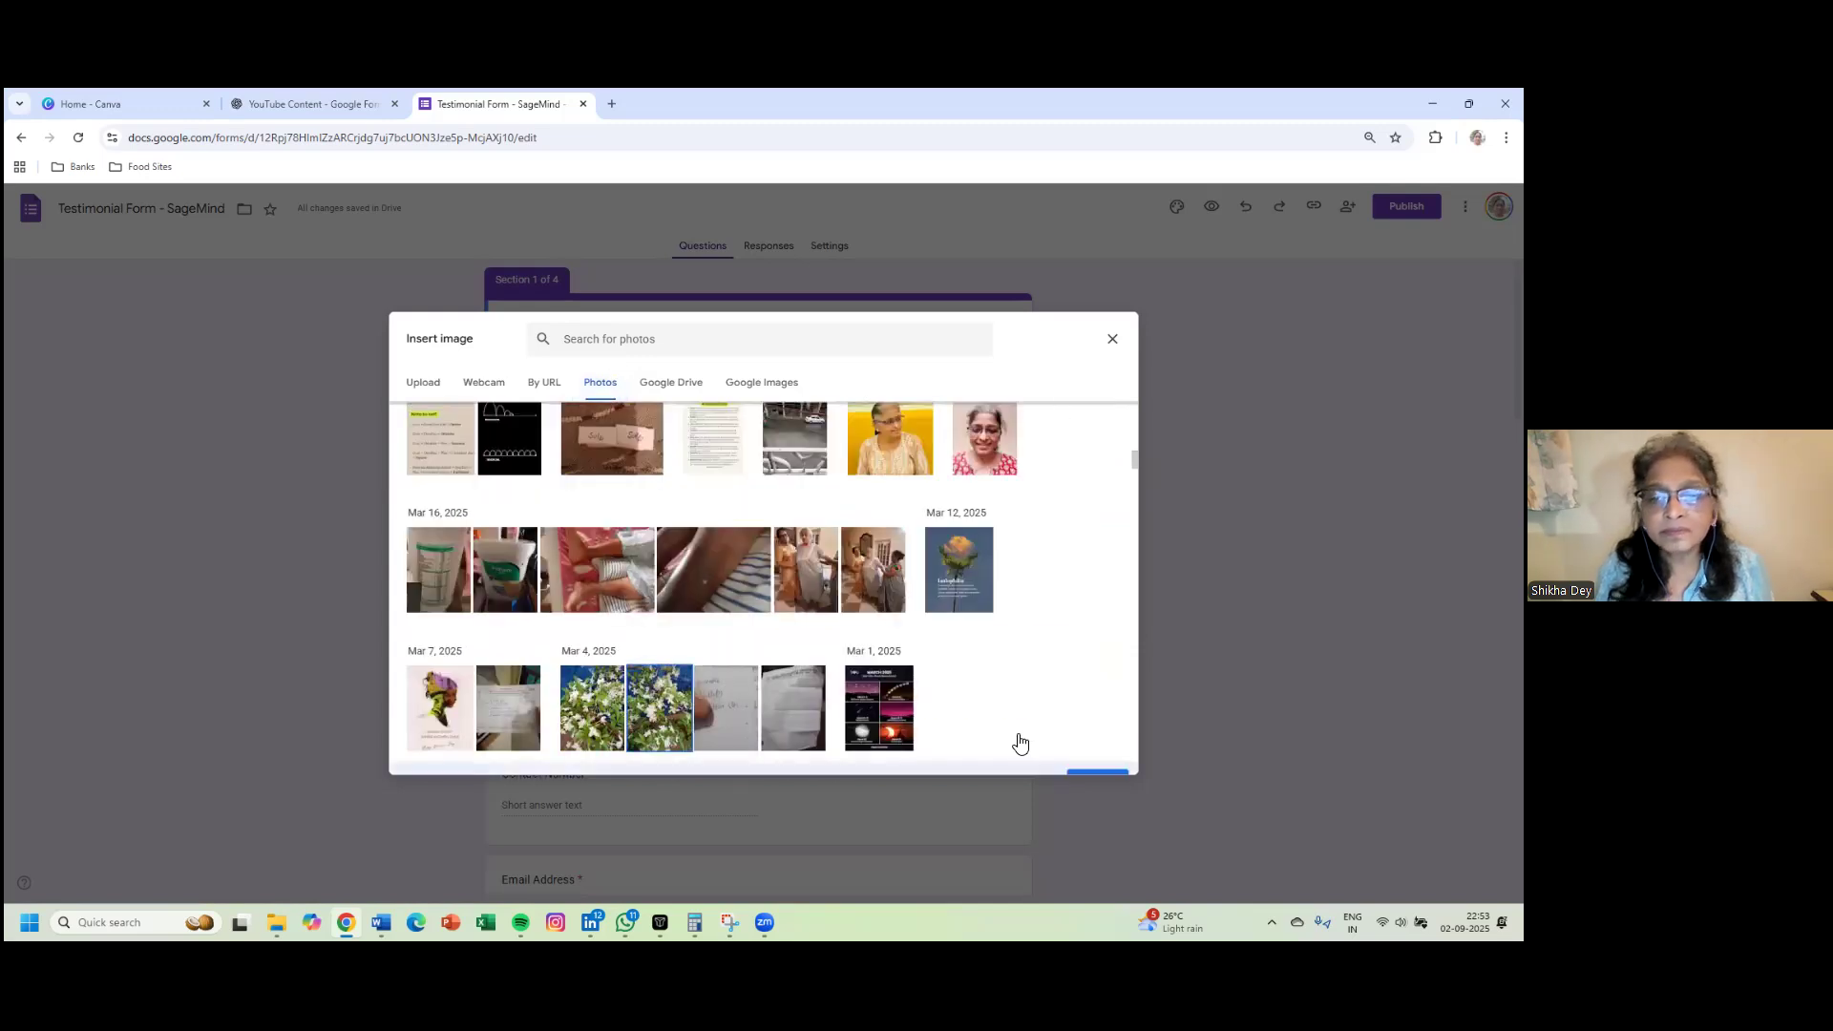
click(1096, 753)
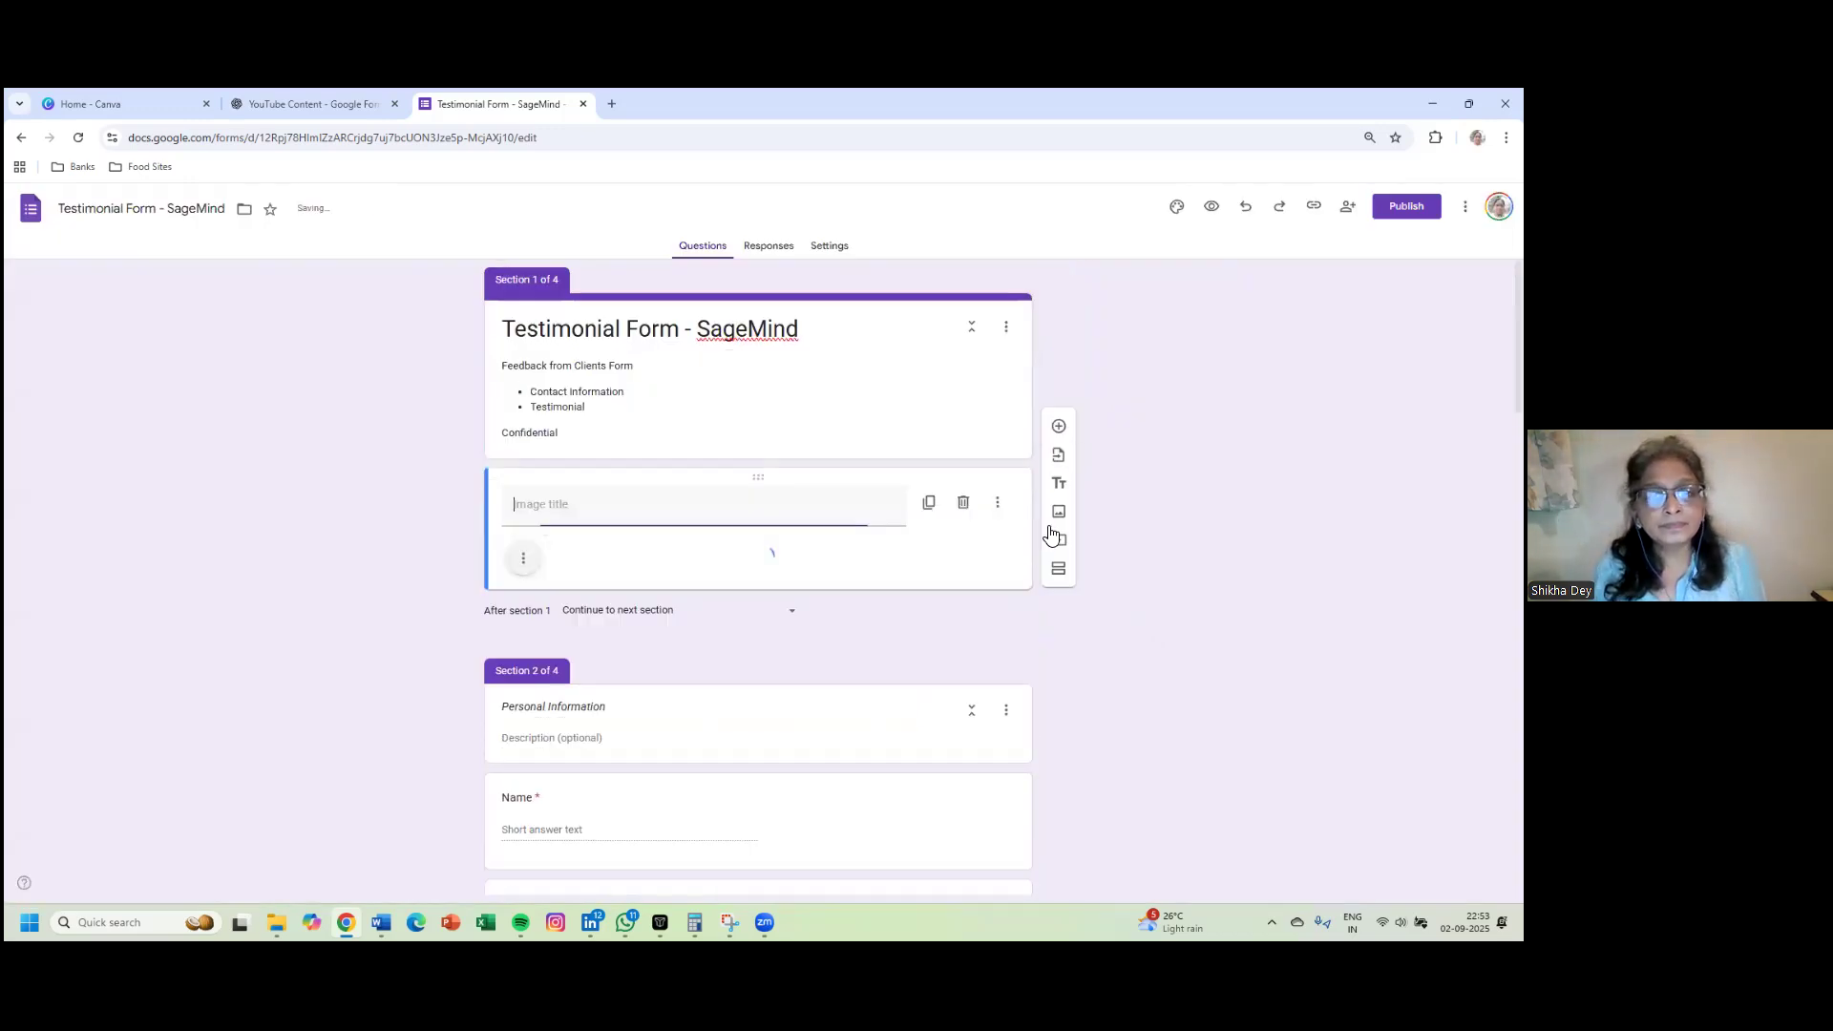
- Leave the jasmine image item untitled and open the Customize Theme settings
scroll(957, 656, down, 3)
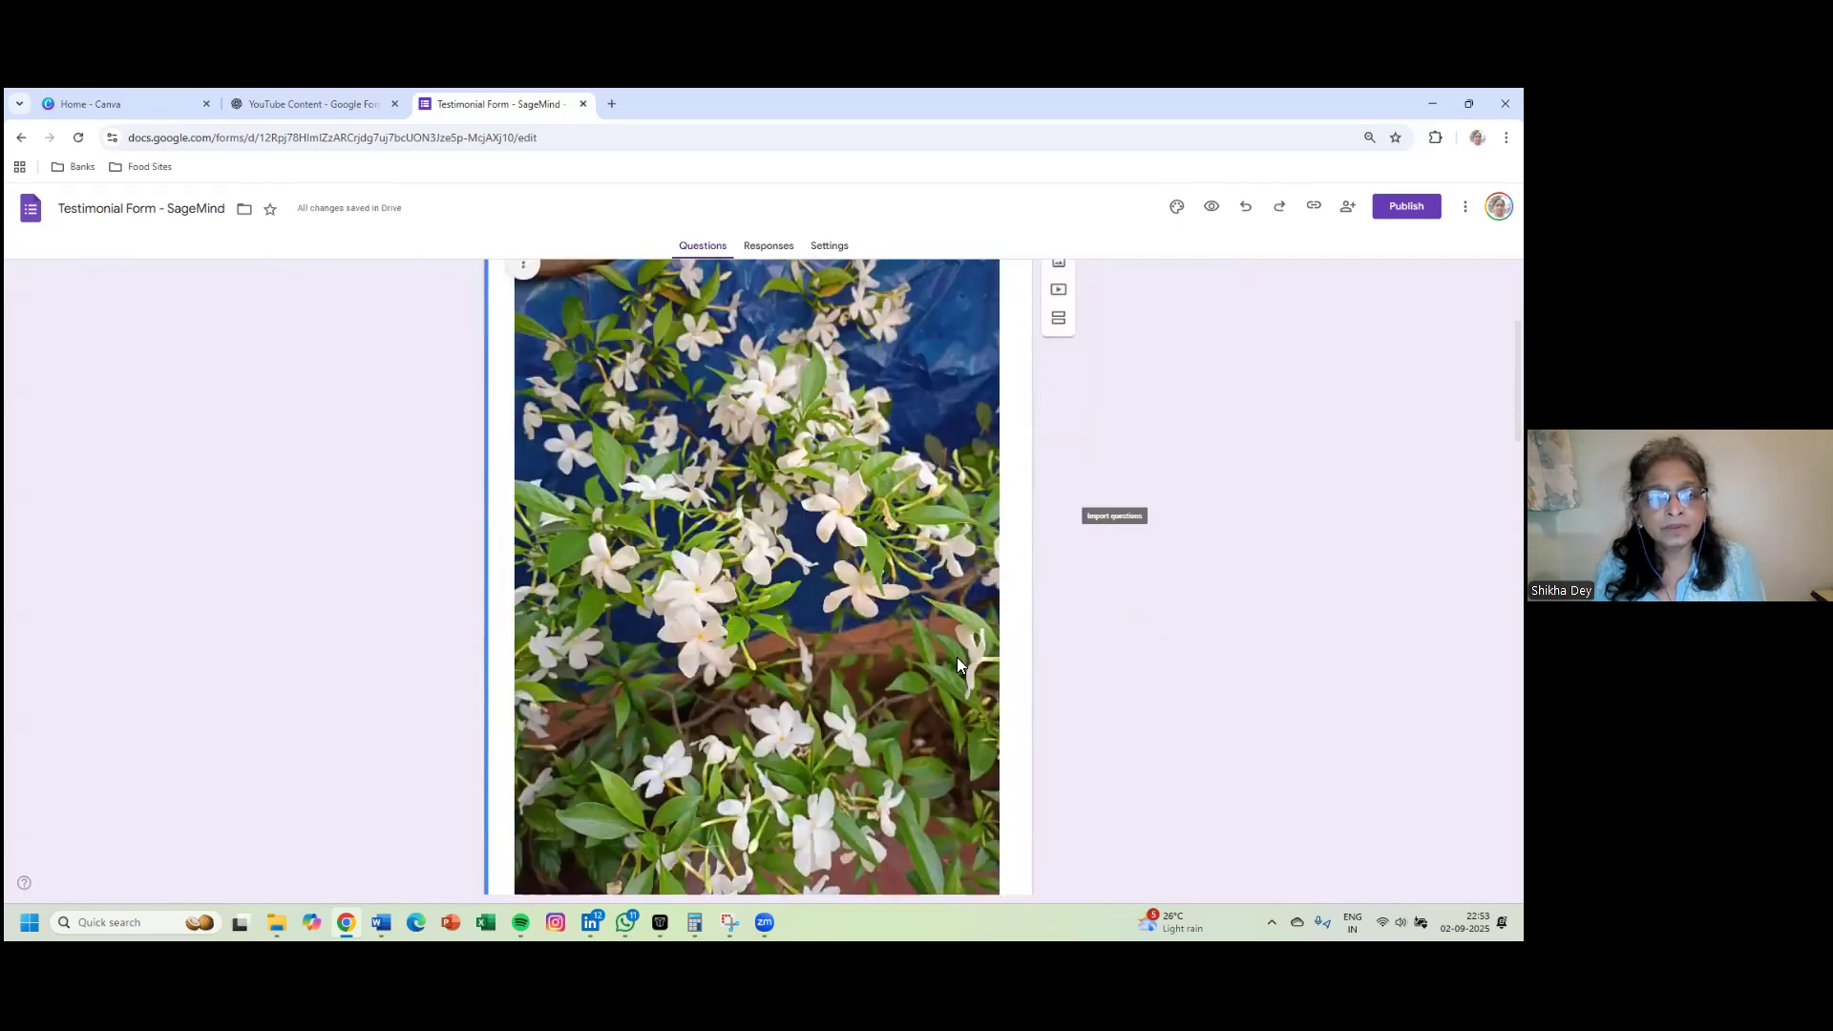
scroll(956, 656, down, 2)
scroll(954, 656, up, 4)
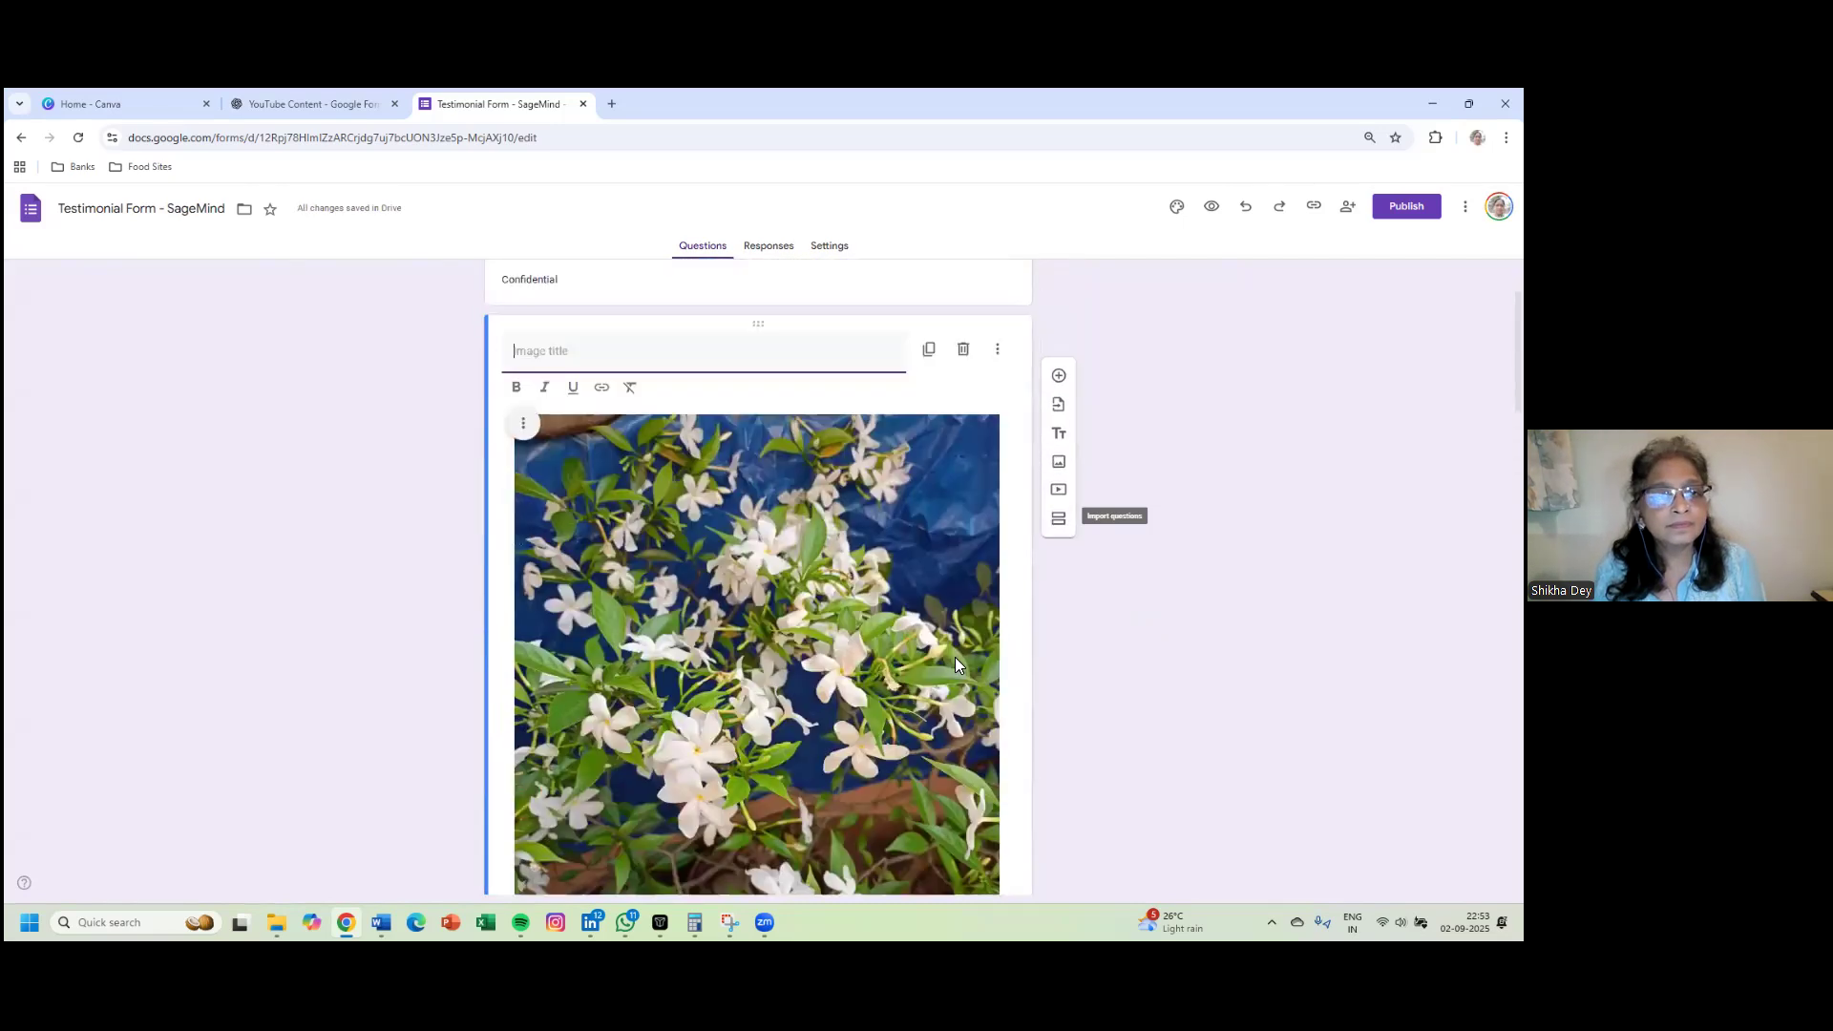
scroll(501, 444, up, 1)
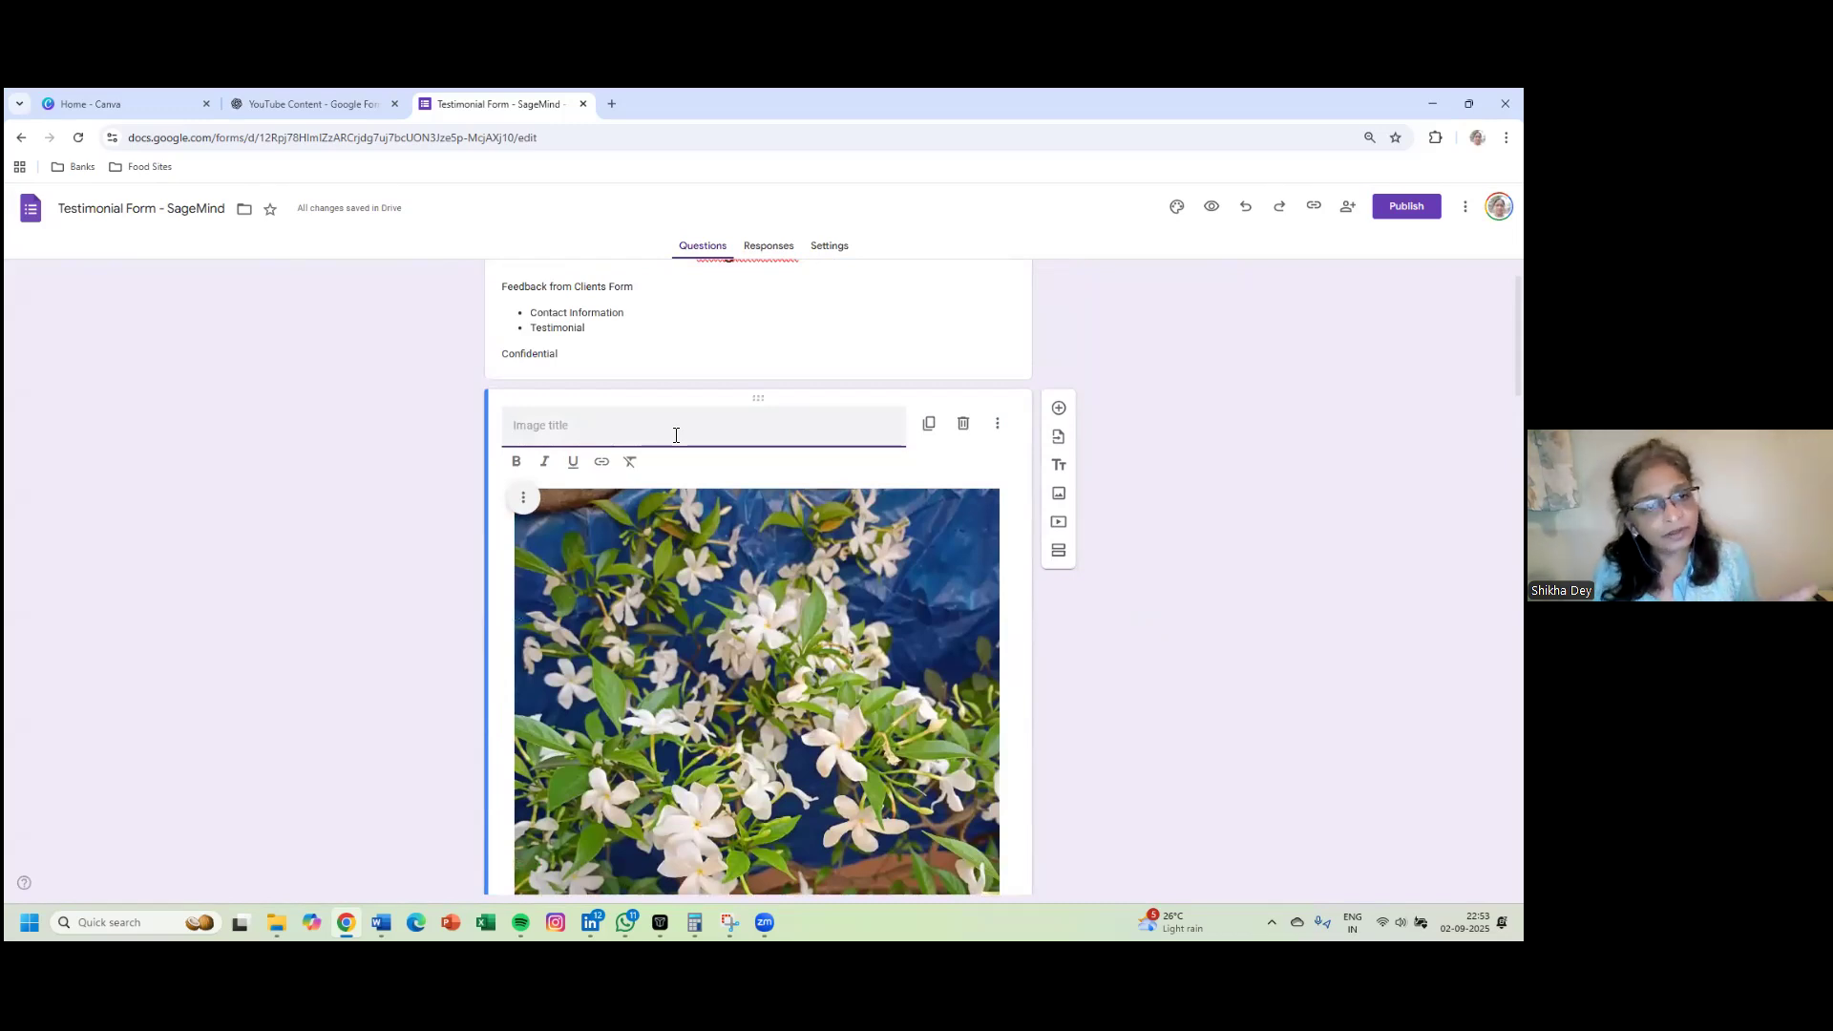
click(1190, 579)
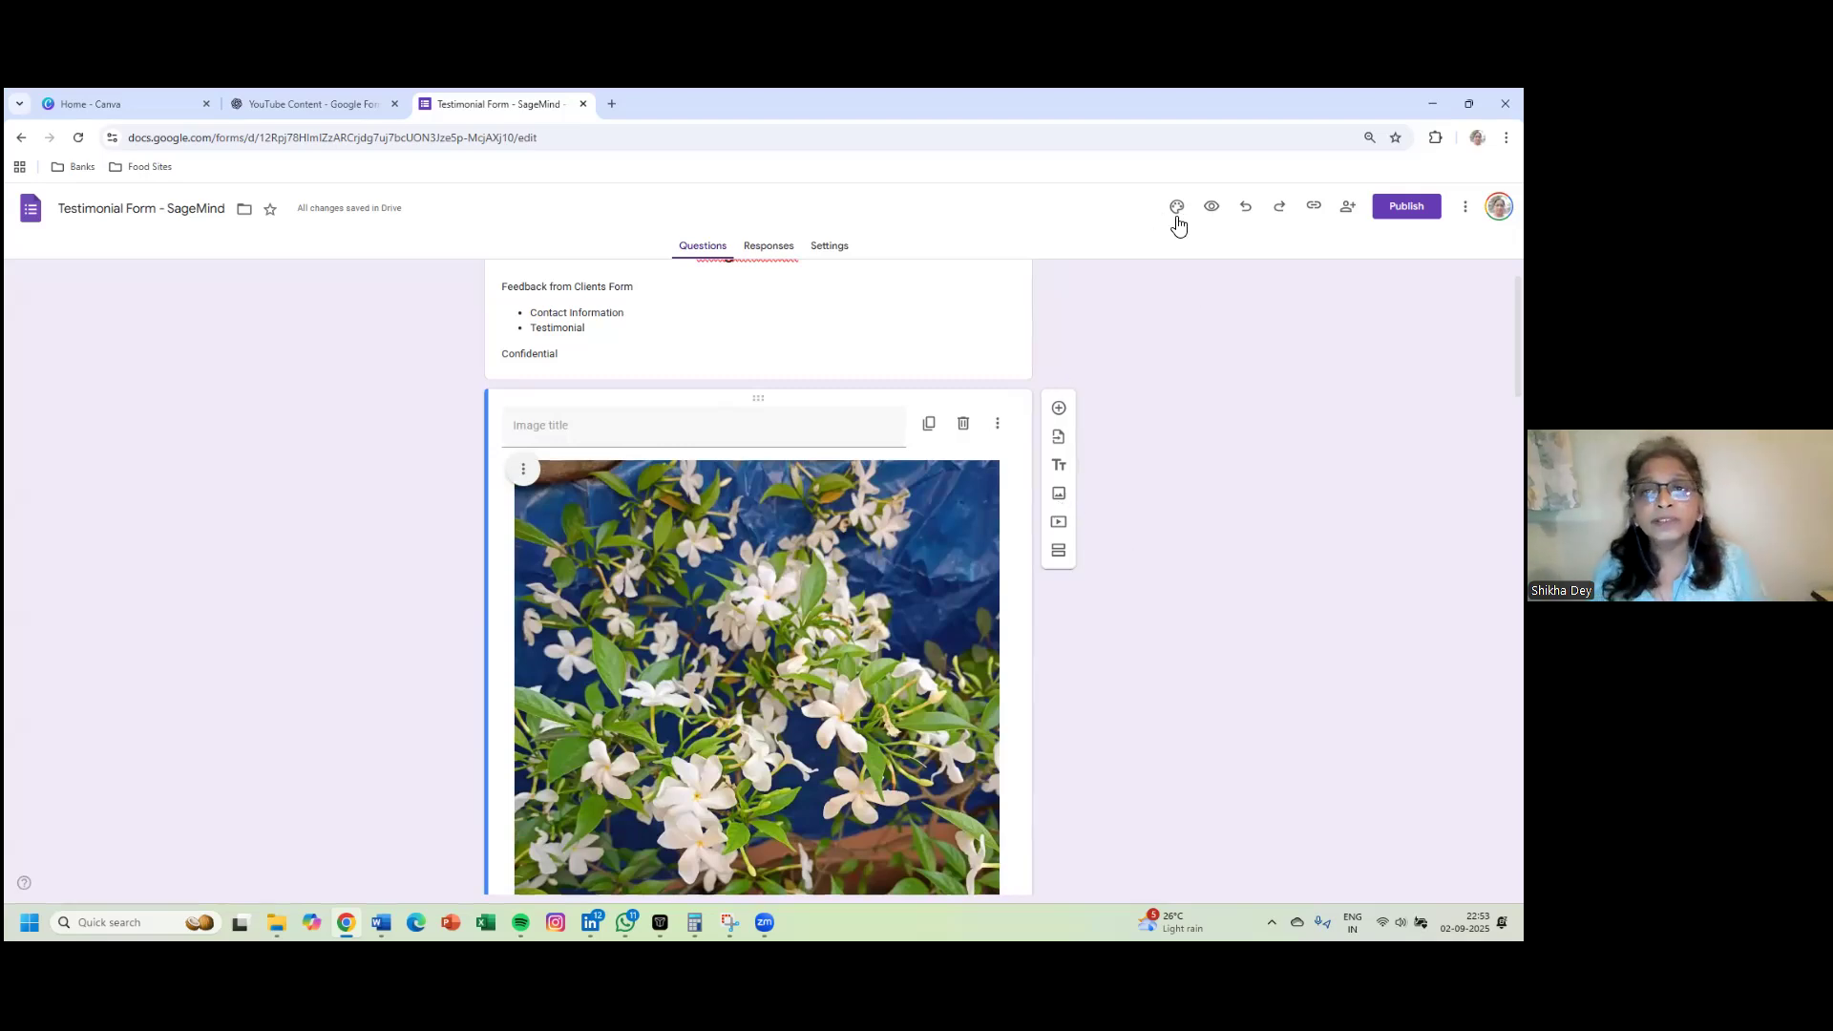
scroll(1183, 323, up, 1)
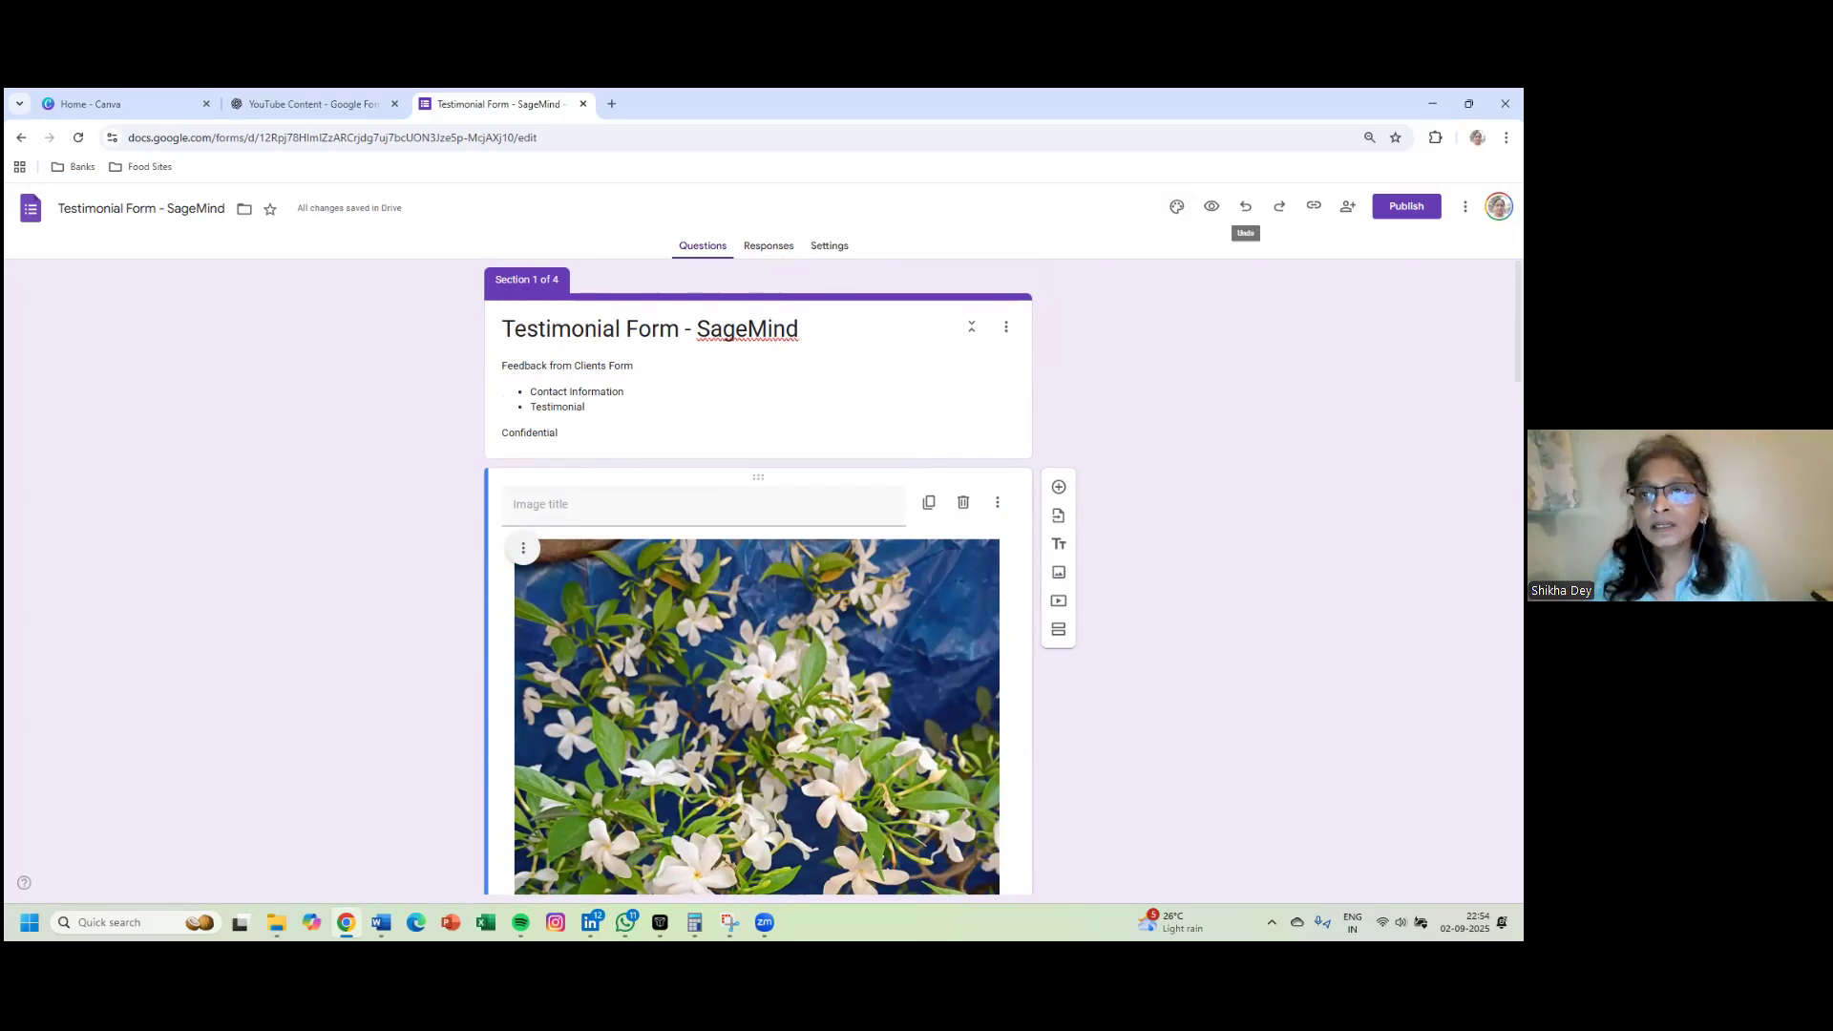
click(1176, 207)
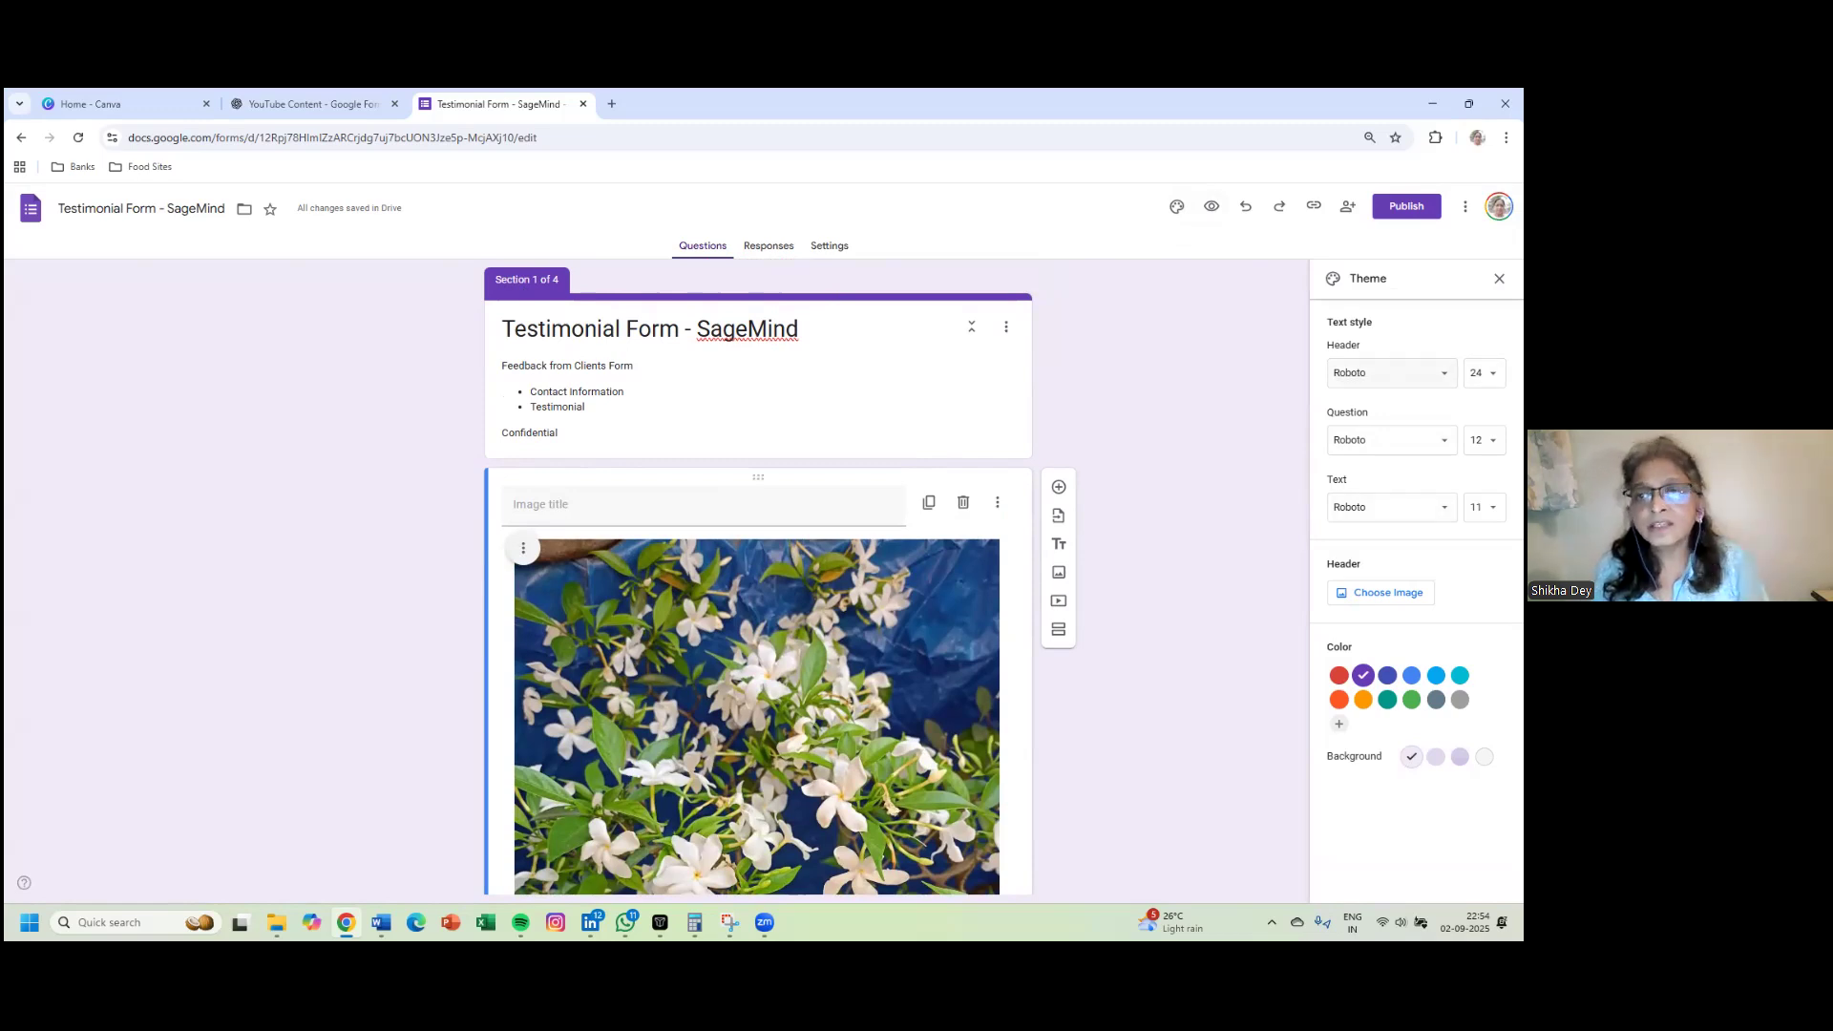
- Set the header font to Courier New and the question font to Montserrat
click(1423, 373)
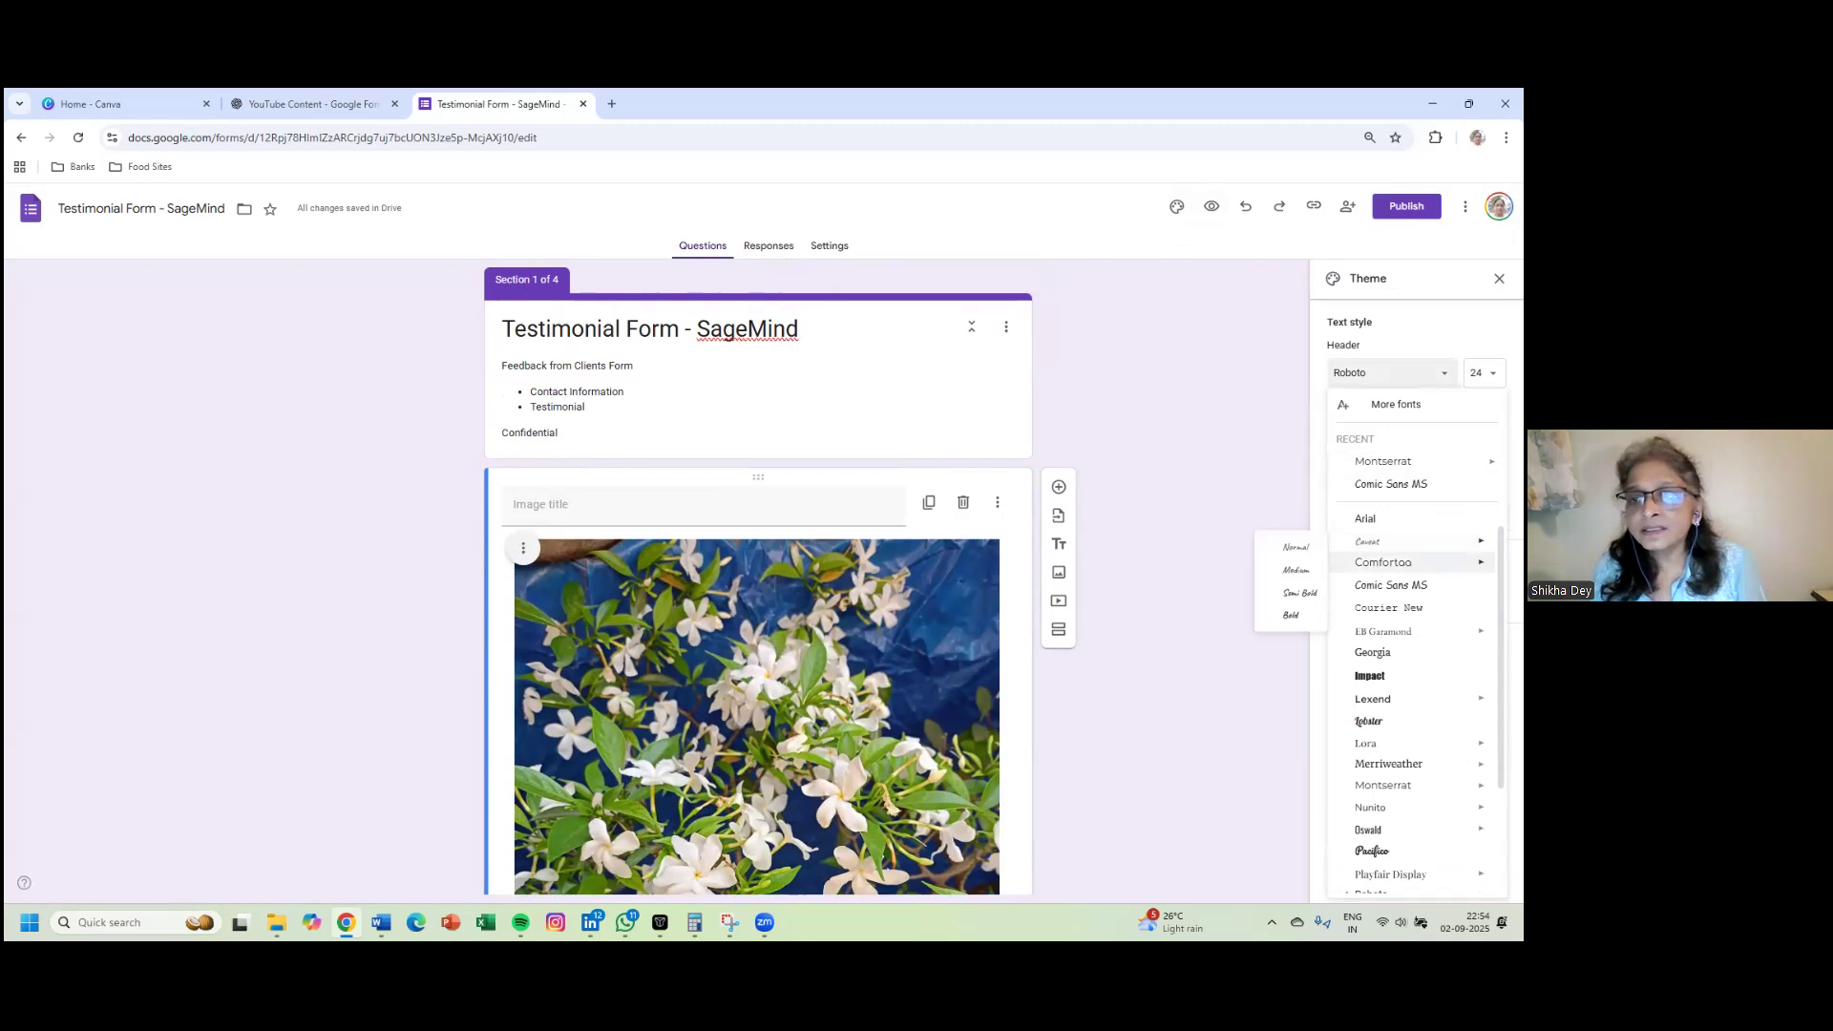
click(1389, 607)
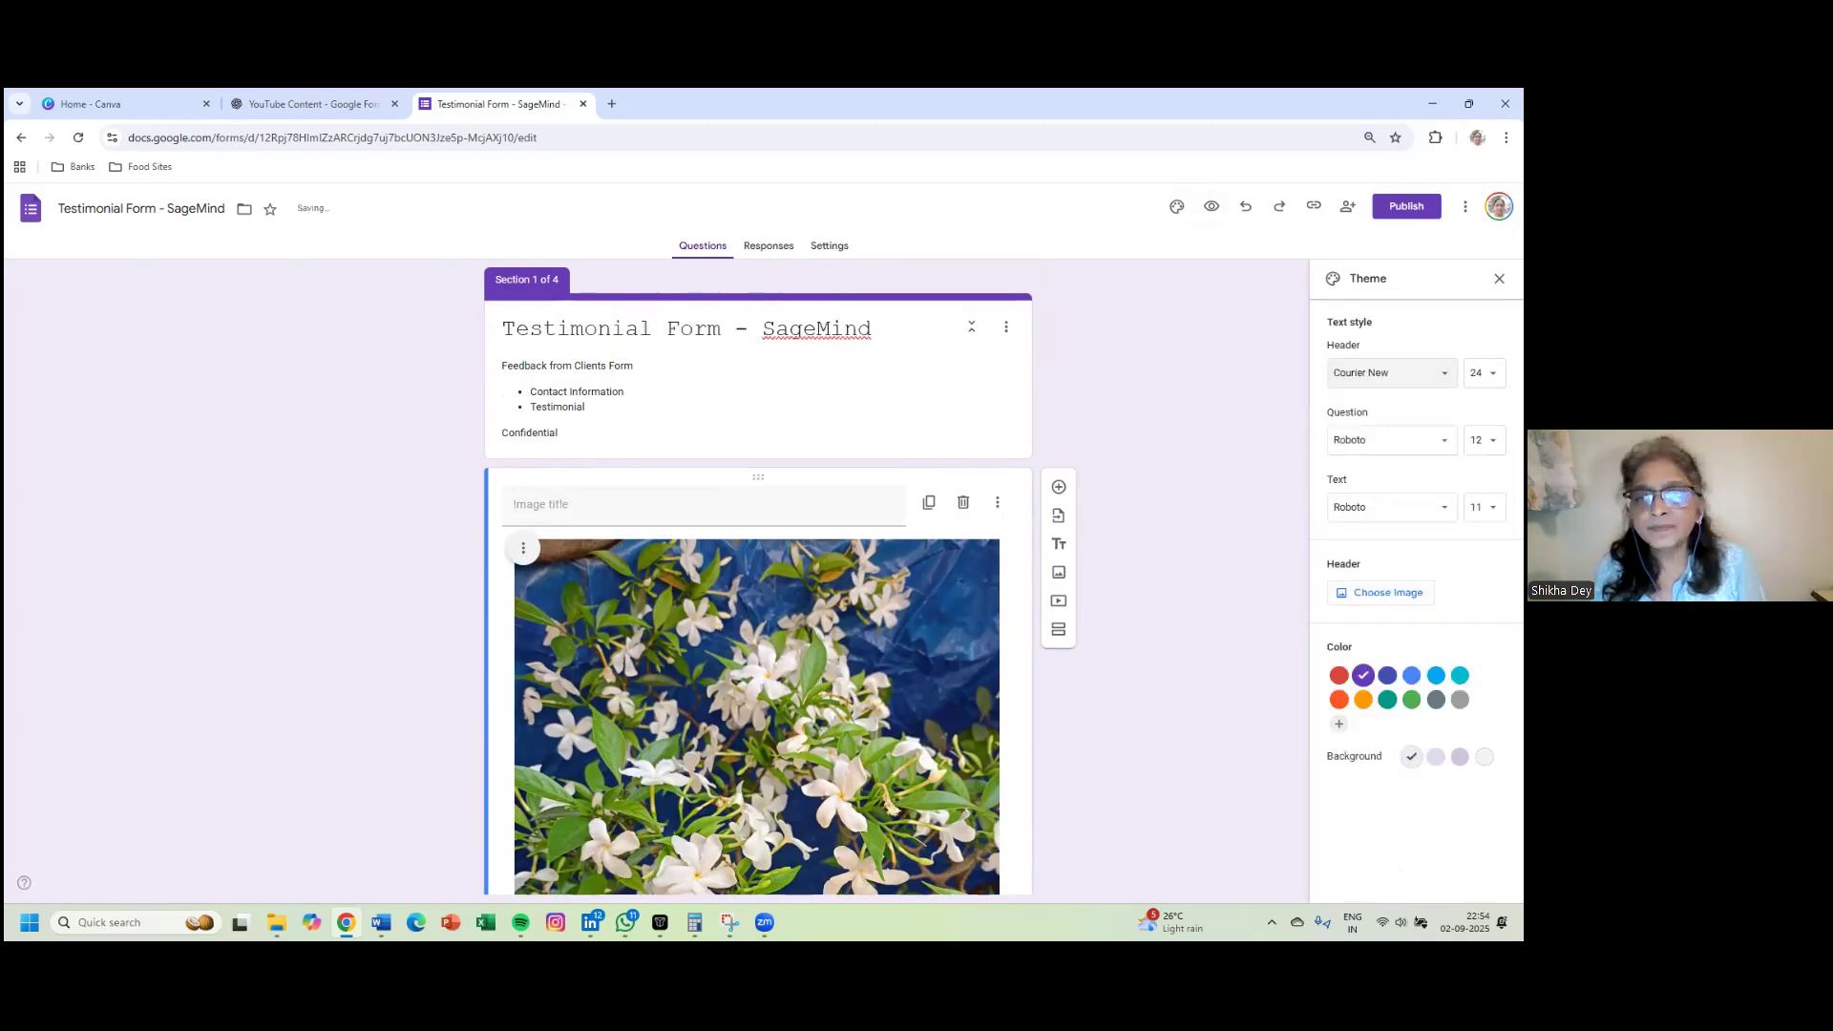
click(1404, 440)
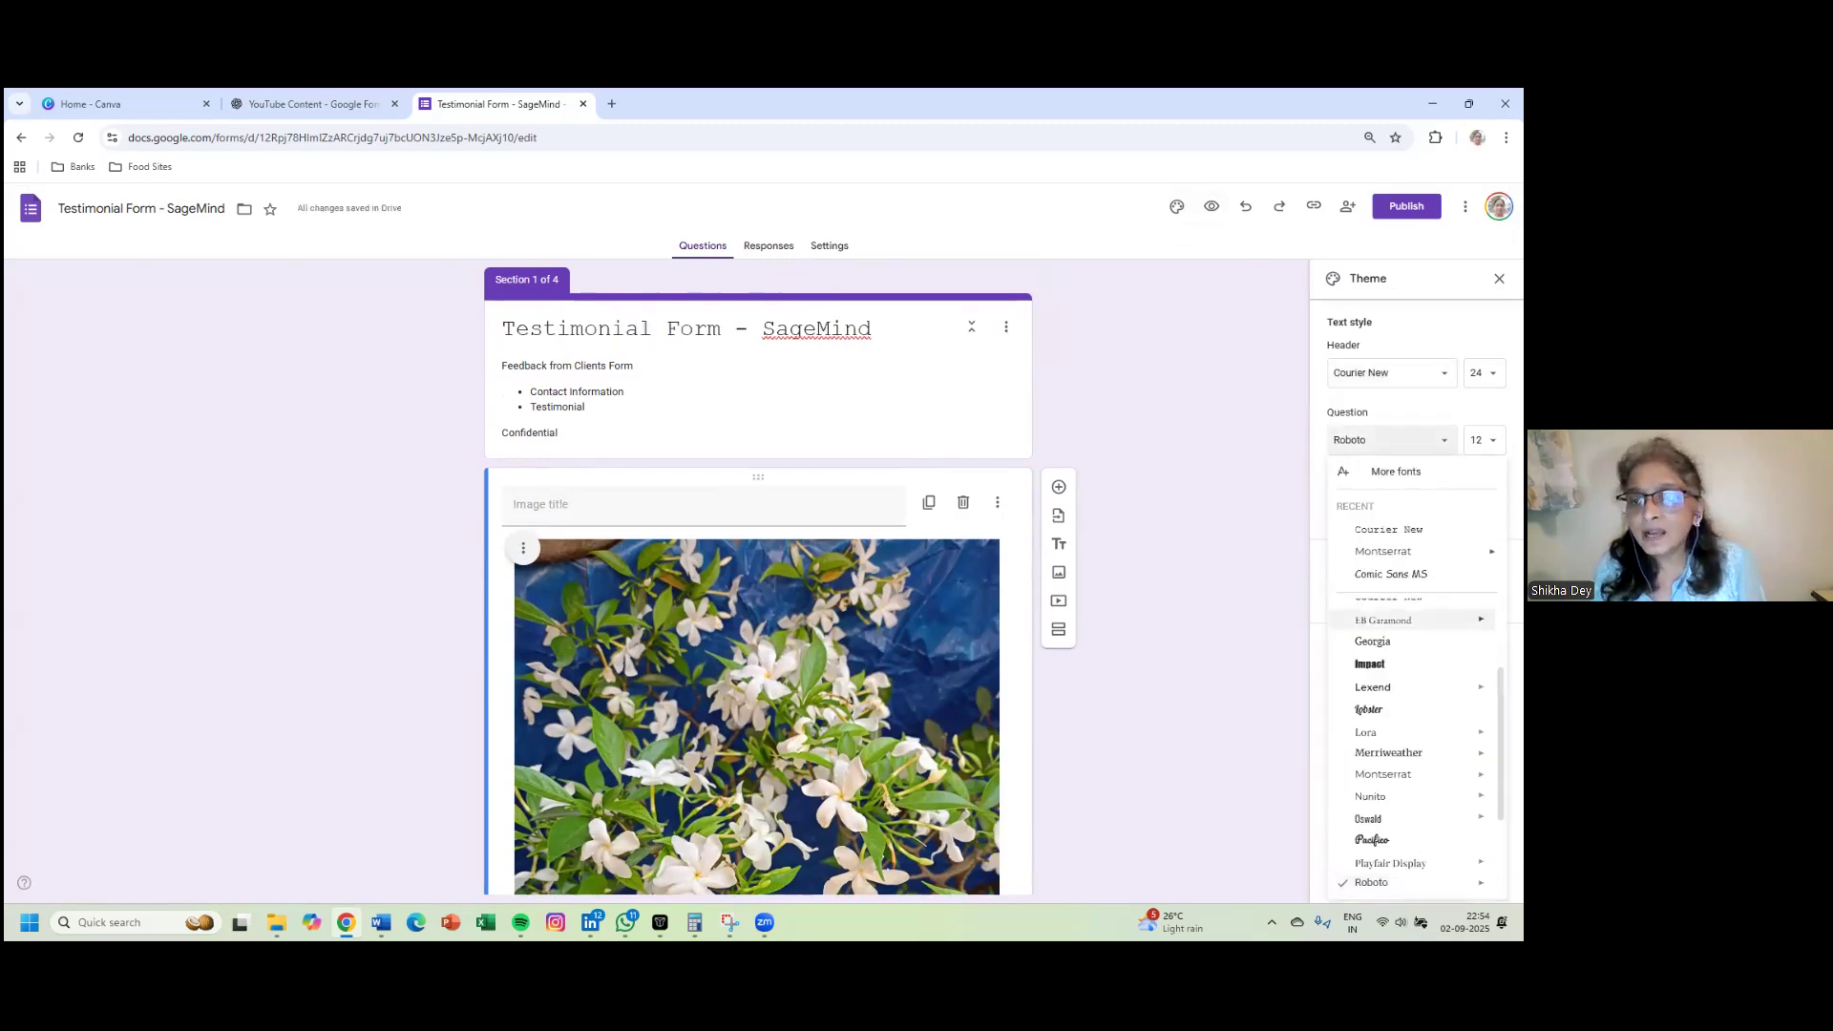
mouse_move(1389, 752)
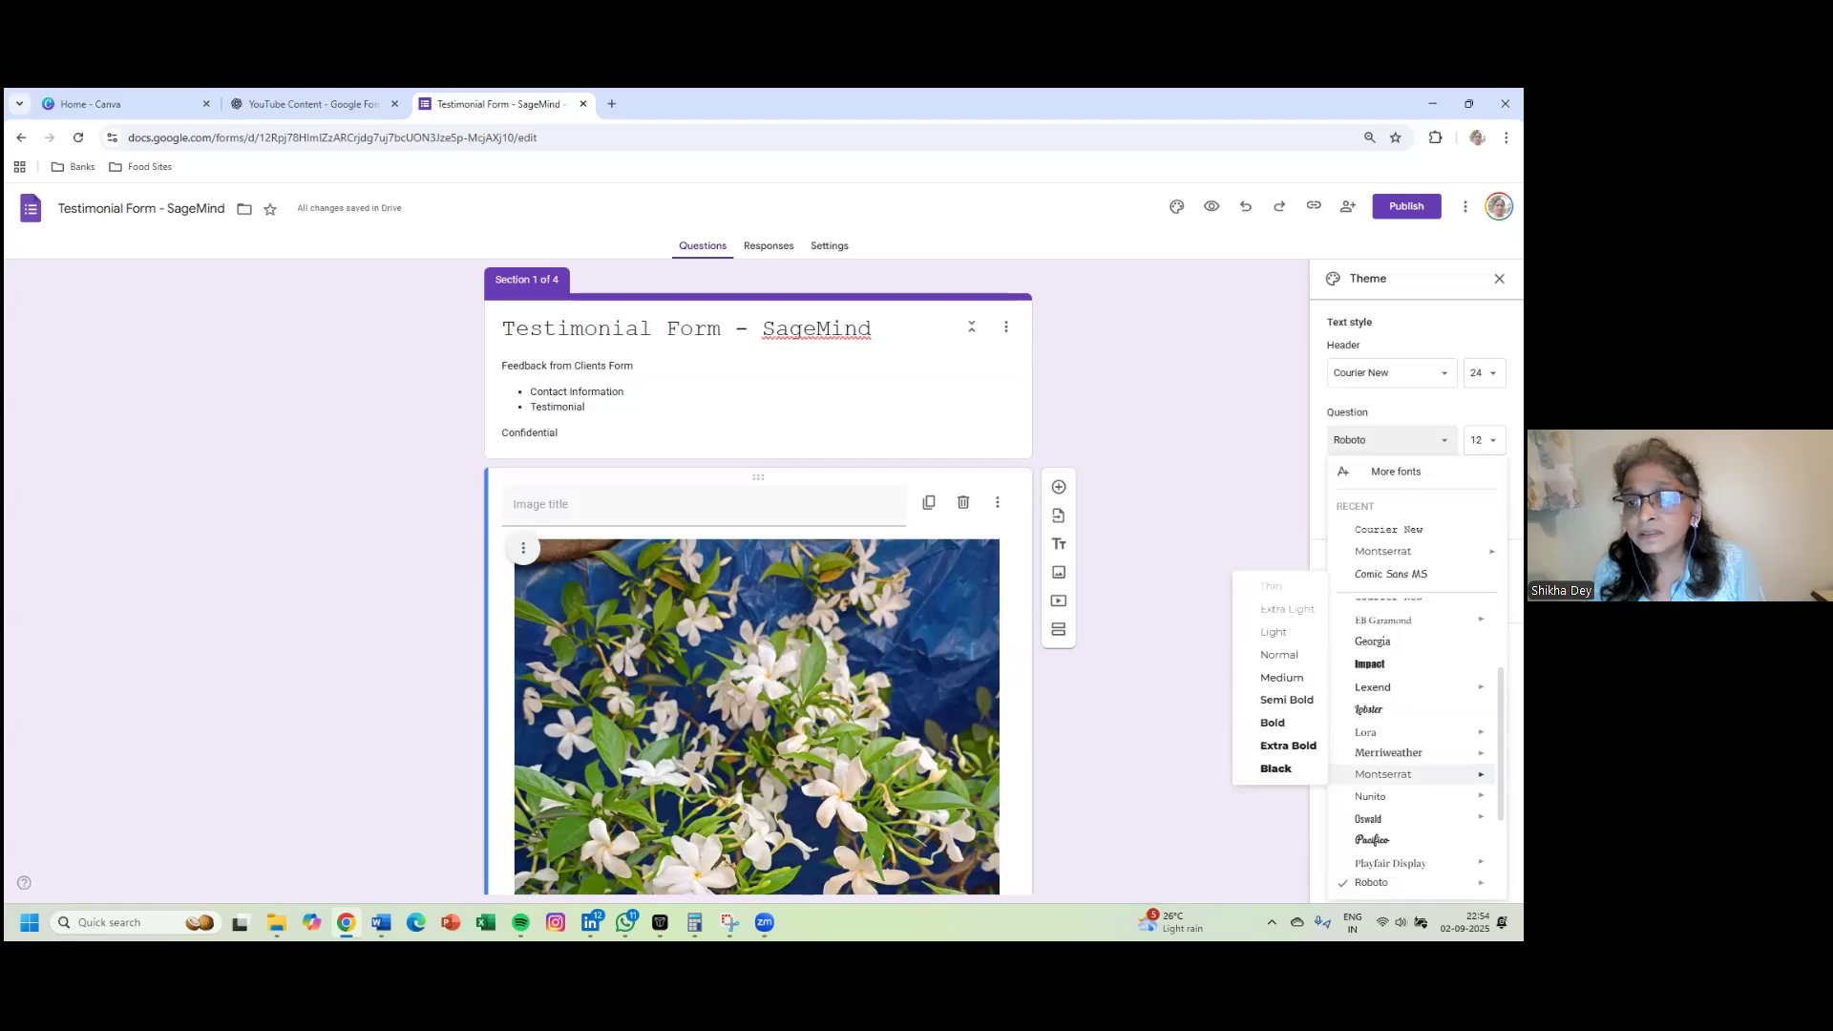
click(1384, 774)
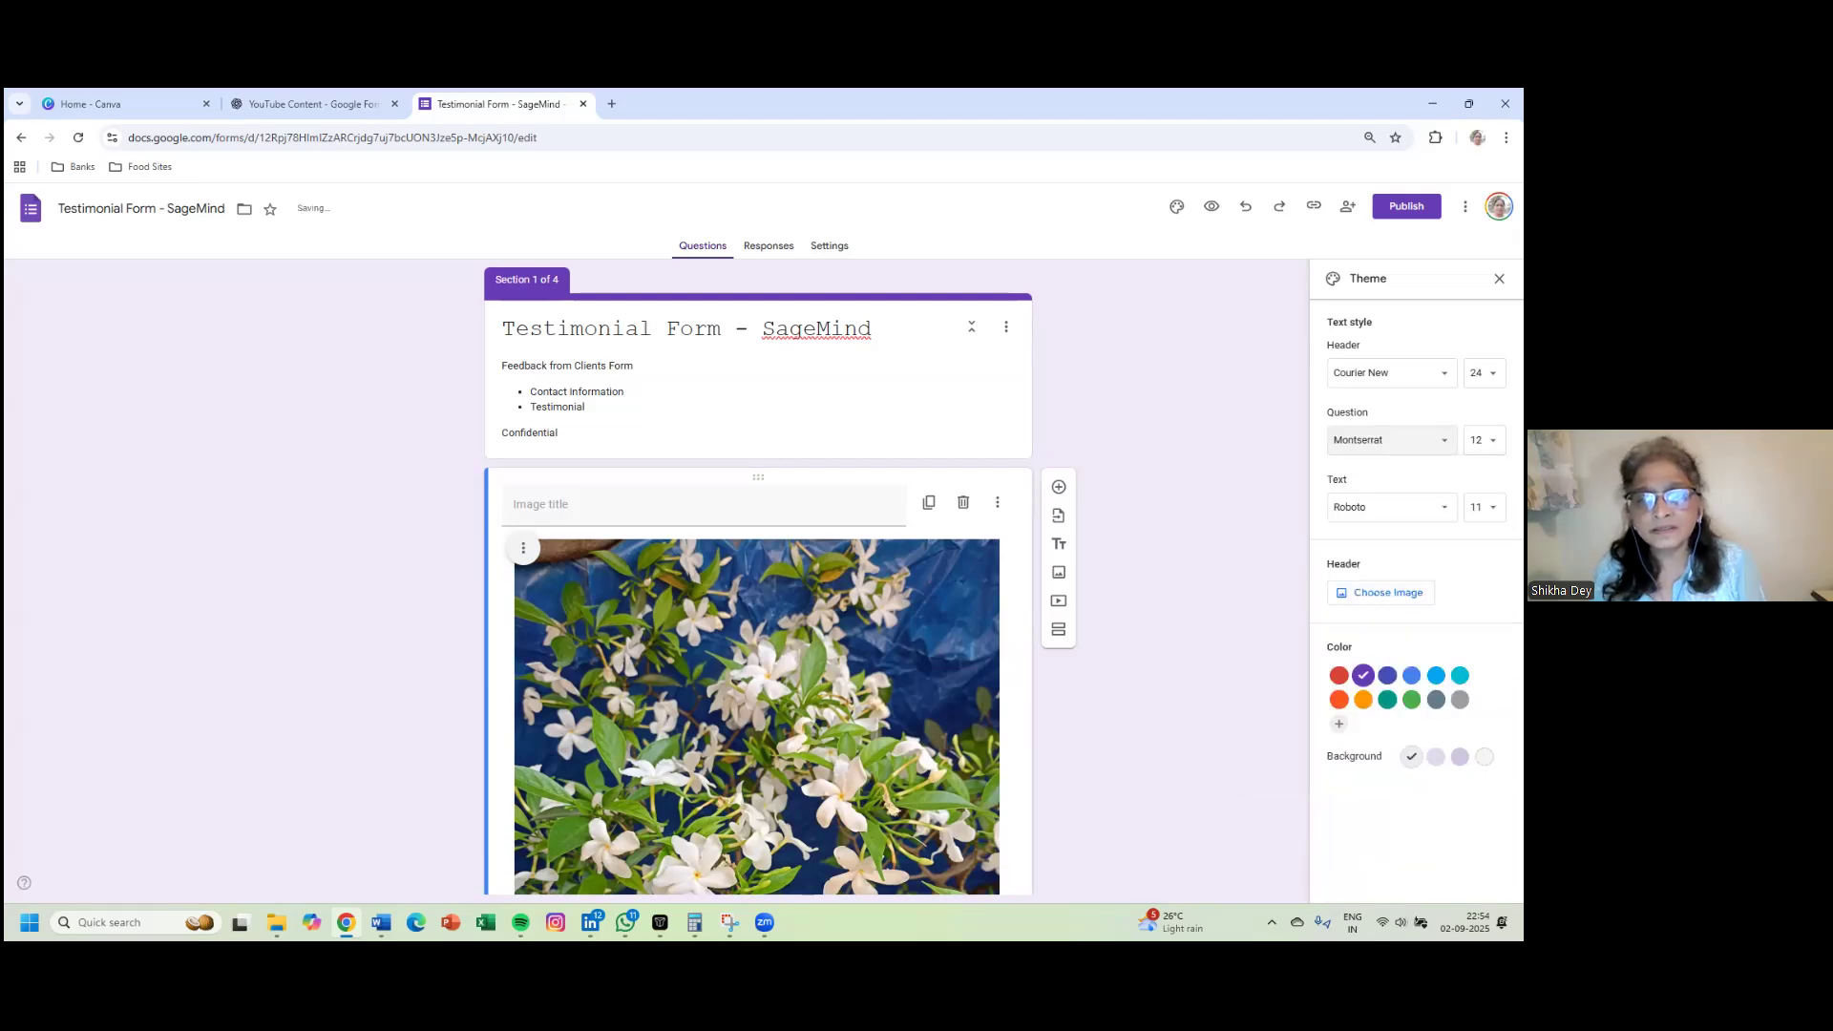
scroll(757, 572, down, 5)
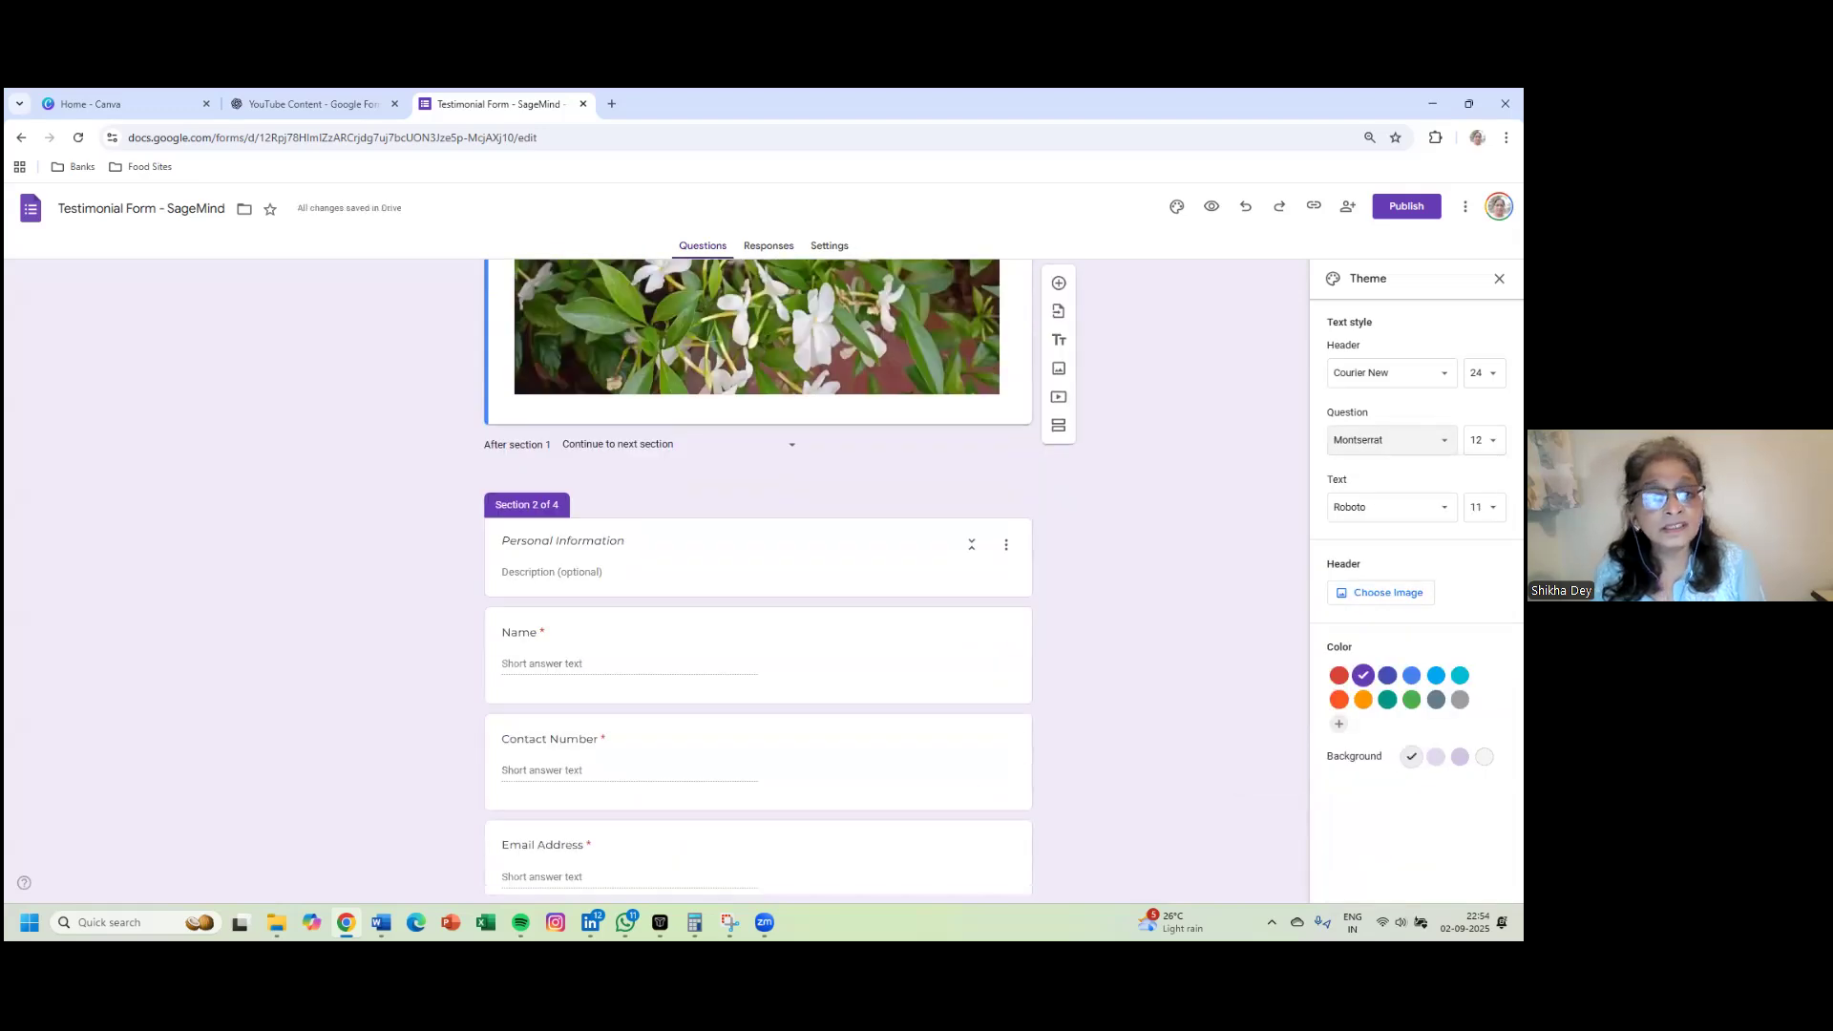
scroll(758, 572, down, 3)
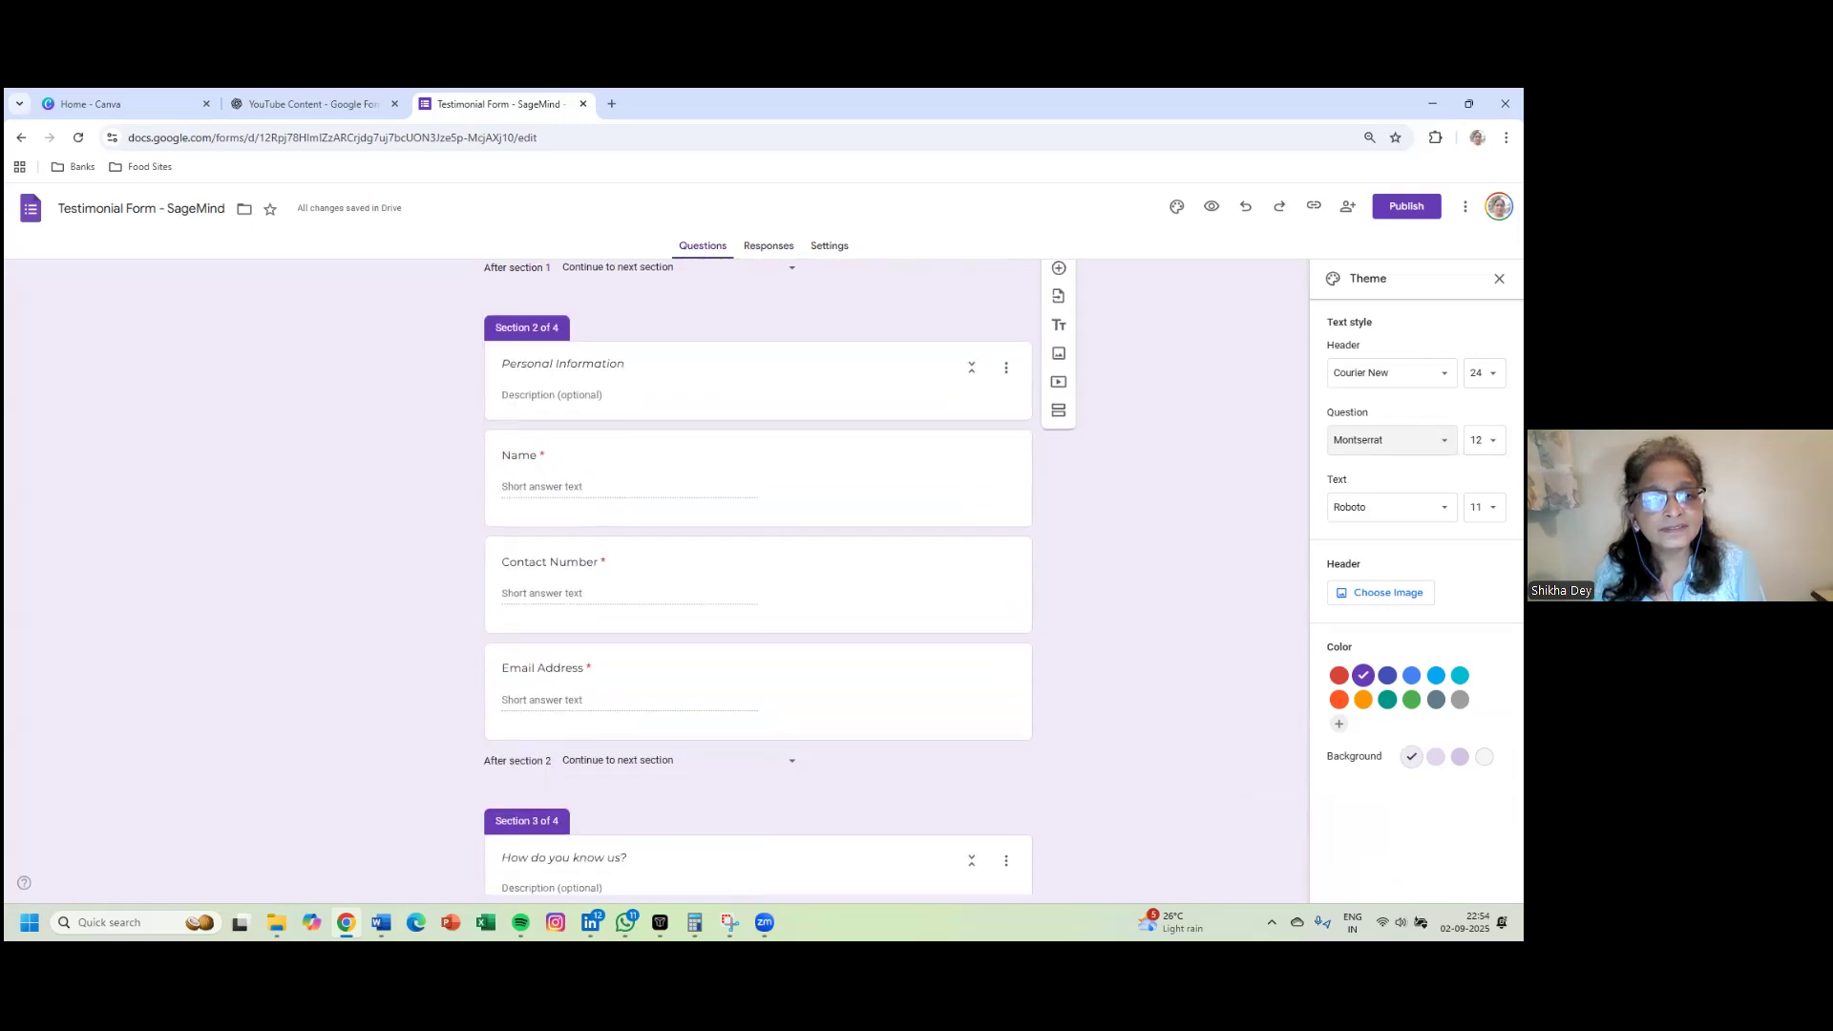
scroll(758, 573, up, 8)
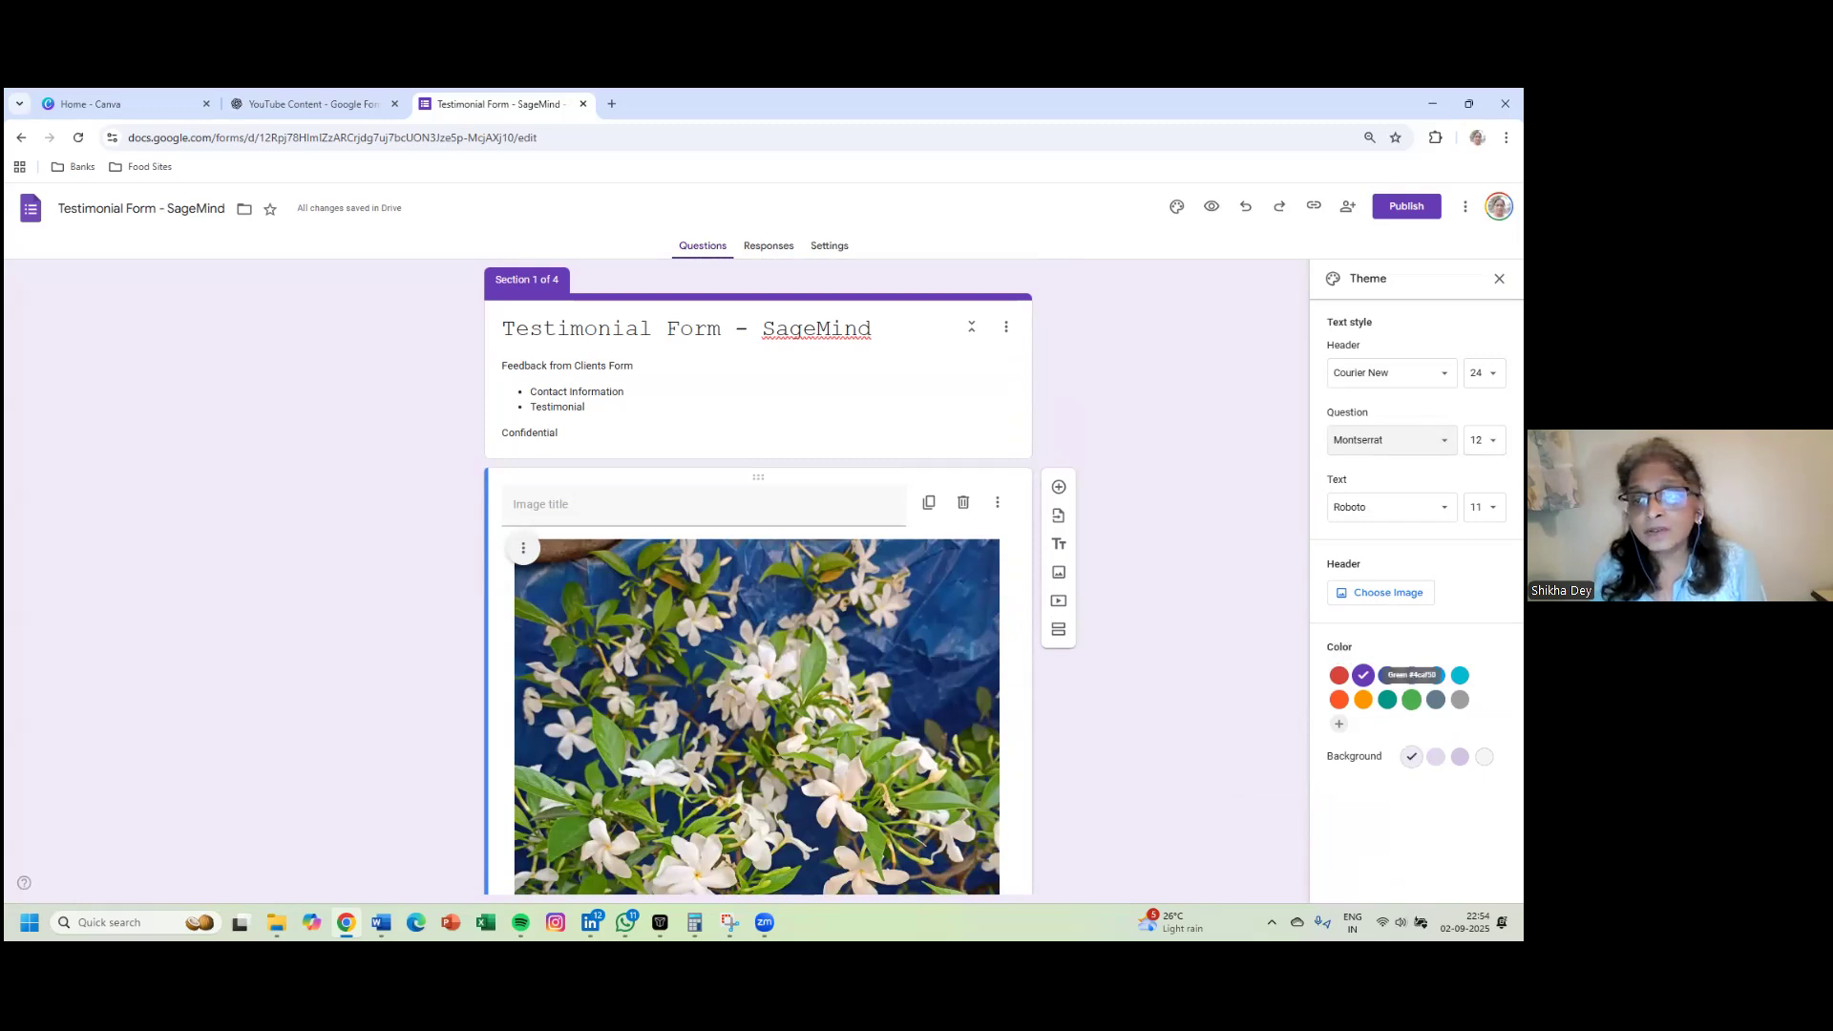
- Make the theme colour teal with the lightest teal page background
click(1386, 699)
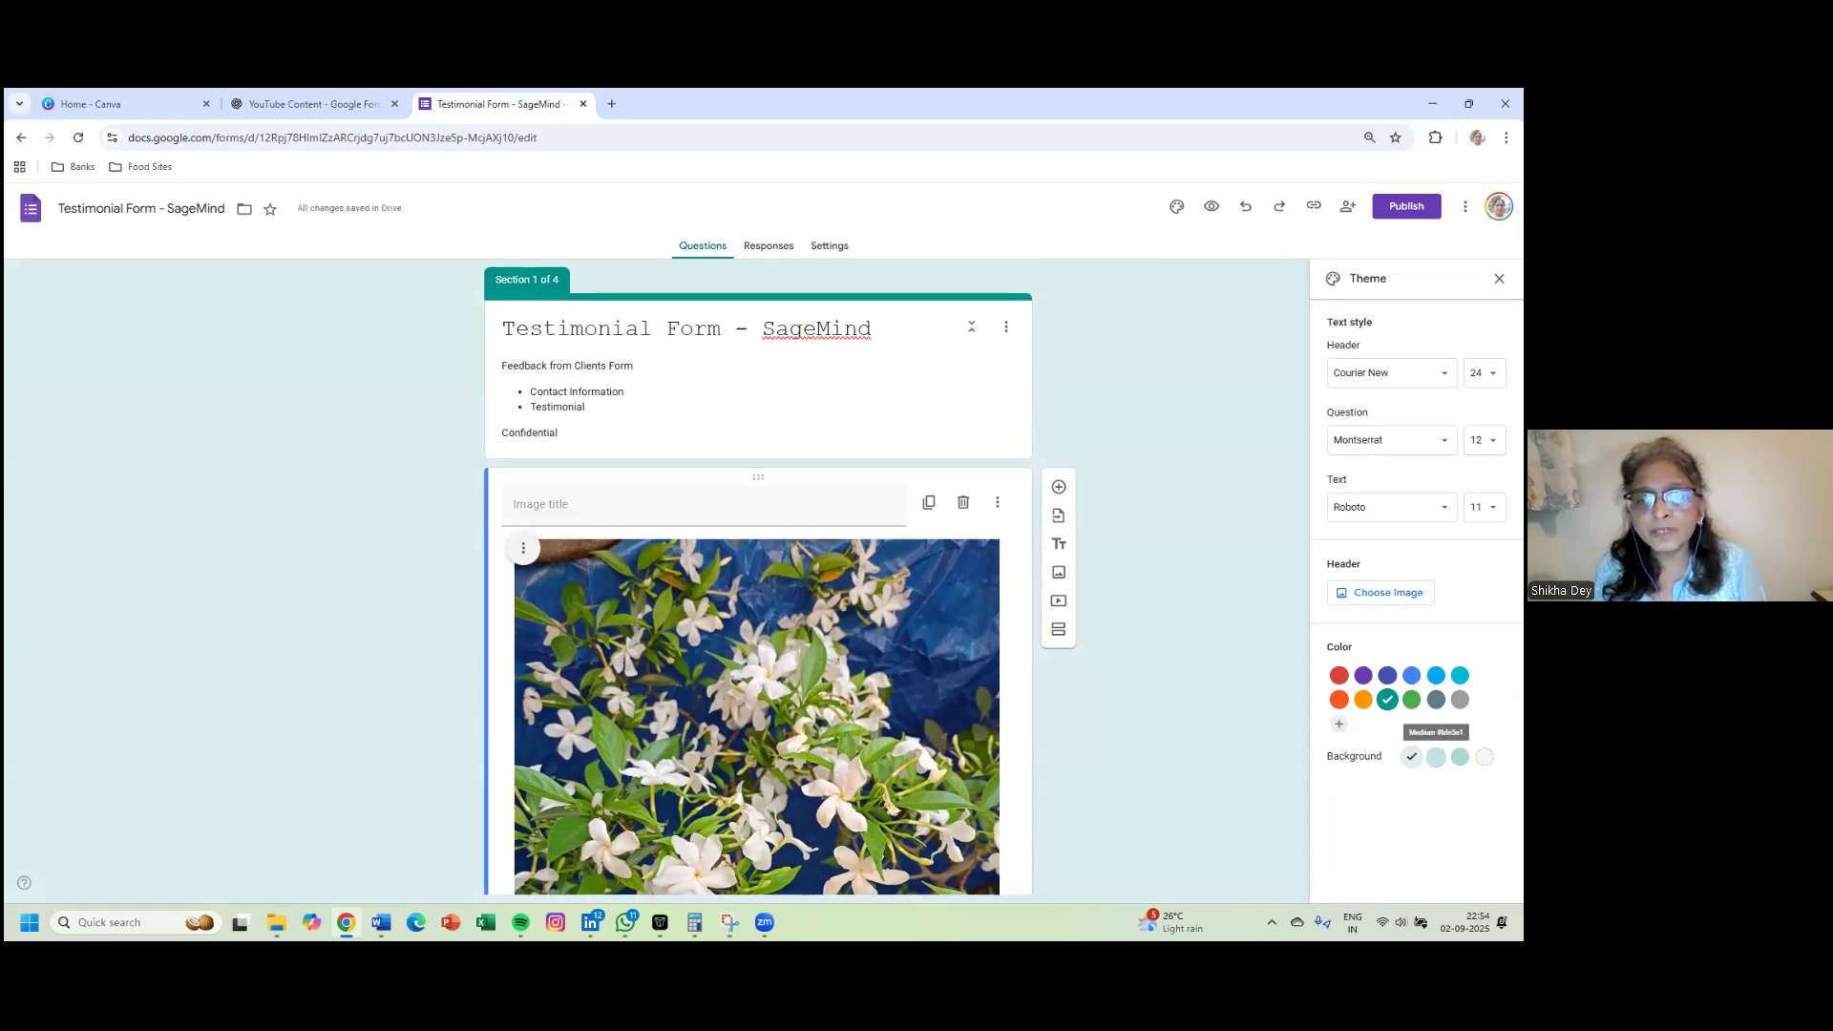
click(1436, 756)
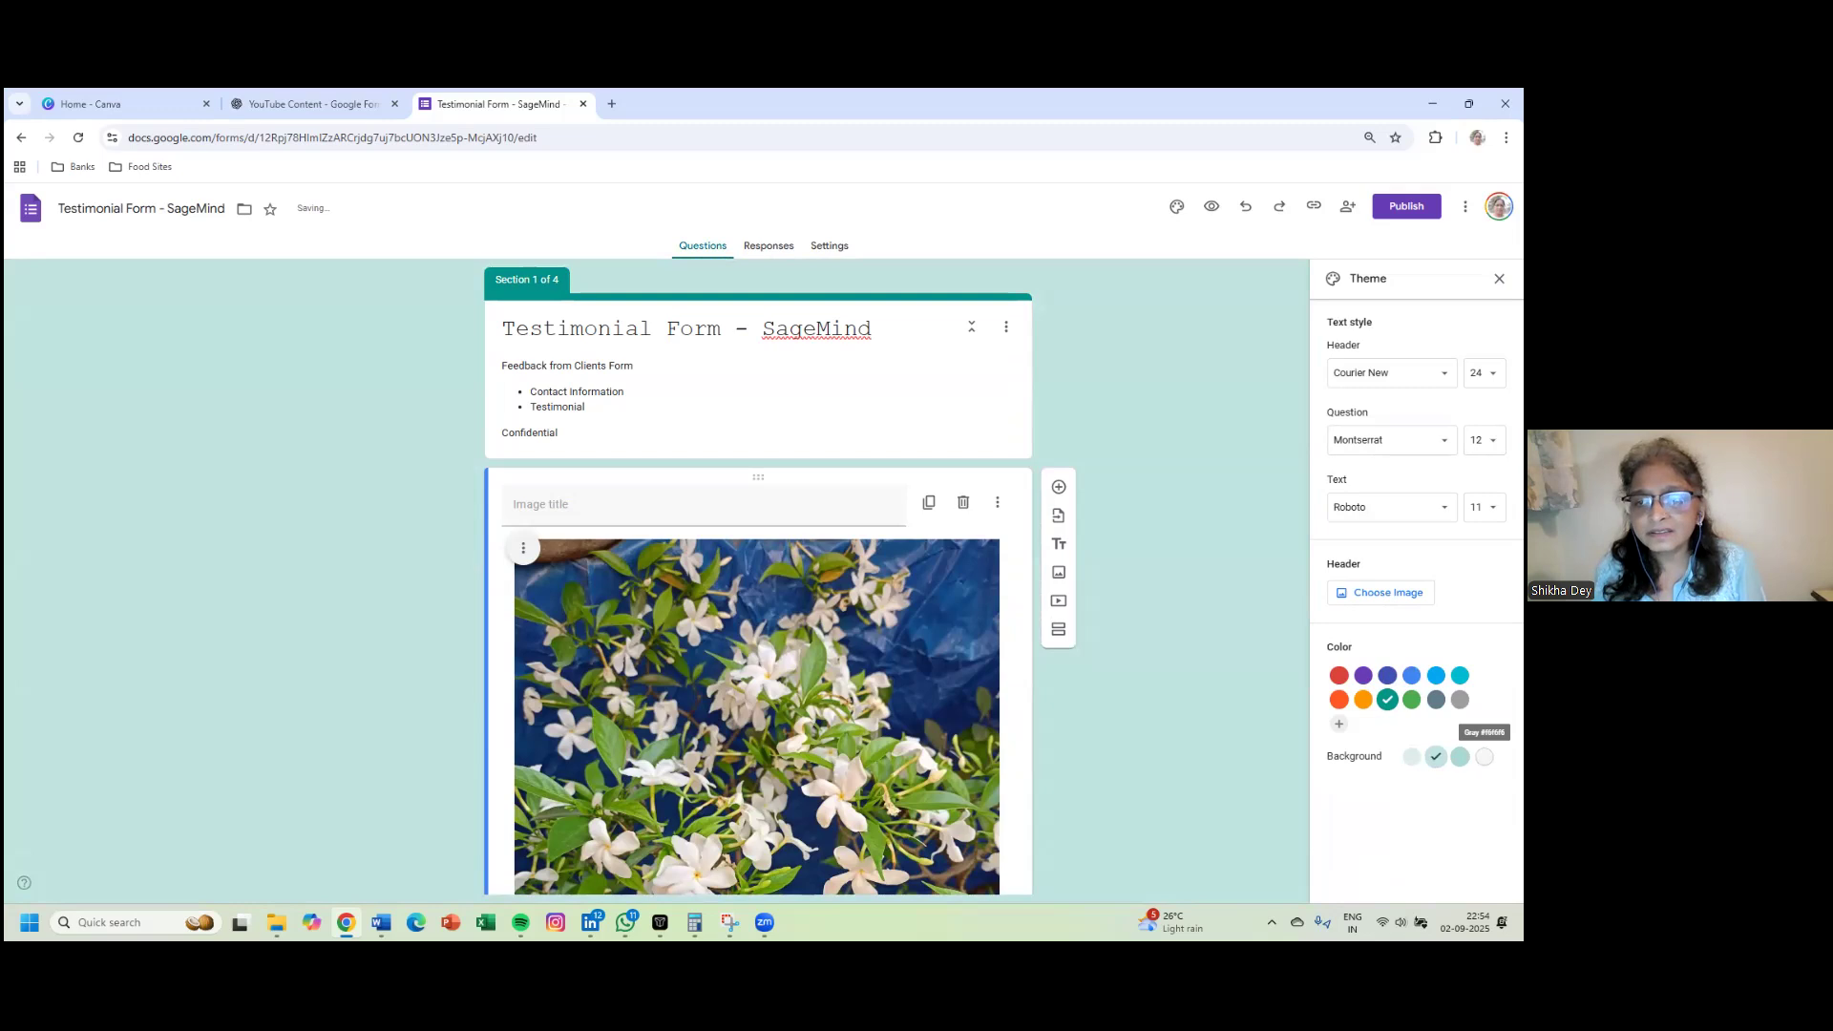
click(1459, 756)
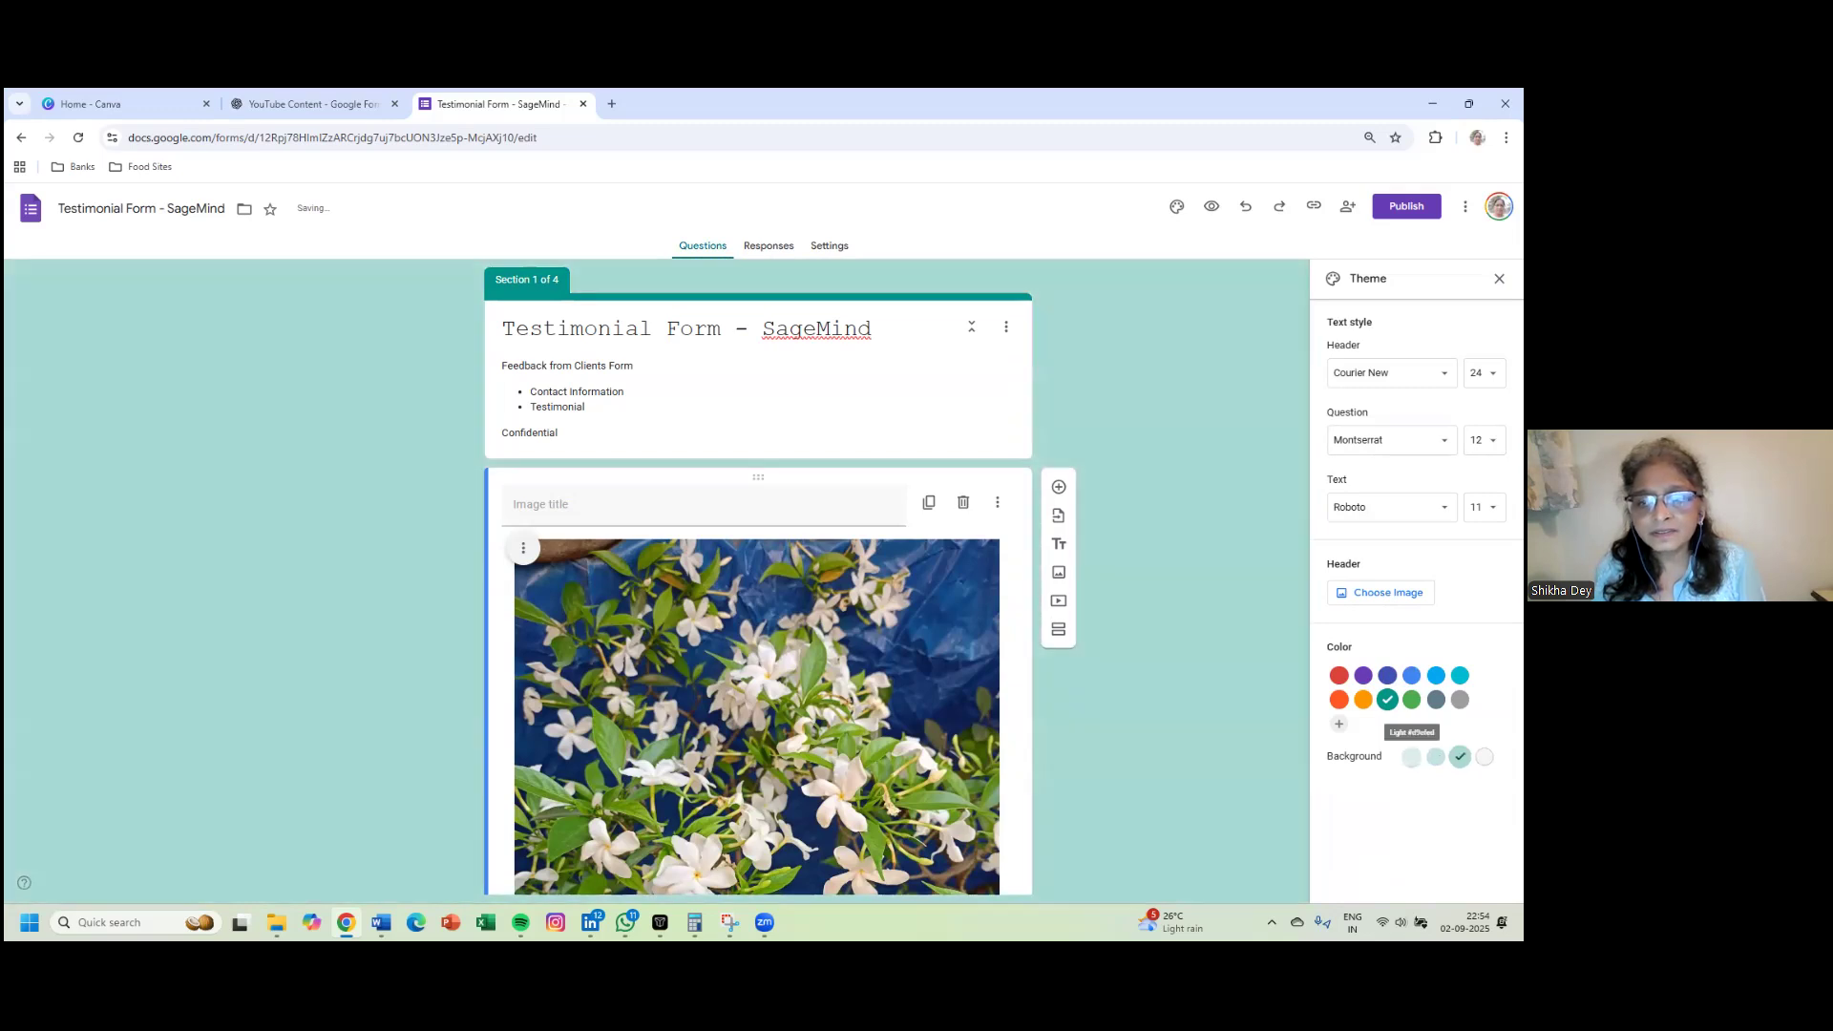
click(1411, 756)
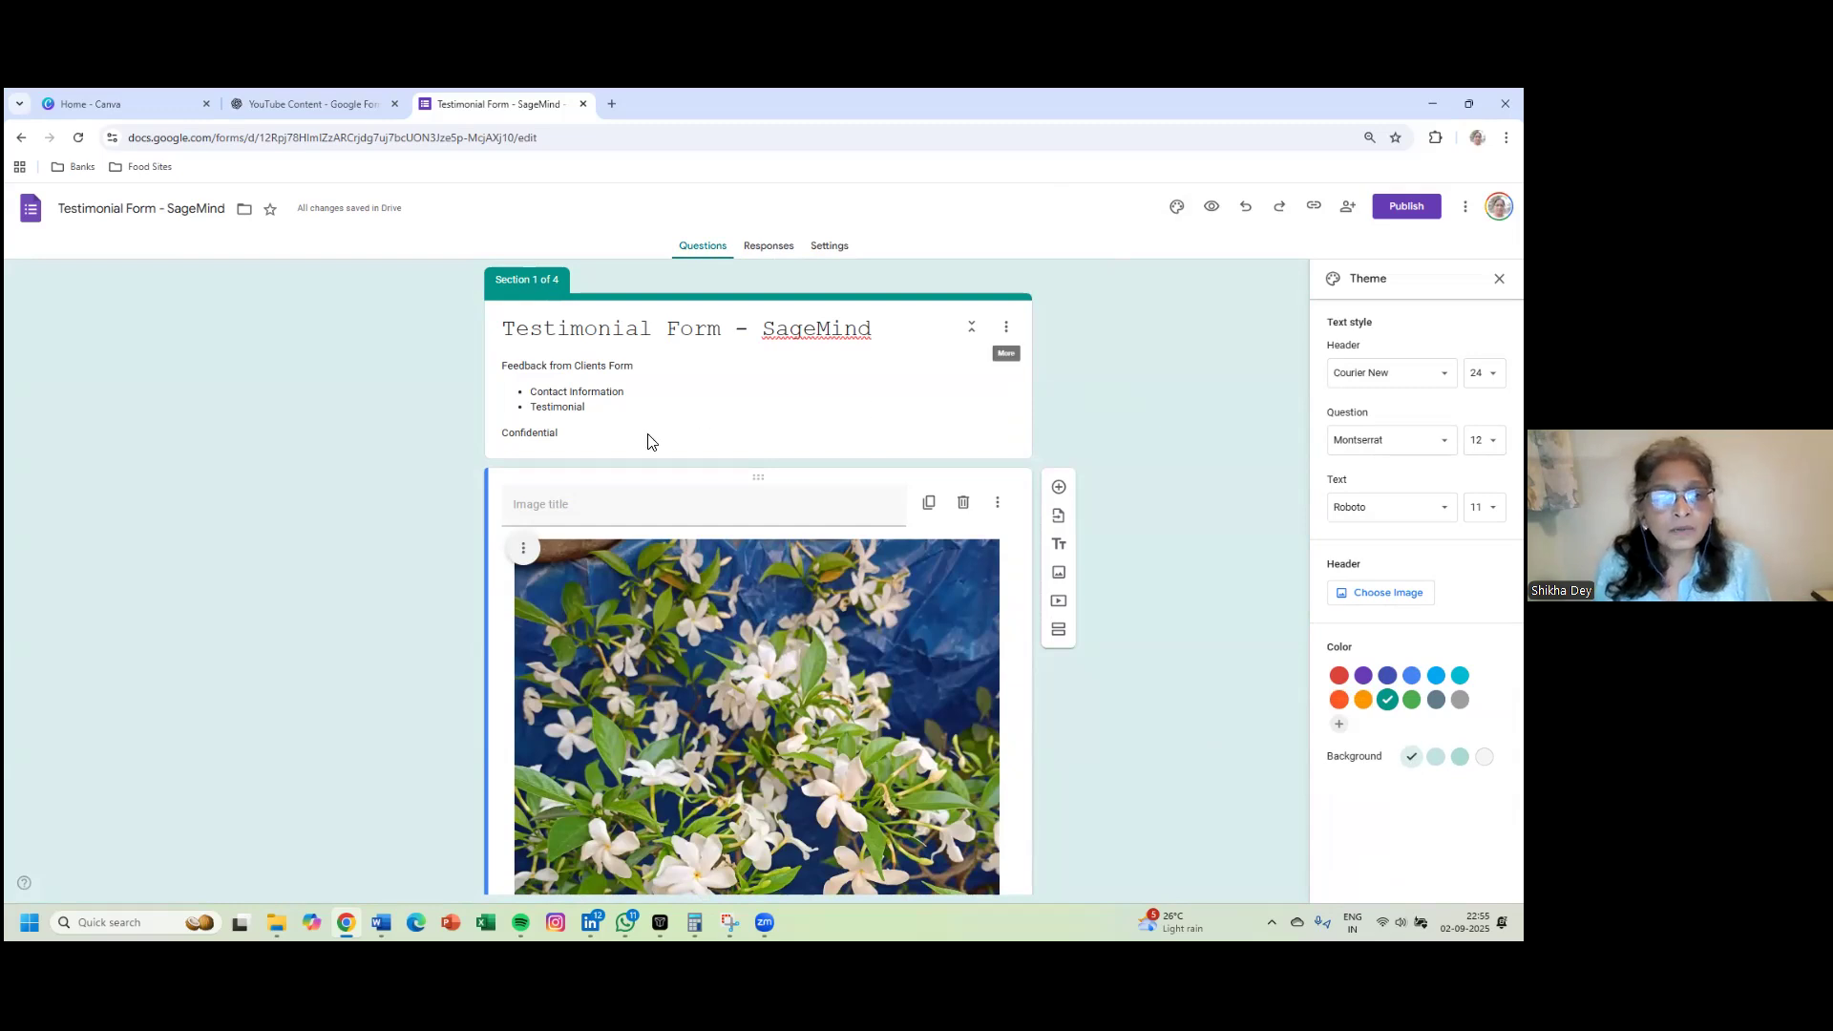
scroll(353, 477, down, 20)
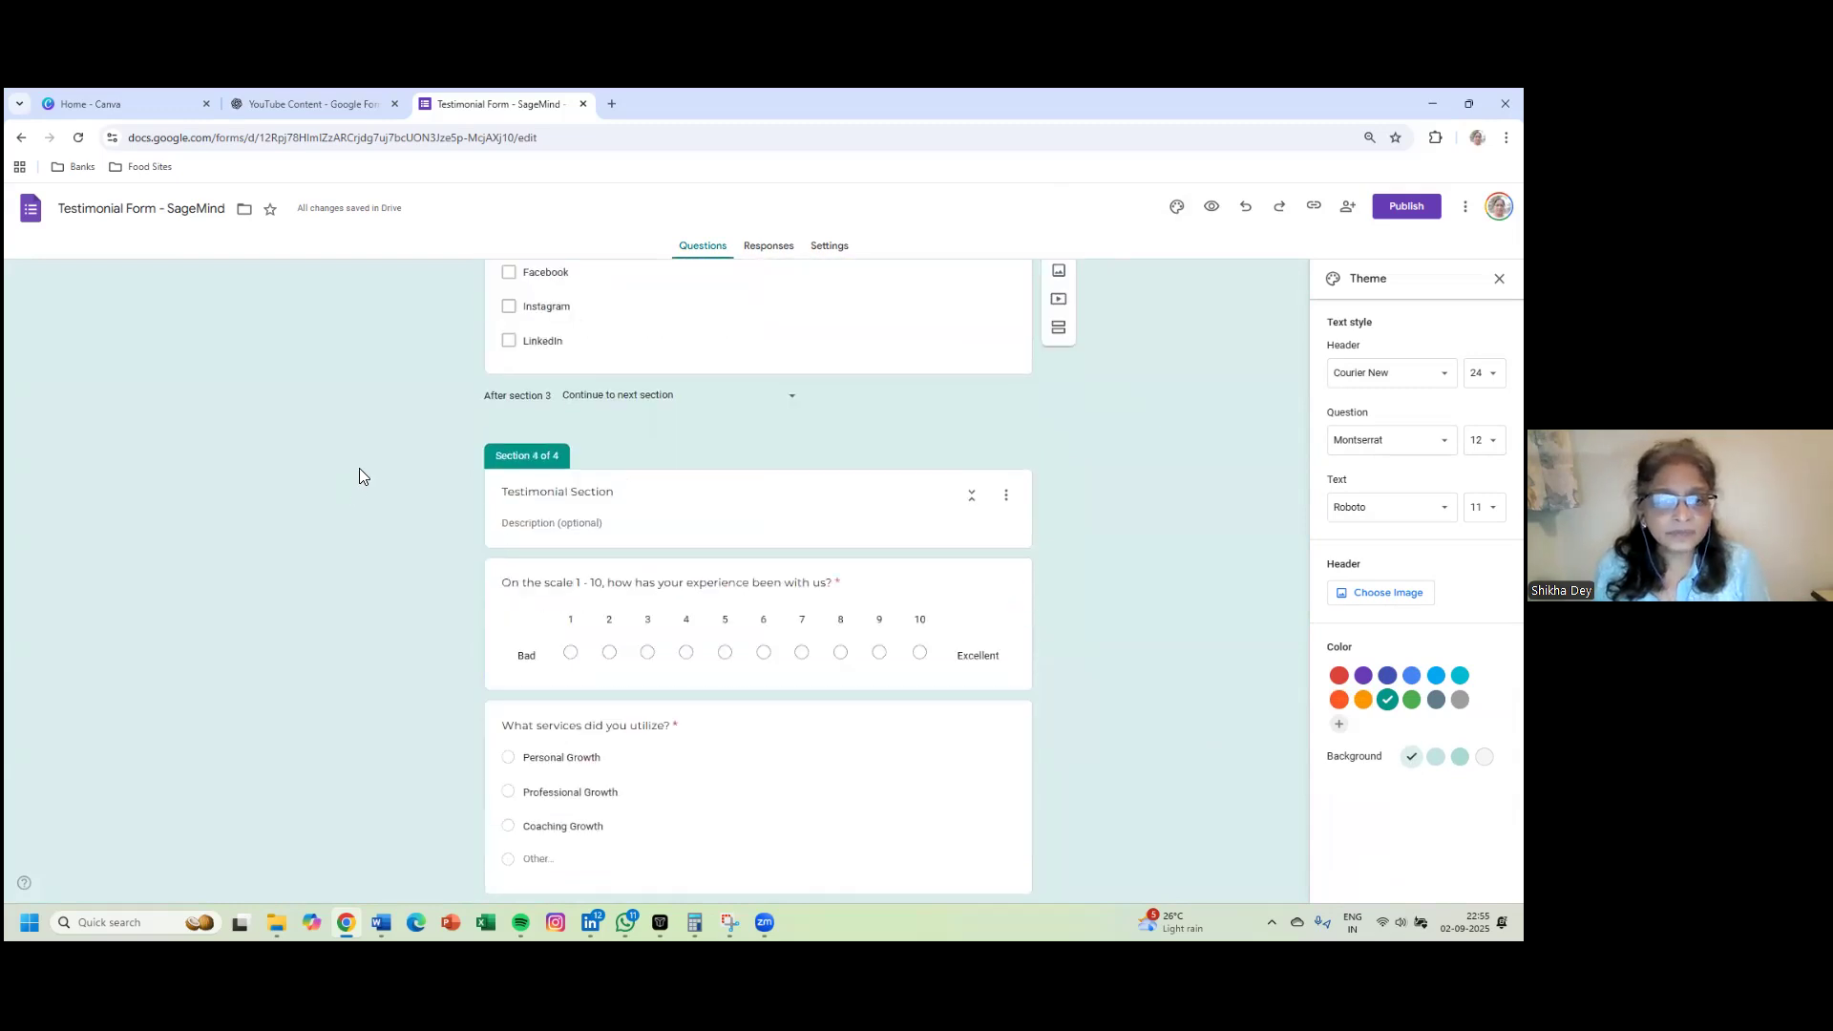
scroll(359, 467, down, 10)
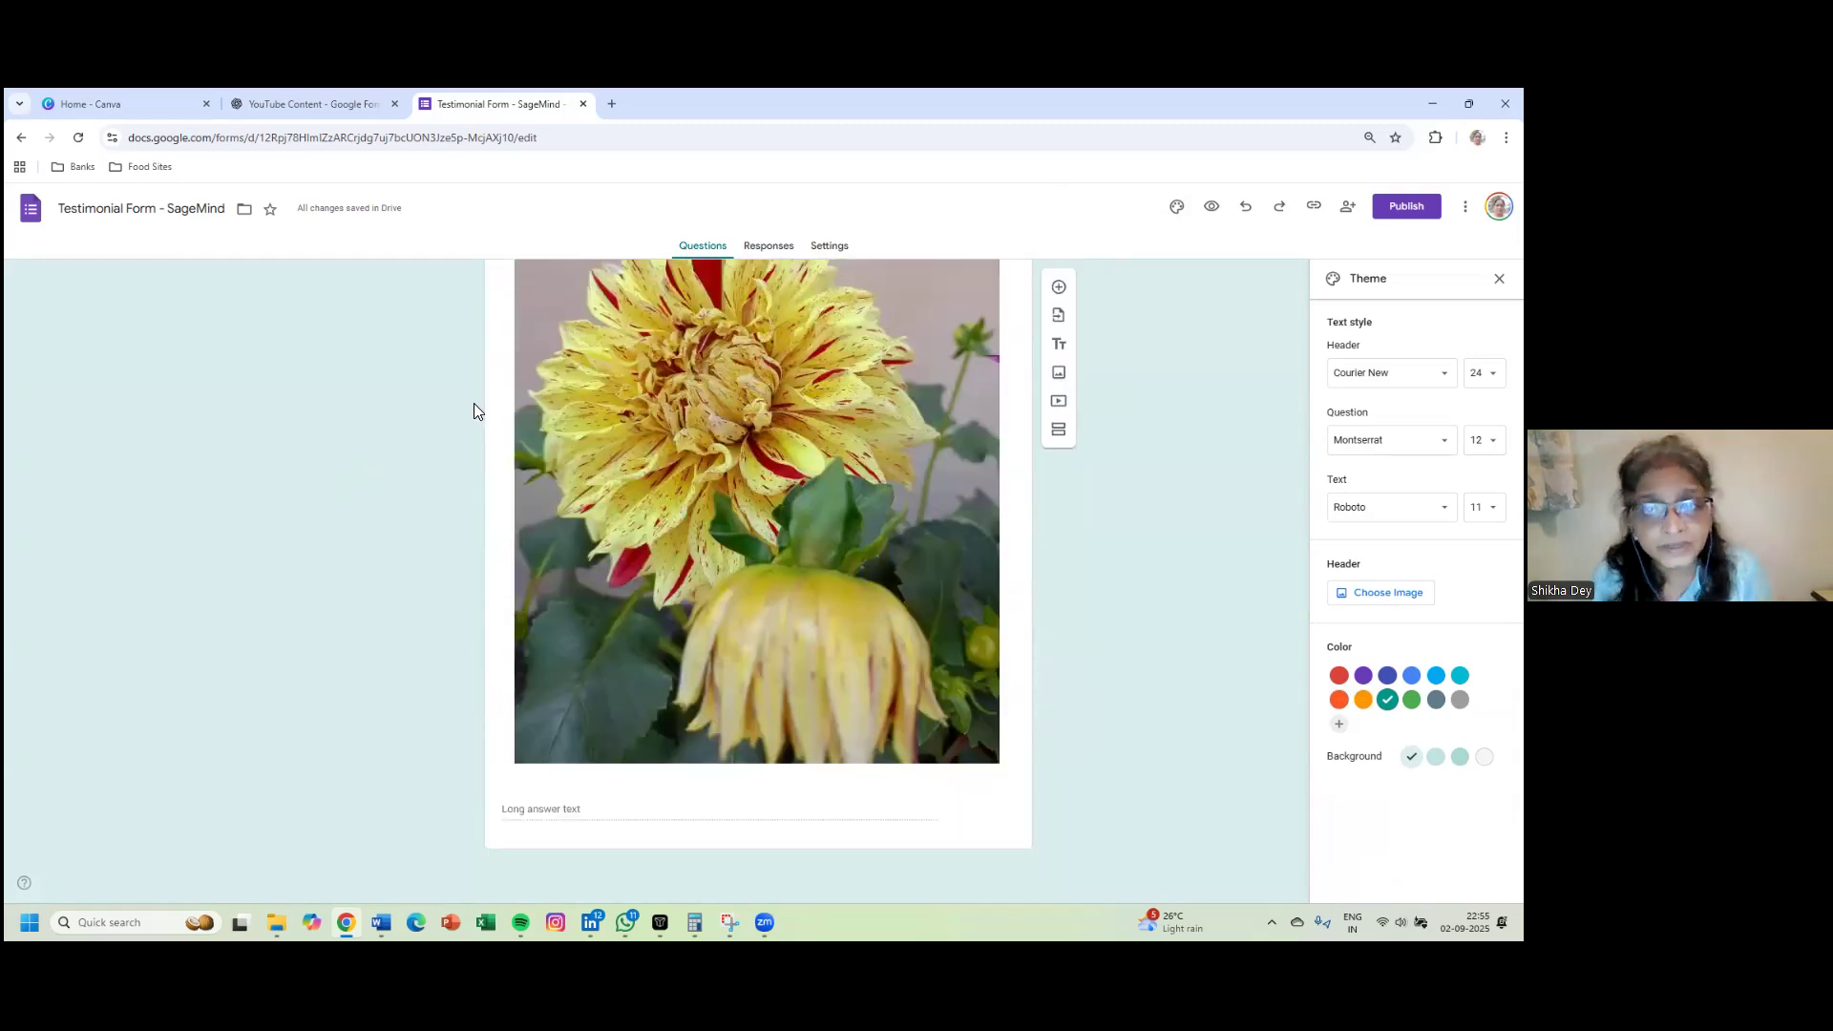
scroll(477, 406, up, 20)
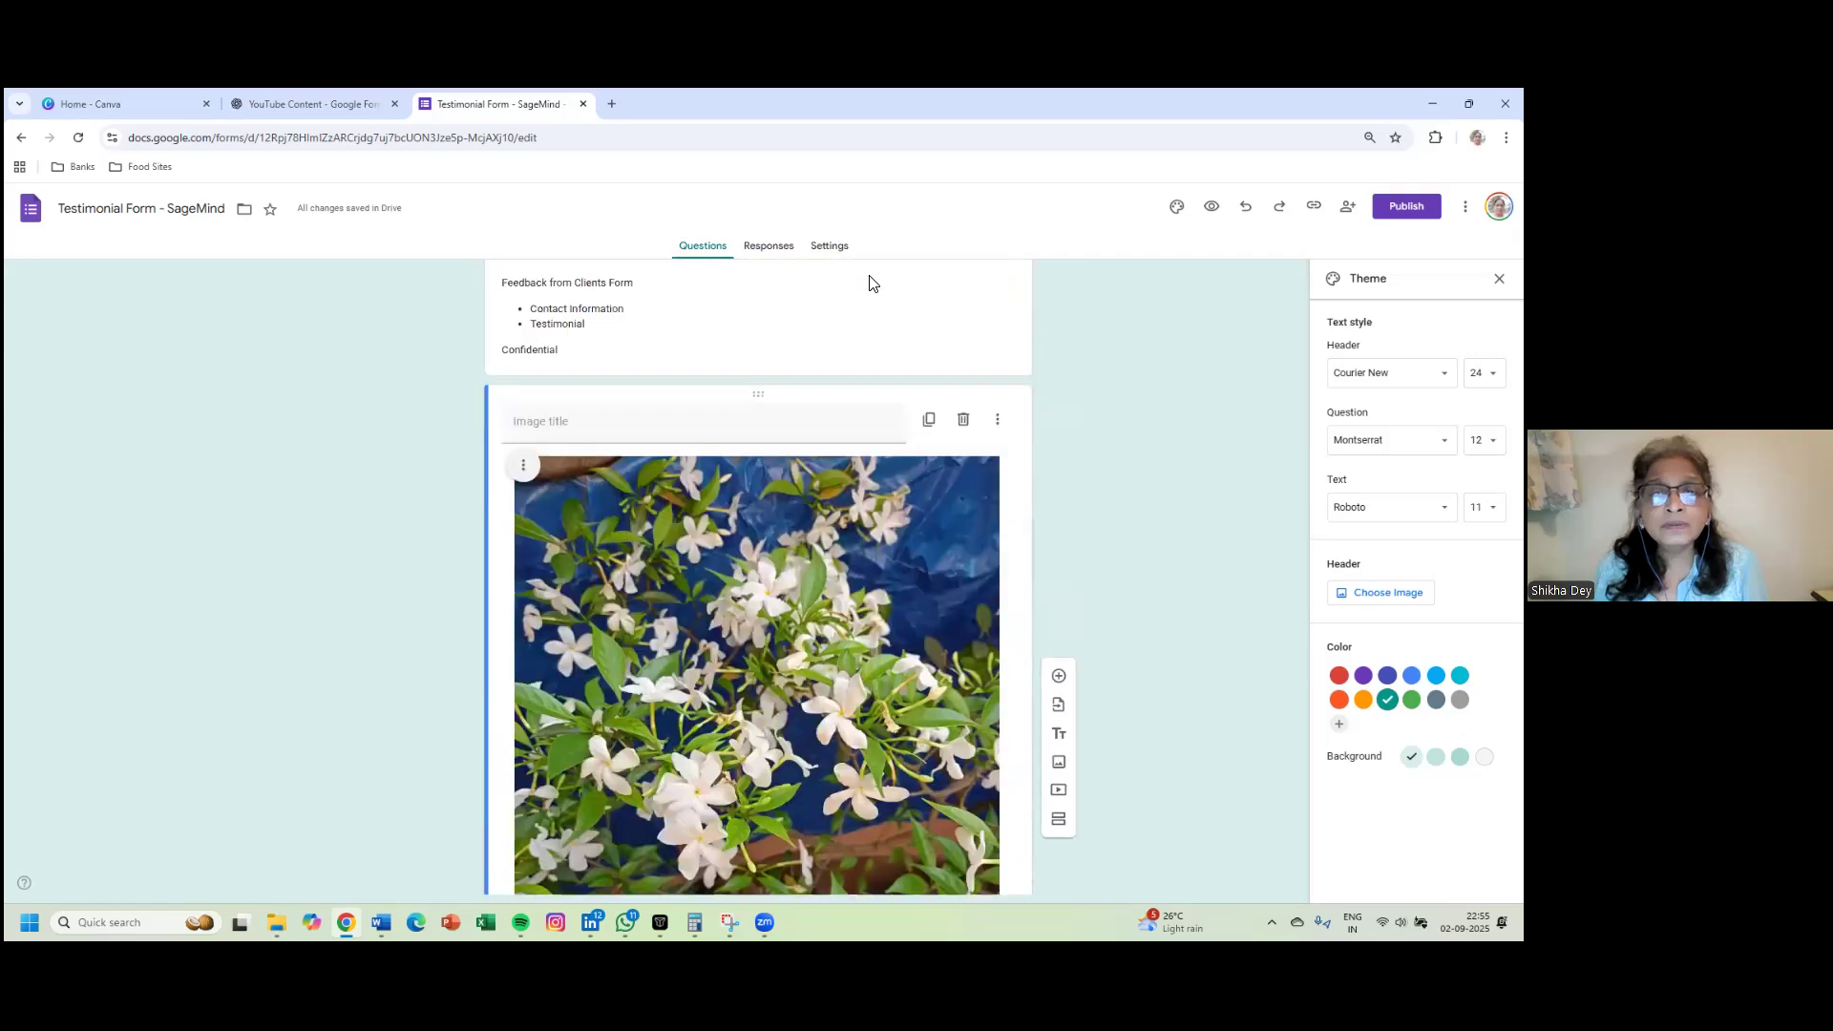
scroll(869, 282, up, 1)
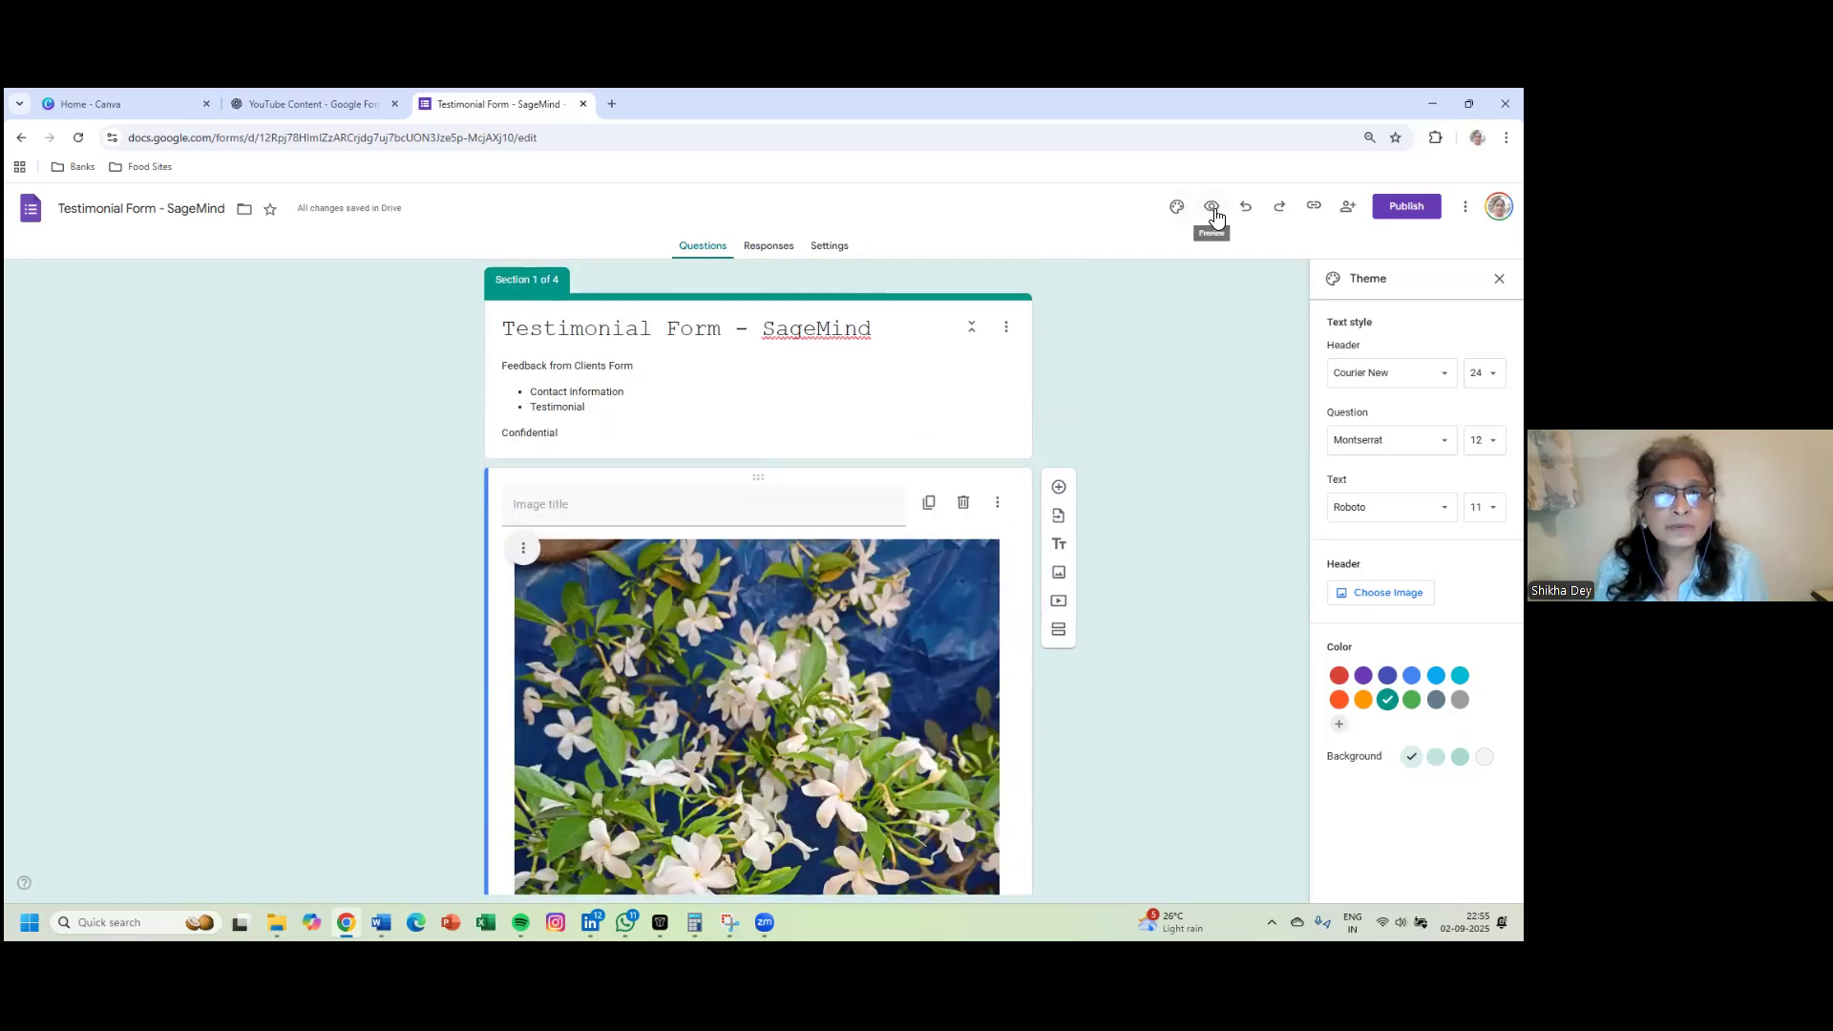
- Preview the form, confirm blank Personal Information fields trigger the required error, then return to editing
click(1213, 210)
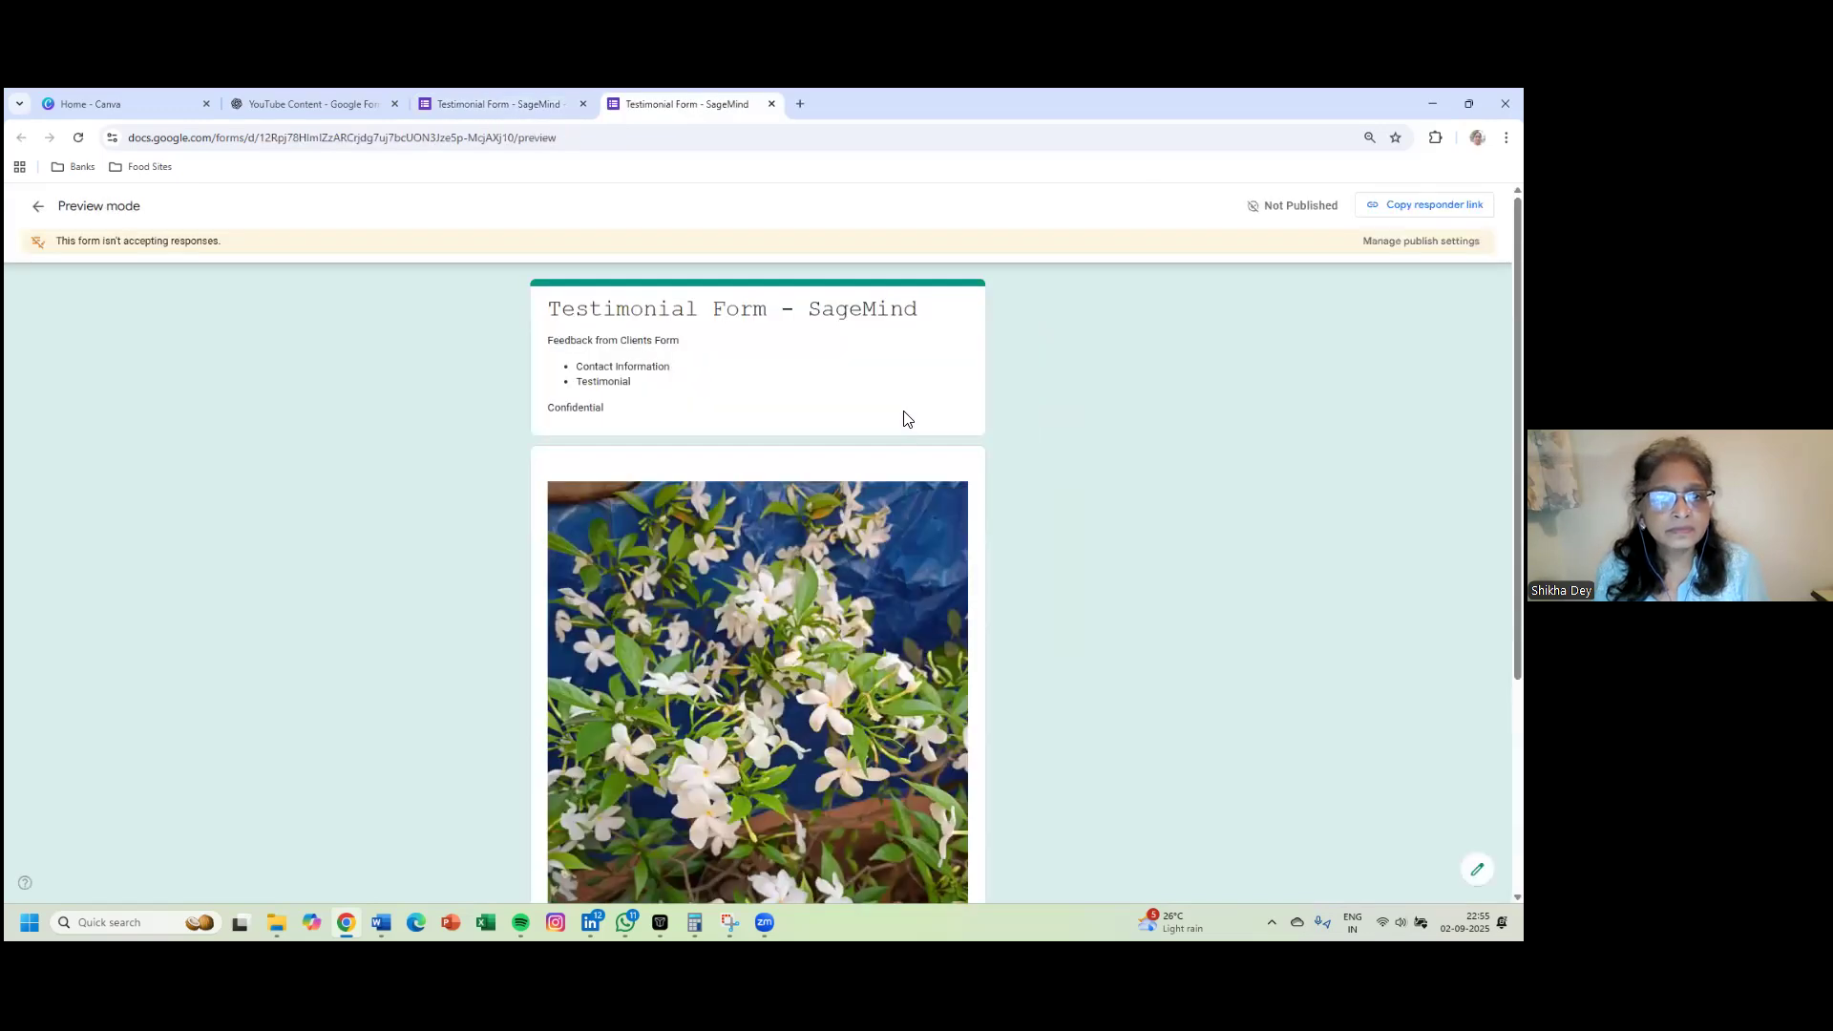
scroll(906, 419, down, 3)
scroll(907, 412, up, 3)
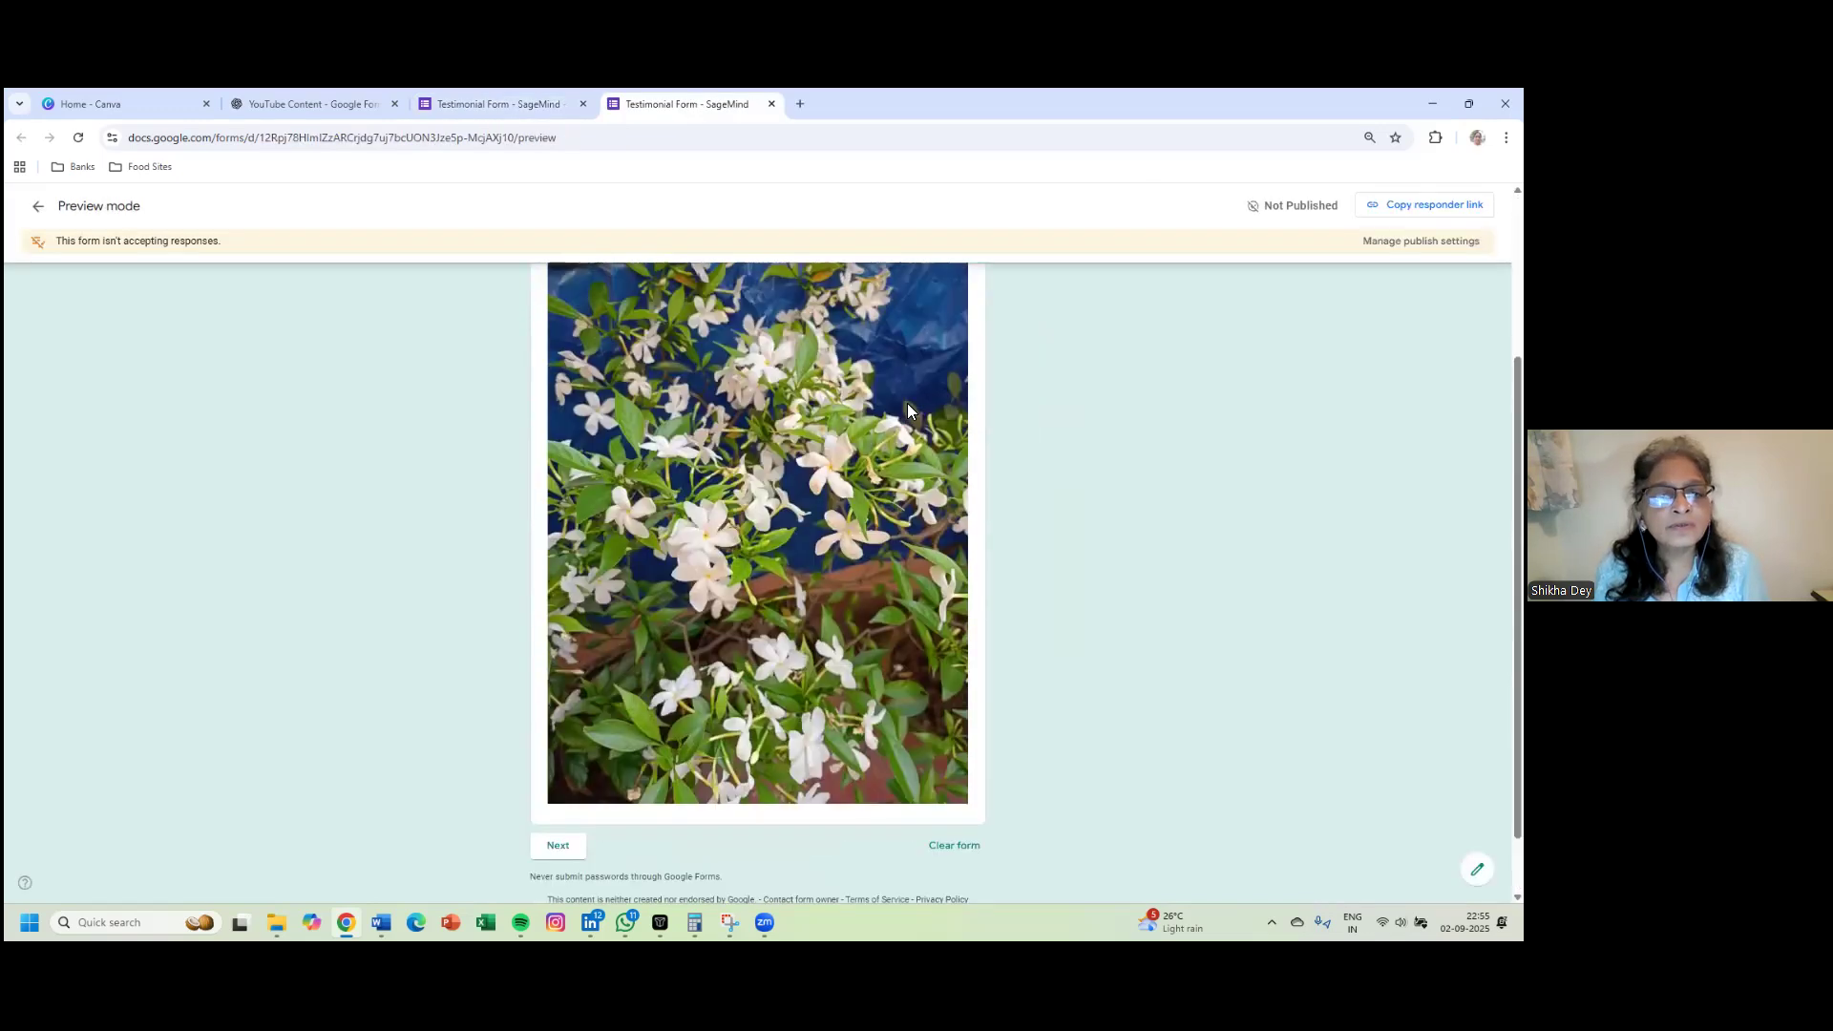
scroll(914, 399, down, 2)
scroll(913, 407, up, 2)
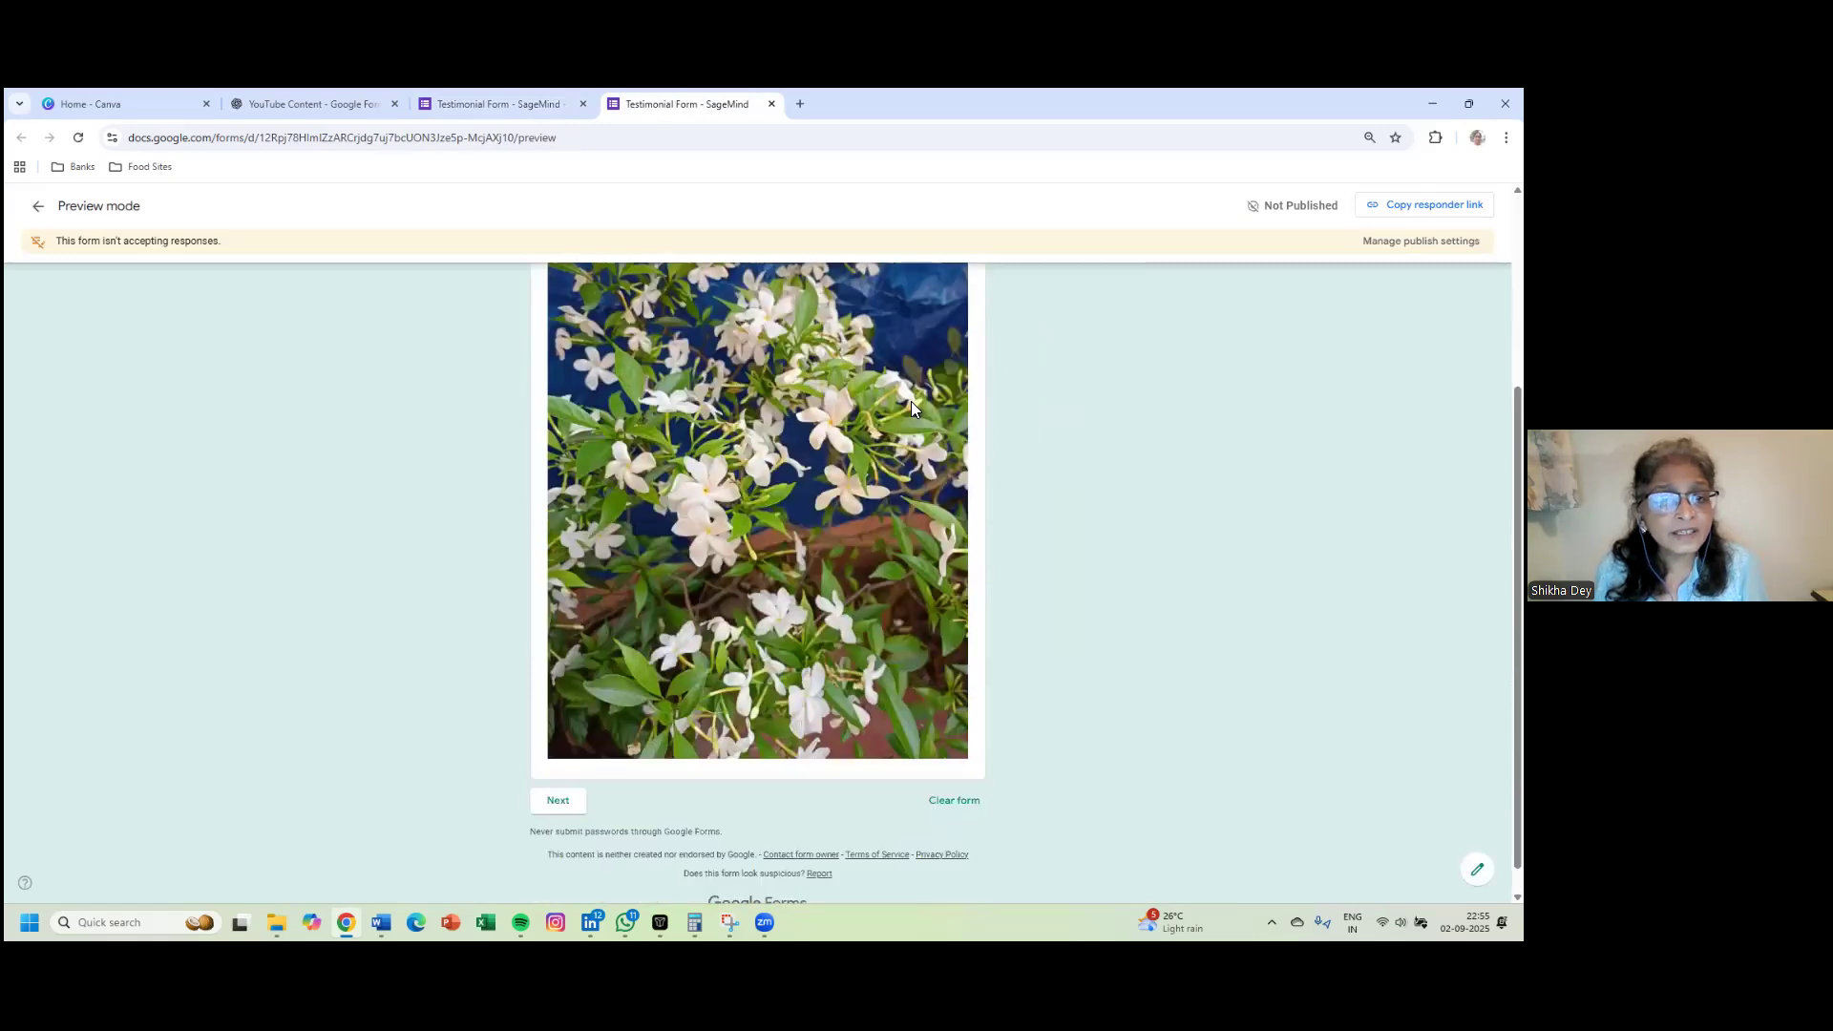
scroll(911, 409, down, 1)
scroll(910, 408, up, 4)
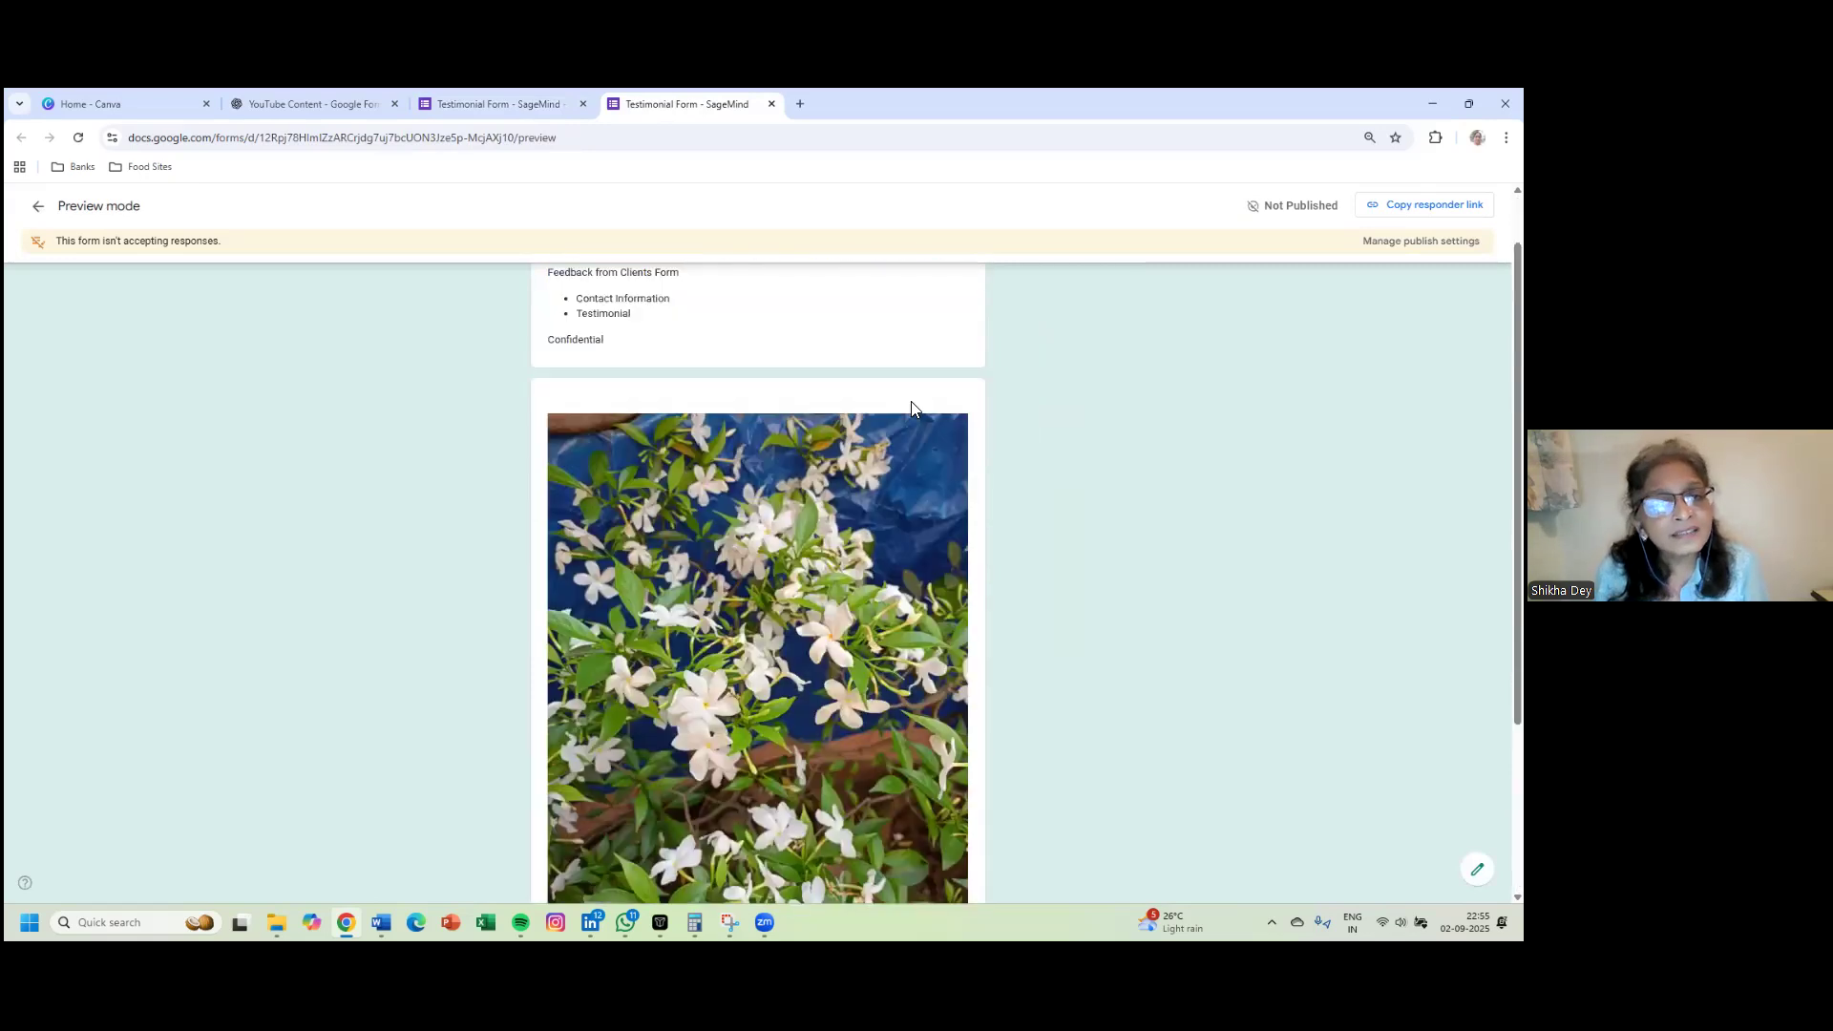
scroll(909, 403, down, 4)
click(552, 770)
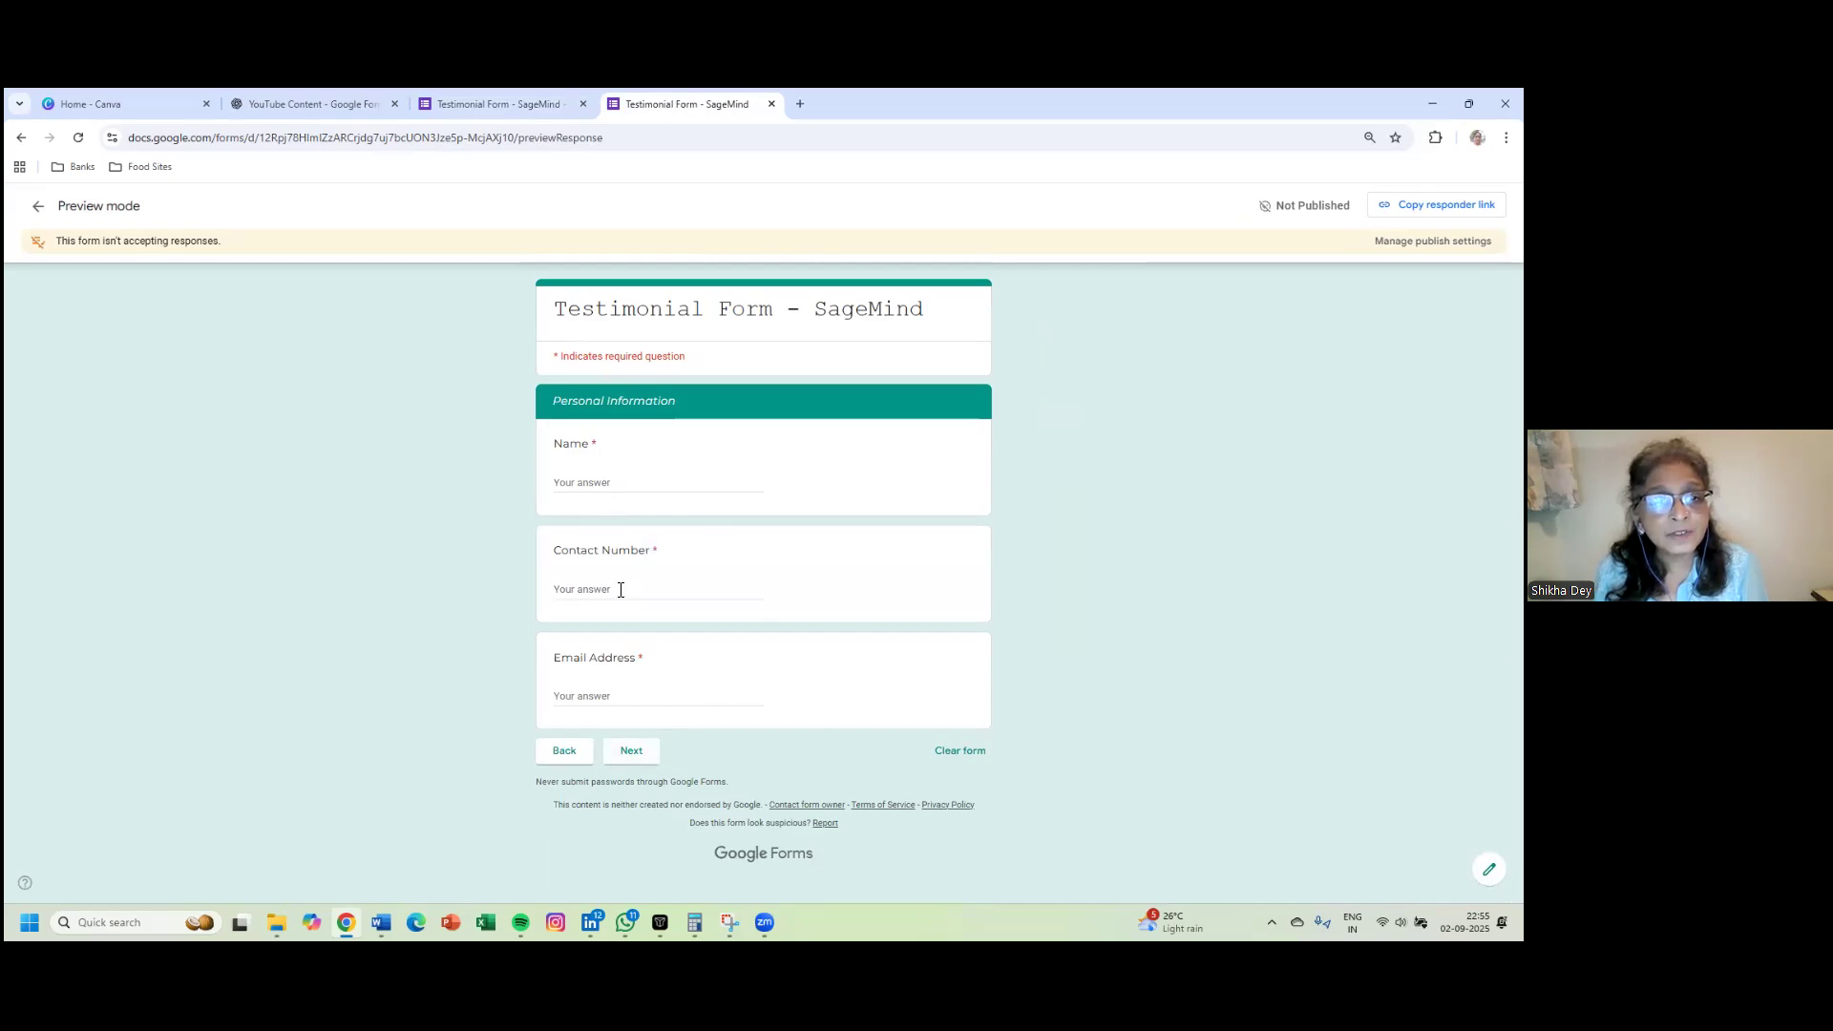
click(636, 760)
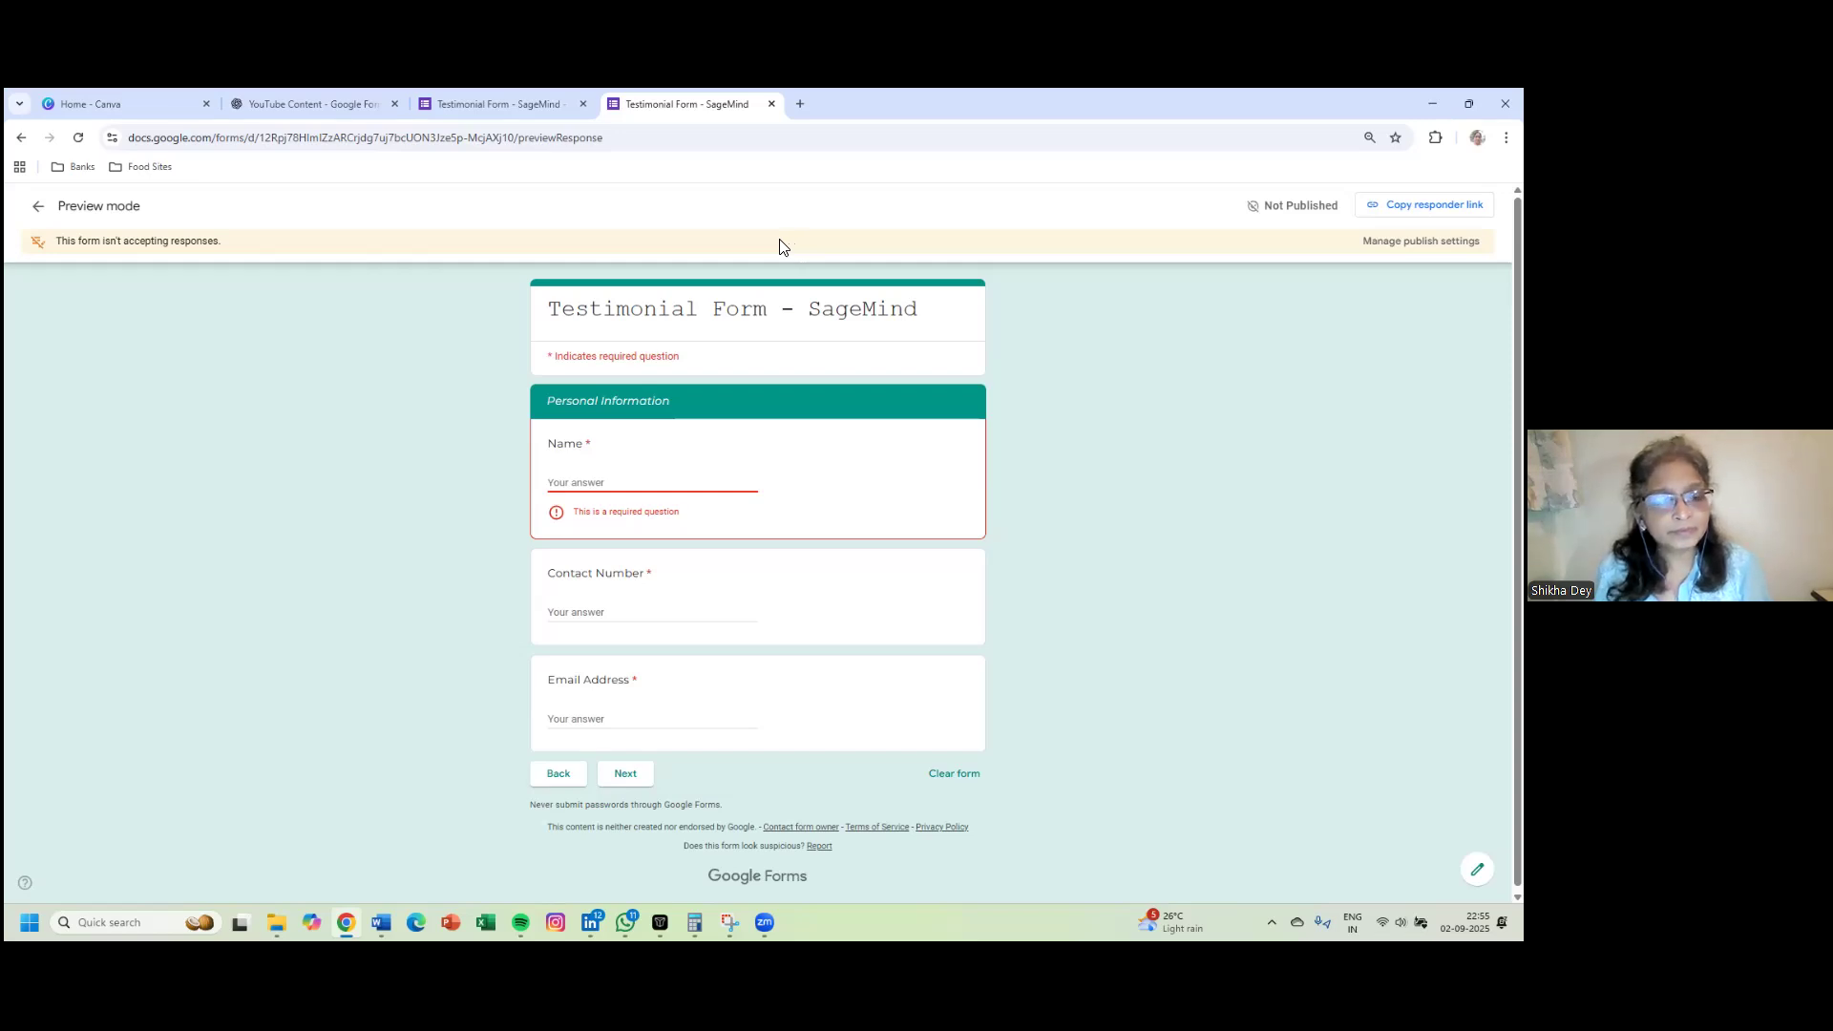
click(38, 210)
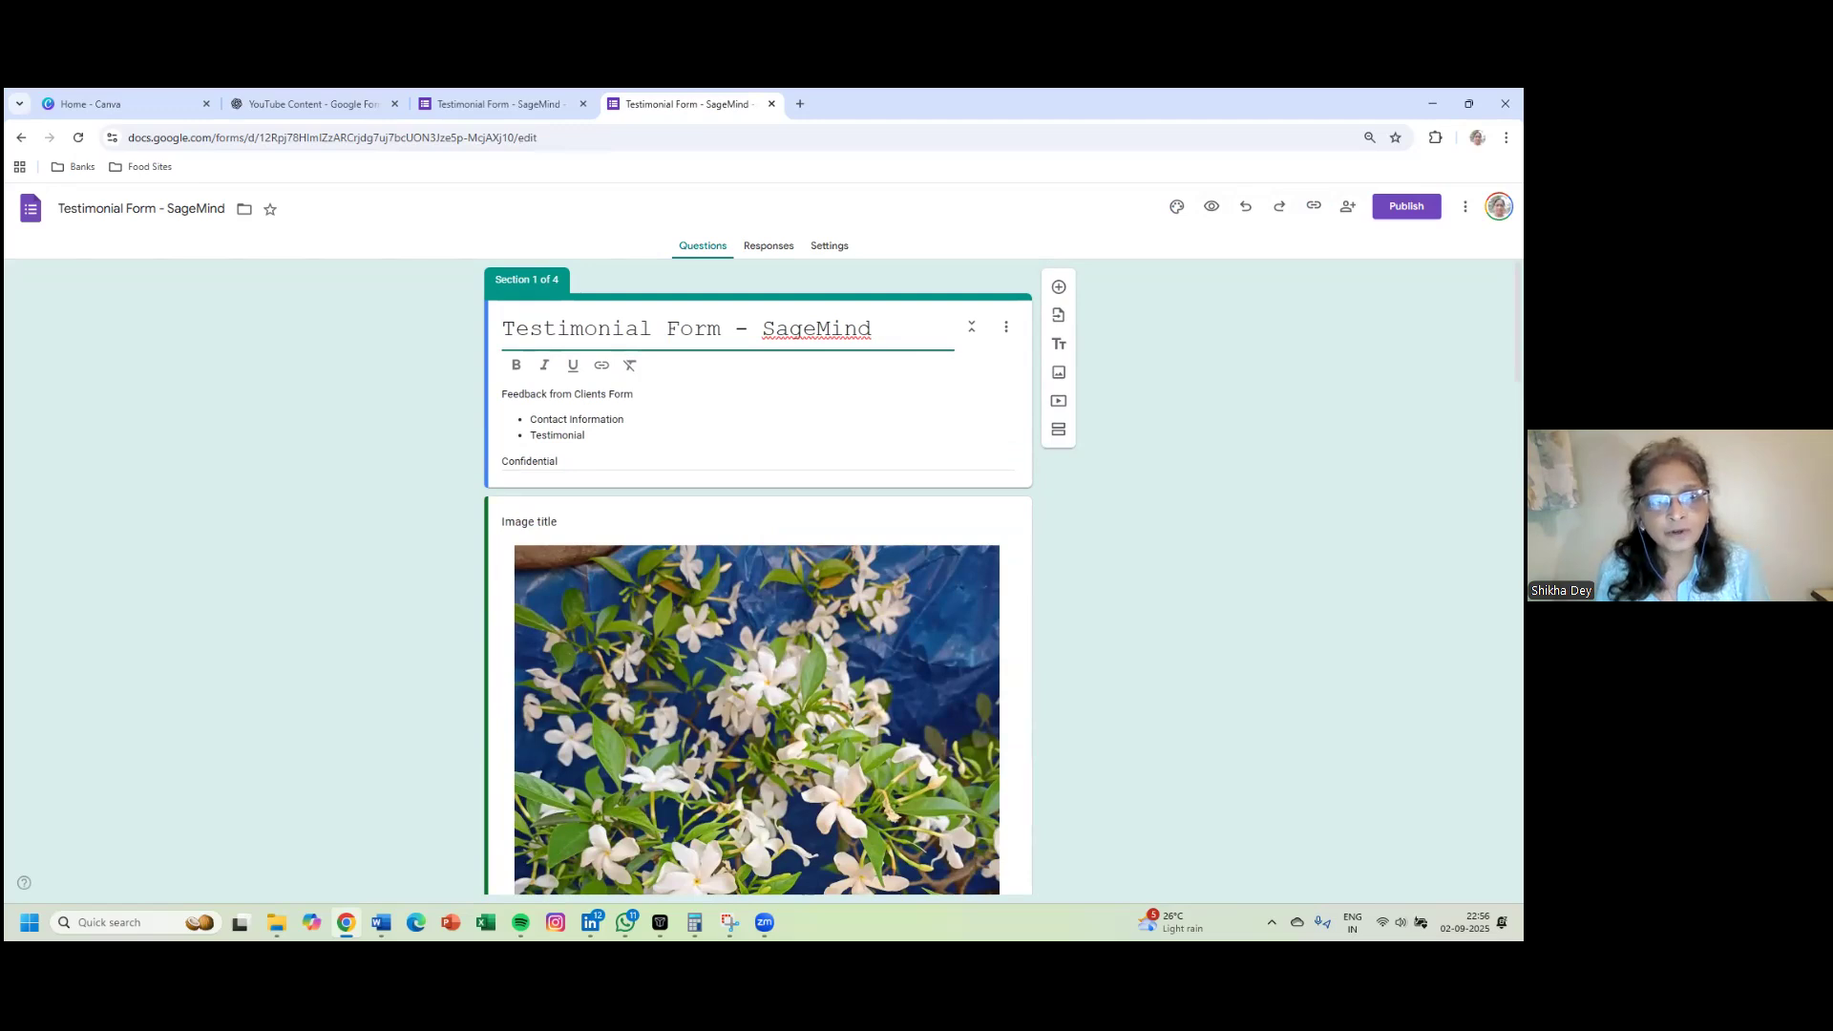
- Begin publishing, keeping editor access restricted and responder access open to anyone with the link
click(1406, 207)
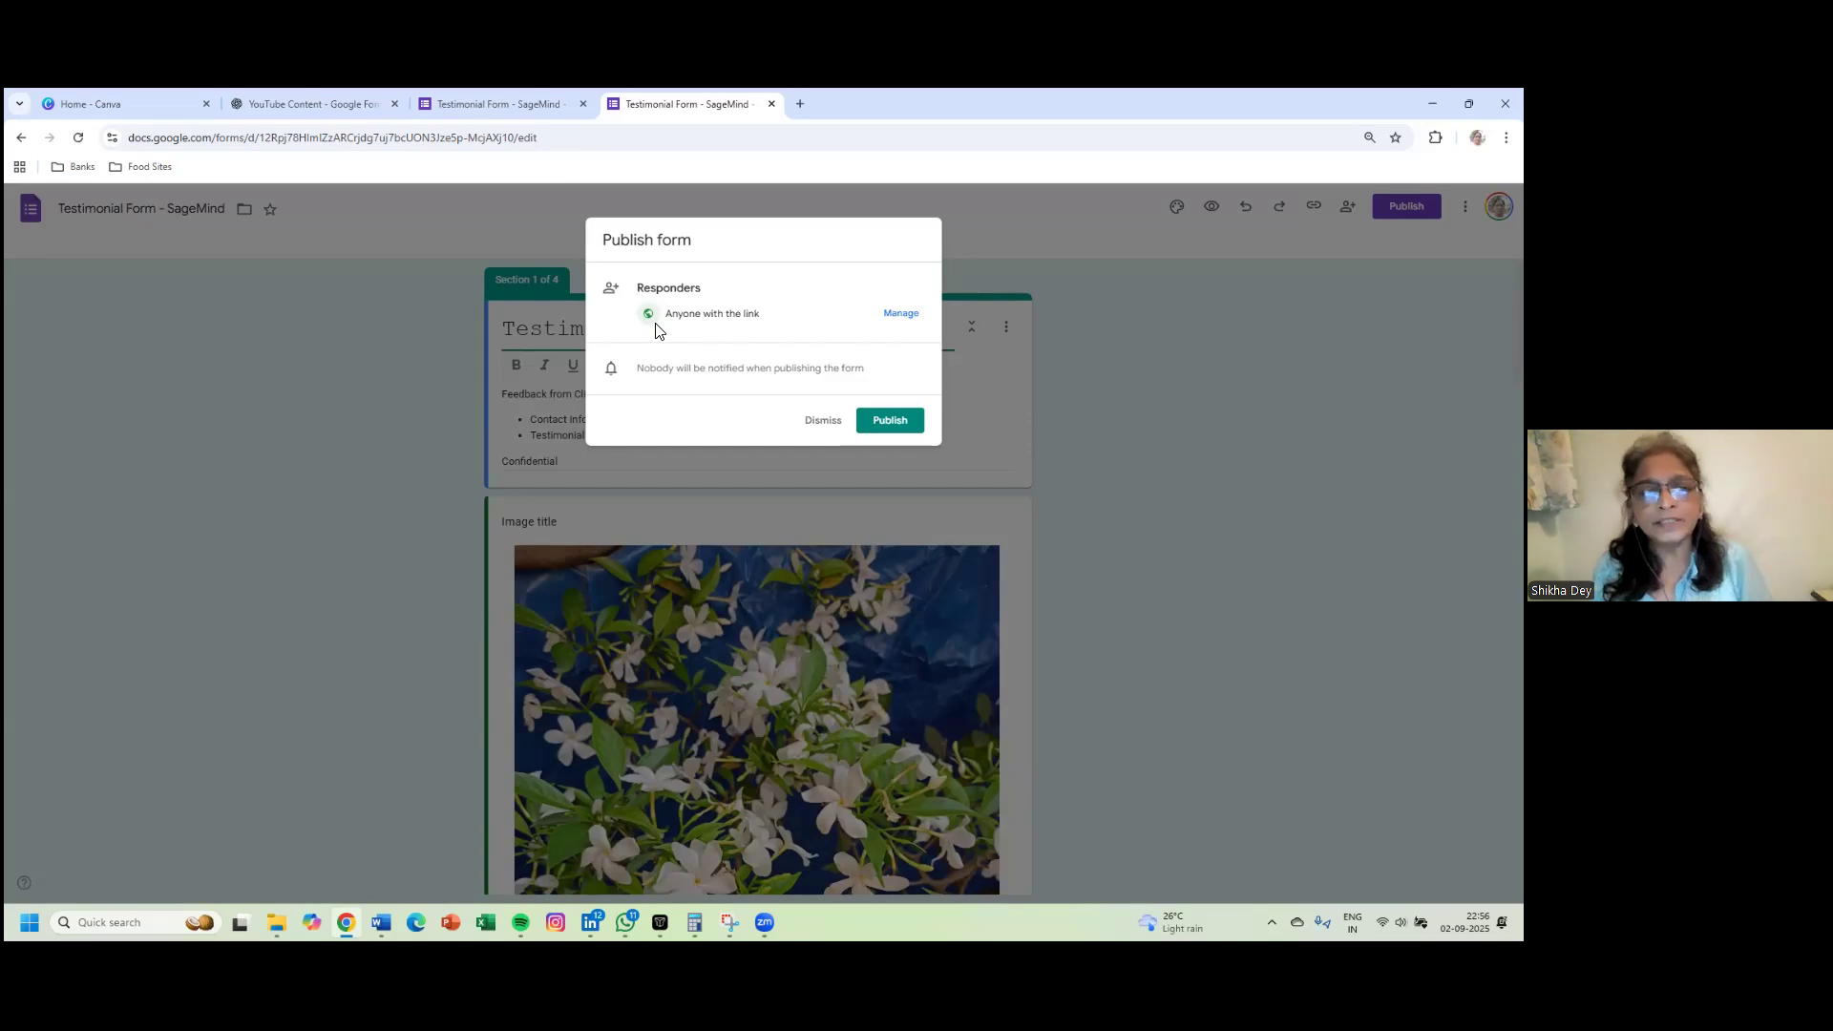
click(897, 318)
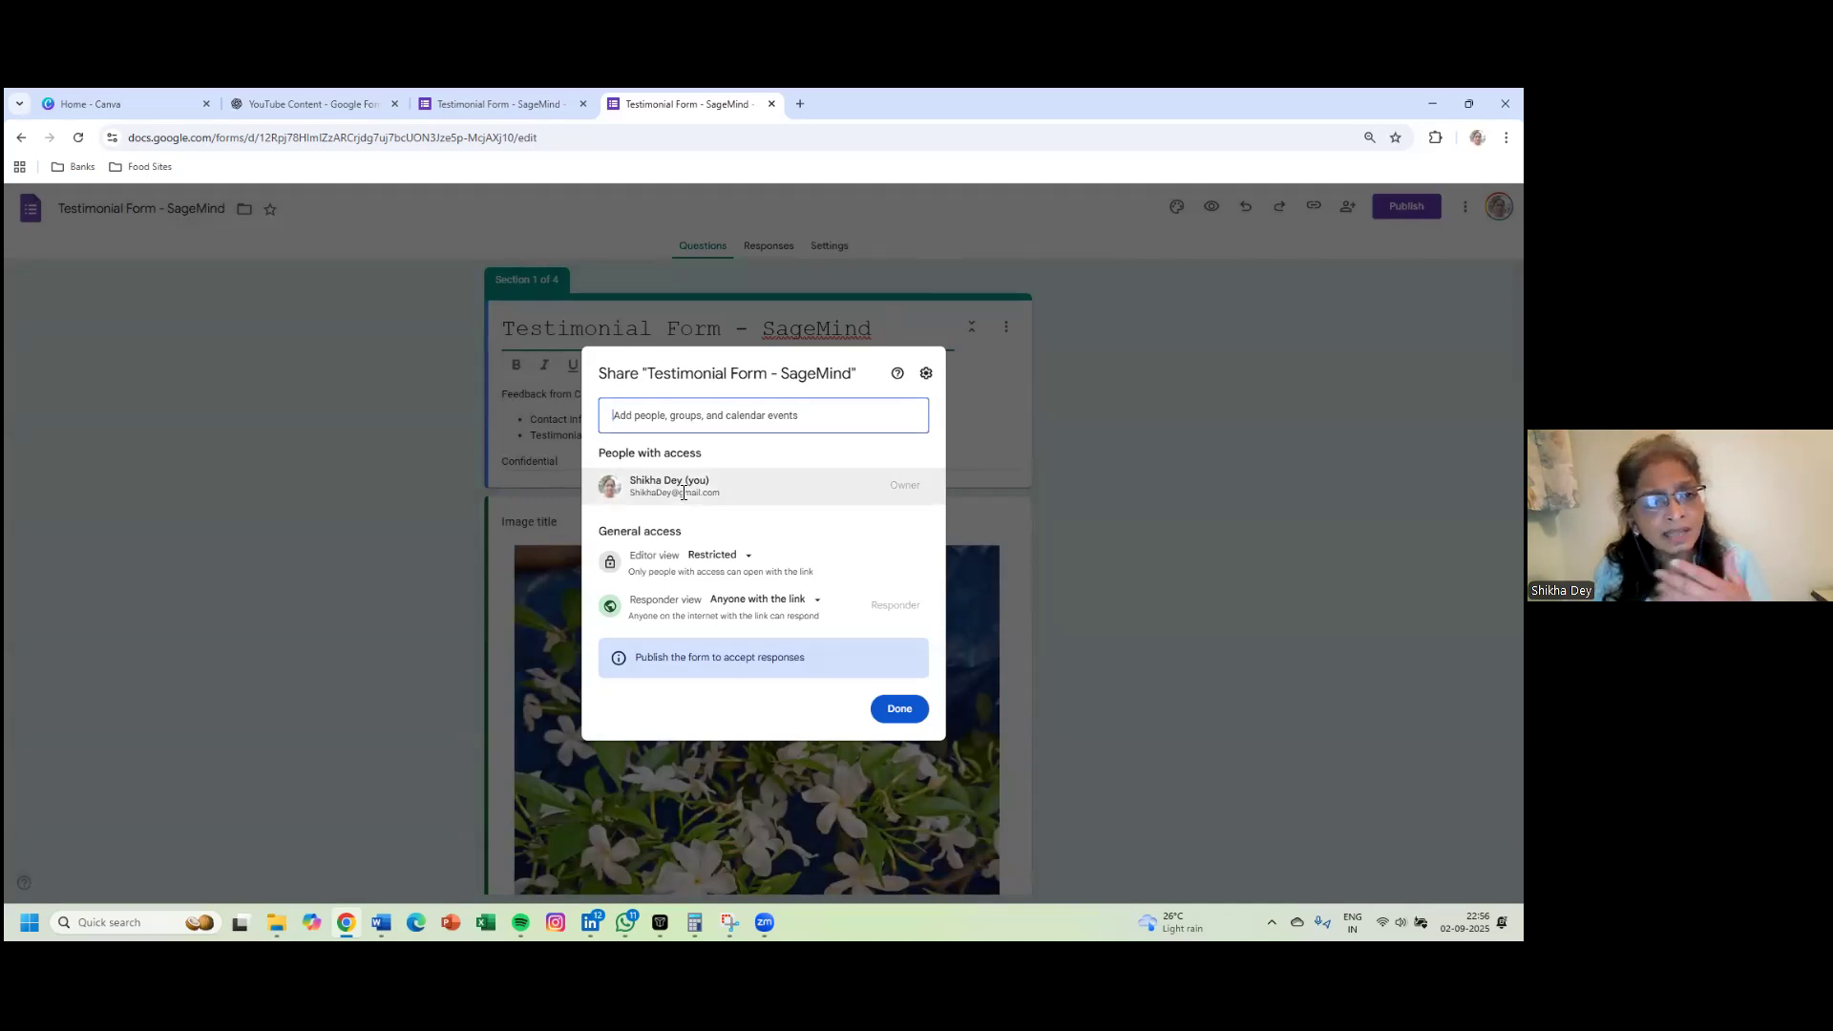
mouse_move(684, 490)
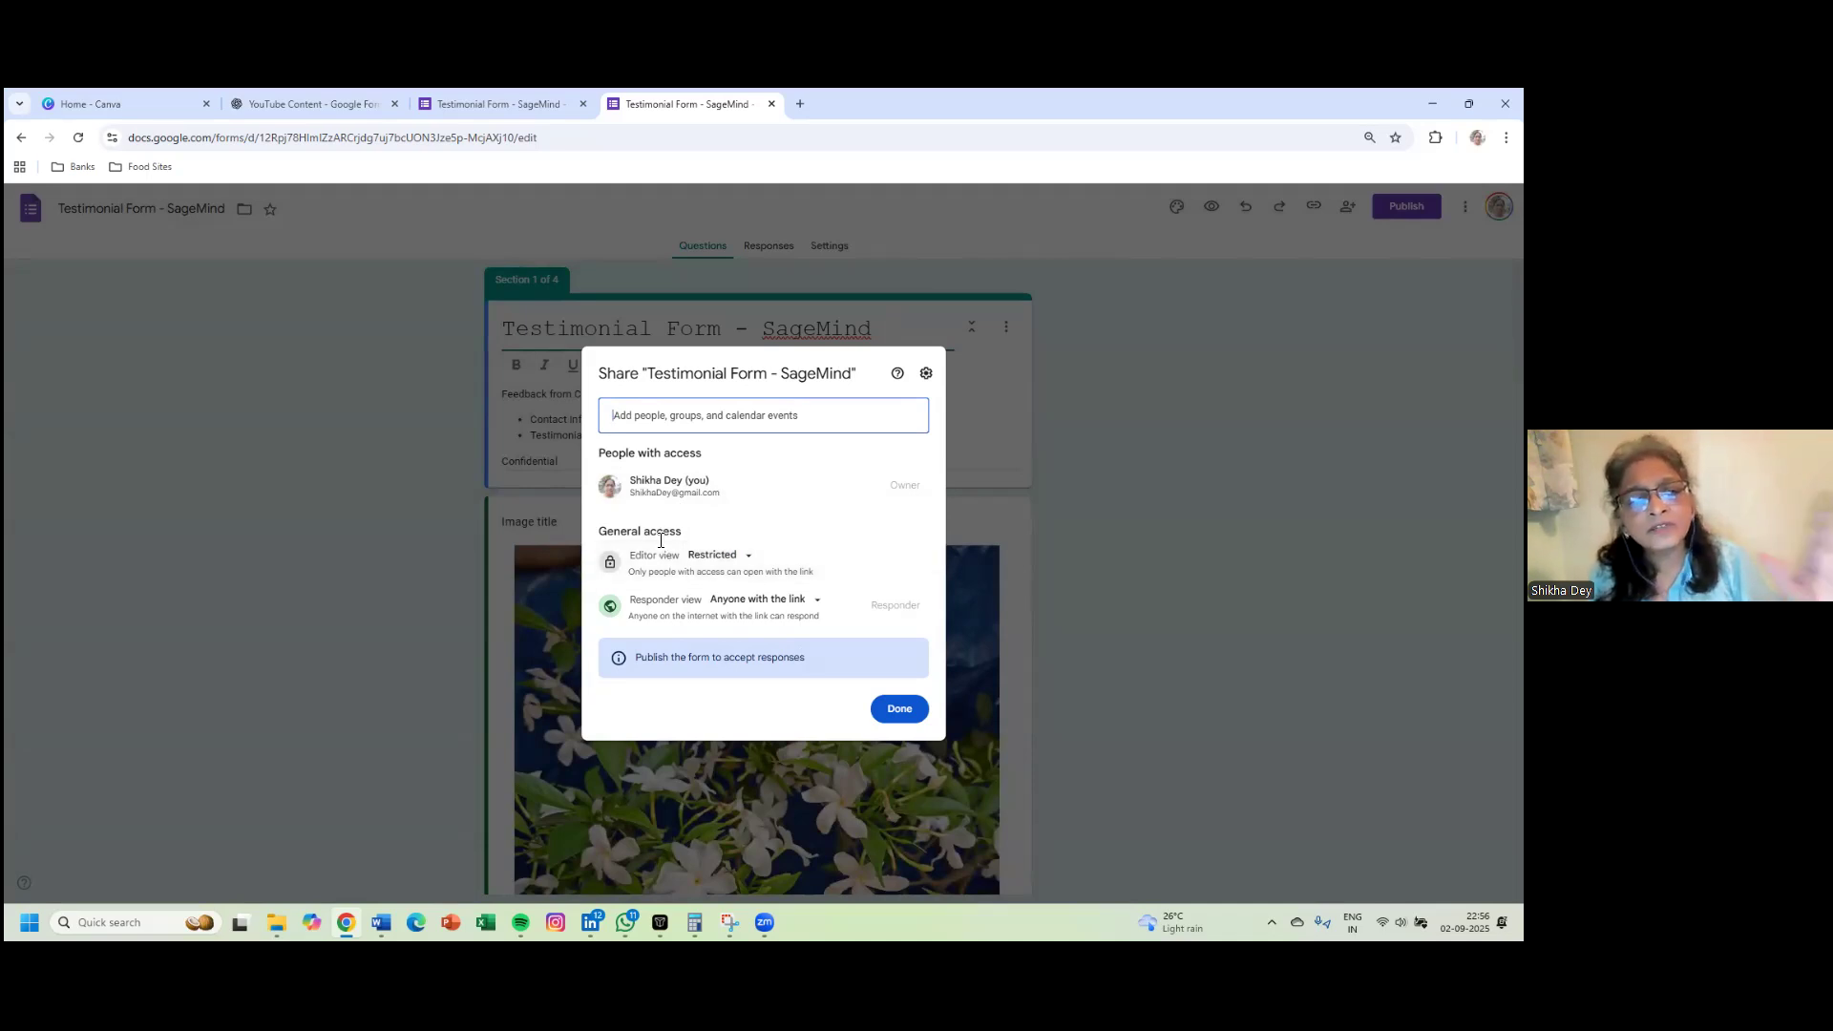
click(731, 557)
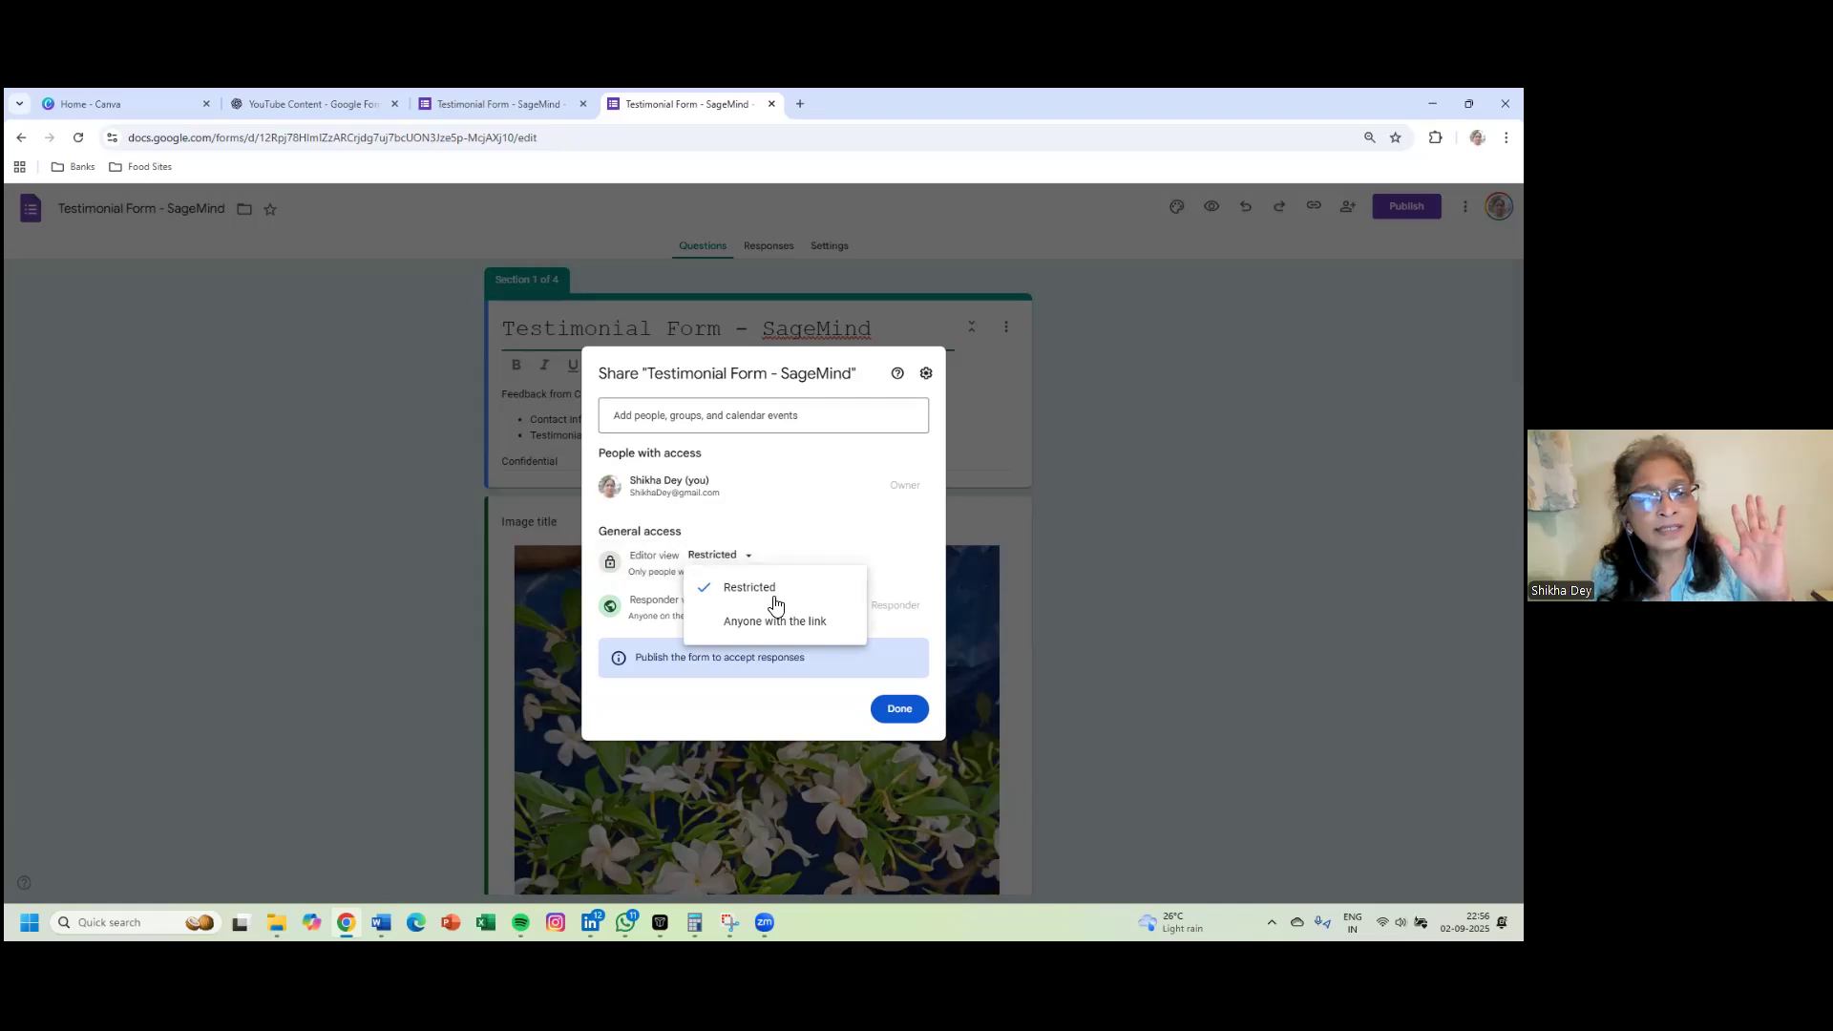
click(771, 594)
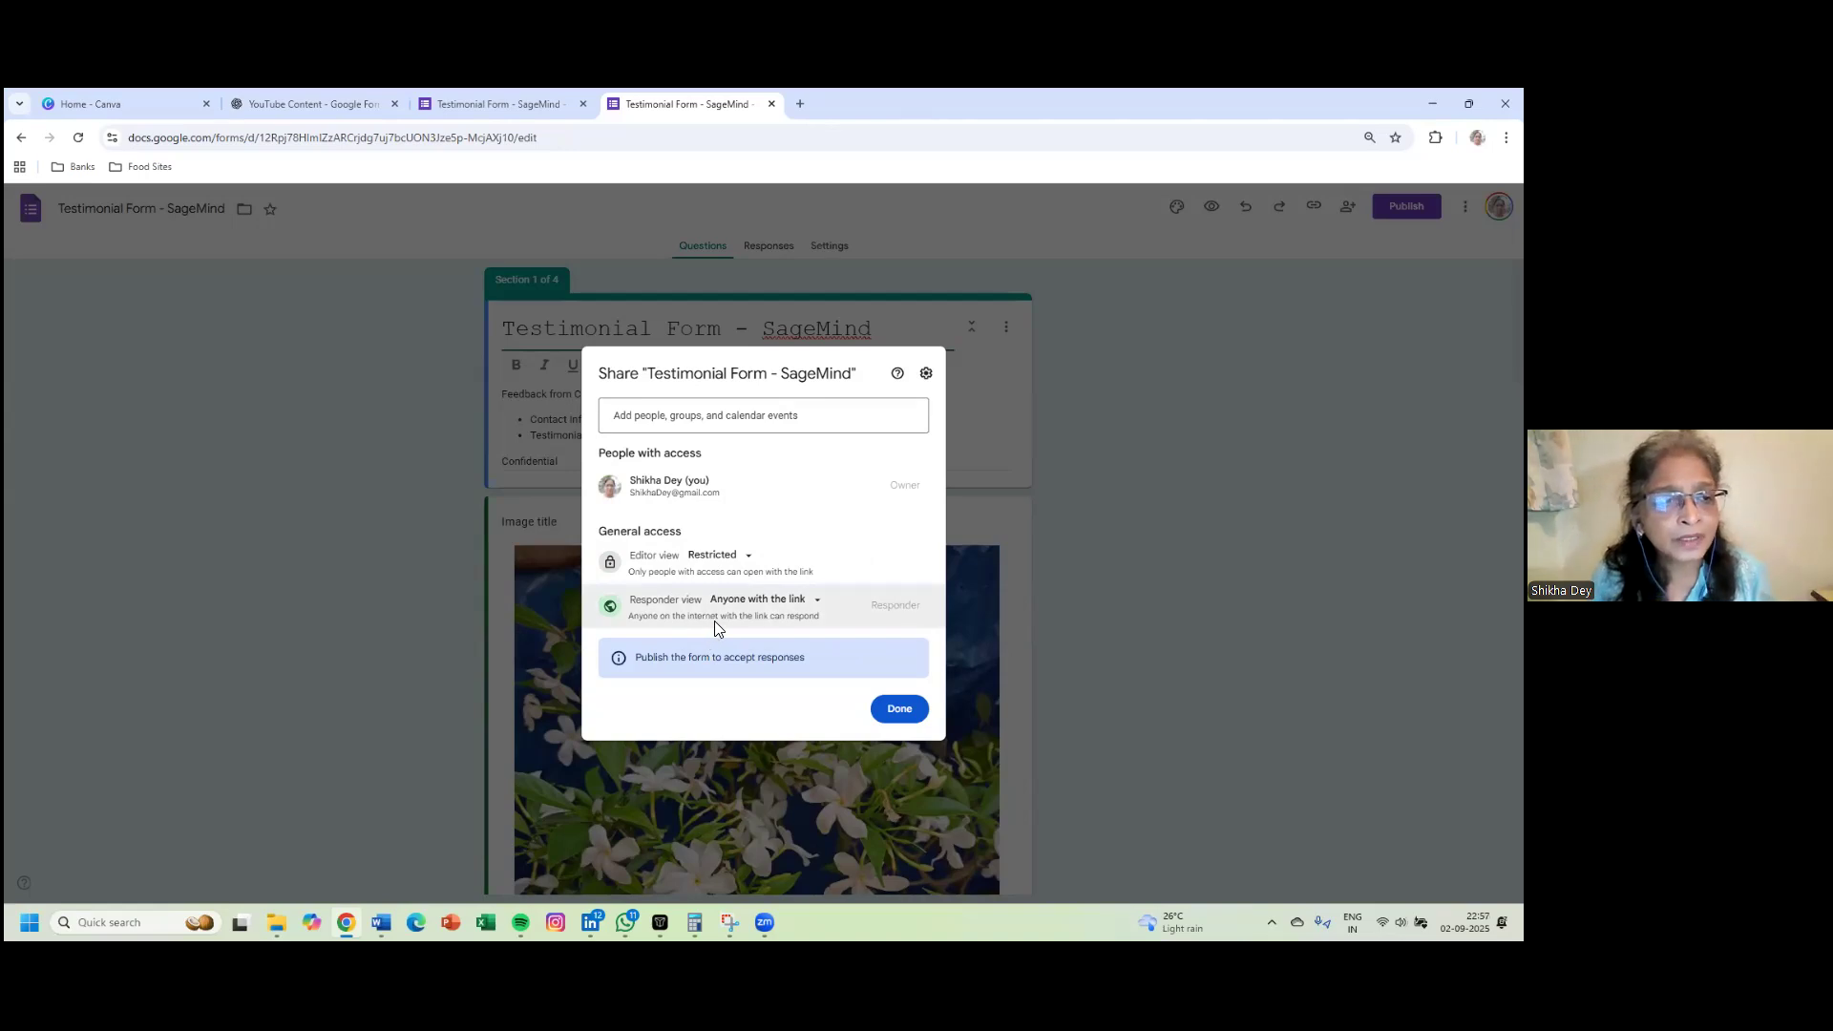
click(814, 601)
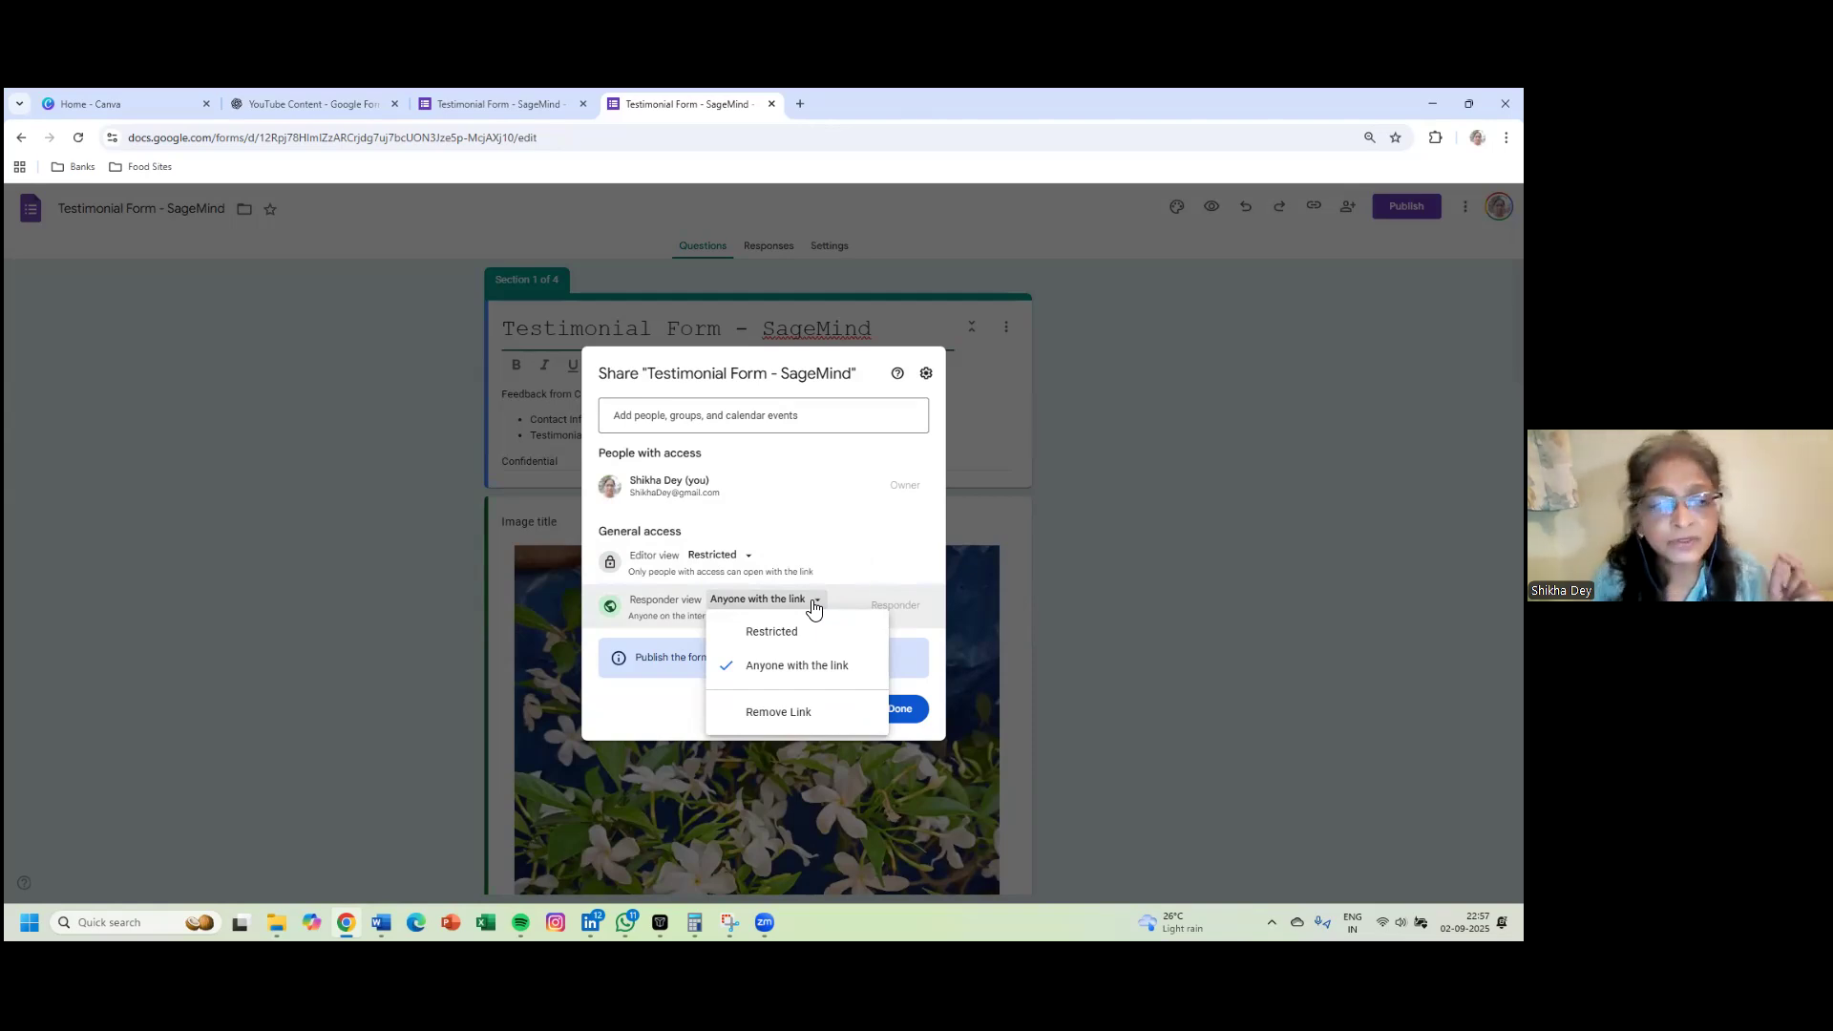
click(779, 668)
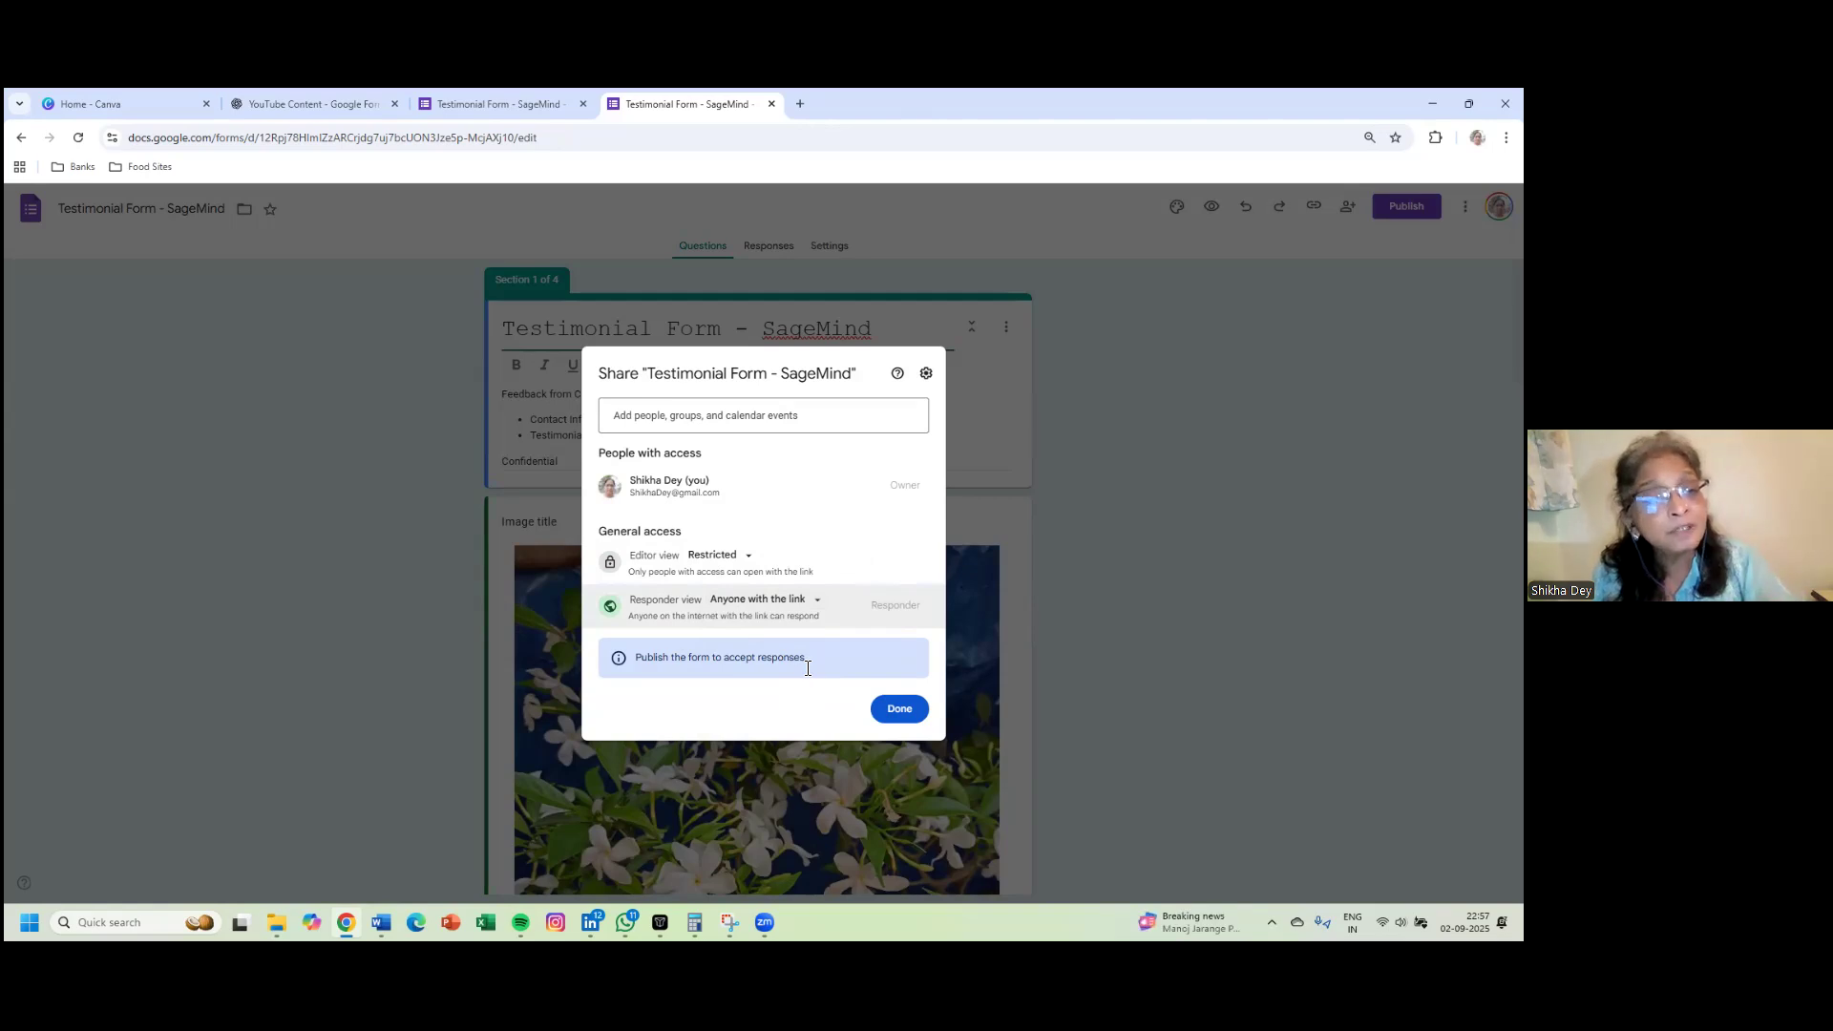
click(900, 712)
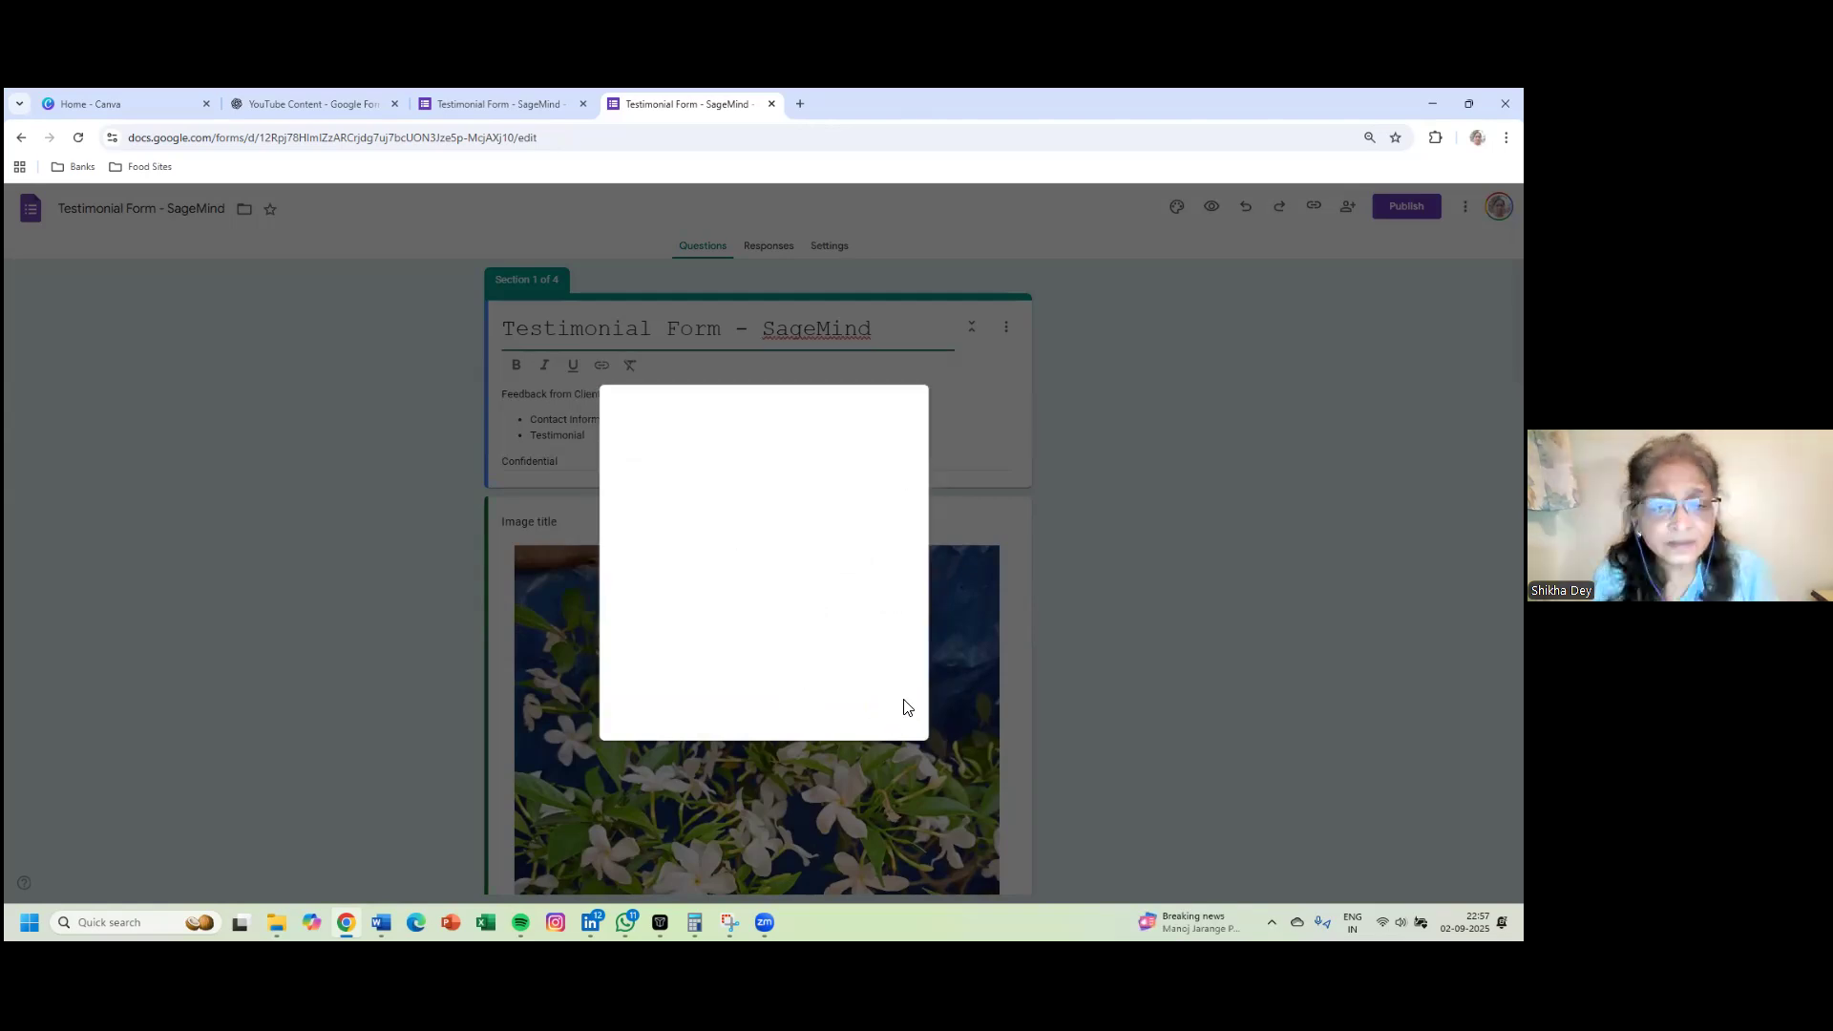
- Publish the form, copy its shortened responder link, and open a new browser tab
click(888, 422)
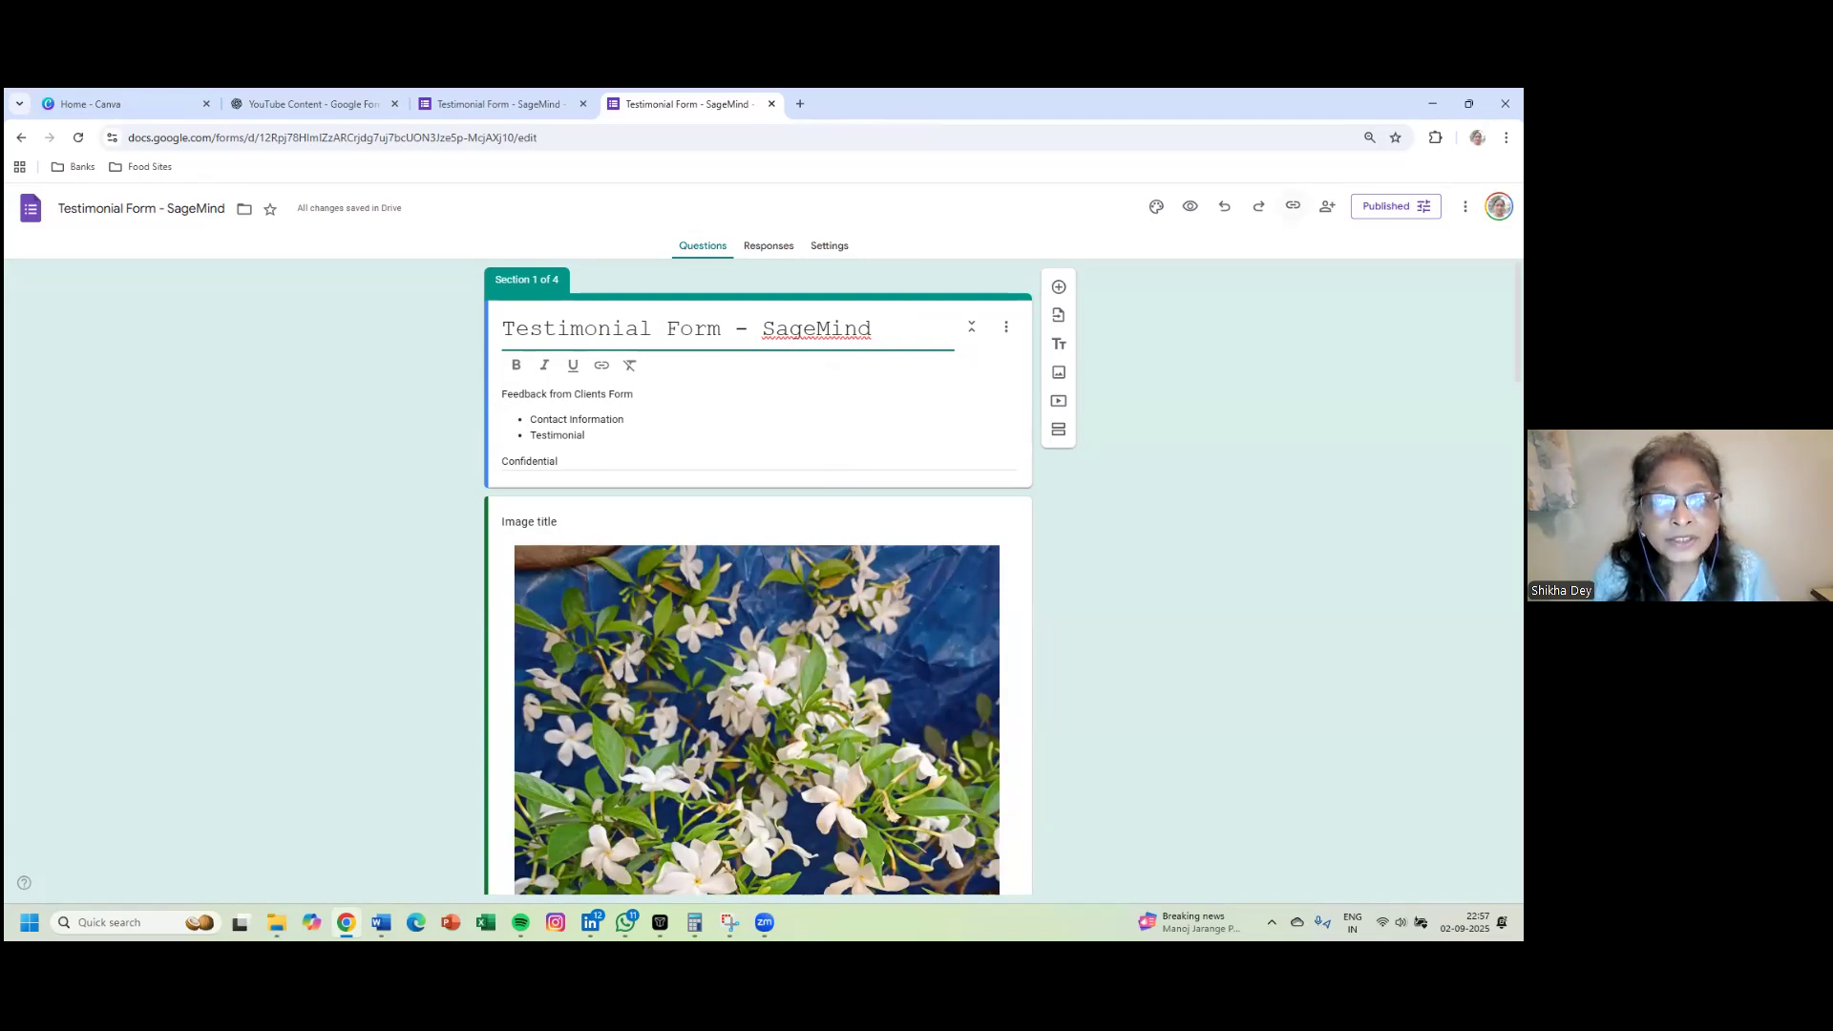
click(1292, 206)
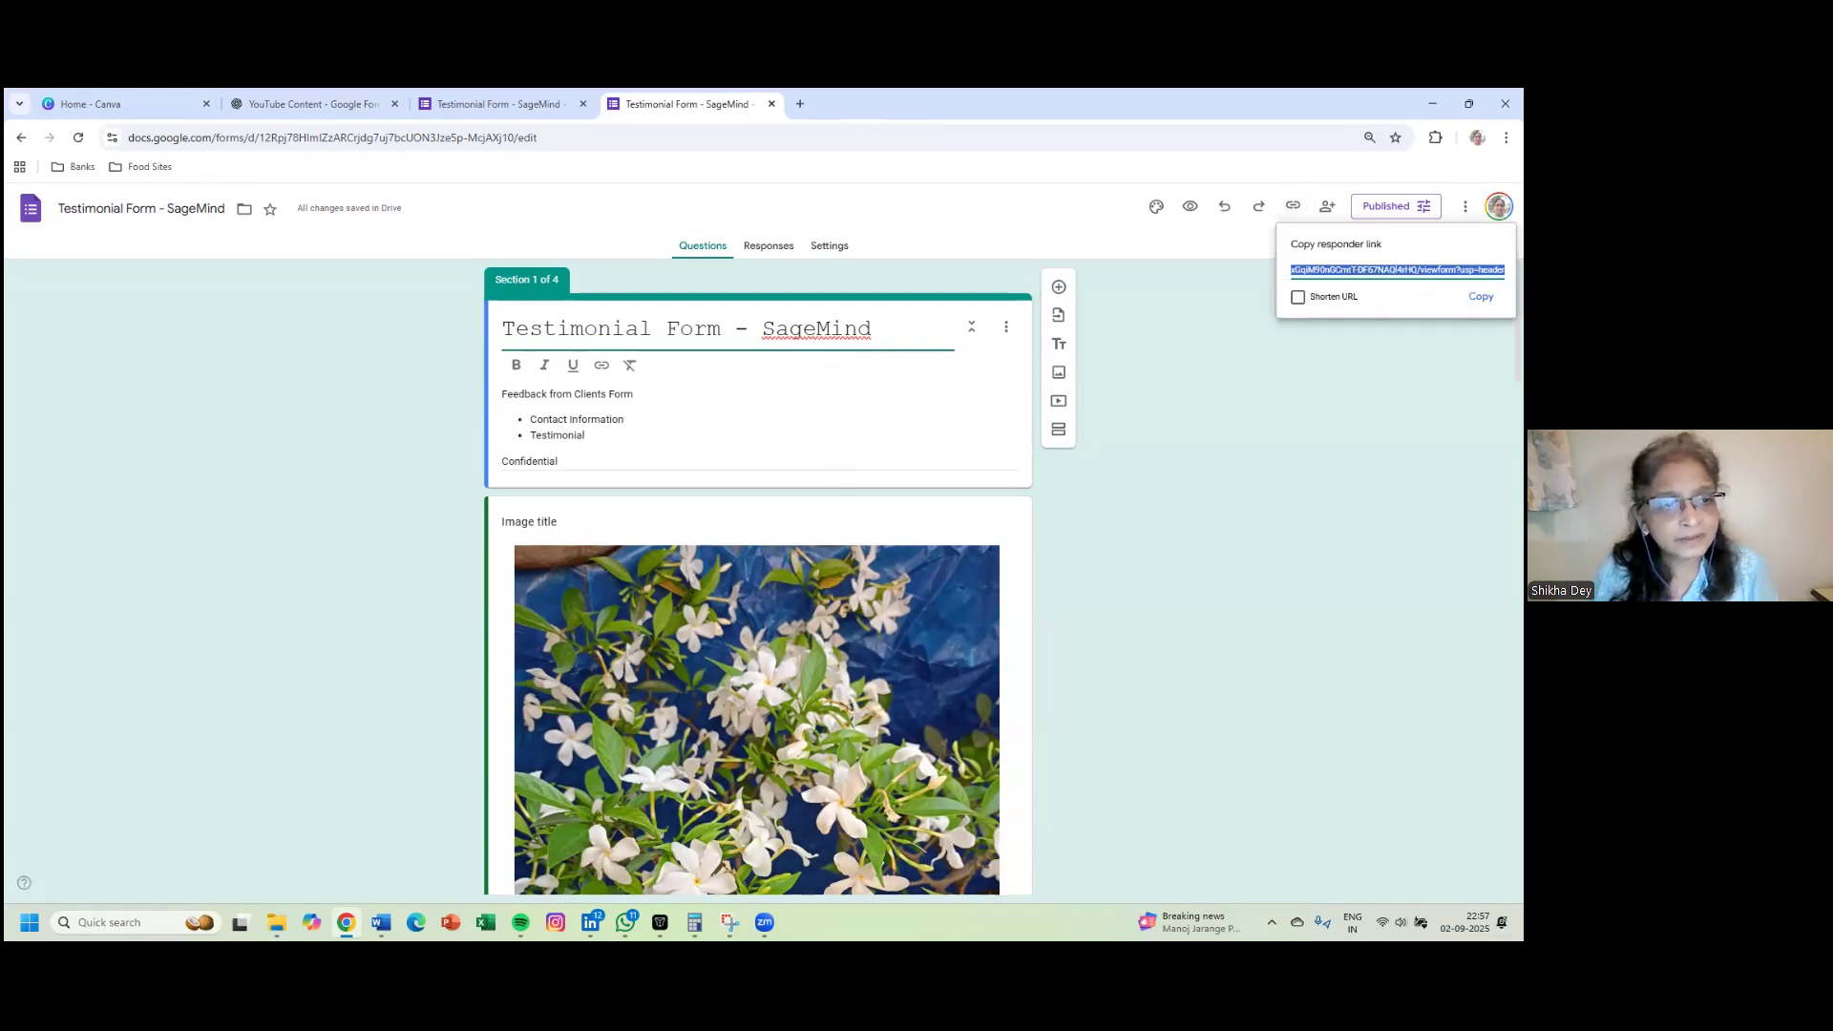
click(1297, 297)
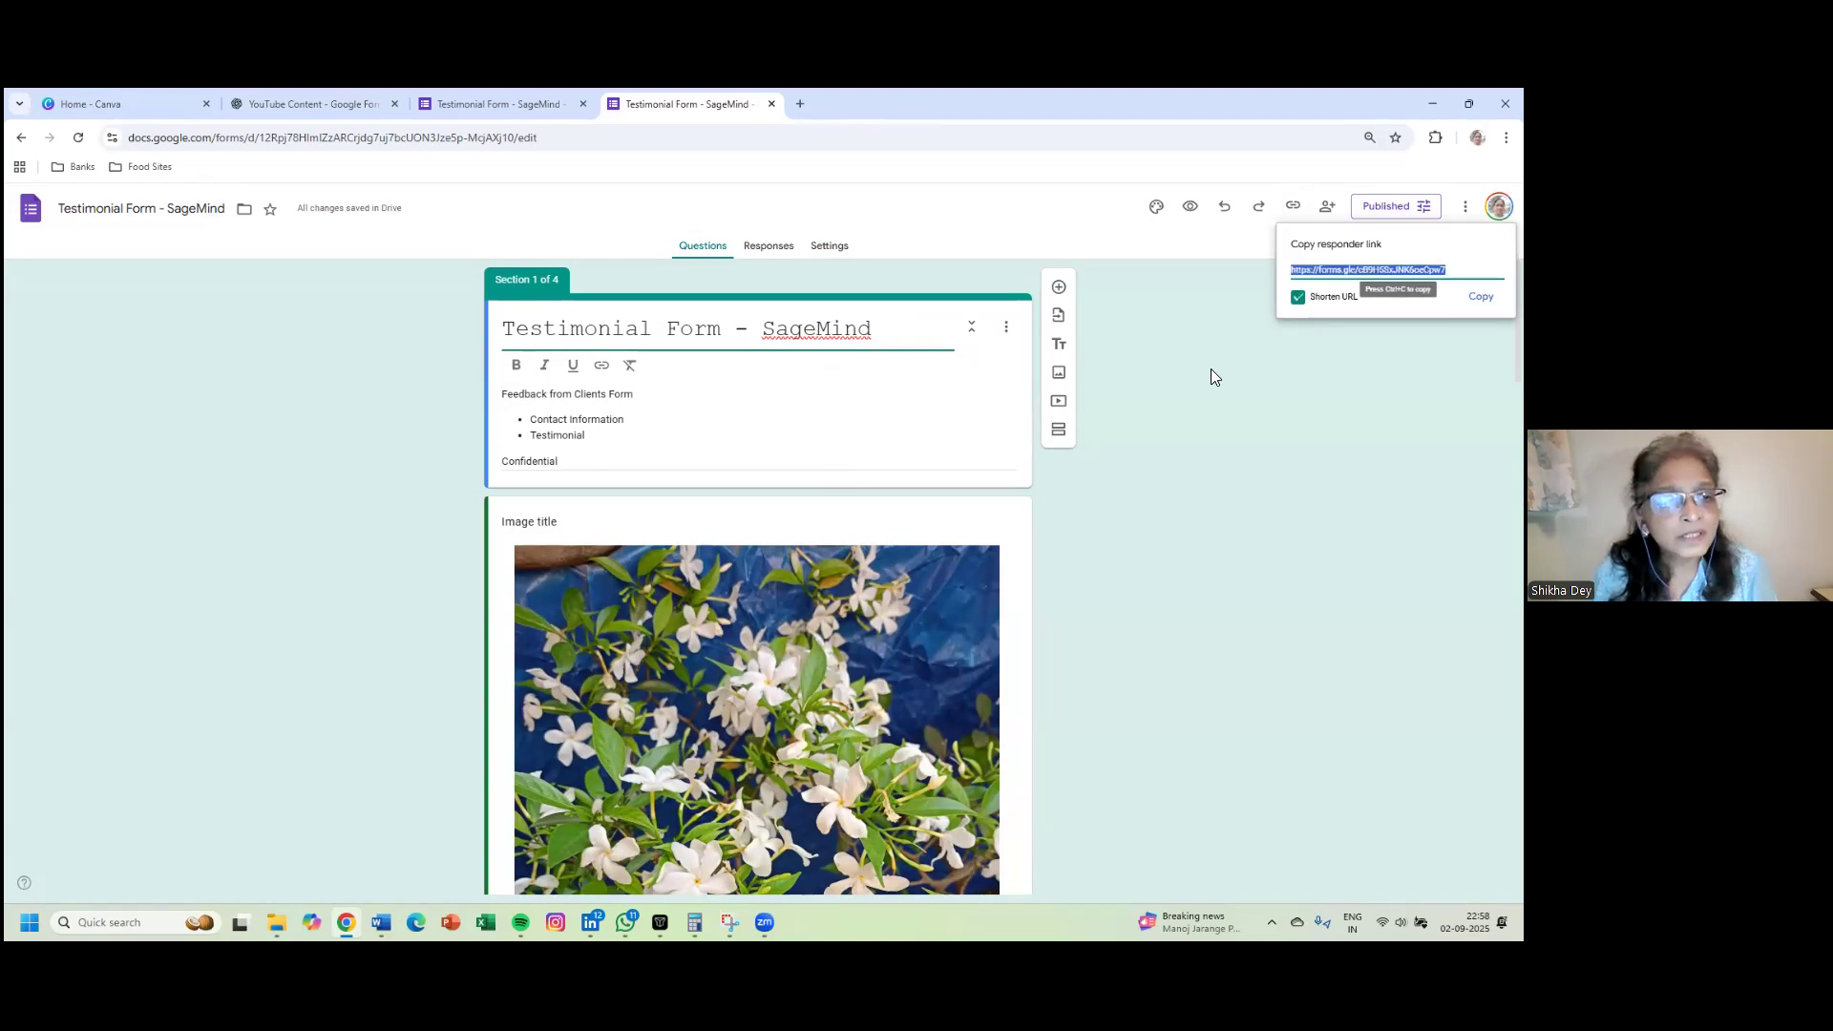
key(ctrl+c)
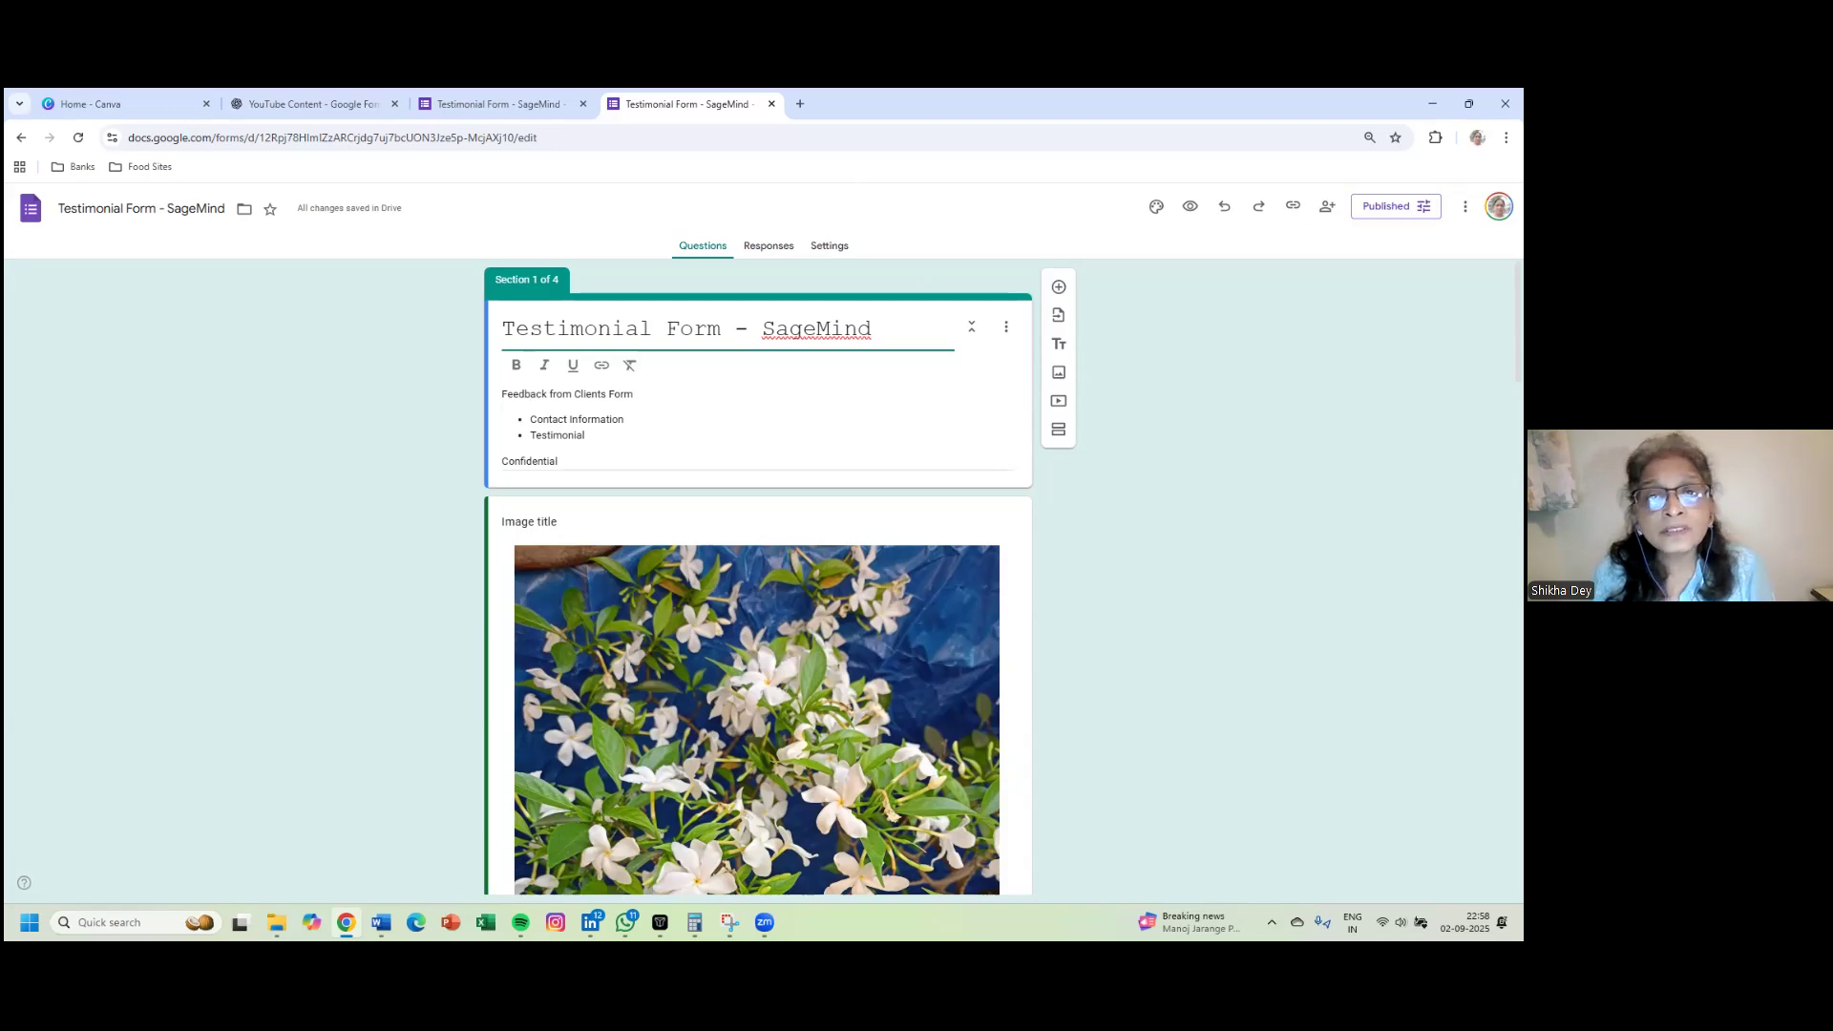
key(ctrl+t)
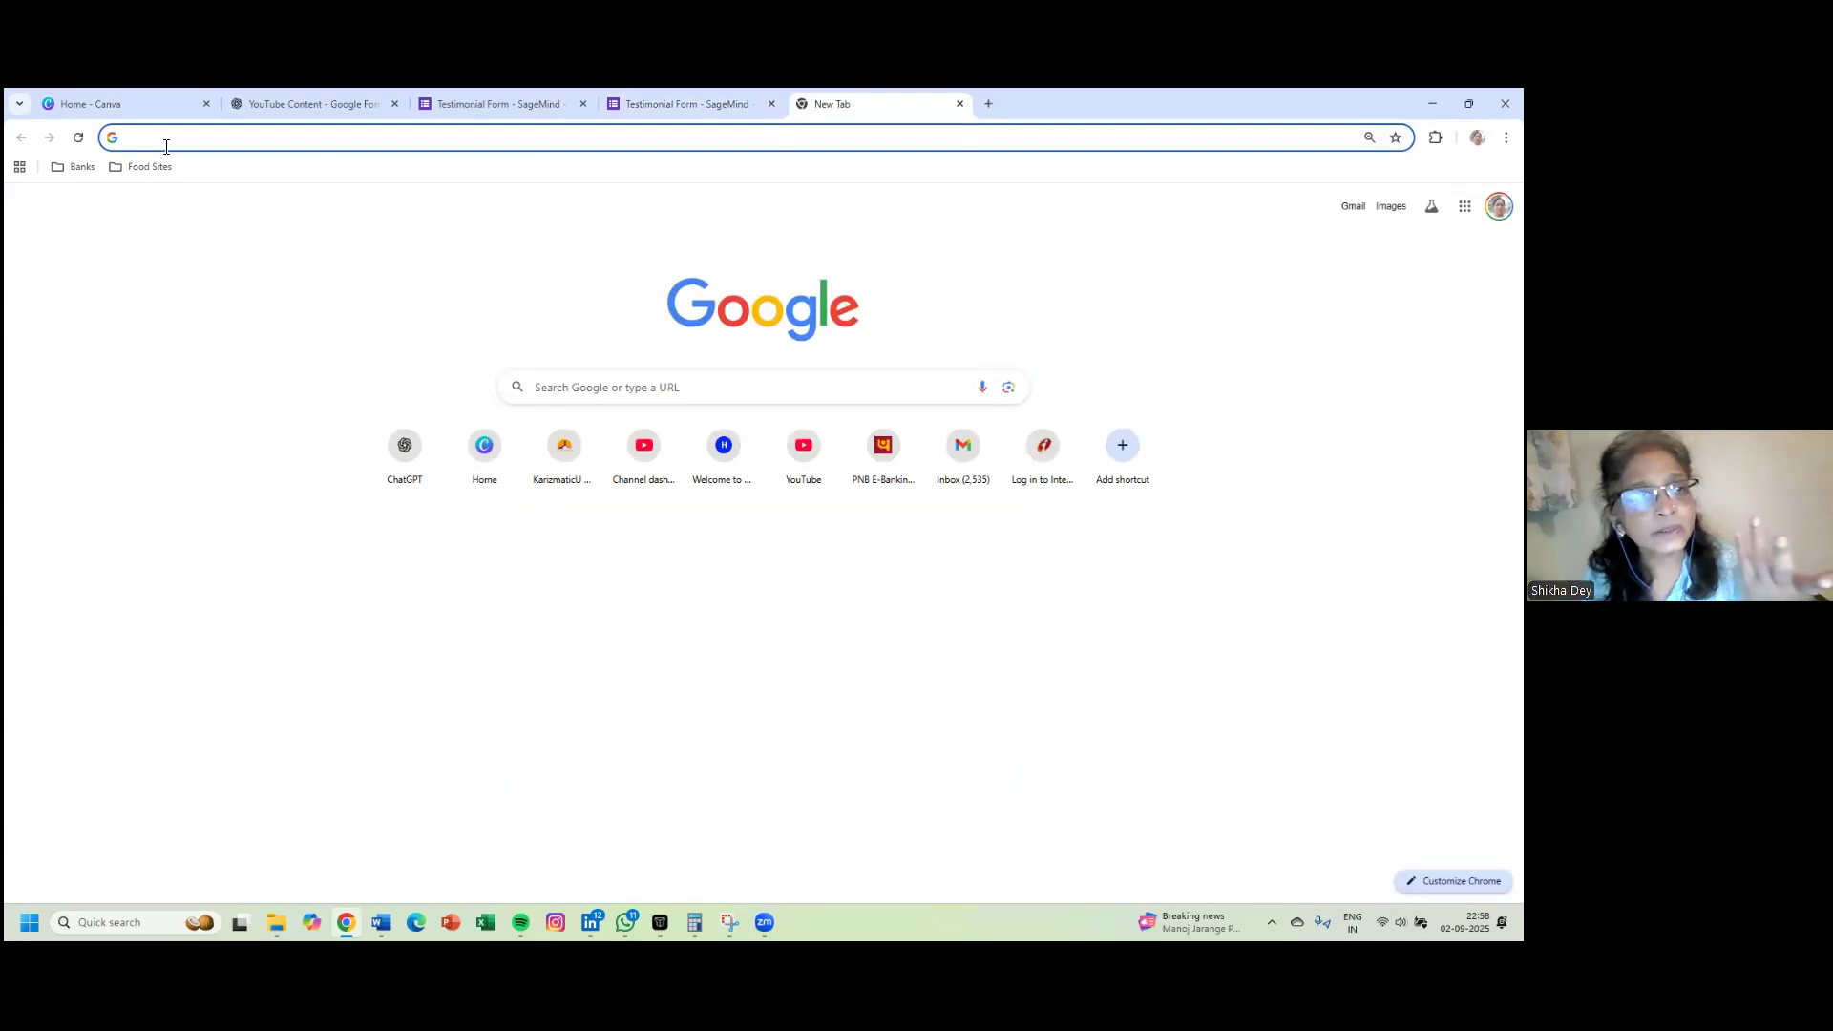
- Open the copied form link and move past the intro to Personal Information
key(ctrl+v)
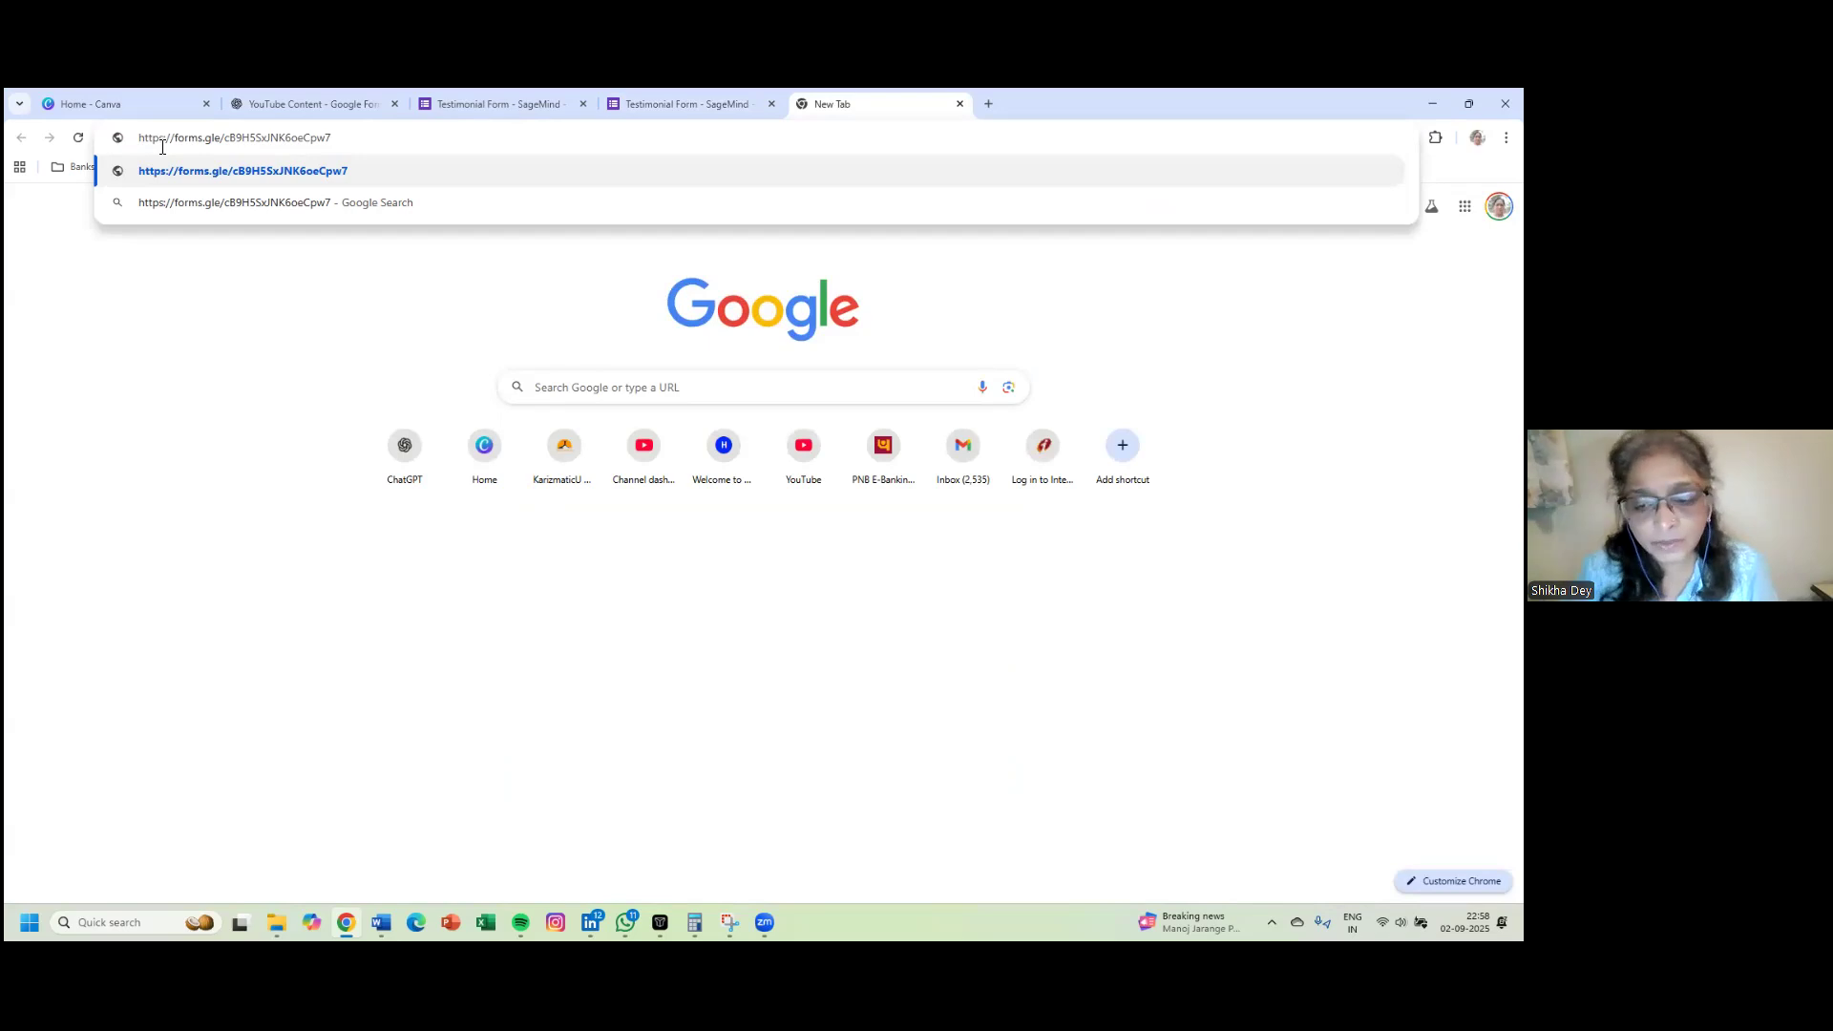
key(Return)
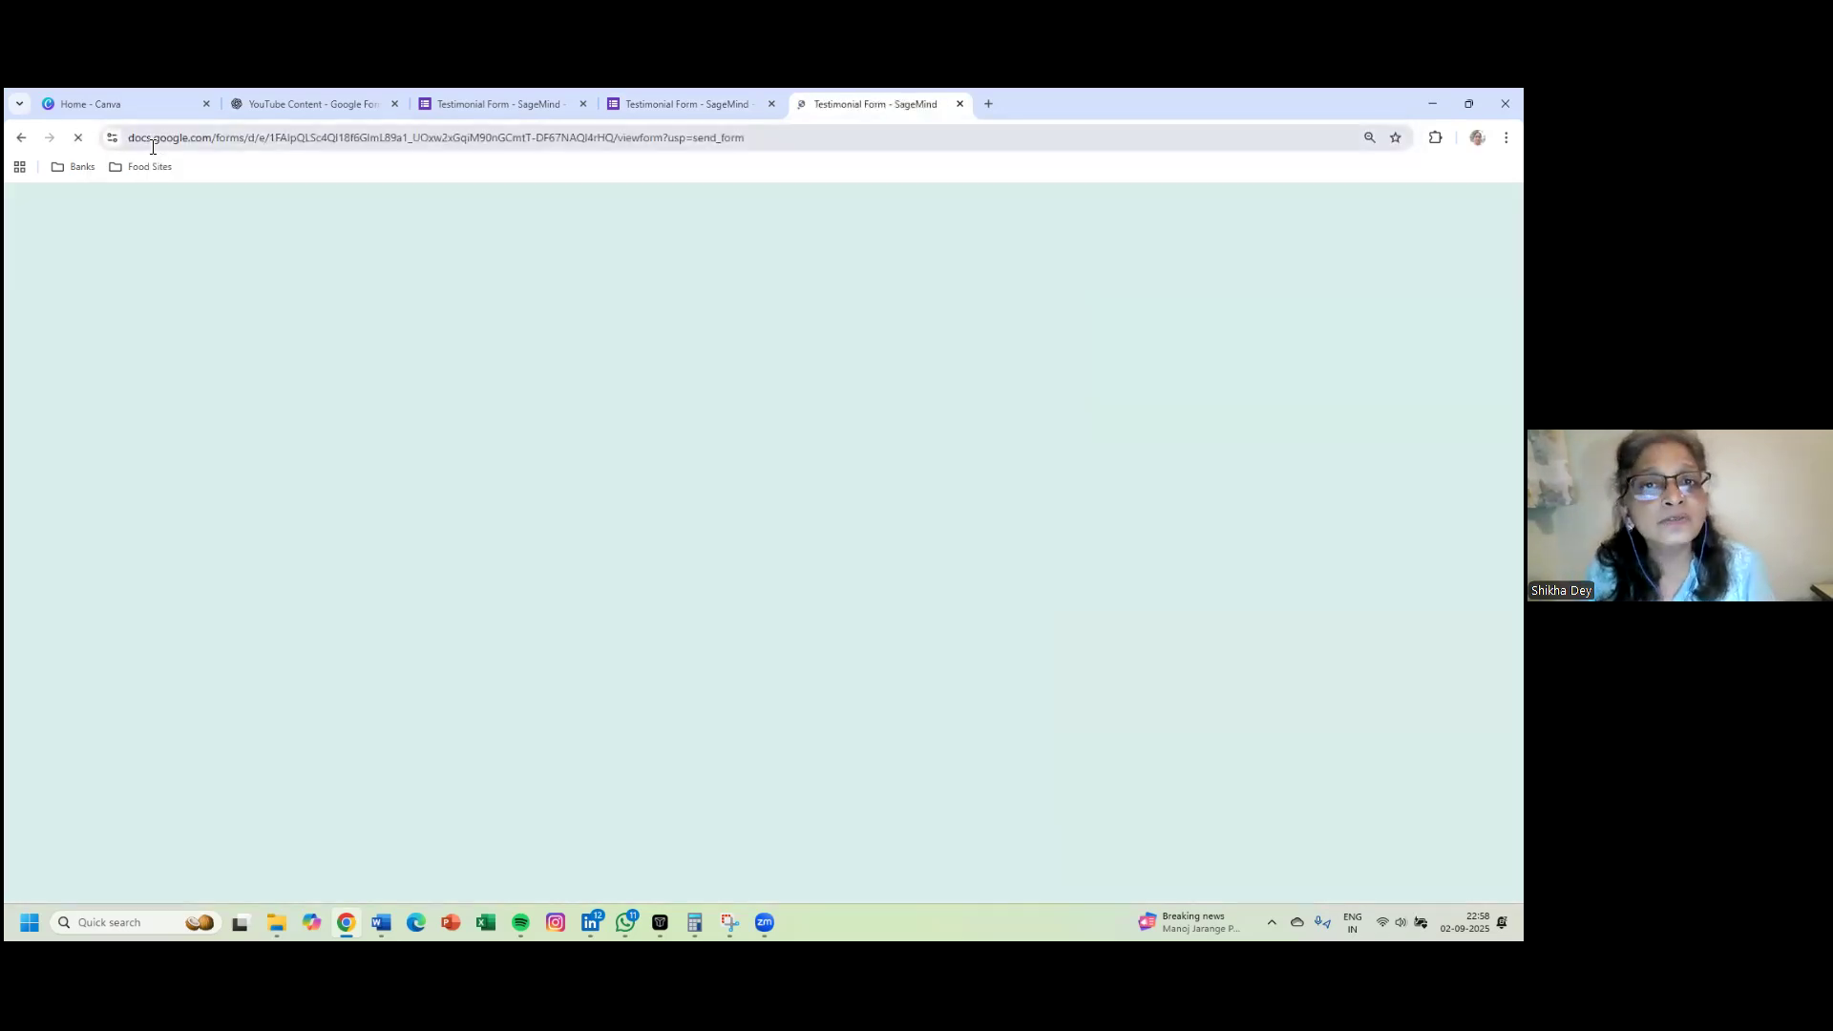
scroll(219, 267, down, 1)
scroll(218, 273, down, 2)
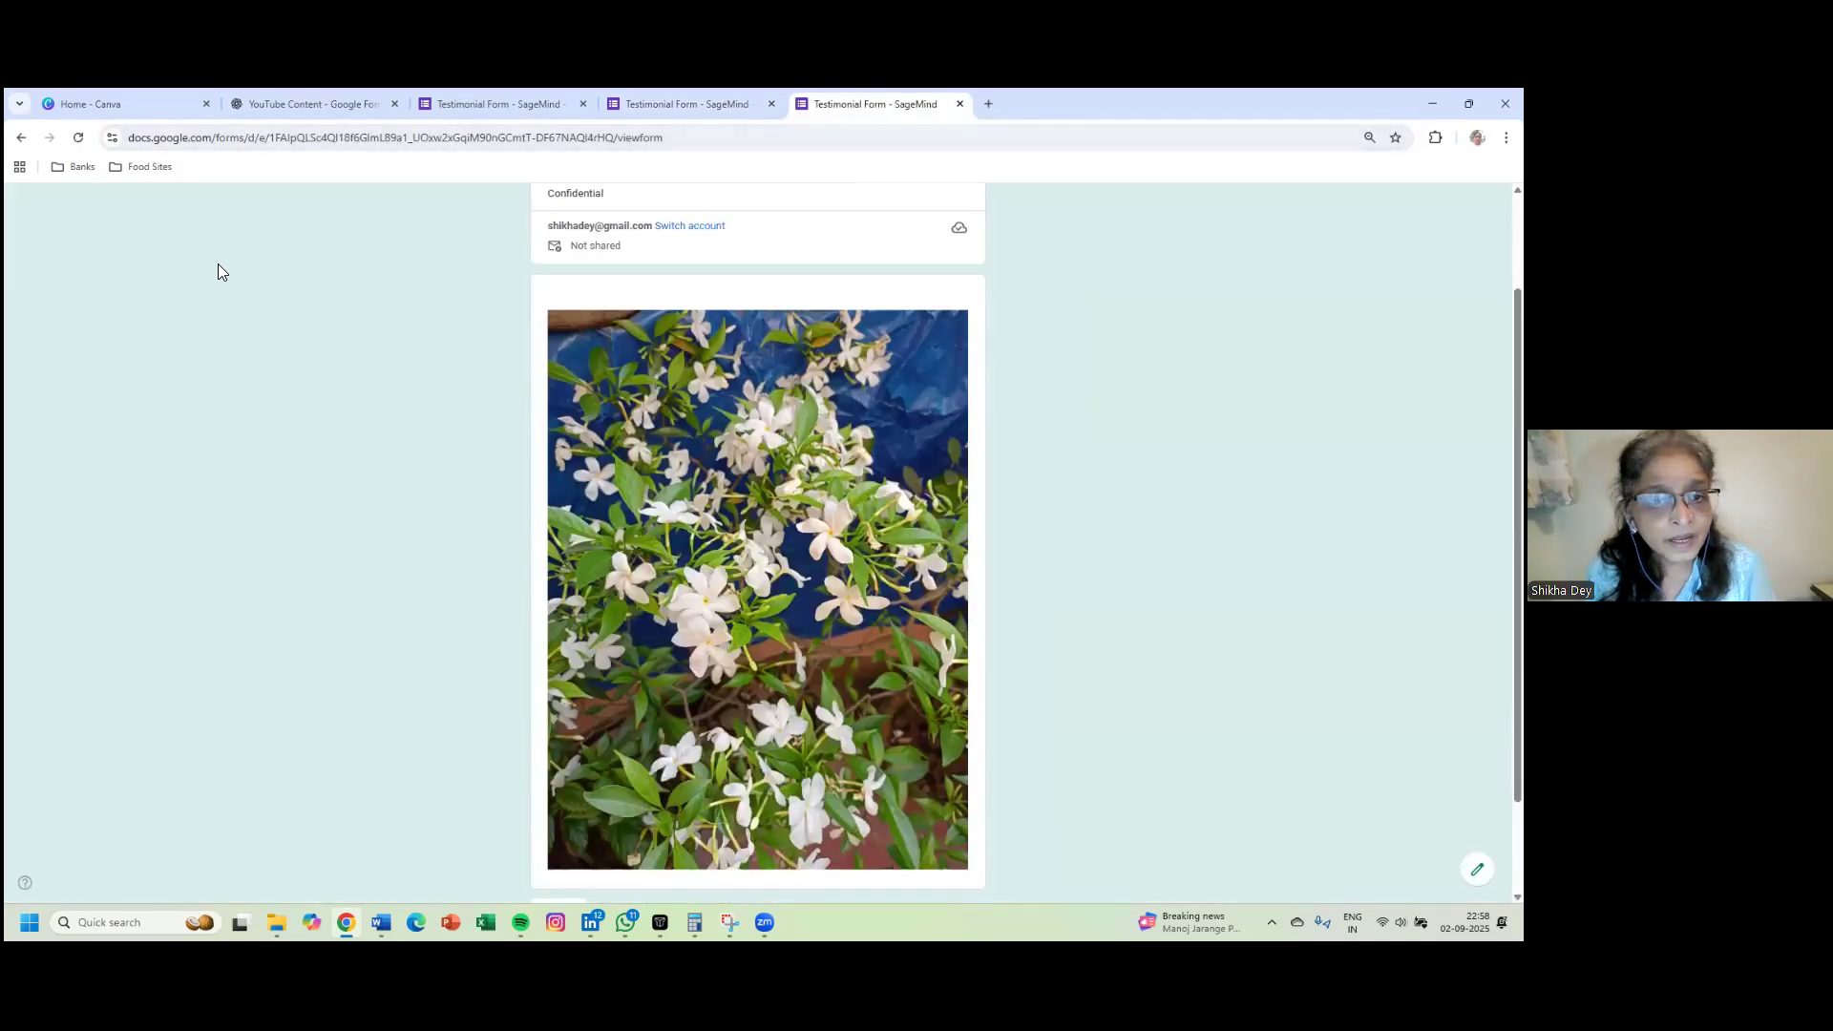
scroll(217, 273, up, 1)
scroll(210, 301, down, 1)
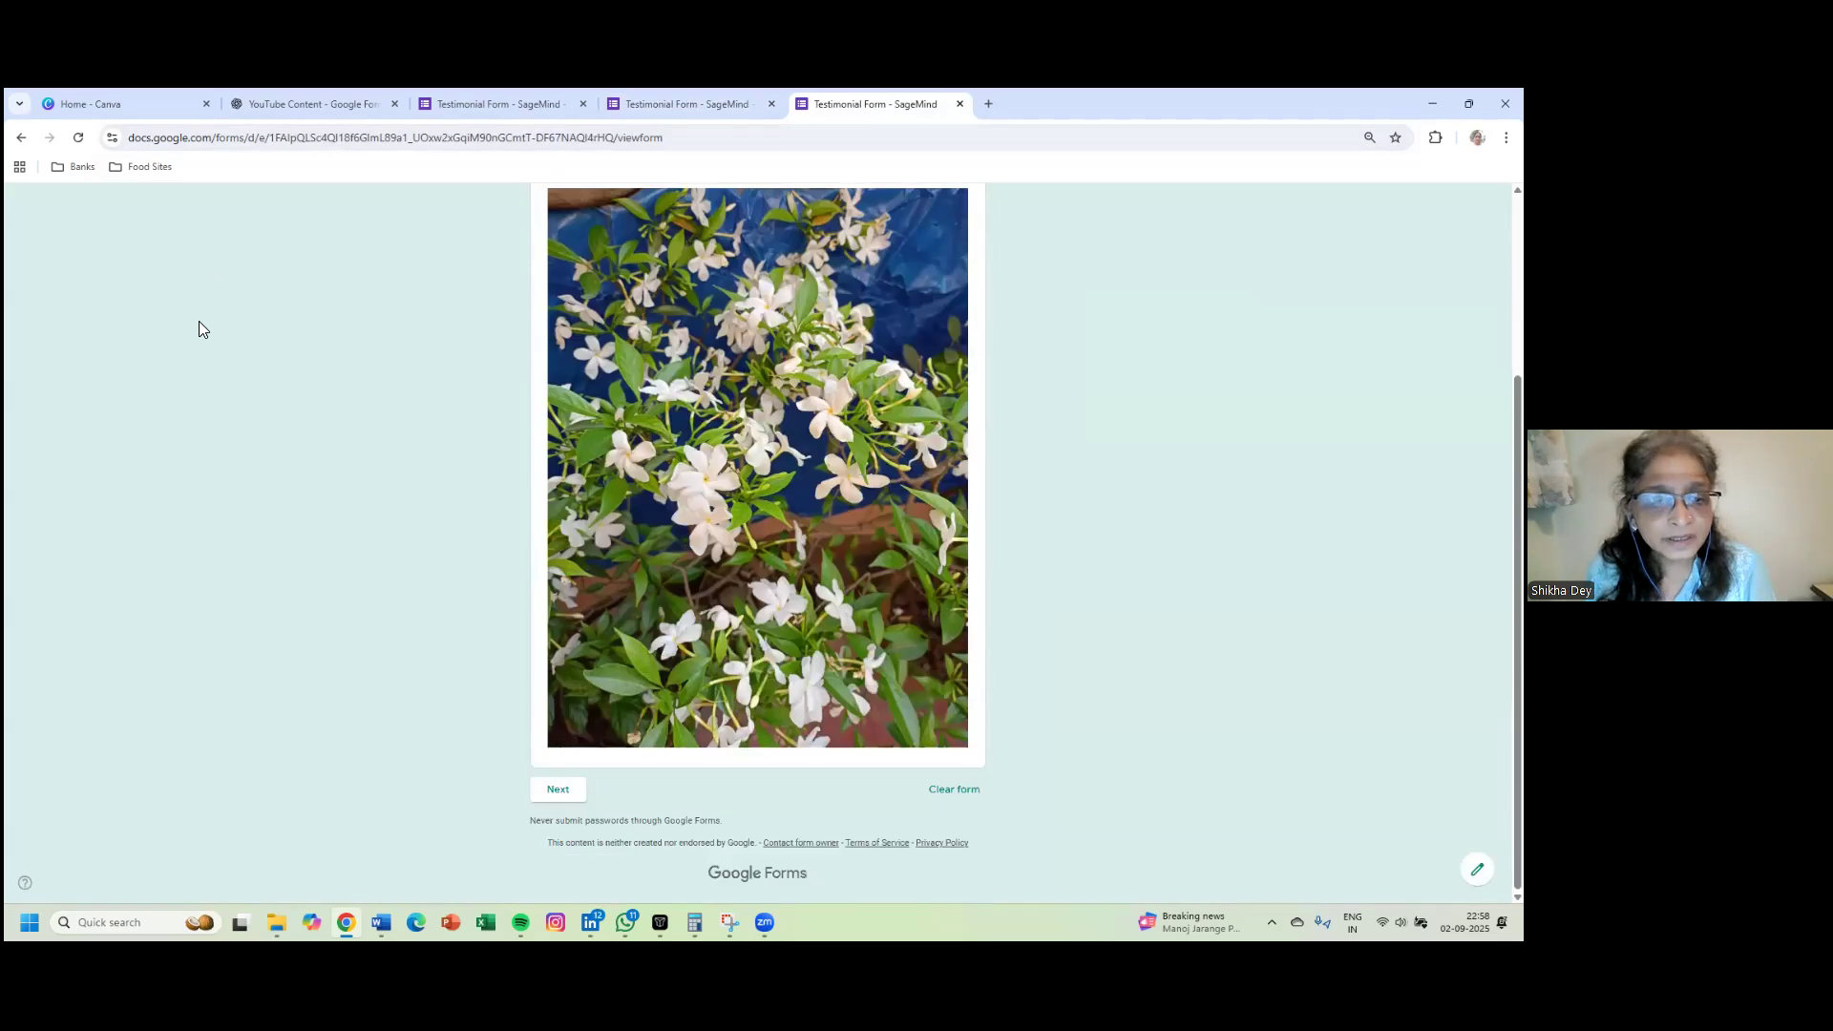
click(558, 790)
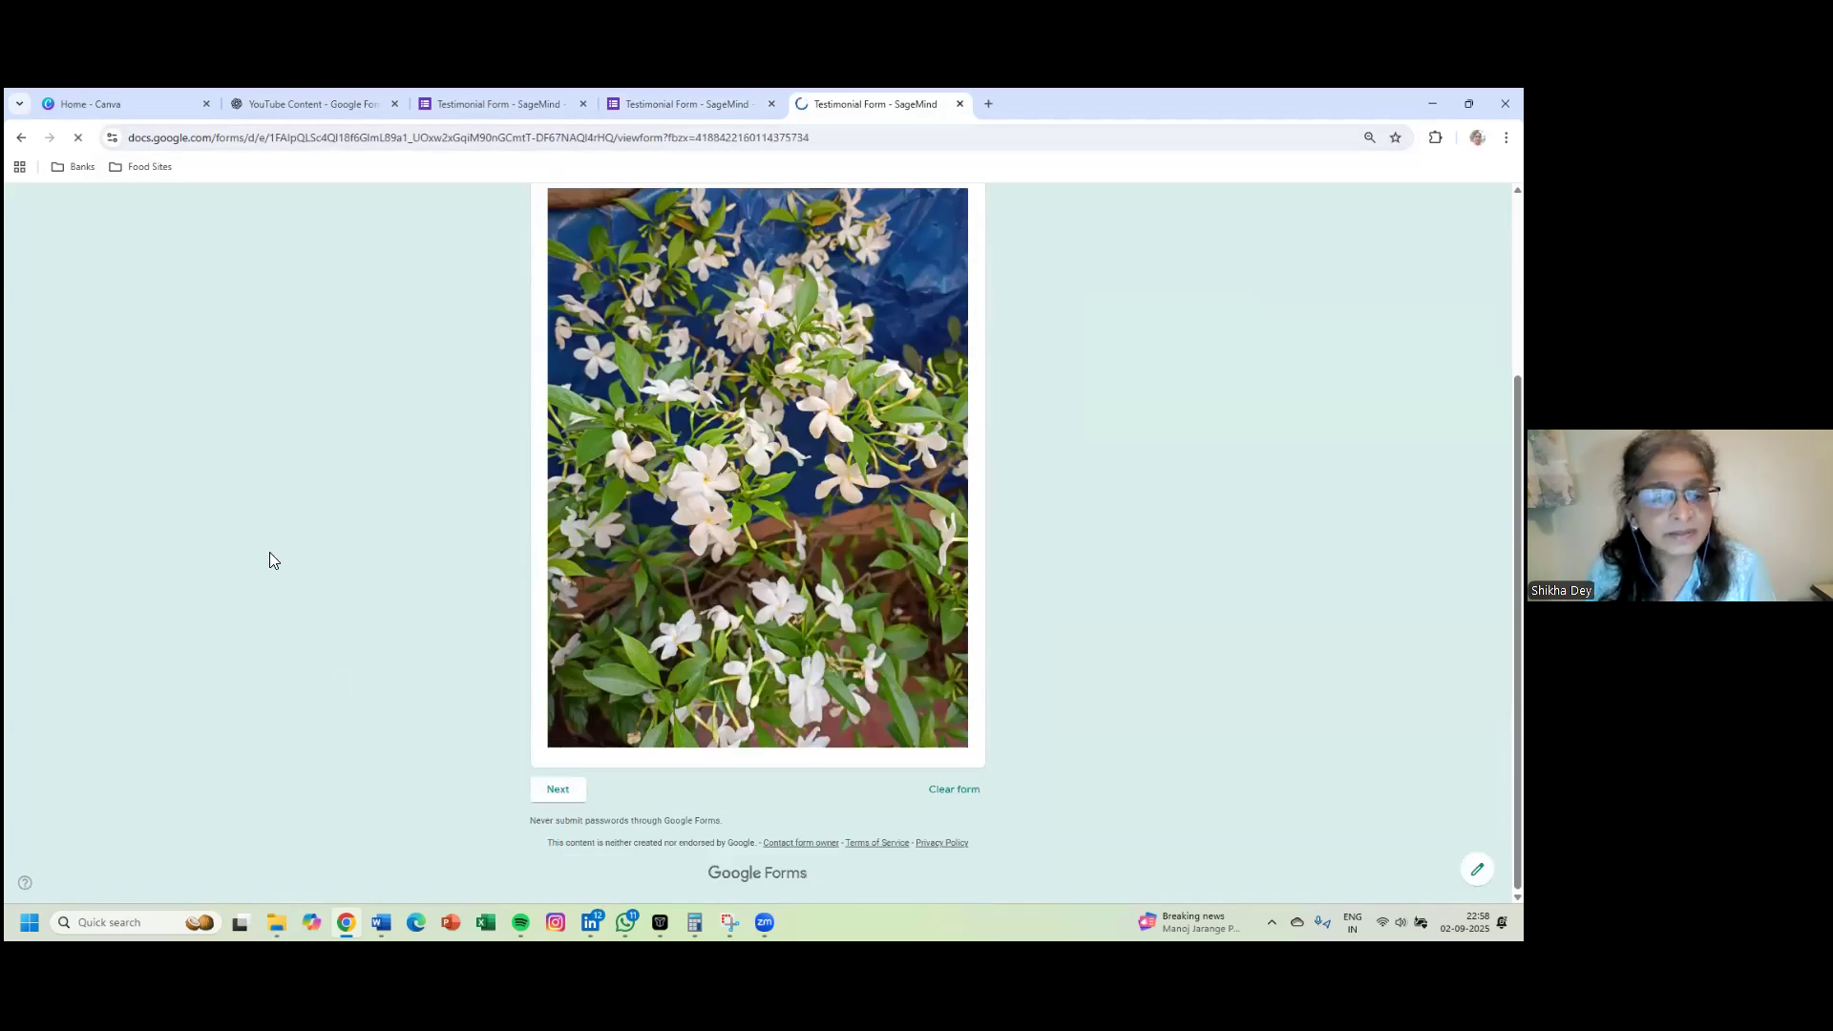
- Fill in the respondent's name, contact number and corrected e-mail address
click(586, 438)
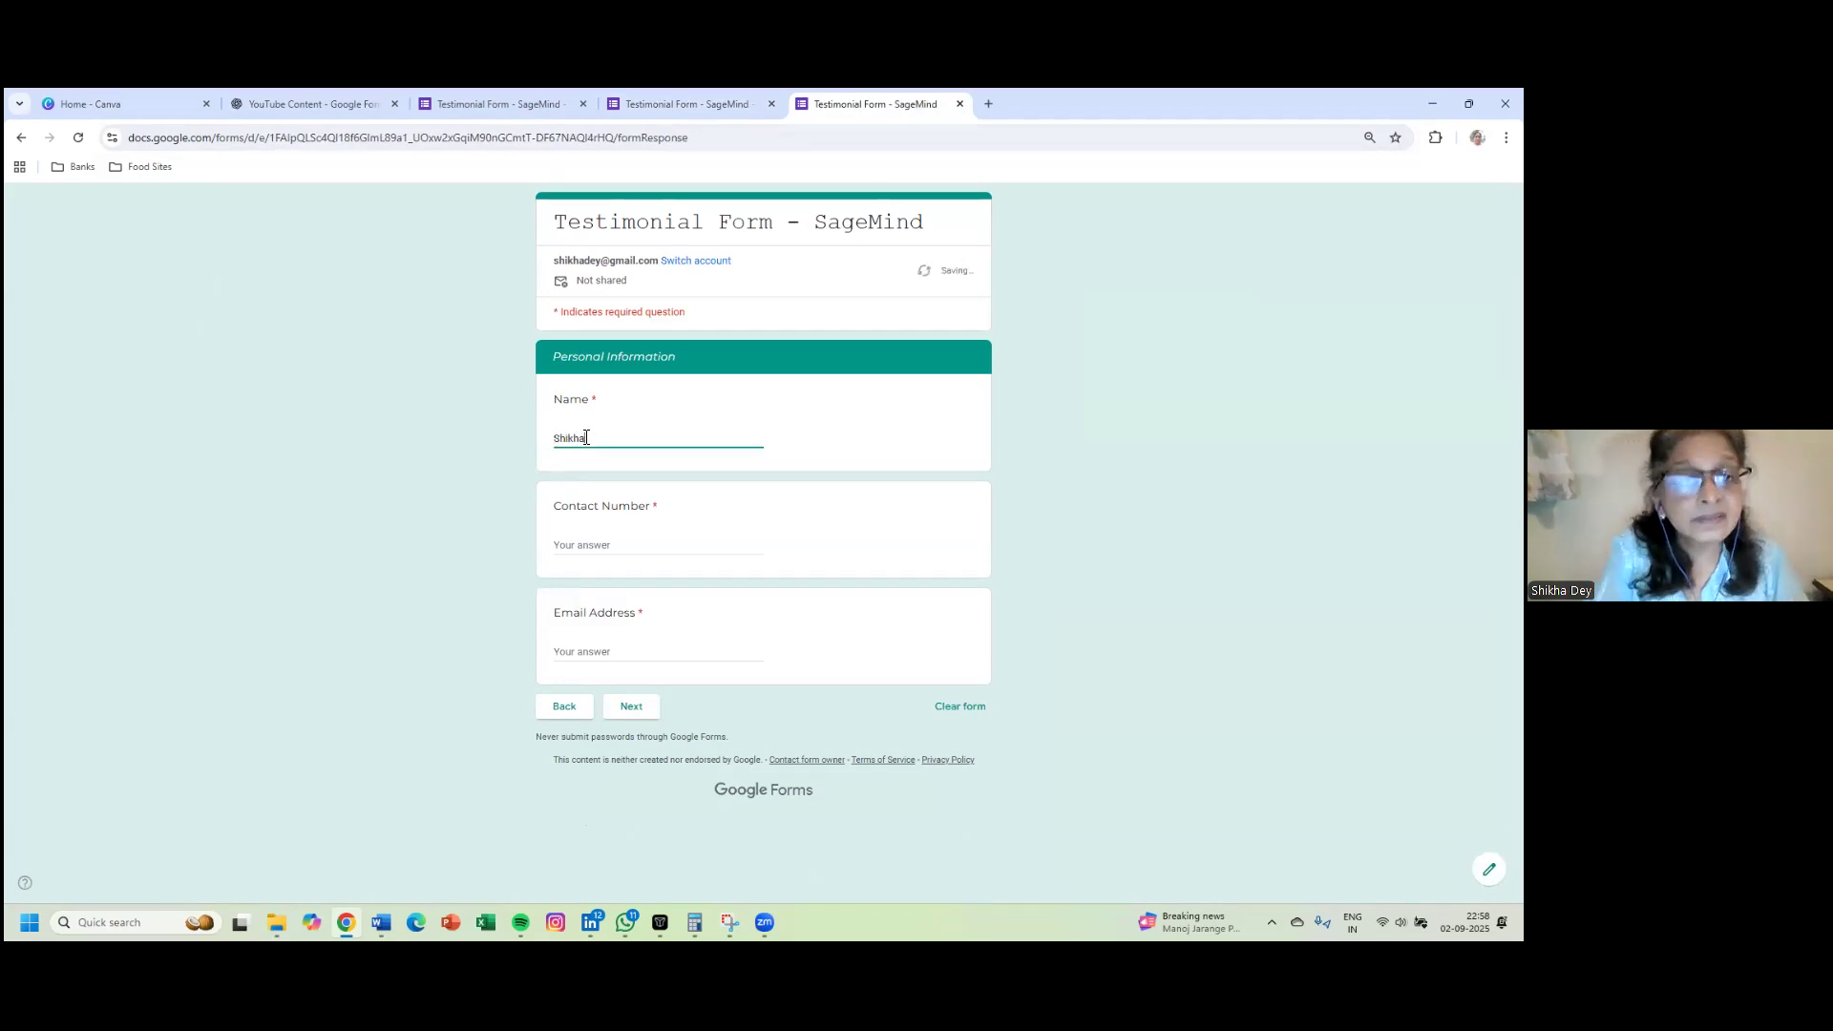
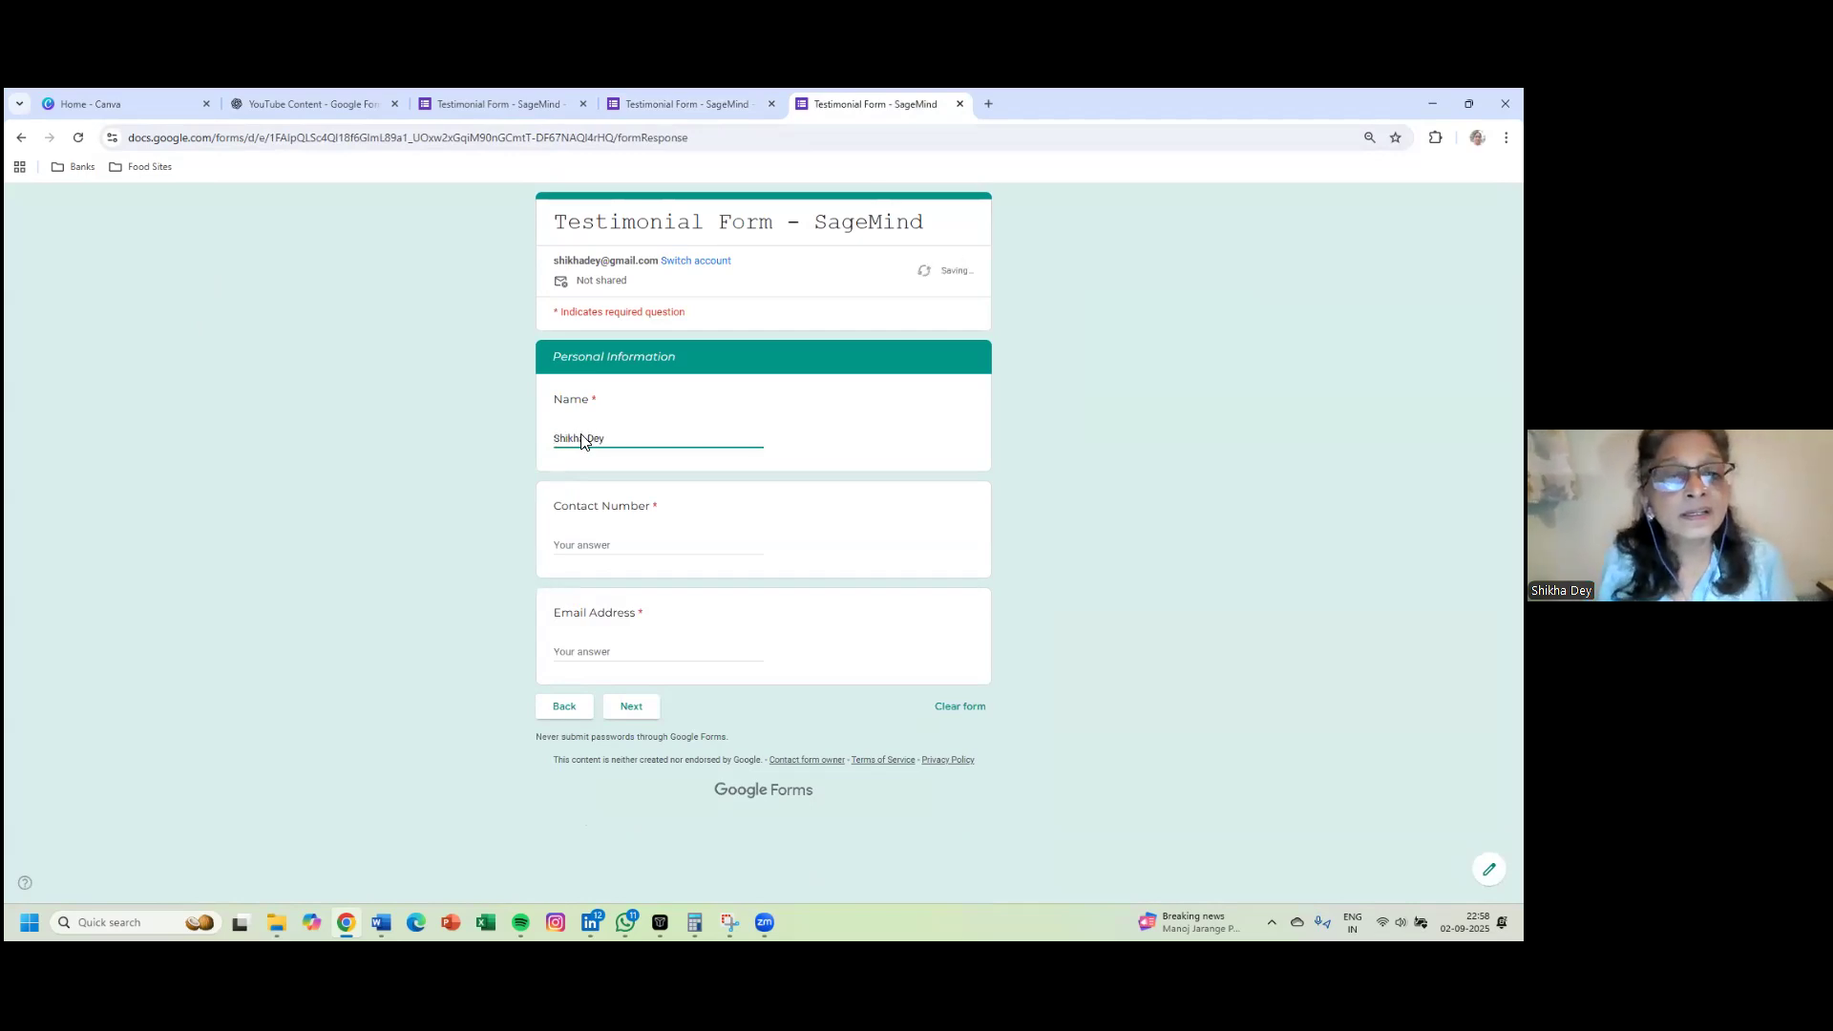
click(630, 545)
text(1212121212)
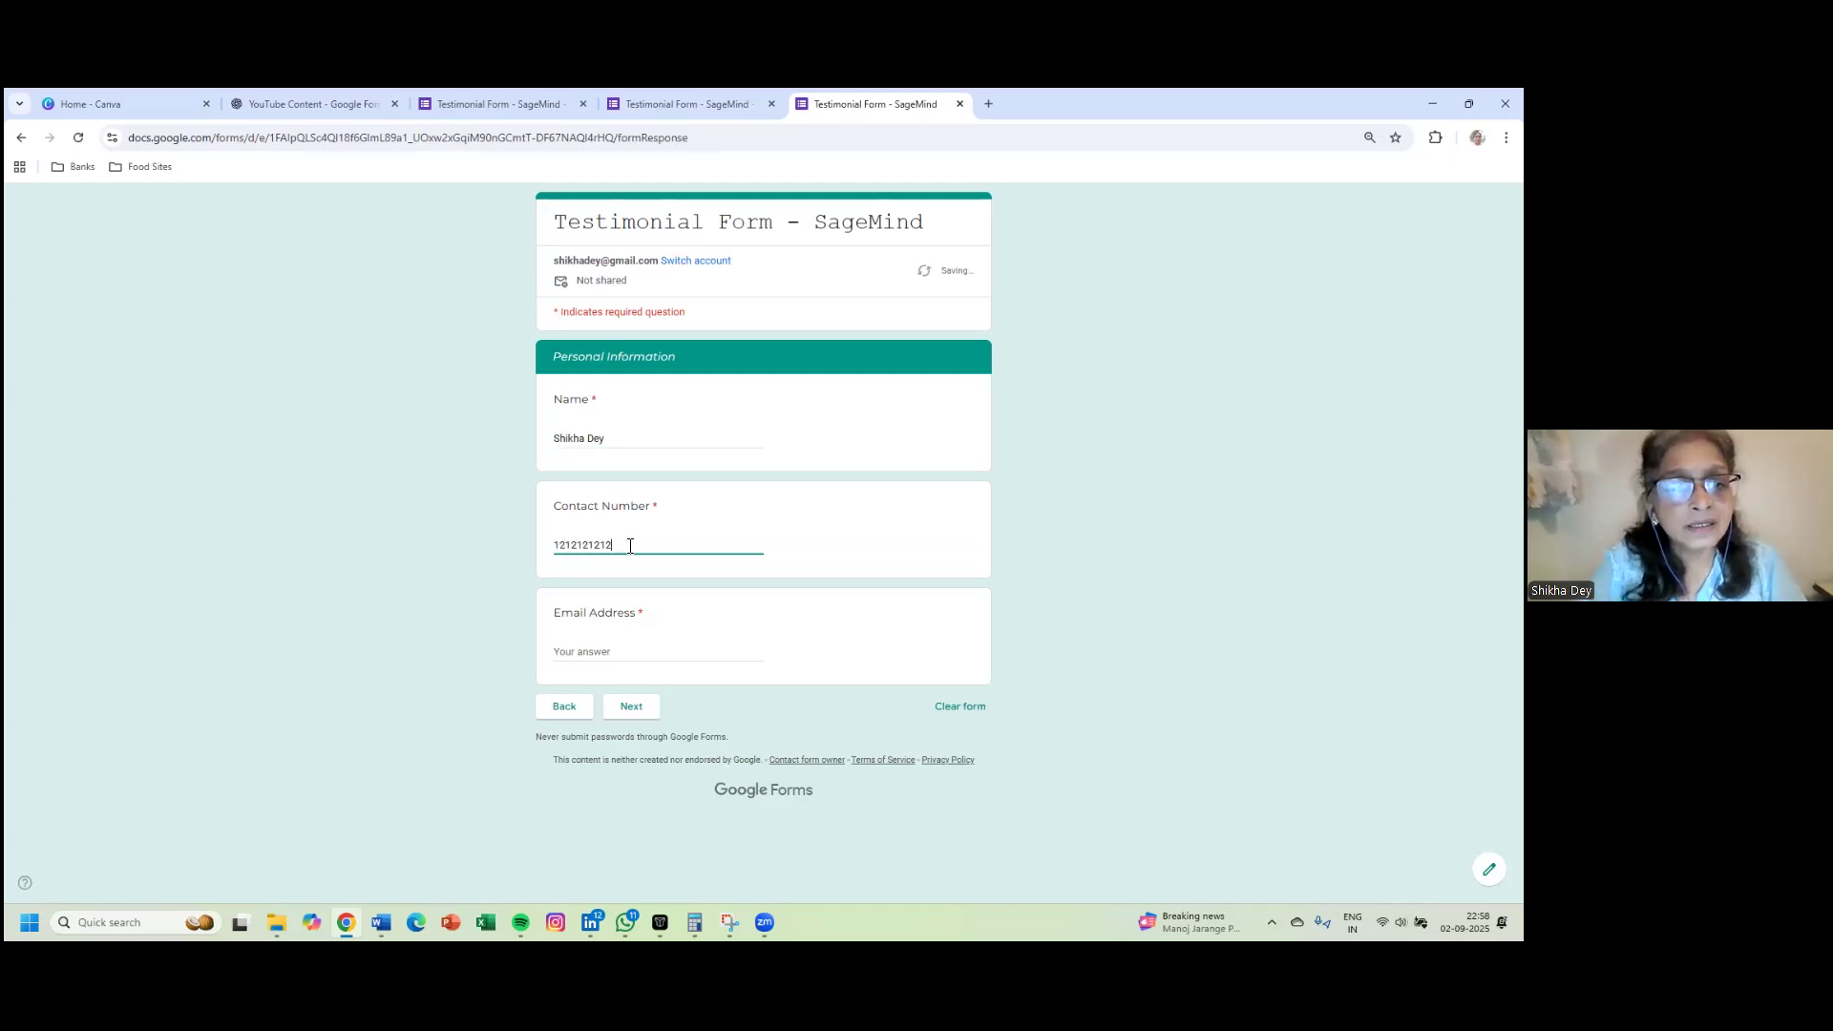
click(615, 645)
text(abc@sagemind)
key(BackSpace)
key(BackSpace)
key(BackSpace)
key(BackSpace)
key(BackSpace)
key(BackSpace)
key(BackSpace)
key(BackSpace)
key(BackSpace)
key(BackSpace)
key(BackSpace)
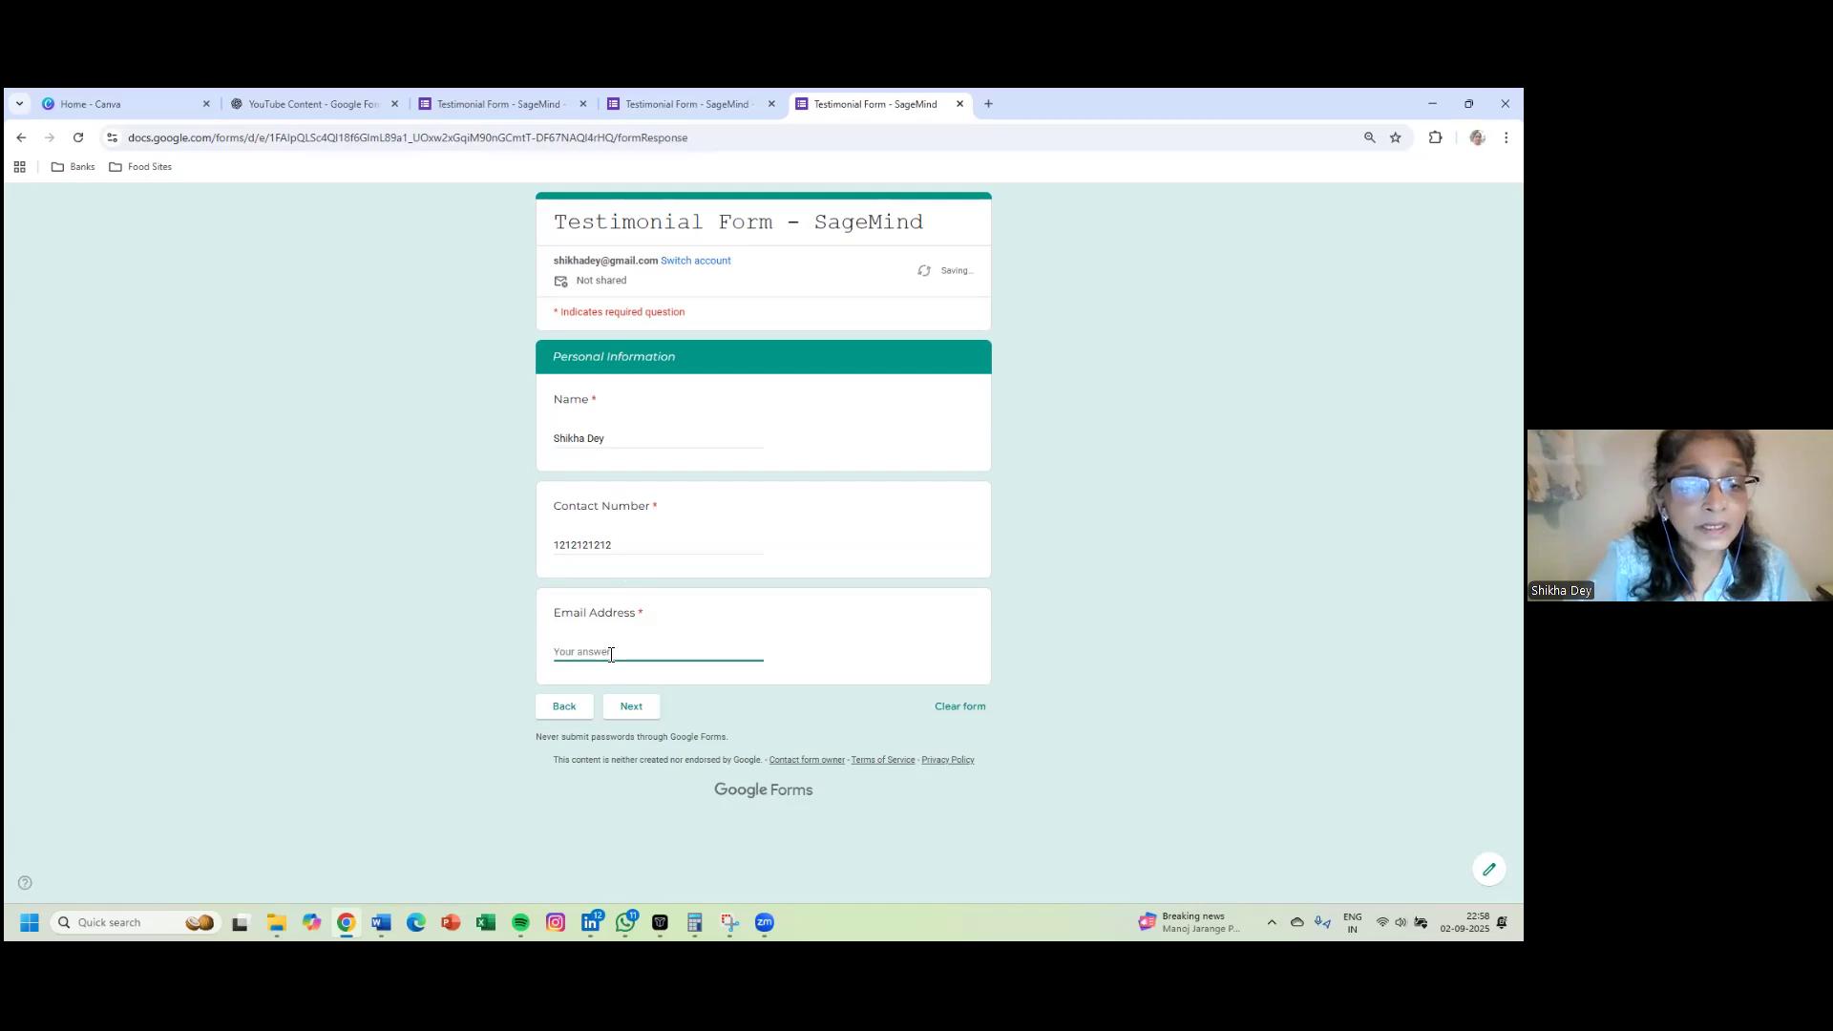
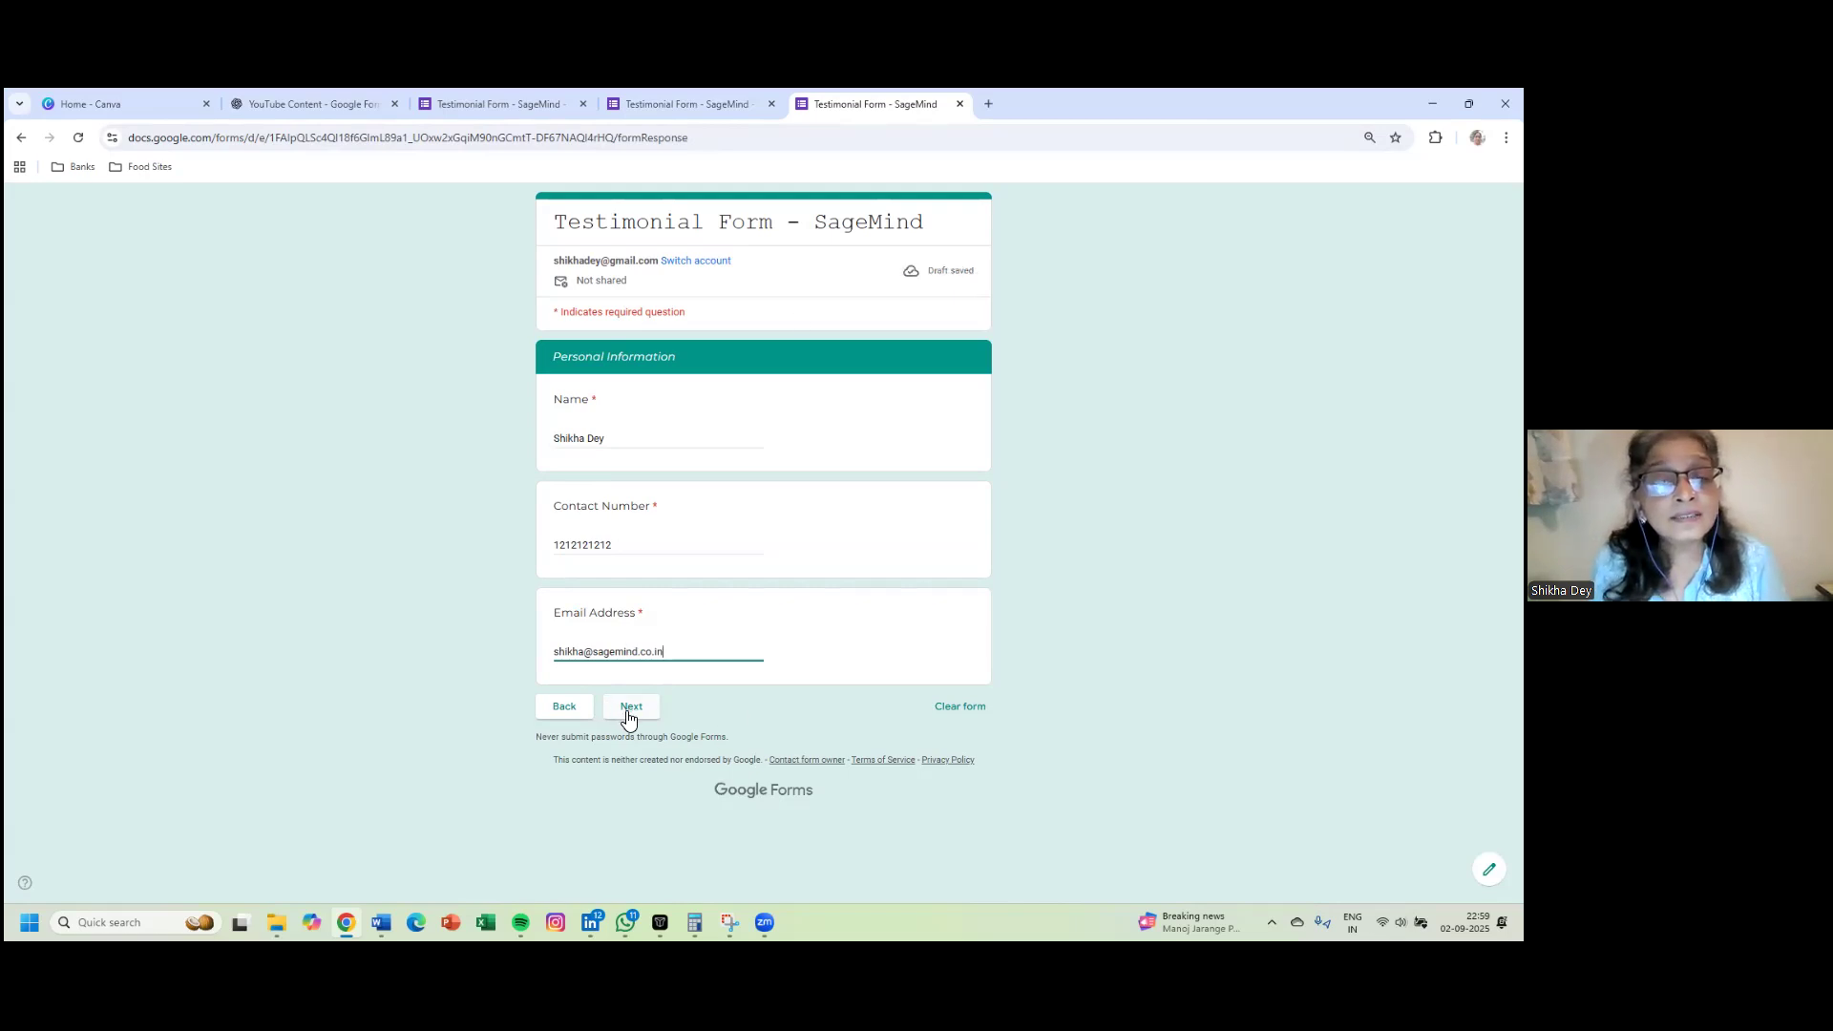
- Tick 'Through a Friend' and 'LinkedIn' as sources, then continue to the Testimonial Section
click(627, 711)
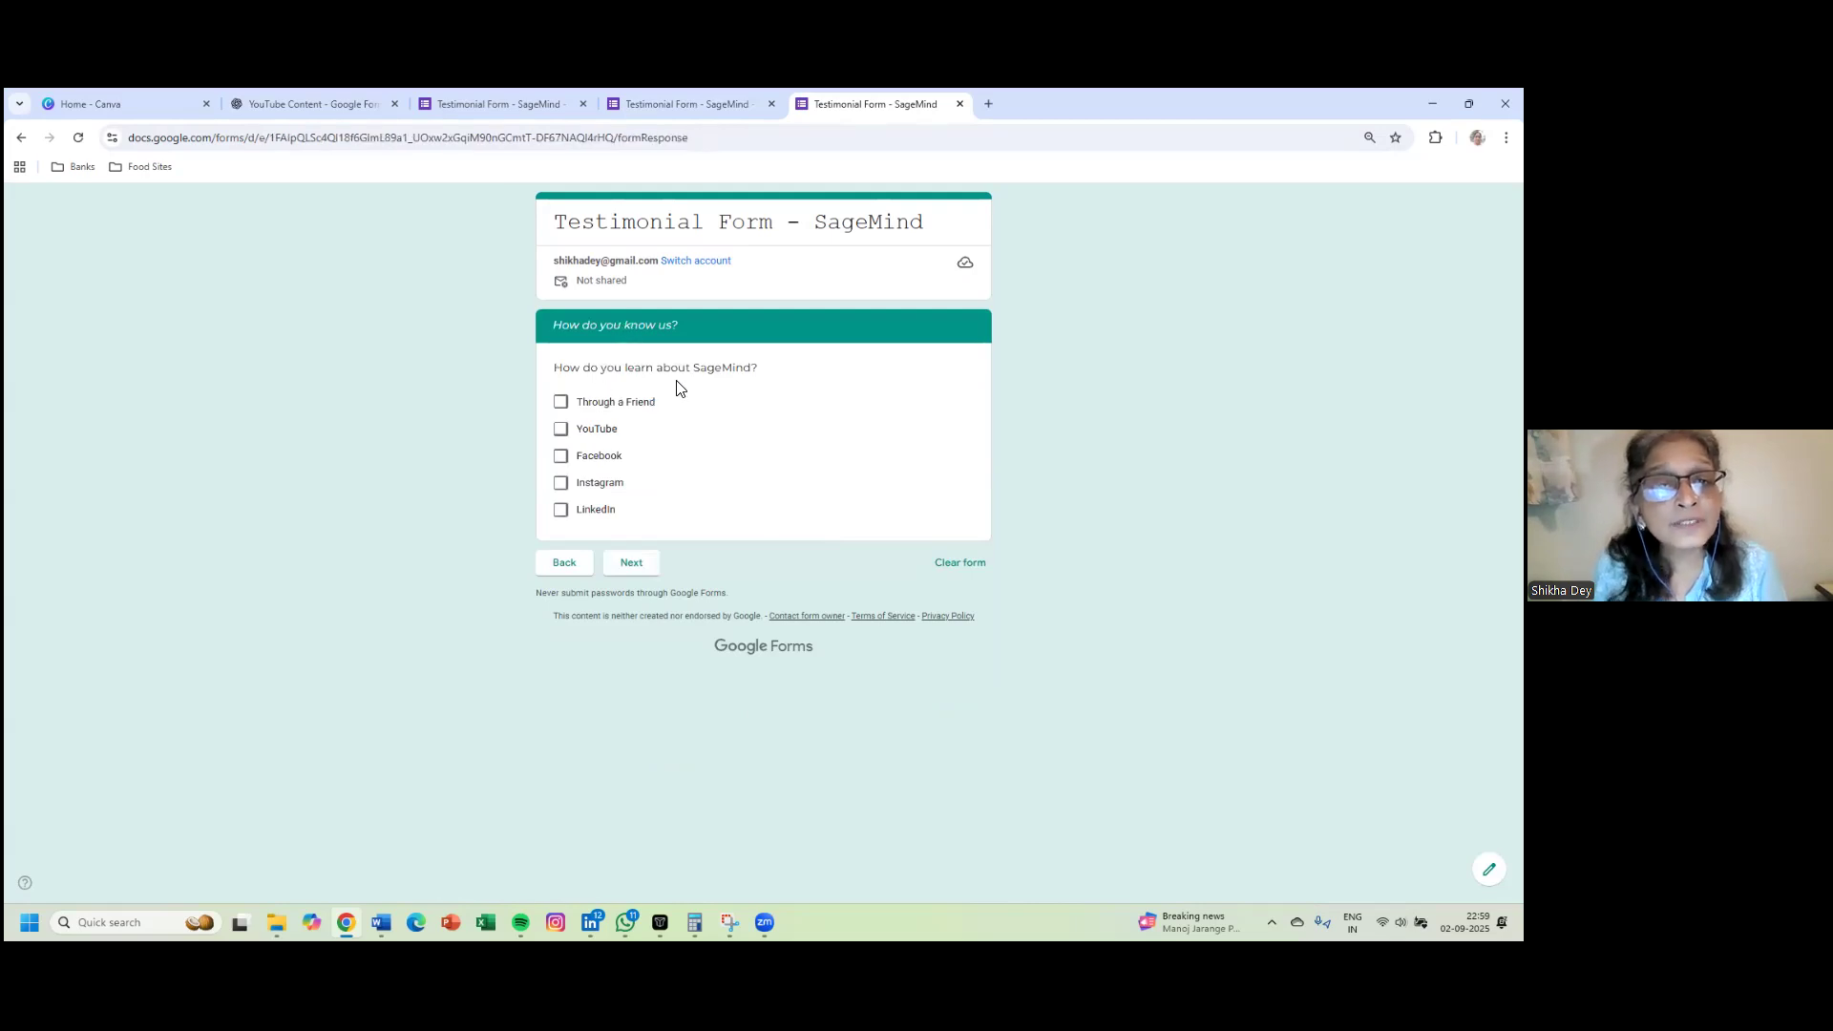
click(560, 404)
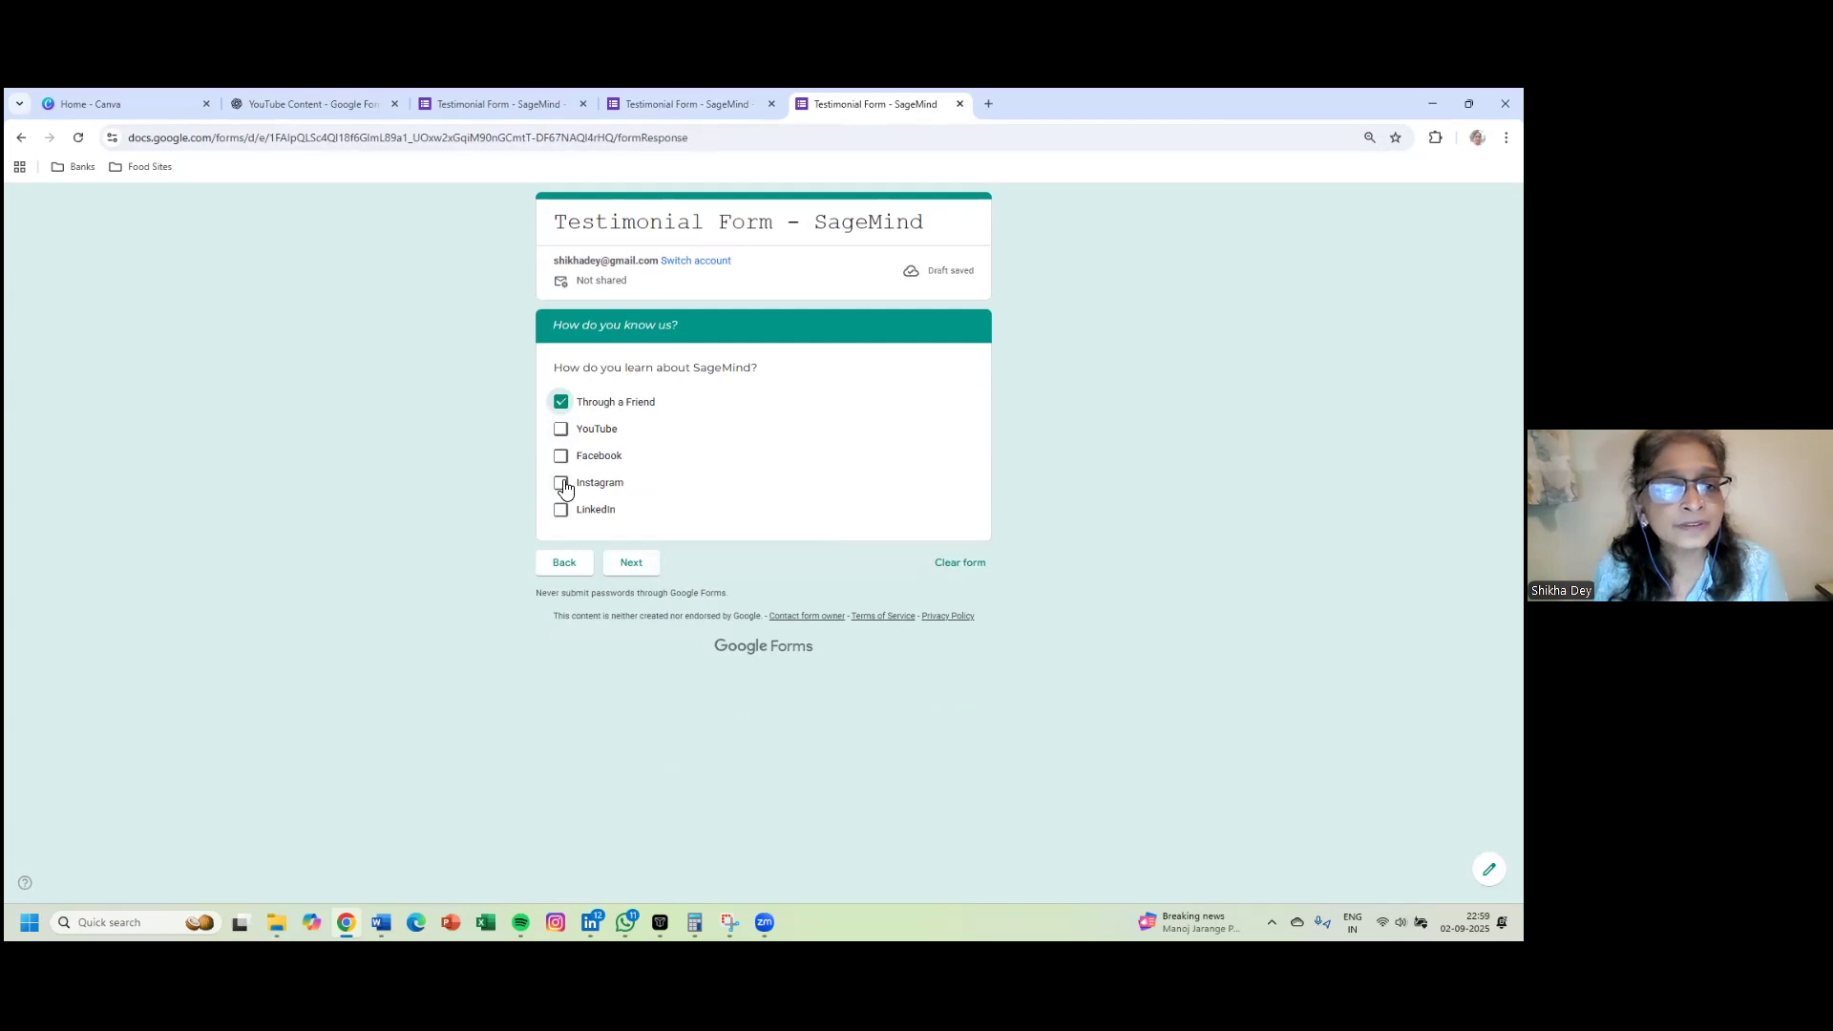
click(561, 512)
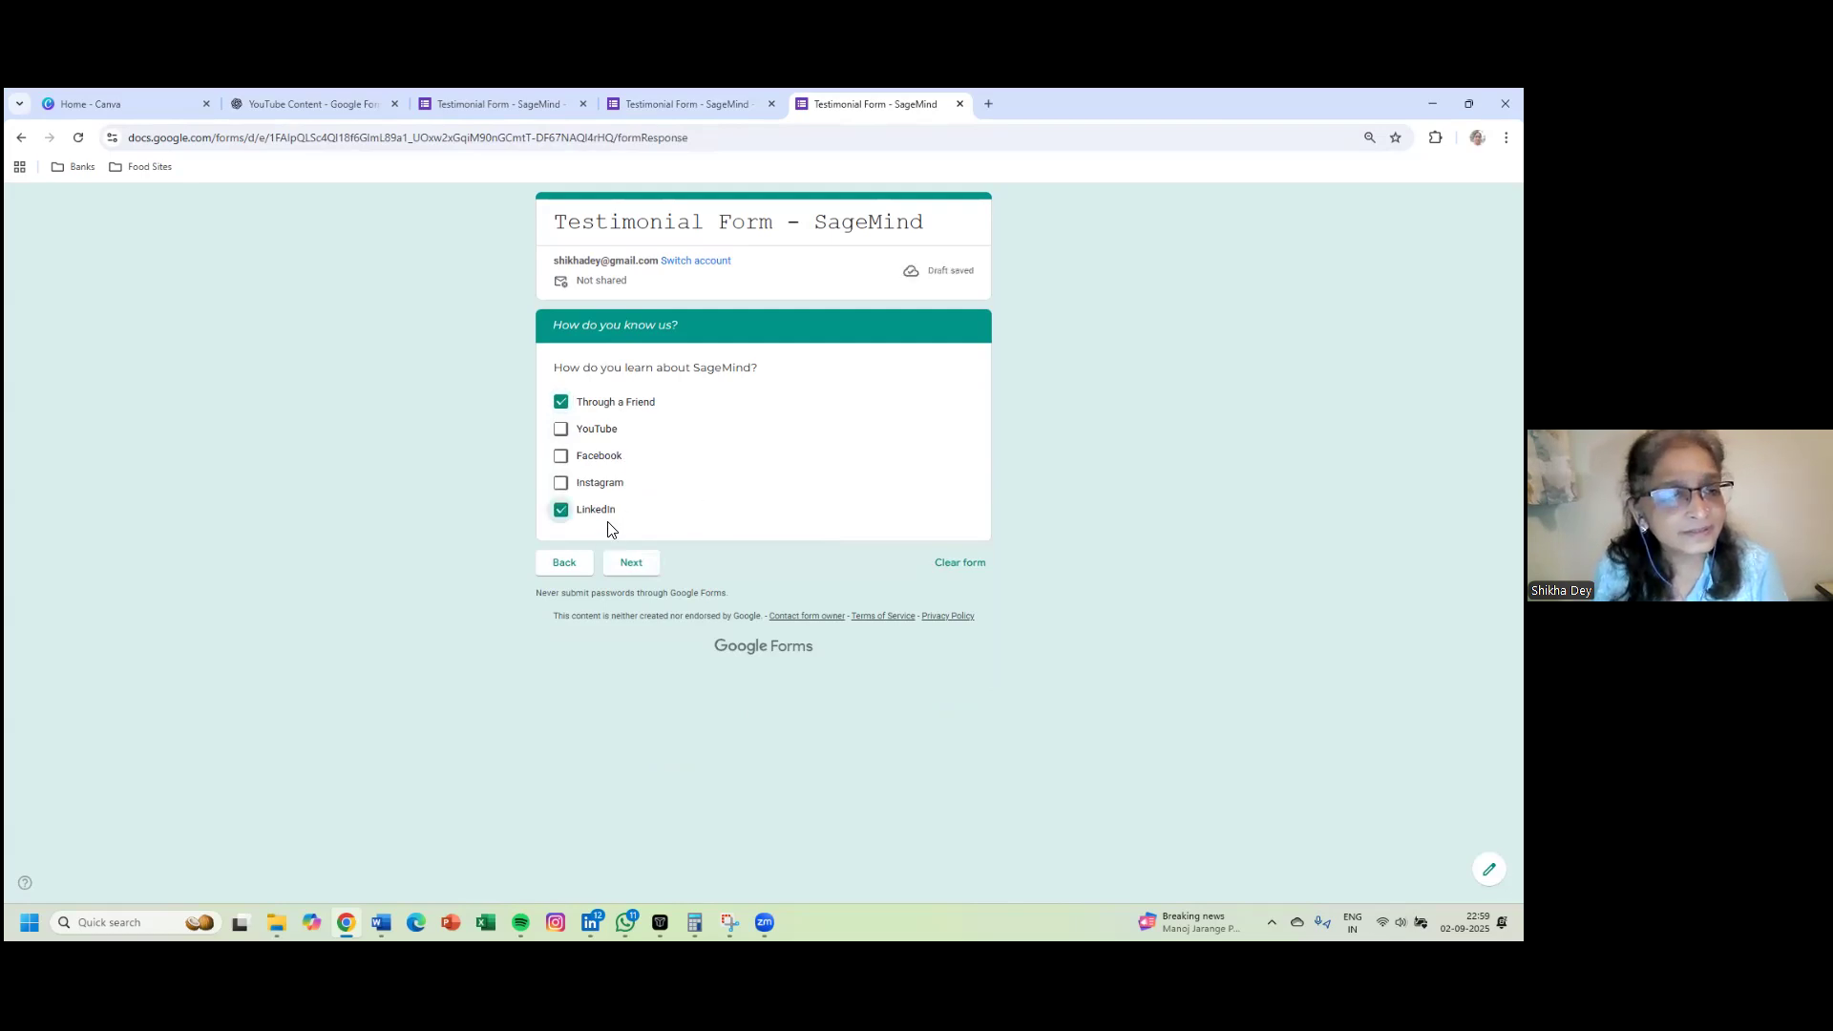
click(627, 568)
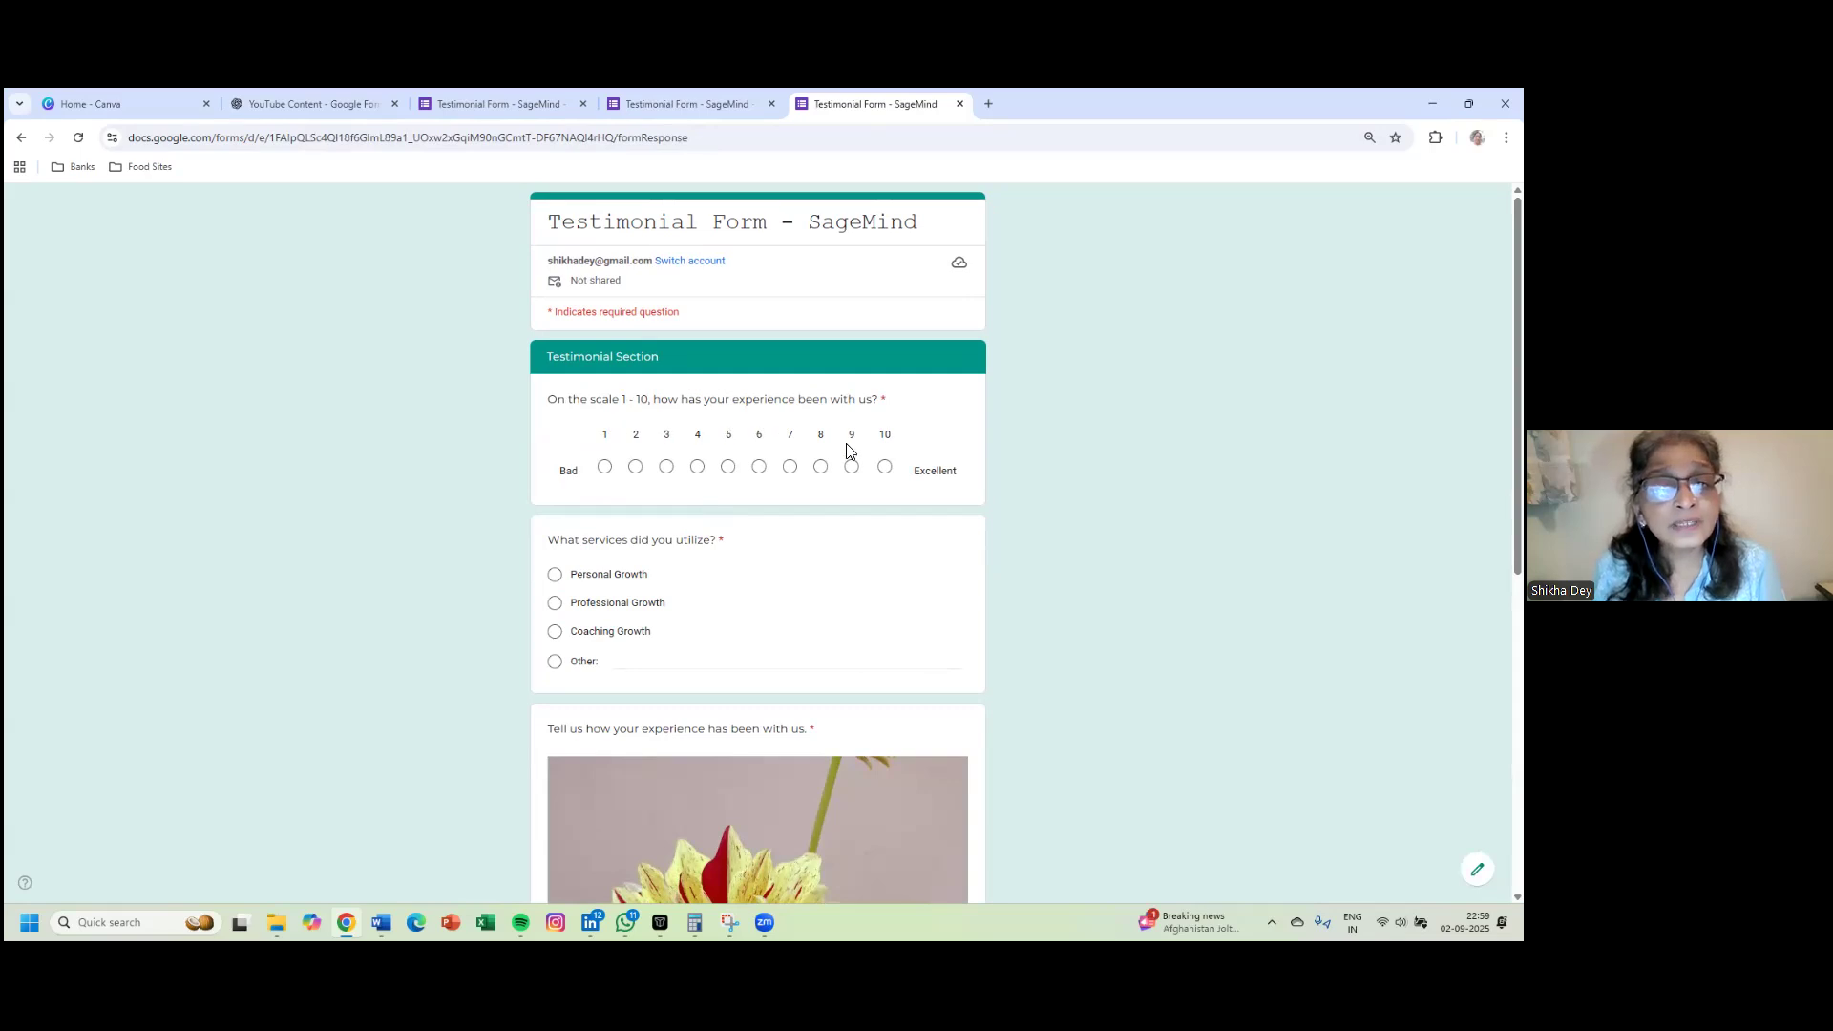
- Rate the experience 10, choose Other: 'Fou' for services, and write the sunshine testimonial
click(885, 466)
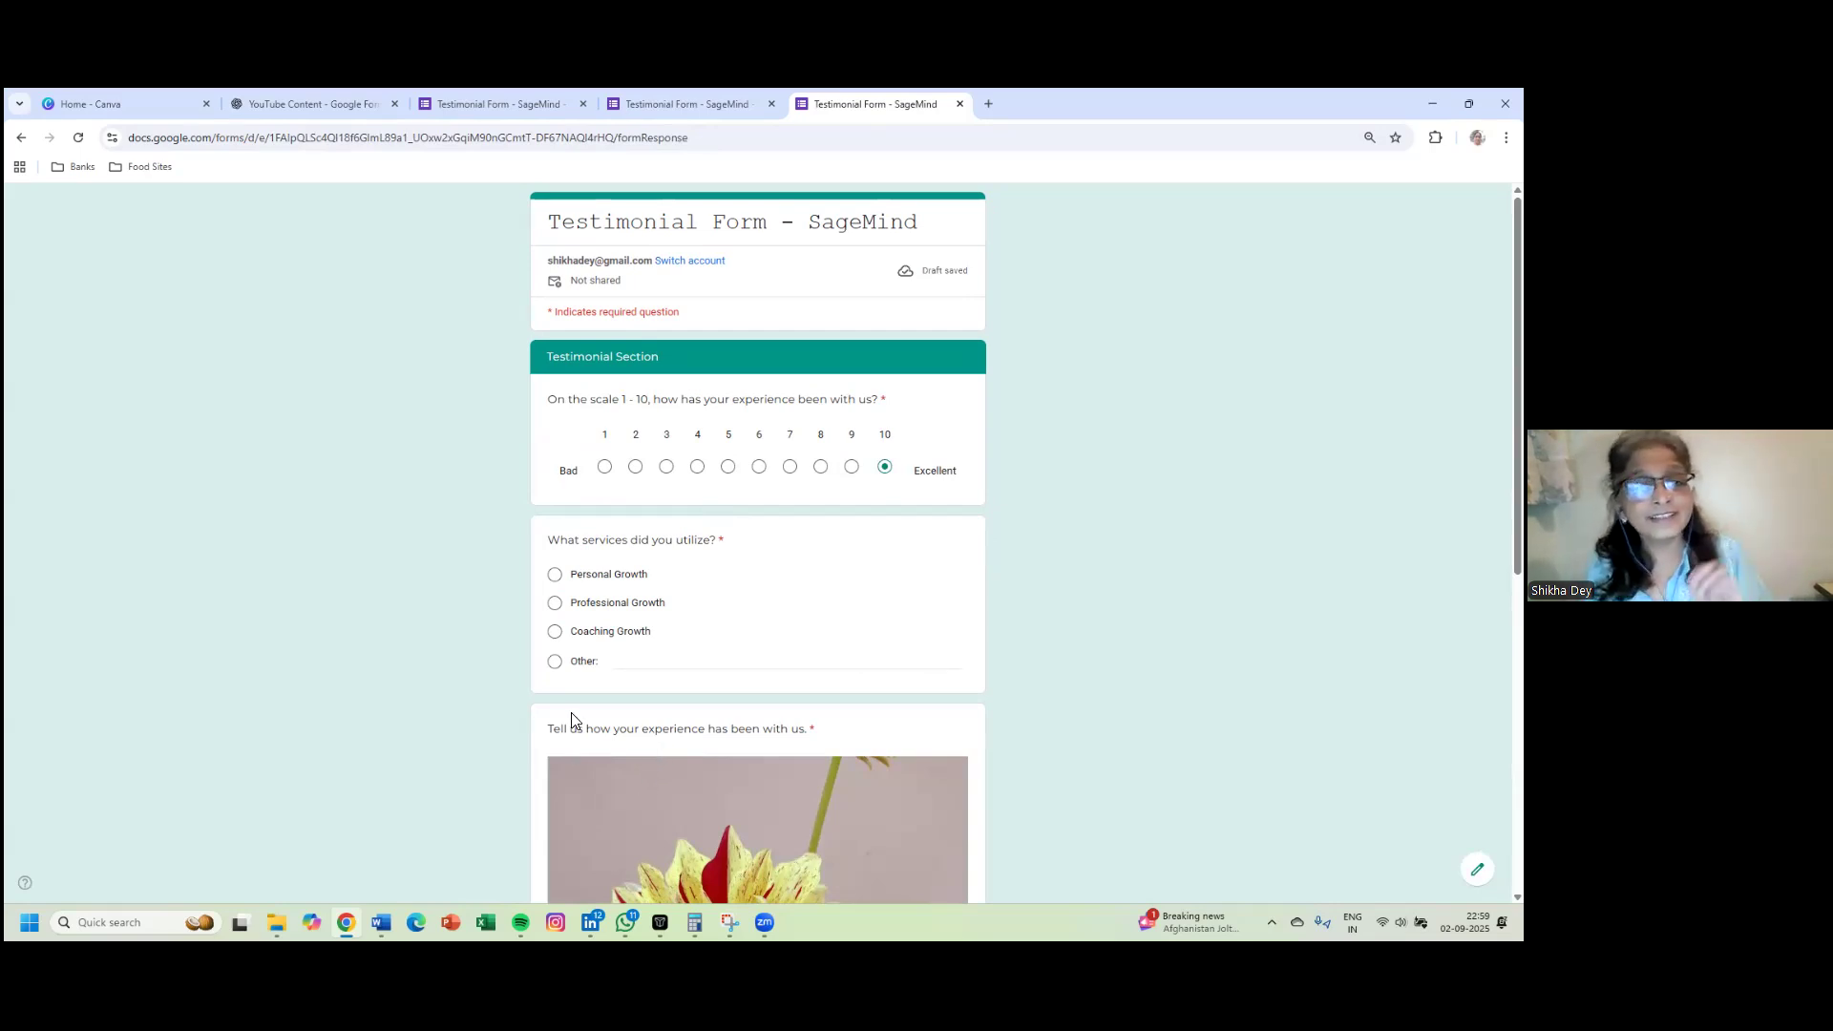
click(555, 662)
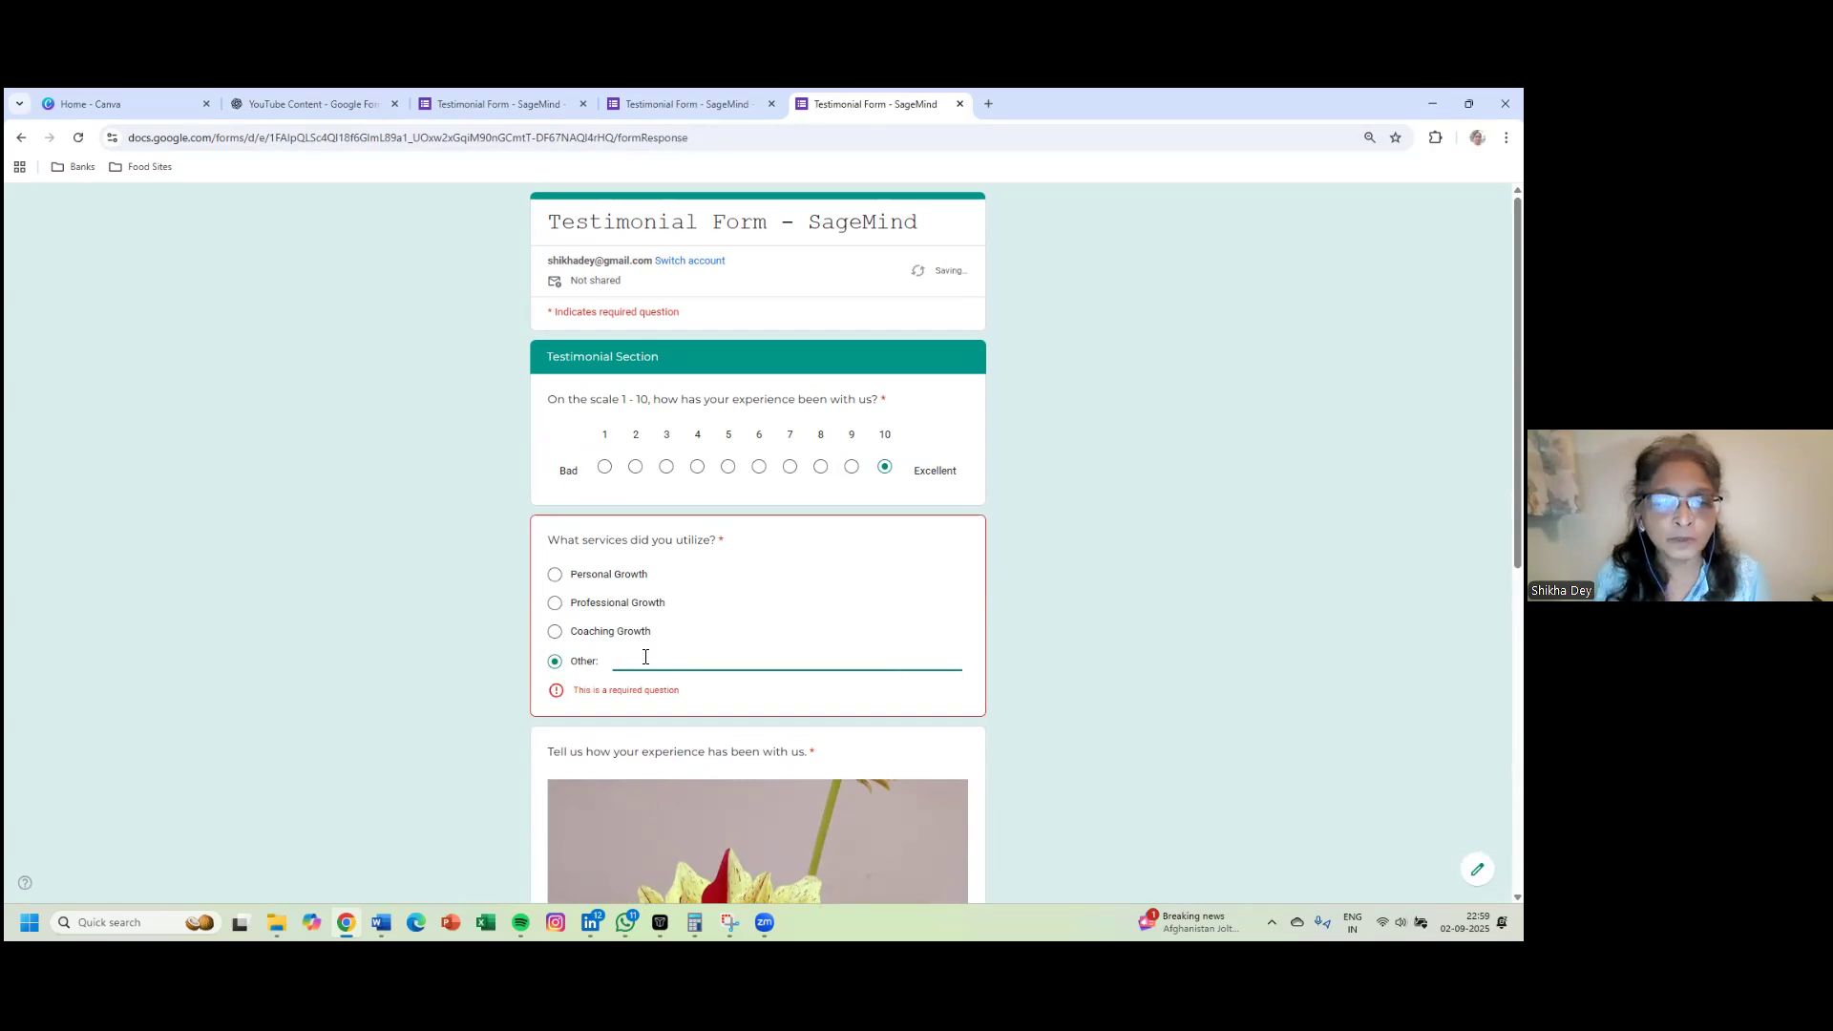
text(Founder)
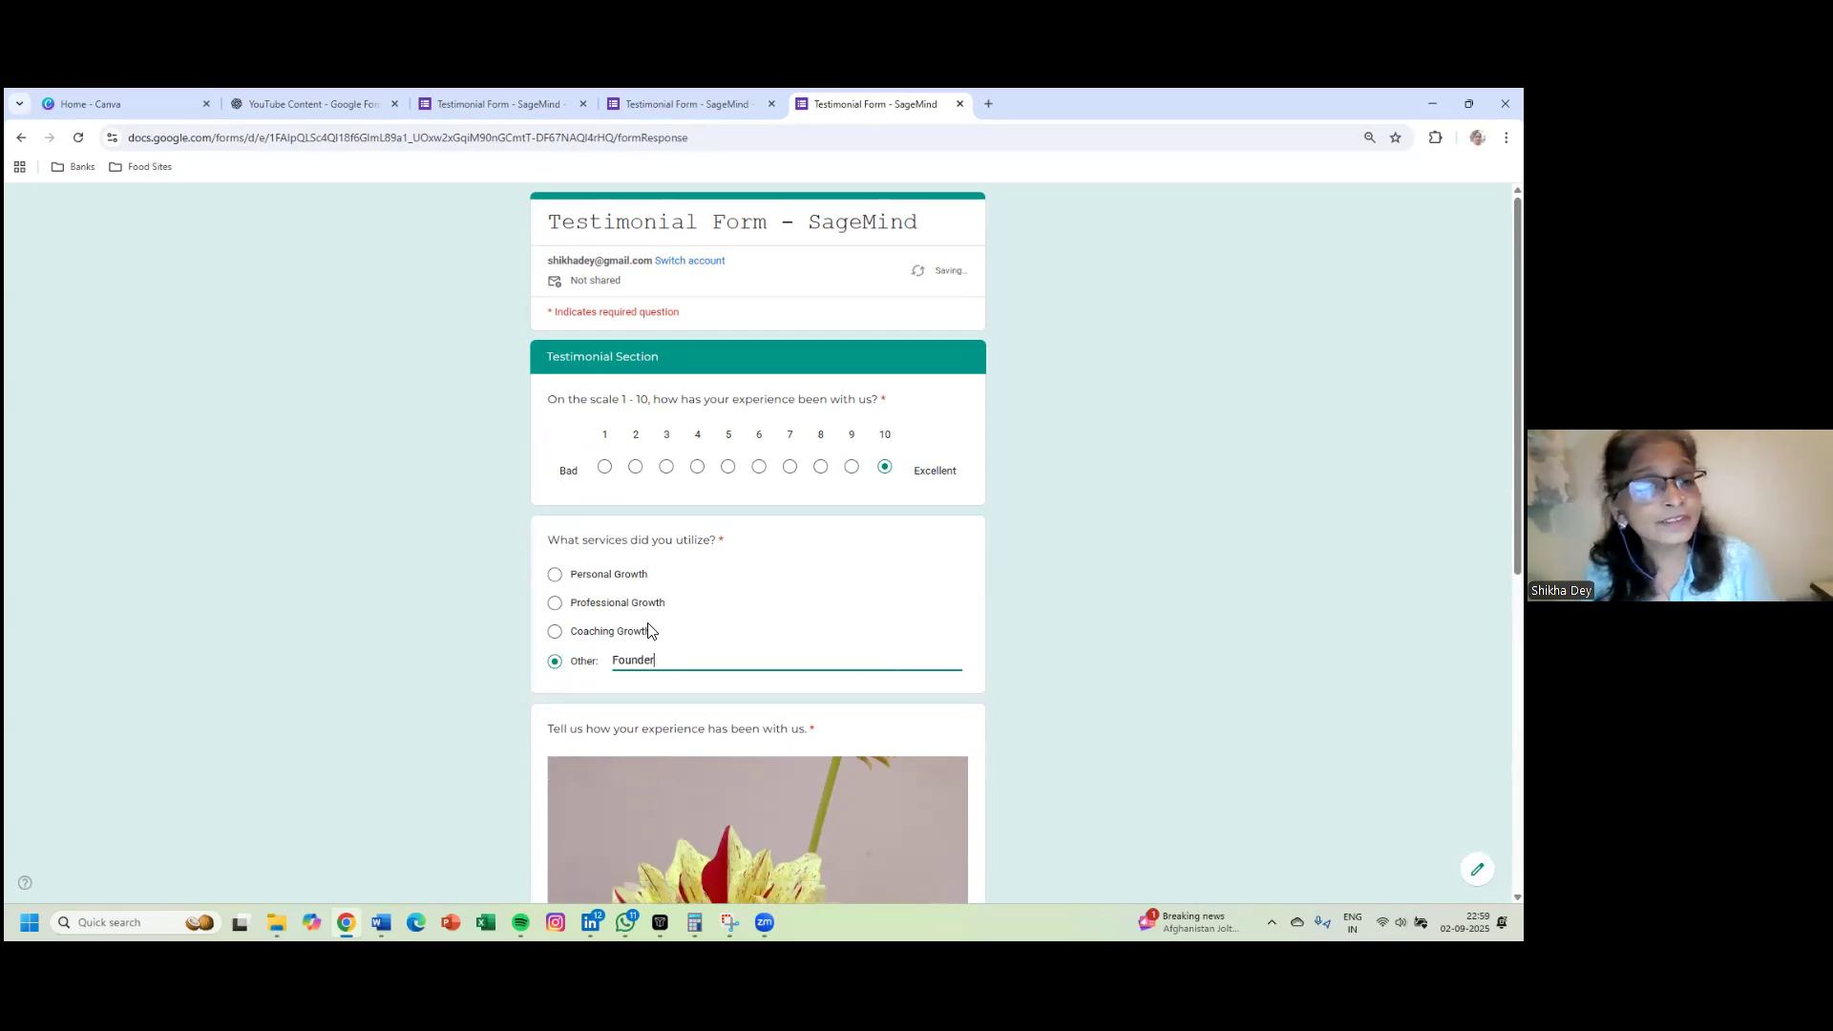
scroll(737, 655, down, 4)
scroll(735, 655, down, 1)
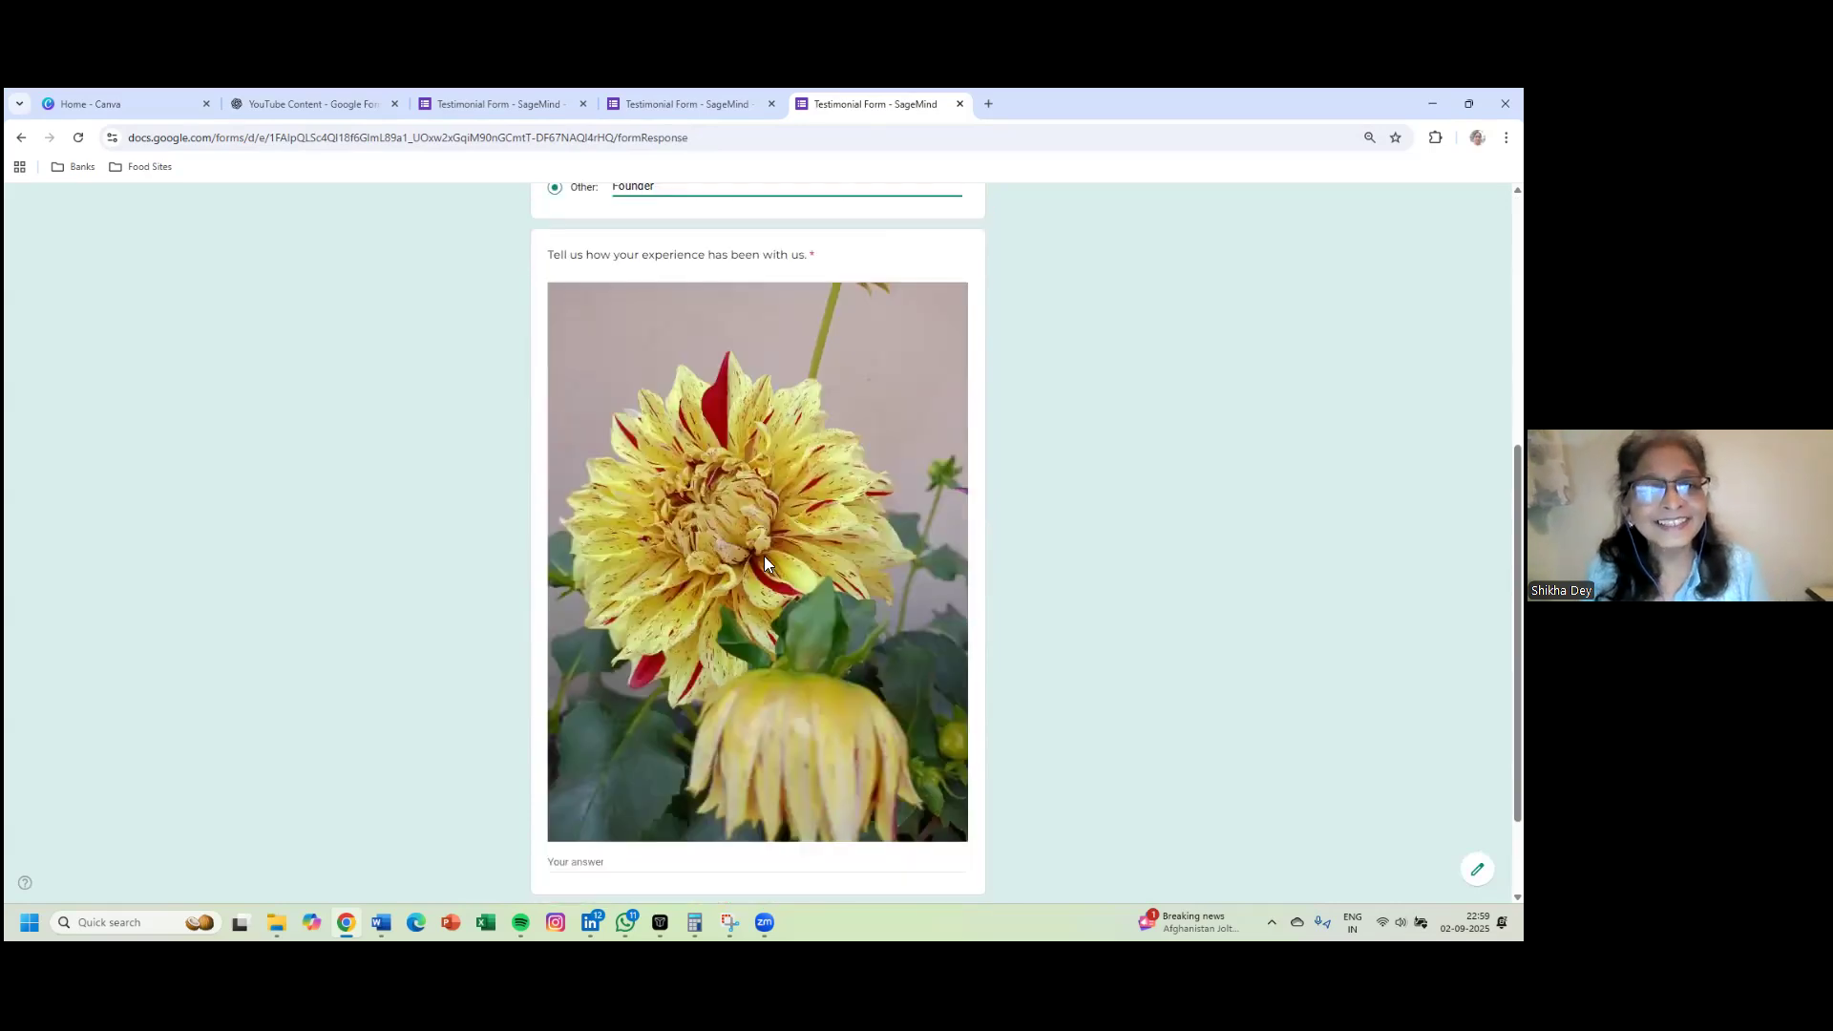
scroll(722, 531, down, 2)
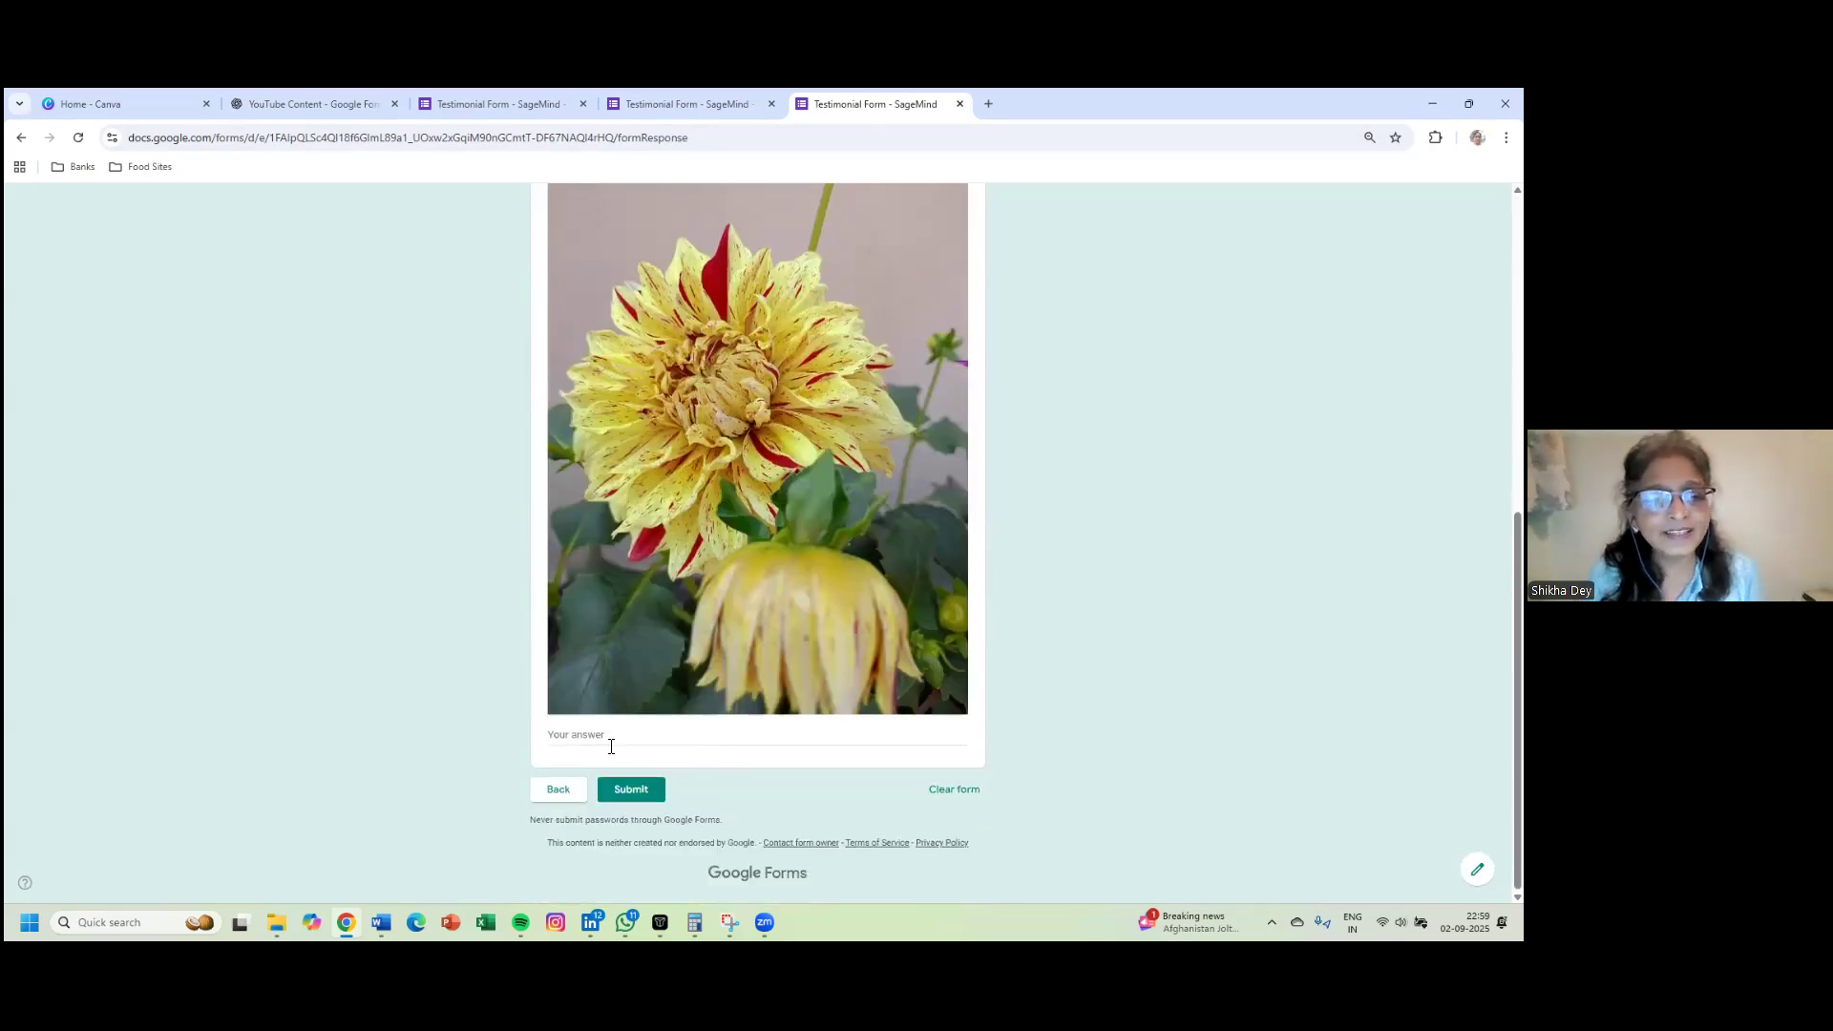
click(607, 732)
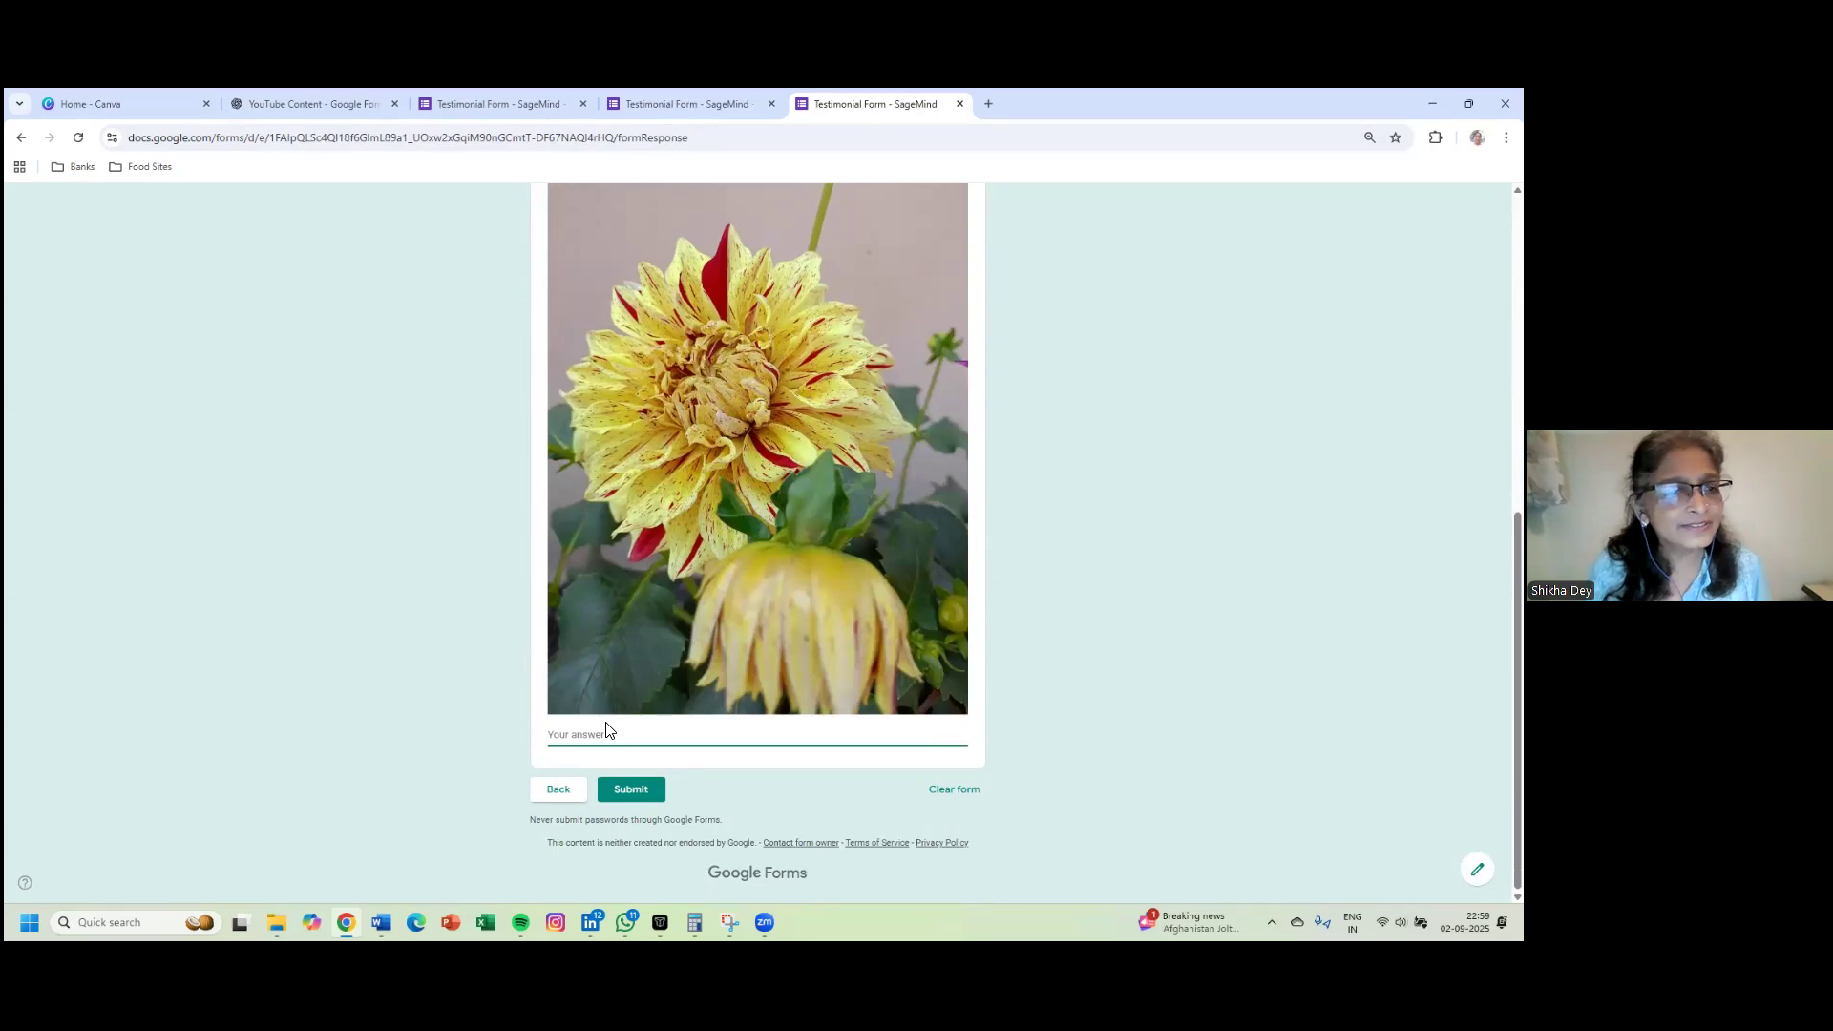
text(This is me)
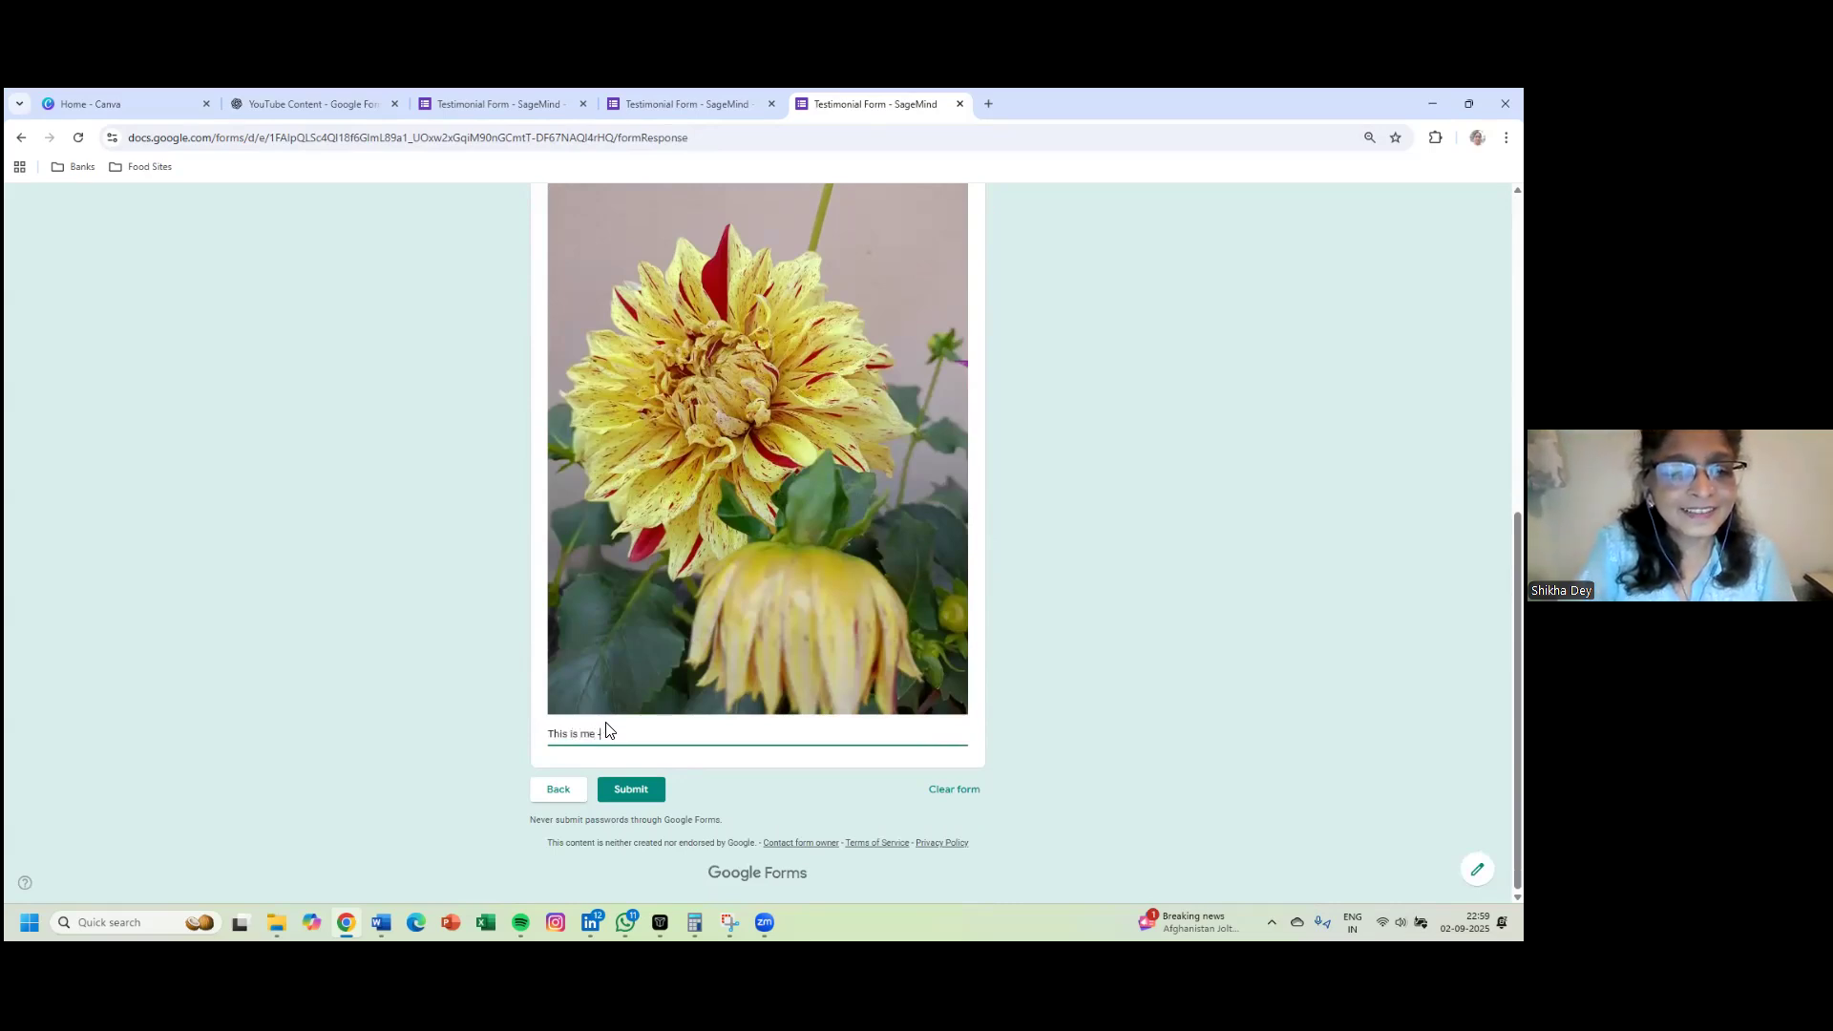
text( - Shi)
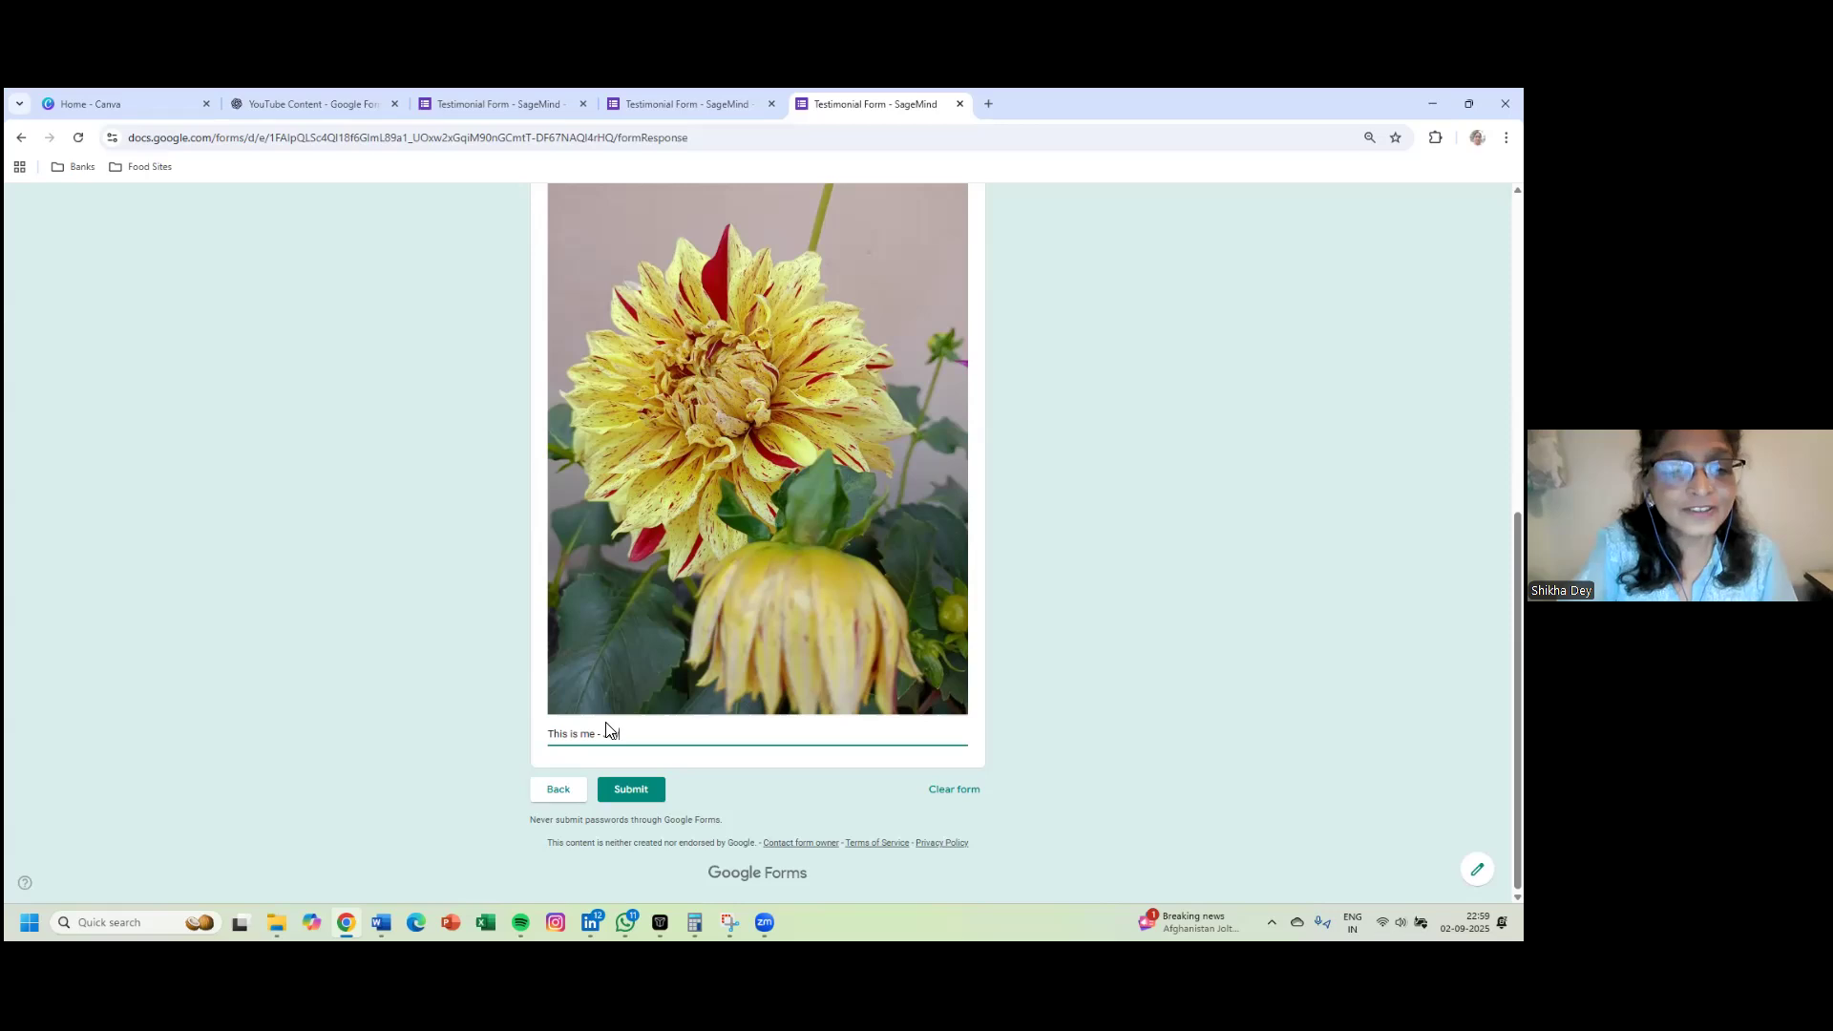
text( in suns)
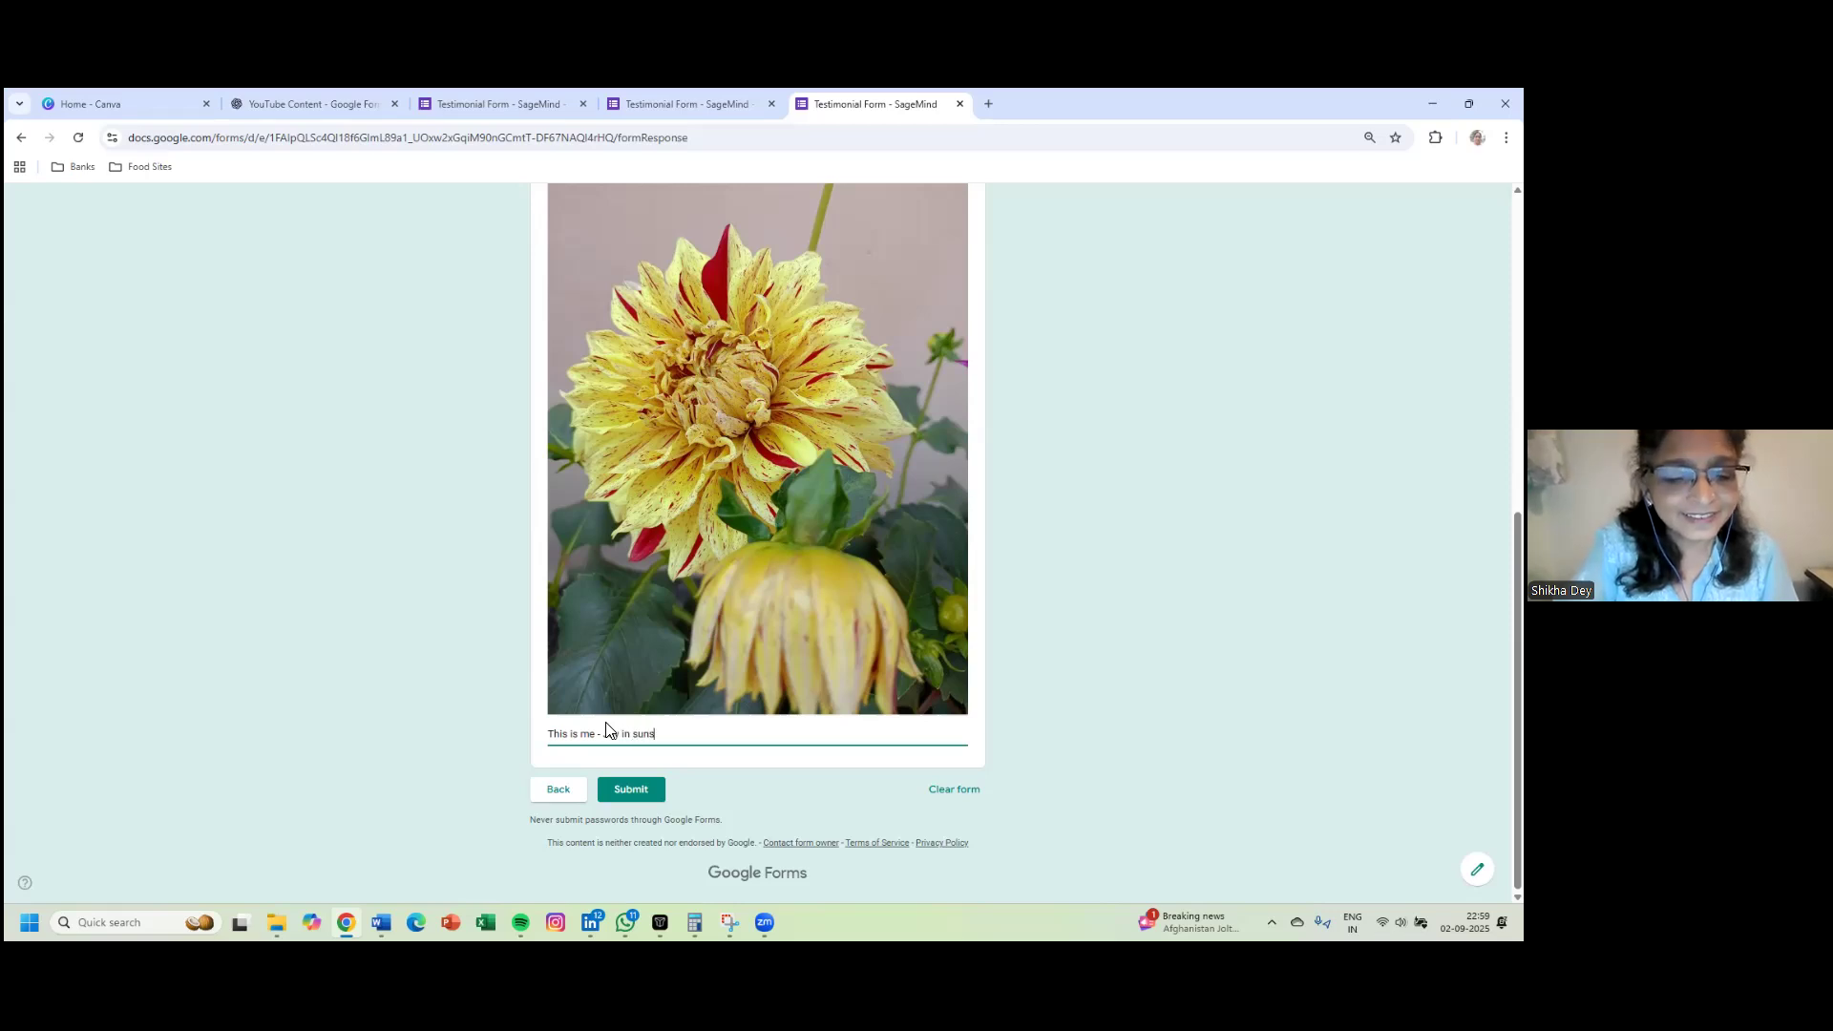
text(hine)
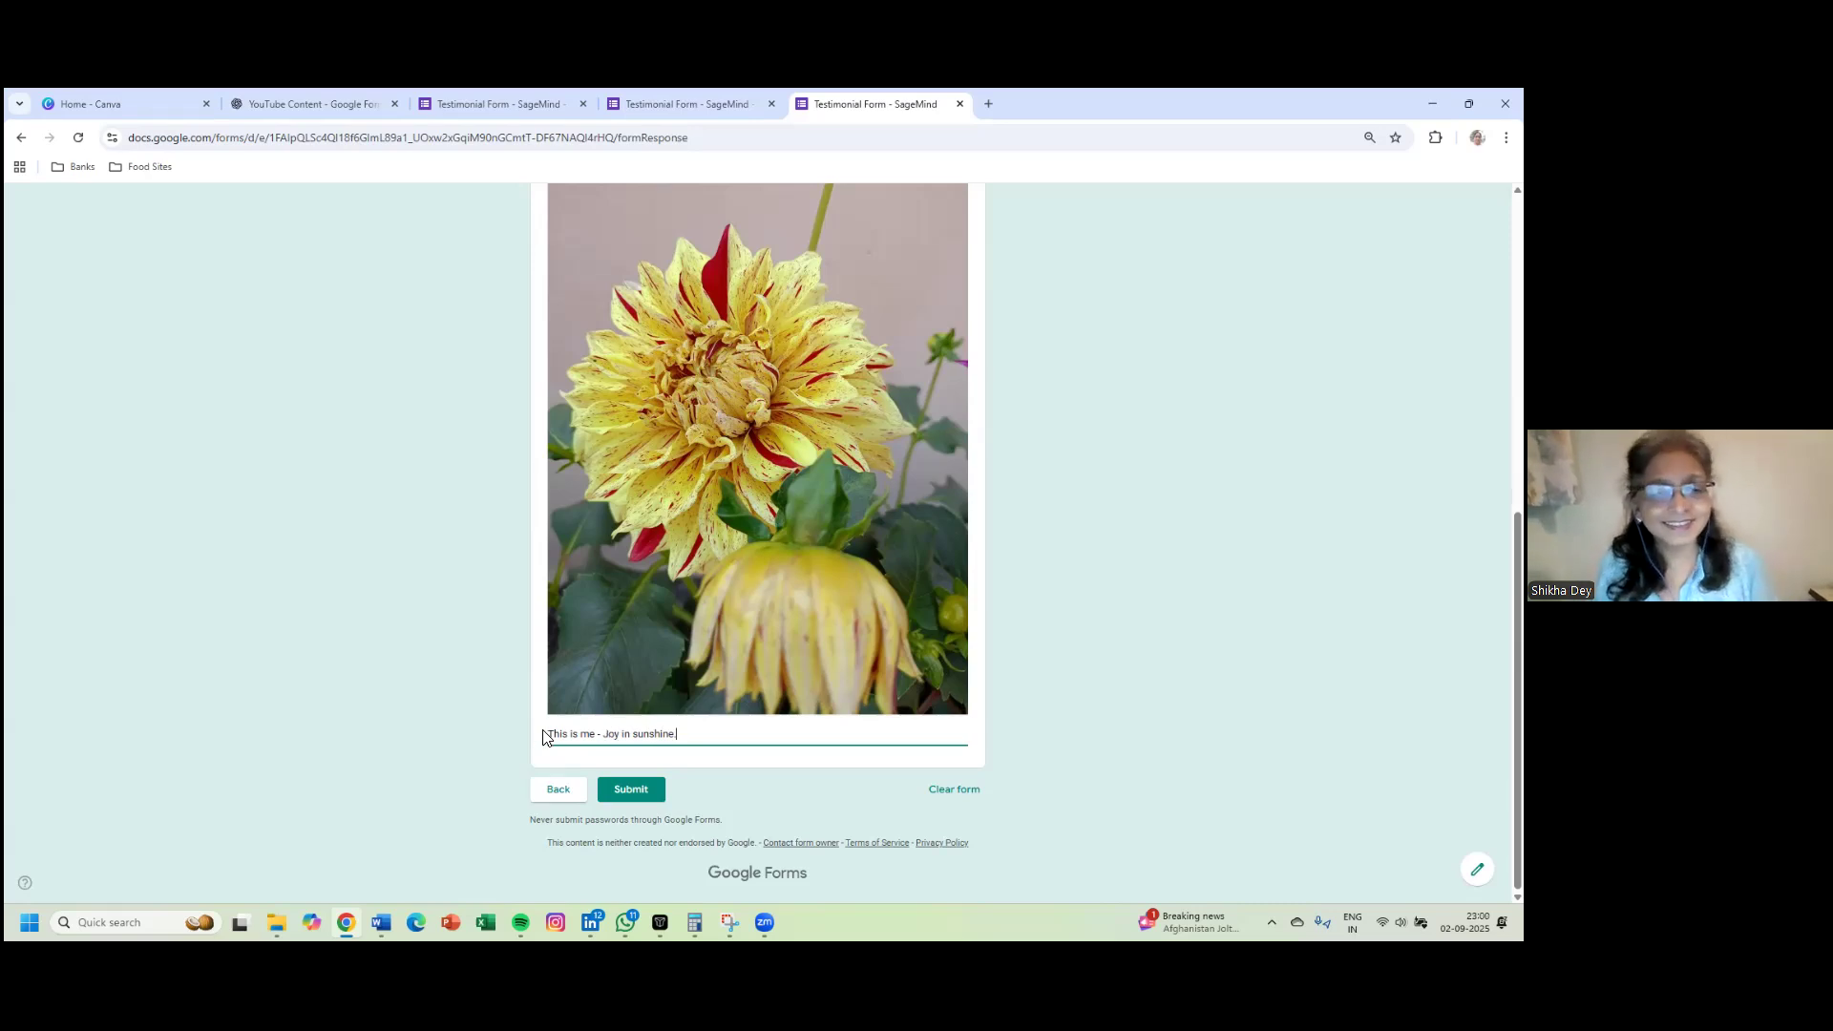
- Submit the test response and switch back to the form editor tab
click(604, 791)
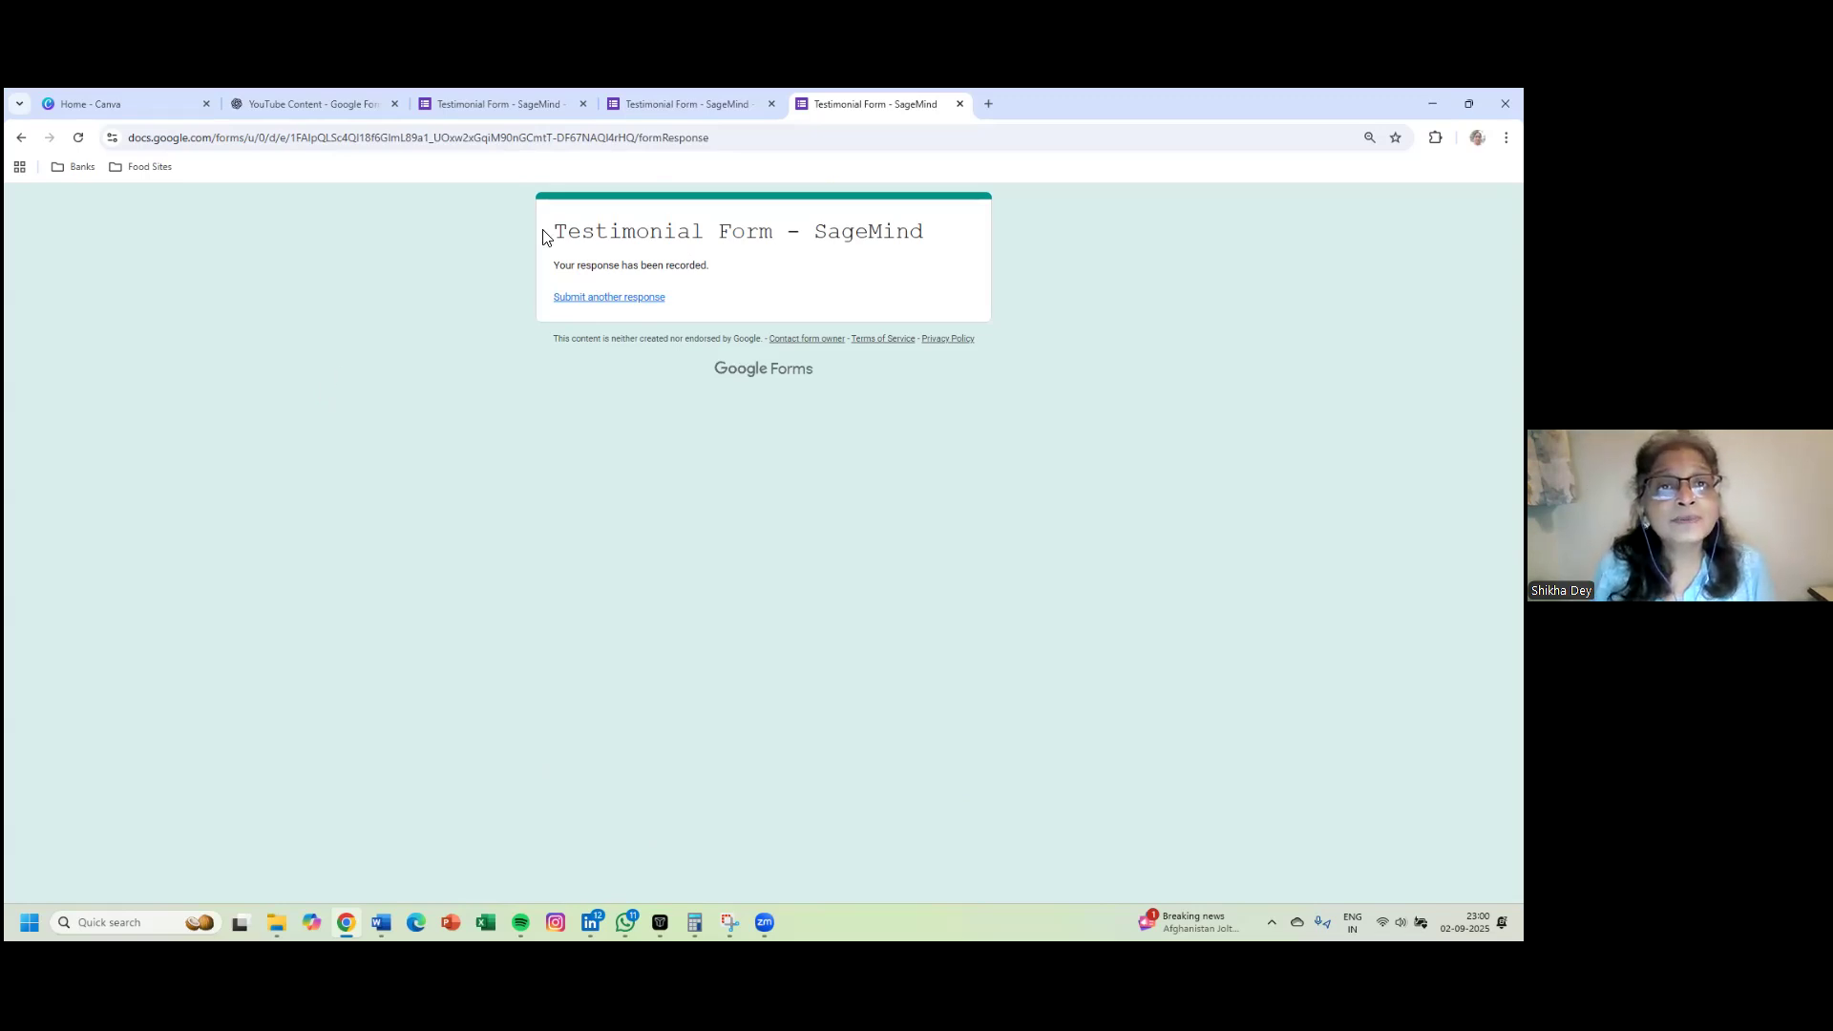
key(ctrl+shift+Tab)
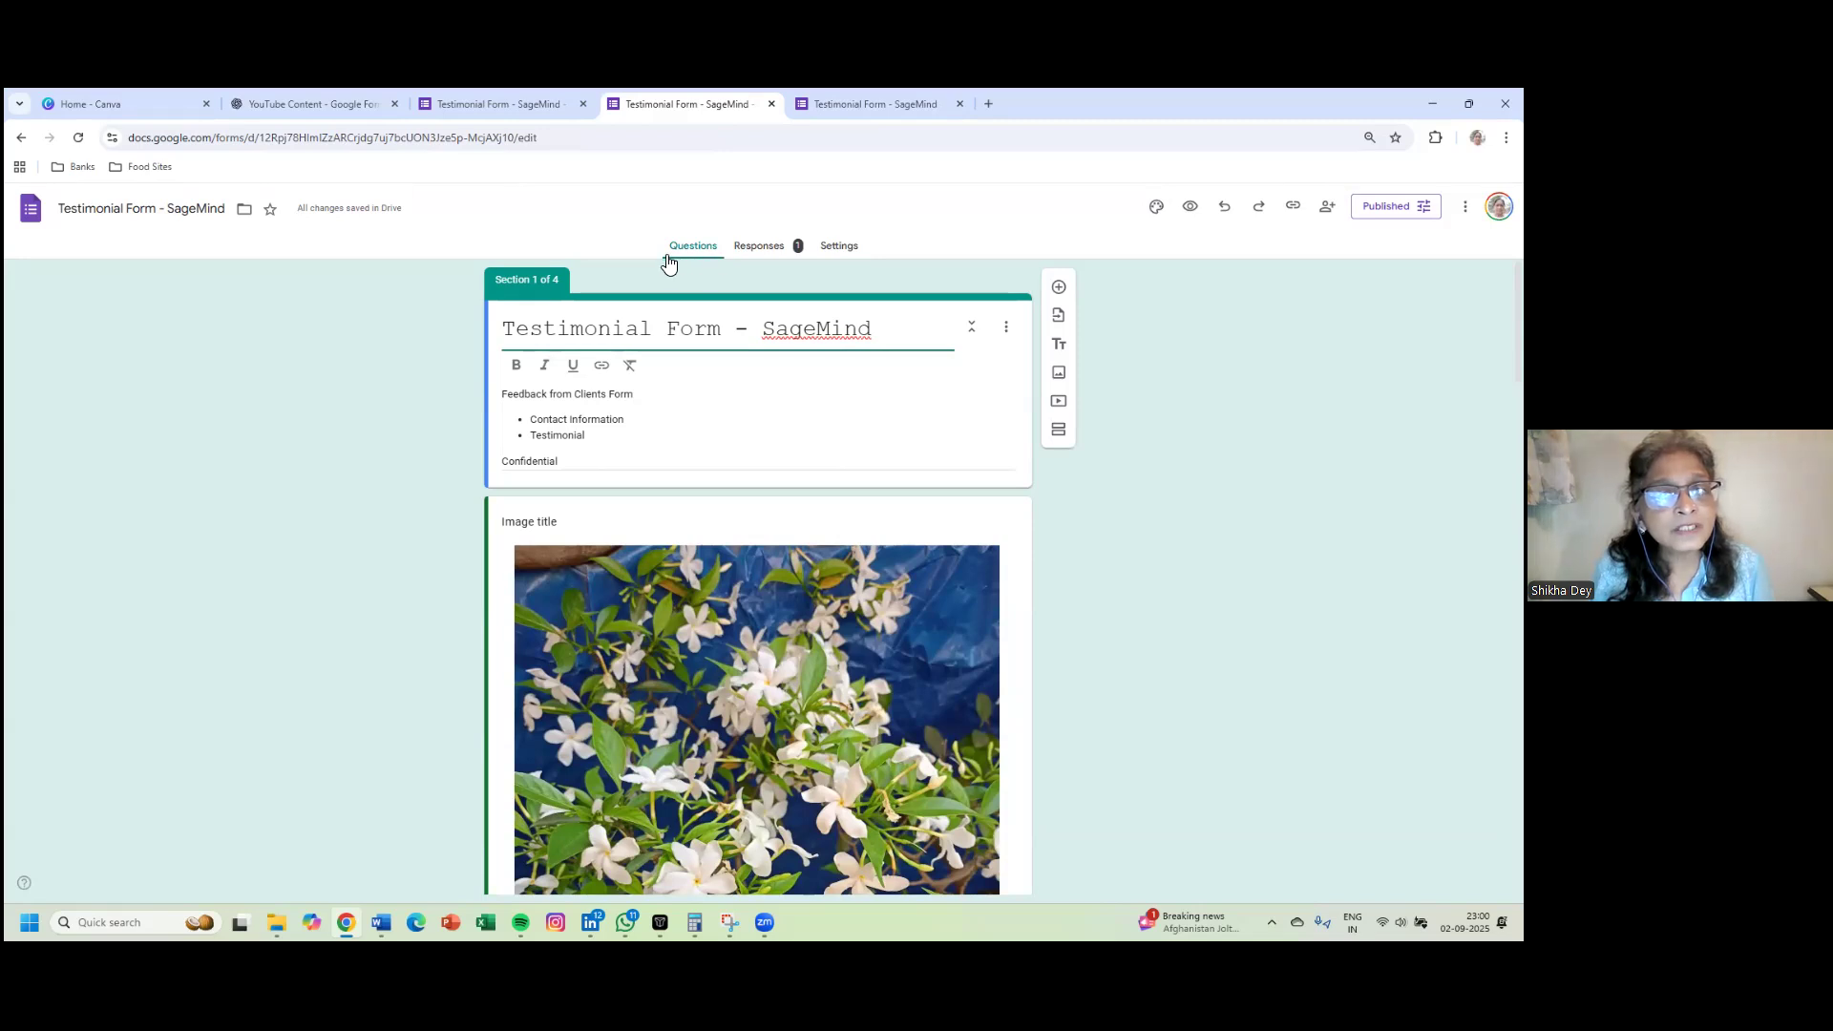
- Review the Responses summary charts: Through a Friend and LinkedIn, rating 10, Founder service
click(752, 258)
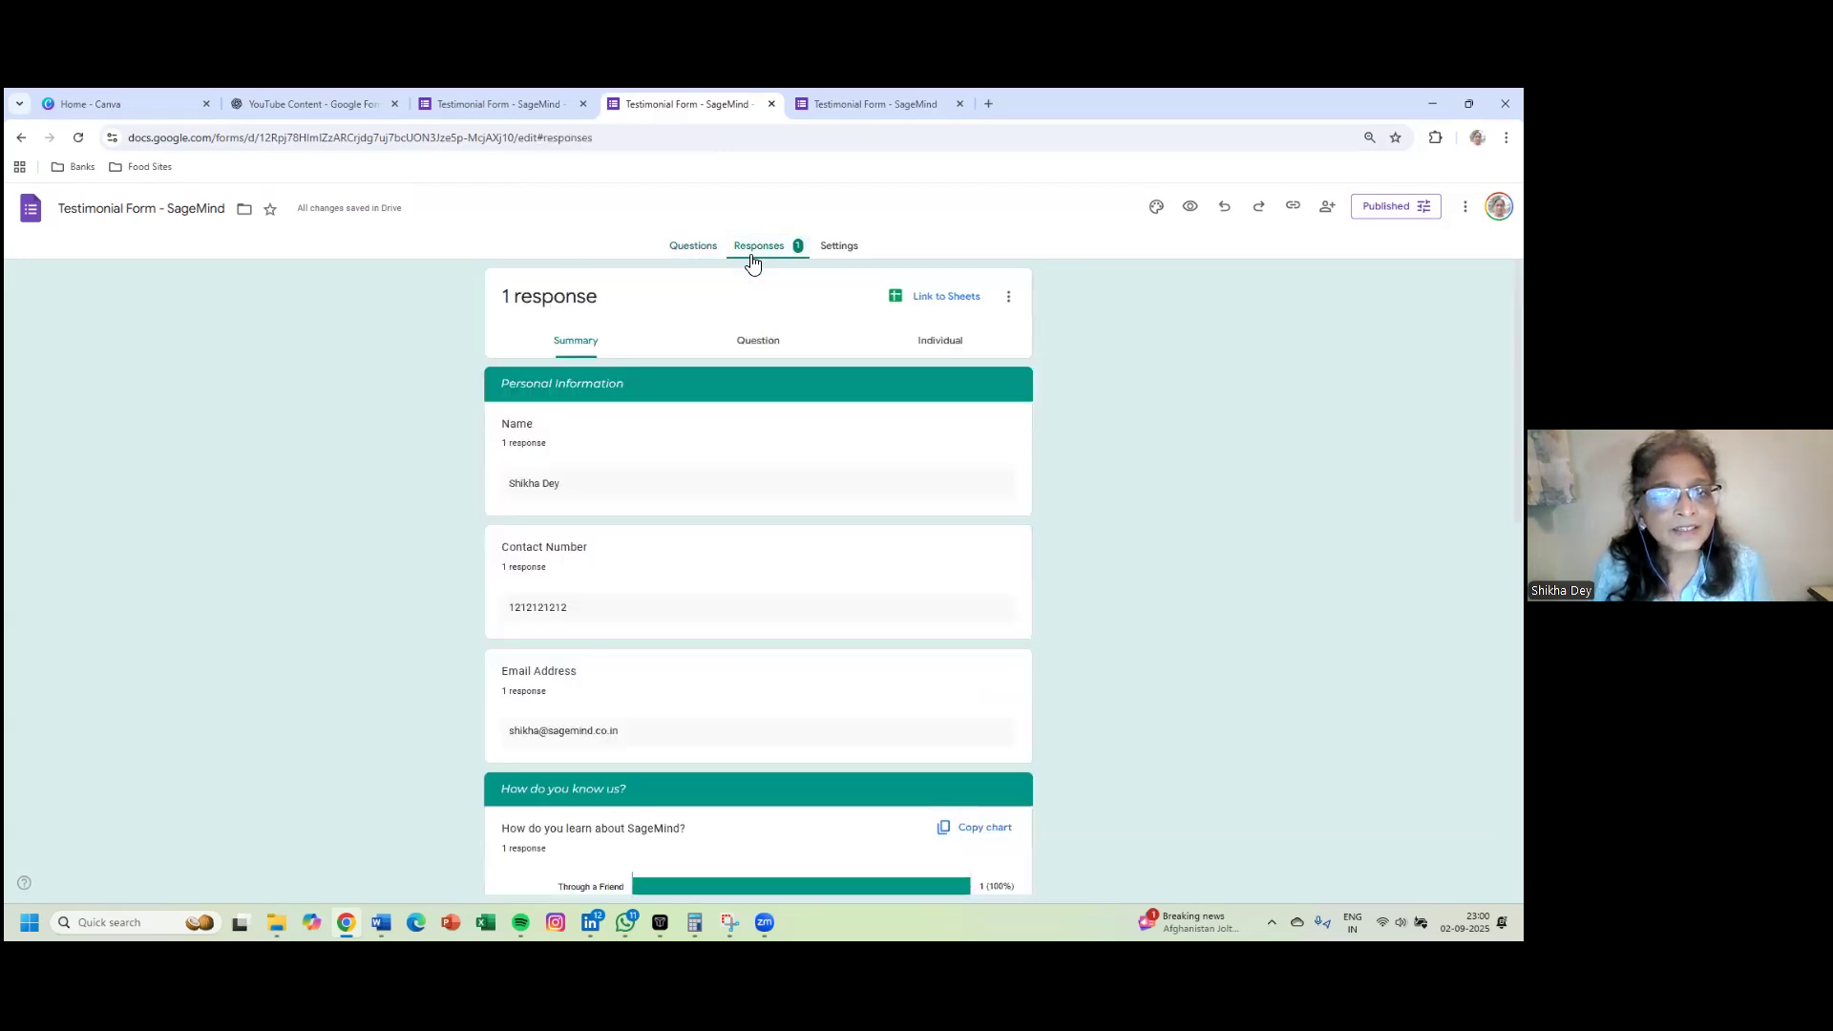
scroll(687, 374, down, 10)
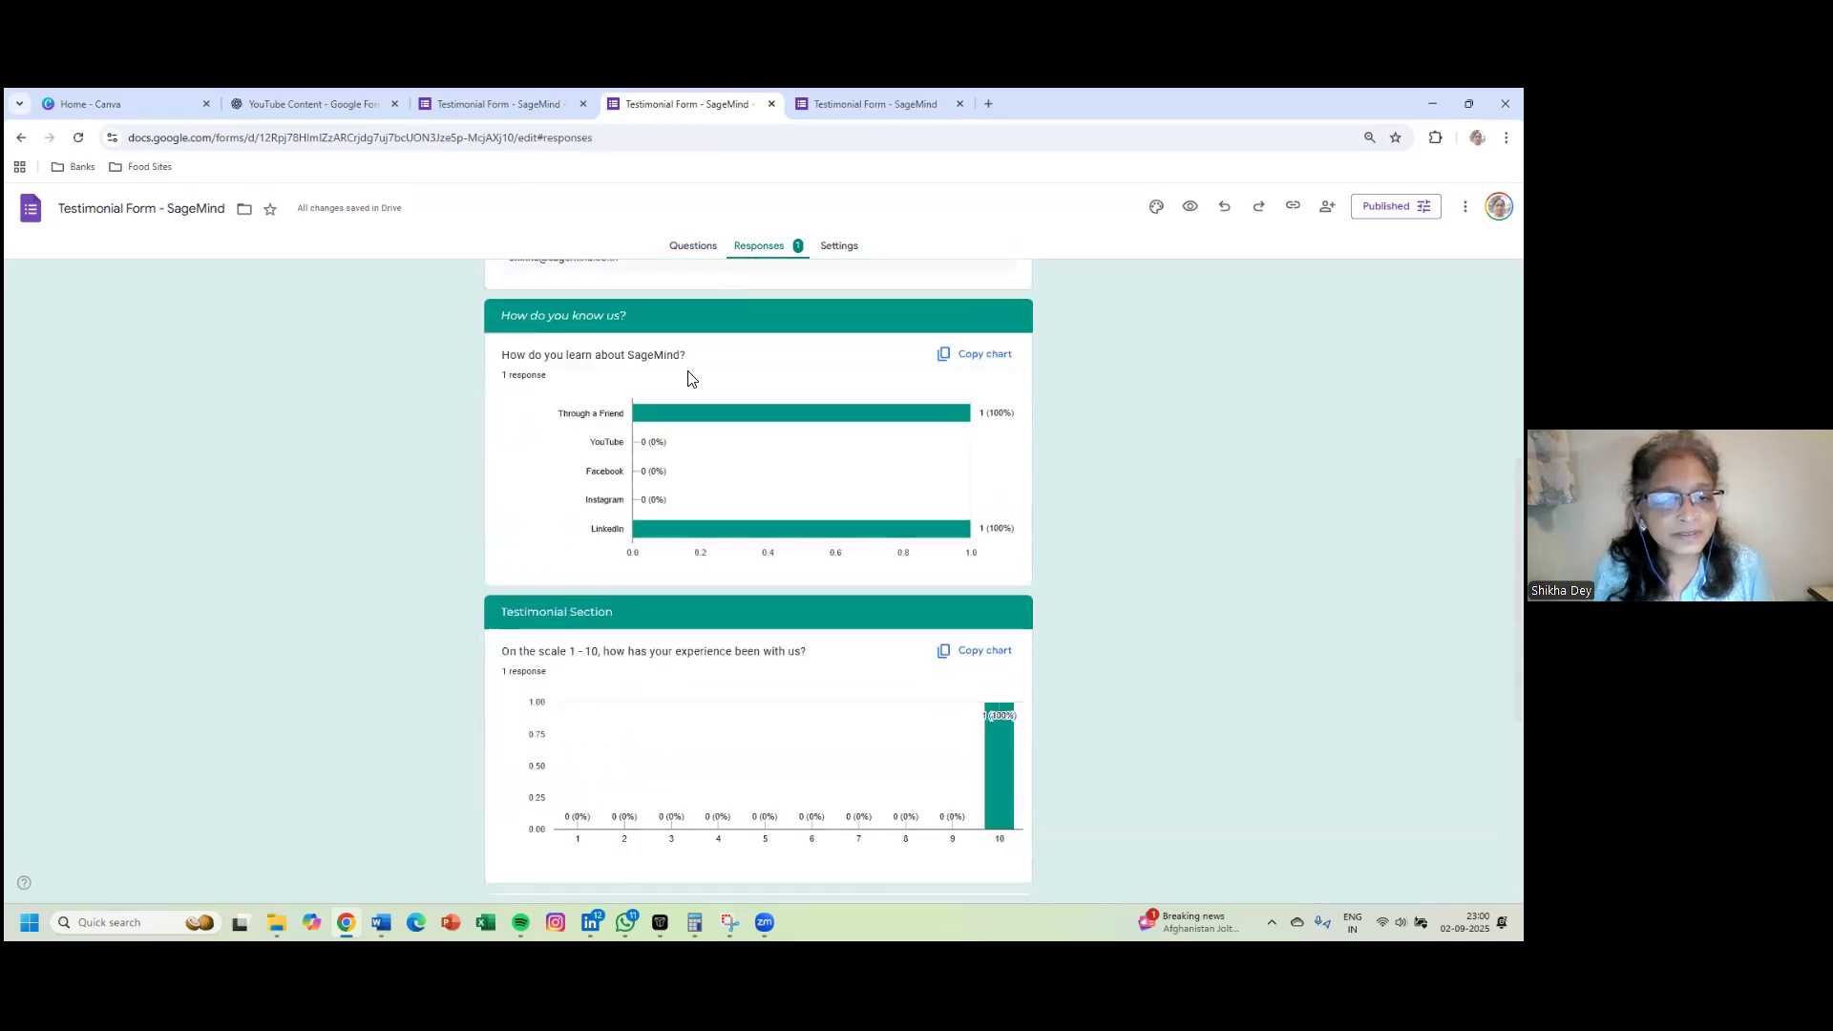
scroll(687, 366, up, 10)
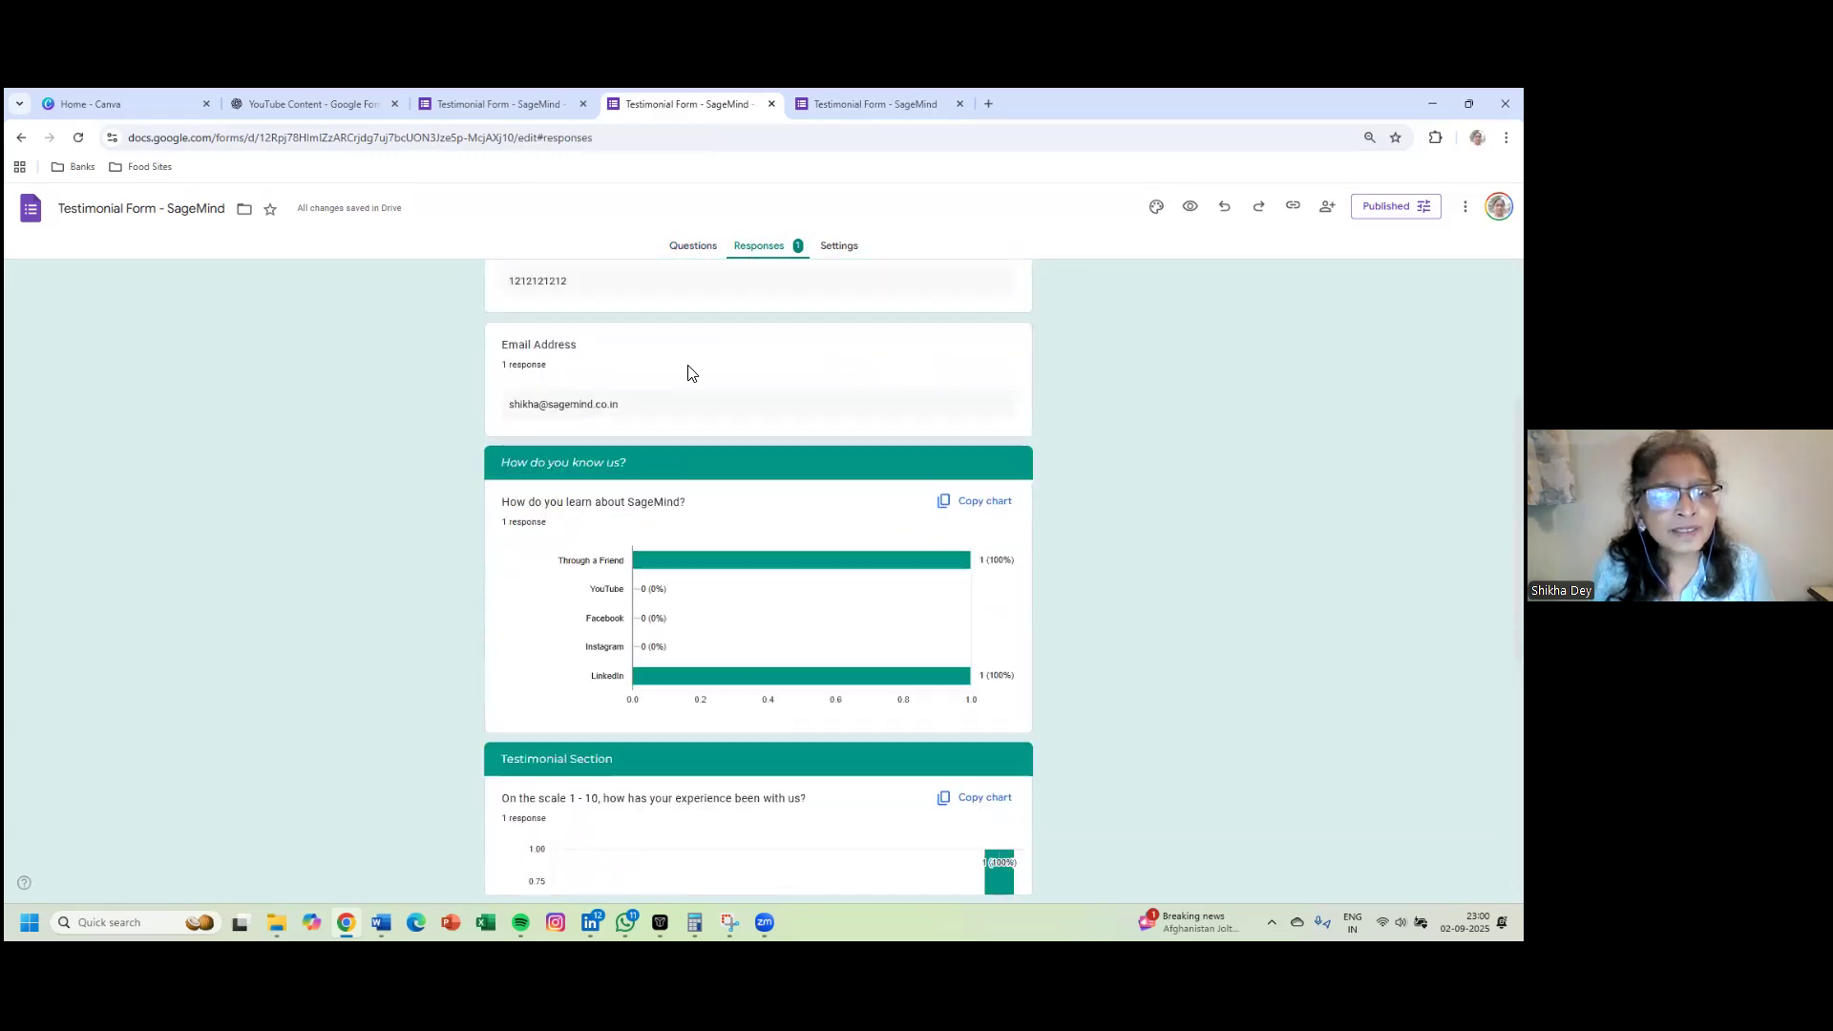
scroll(689, 372, down, 10)
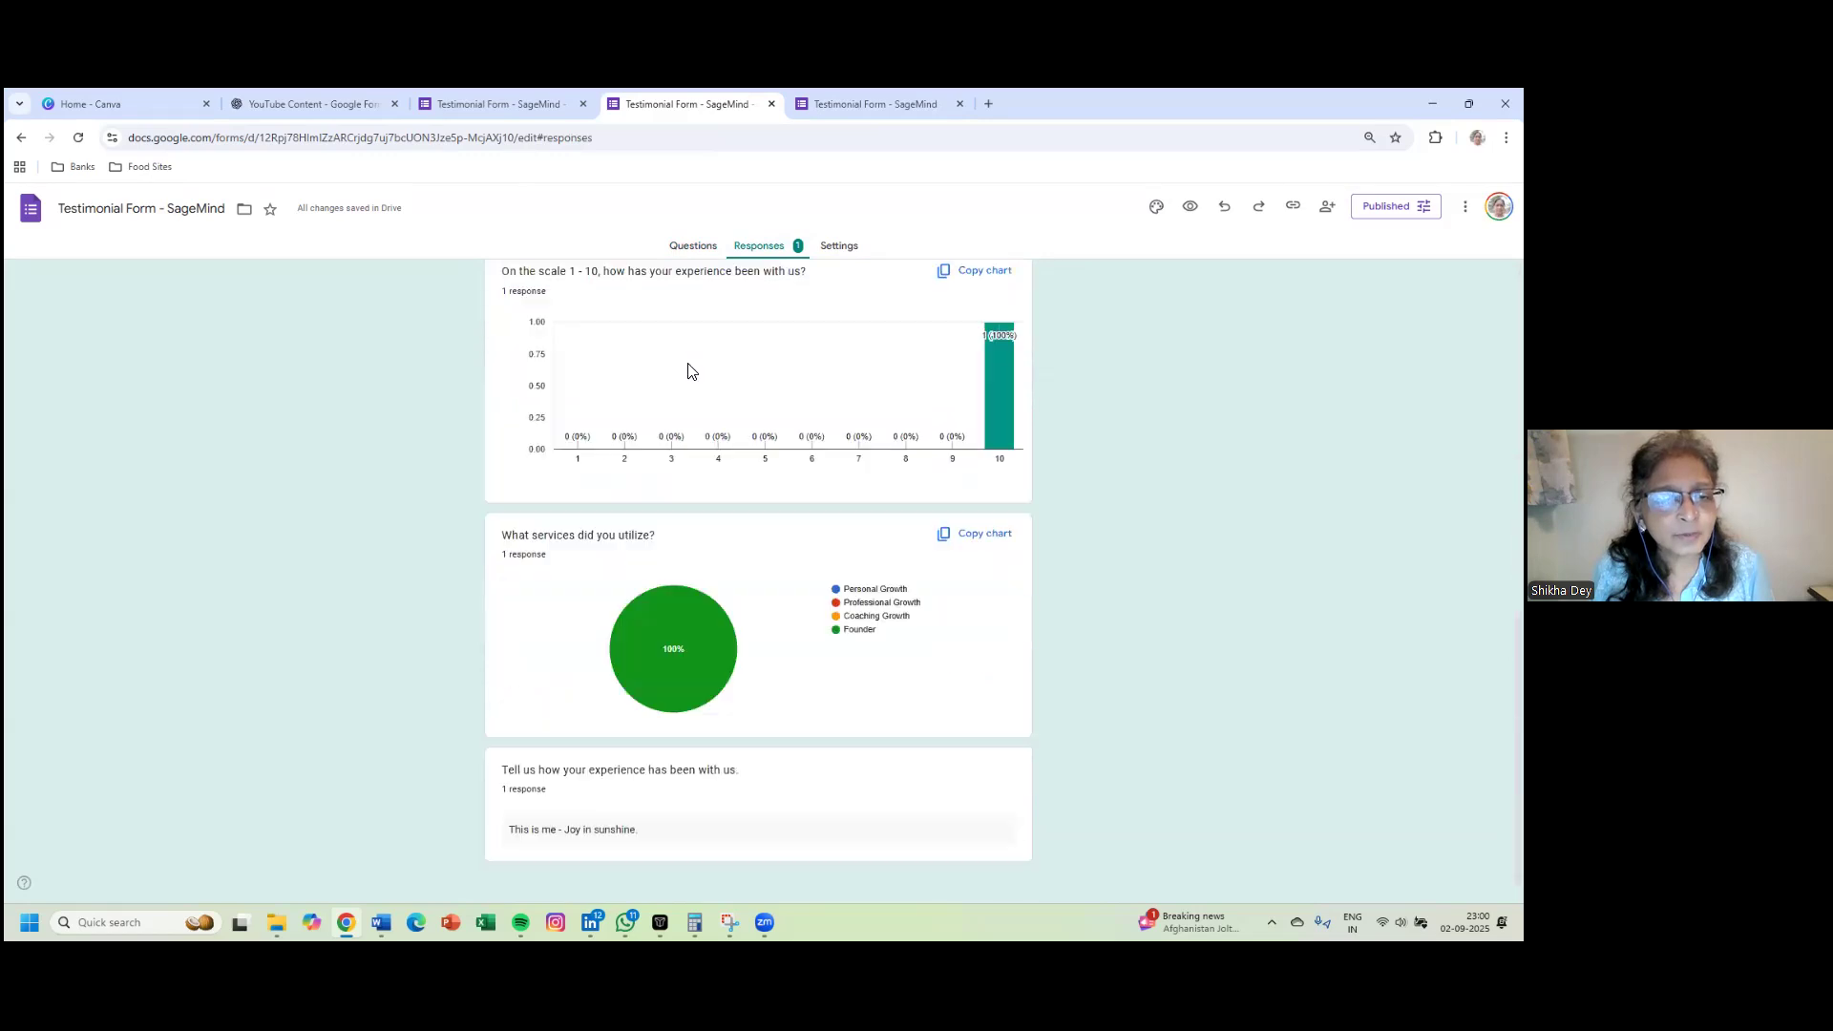
scroll(689, 373, up, 8)
scroll(692, 371, up, 2)
scroll(692, 370, down, 6)
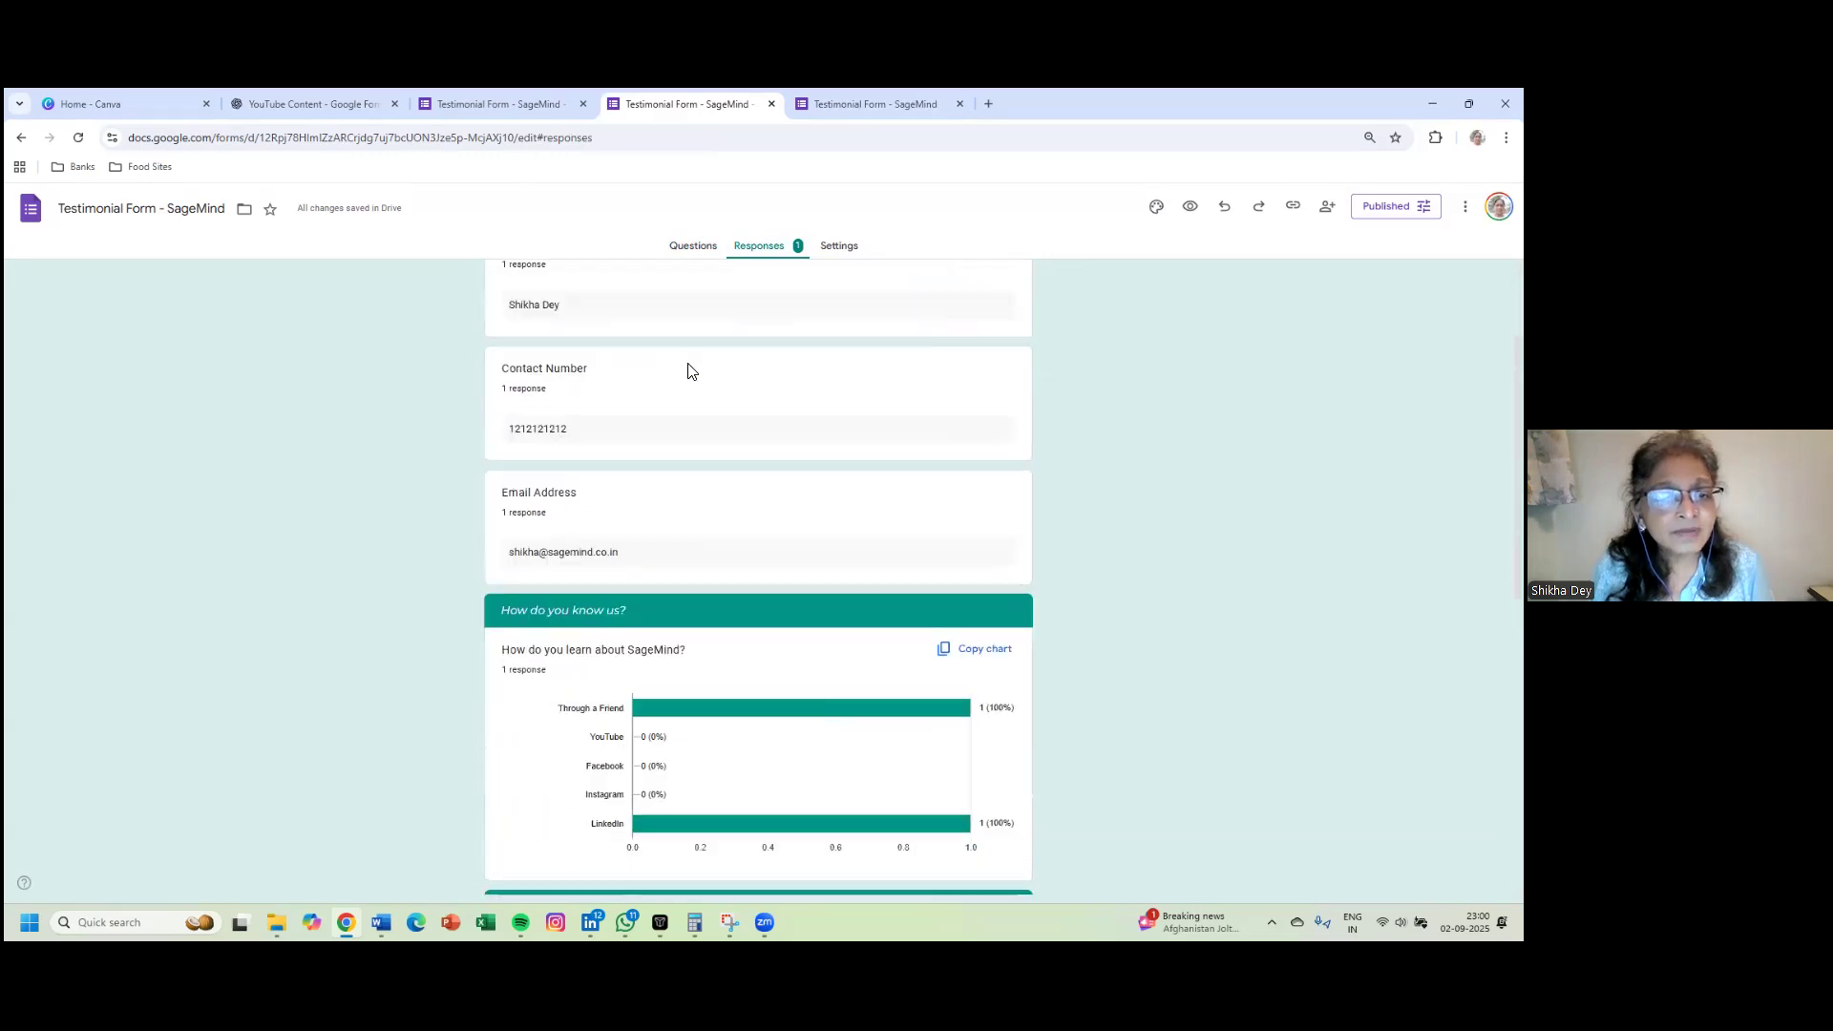
scroll(691, 370, down, 1)
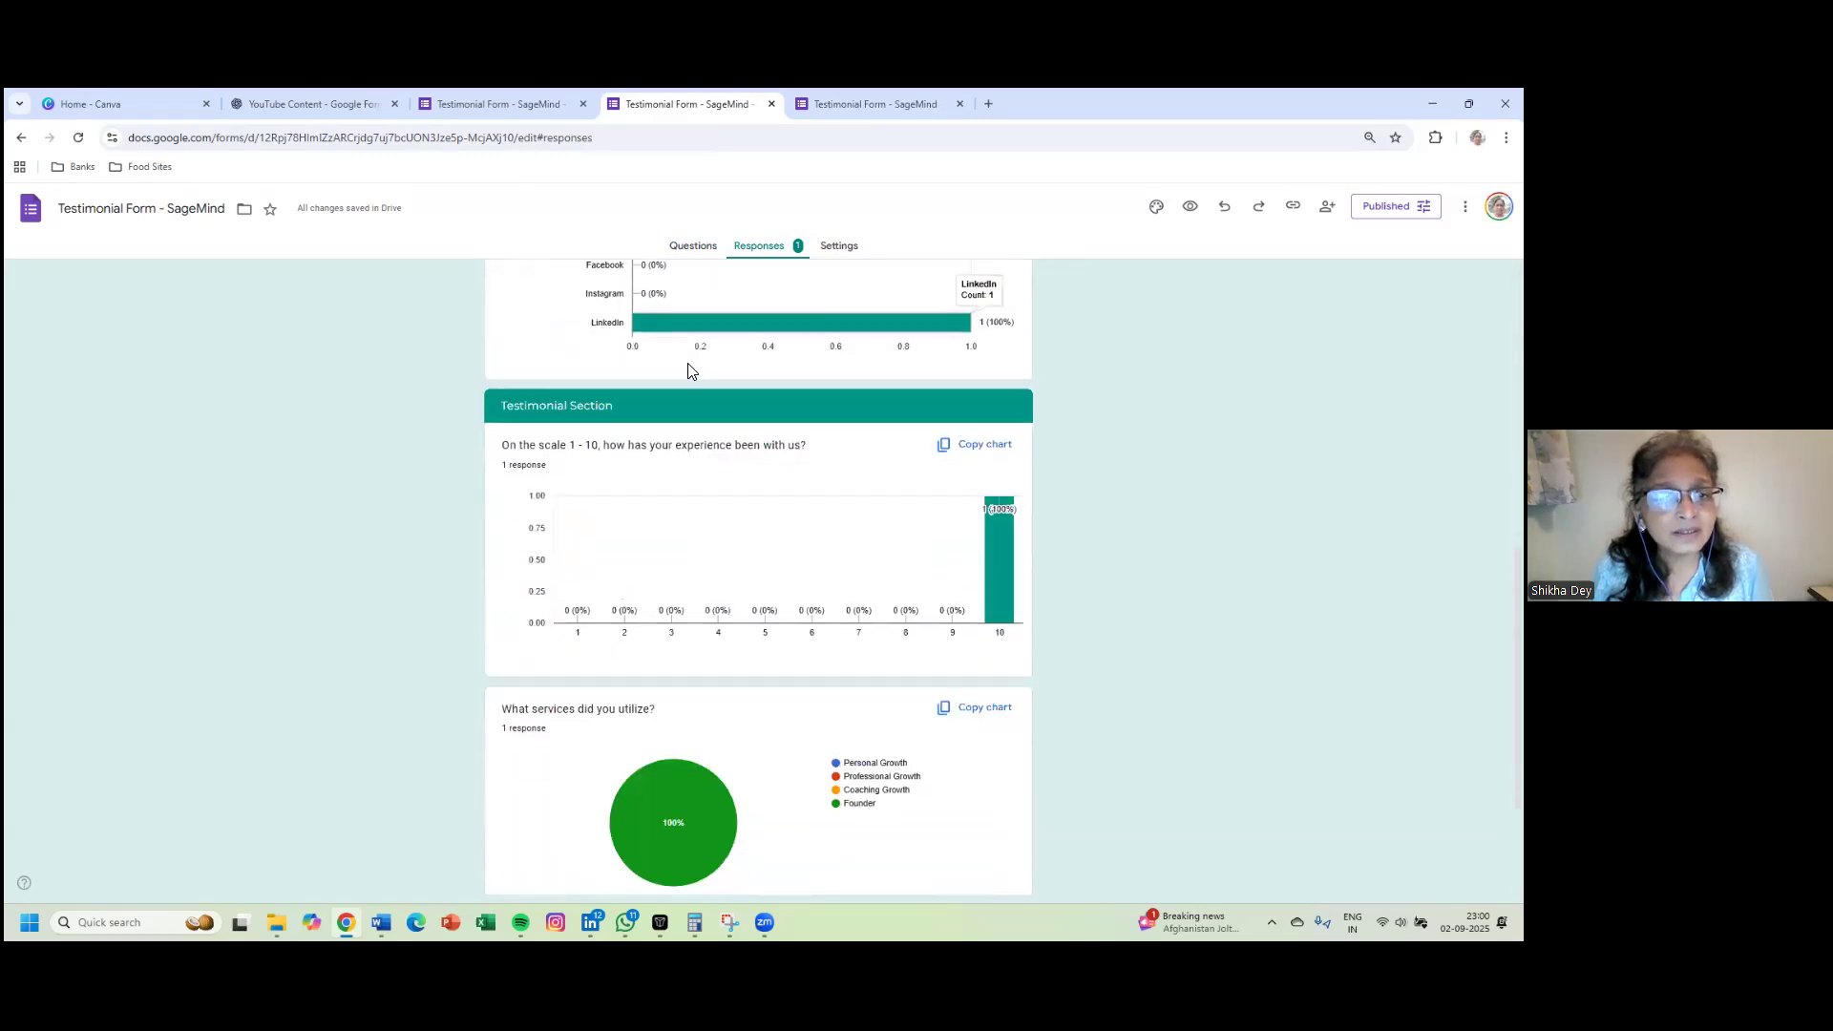
scroll(691, 371, down, 1)
scroll(691, 371, up, 6)
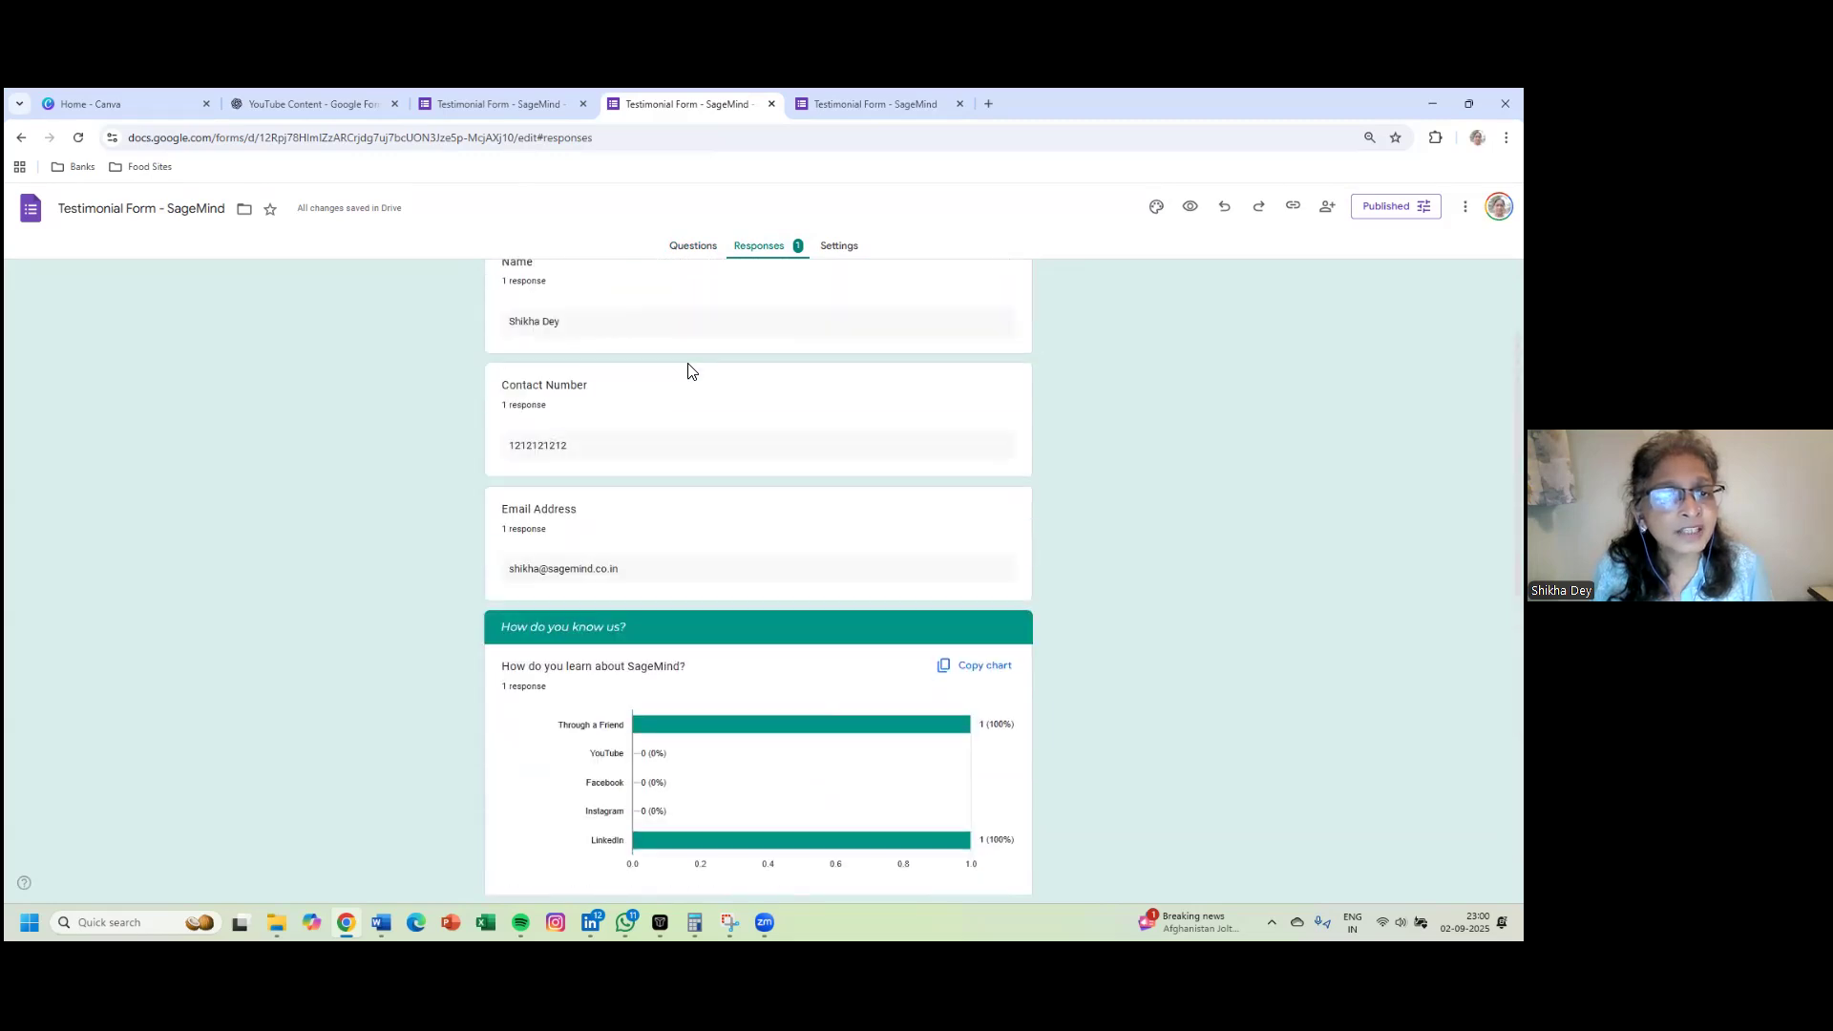
scroll(691, 370, up, 2)
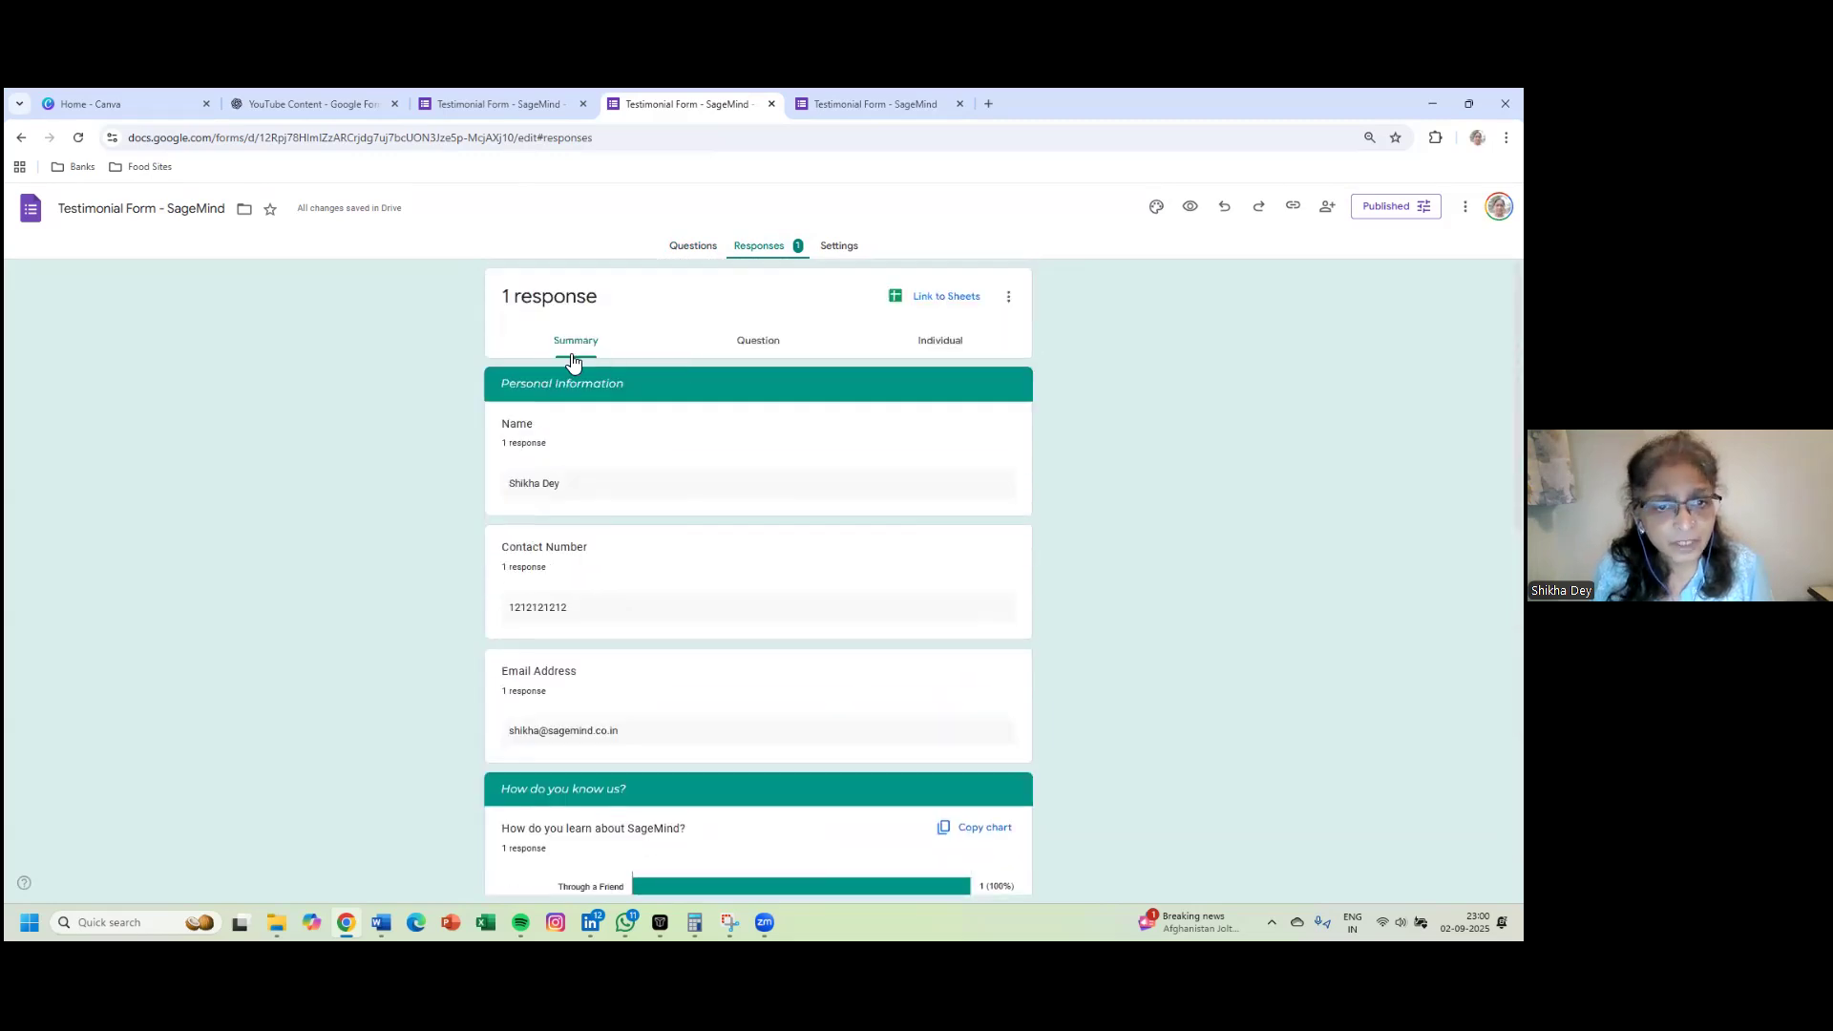
- Switch to the Individual view and read through response 1 of 1
click(765, 351)
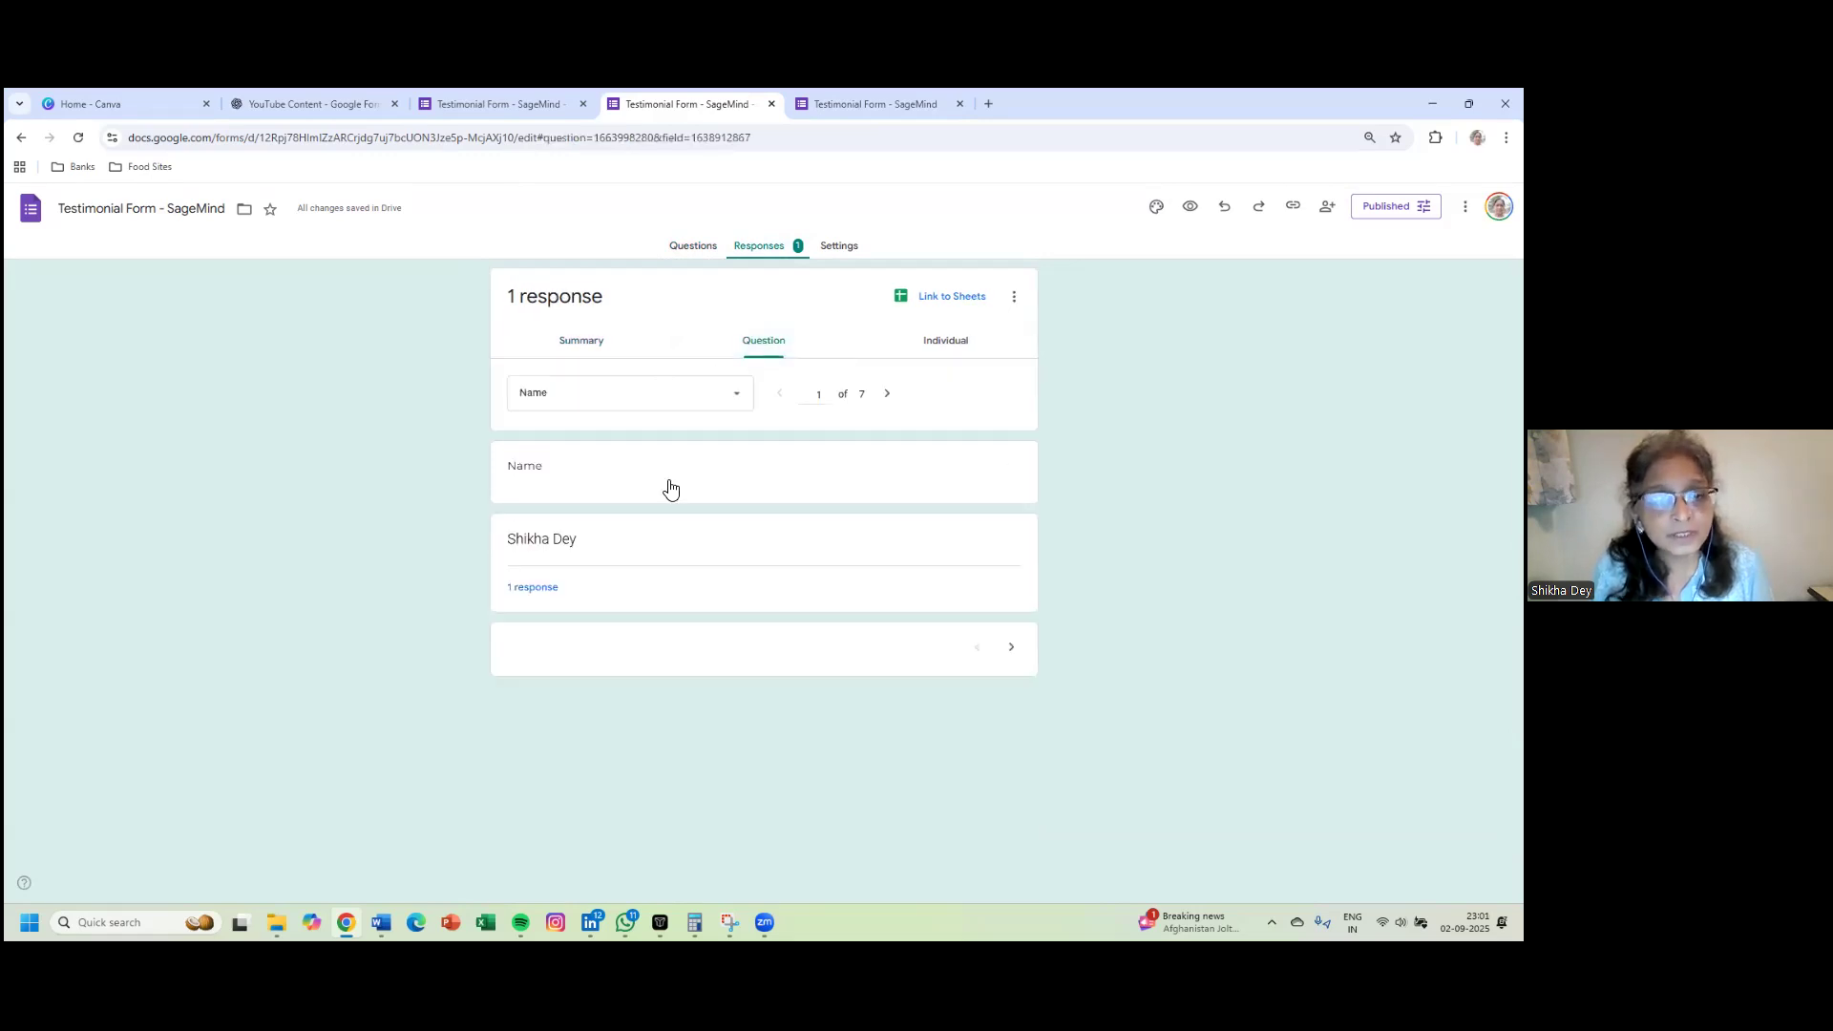
click(945, 349)
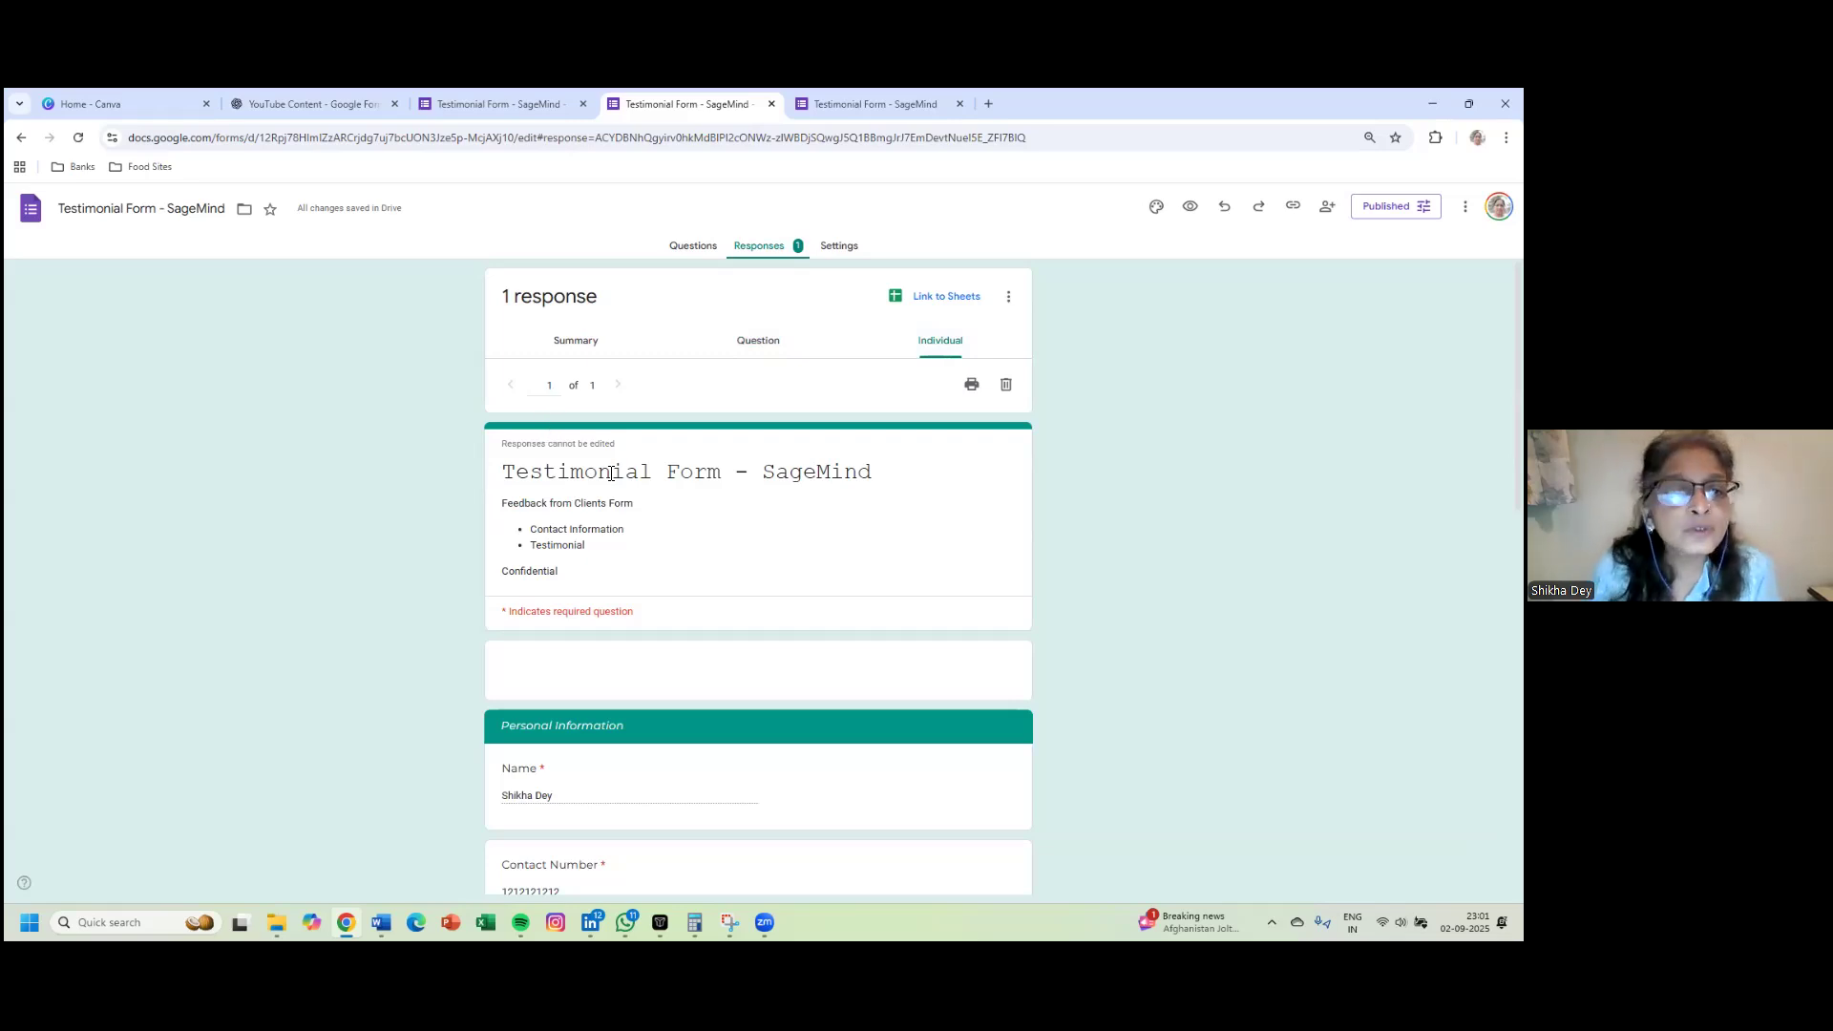
scroll(627, 573, down, 5)
scroll(626, 573, down, 5)
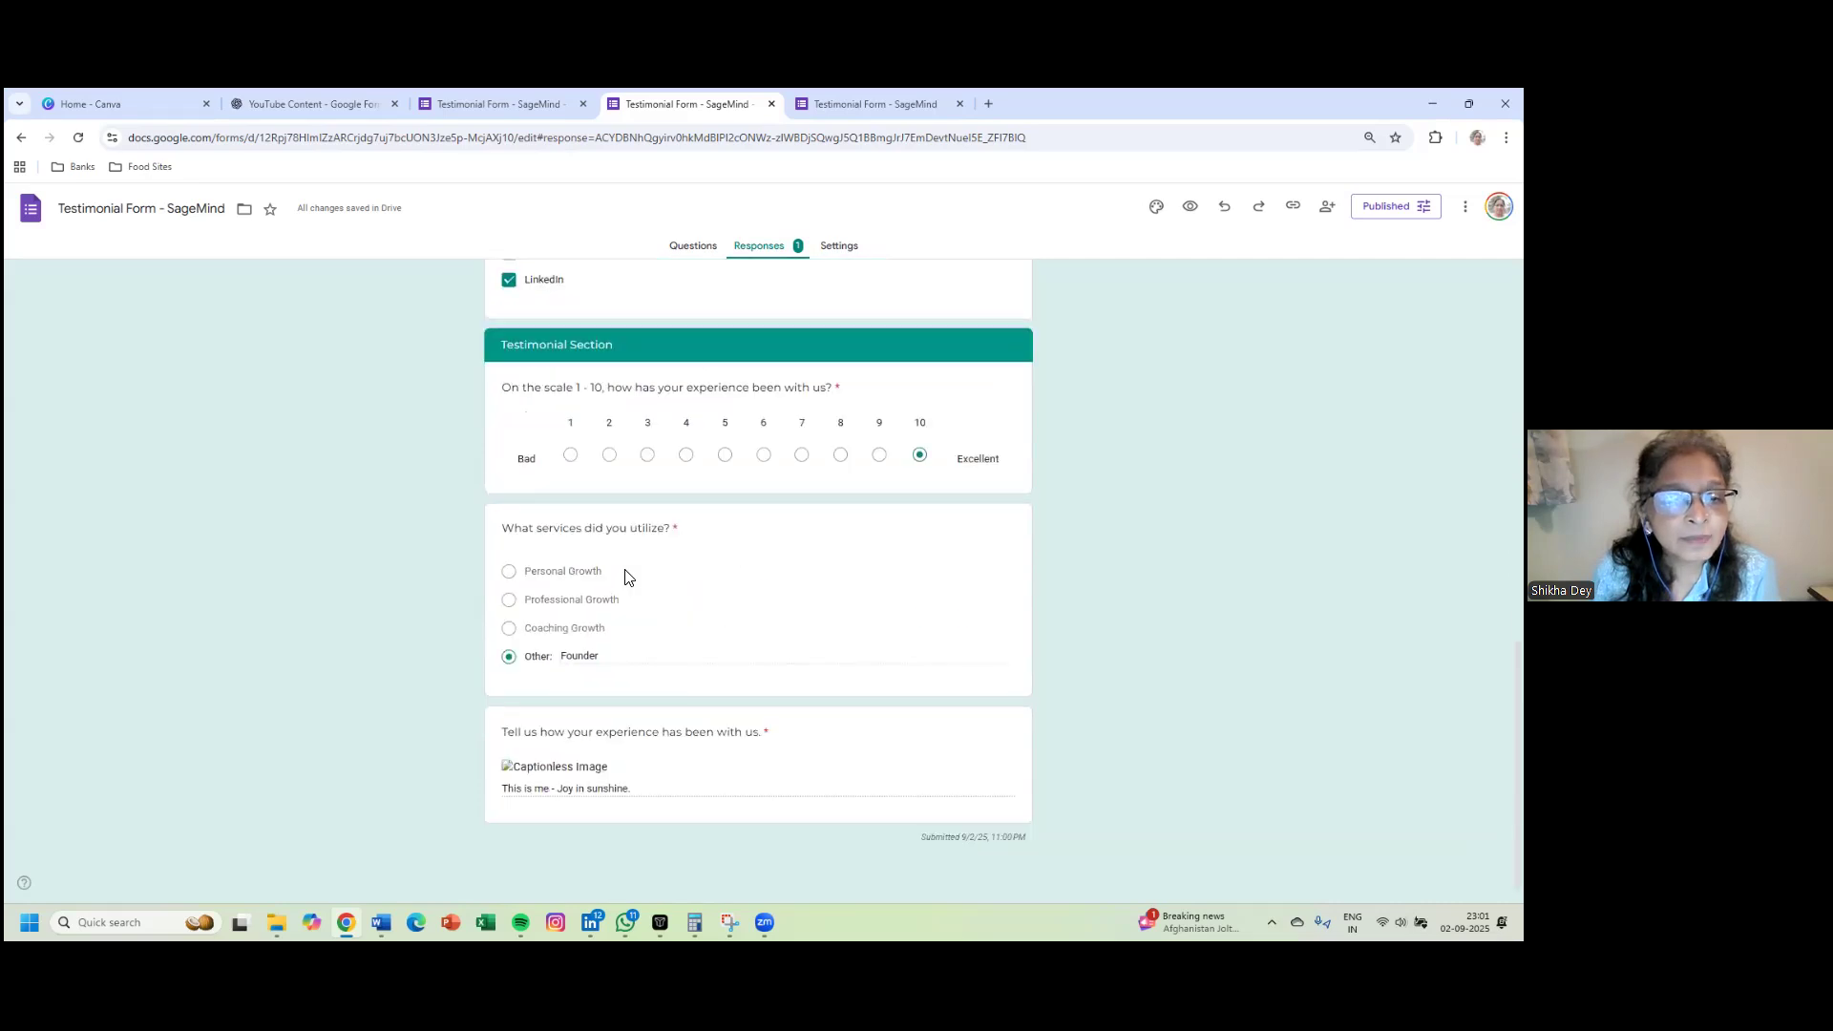
scroll(628, 577, up, 6)
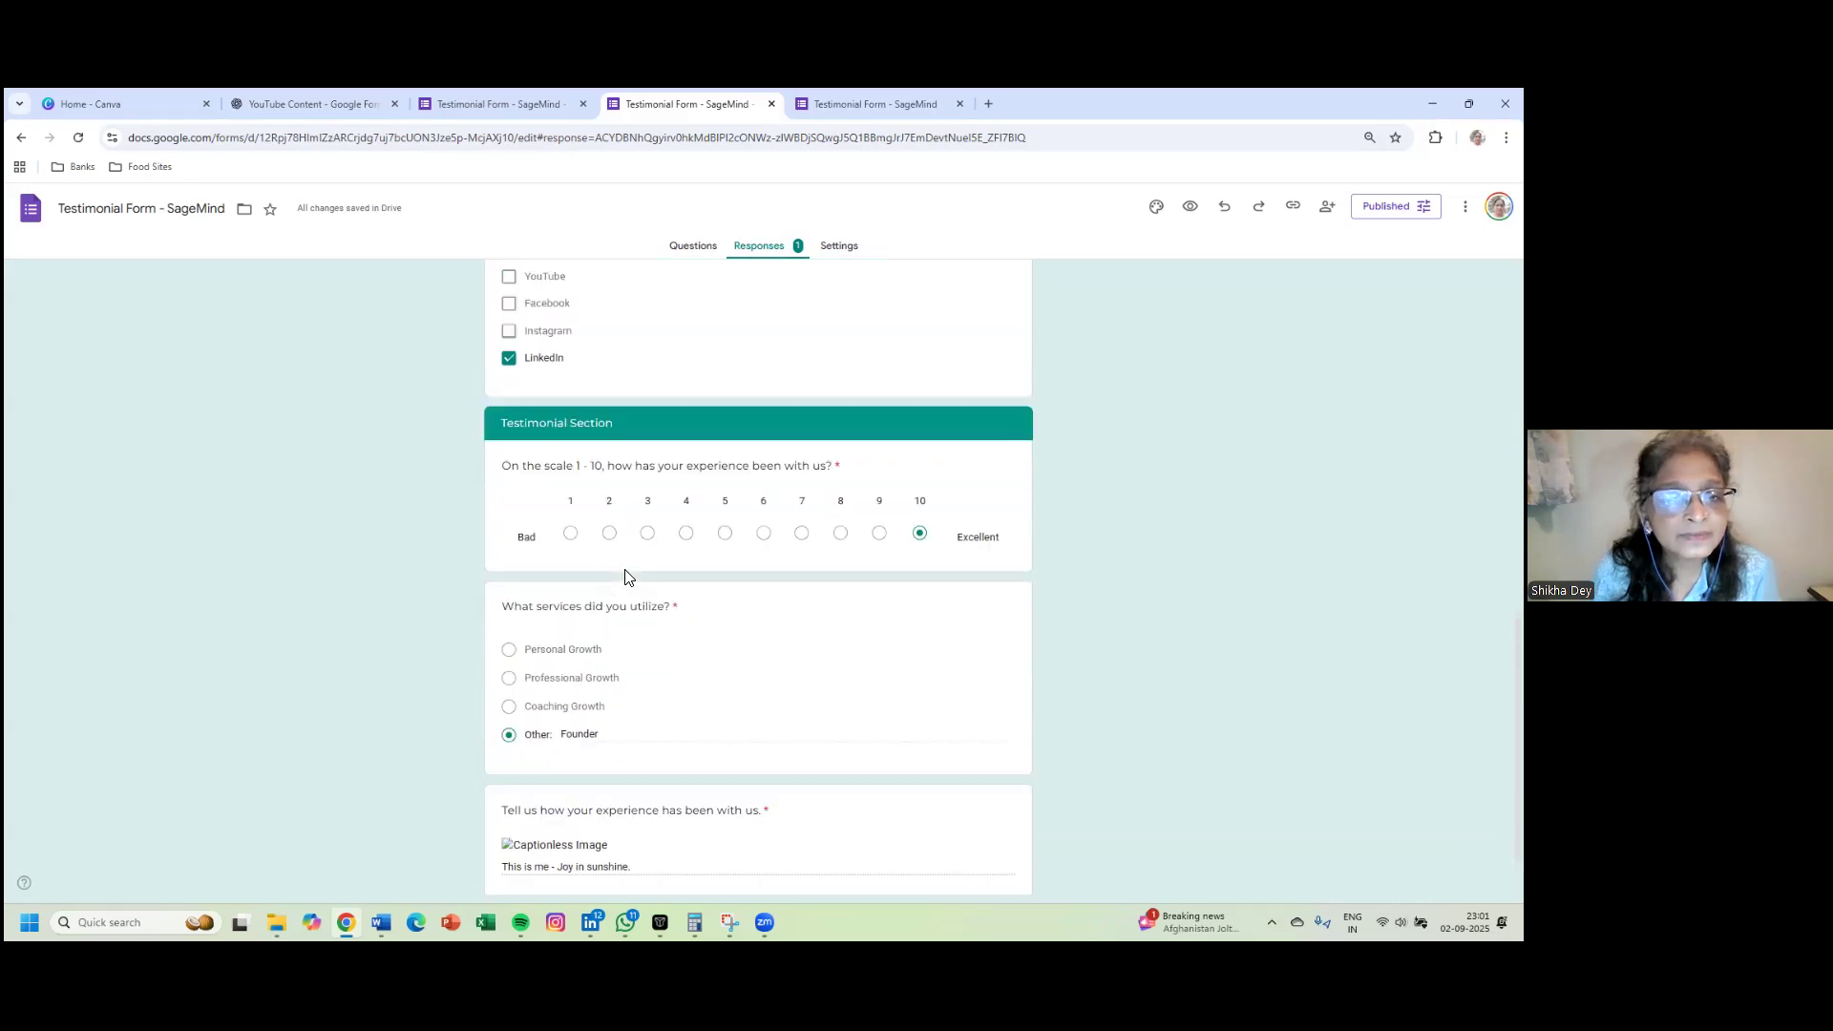
scroll(626, 574, up, 4)
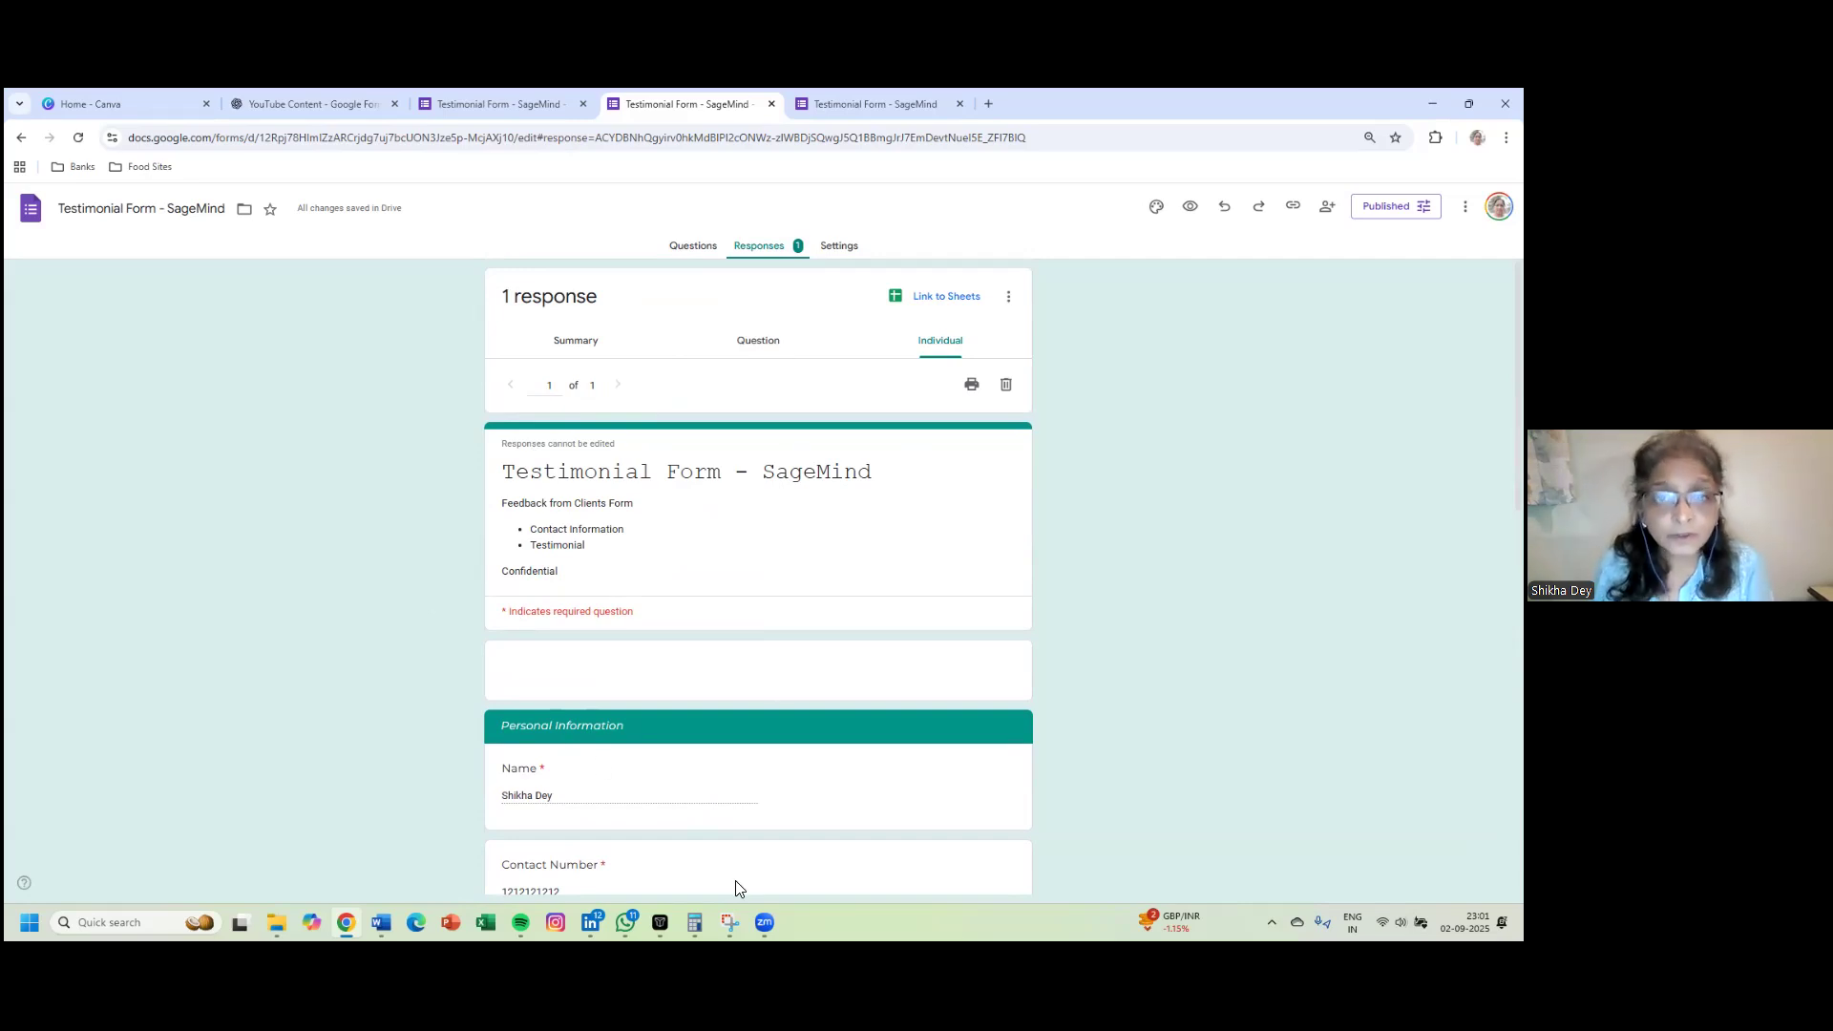
- Download the responses as 'Testimonial Form - SageMind.csv.zip' and show it in the Downloads folder
click(1007, 296)
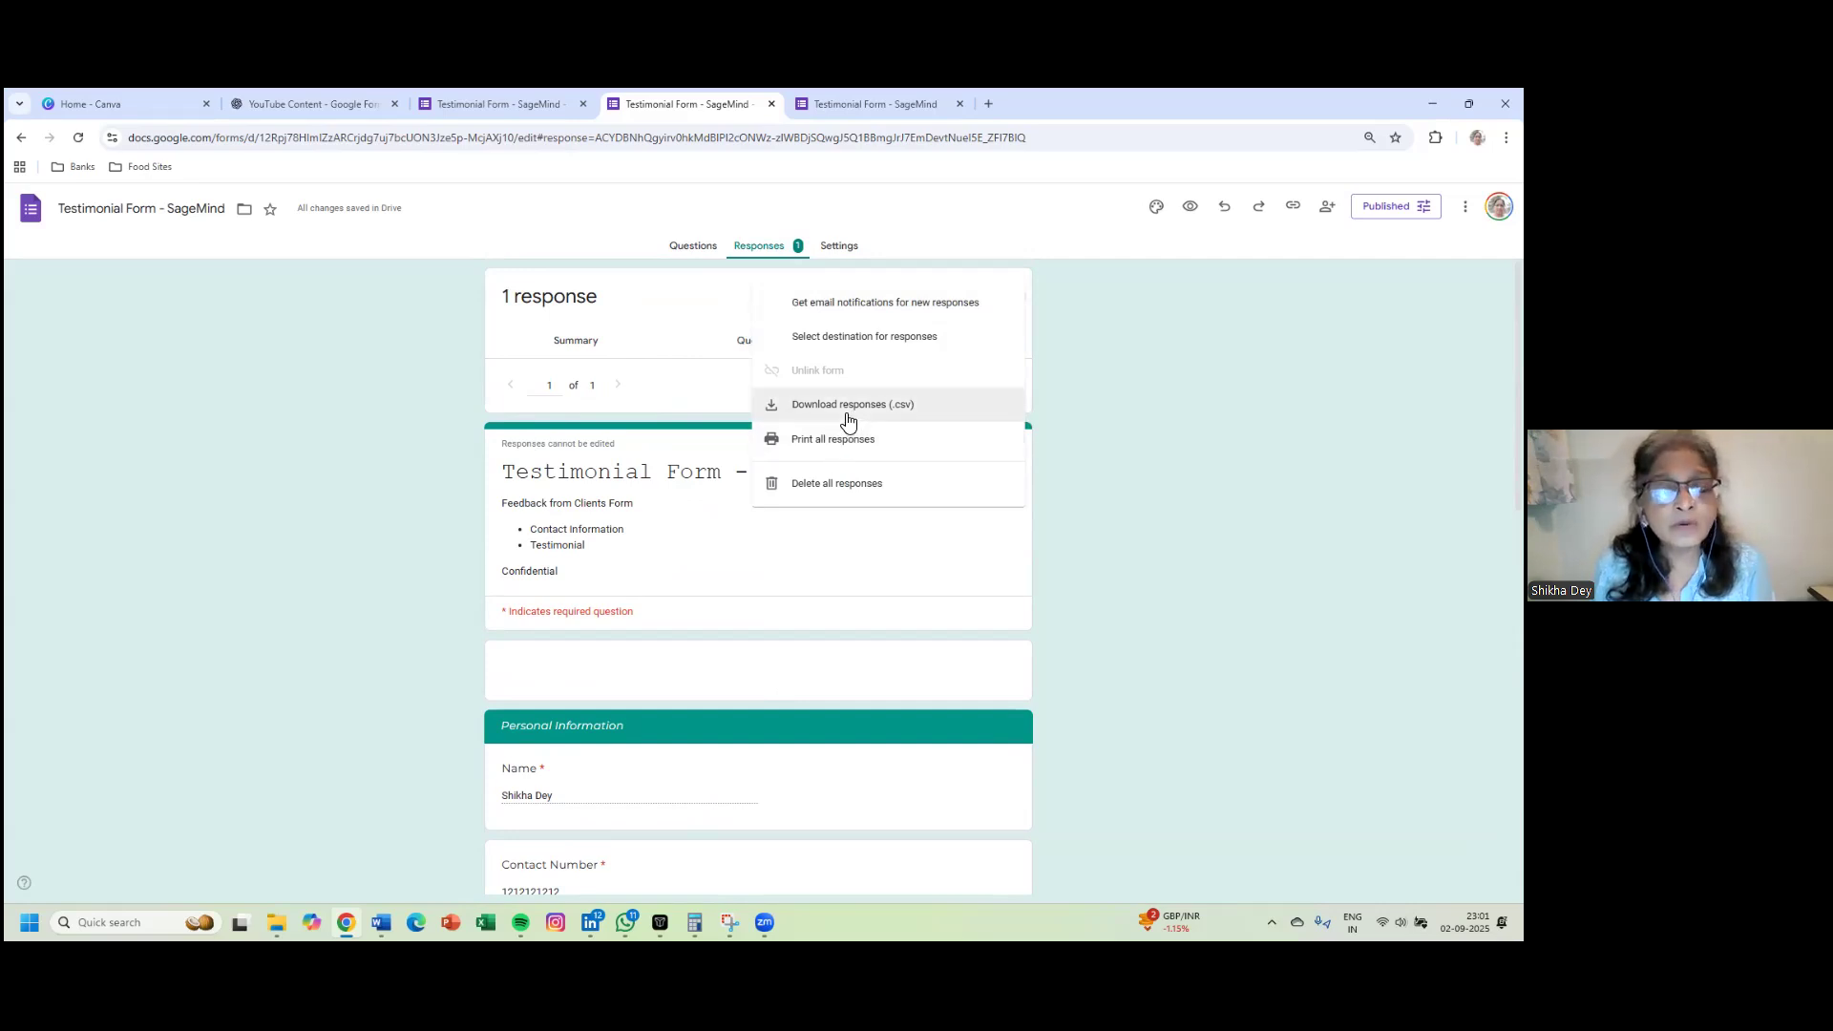
click(841, 410)
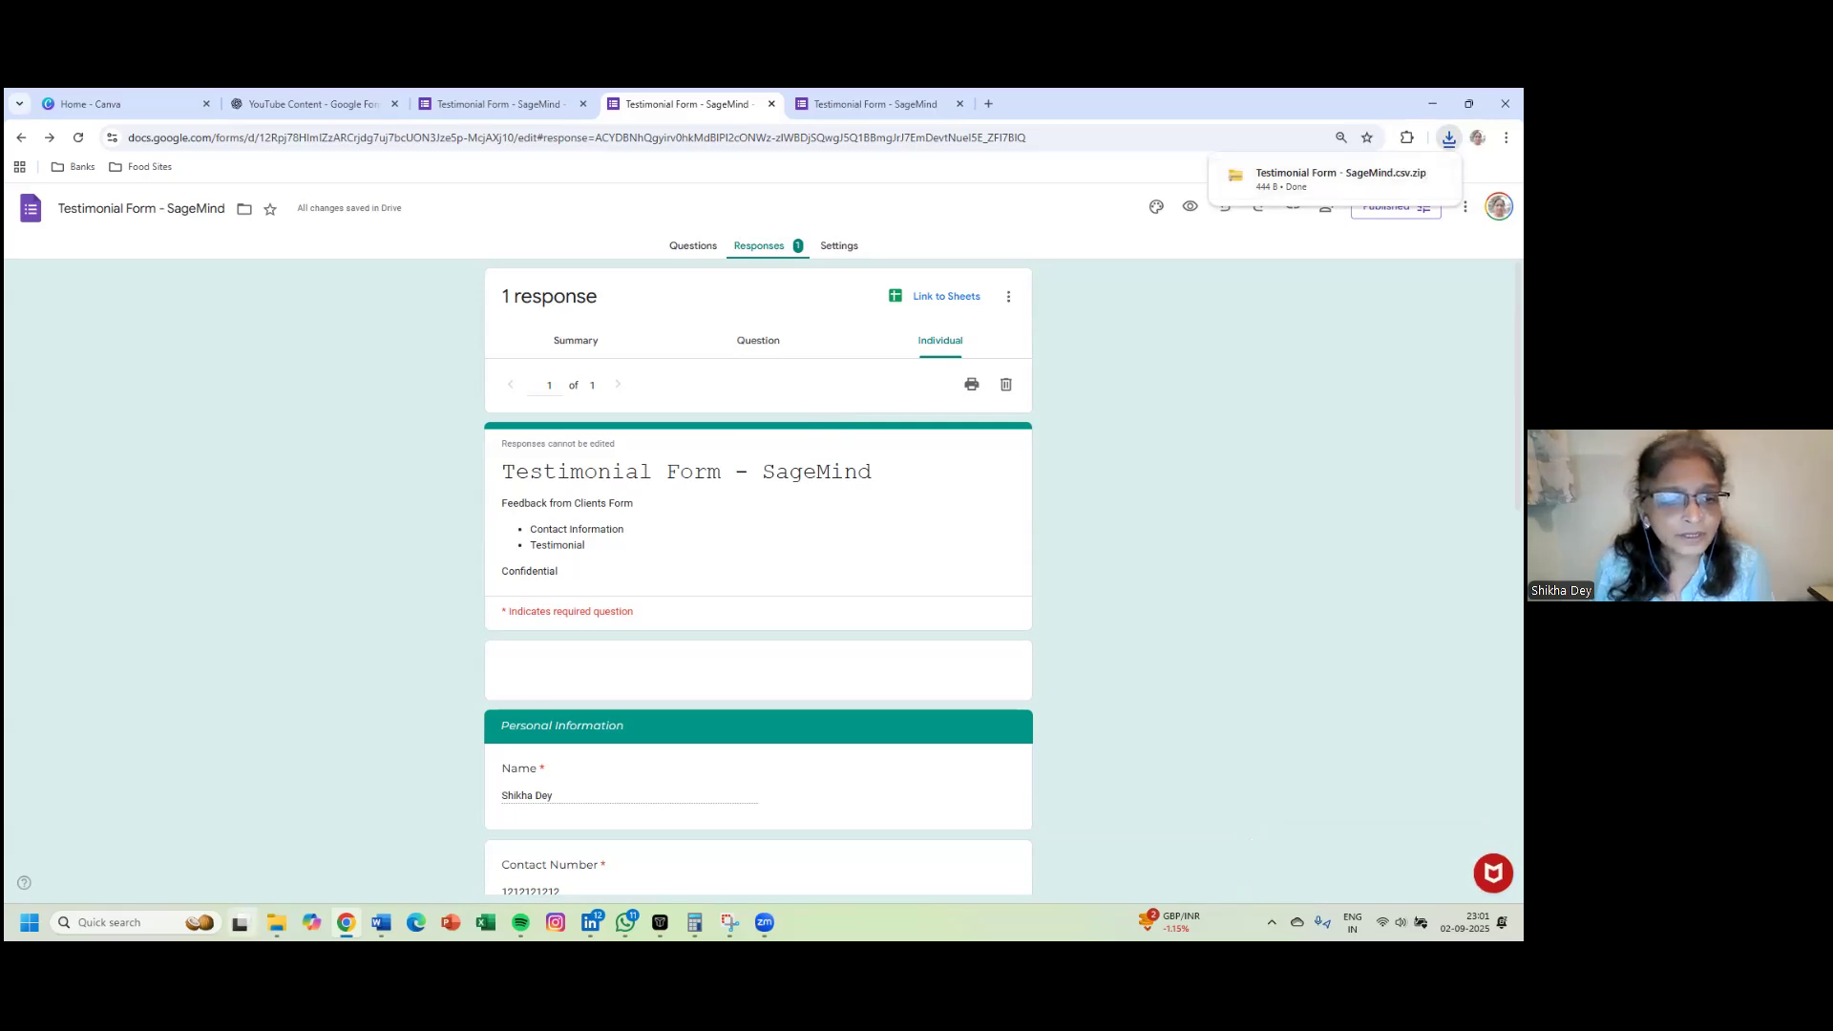
click(277, 922)
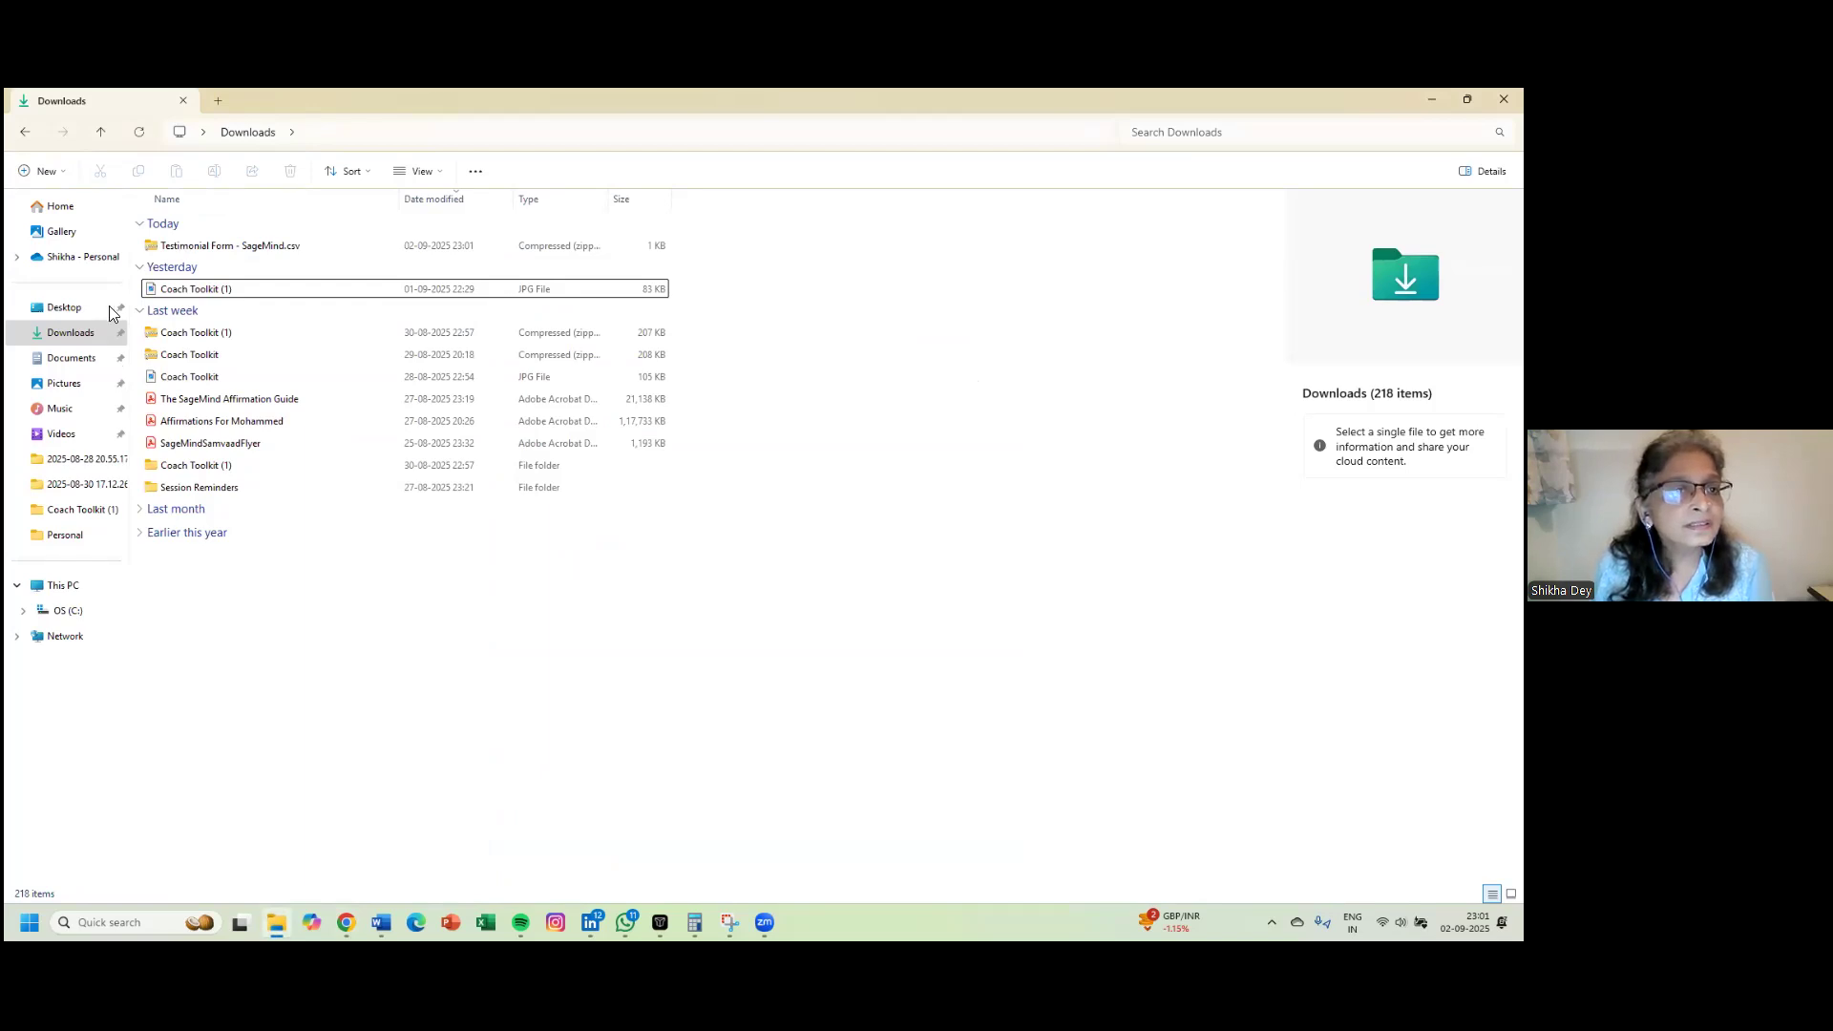
- Open the downloaded responses zip and launch its CSV in Excel
click(213, 252)
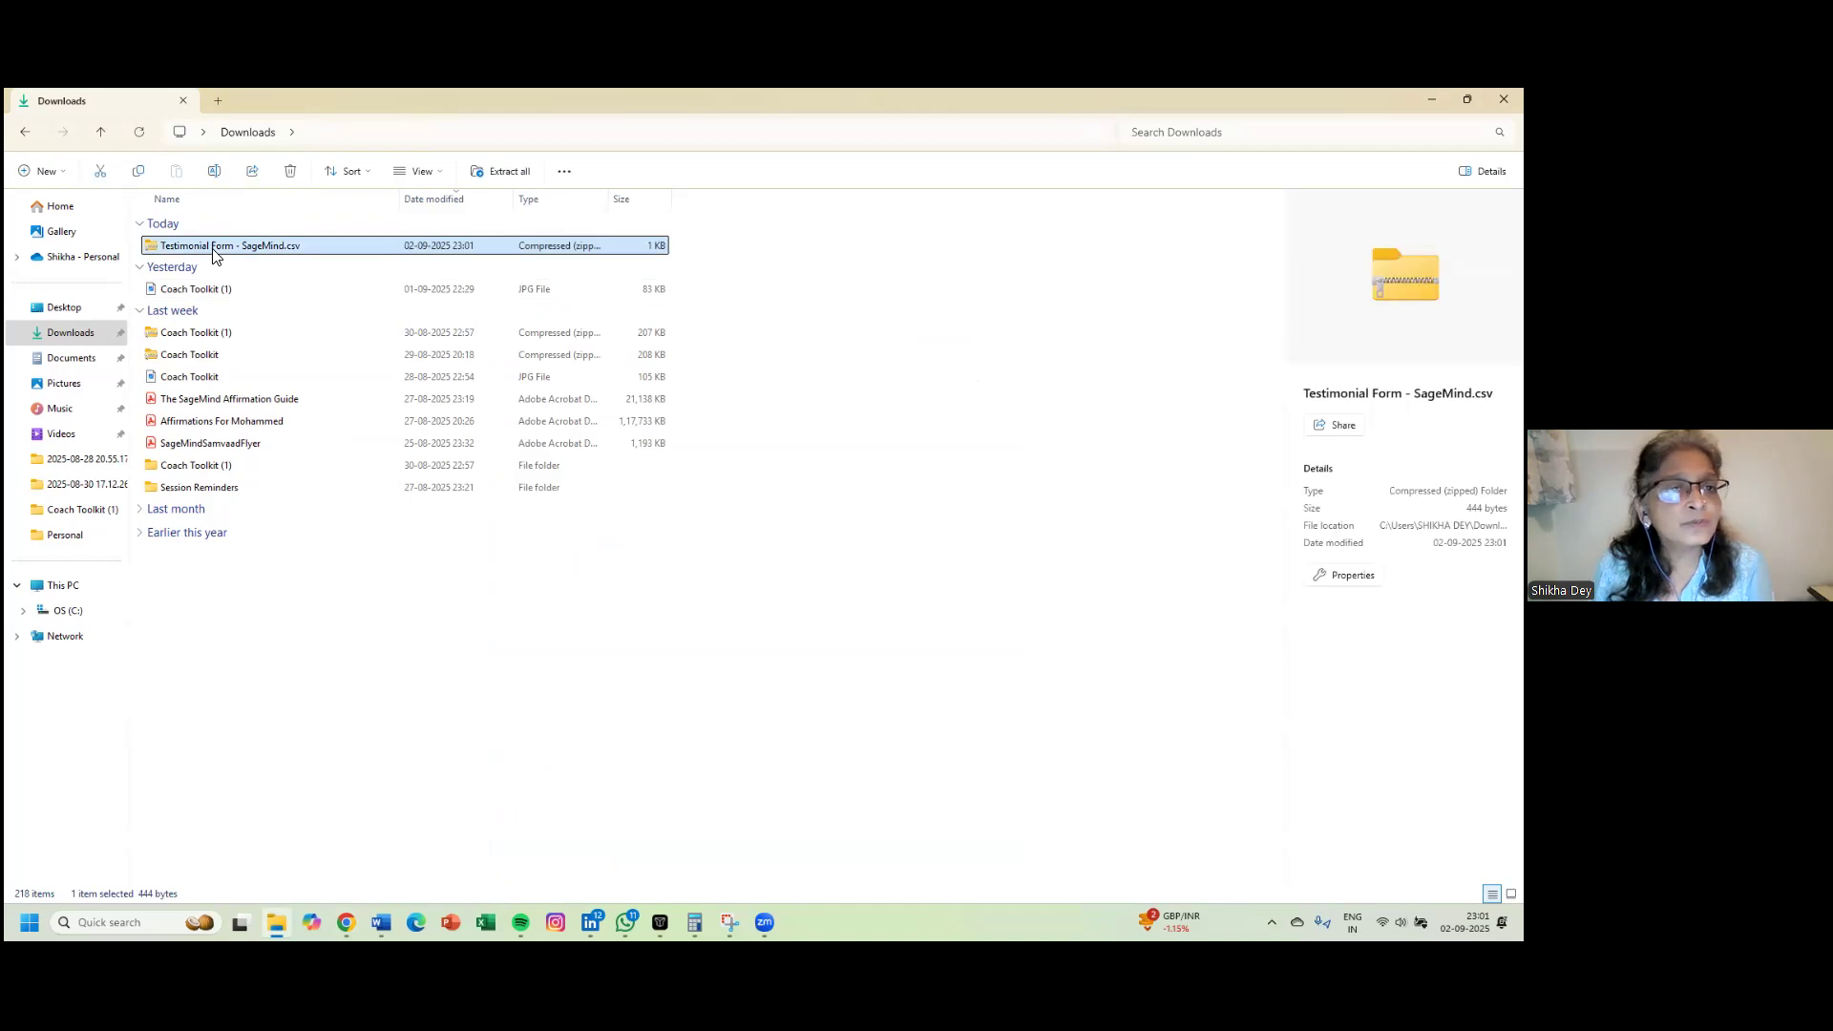
double_click(213, 246)
double_click(213, 225)
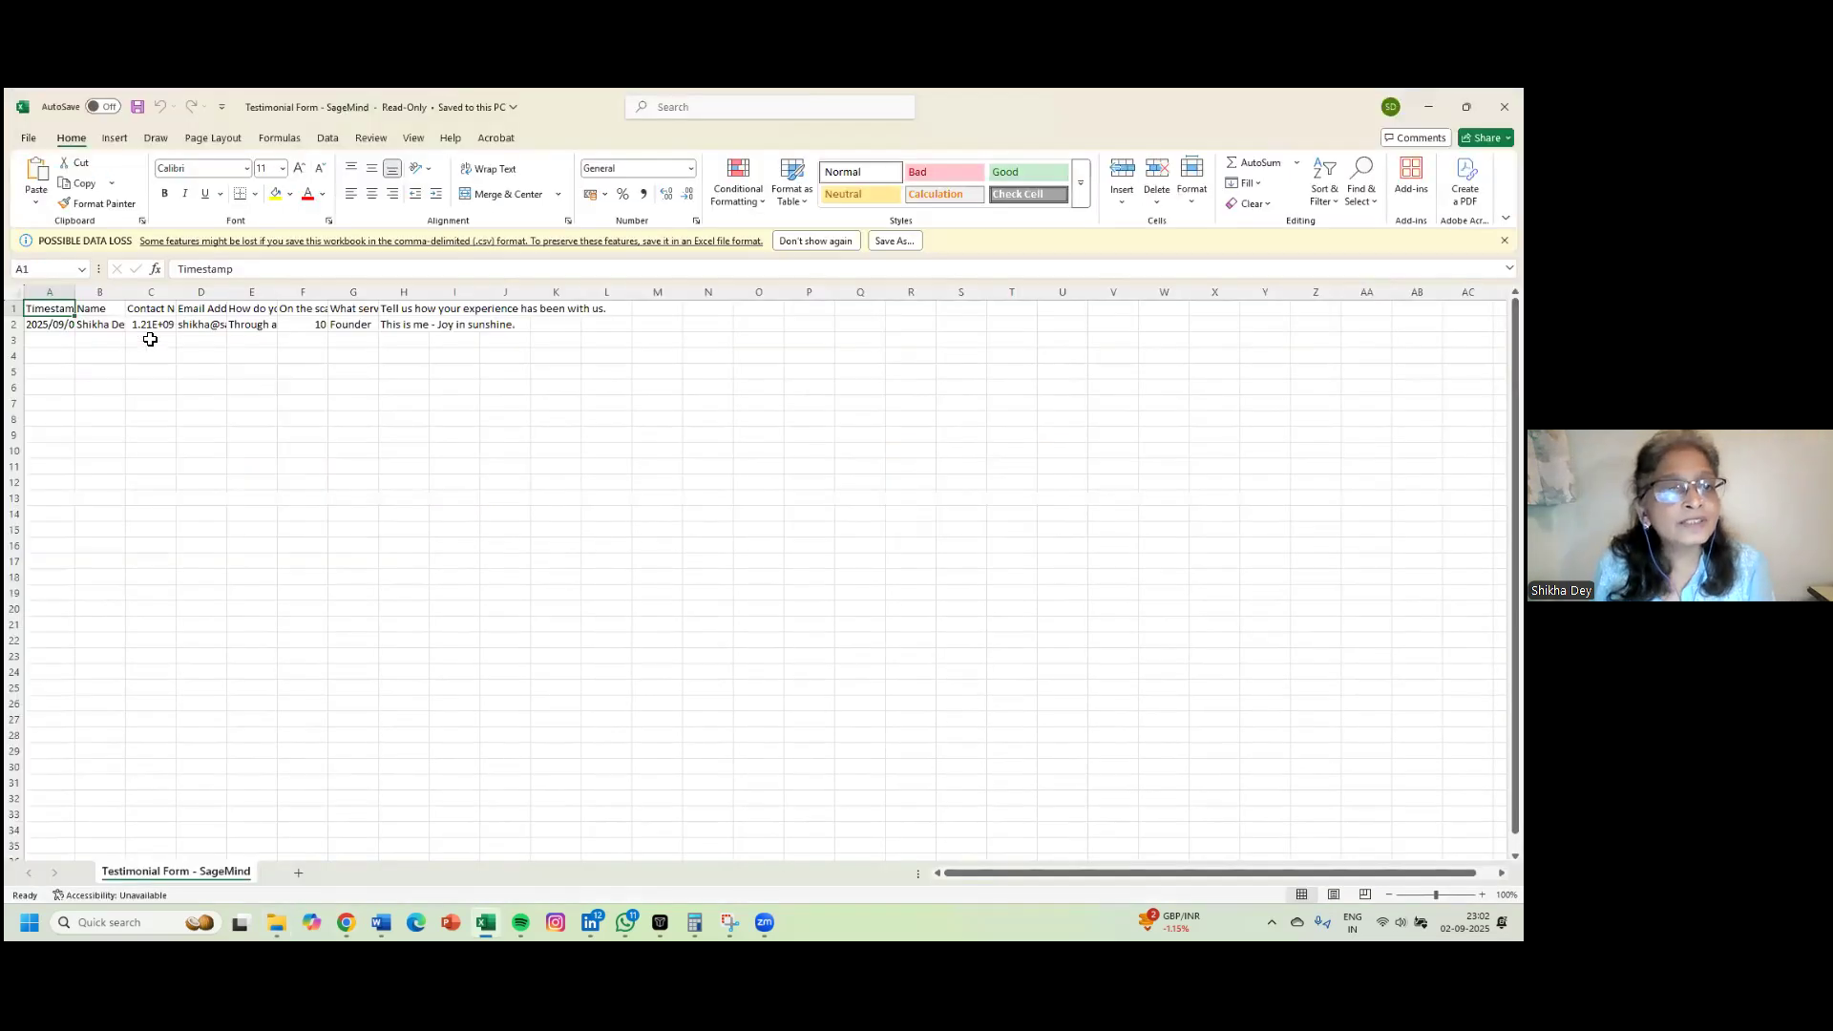
- AutoFit columns C to F: Contact Number, Email Address, source and experience rating
double_click(176, 296)
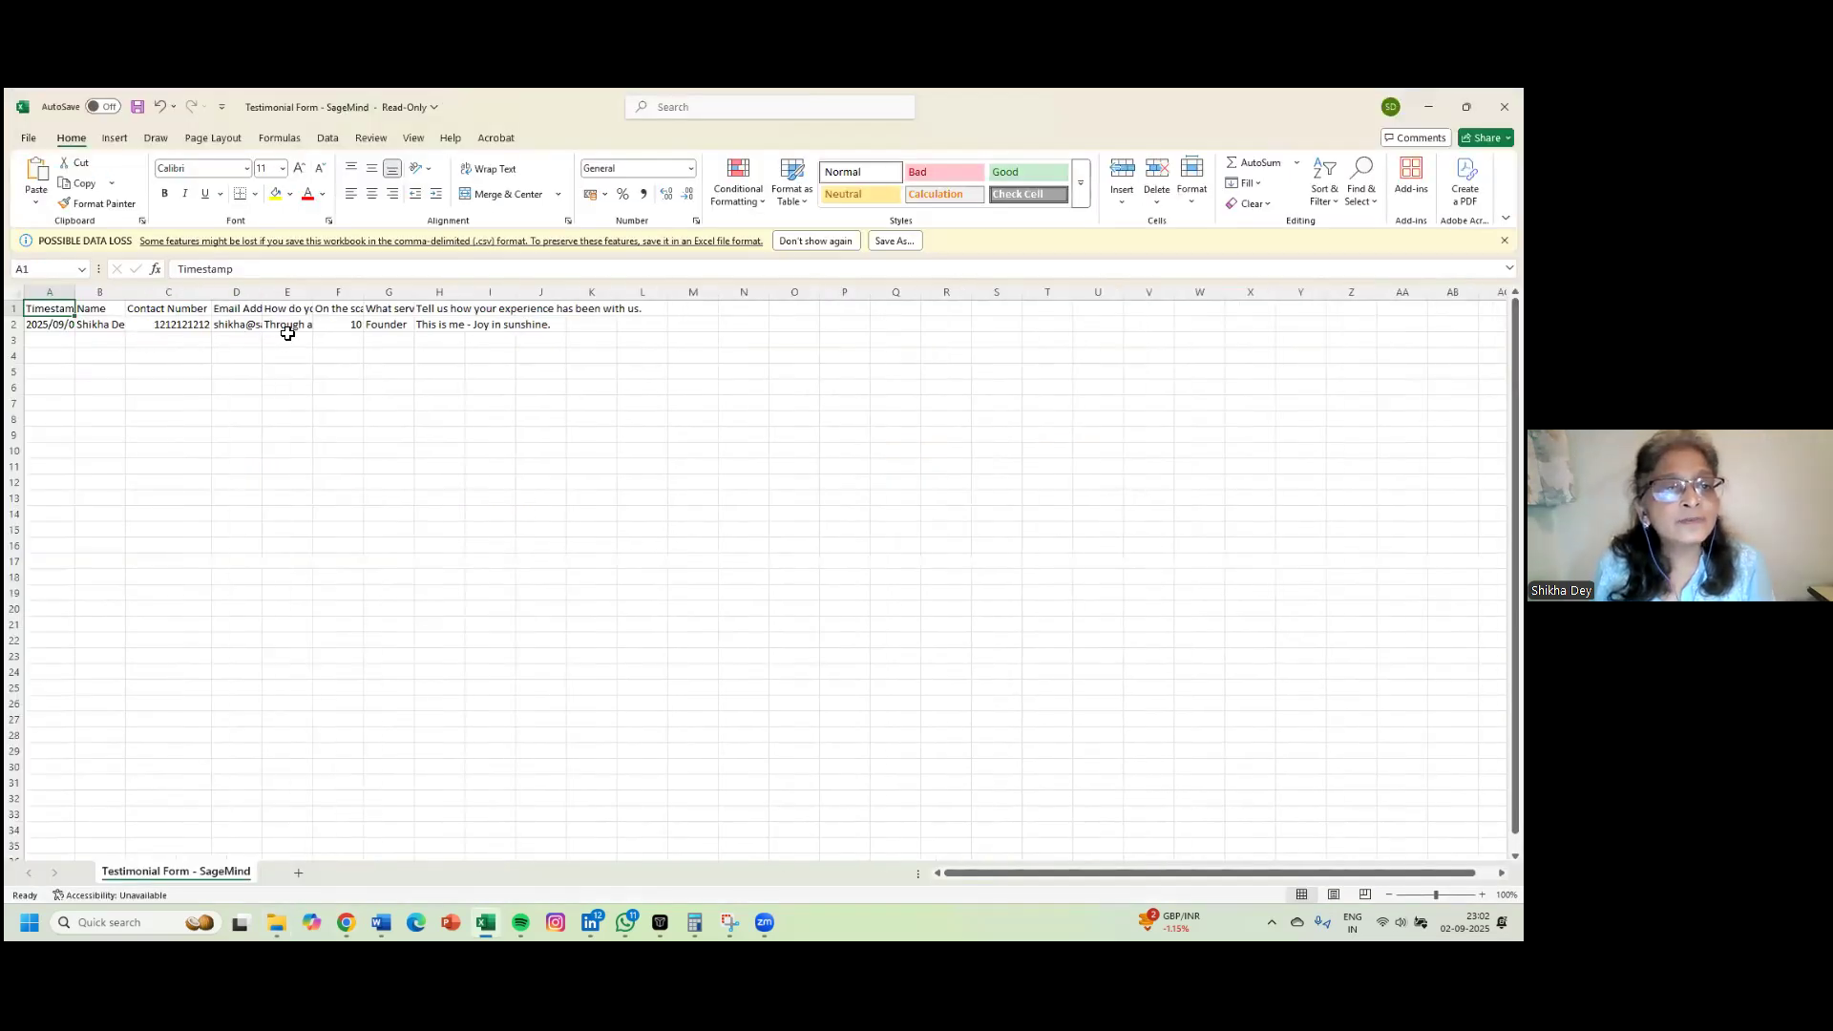
double_click(262, 292)
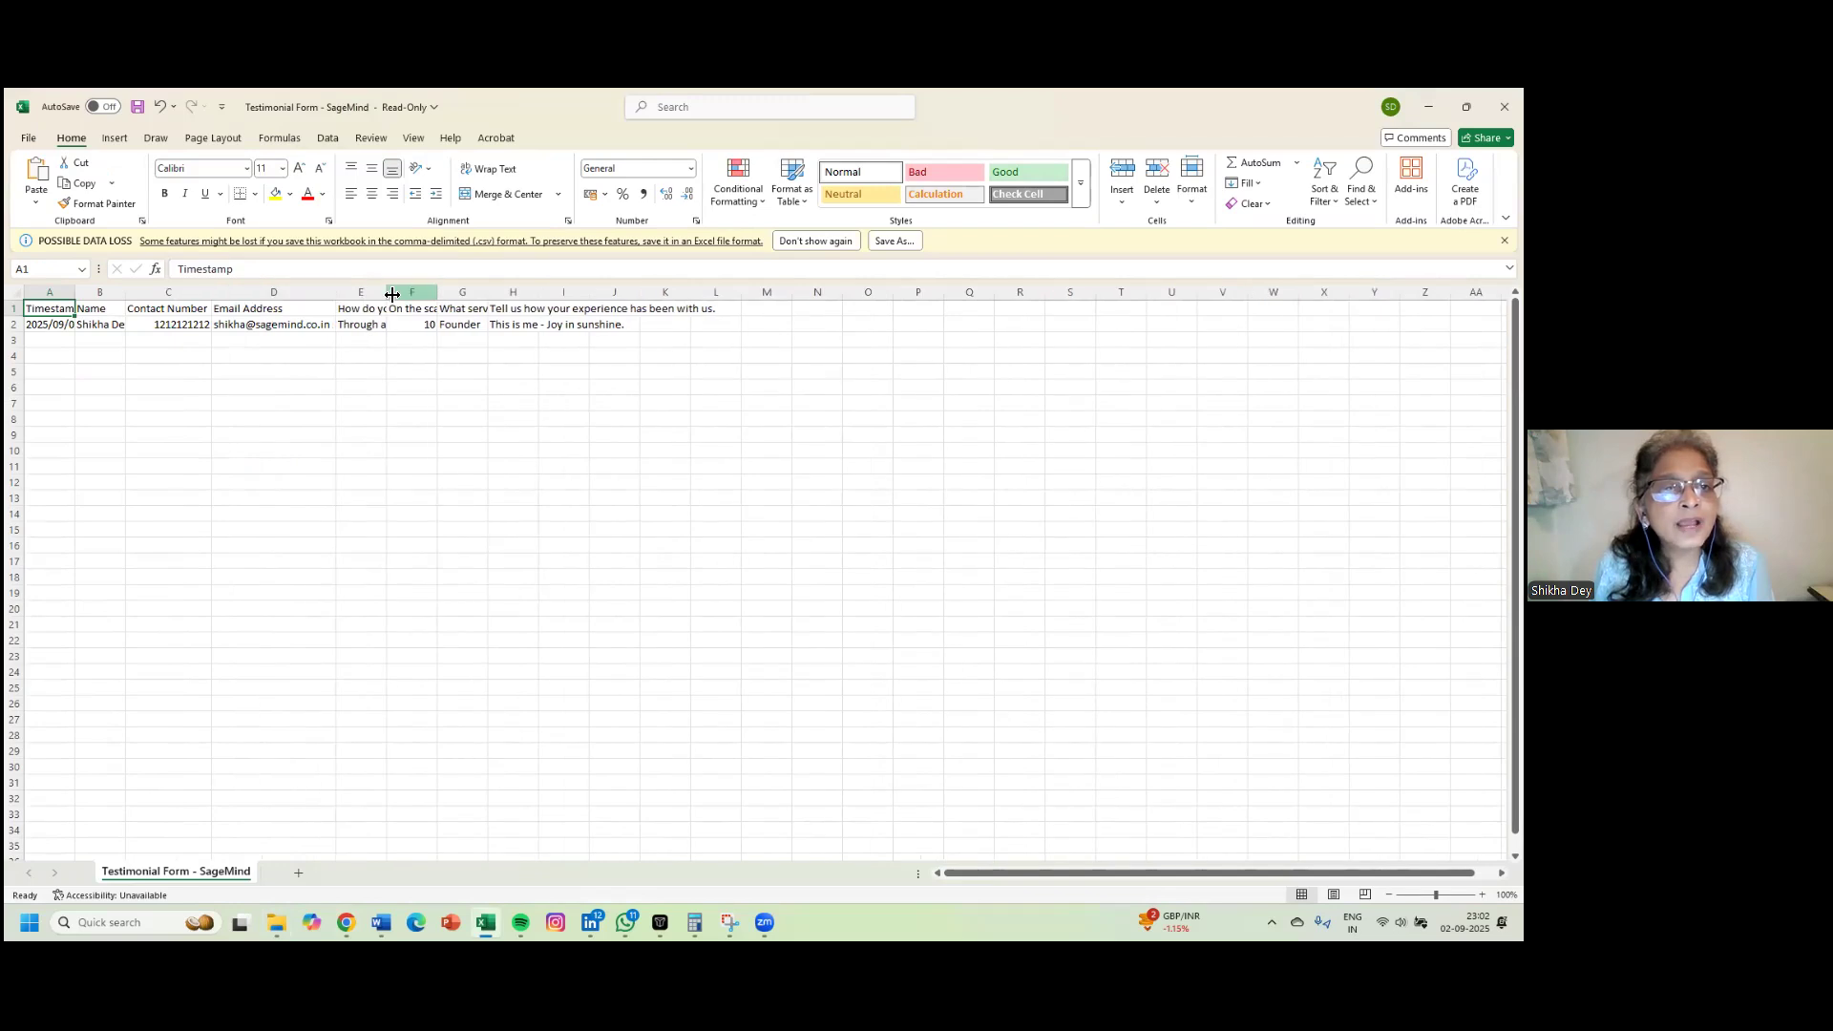
double_click(383, 292)
double_click(570, 292)
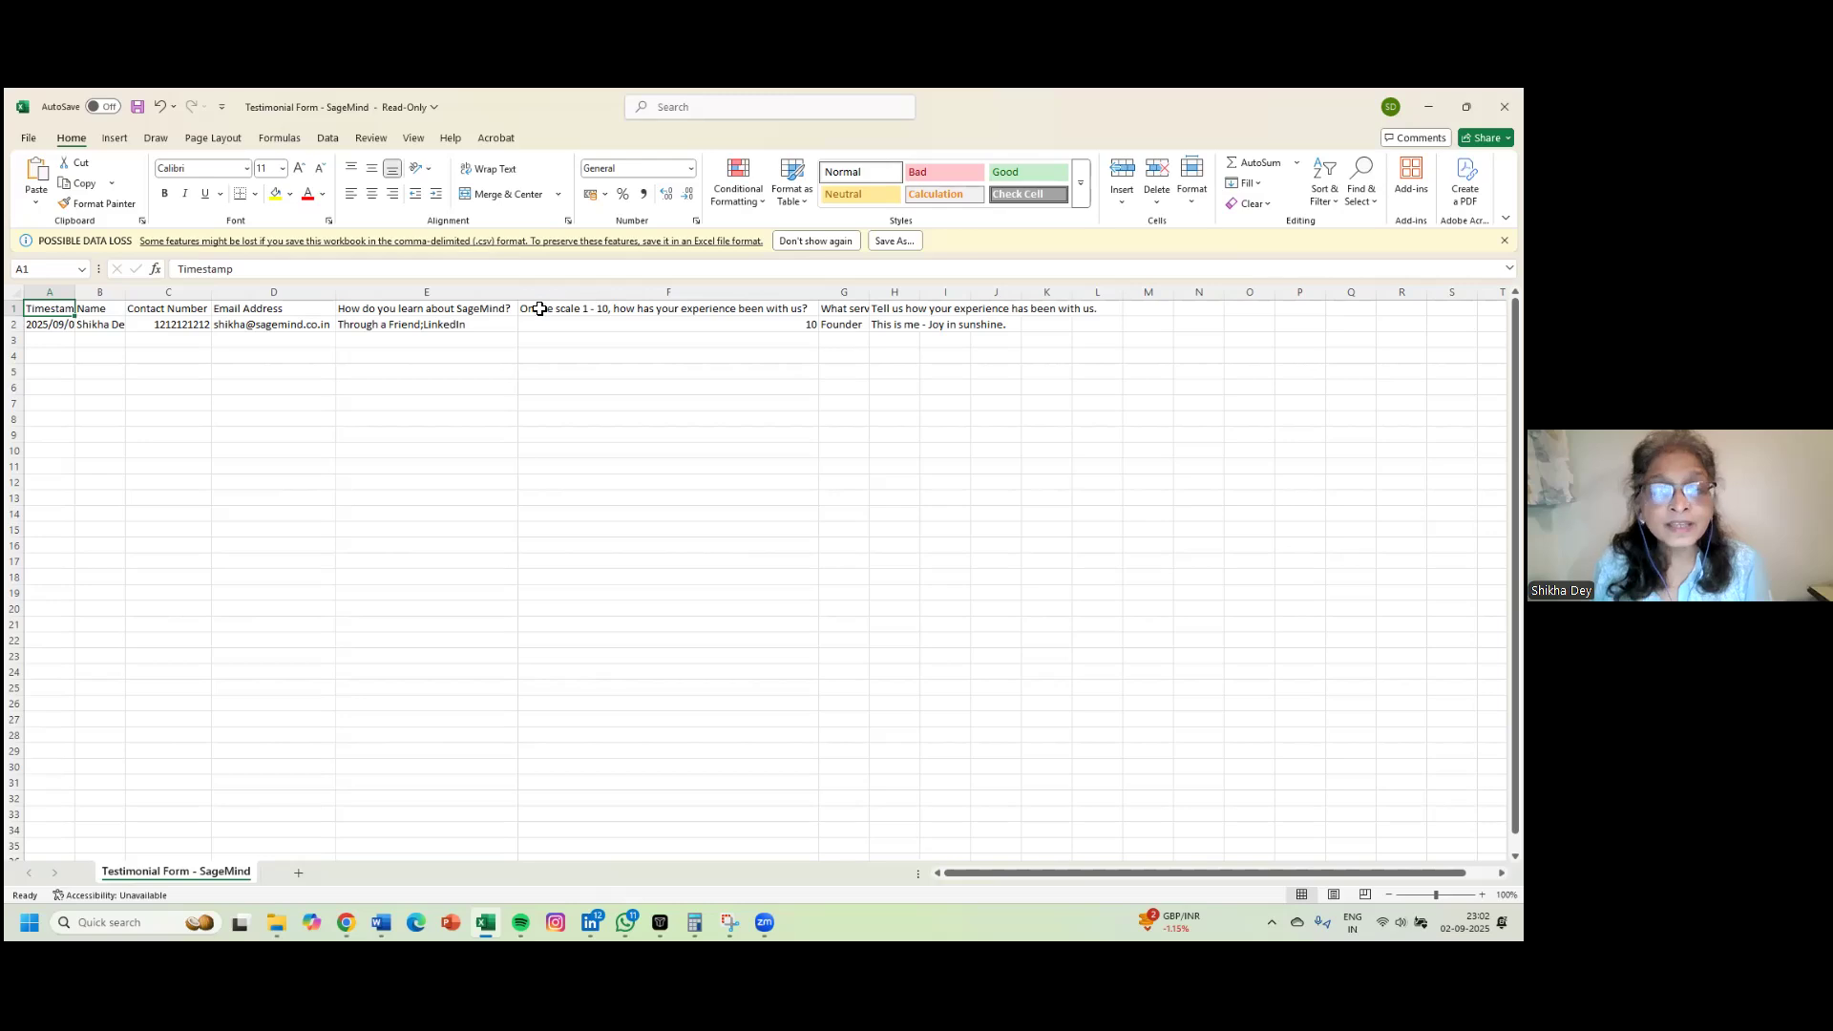
key(alt)
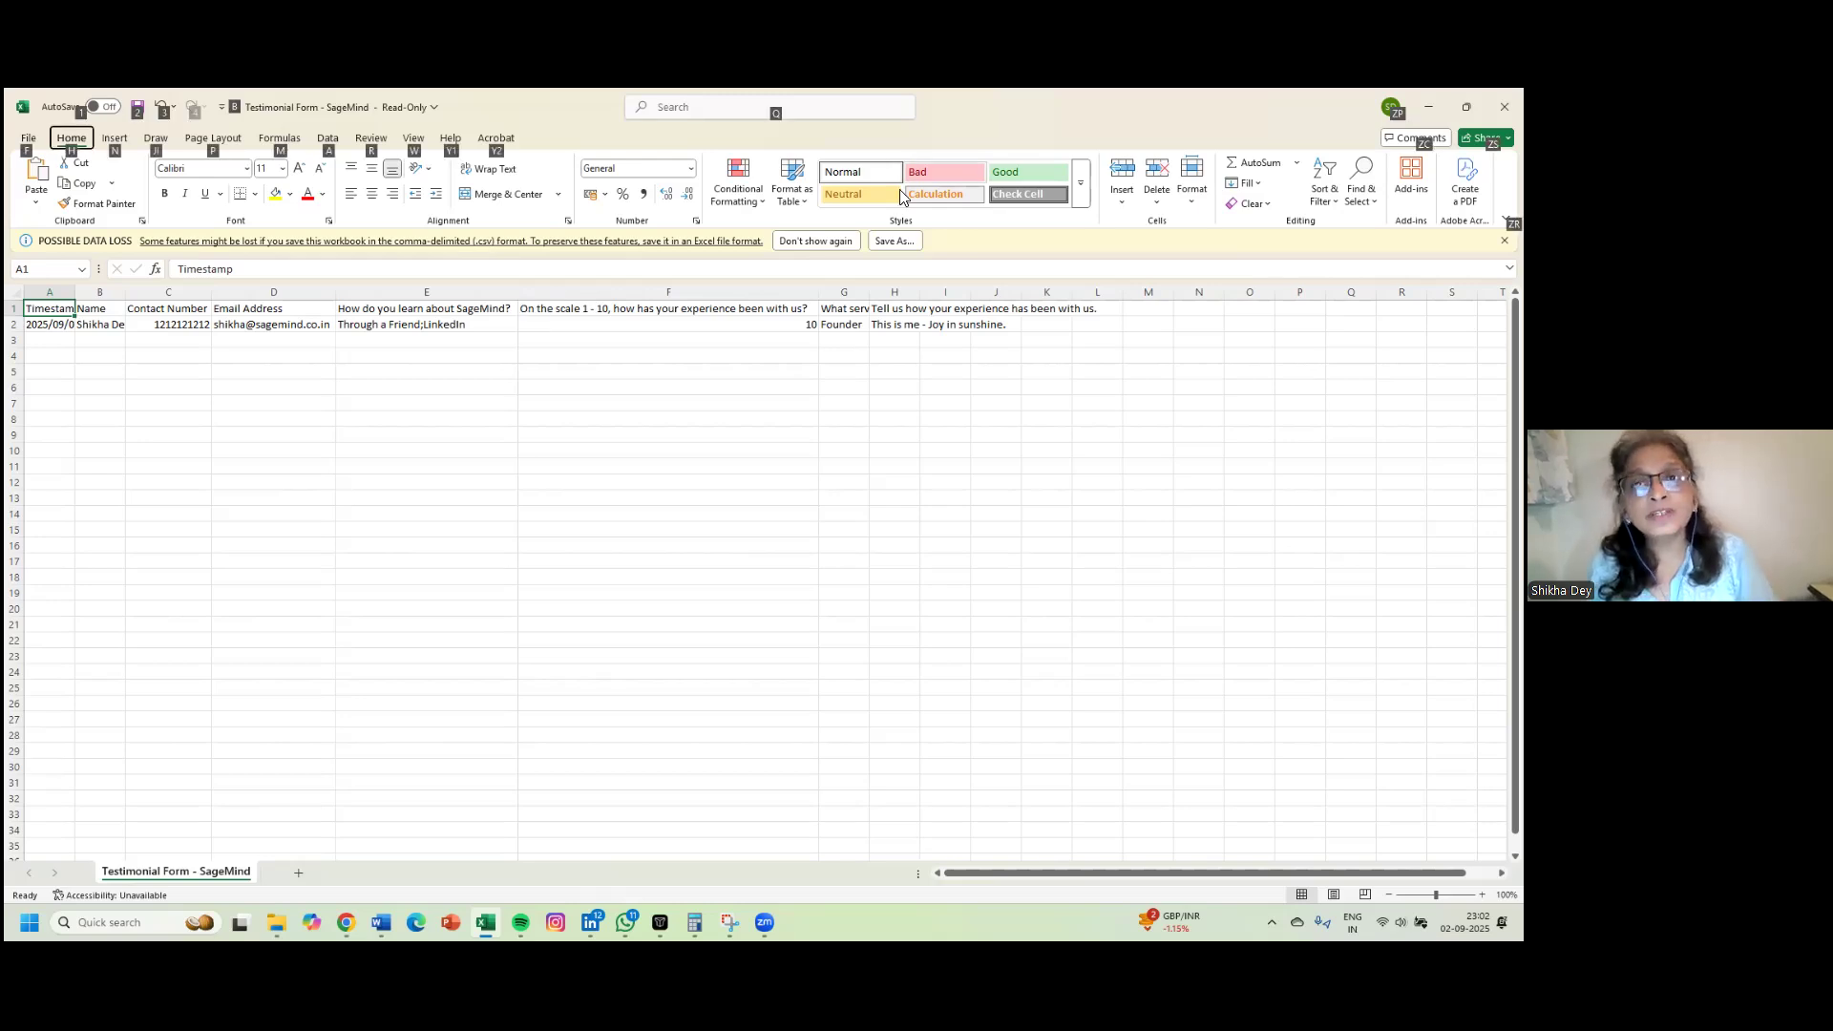